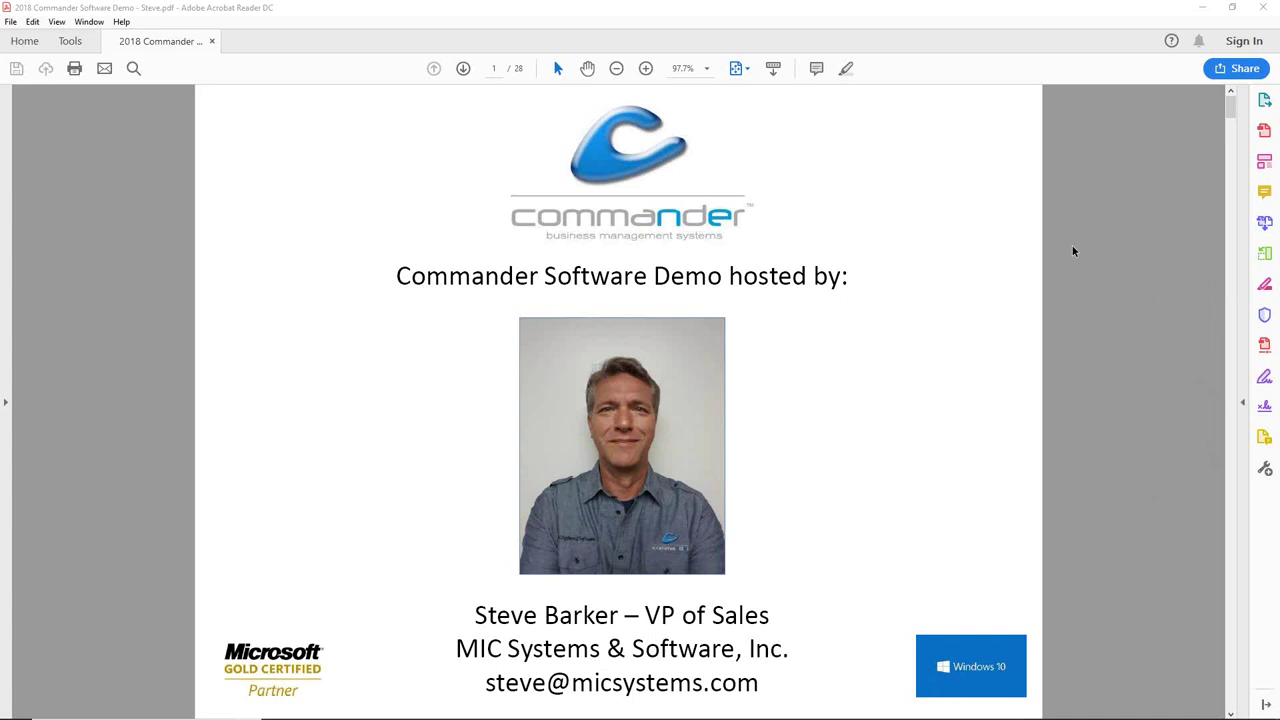
- Go to page 2, the MIC Systems company page, then select a small area below the map and clear it
click(463, 68)
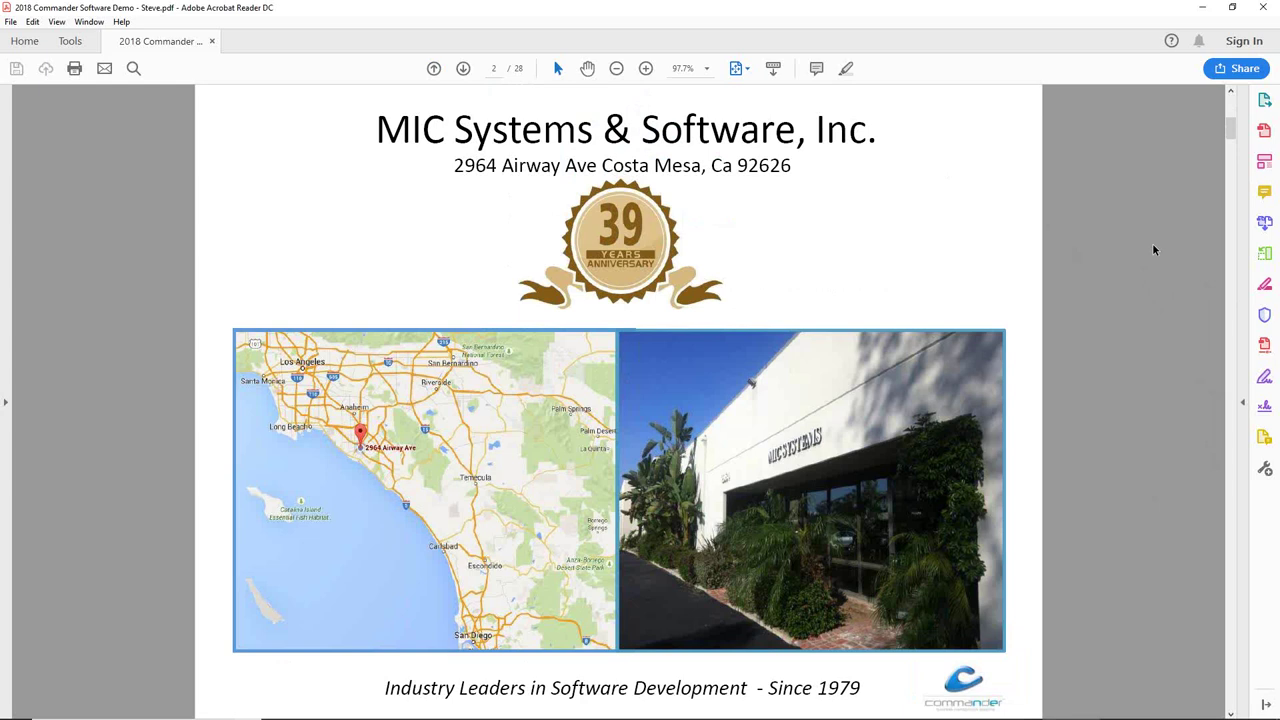
drag(357, 449, 395, 461)
key(Escape)
- Advance to page 3's module diagram, then select and deselect the PARTS, SERVICE and SALES images
click(463, 68)
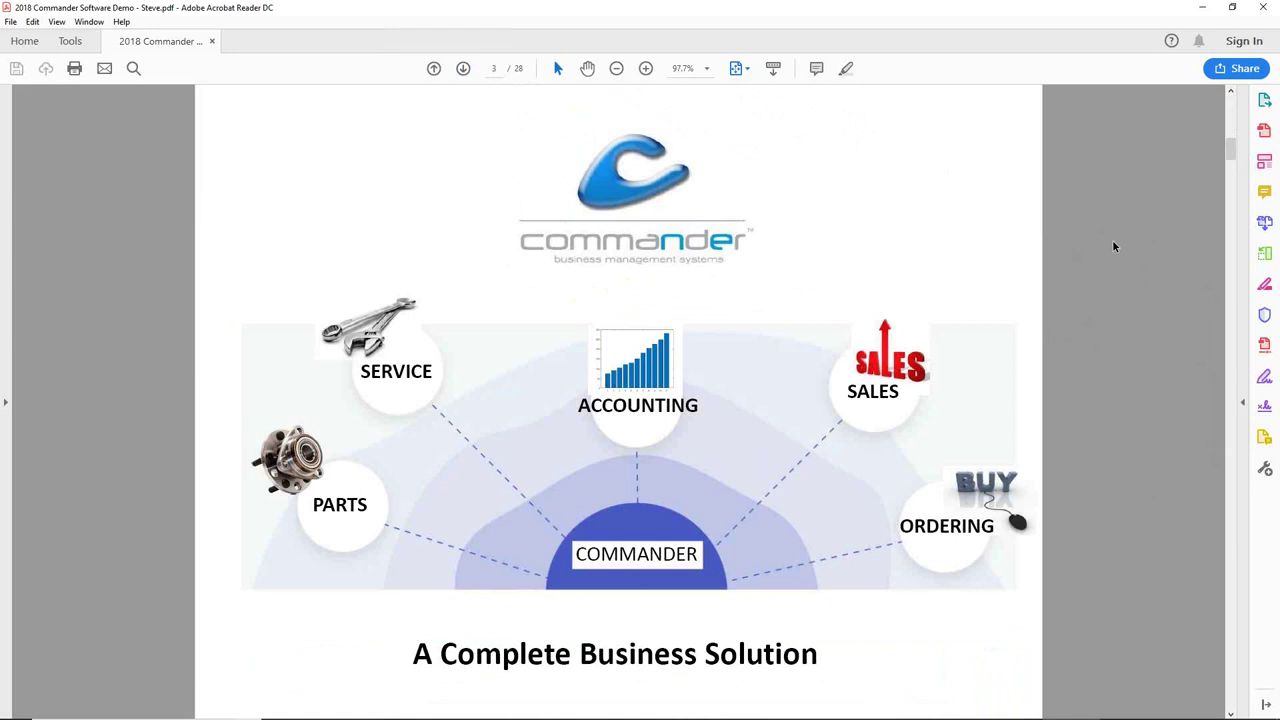
click(305, 464)
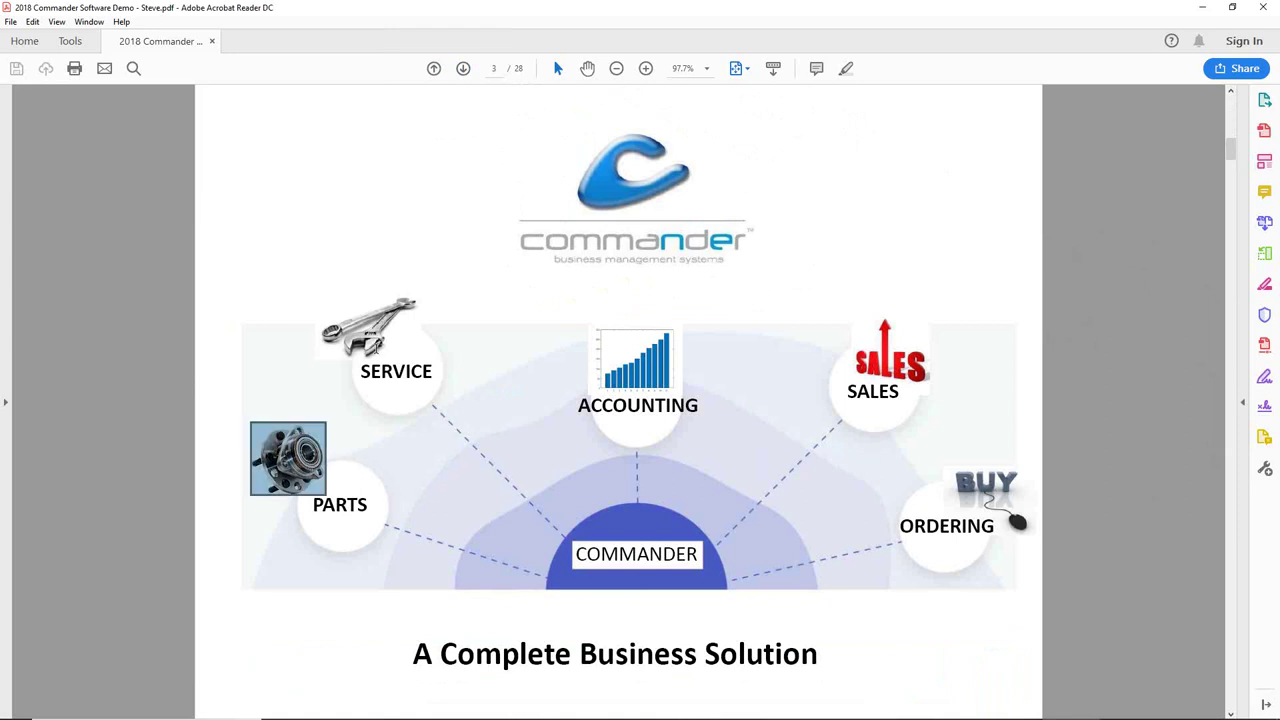
click(378, 348)
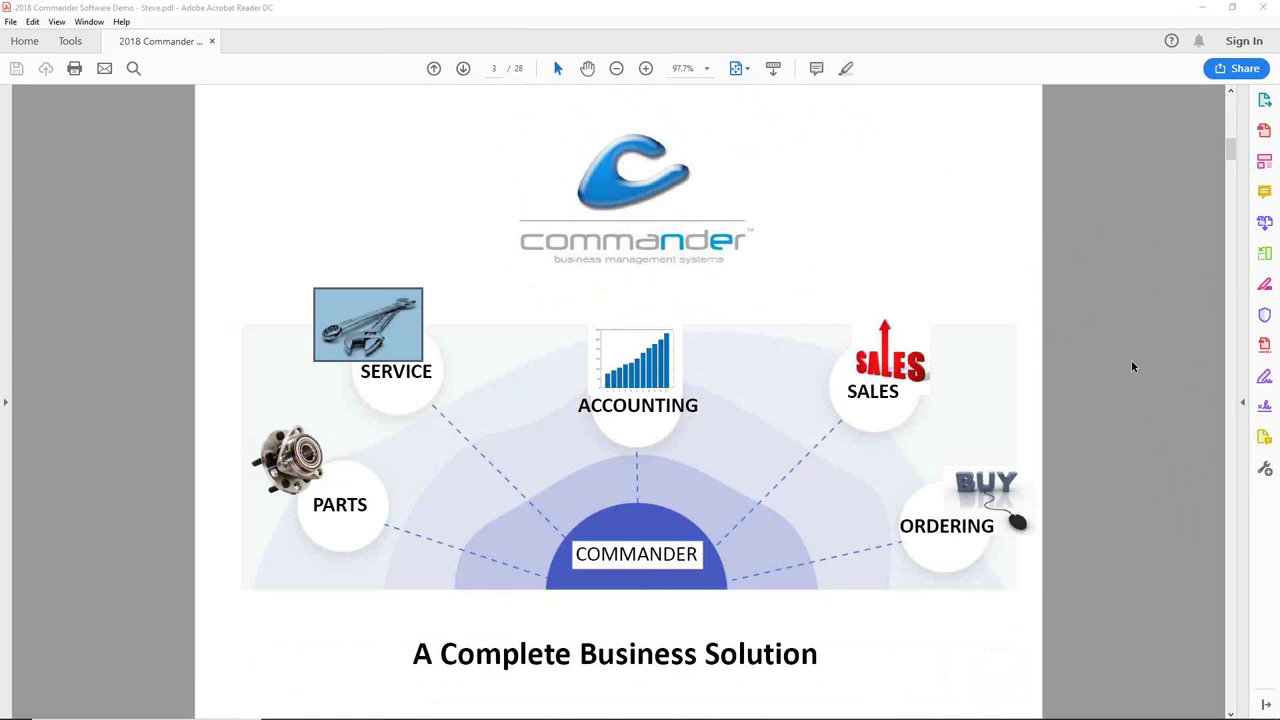
click(1045, 250)
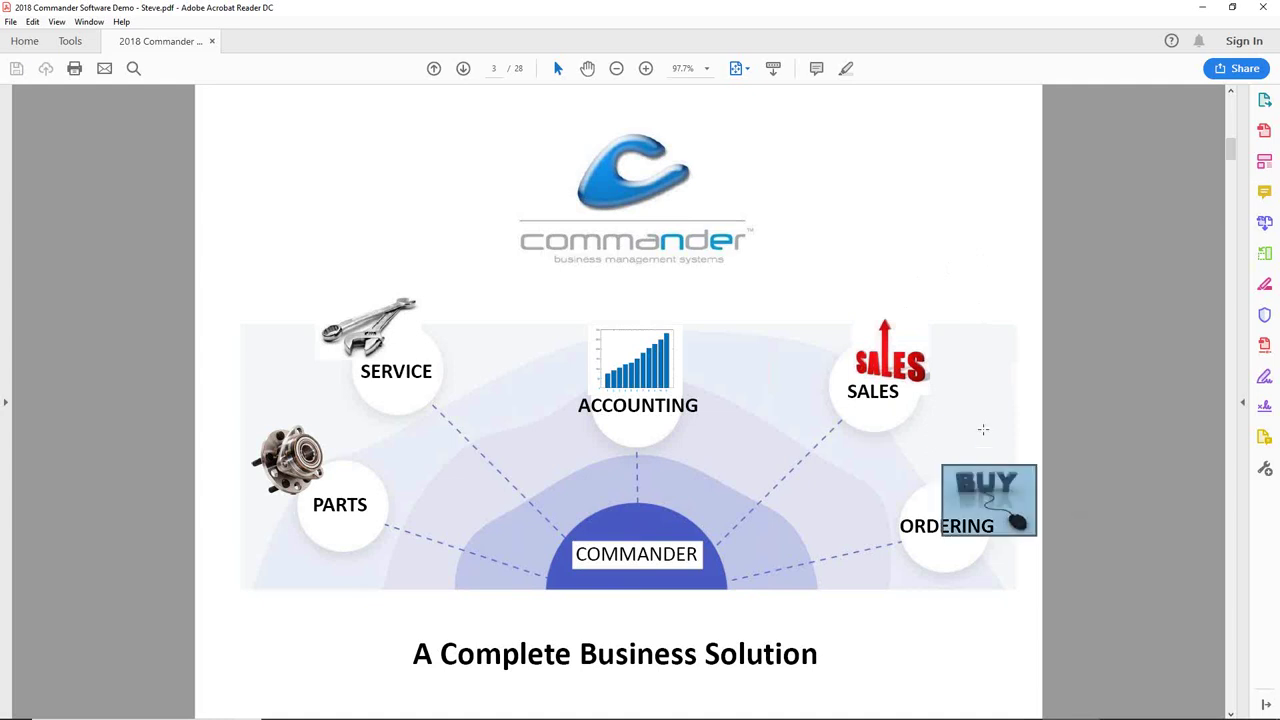
click(985, 391)
click(1059, 331)
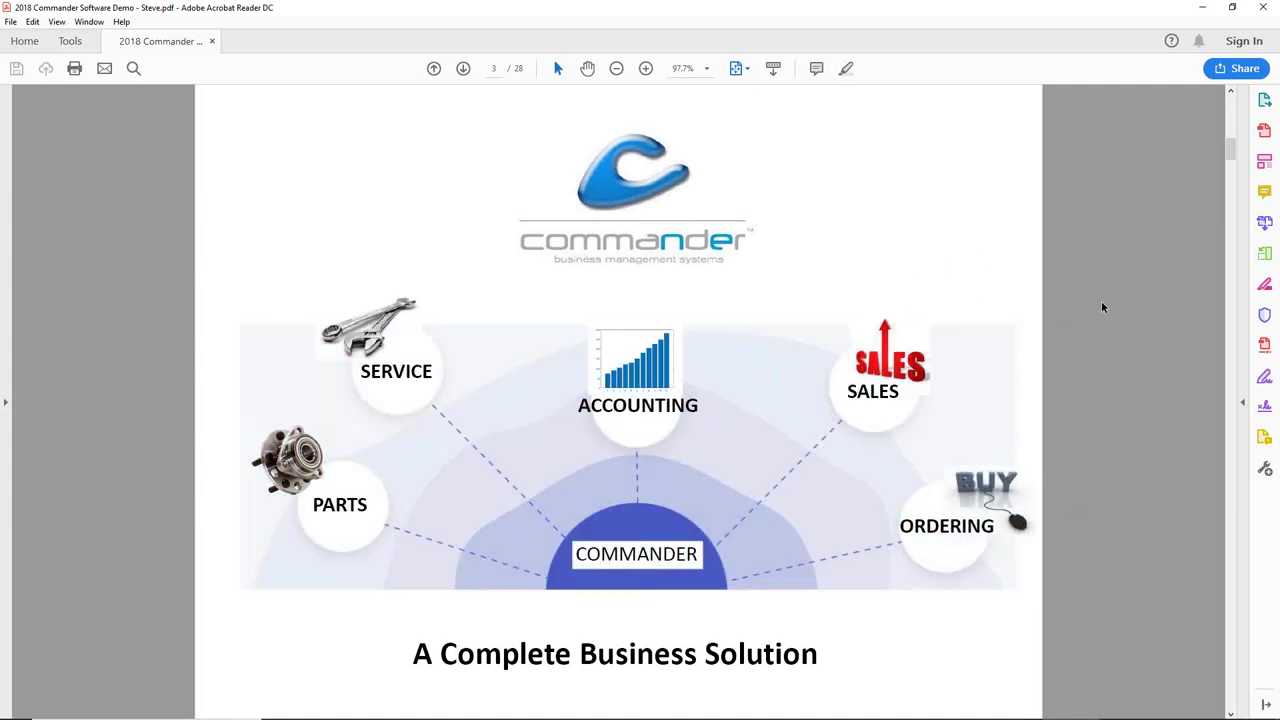
- Advance to the page 4 network diagram, then select and deselect the server image
click(464, 69)
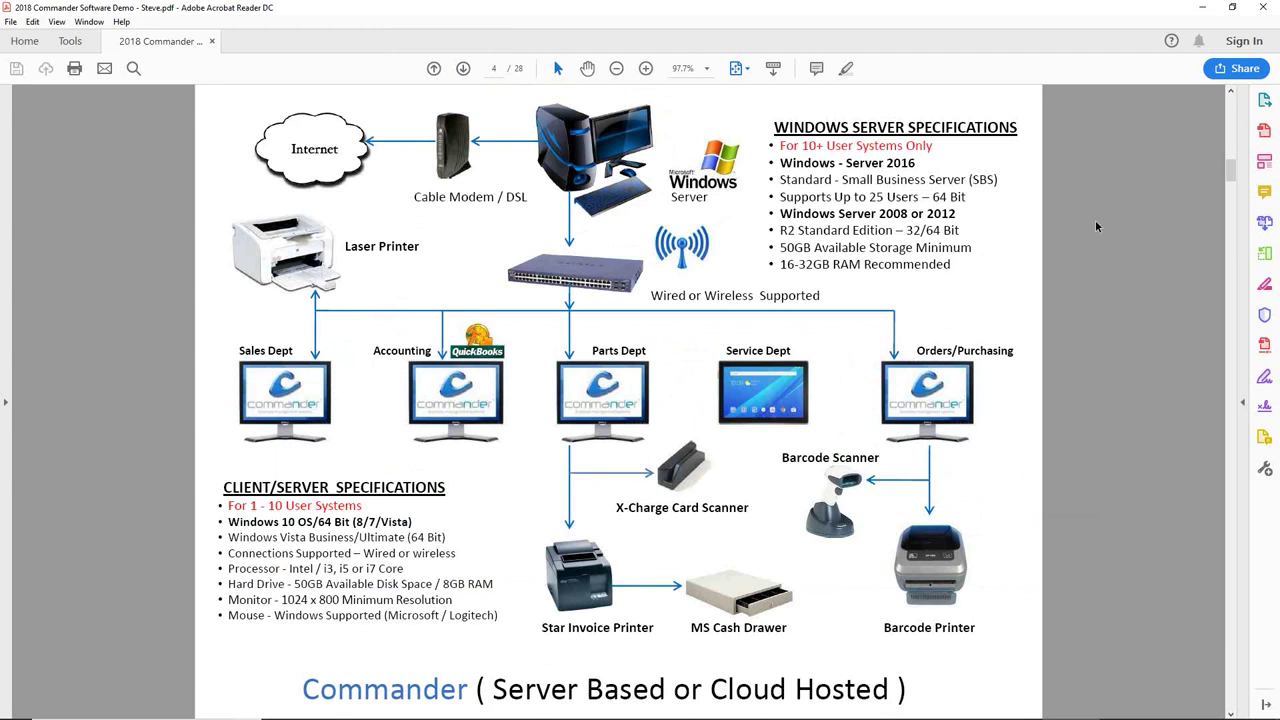
click(577, 155)
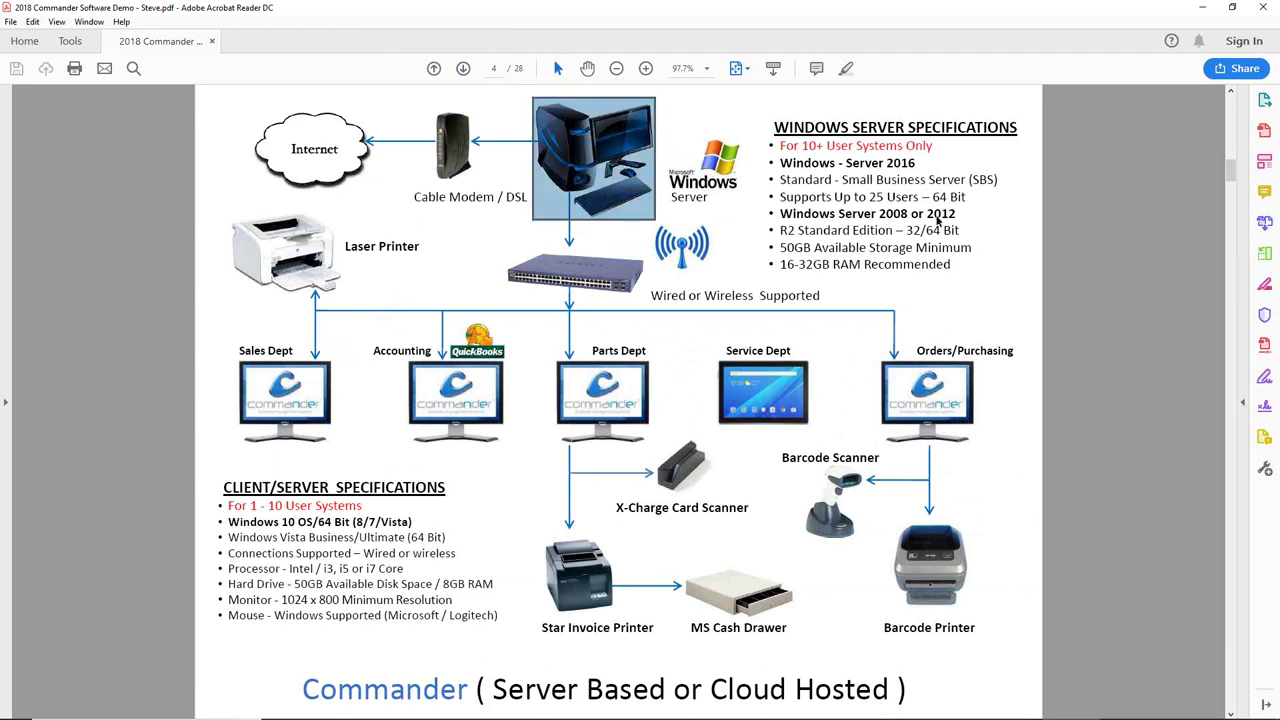
click(1027, 240)
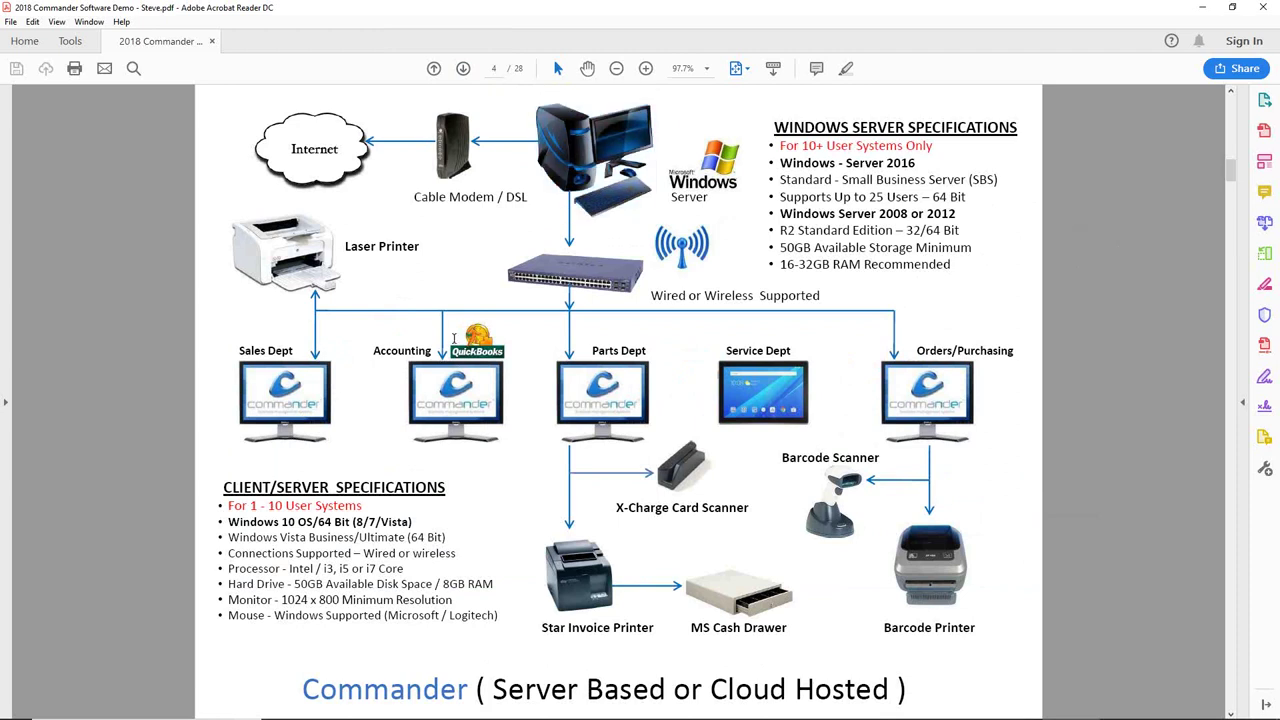
- Select the Sales Dept and Accounting monitor images, then the server again, clearing each selection
click(316, 383)
click(456, 381)
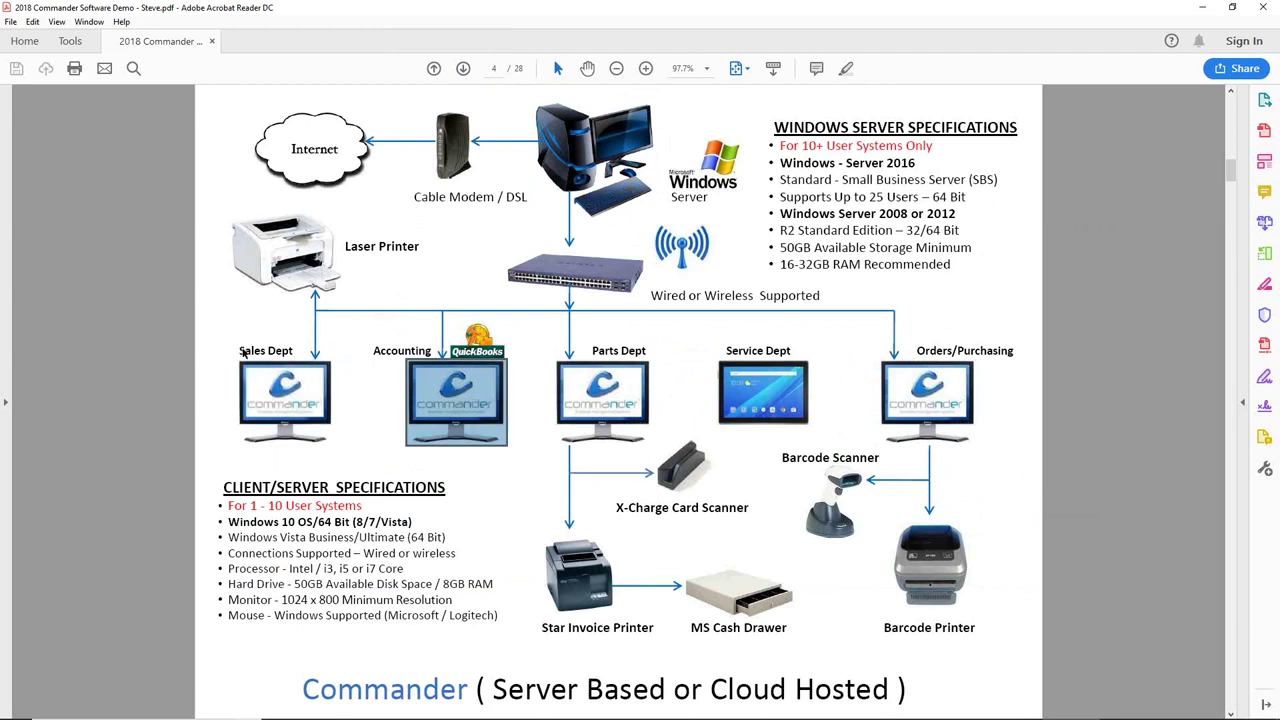
click(214, 336)
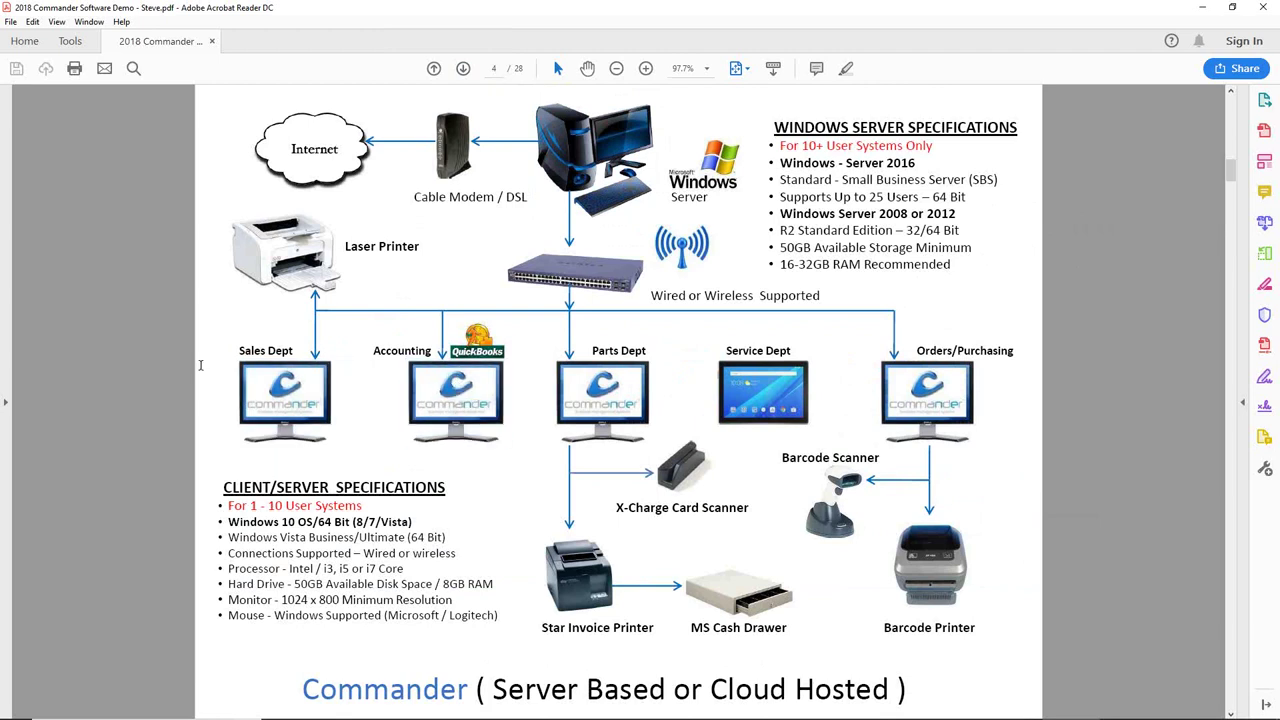
click(563, 146)
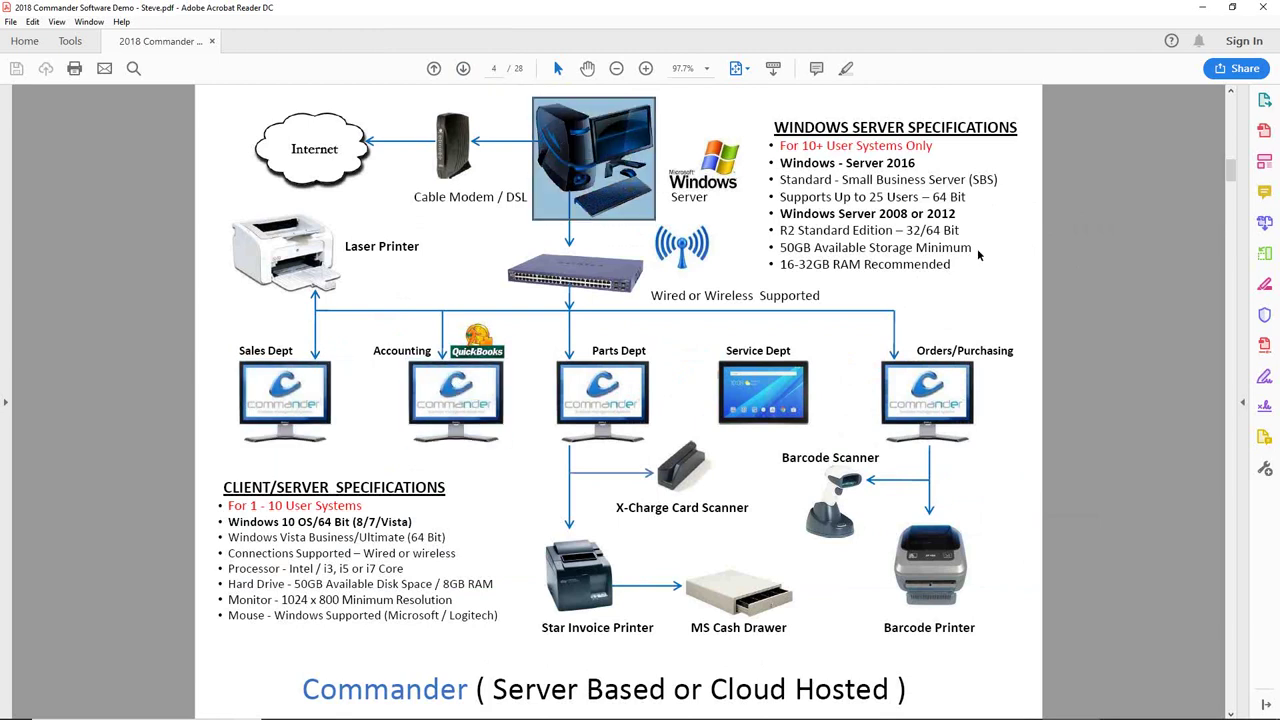
click(1006, 257)
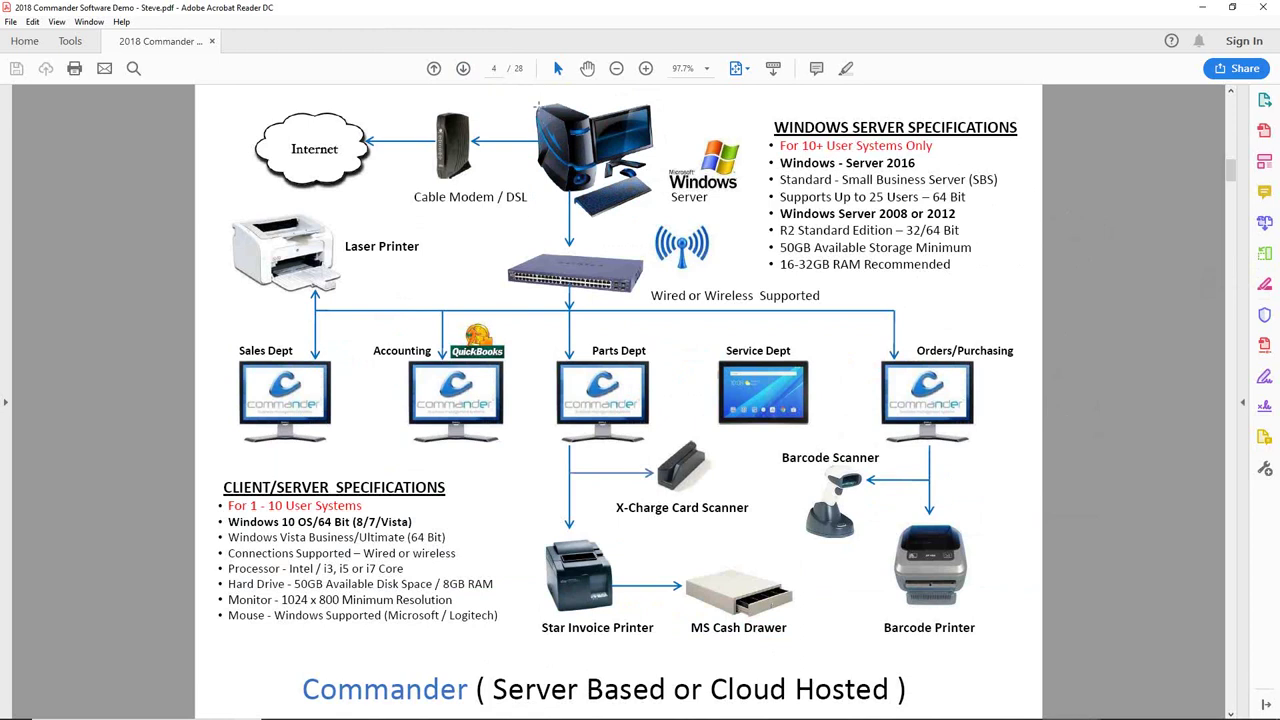
- Advance to page 5, select 'Parts Price Files' in the heading, then clear the selection
click(463, 68)
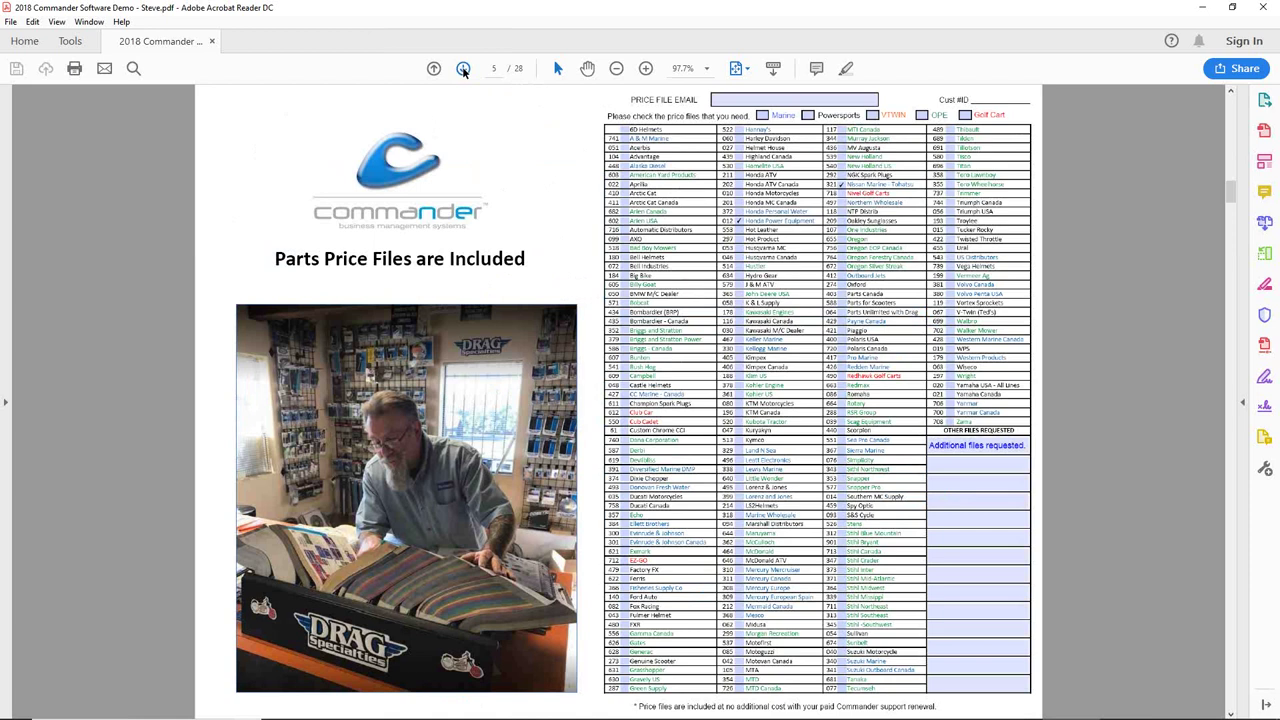
drag(275, 259, 410, 260)
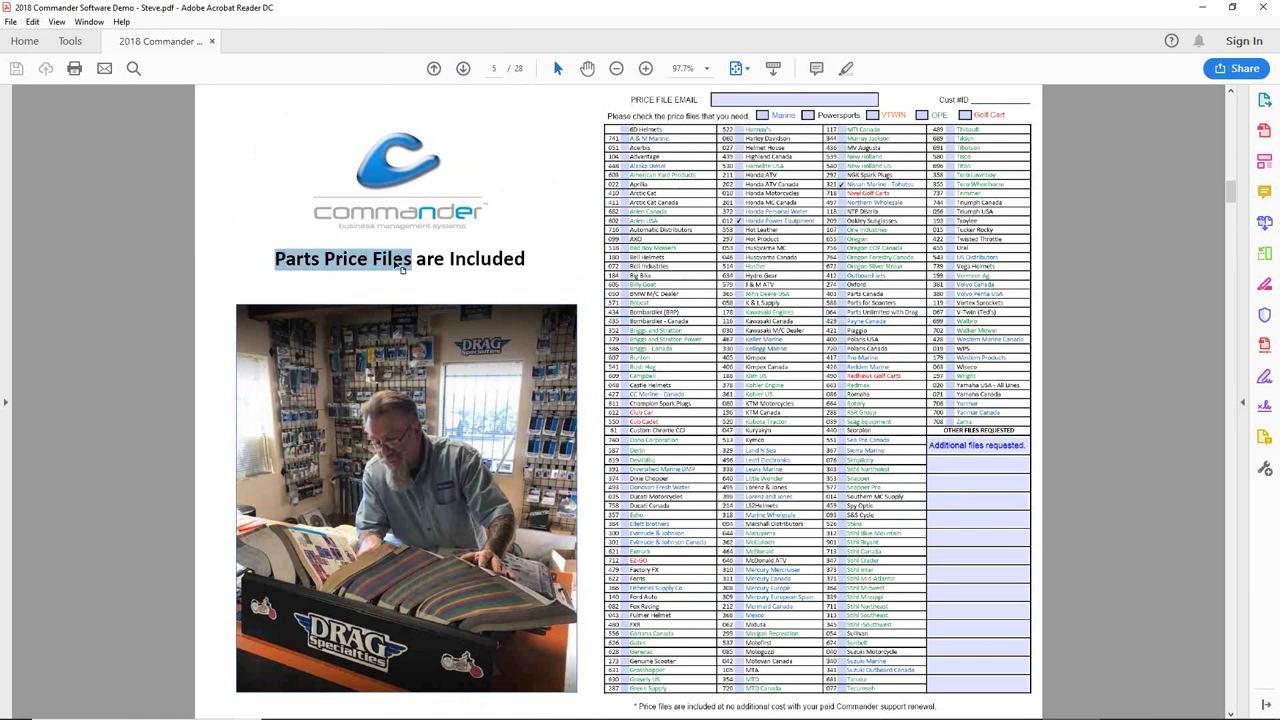
click(530, 158)
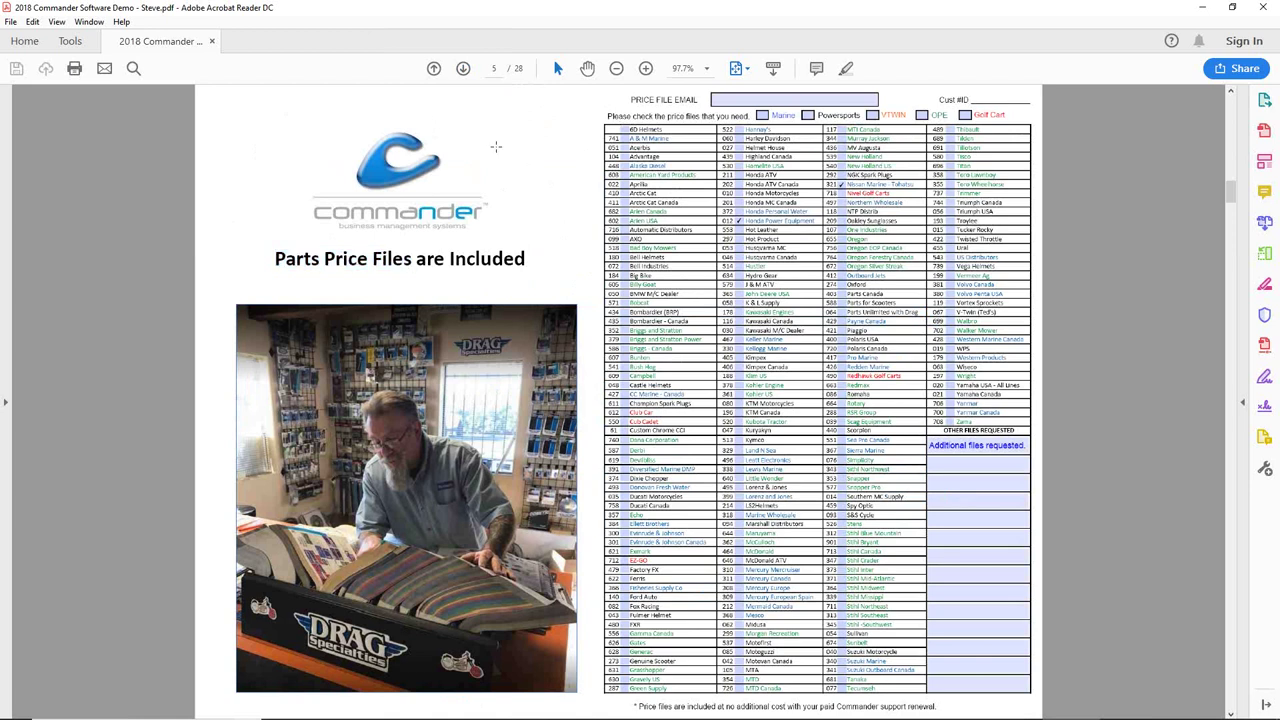
- Page through the brand lists on pages 6 and 7, then minimize Acrobat to the desktop
click(463, 68)
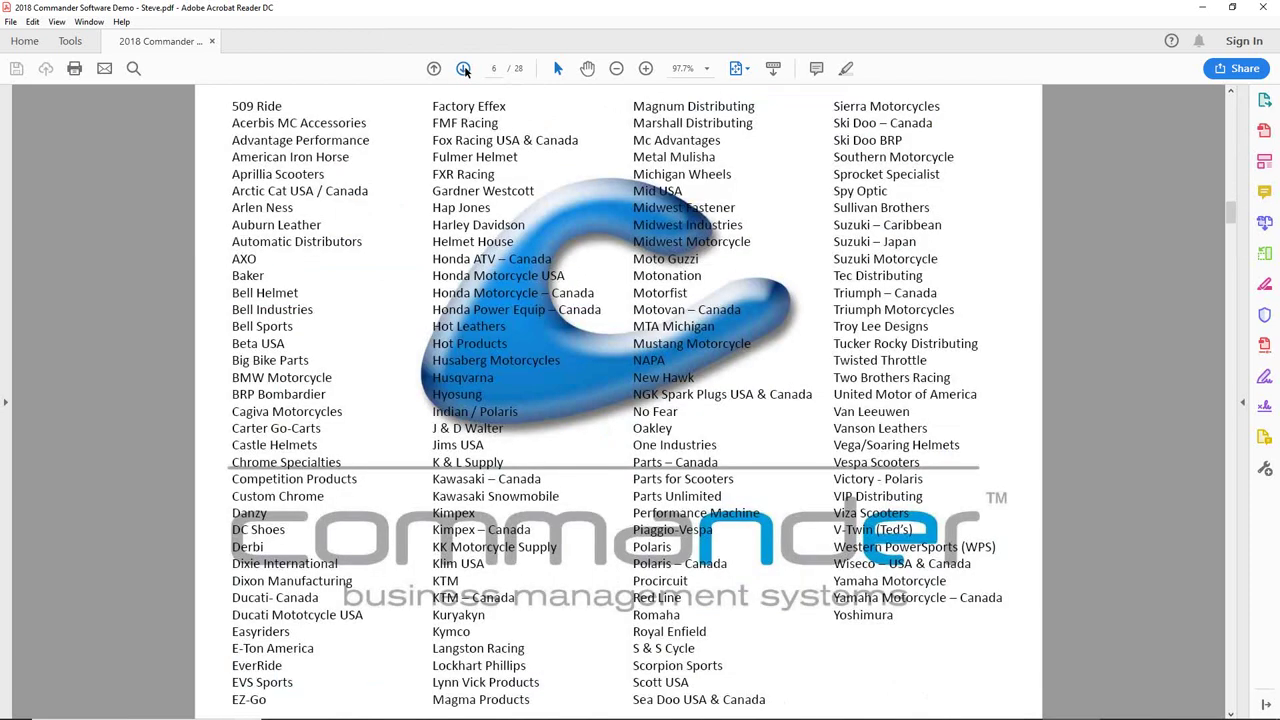
click(463, 68)
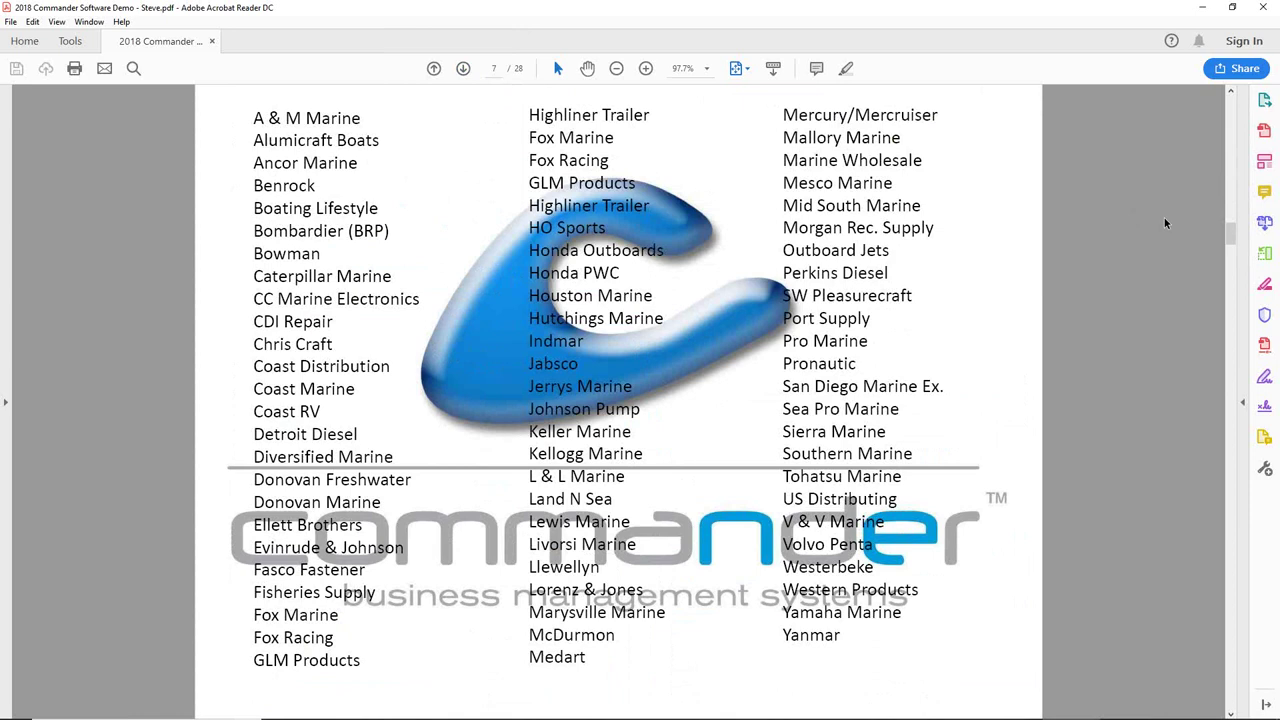
click(1205, 8)
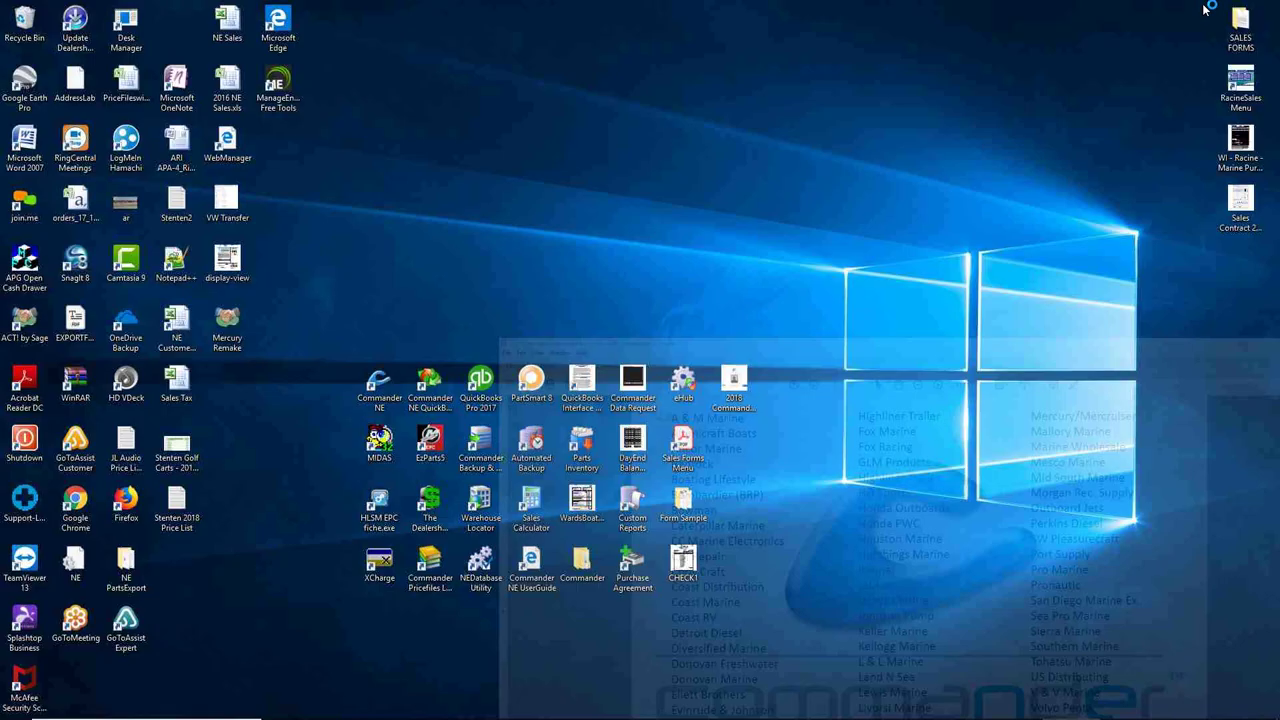
mouse_move(1000, 716)
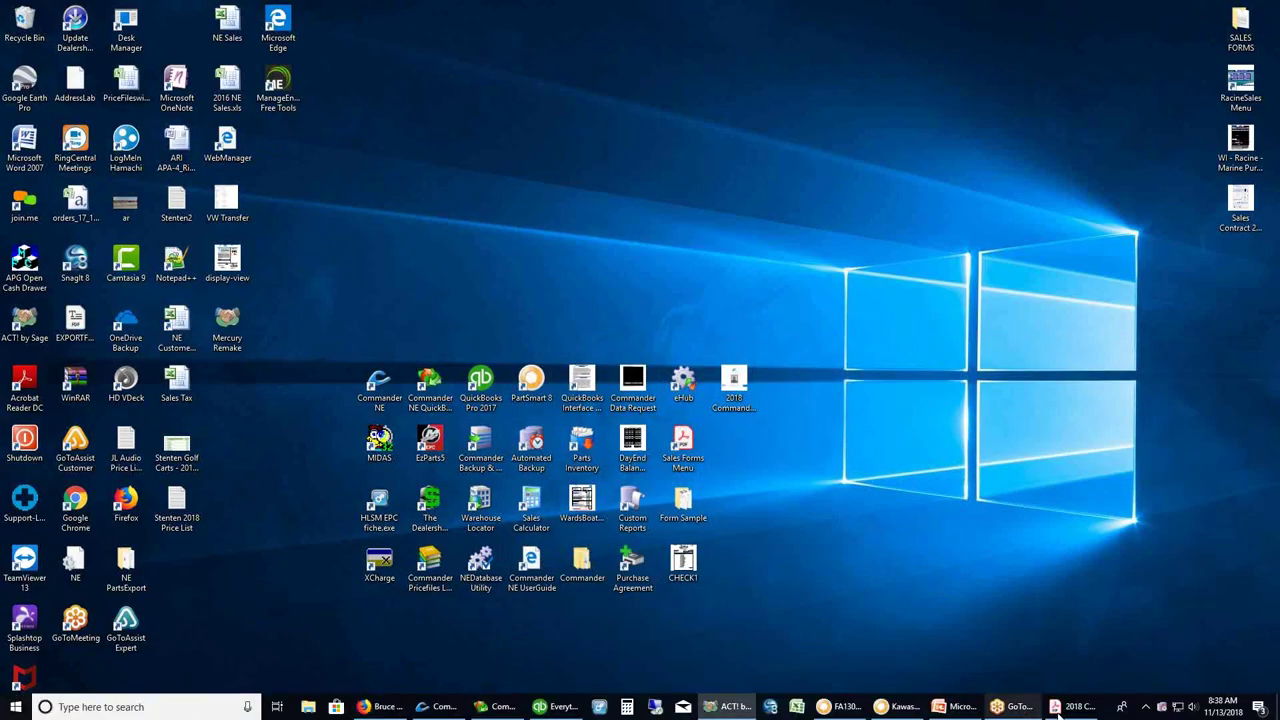
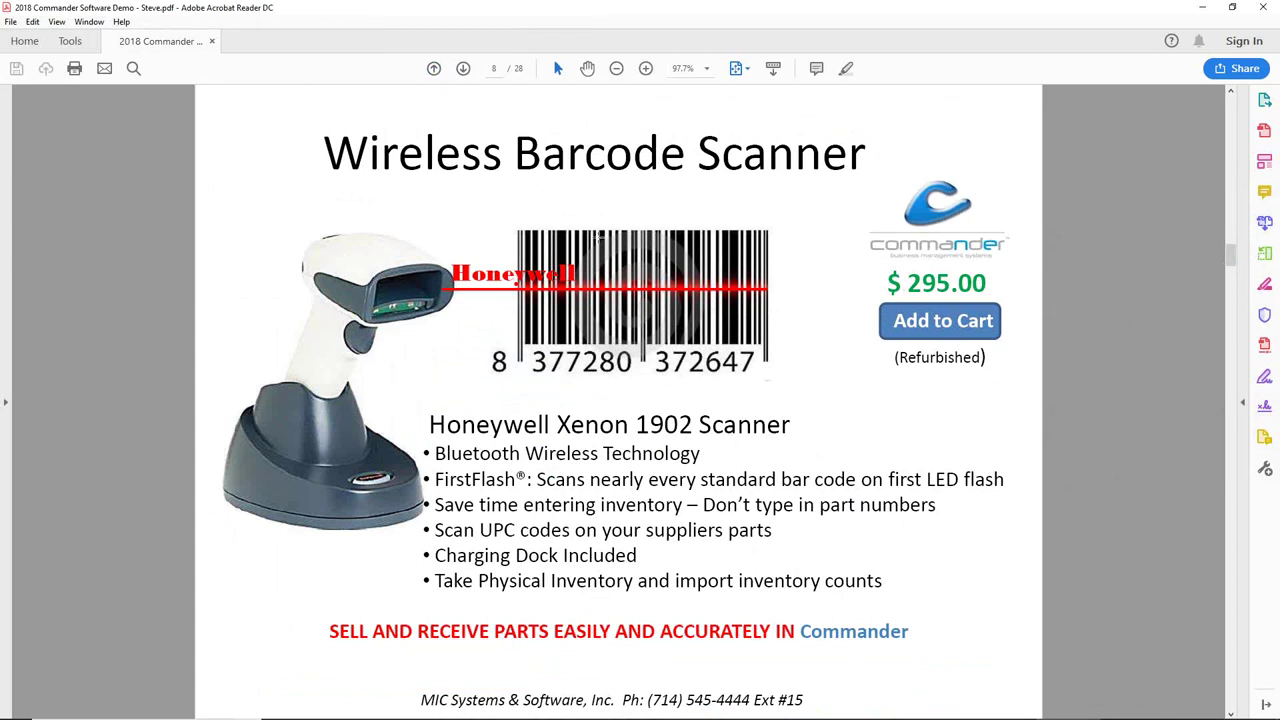
- Advance the brochure to page 9 (Zebra Label Printer), then bring up the Commander NE item record
click(464, 69)
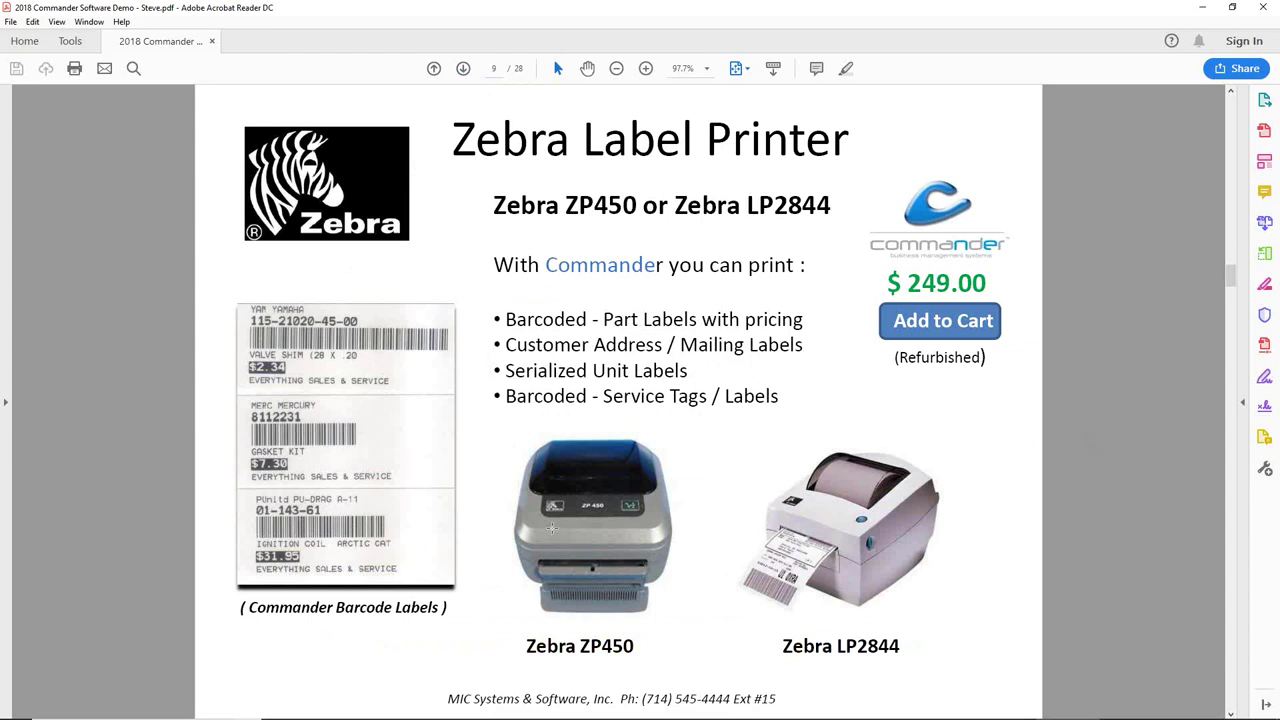
click(467, 716)
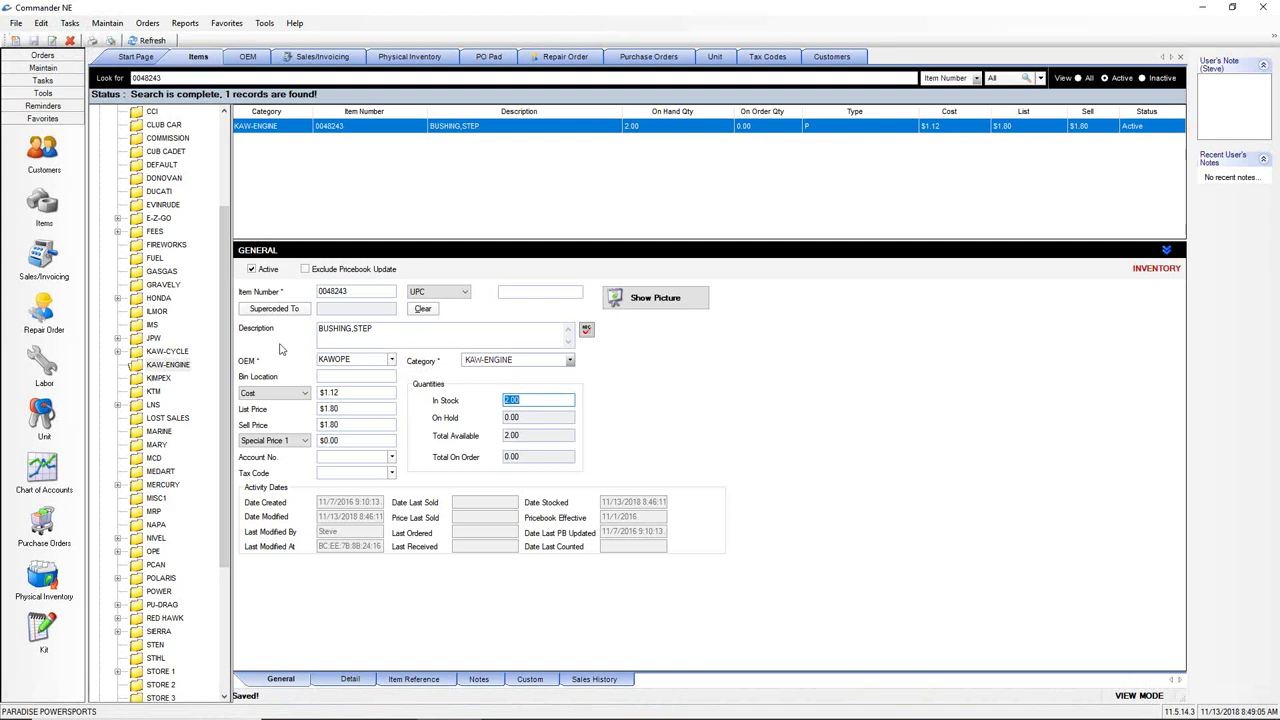
right_click(388, 132)
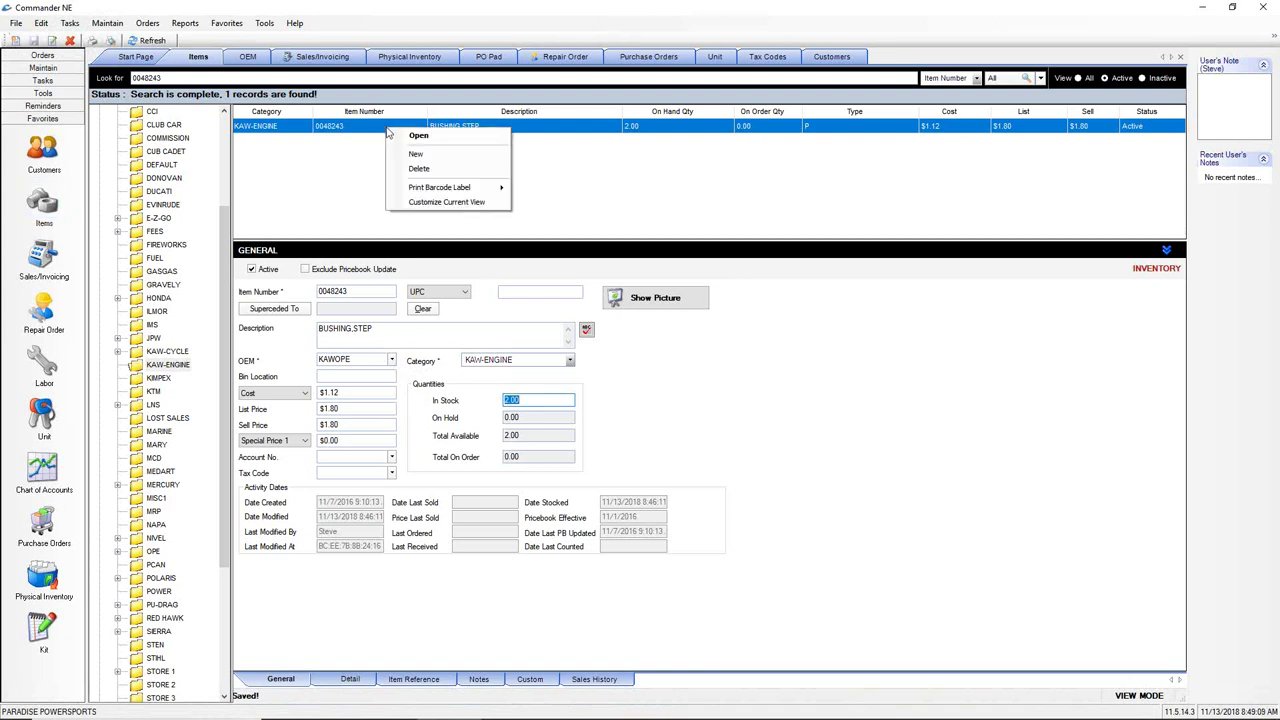
mouse_move(440, 192)
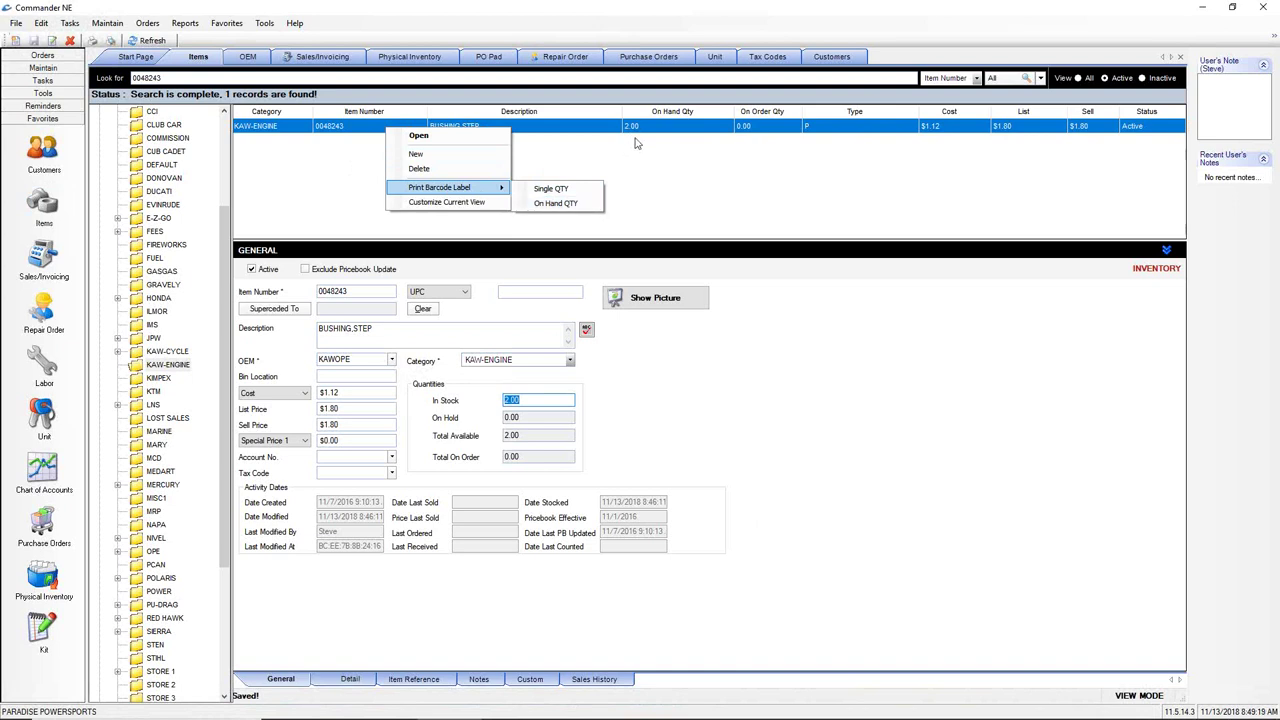
click(695, 175)
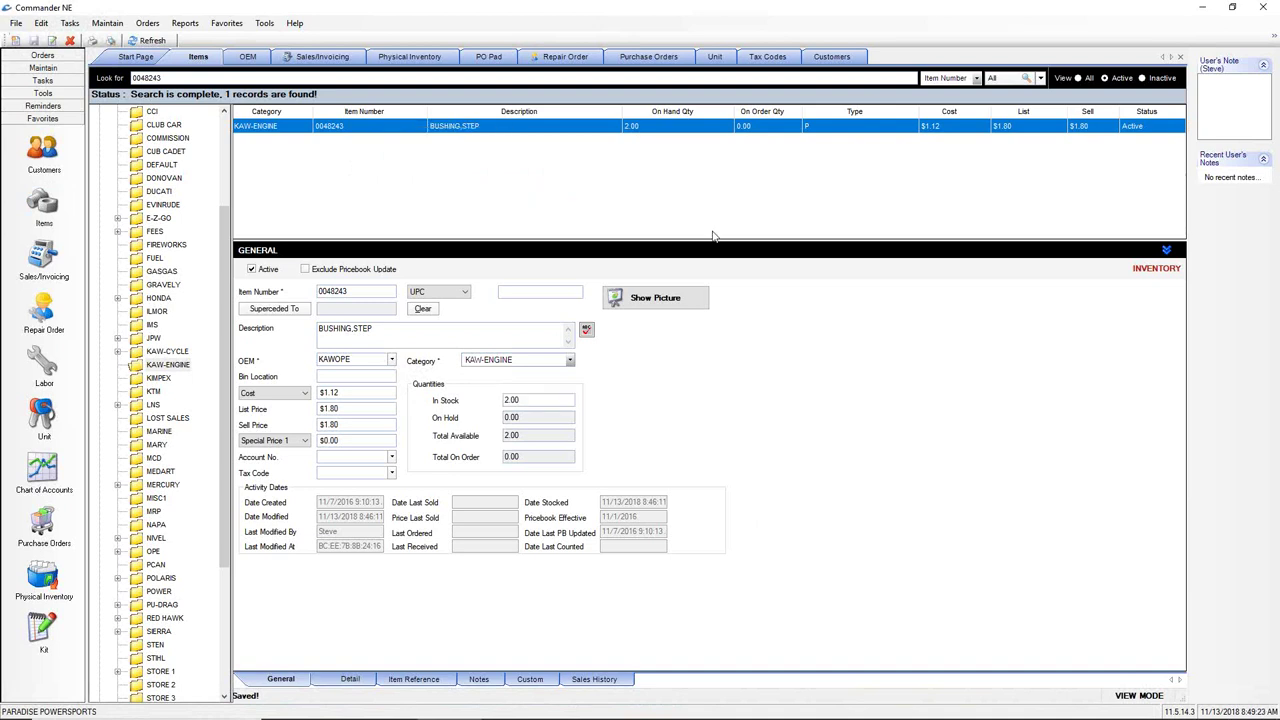
- Back in the brochure, point out the sample label, ZP450 printer and barcode labels, then go to page 10
mouse_move(857, 712)
click(1075, 707)
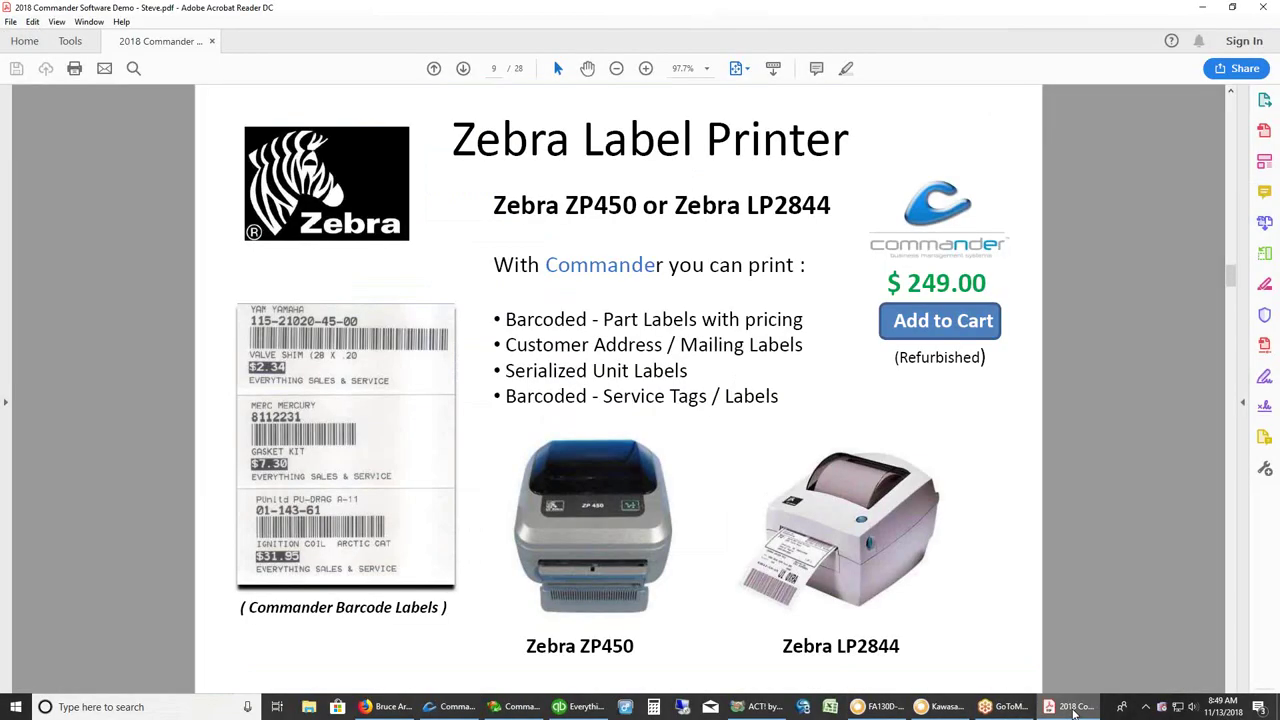
drag(247, 350, 298, 374)
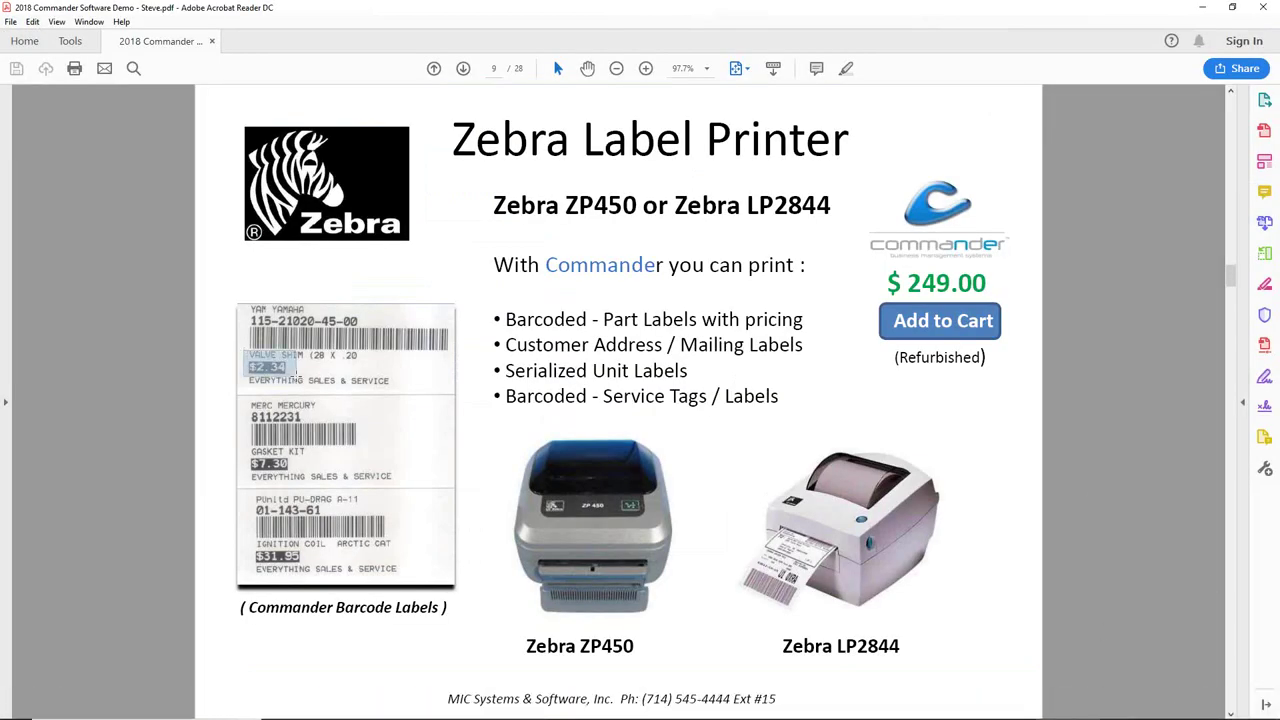
click(991, 435)
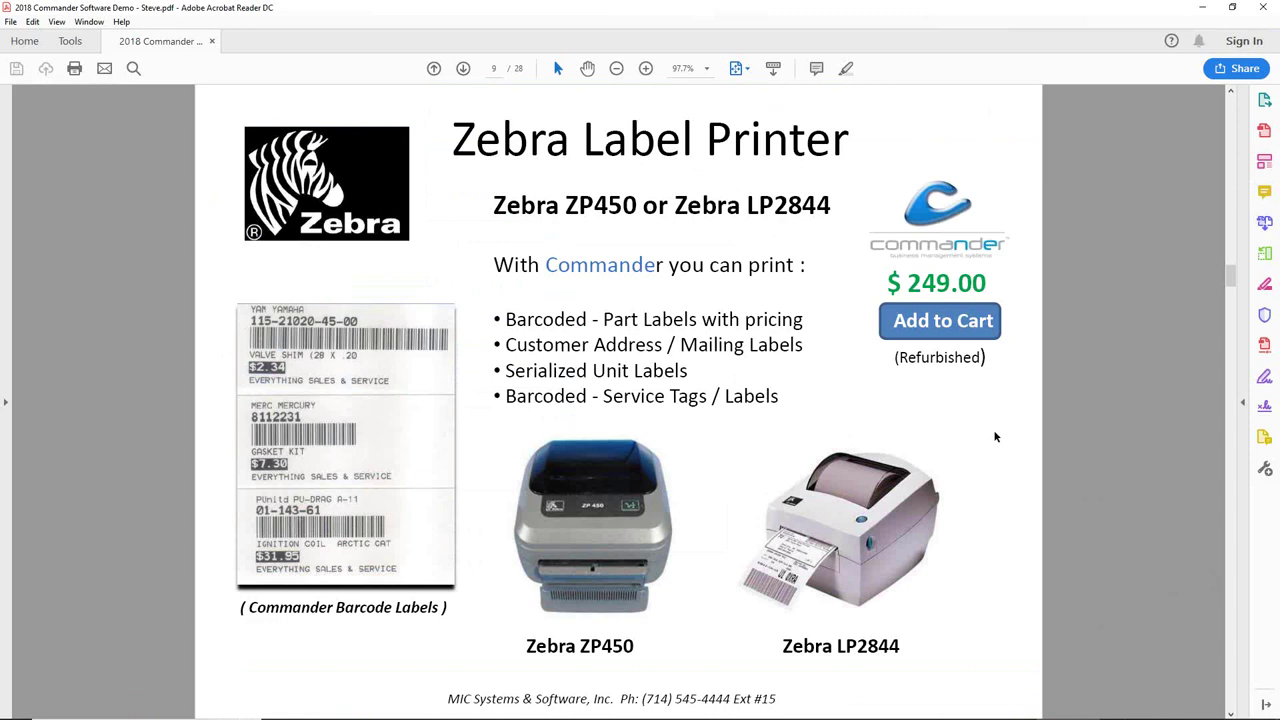
click(609, 505)
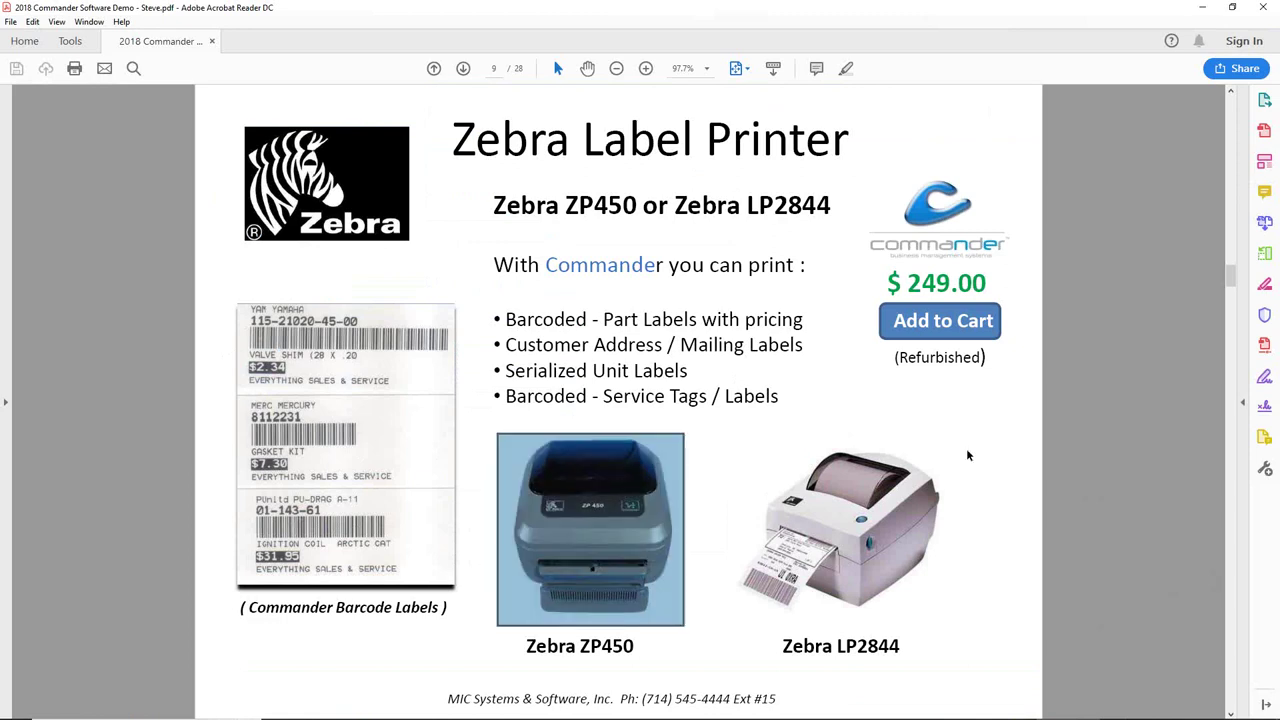
click(997, 451)
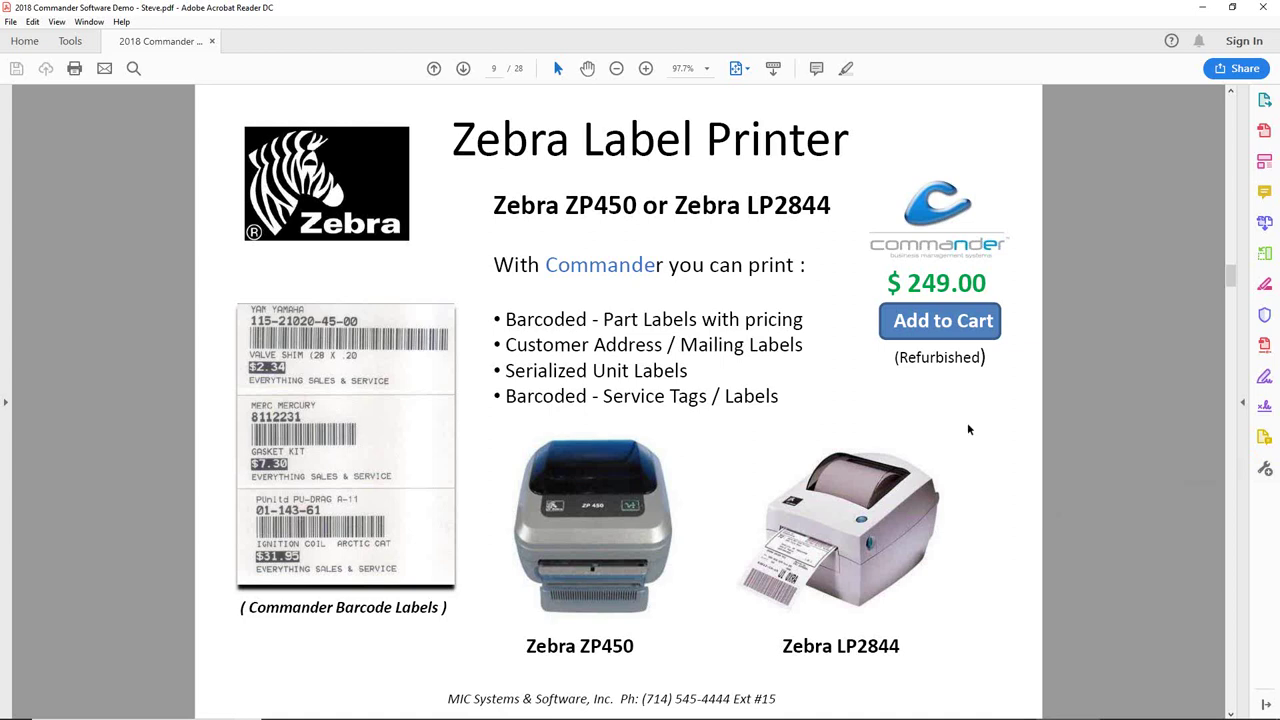
click(366, 450)
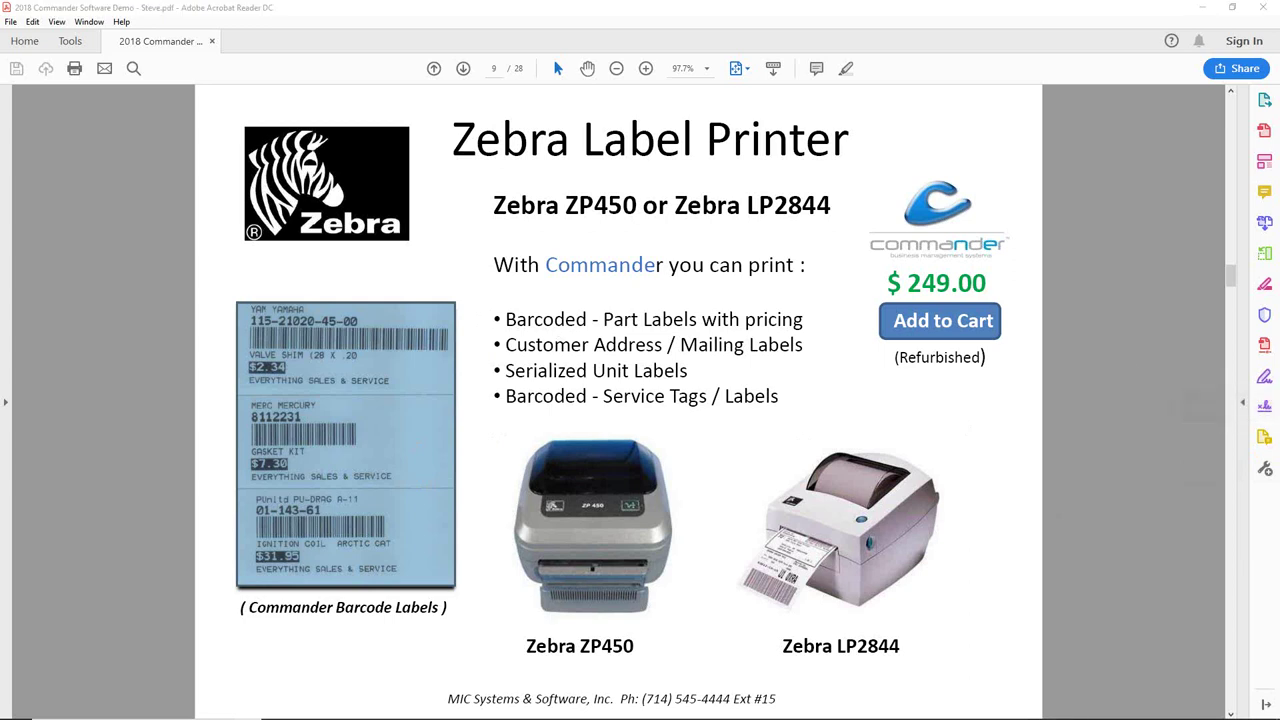
click(483, 338)
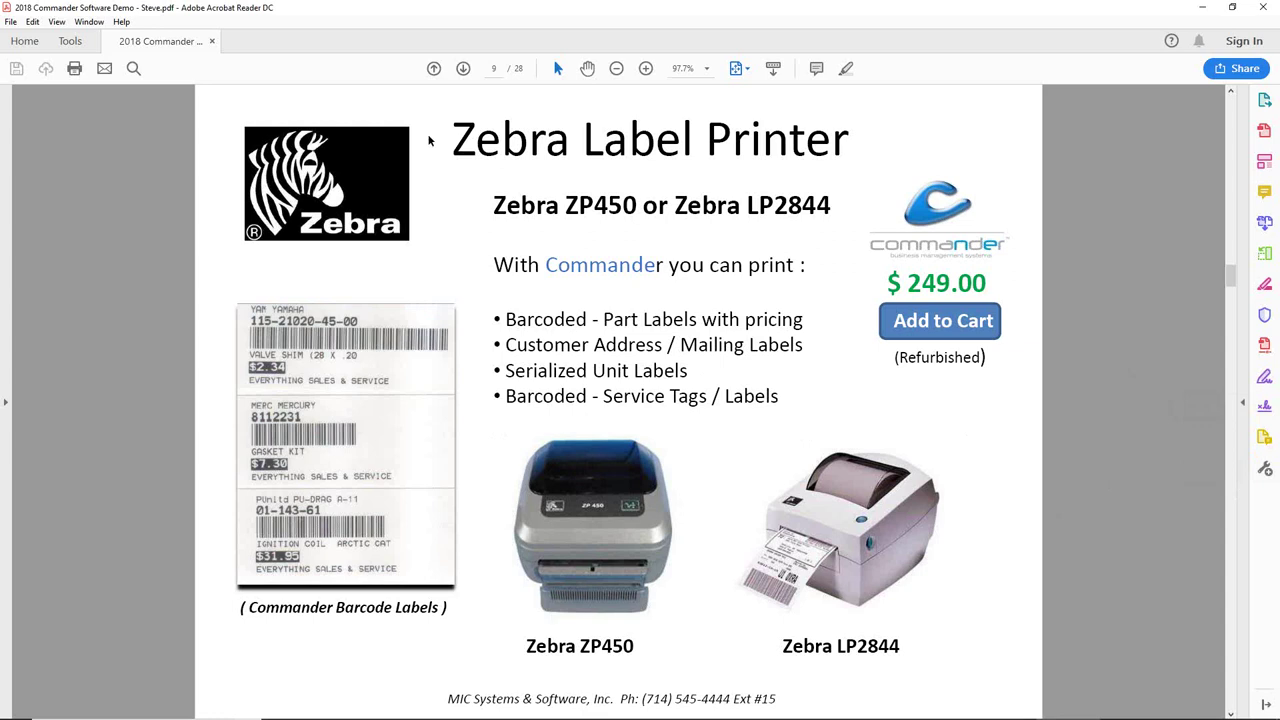
click(463, 68)
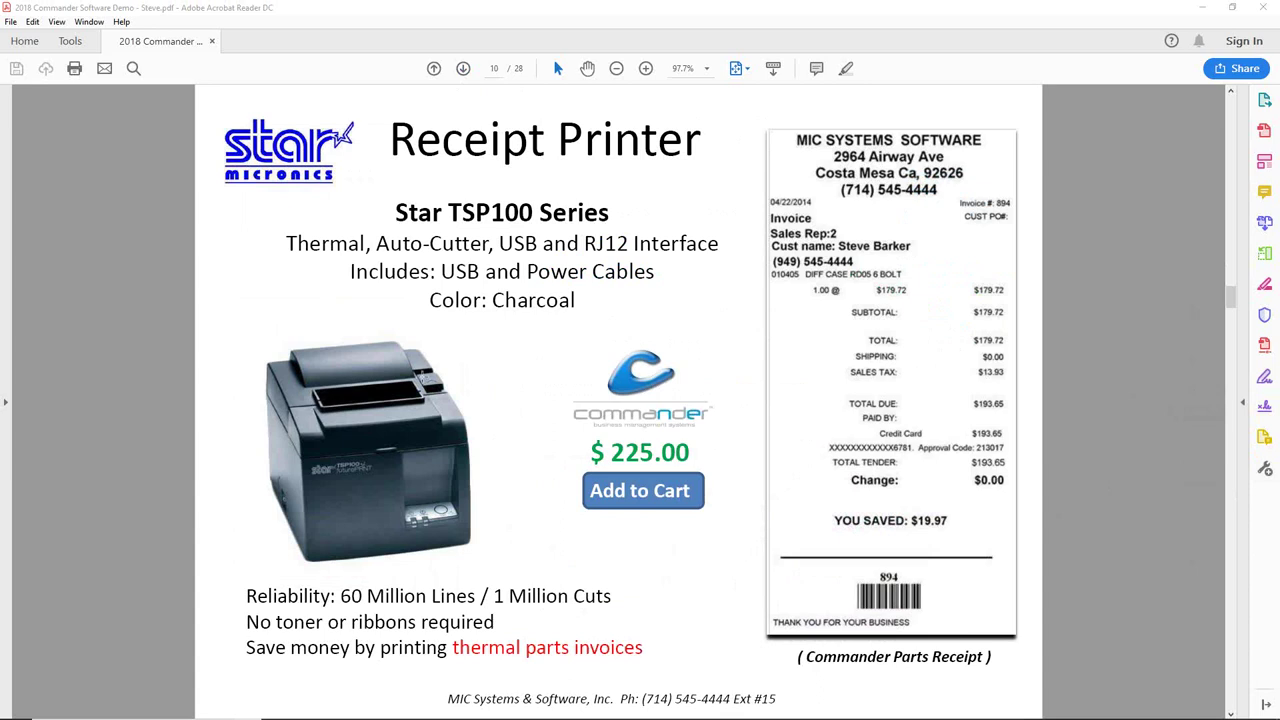
- Point out the receipt printer and sample parts receipt pictures, then advance to the page 11 Cash Drawer
click(320, 424)
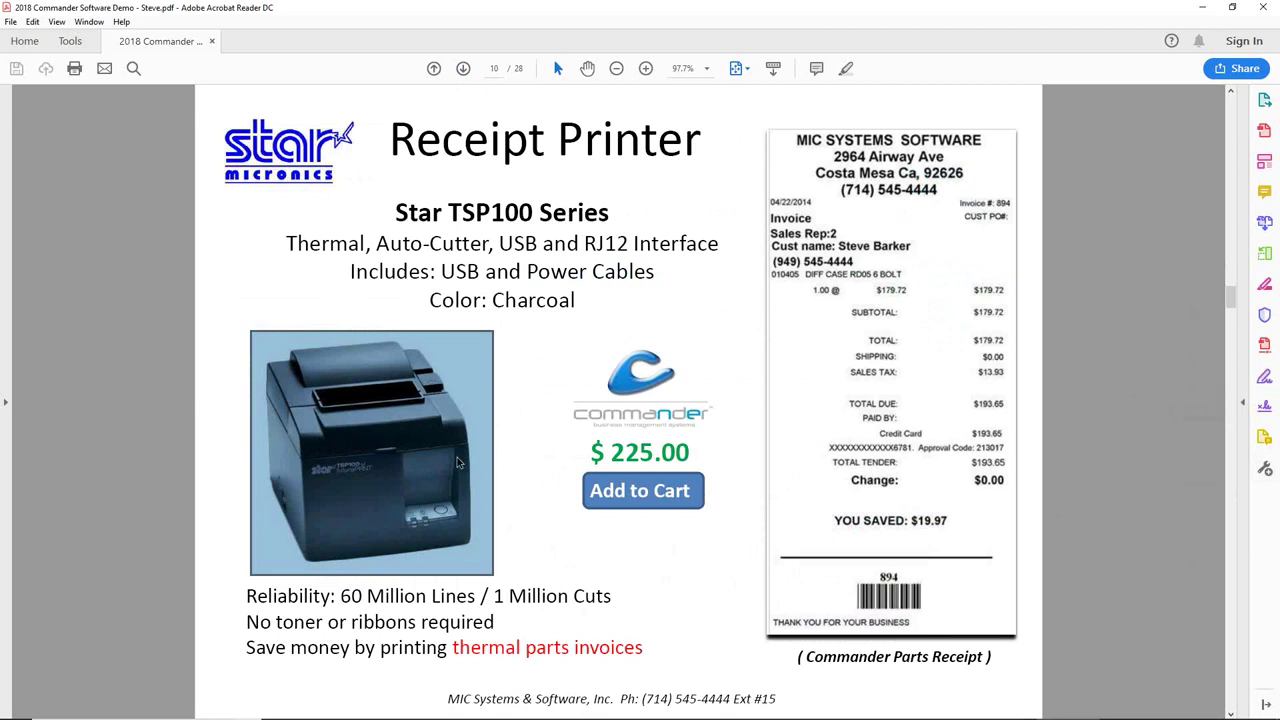
click(532, 526)
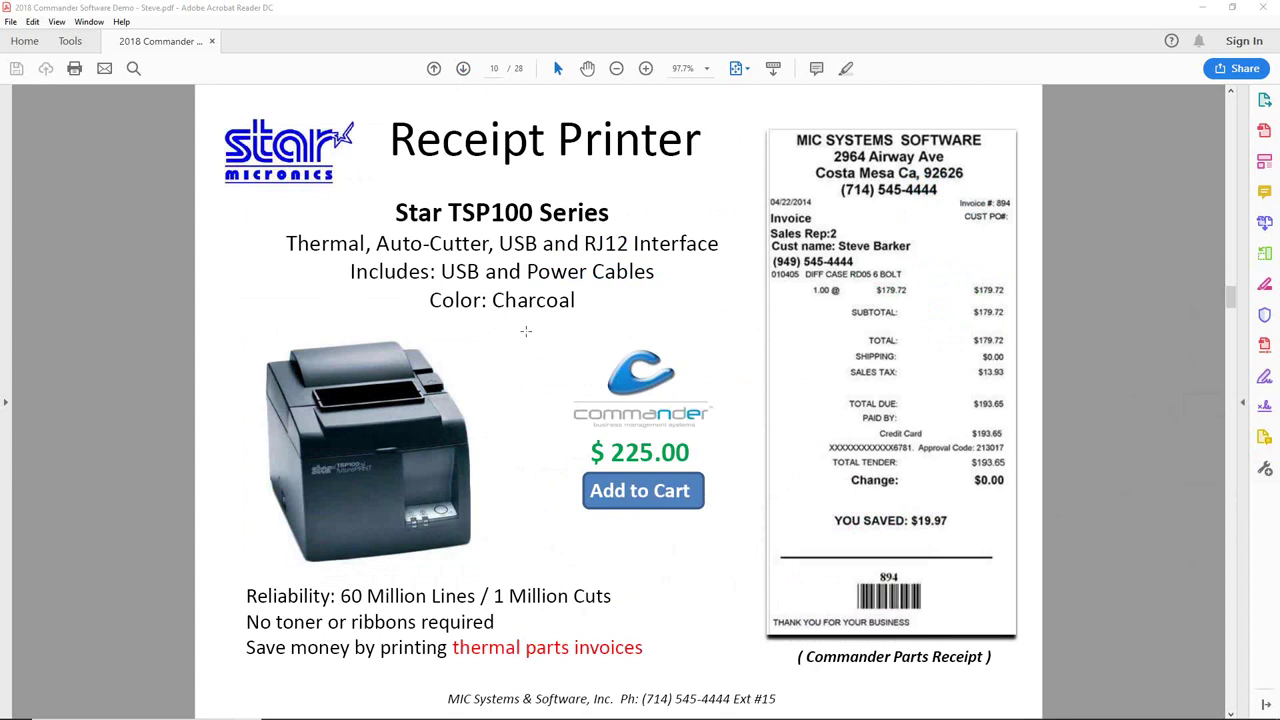
click(858, 342)
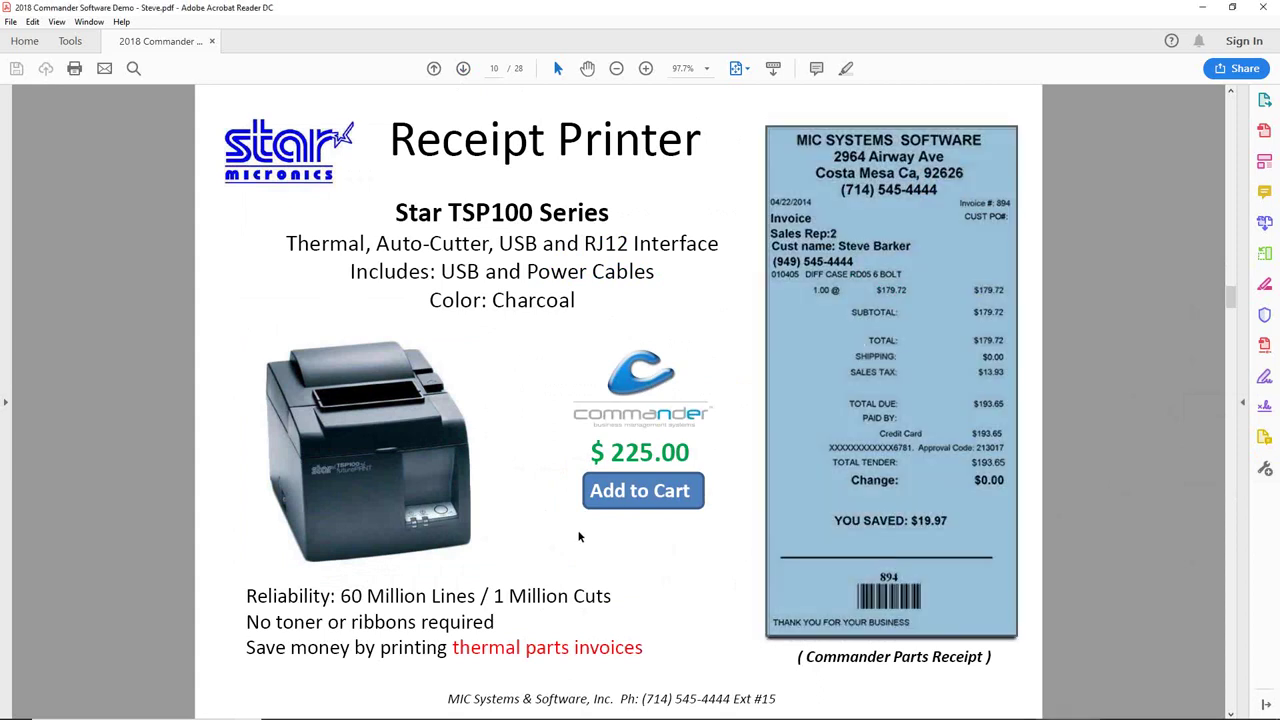
click(370, 460)
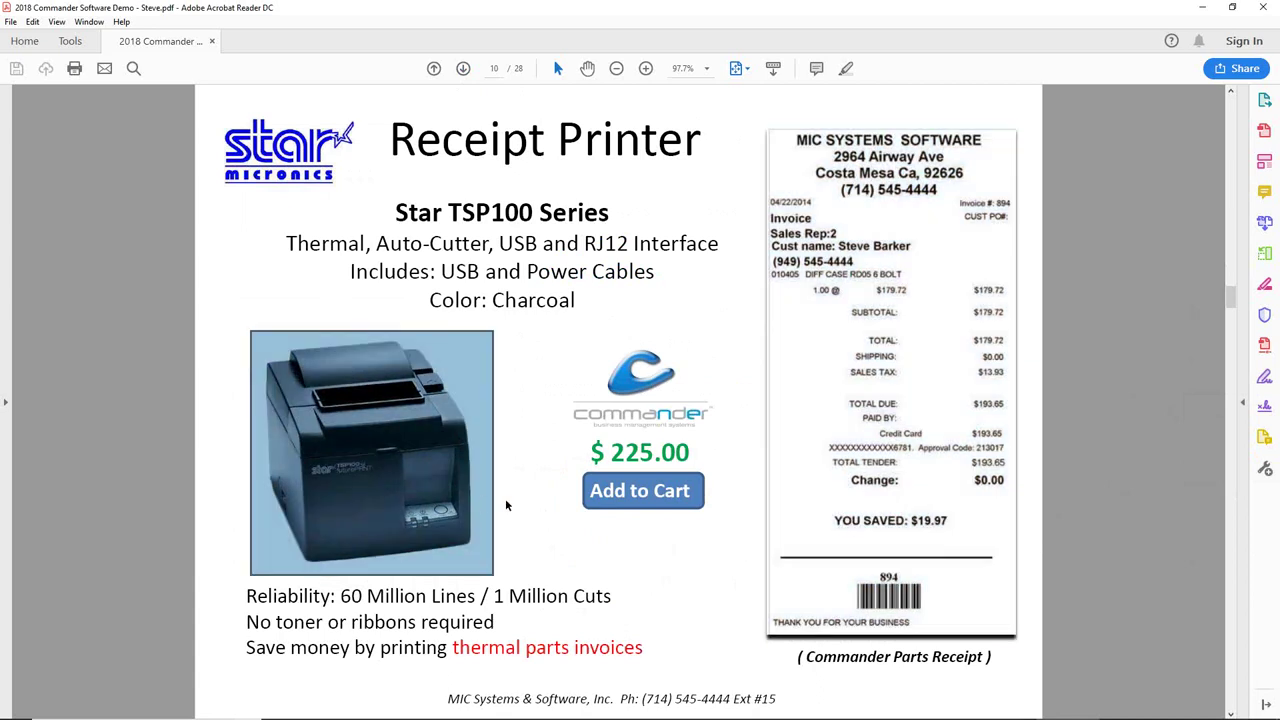
click(547, 521)
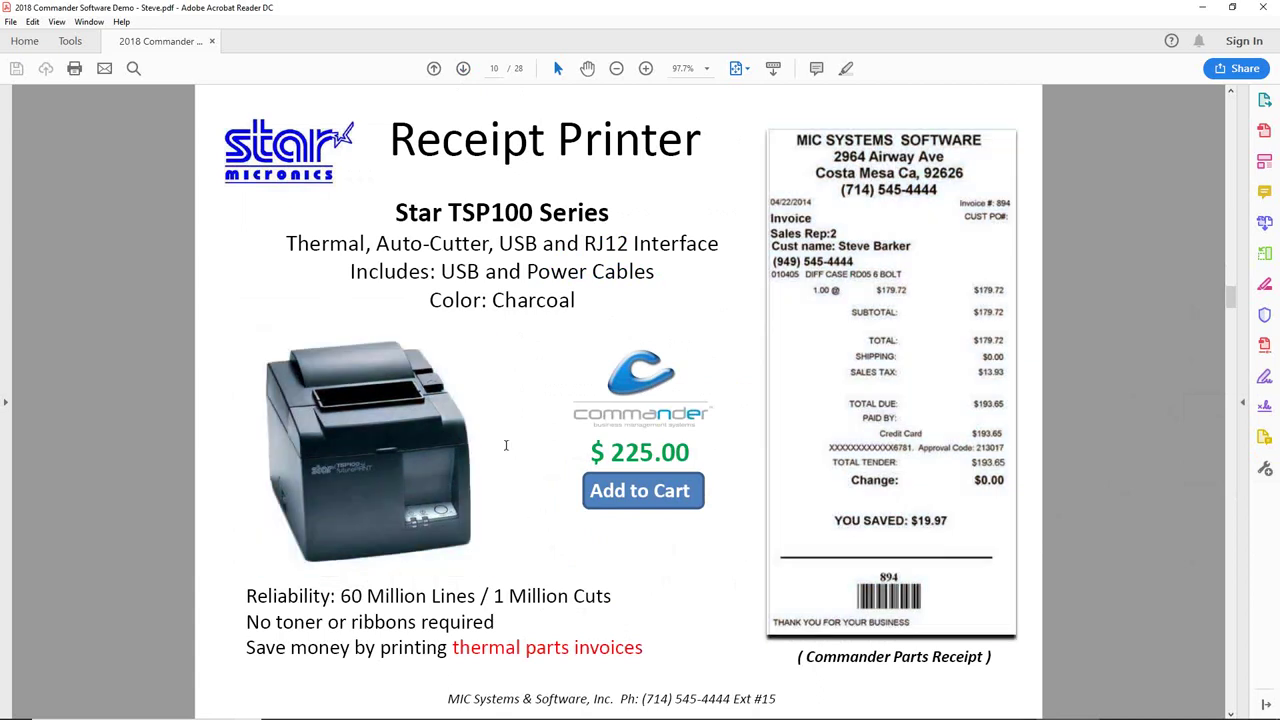
click(463, 68)
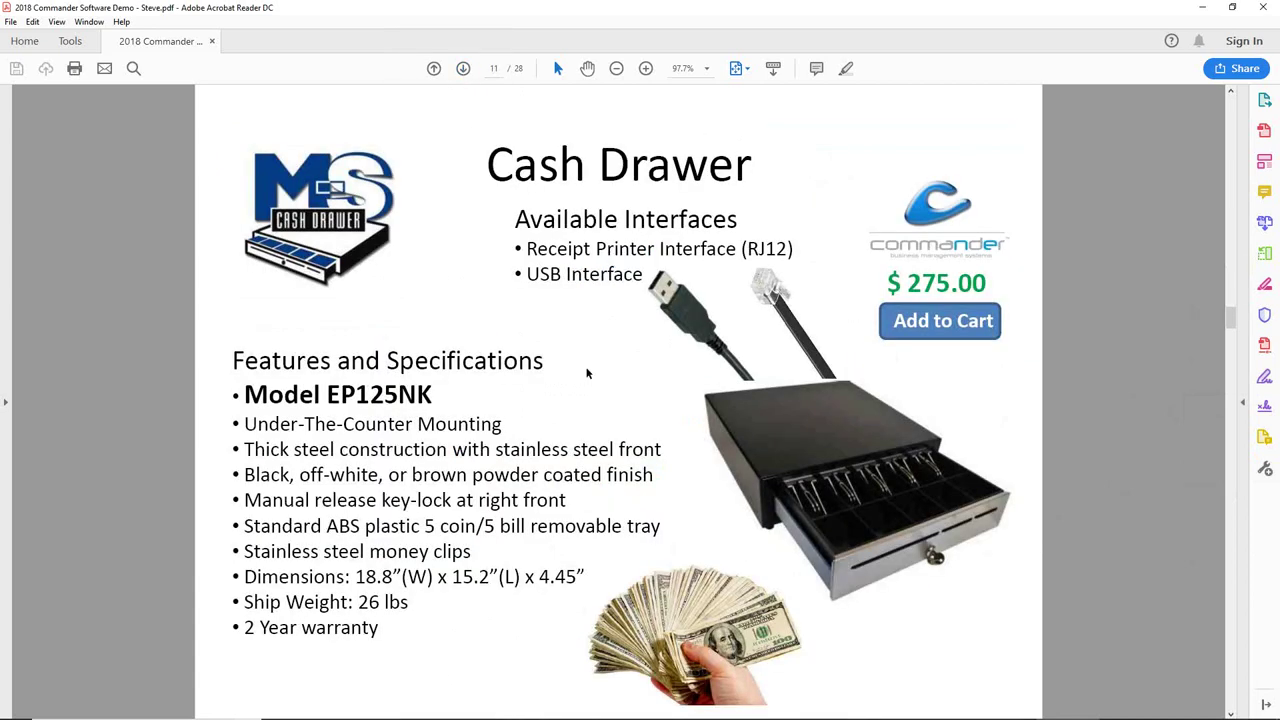
- Point out the cash drawer photo, then return to the page 10 Receipt Printer
click(781, 422)
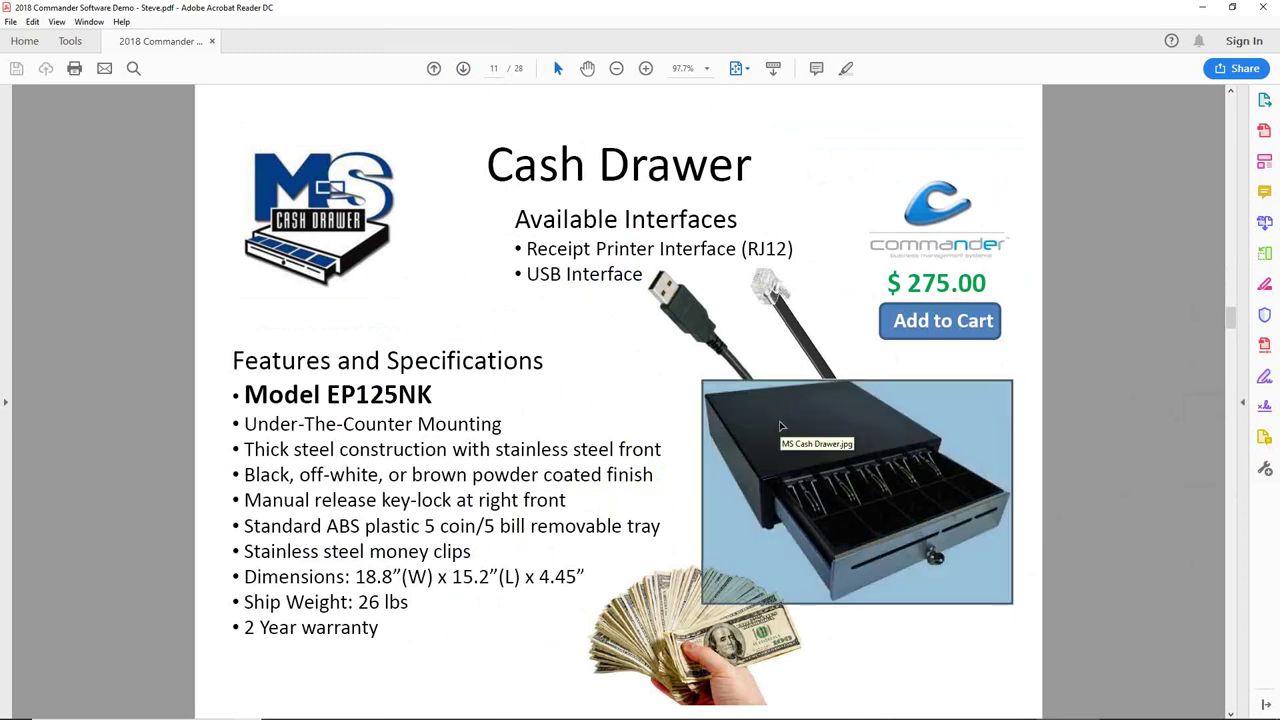
click(596, 407)
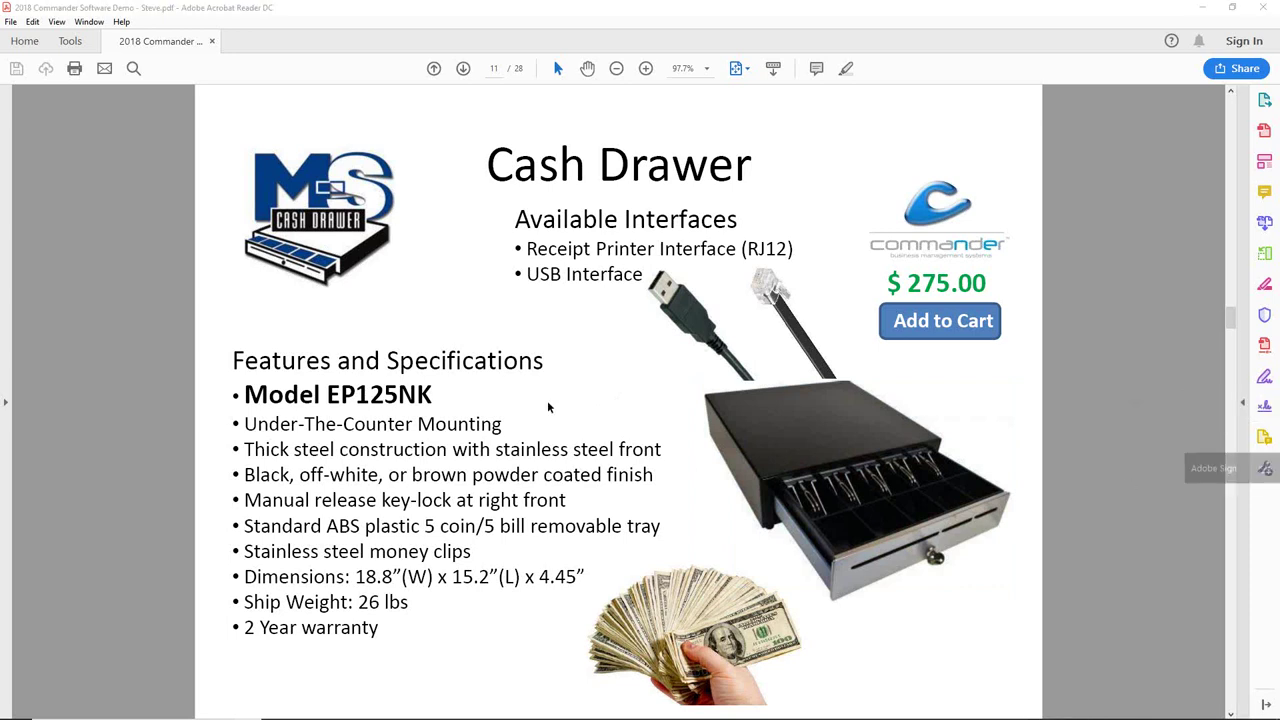
click(434, 69)
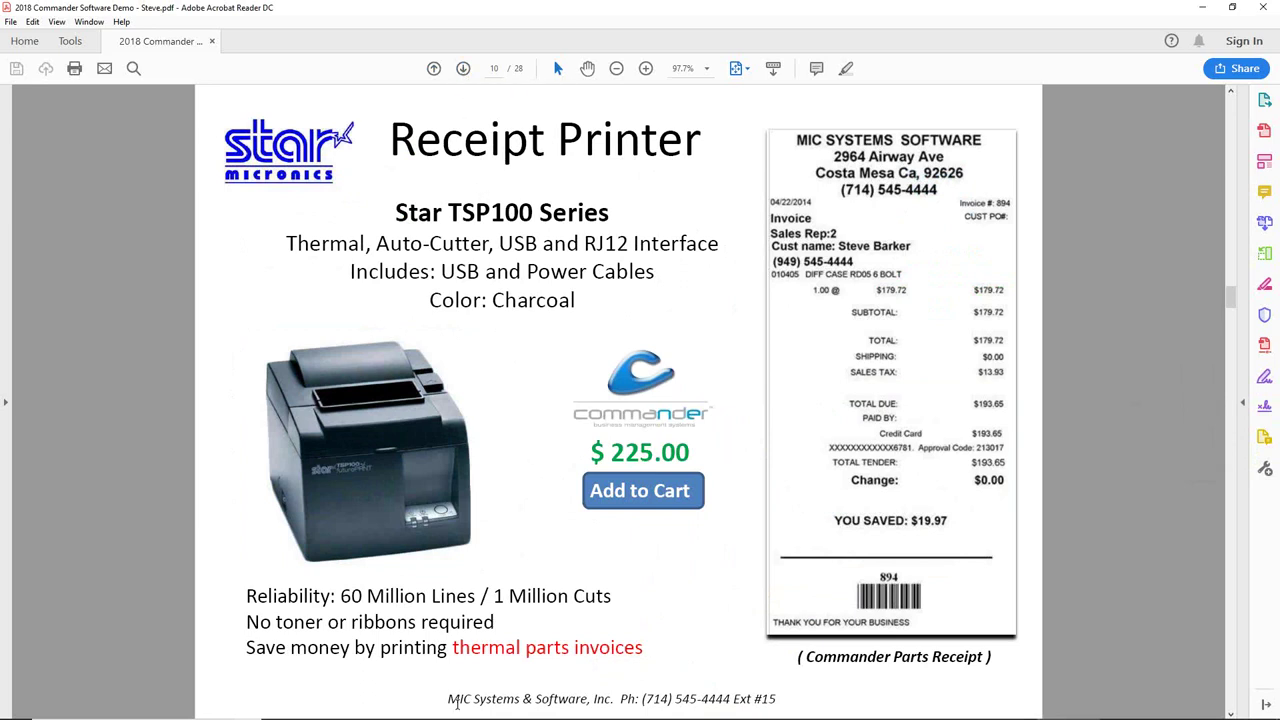
- Copy item number 0048243 from the BUSHING,STEP item record
mouse_move(457, 716)
click(515, 710)
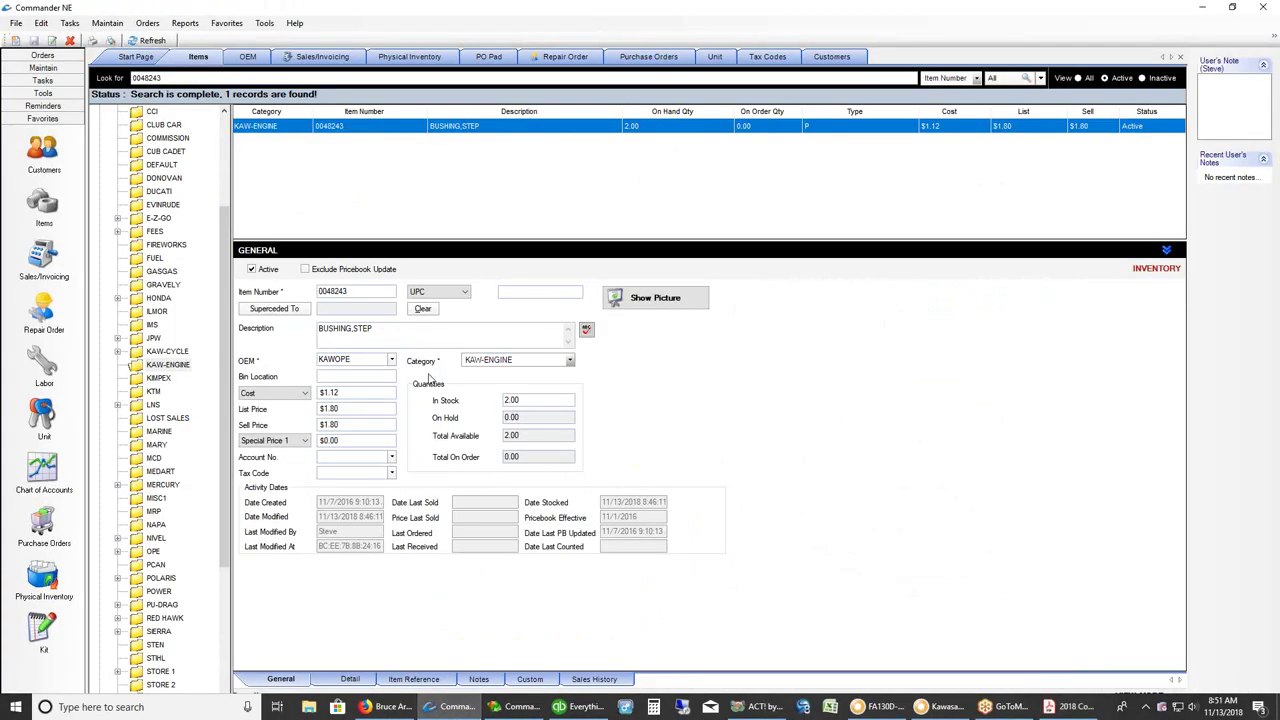
double_click(345, 291)
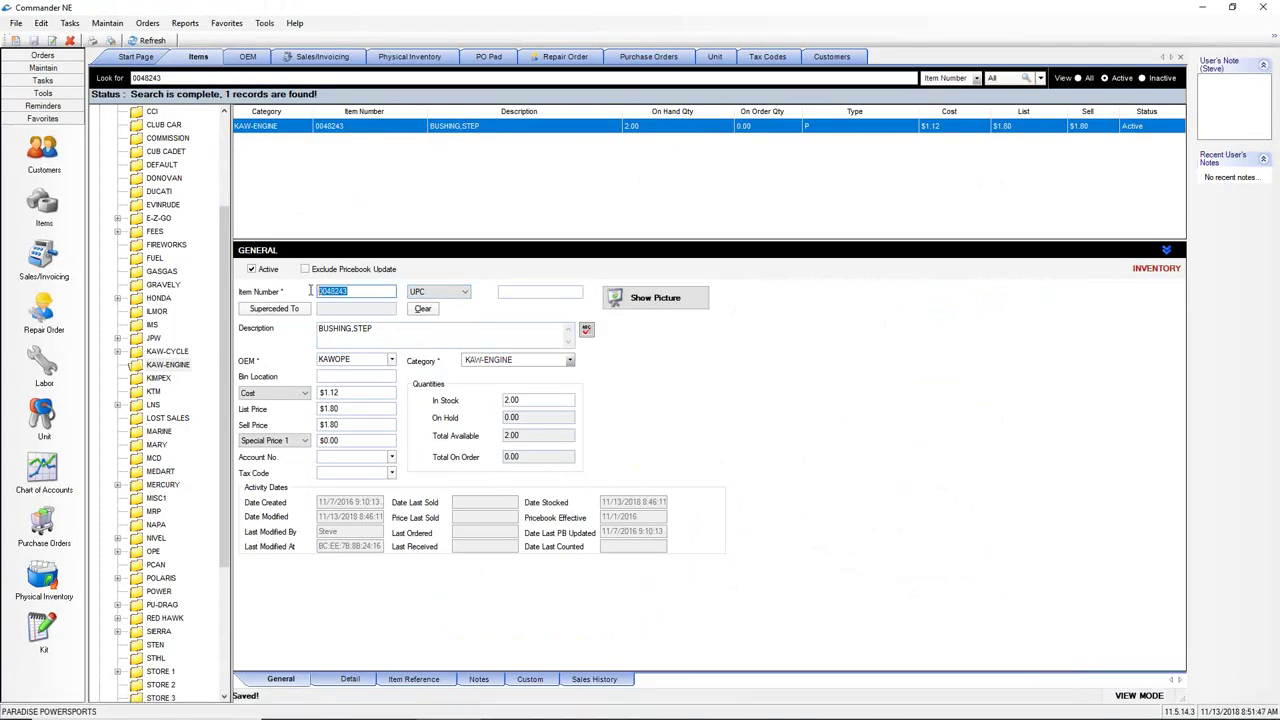
right_click(326, 292)
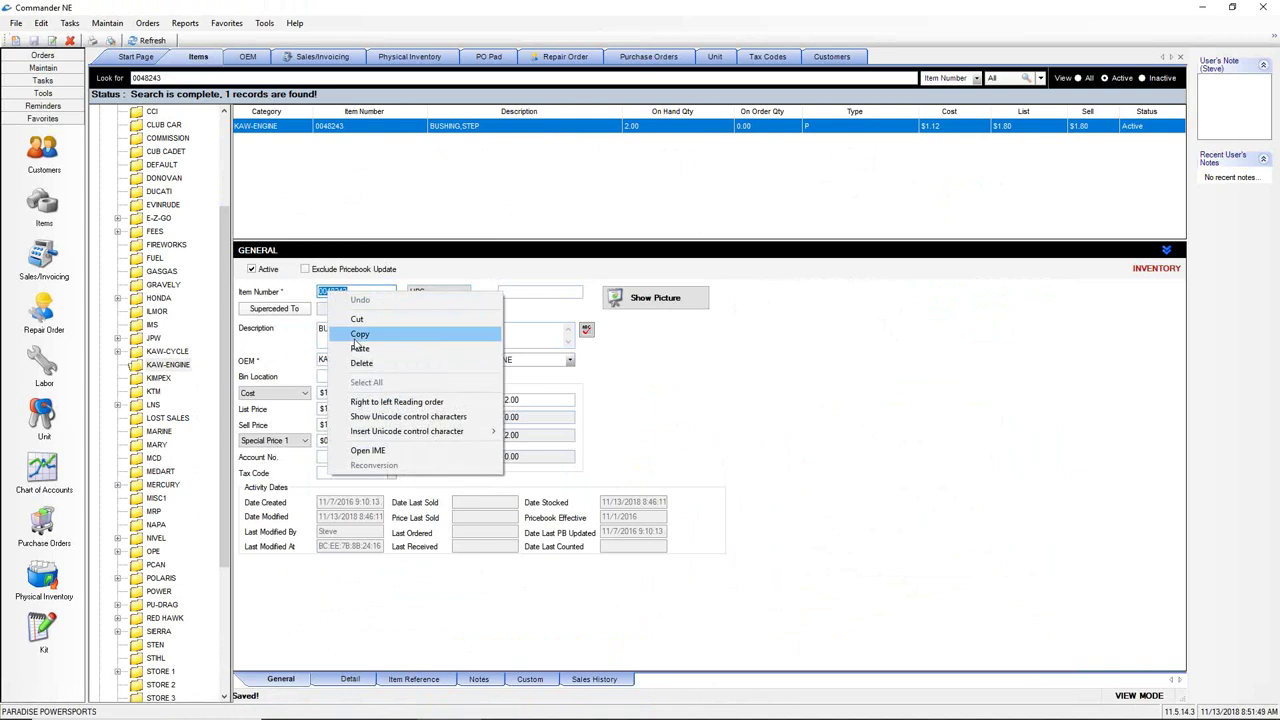
click(358, 335)
- Start a new invoice with the pasted 0048243 KAWOPE bushing as its first line, then check out
click(44, 256)
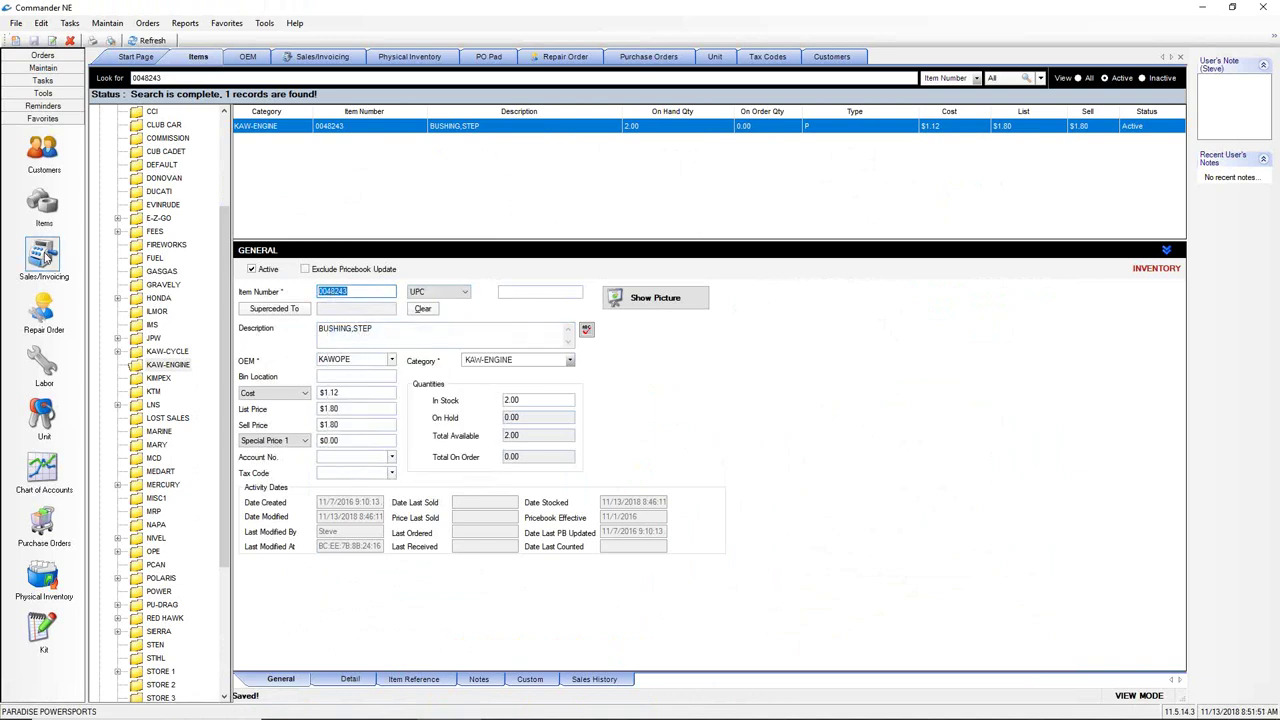
right_click(417, 275)
click(424, 294)
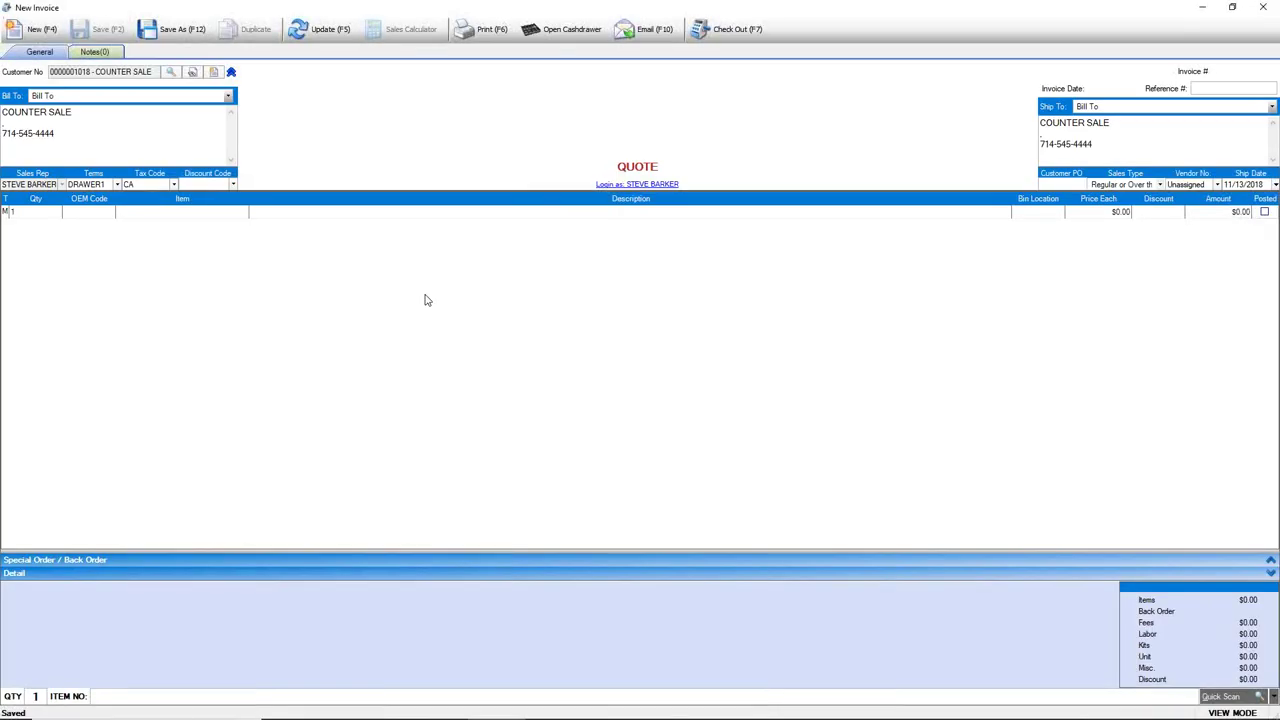
click(137, 217)
right_click(137, 217)
click(164, 274)
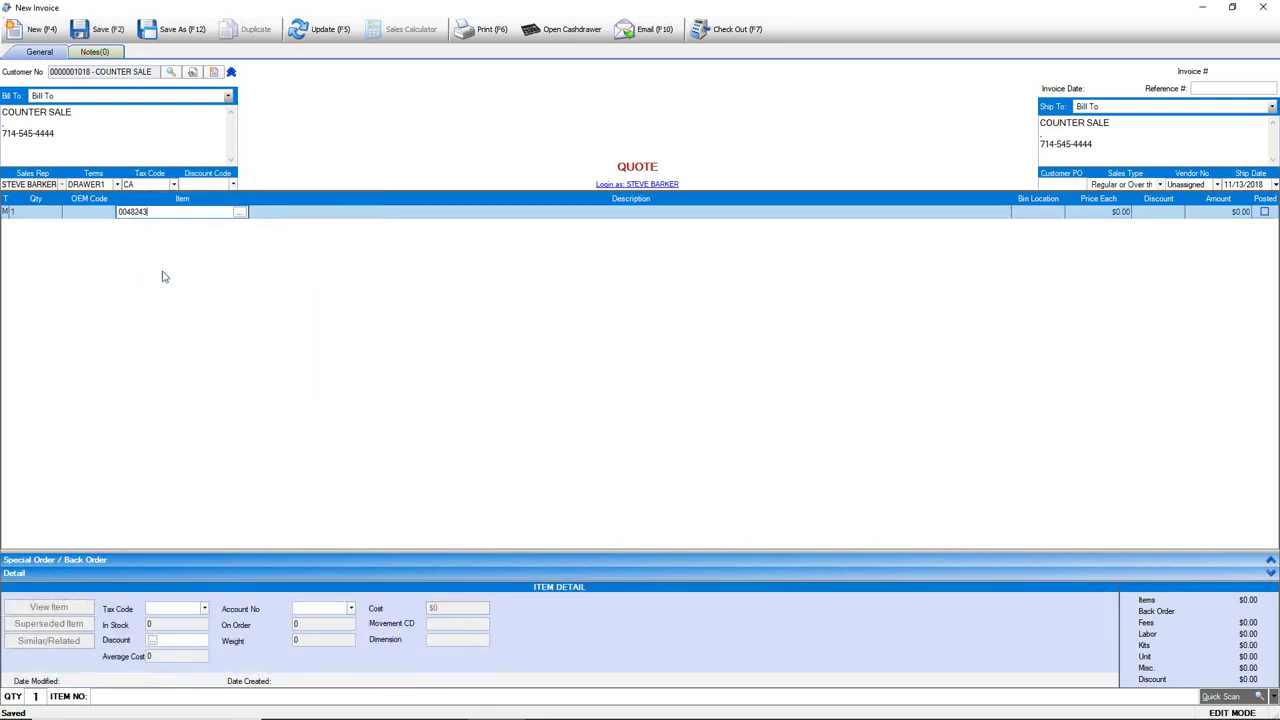
key(Return)
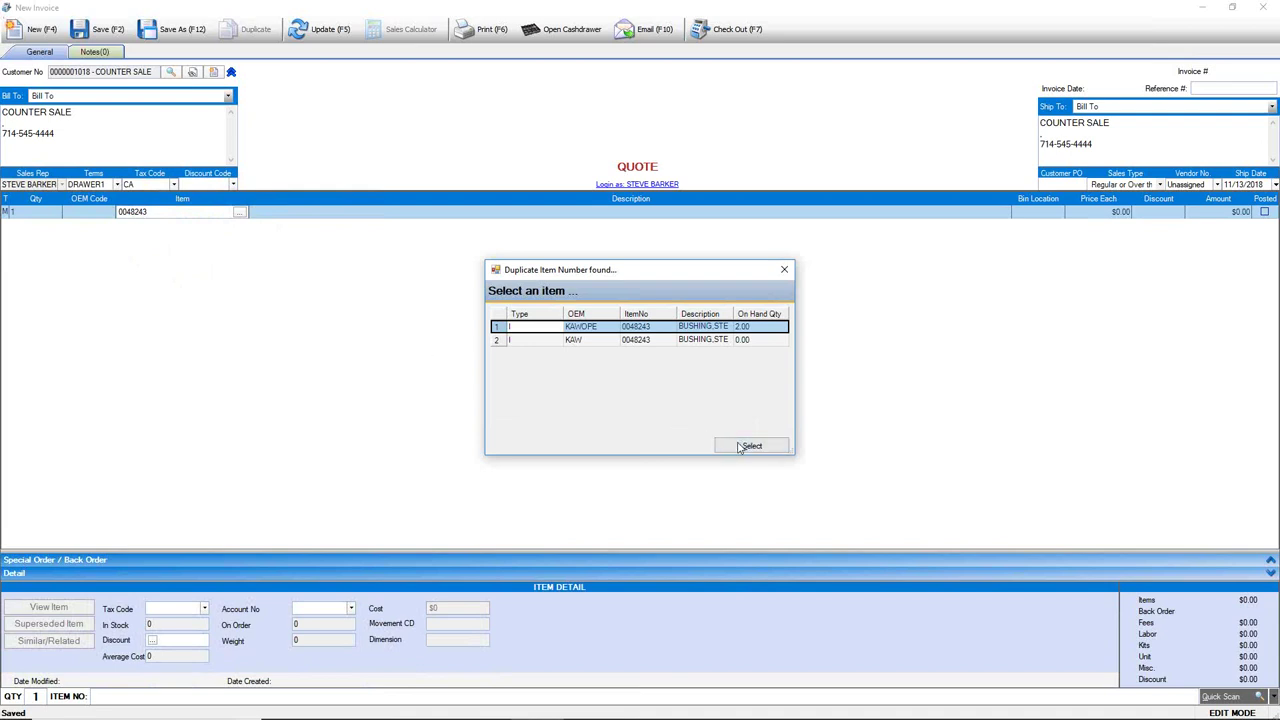
click(750, 446)
click(738, 31)
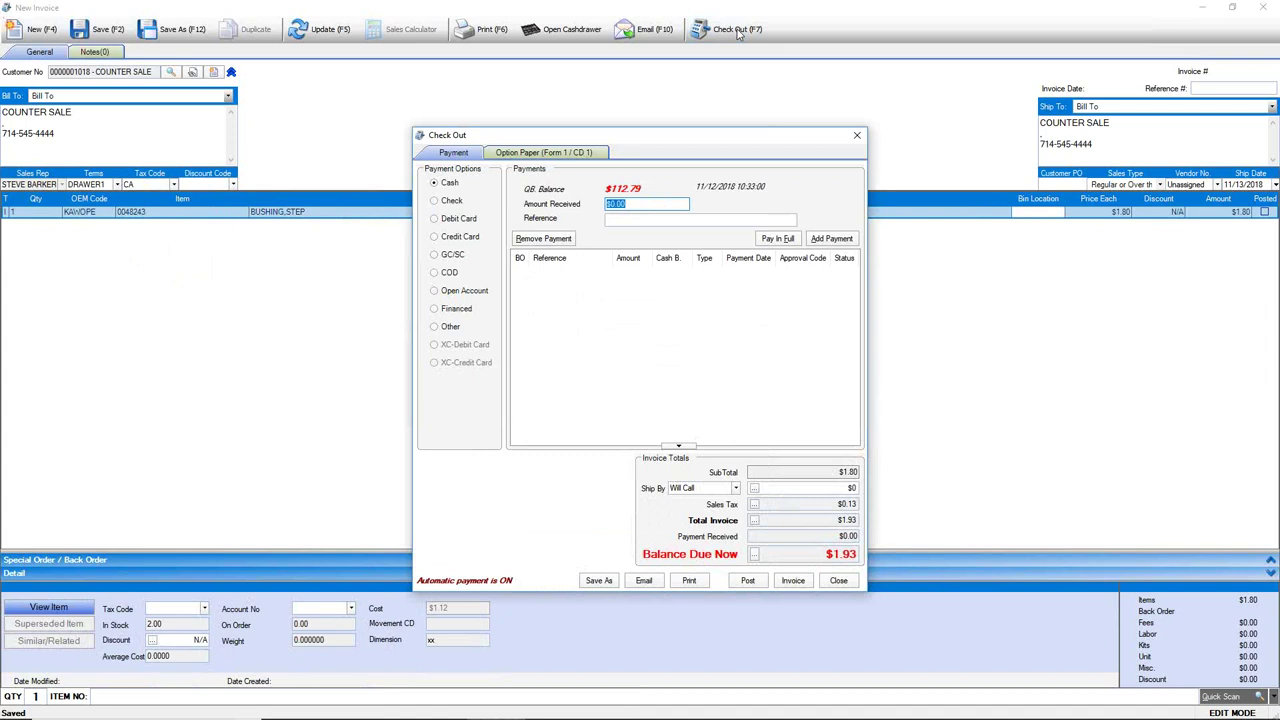
- Record a $10.00 cash payment, finish as an invoice, and confirm returning $8.07 change
text(10)
click(831, 238)
click(792, 580)
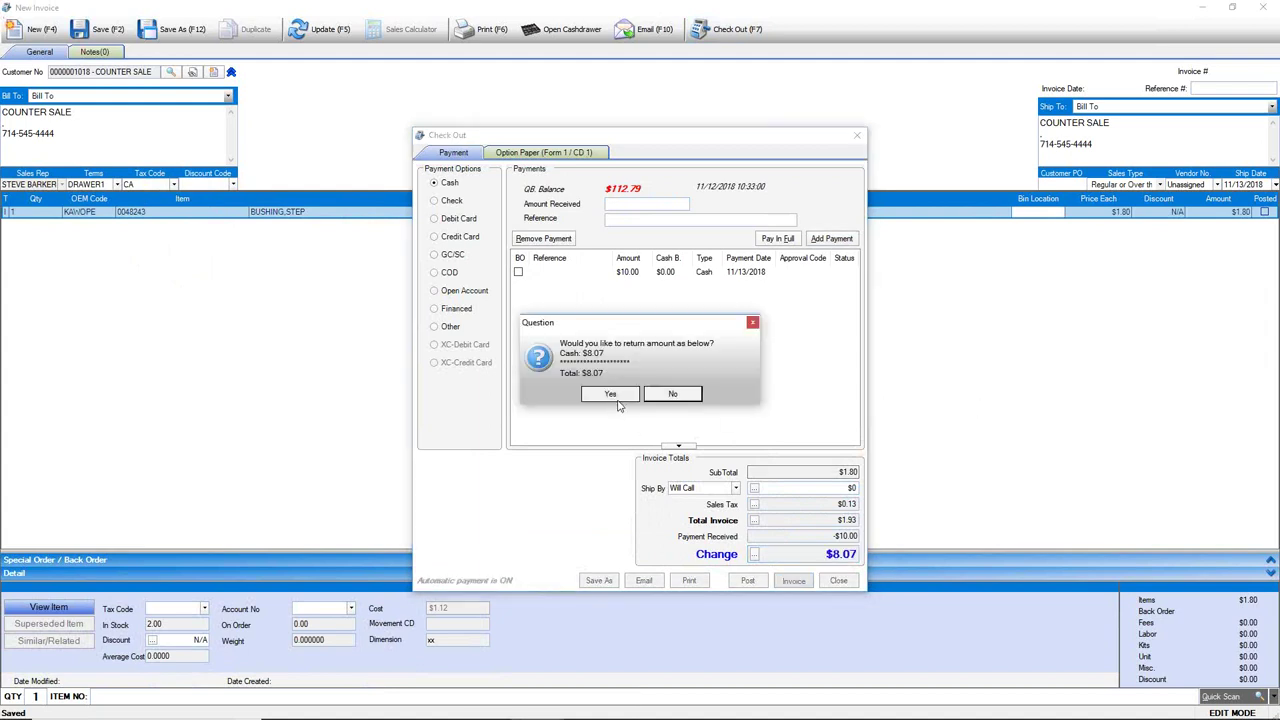
click(612, 395)
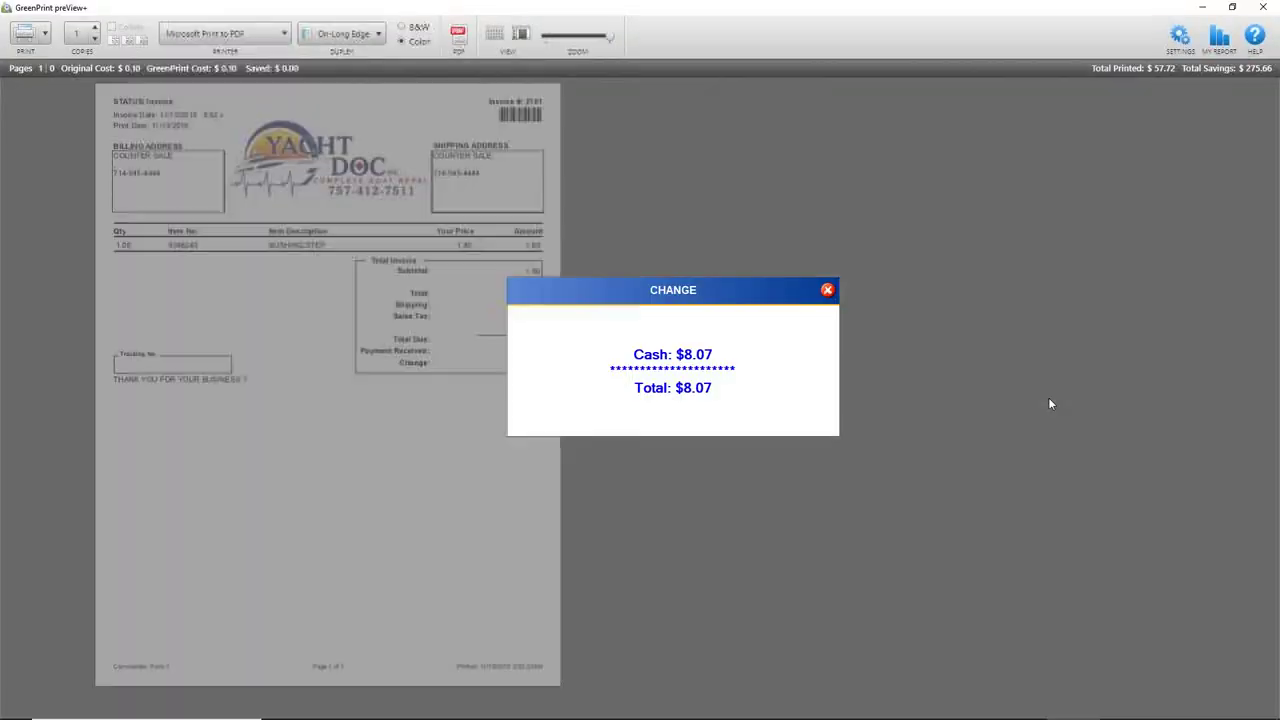
- Enlarge the full-page invoice 2101 preview, then close it and cancel the print job
click(828, 291)
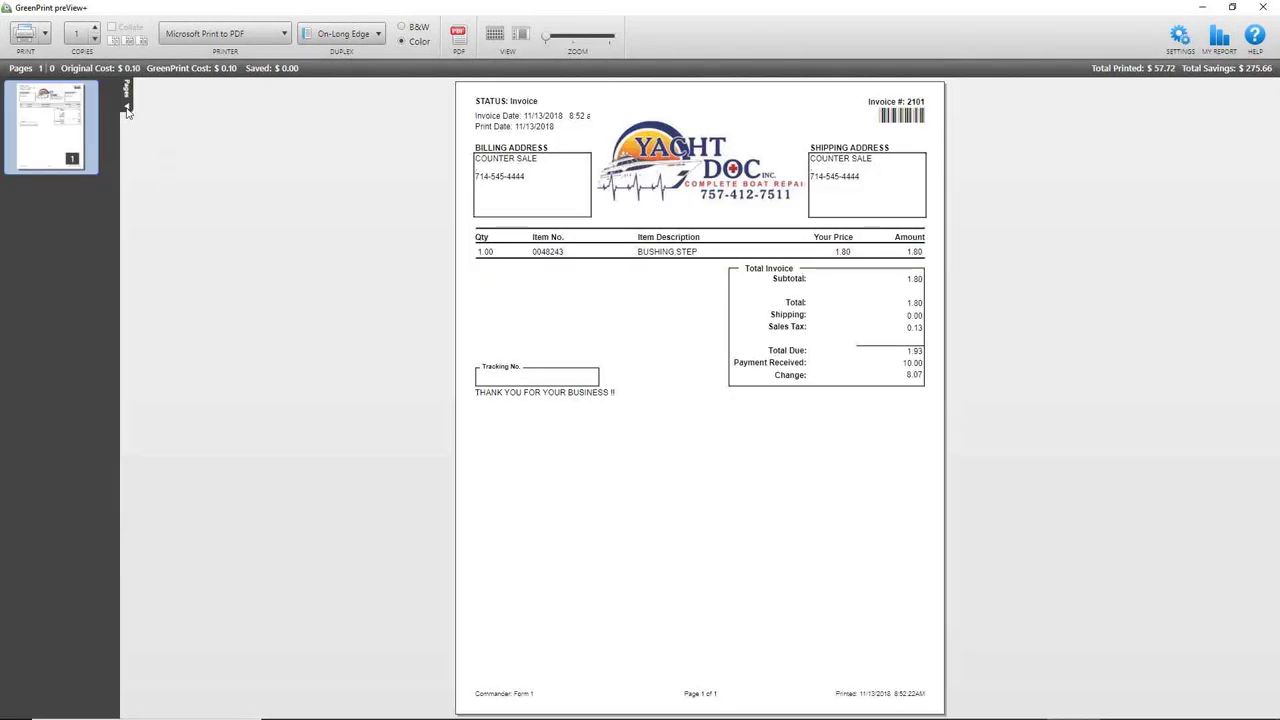
click(127, 112)
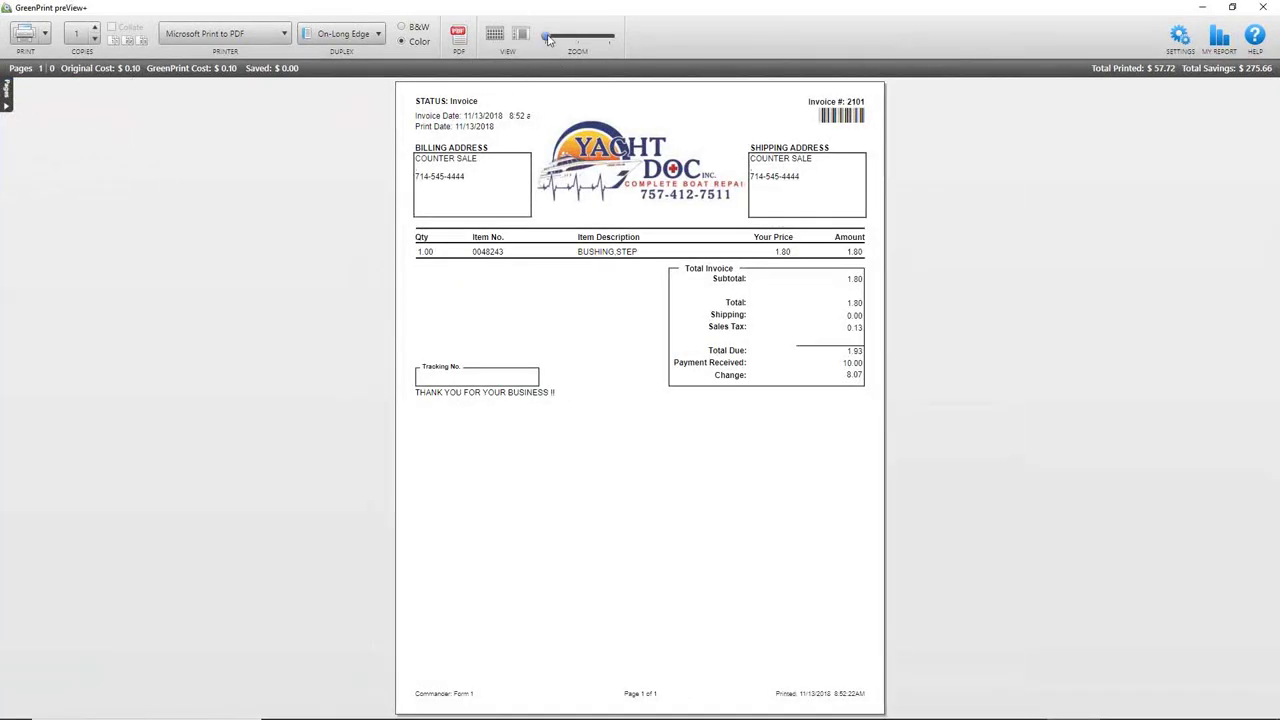
drag(548, 38, 560, 37)
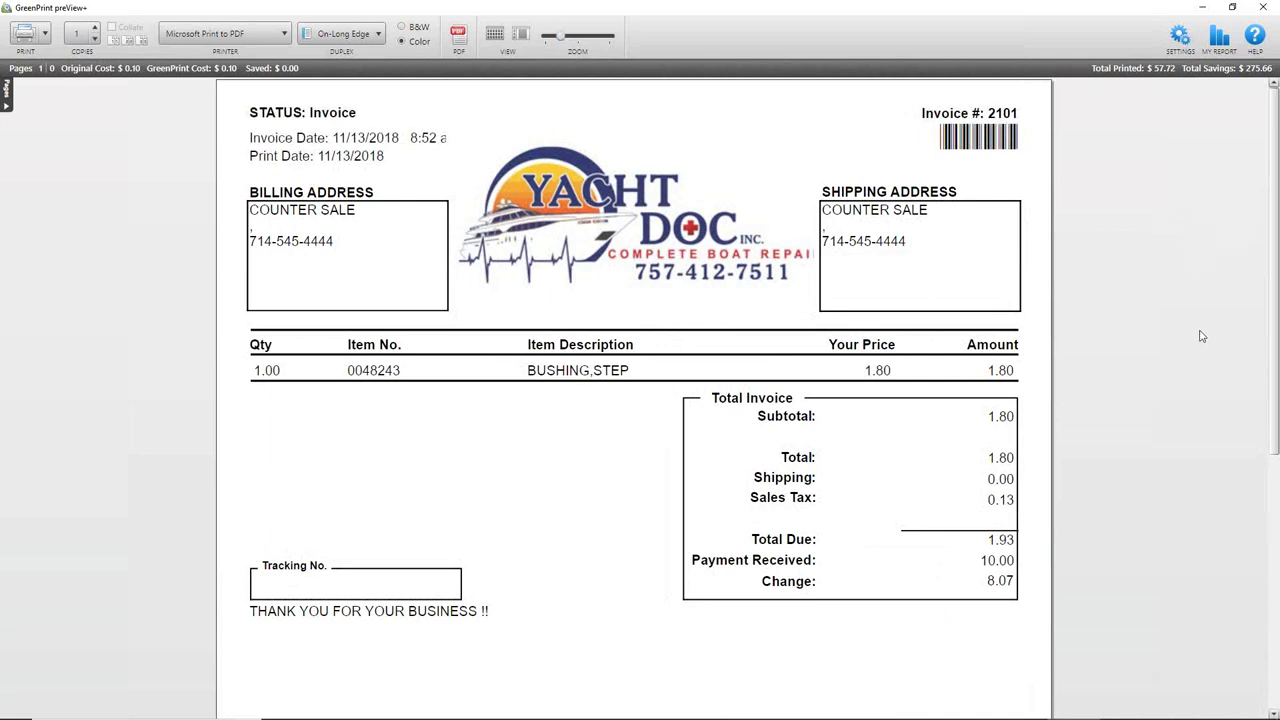
click(1265, 8)
click(673, 400)
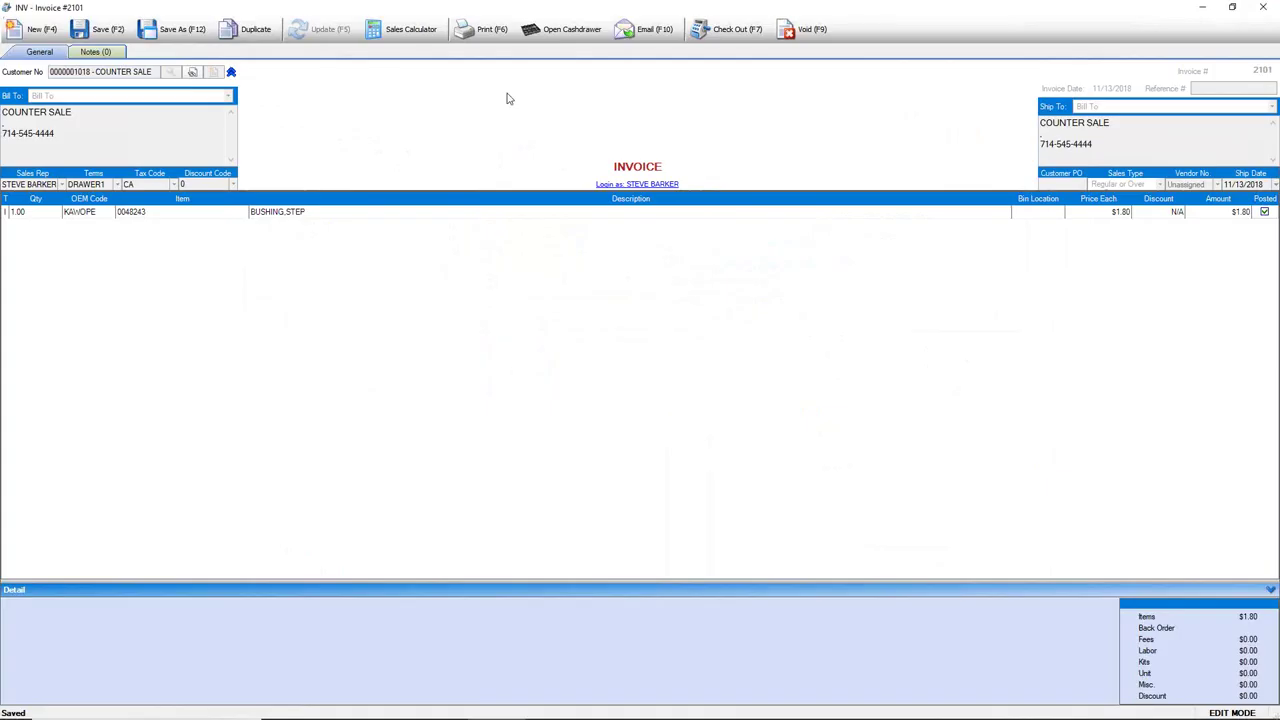
- Print invoice 2101 on Receipt Paper instead of 8" x 11" paper
click(483, 30)
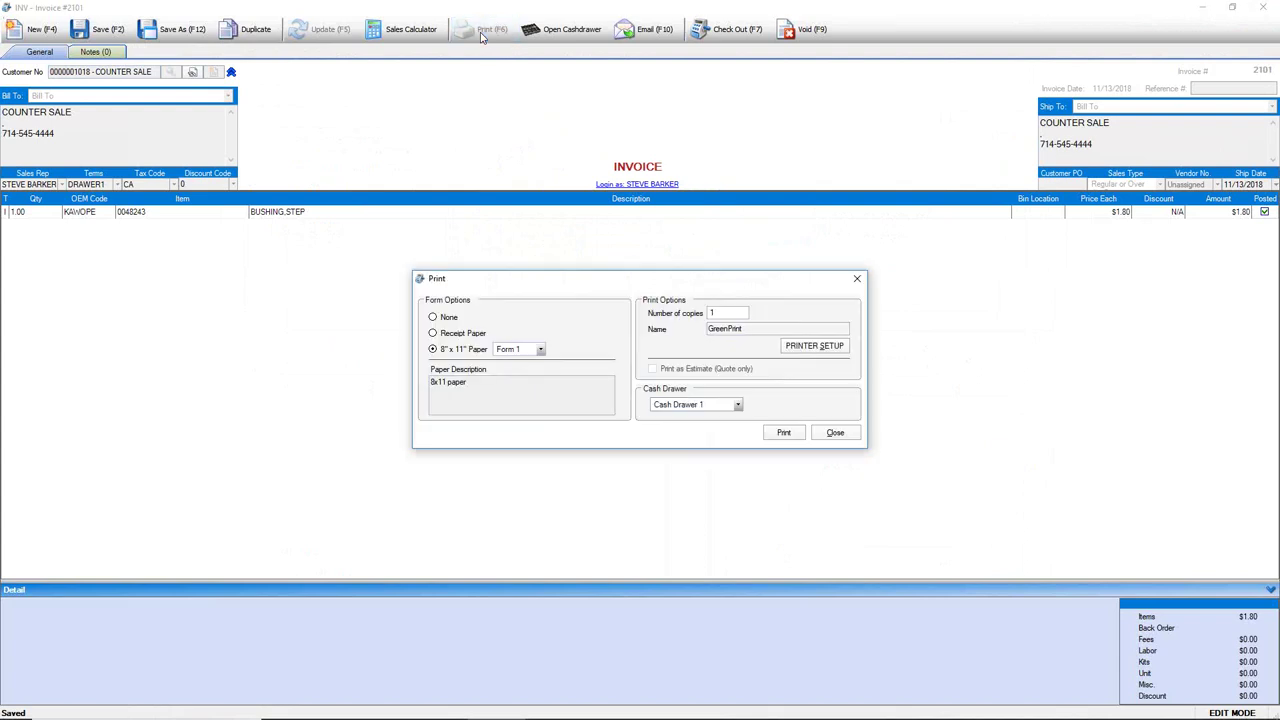
click(455, 339)
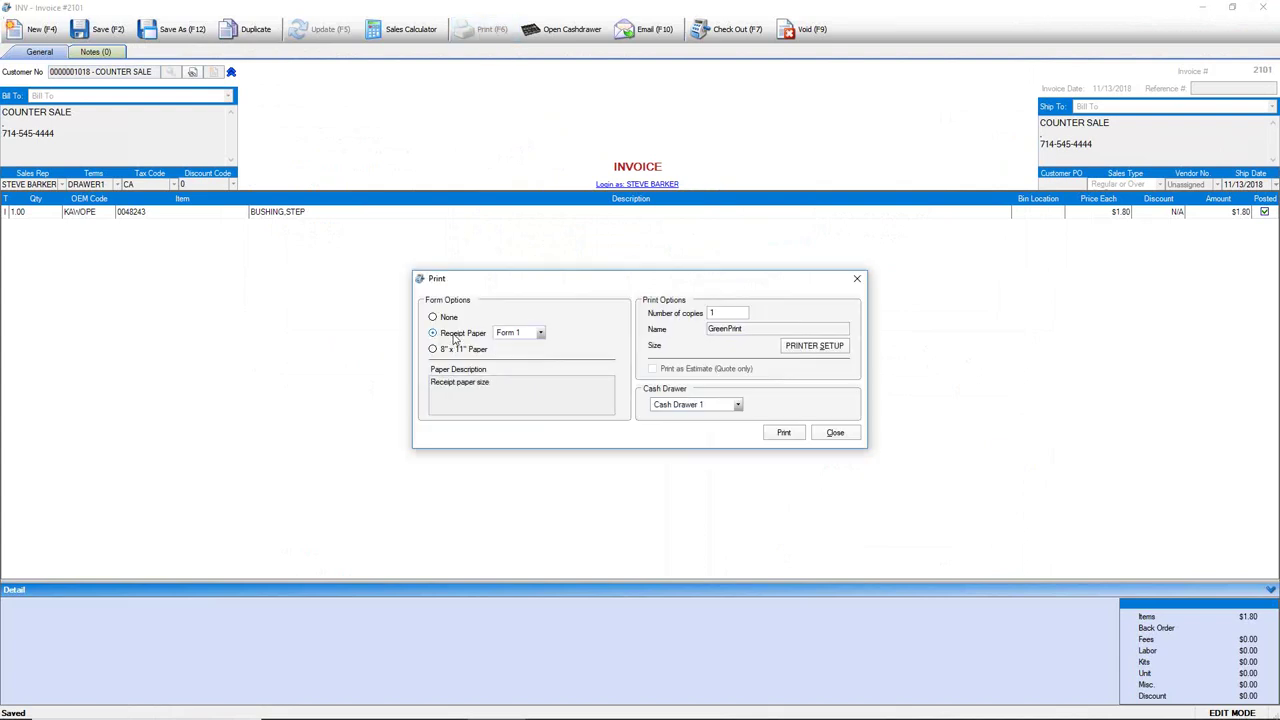
click(784, 433)
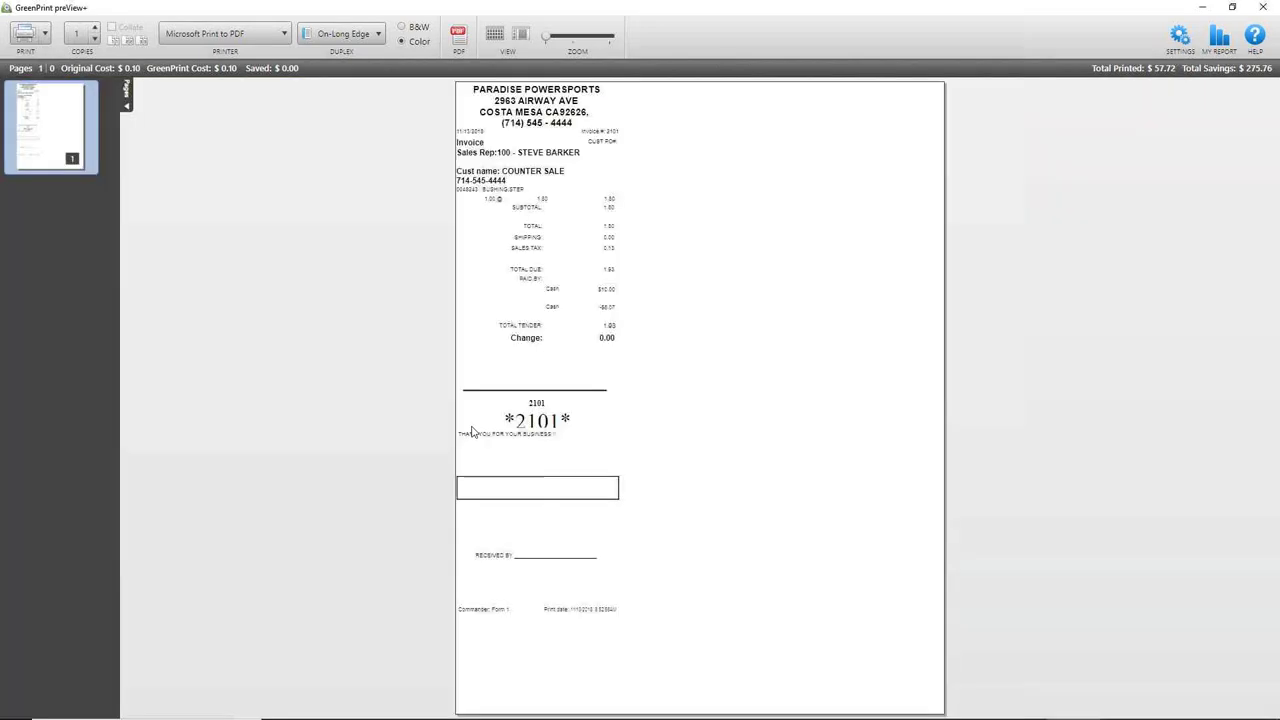
- Hide the page thumbnails, zoom in on the narrow receipt preview, then close the preview window
click(126, 108)
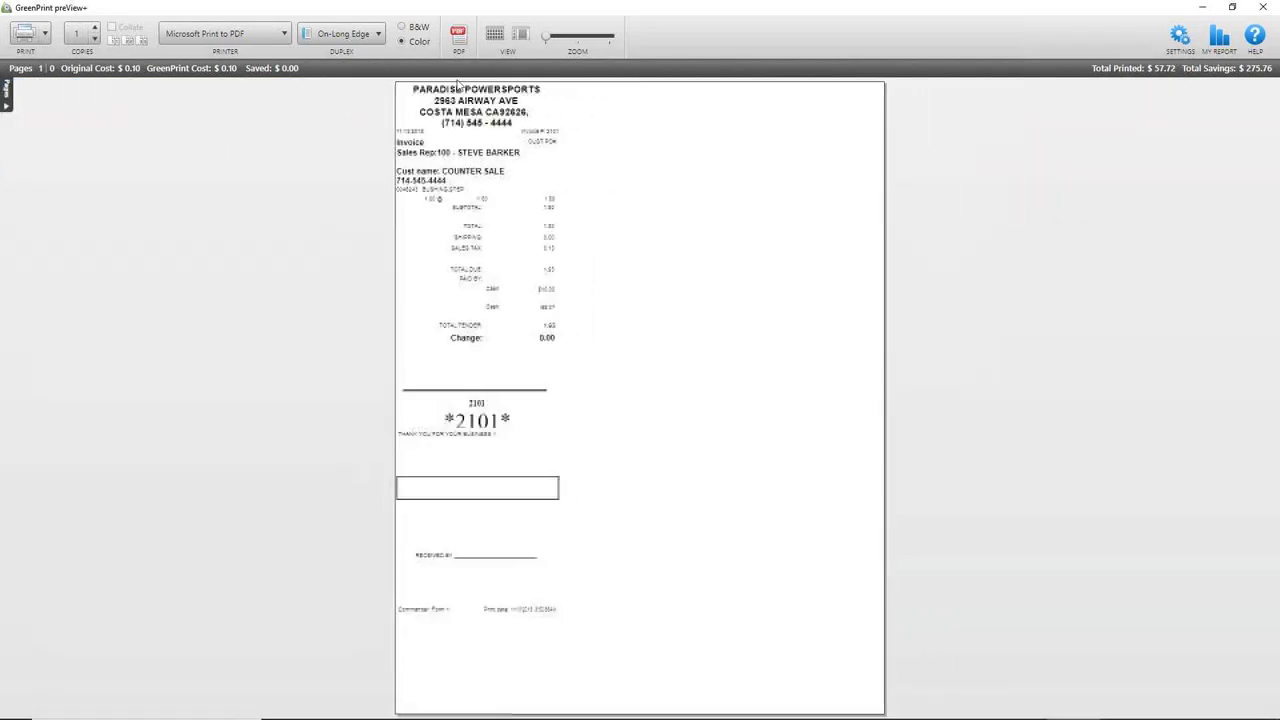
drag(548, 40, 558, 39)
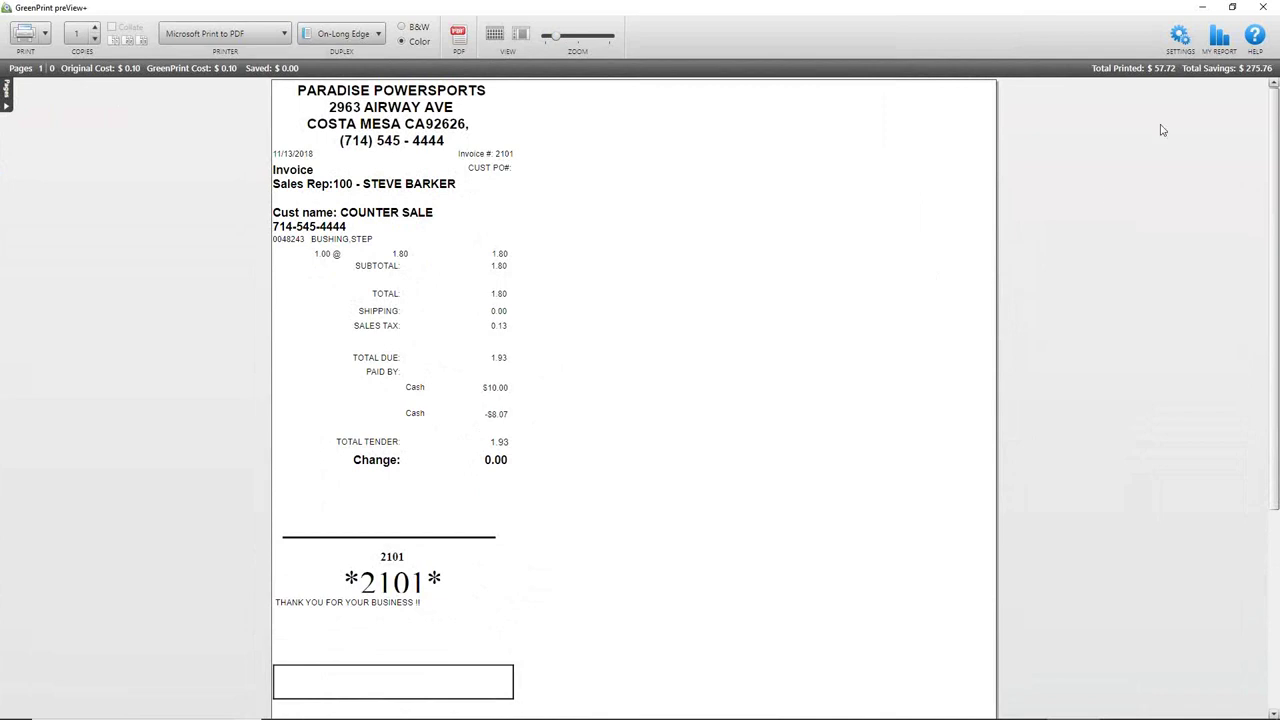
click(1263, 8)
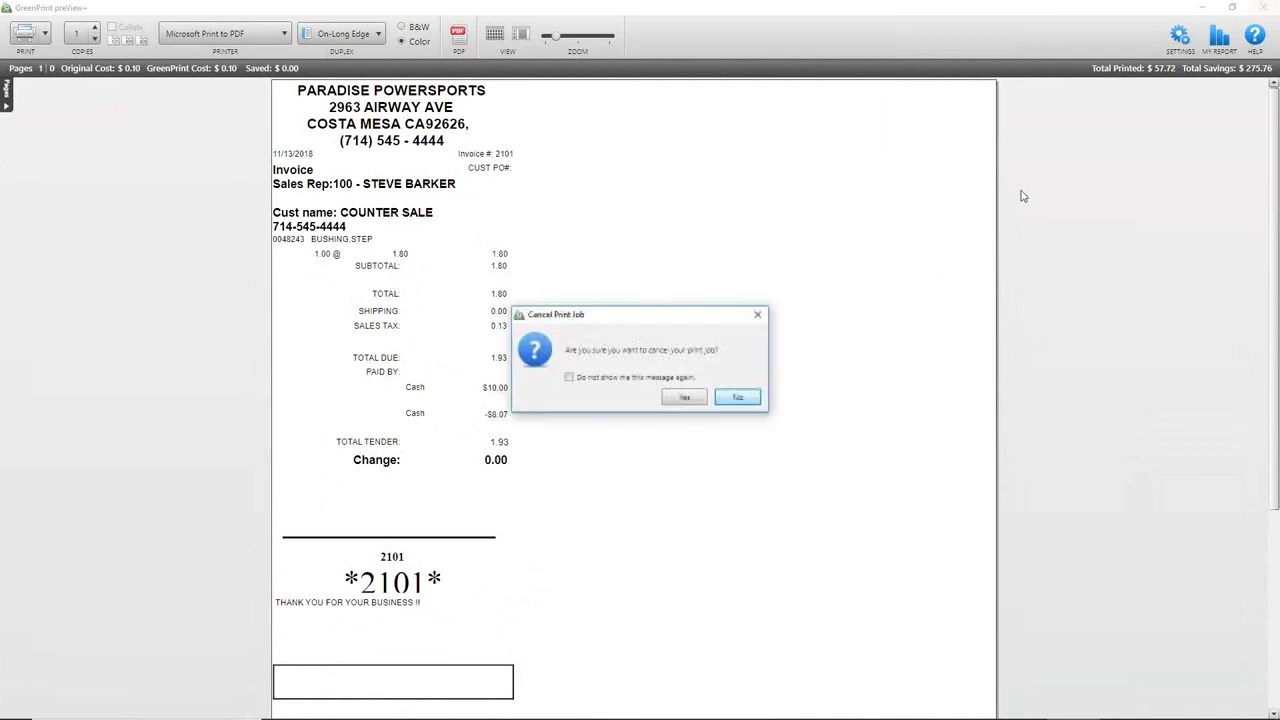
- Confirm cancelling the receipt print job and close invoice 2101
click(687, 400)
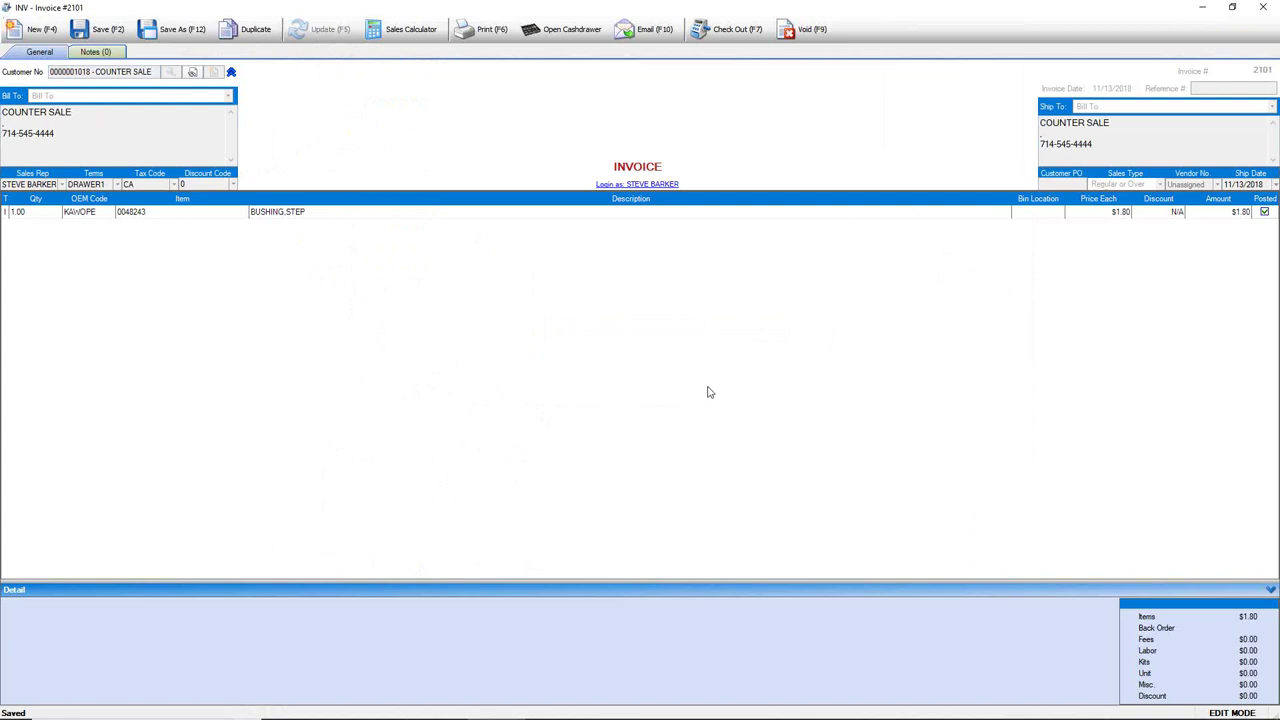
click(1264, 8)
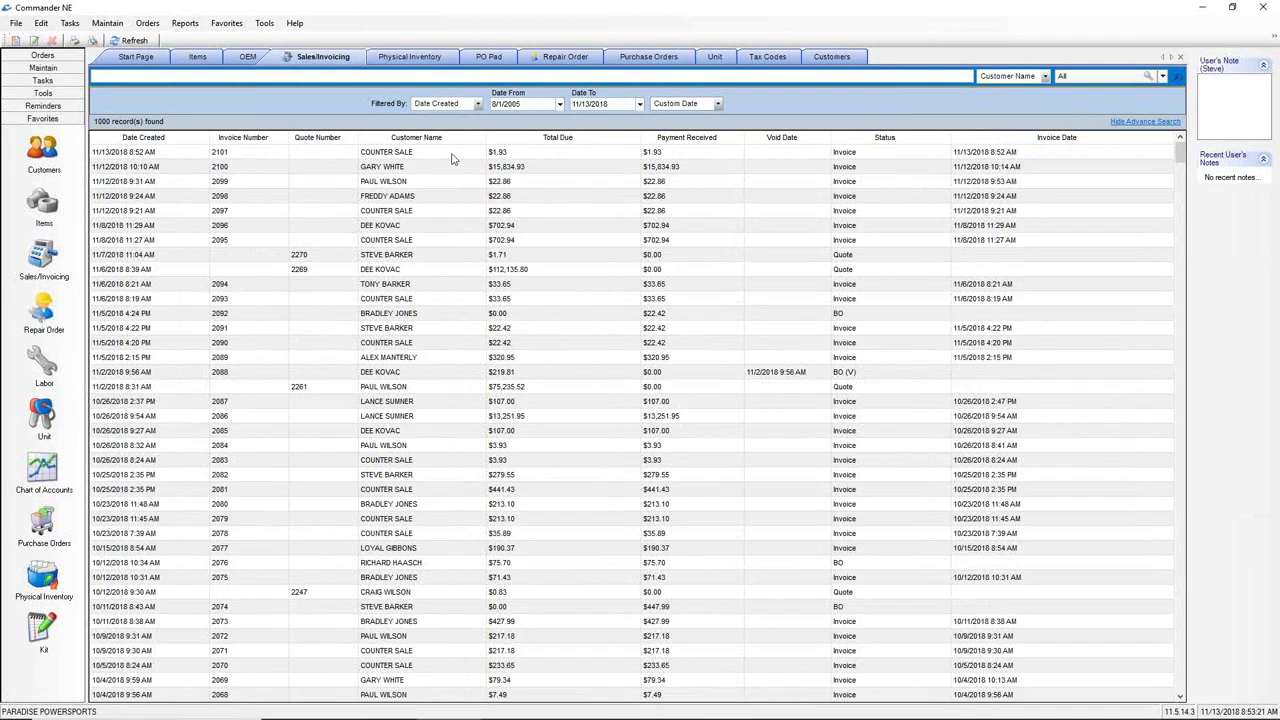
- Select invoices 2101 and 2100, then switch to the Repair Order list
click(452, 156)
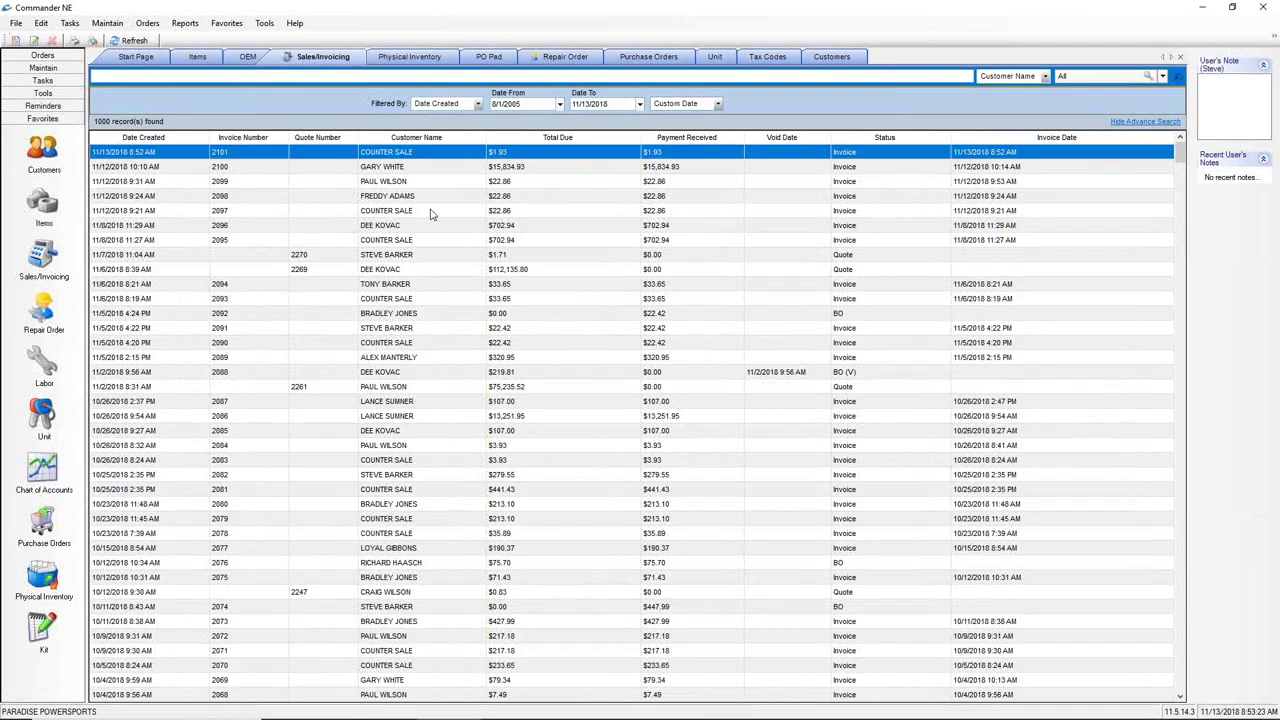
click(422, 168)
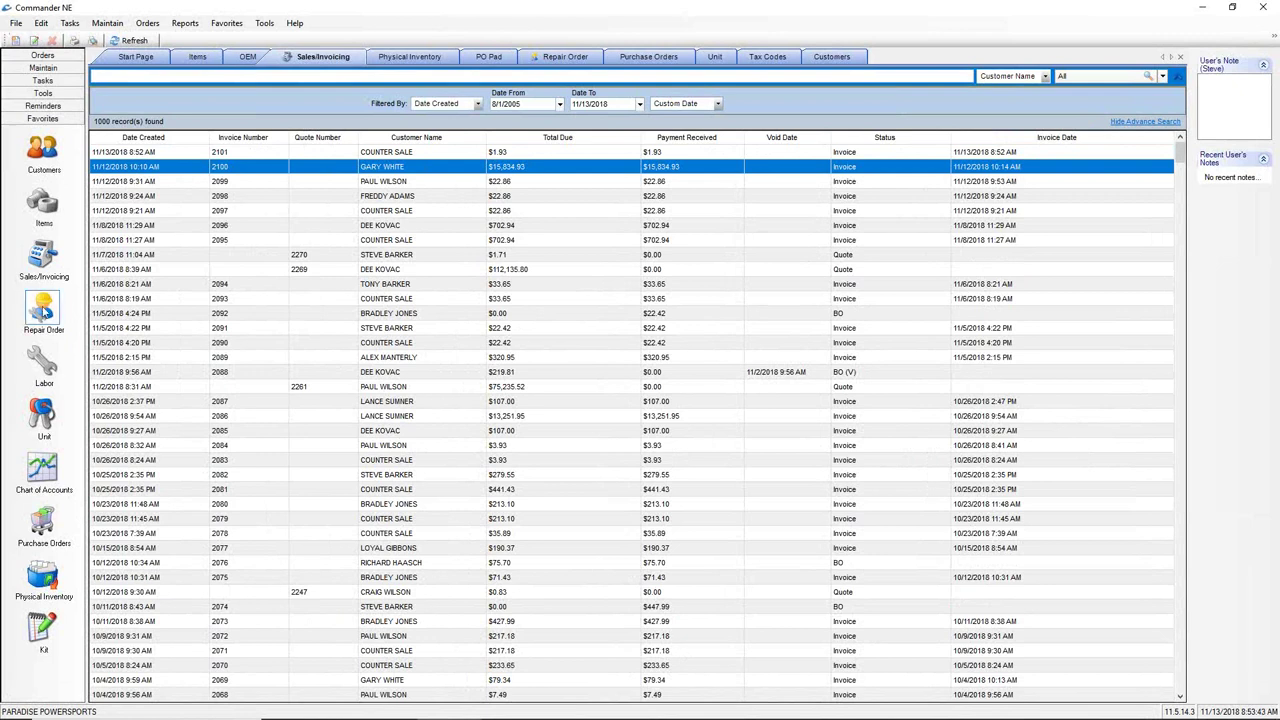
click(44, 310)
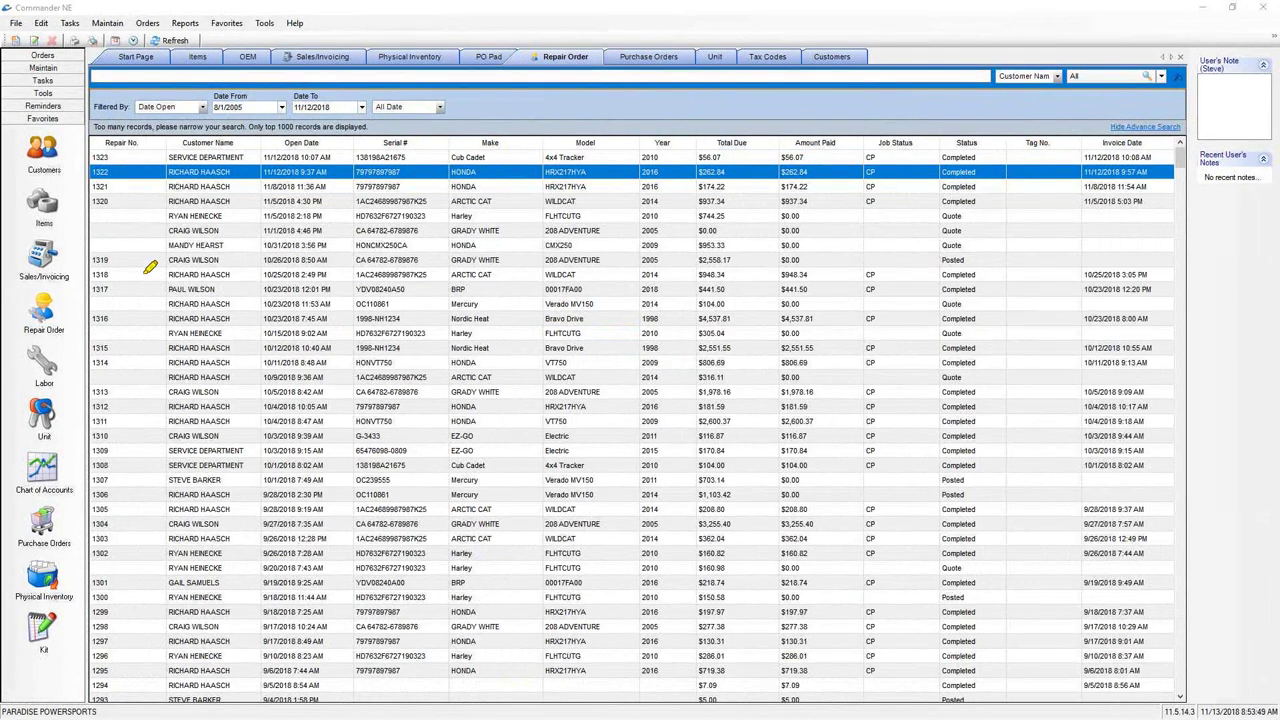
mouse_move(30, 286)
mouse_down()
mouse_move(14, 340)
mouse_move(62, 352)
mouse_move(84, 300)
mouse_move(44, 282)
mouse_up()
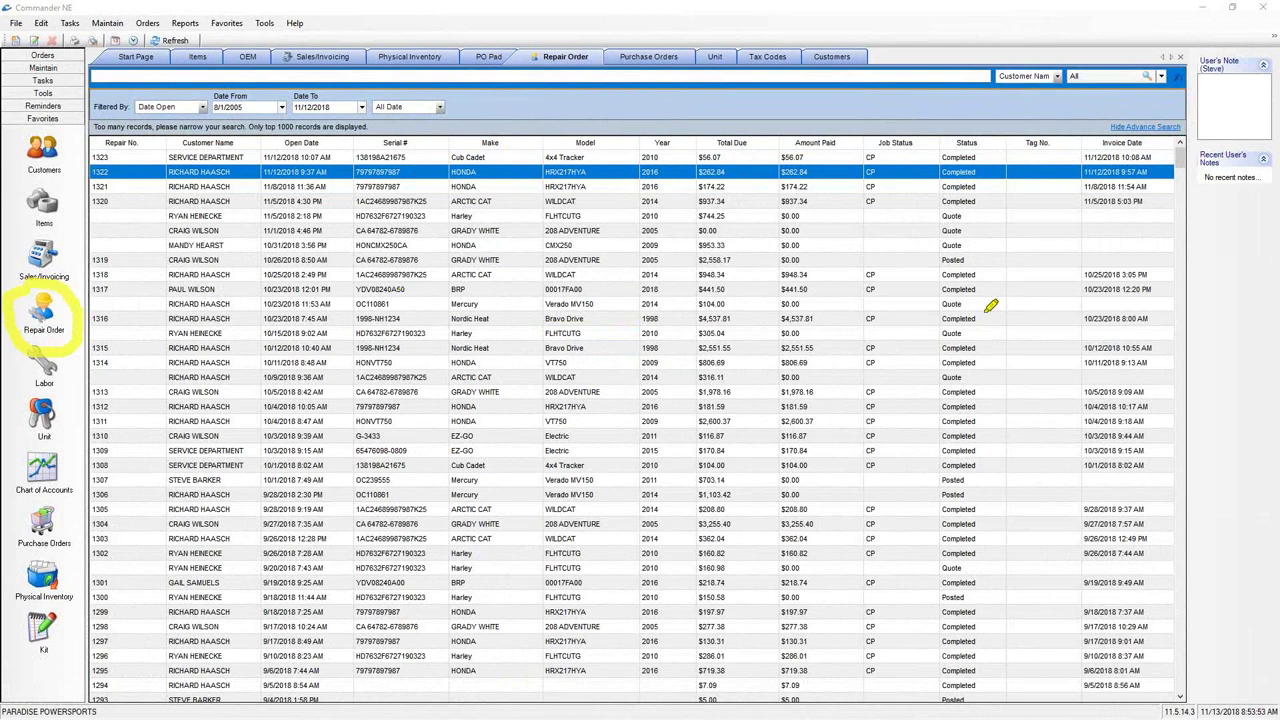
key(Escape)
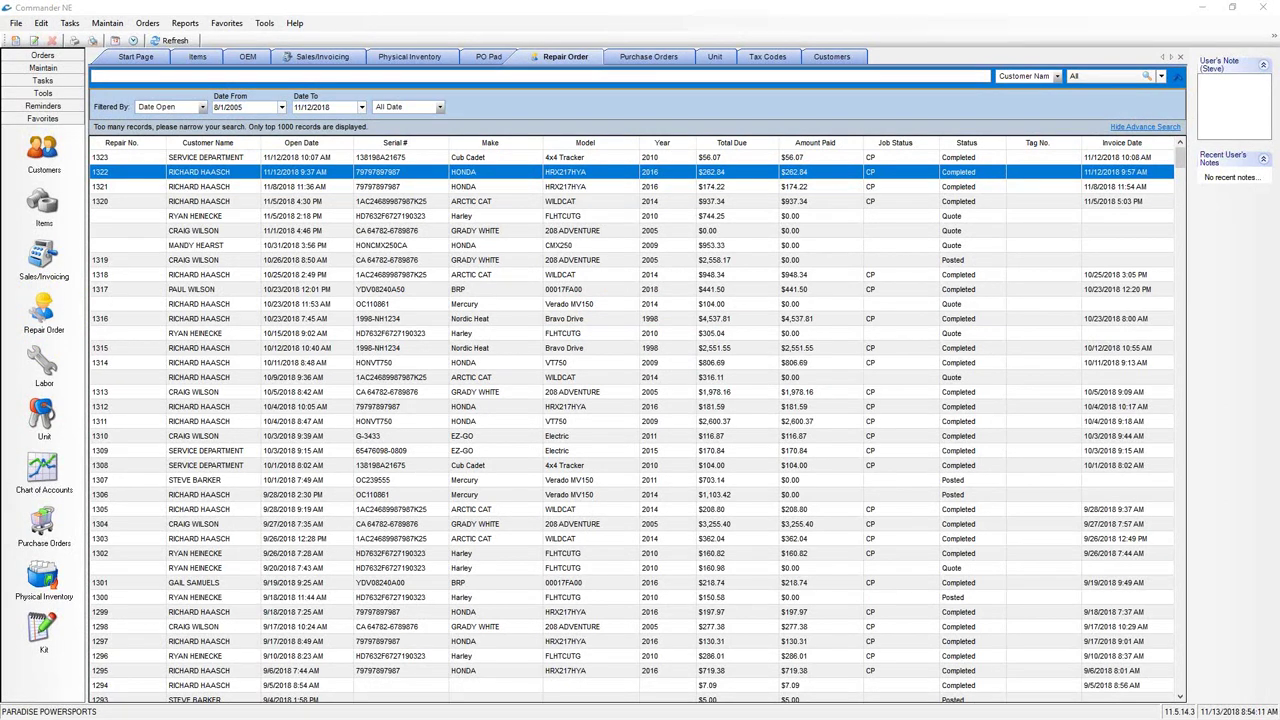
drag(930, 138, 930, 170)
drag(933, 227, 931, 236)
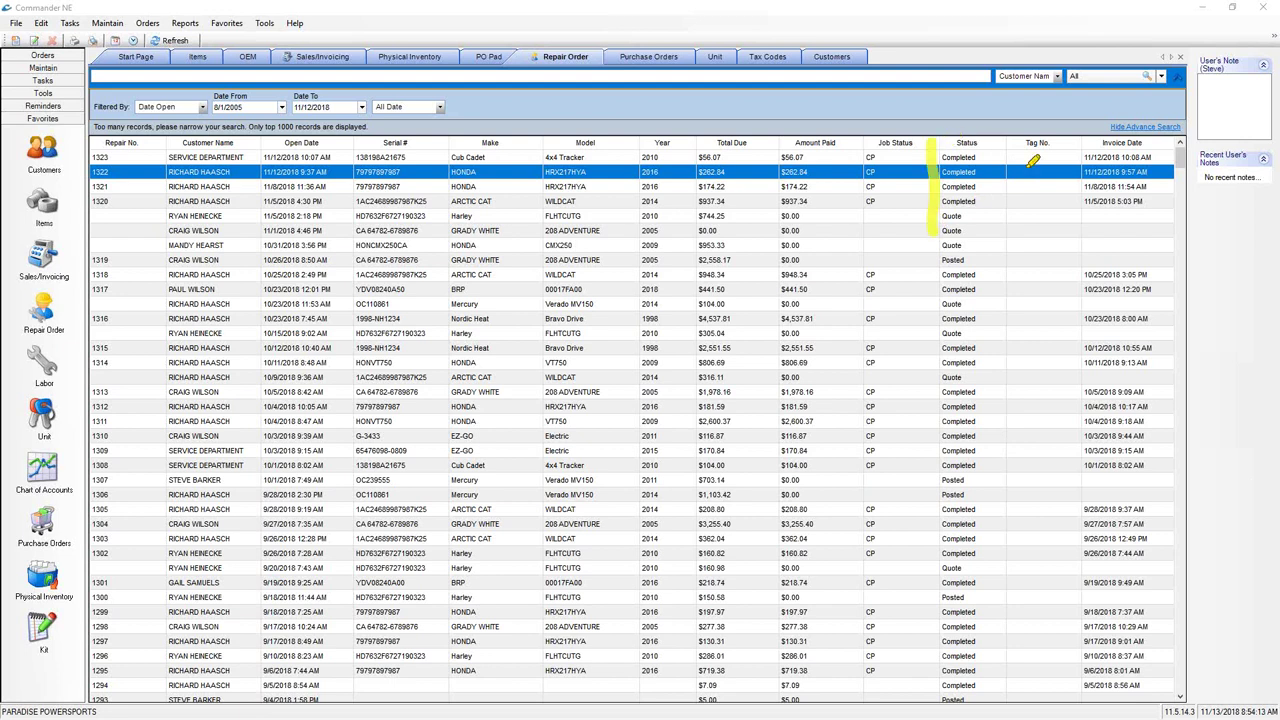
mouse_move(1024, 124)
mouse_down()
mouse_move(1066, 138)
mouse_move(1046, 122)
mouse_up()
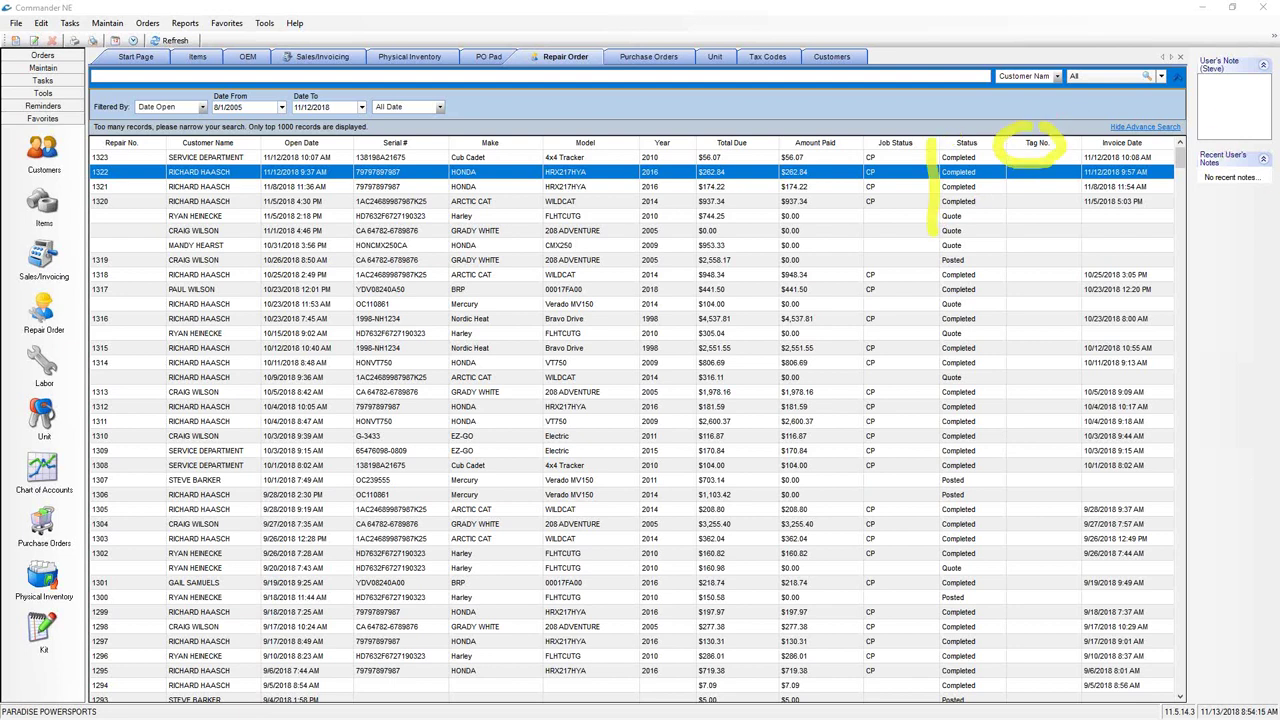
key(Escape)
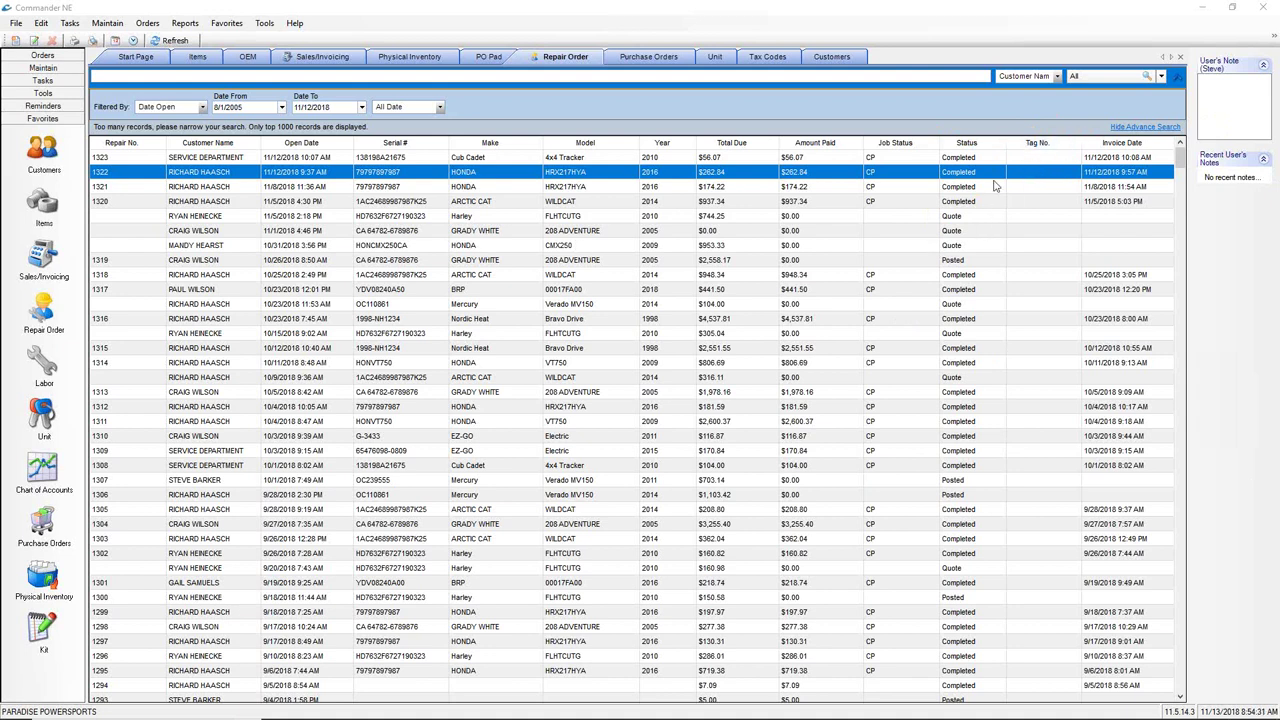
- Show and dismiss the actions for repair order 1322, then bring the Commander demo PDF forward
right_click(420, 177)
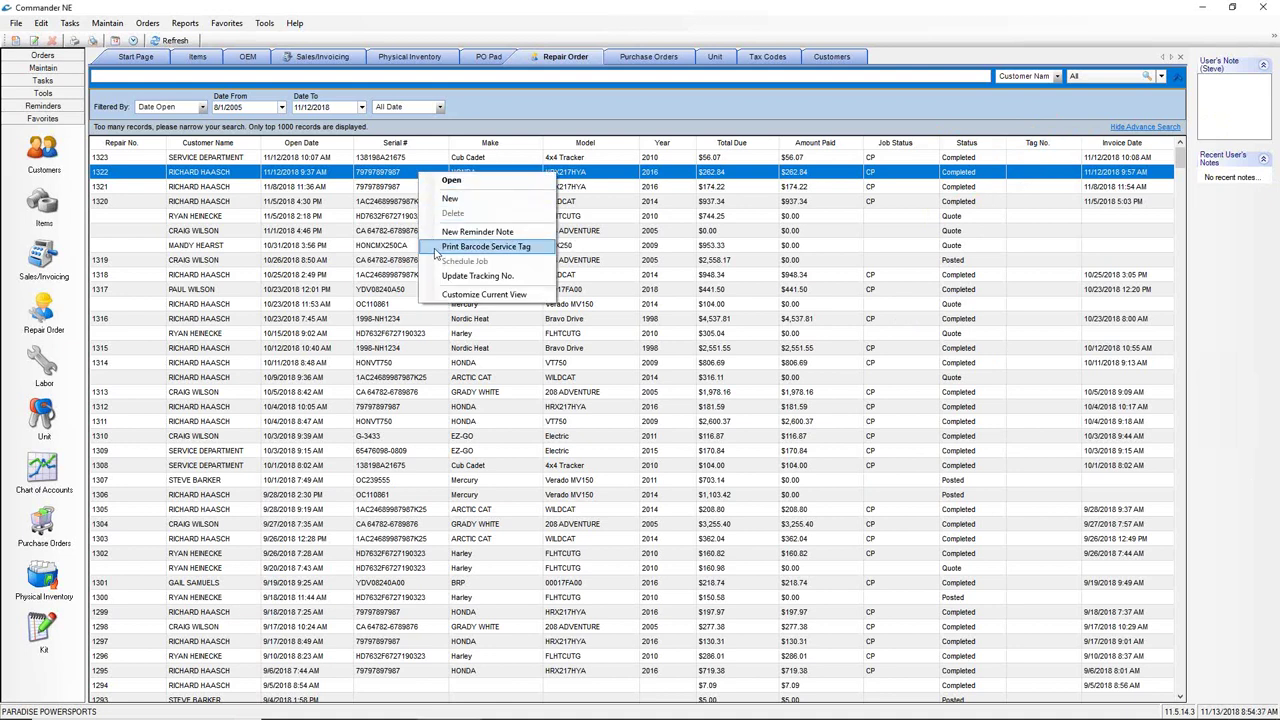
click(372, 176)
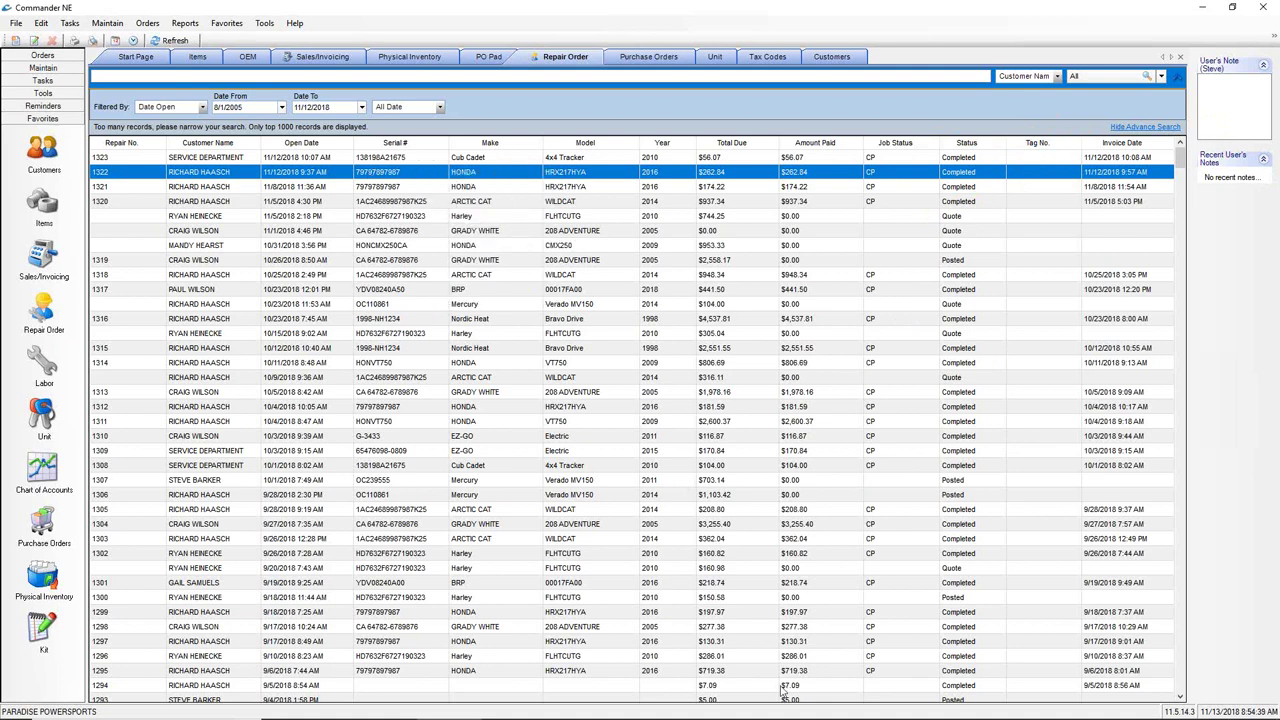
click(1072, 707)
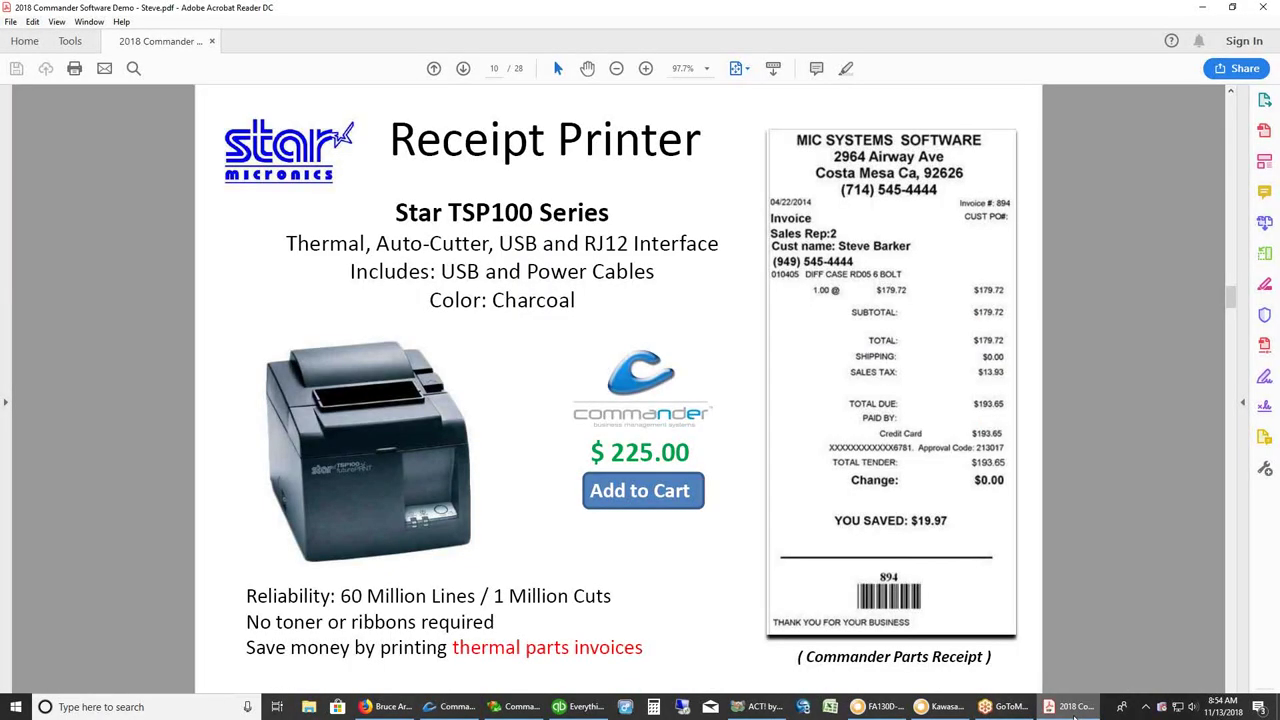
- Turn the brochure back to page 9, the $249.00 Zebra Label Printer, then return to Commander NE
click(434, 70)
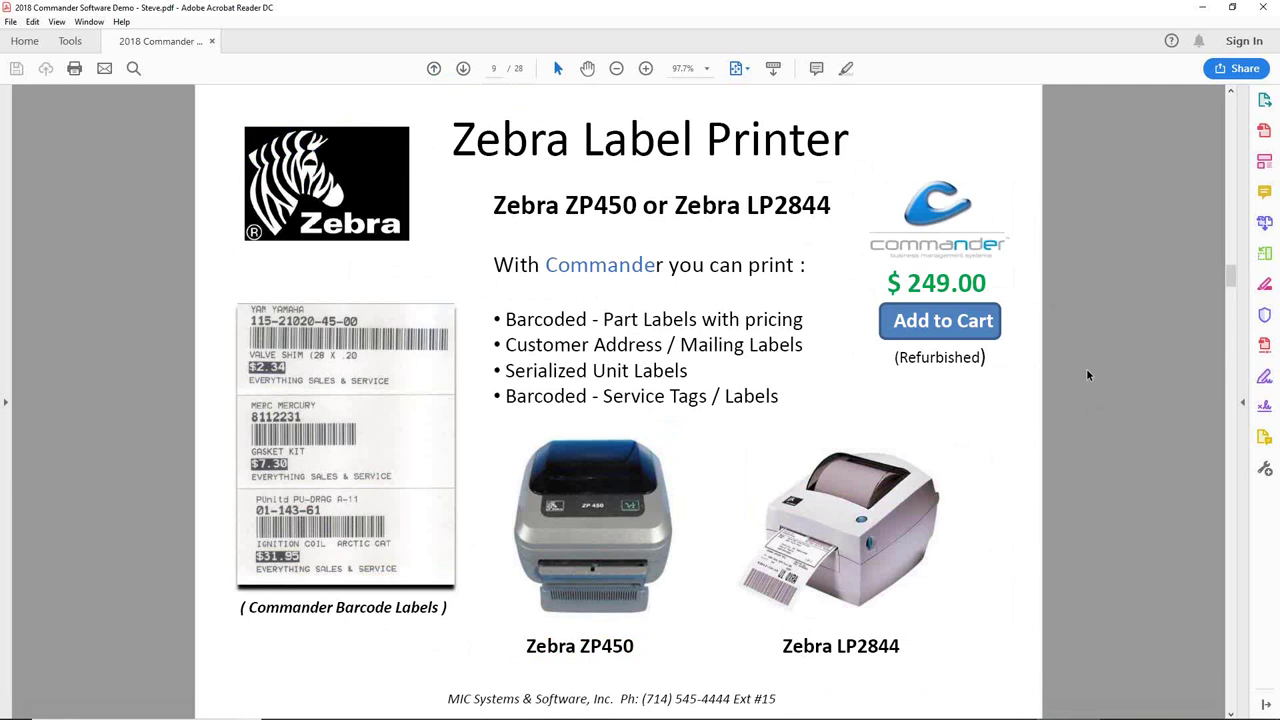
mouse_move(739, 704)
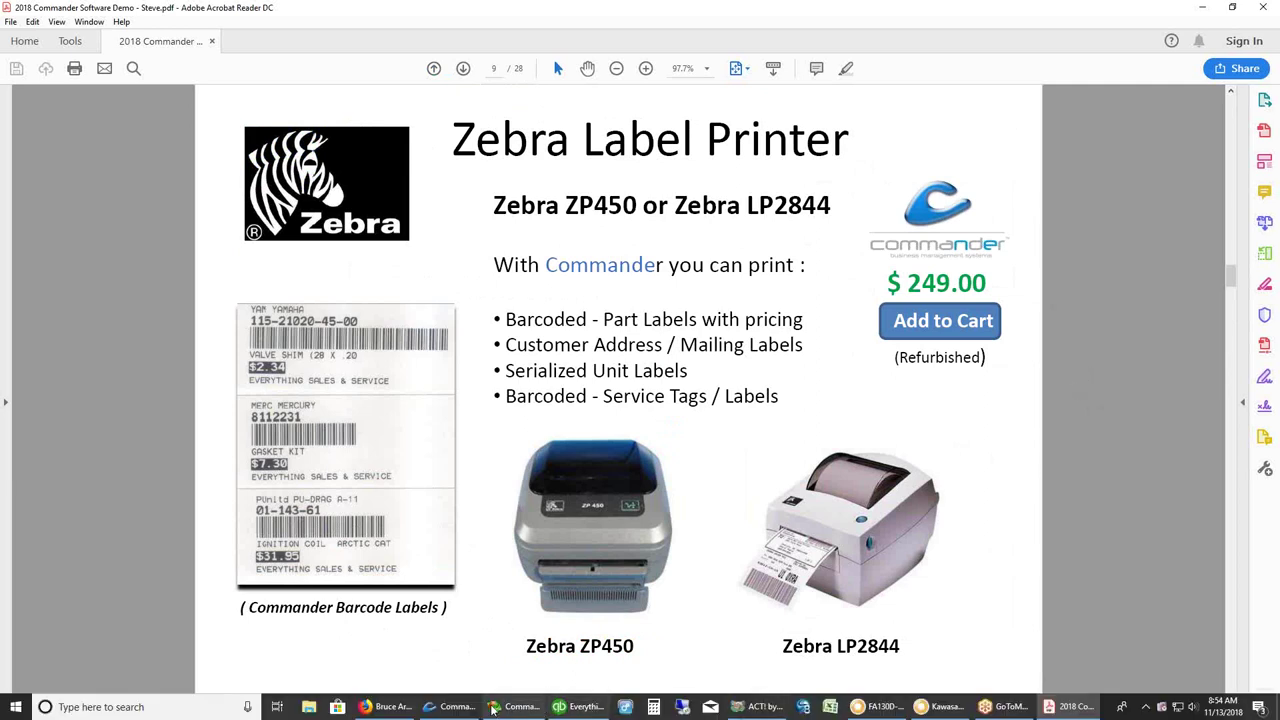
mouse_move(445, 710)
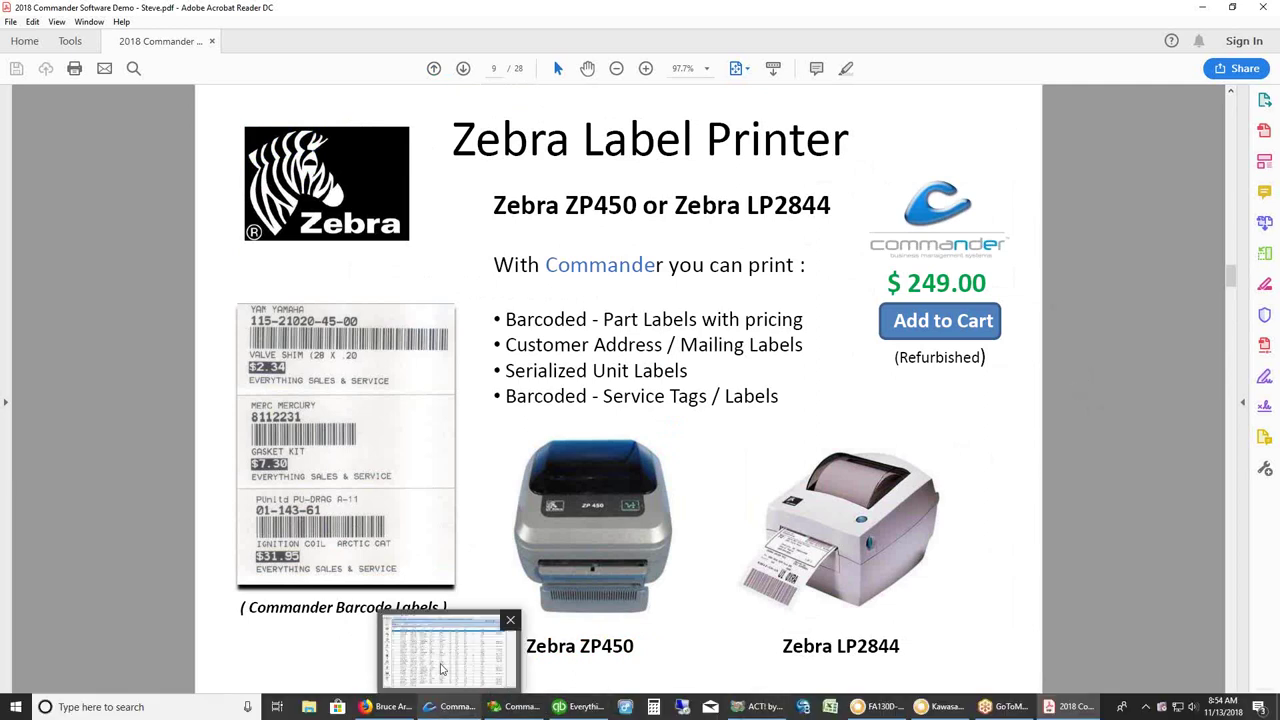
click(443, 668)
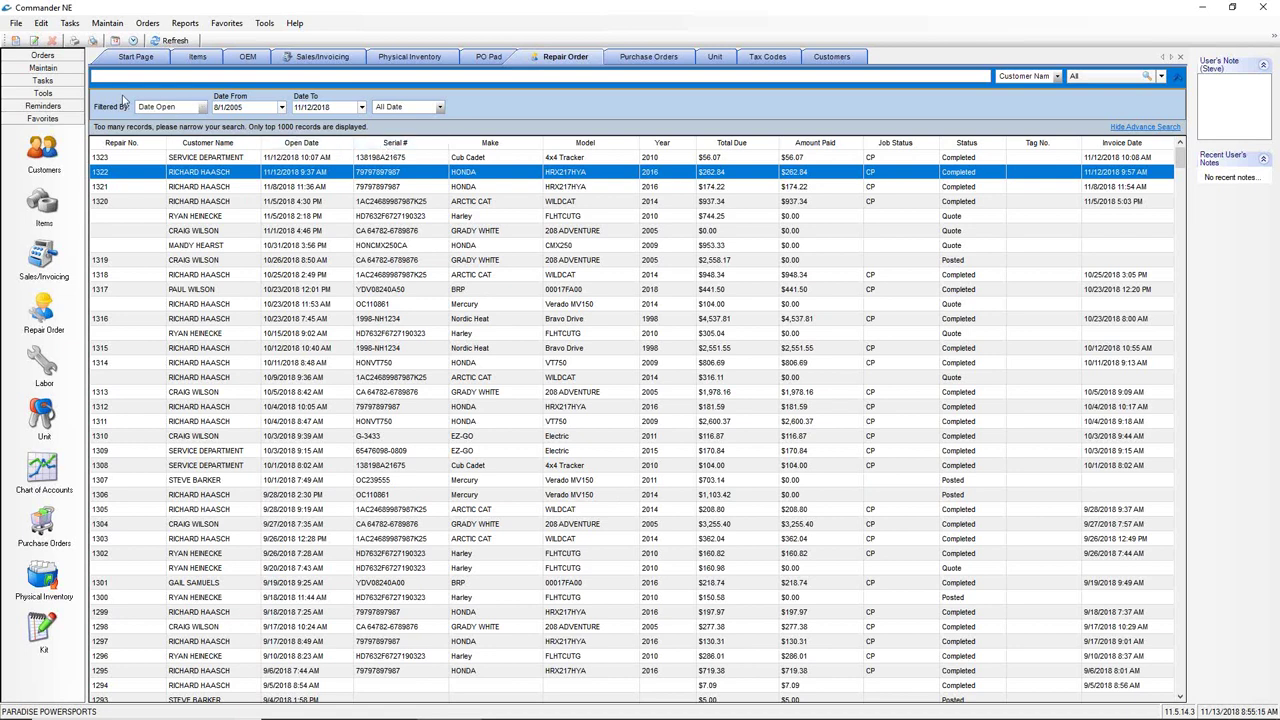
- Search repair orders by VIN No. 7979, then open and close repair order 975
text(7979)
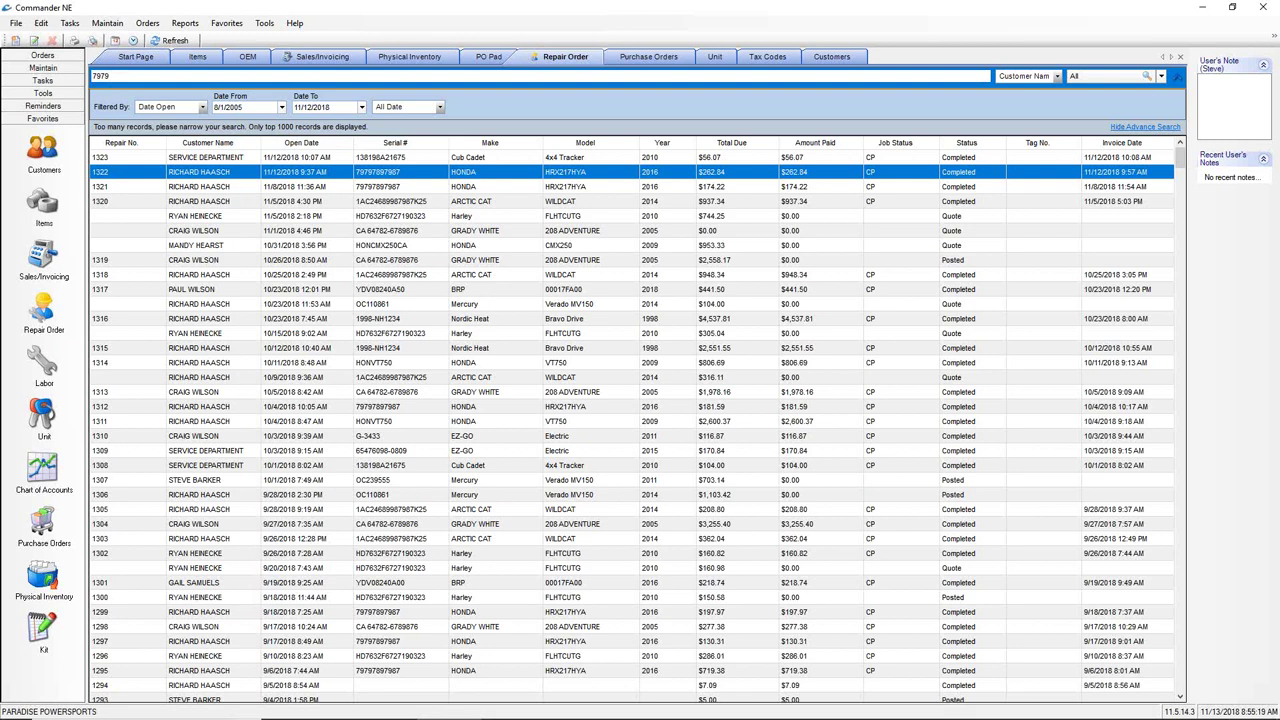
click(1057, 76)
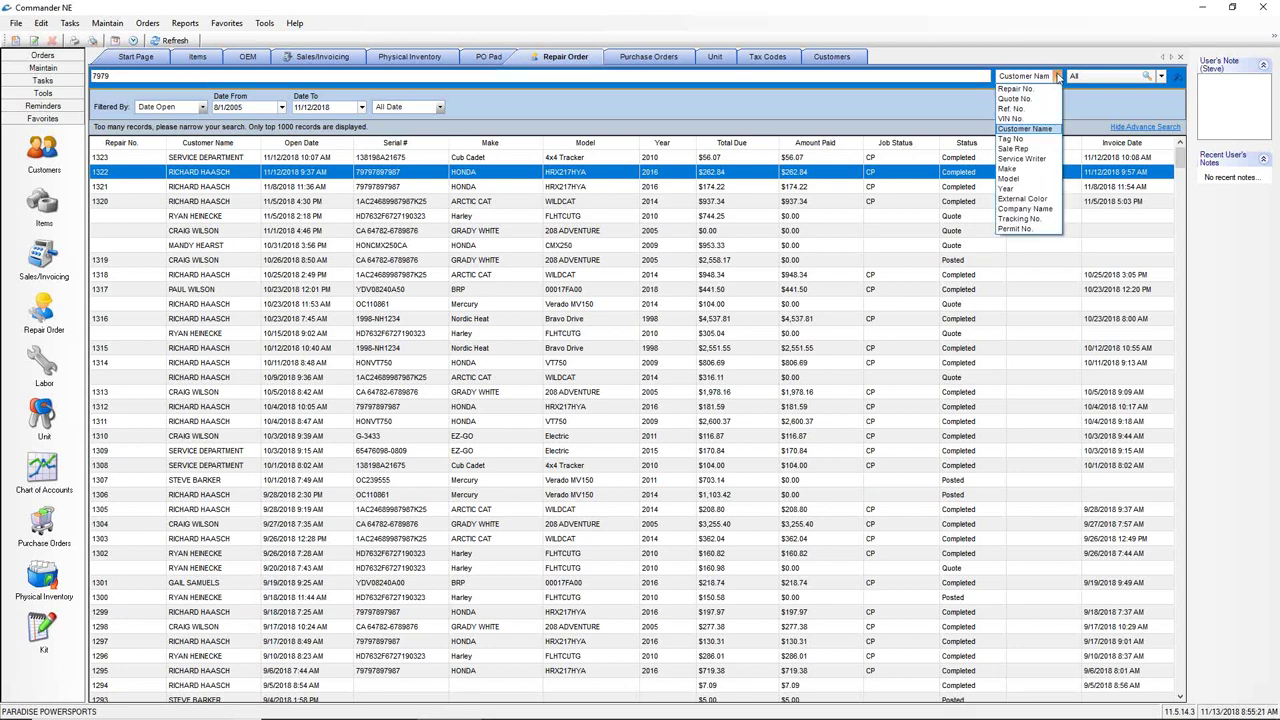
click(1052, 118)
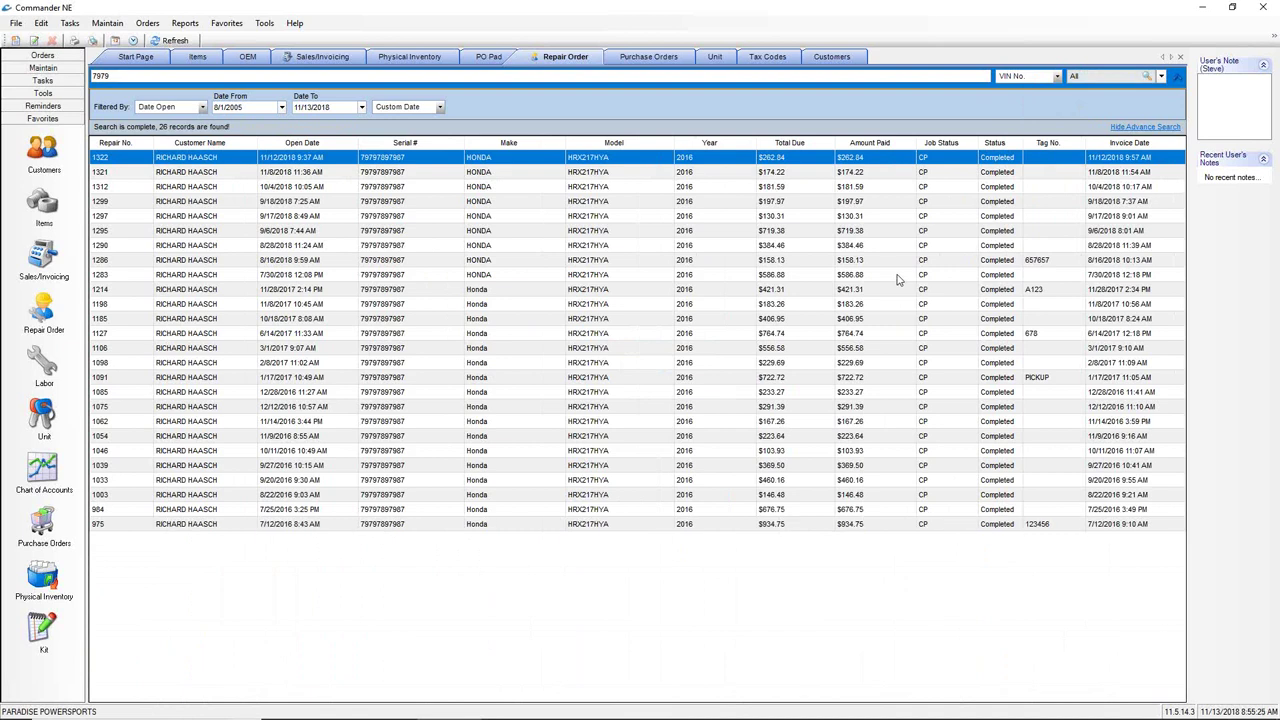
double_click(392, 524)
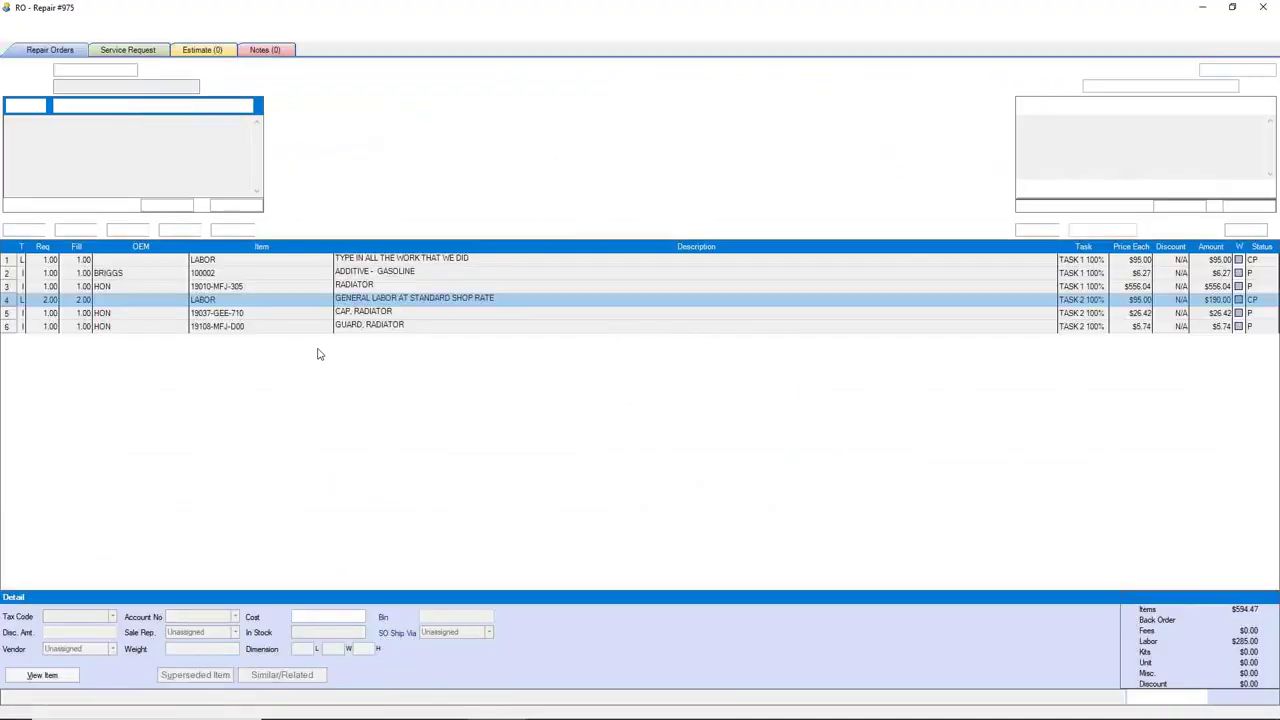
click(1263, 8)
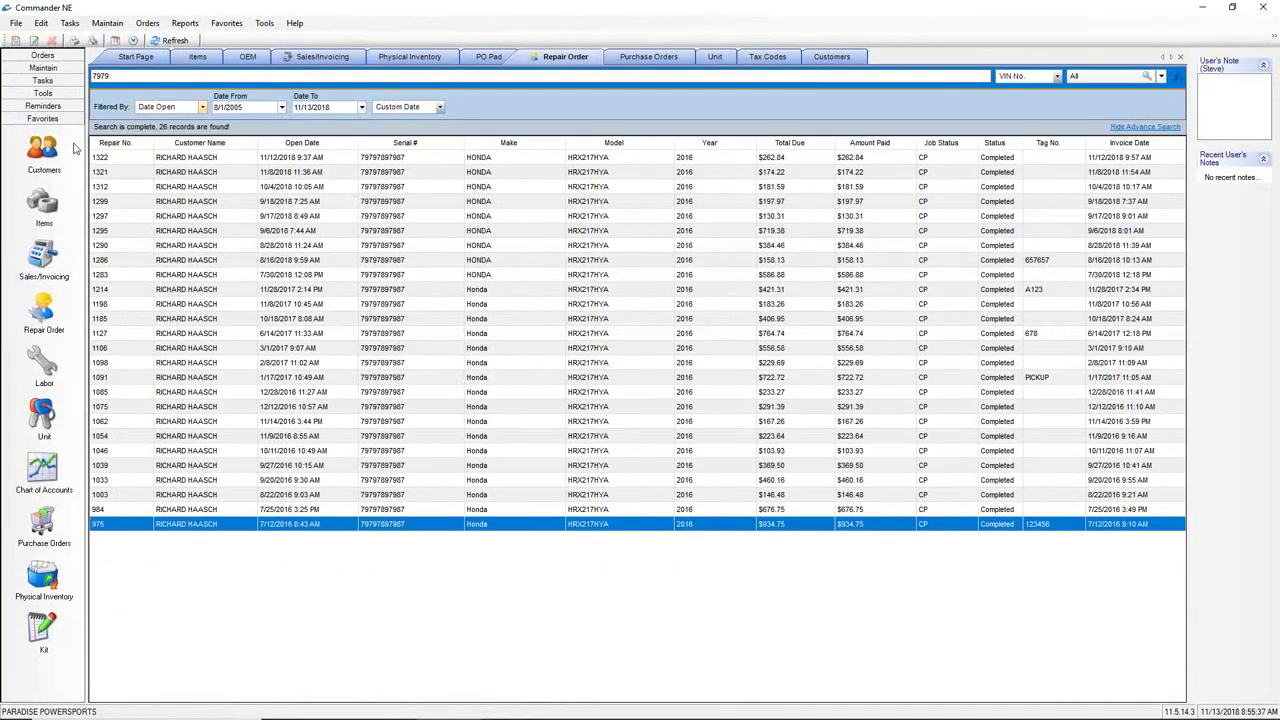
- Erase the 7979 VIN search and rerun it to list all repair orders
double_click(99, 77)
key(BackSpace)
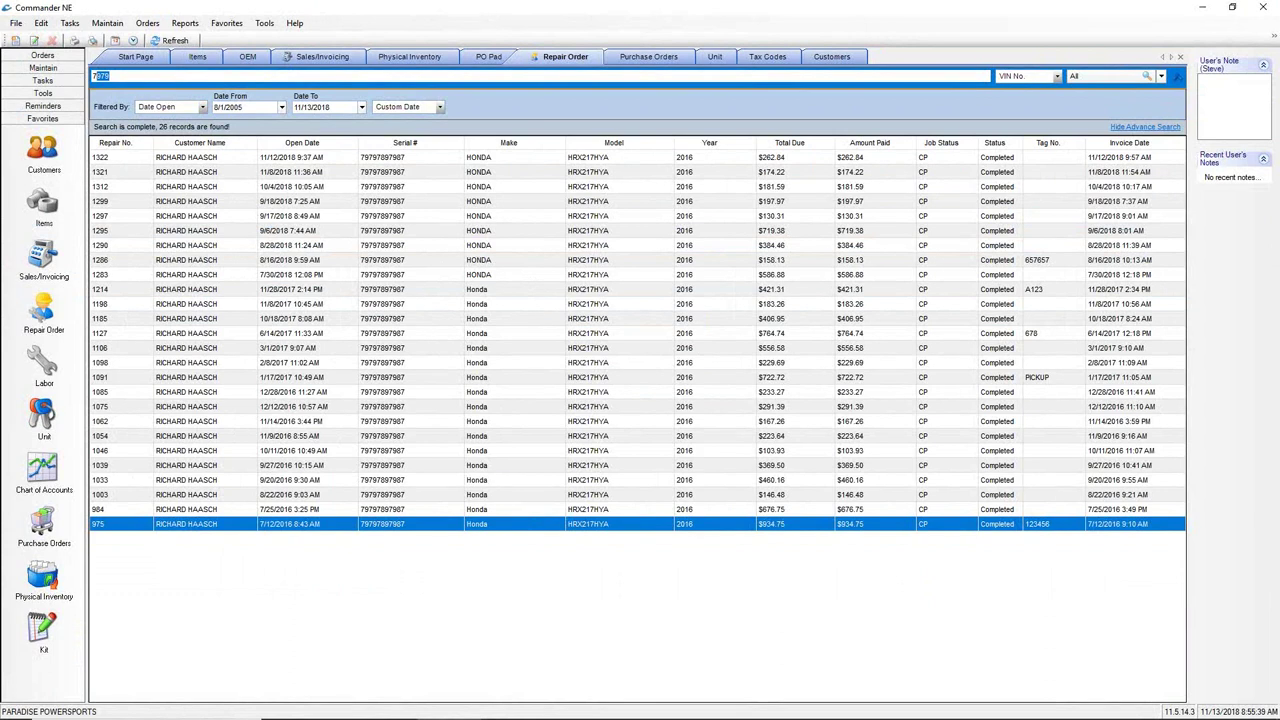
mouse_move(277, 706)
click(1147, 77)
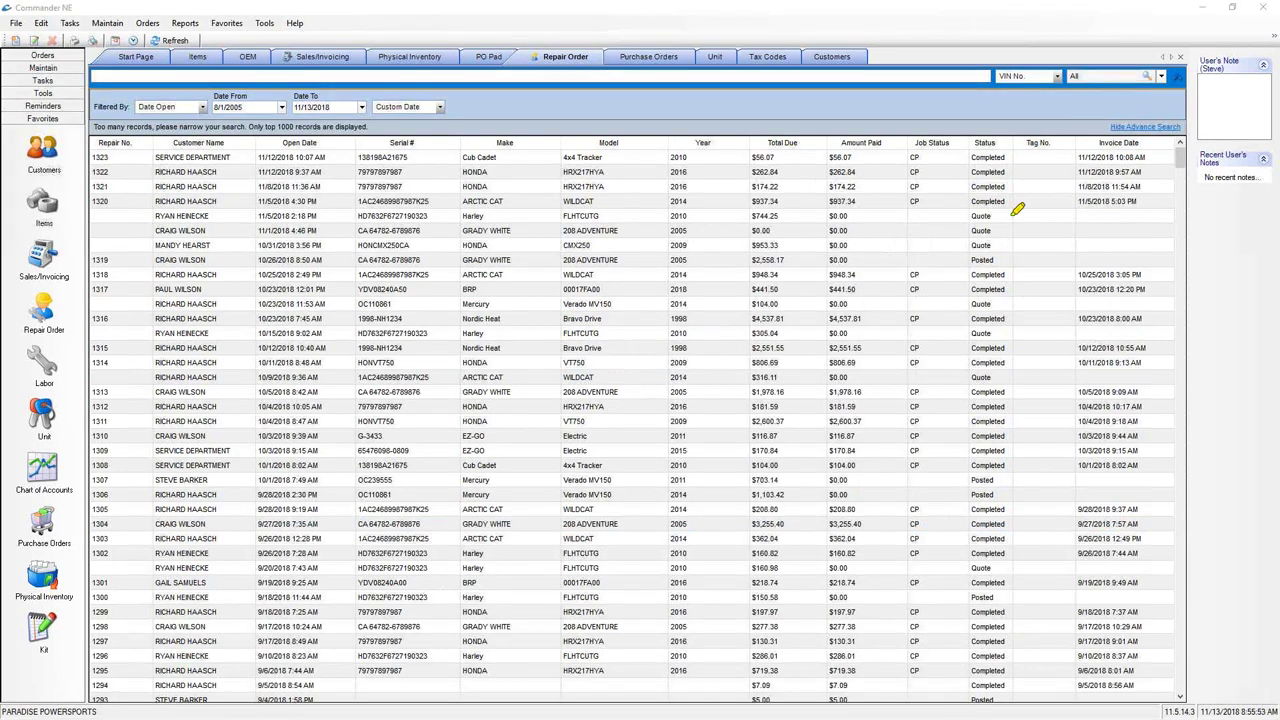
mouse_move(972, 145)
mouse_down()
mouse_move(1012, 142)
mouse_move(998, 122)
mouse_move(968, 178)
mouse_move(963, 232)
mouse_move(1010, 244)
mouse_move(1005, 207)
mouse_up()
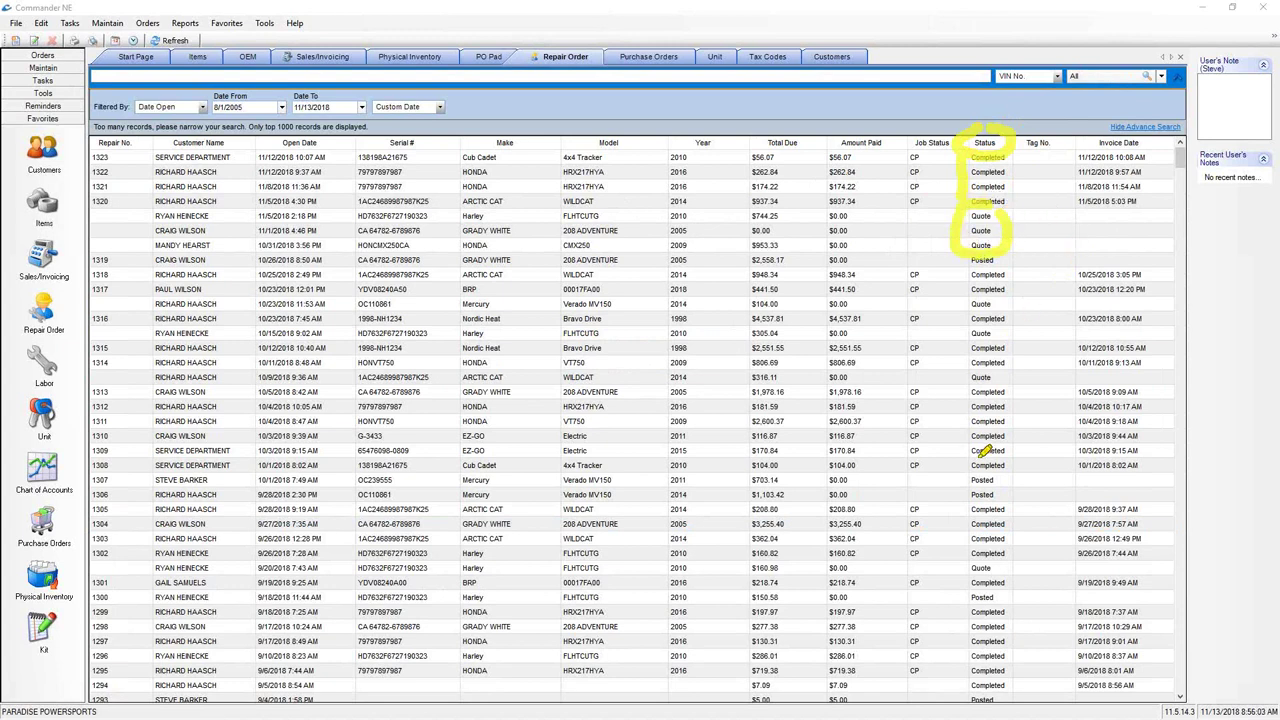
mouse_move(984, 462)
mouse_down()
mouse_move(987, 501)
mouse_move(1003, 460)
mouse_up()
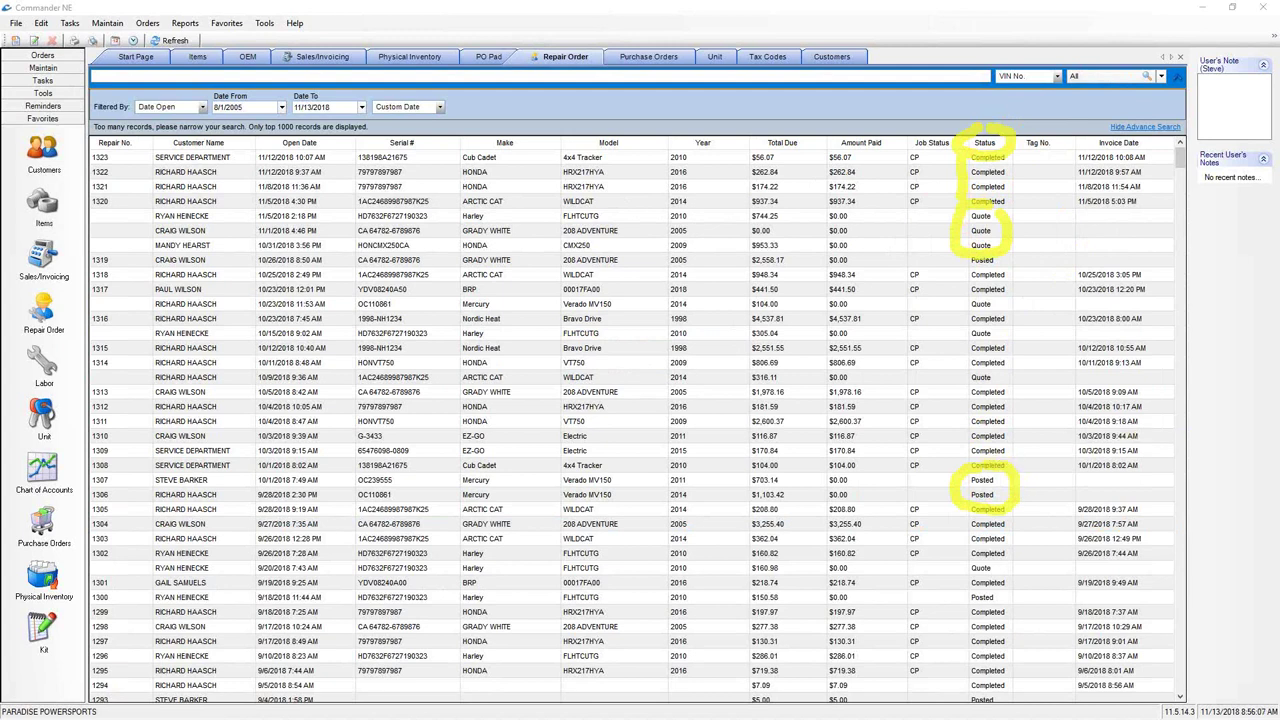
key(Escape)
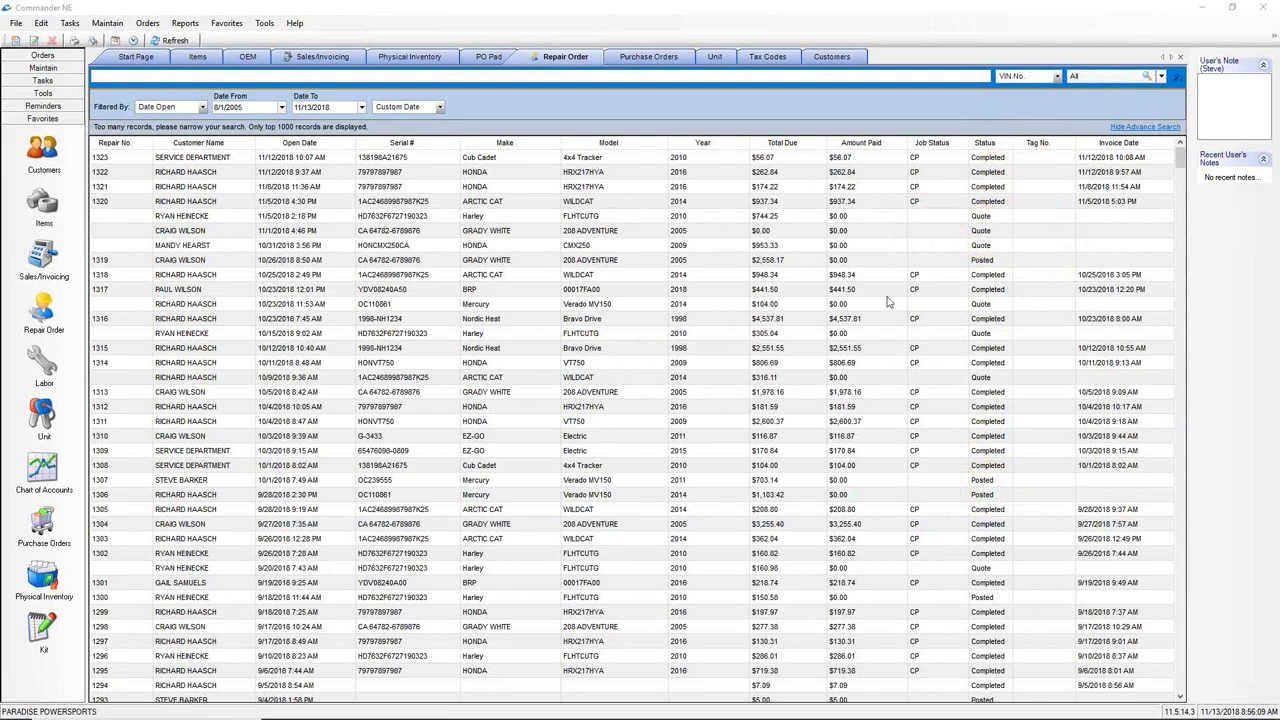
click(1162, 80)
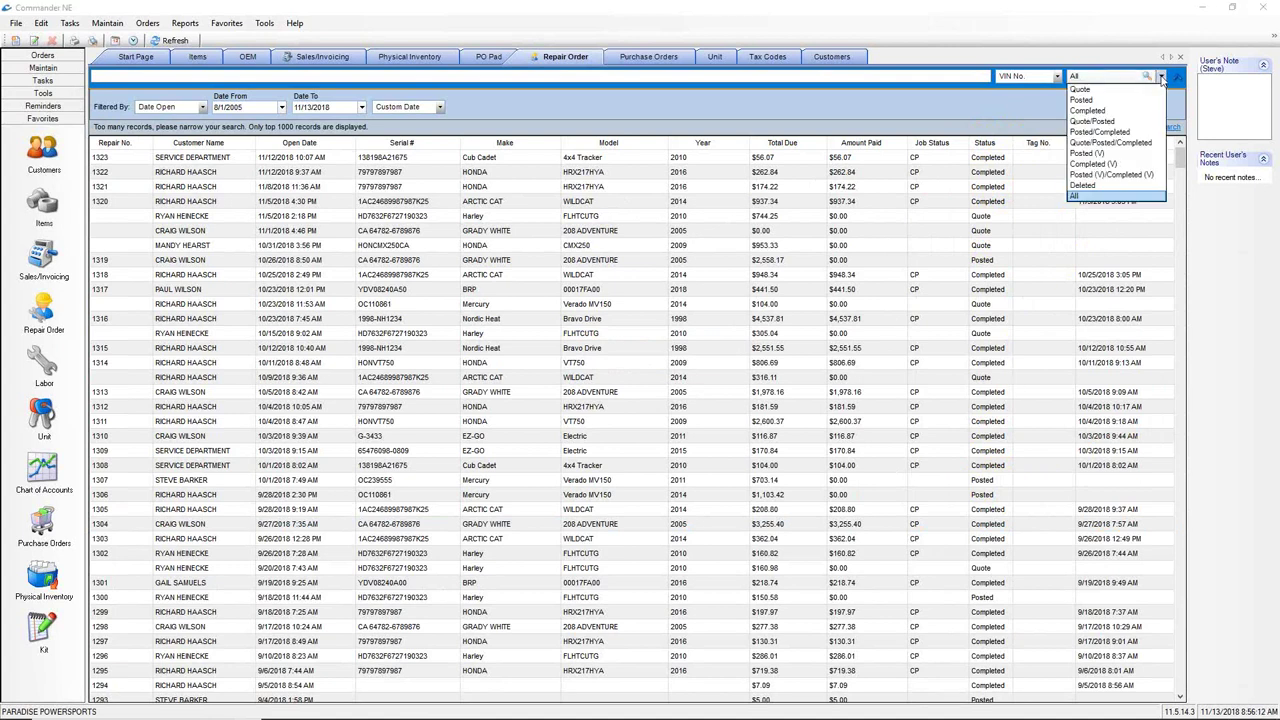
click(1080, 104)
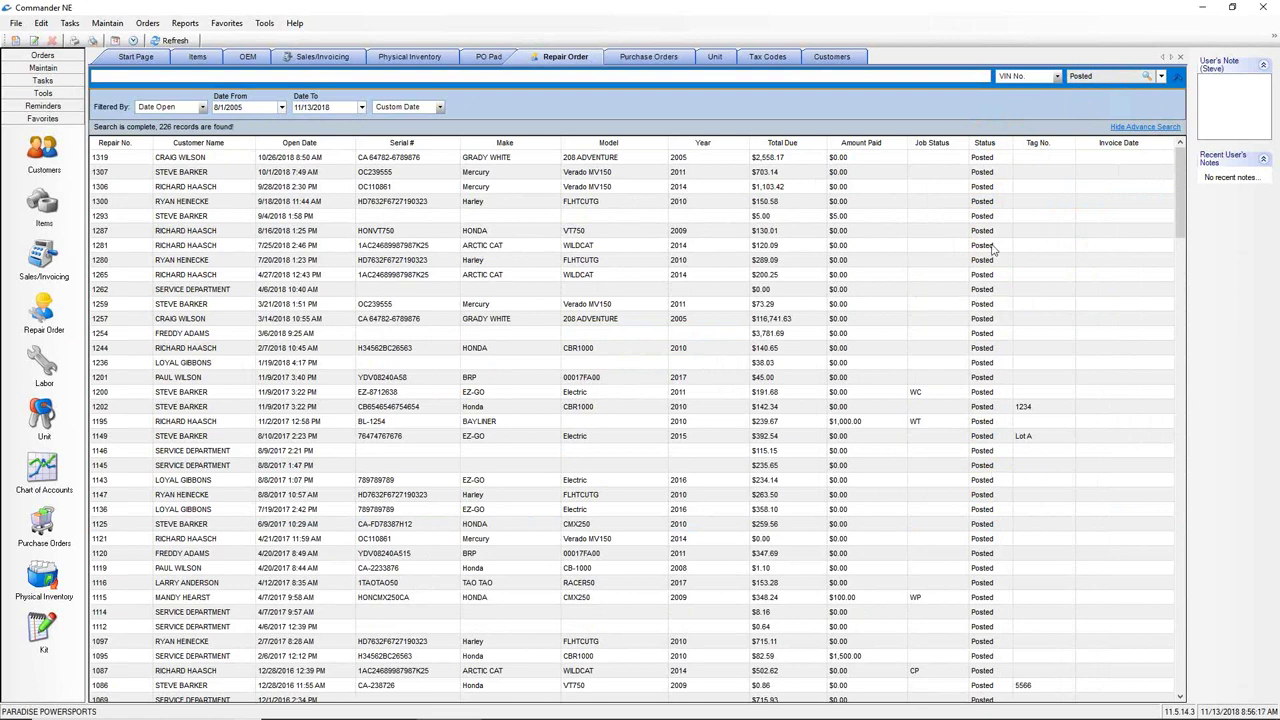
click(1161, 77)
click(1092, 112)
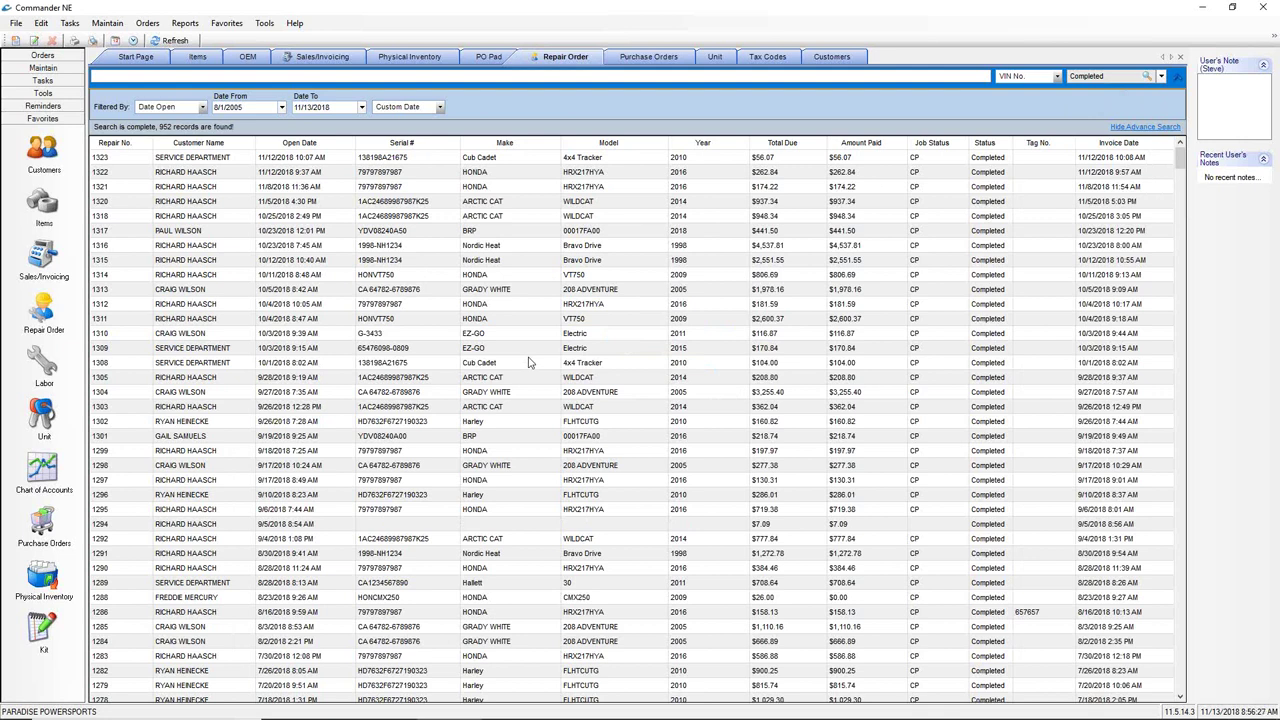
click(1162, 77)
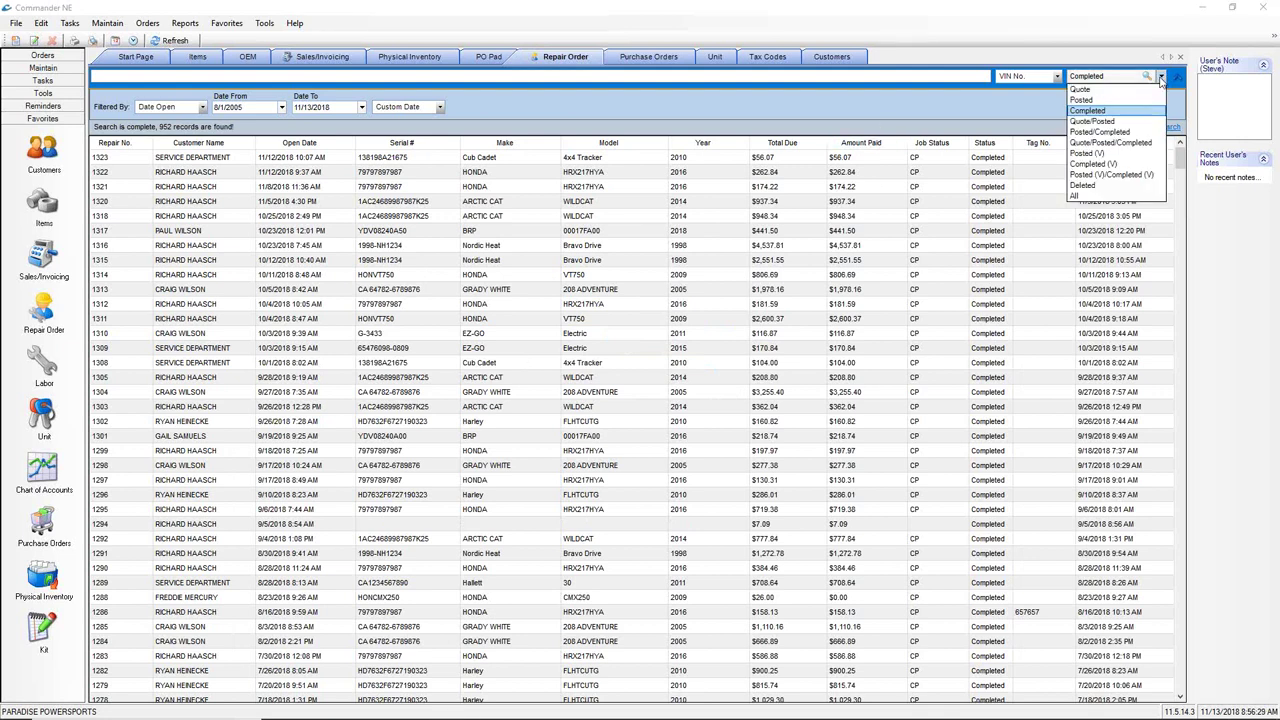
click(1080, 196)
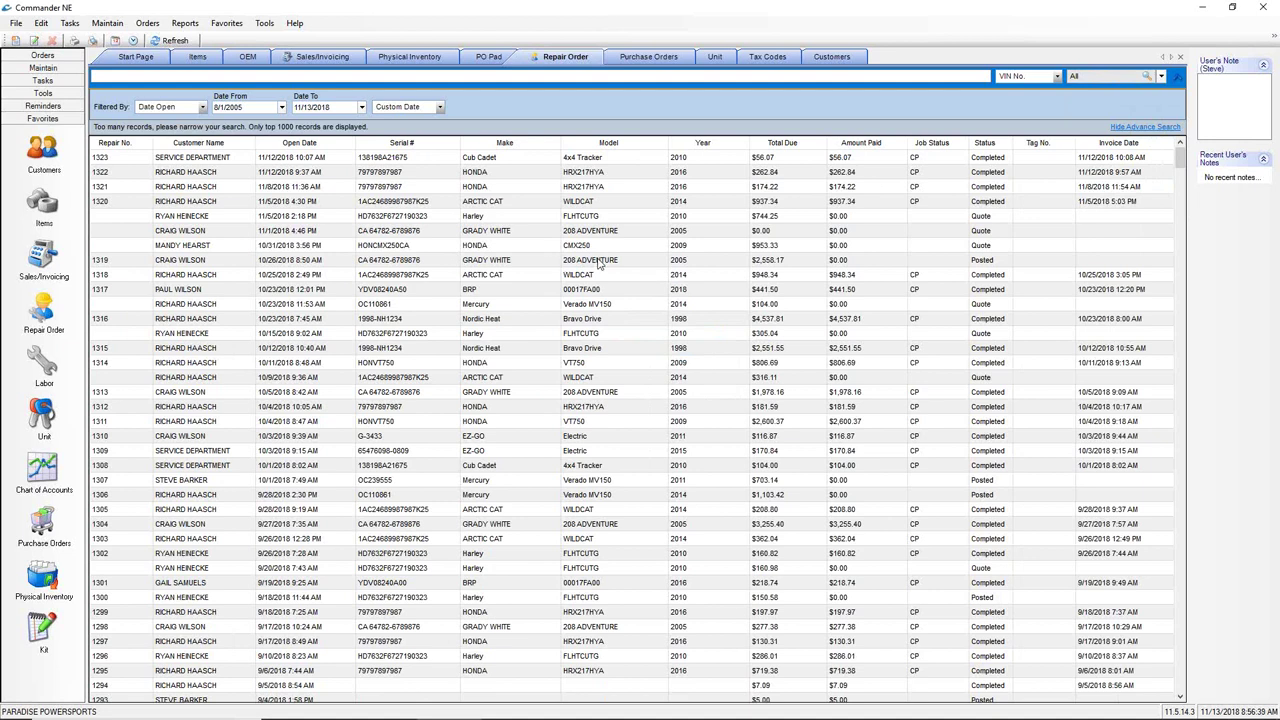
right_click(479, 231)
- Create a new repair order quote, close the blank New Customer form, and open Contact Search
click(494, 258)
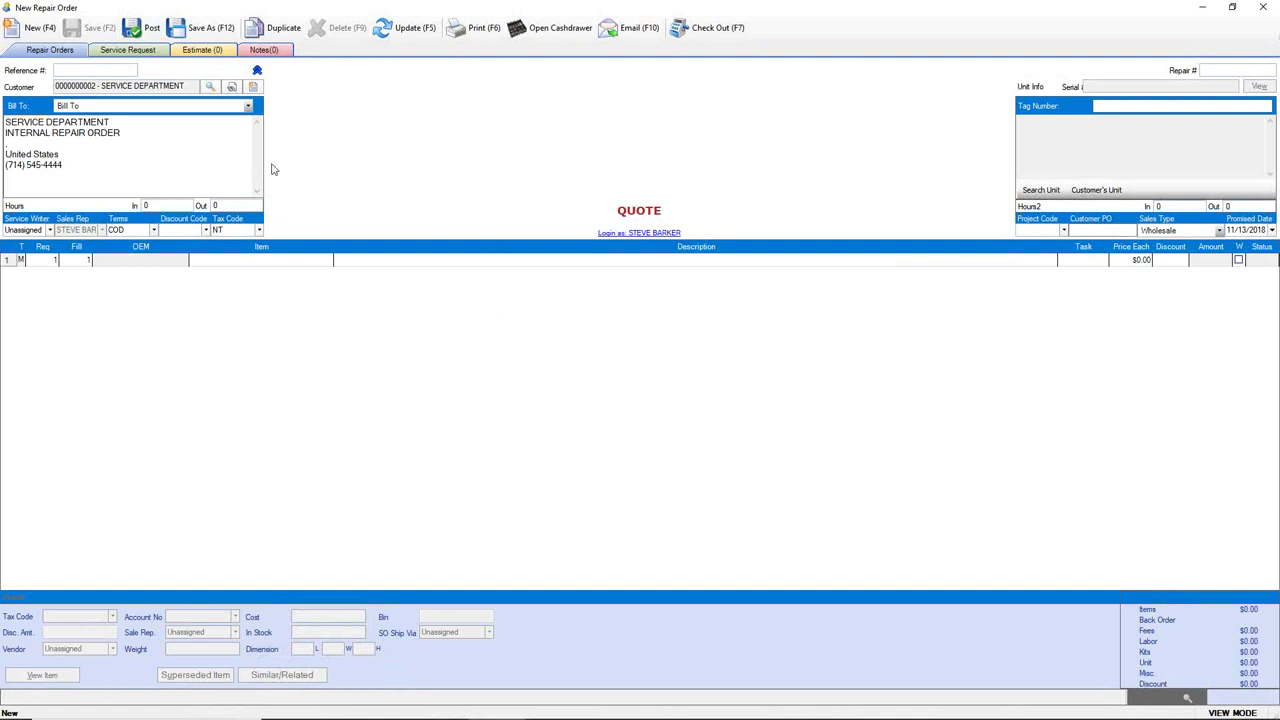
click(256, 89)
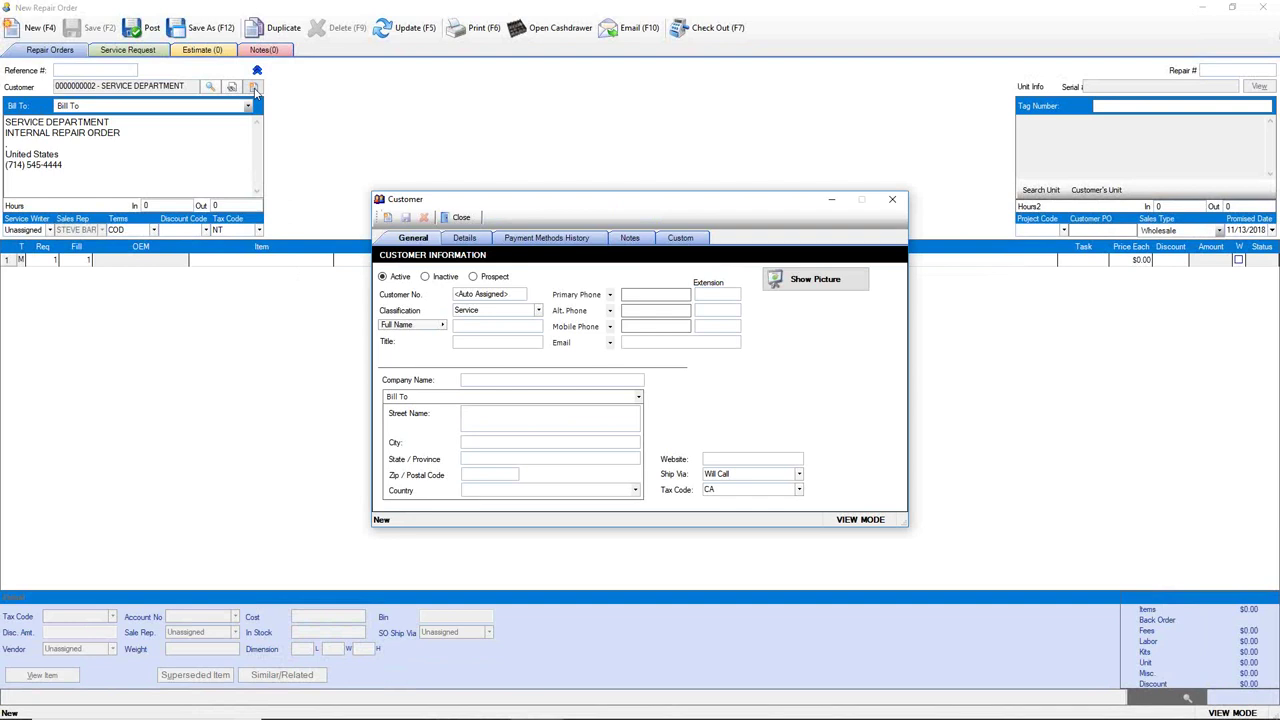
click(462, 218)
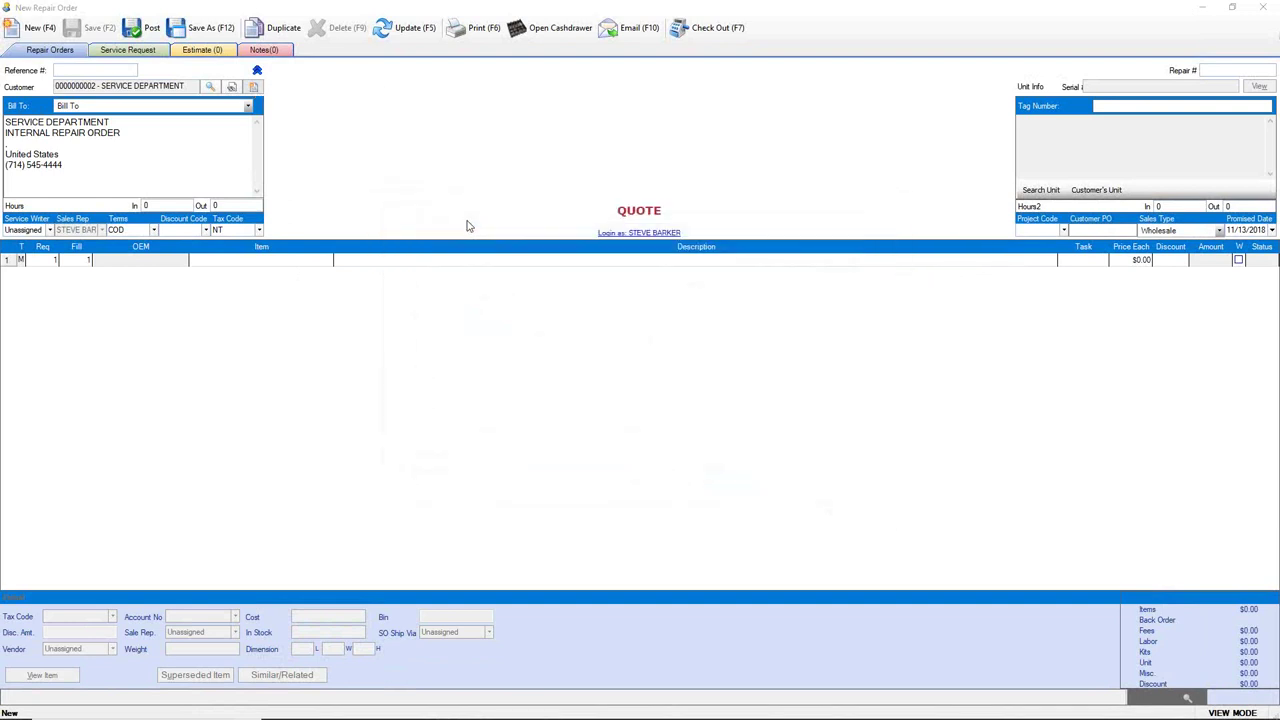
click(211, 88)
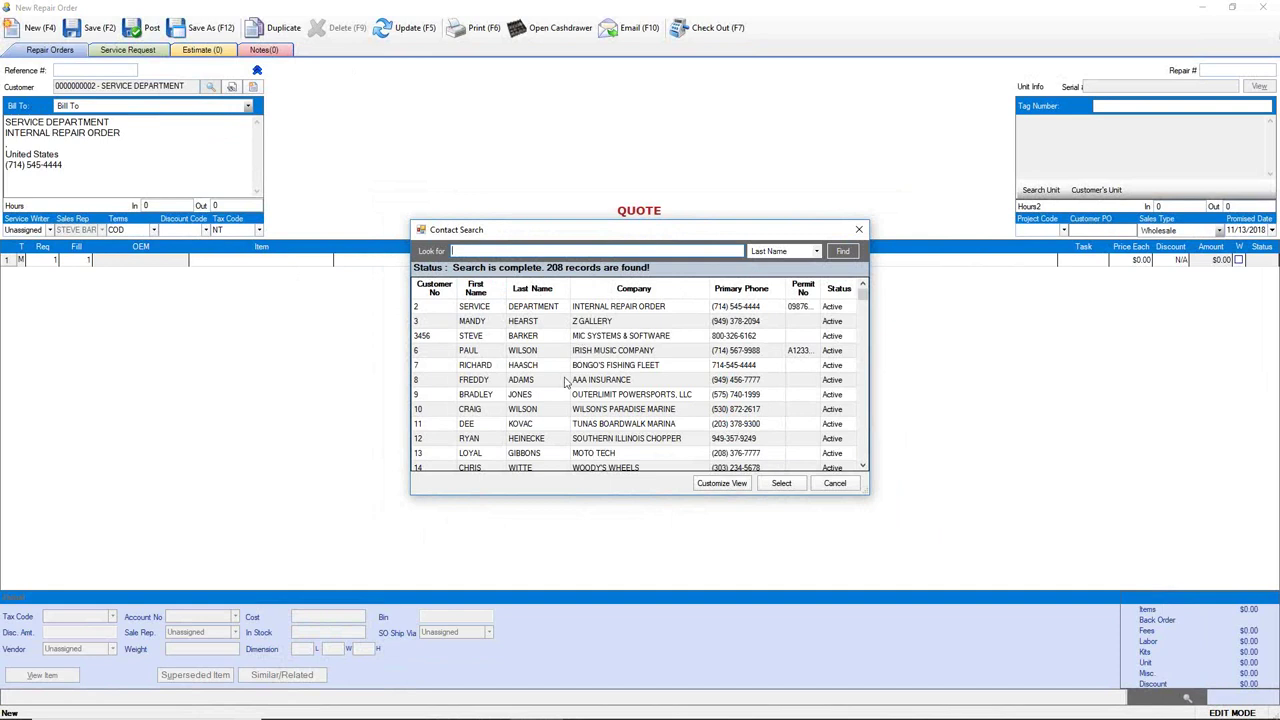
- Select customer 10, the marina, from Contact Search and highlight its bill-to name
click(545, 411)
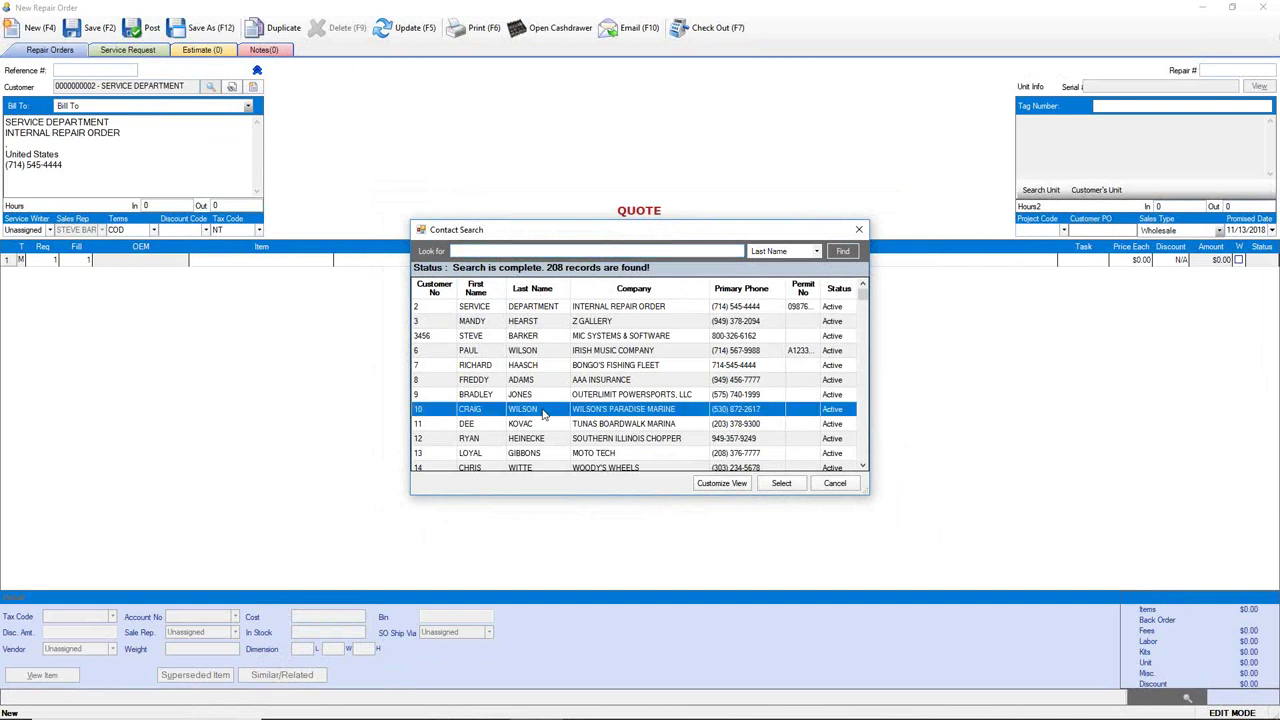
click(780, 484)
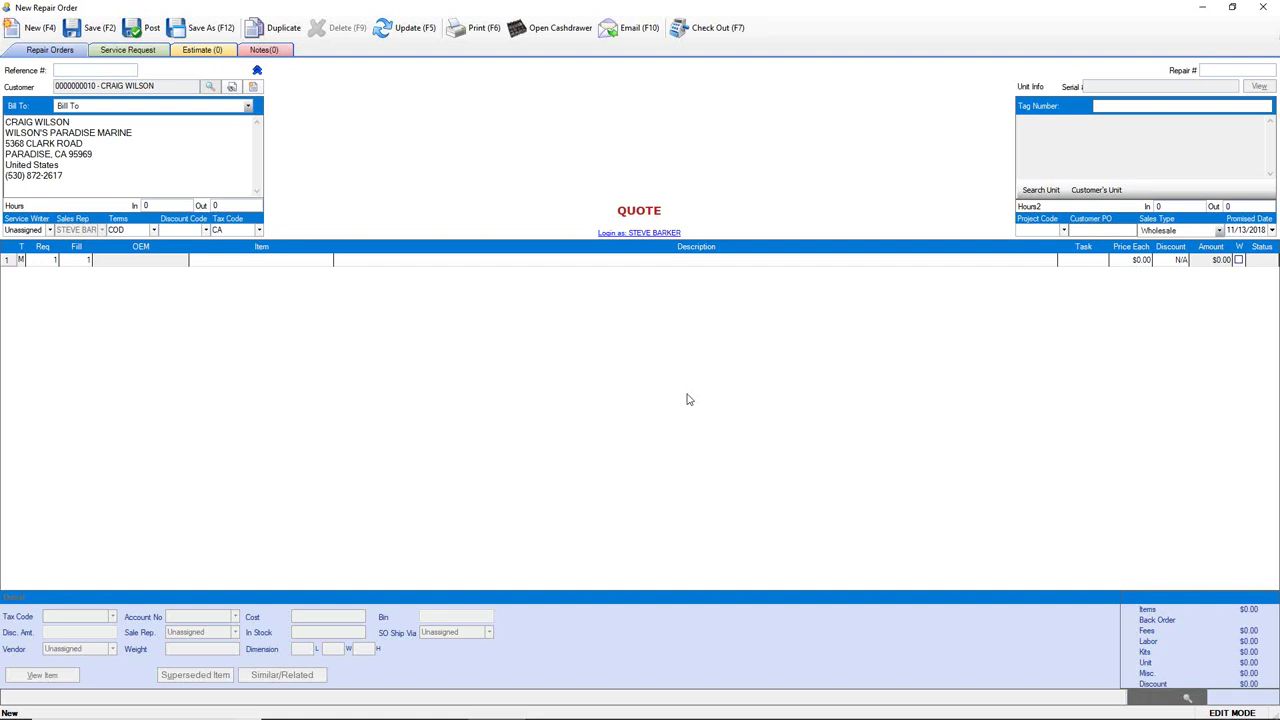
drag(72, 122, 5, 122)
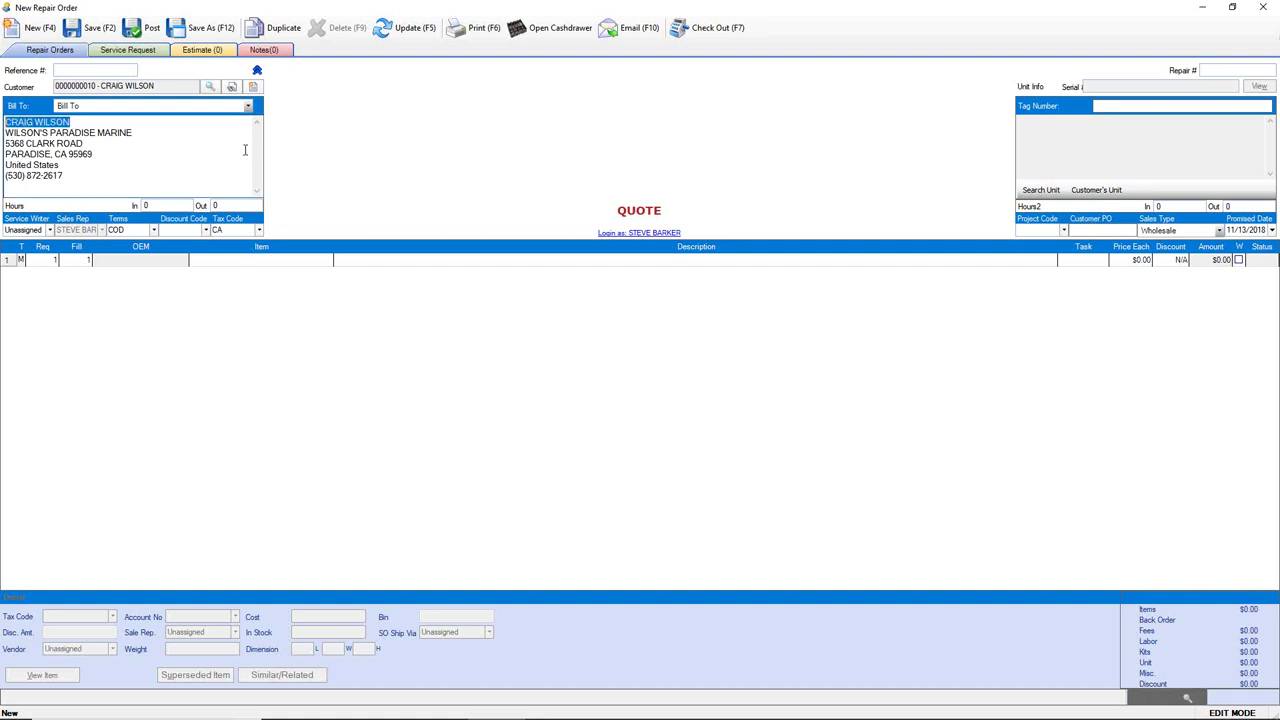
- Filter units to the customer's own and attach the 2005 Grady White 208 Adventure boat
click(1045, 192)
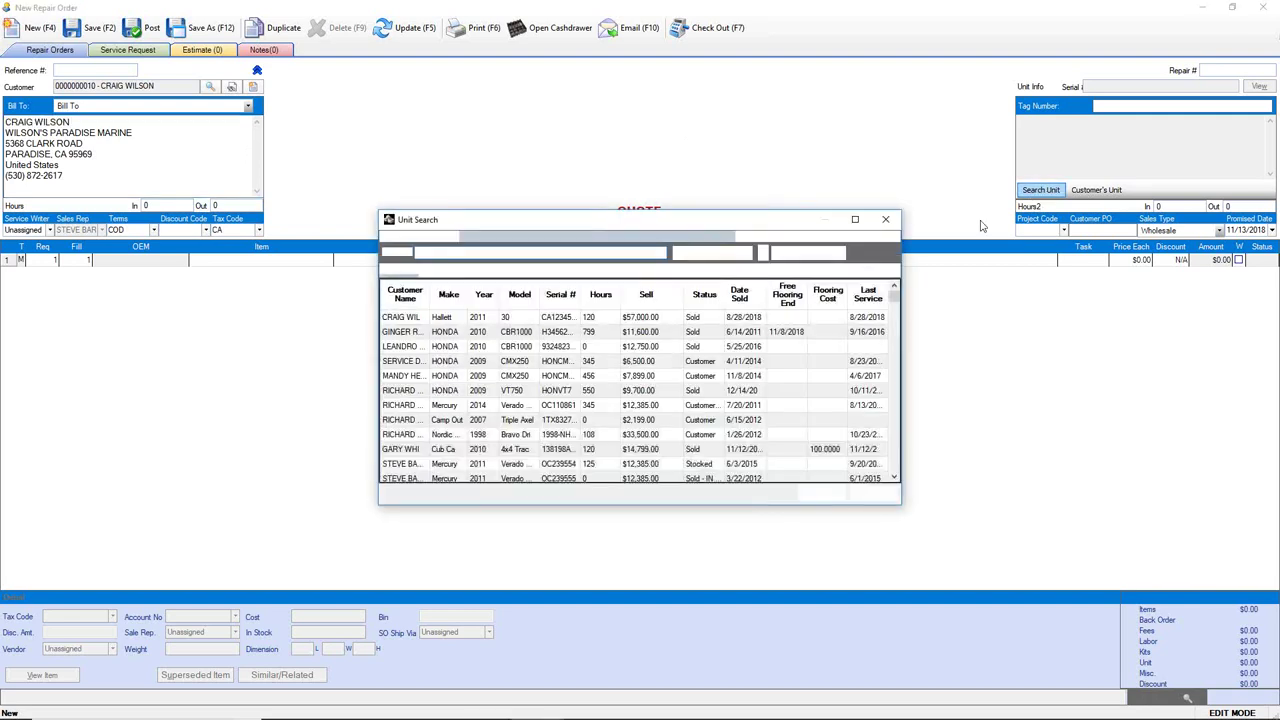
click(839, 236)
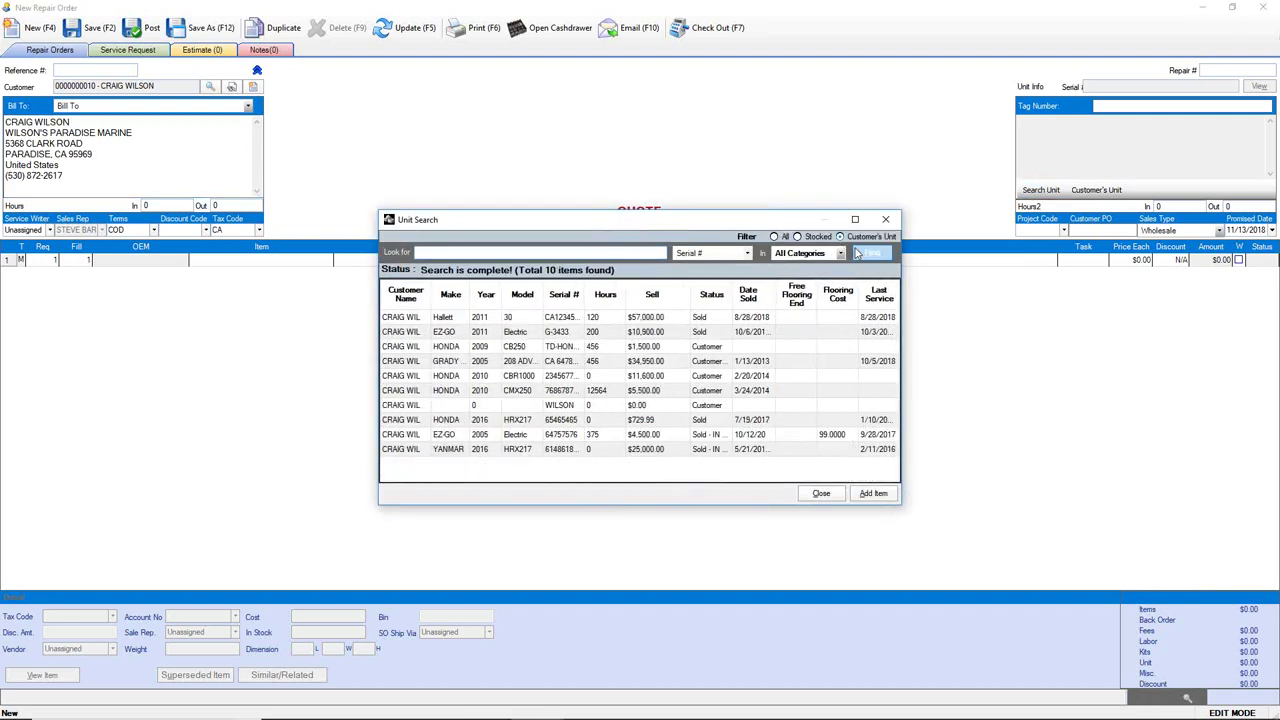
drag(645, 221, 637, 173)
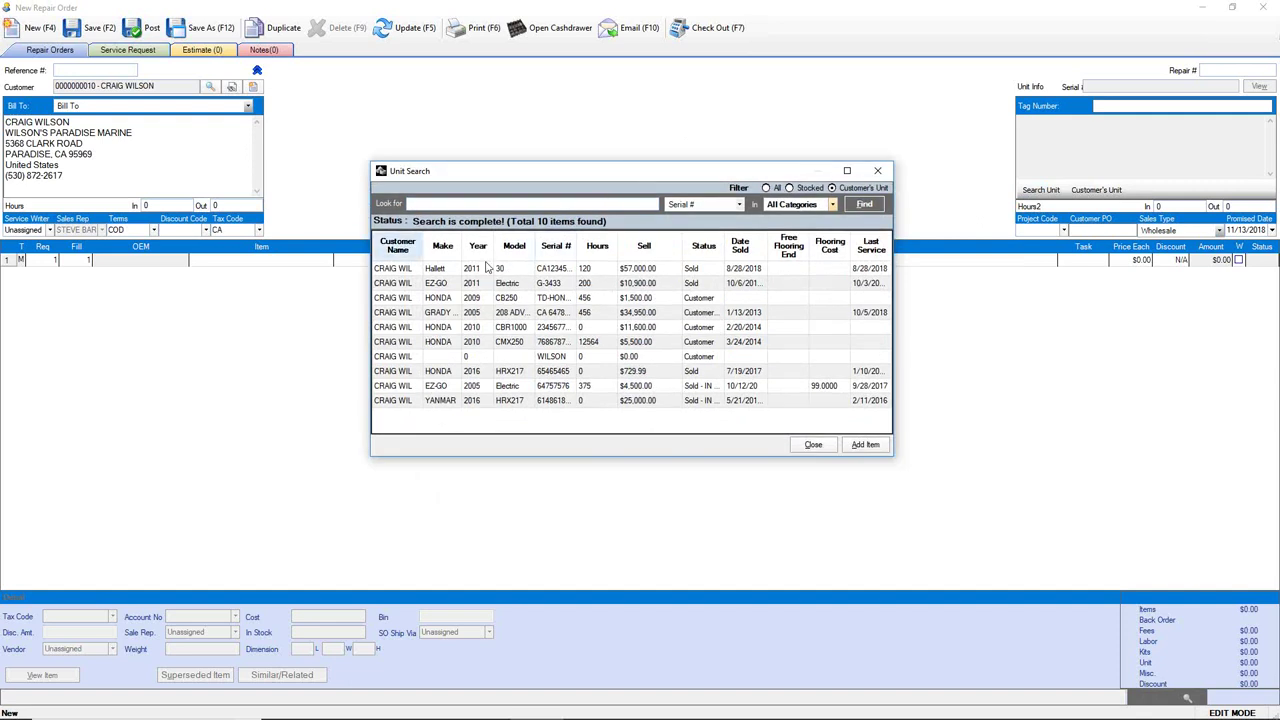
click(422, 265)
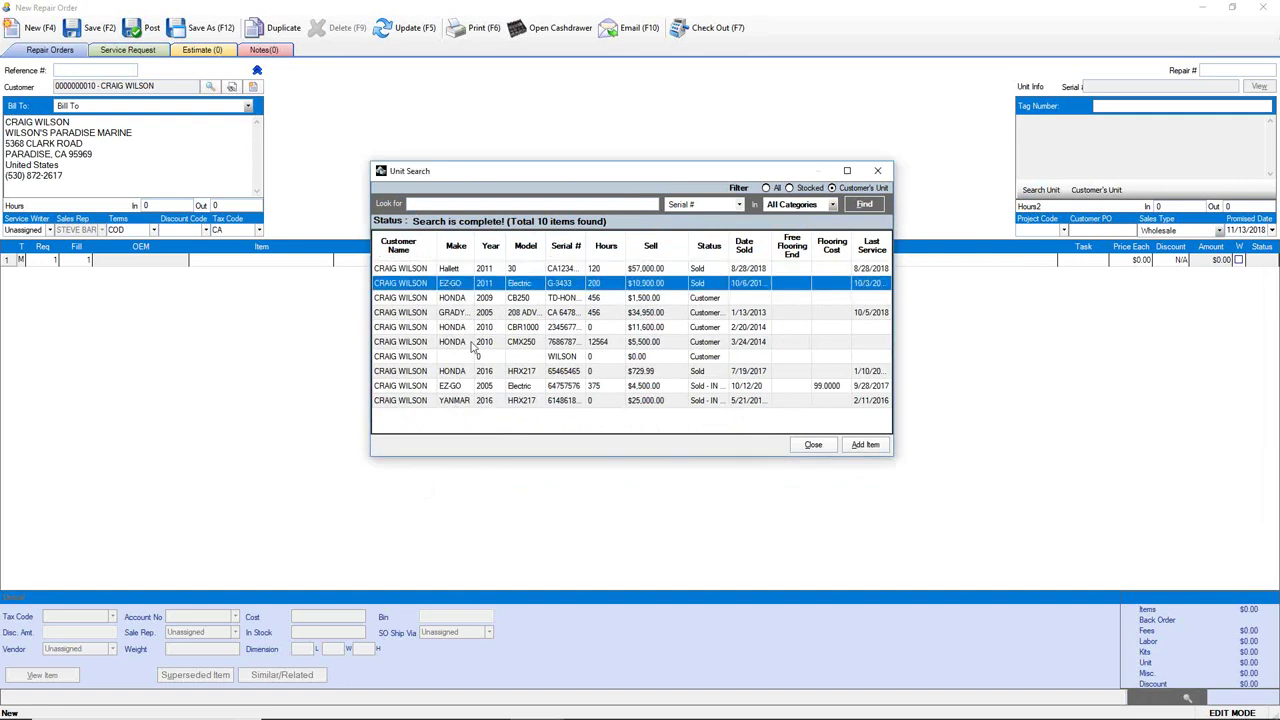
click(463, 314)
double_click(474, 246)
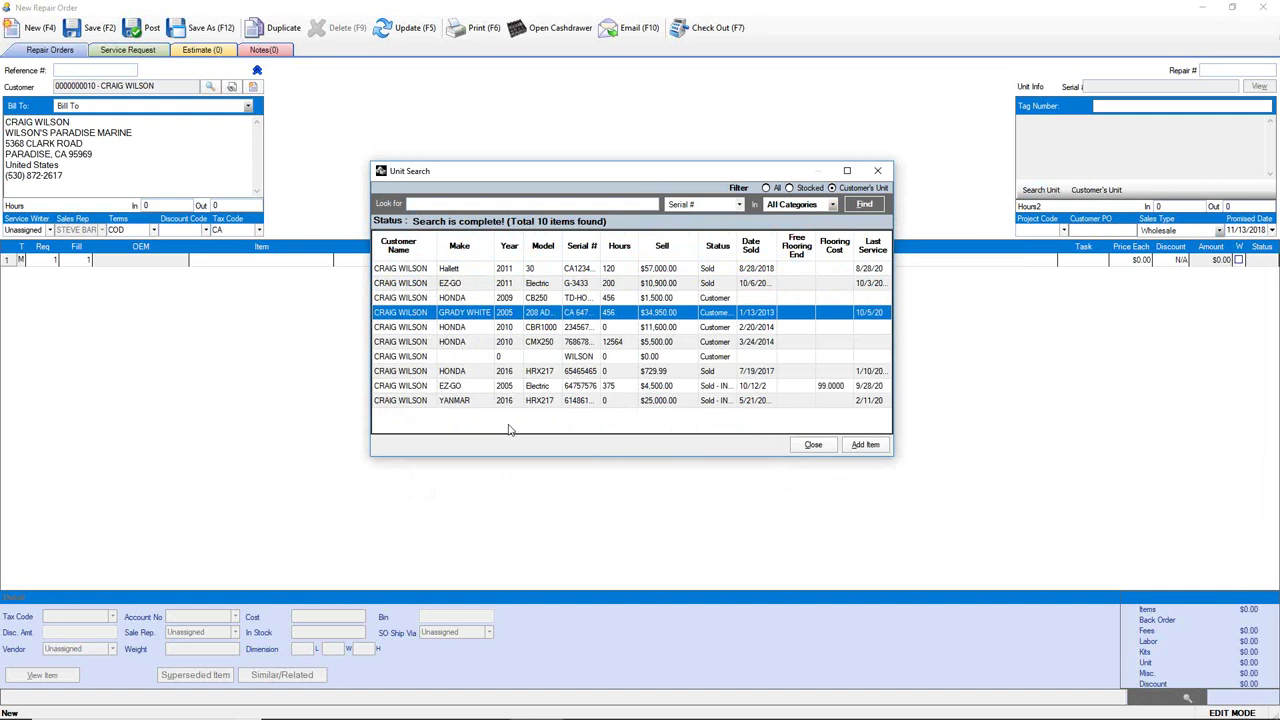
drag(601, 250, 627, 250)
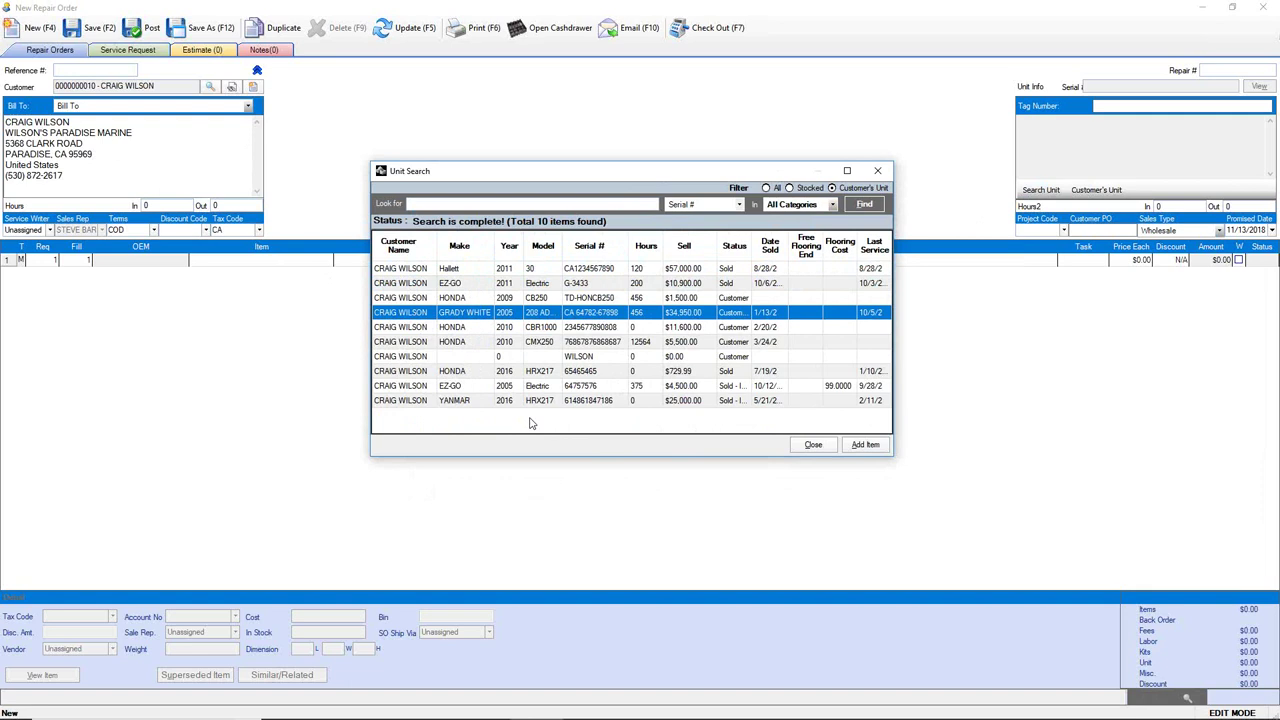
double_click(450, 316)
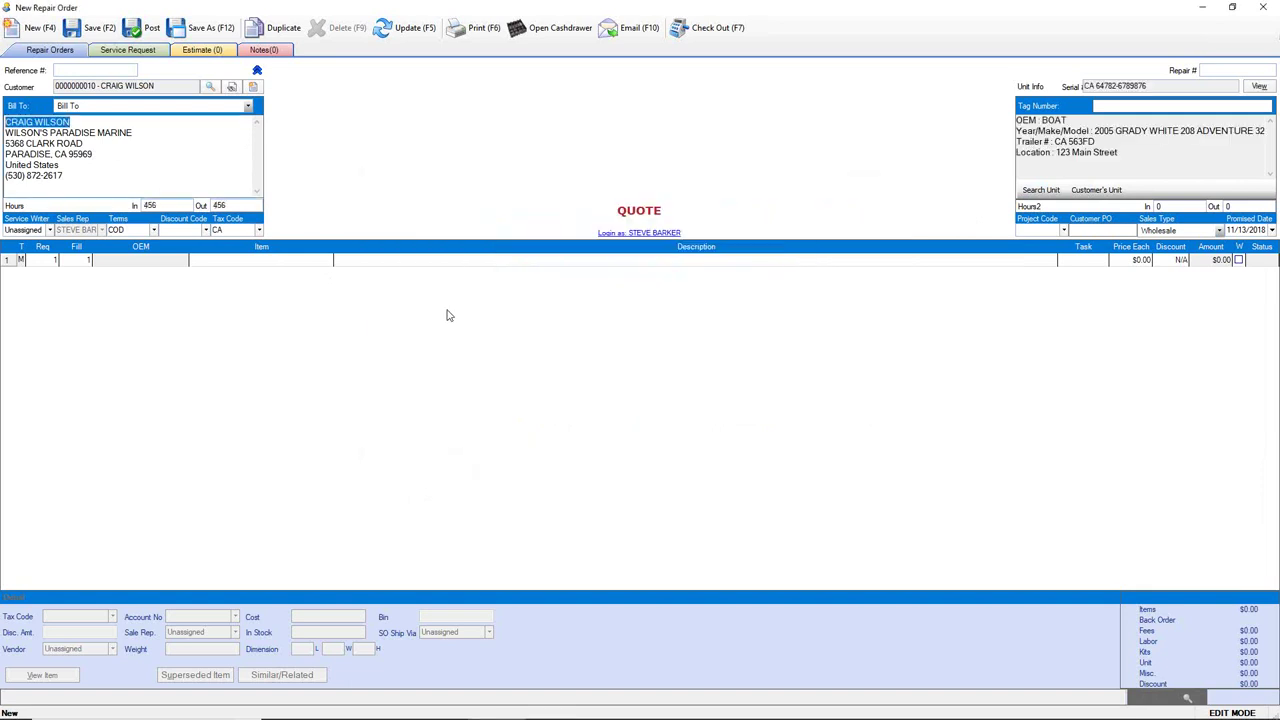
drag(1124, 152, 1001, 122)
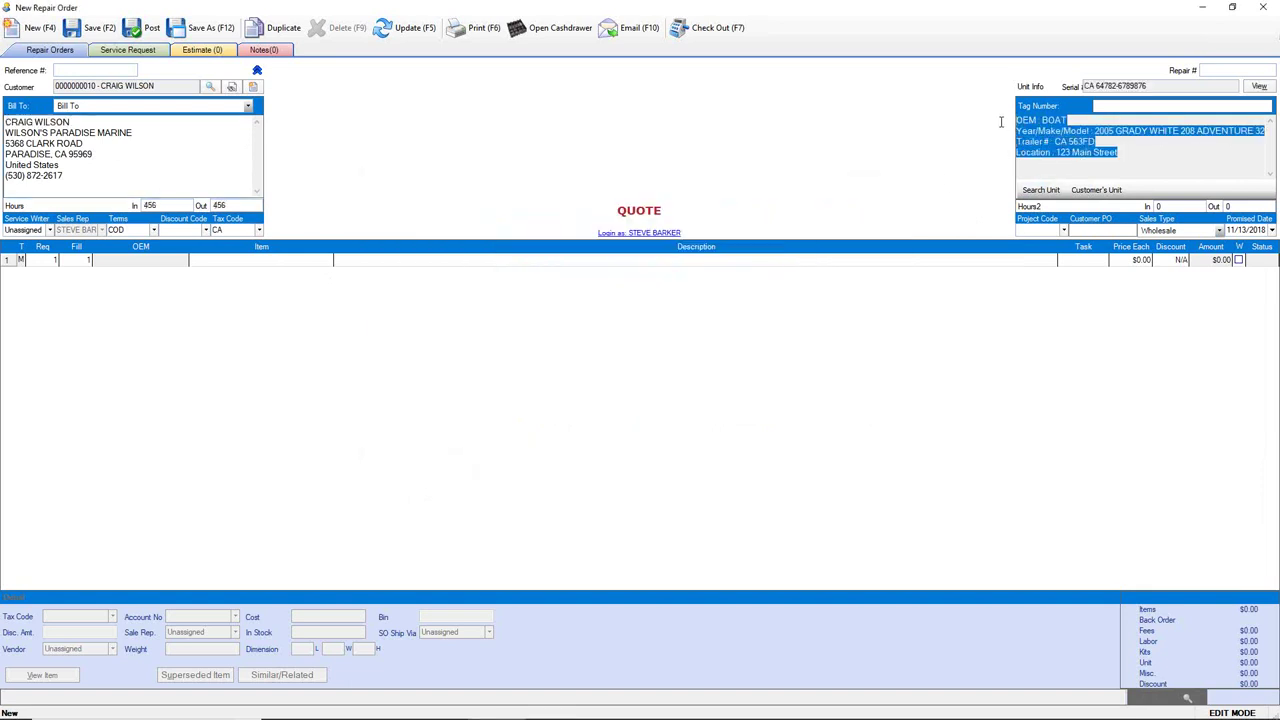
click(1128, 173)
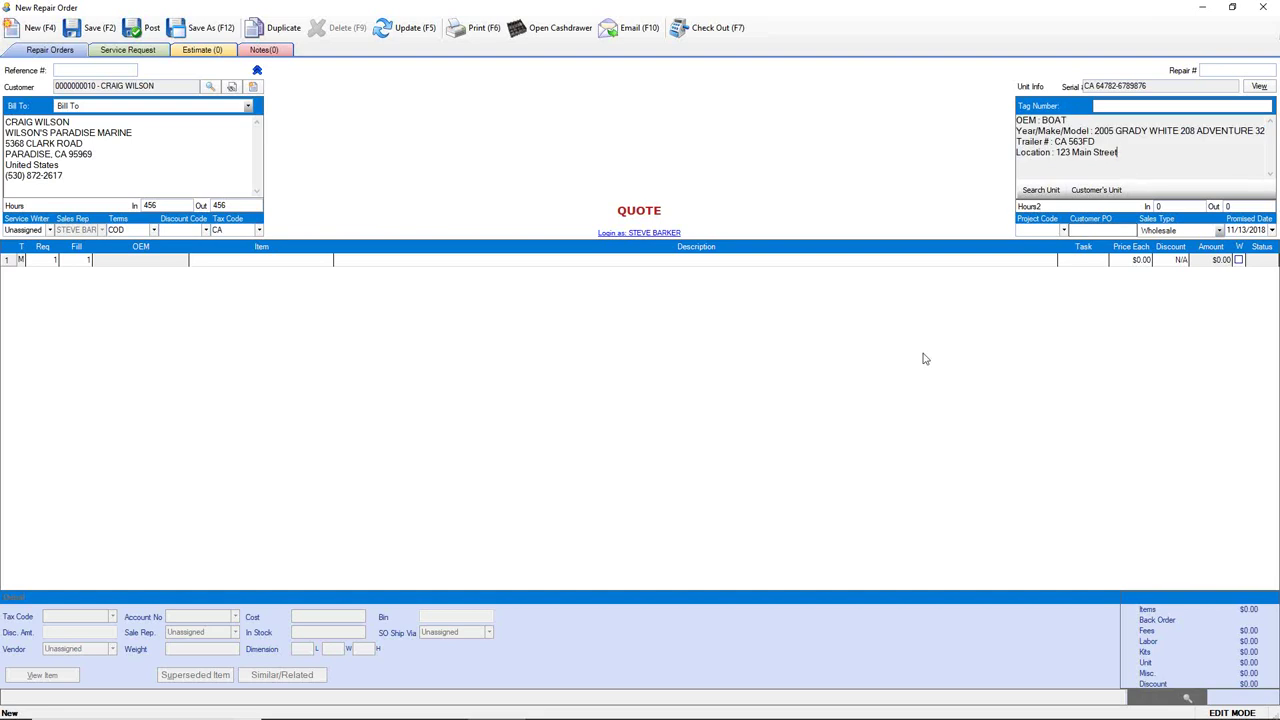
click(1259, 86)
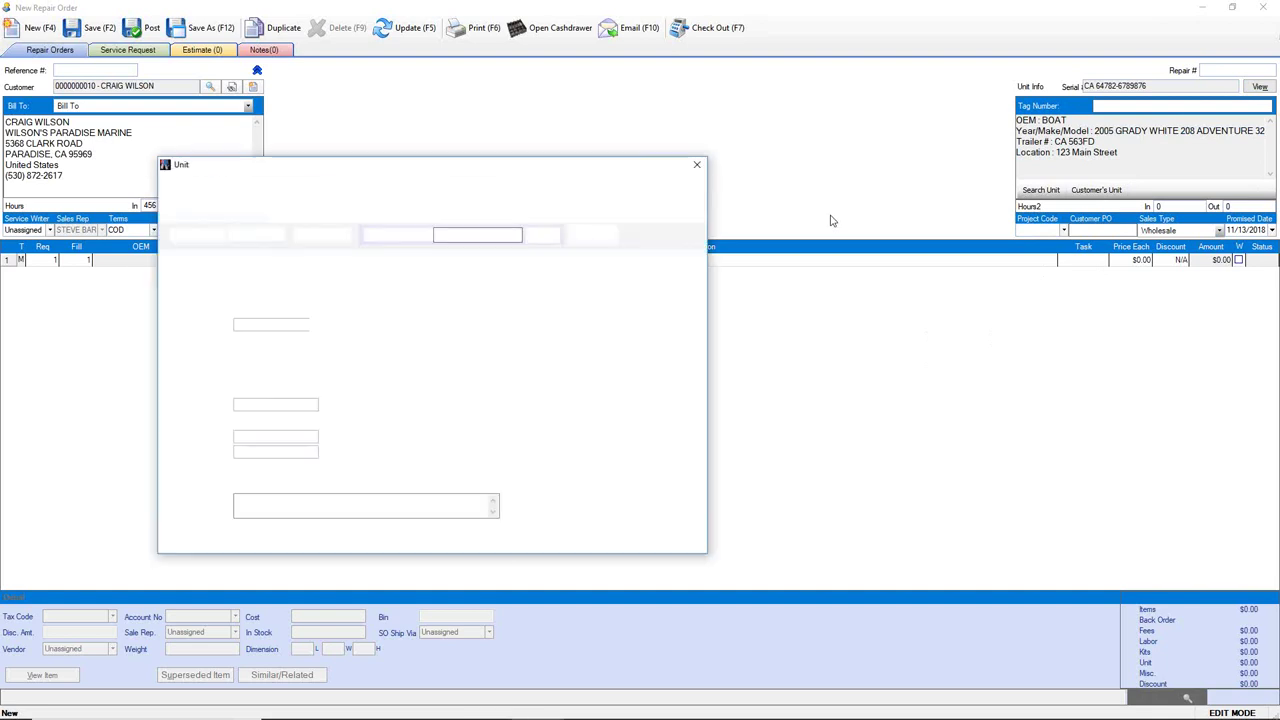
drag(501, 163, 725, 101)
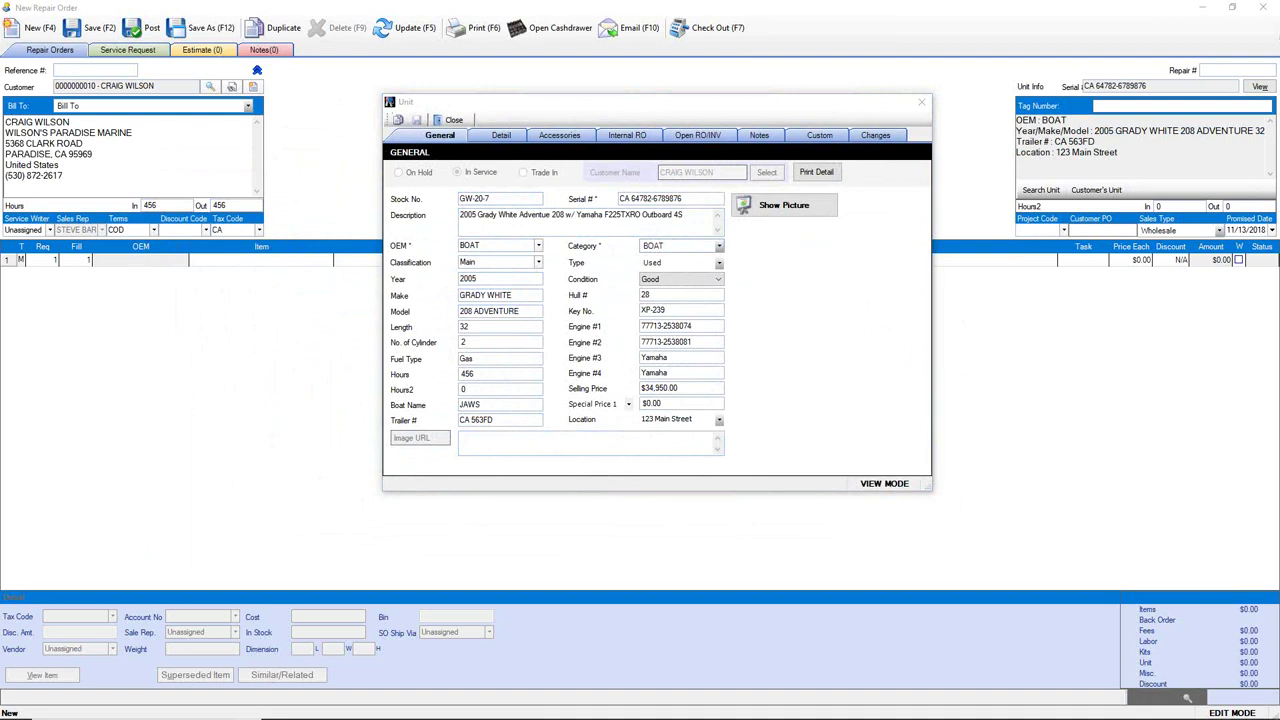
drag(557, 240, 560, 411)
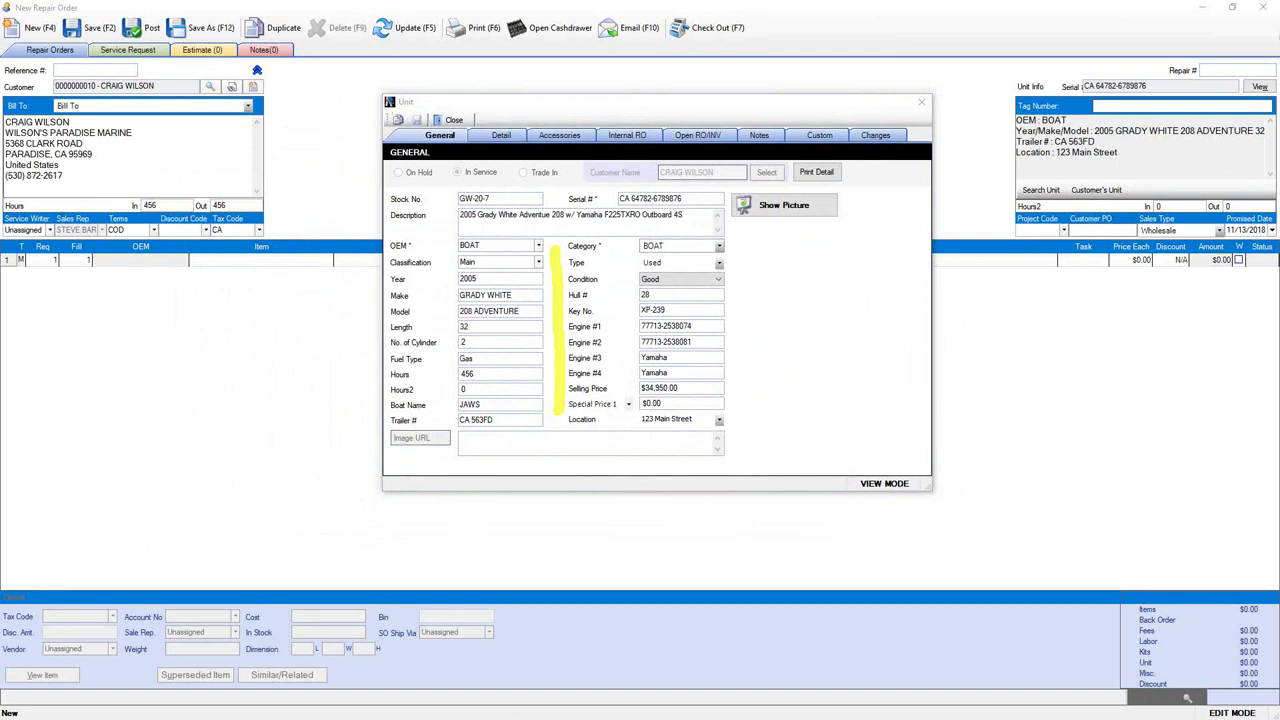
key(Escape)
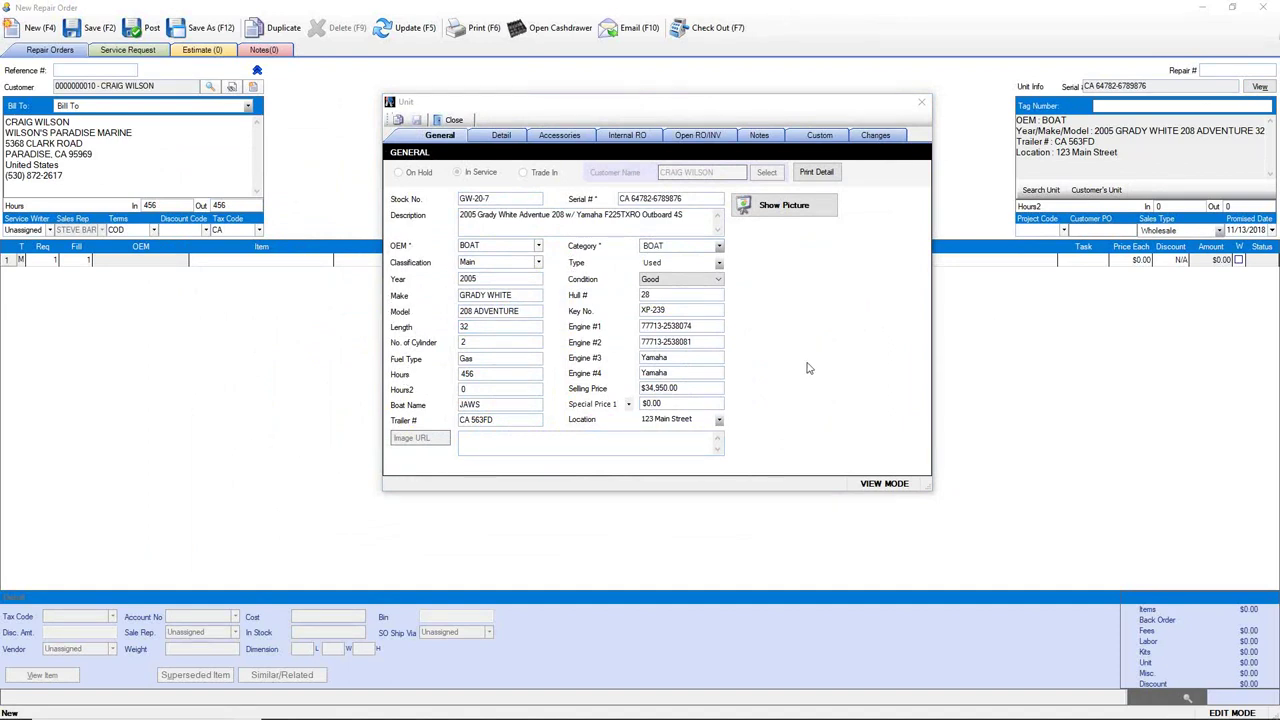
click(921, 103)
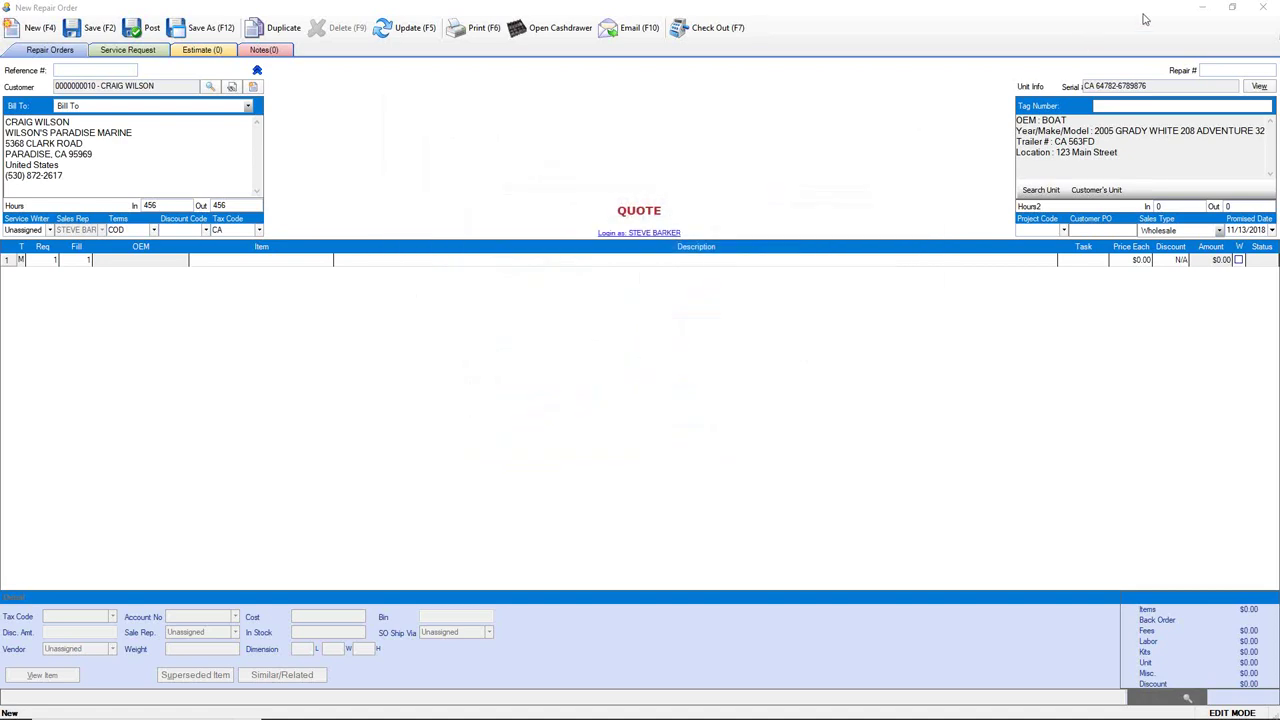
- Set the Inventory > Unit default field labels to OPE in Preferences
click(1203, 8)
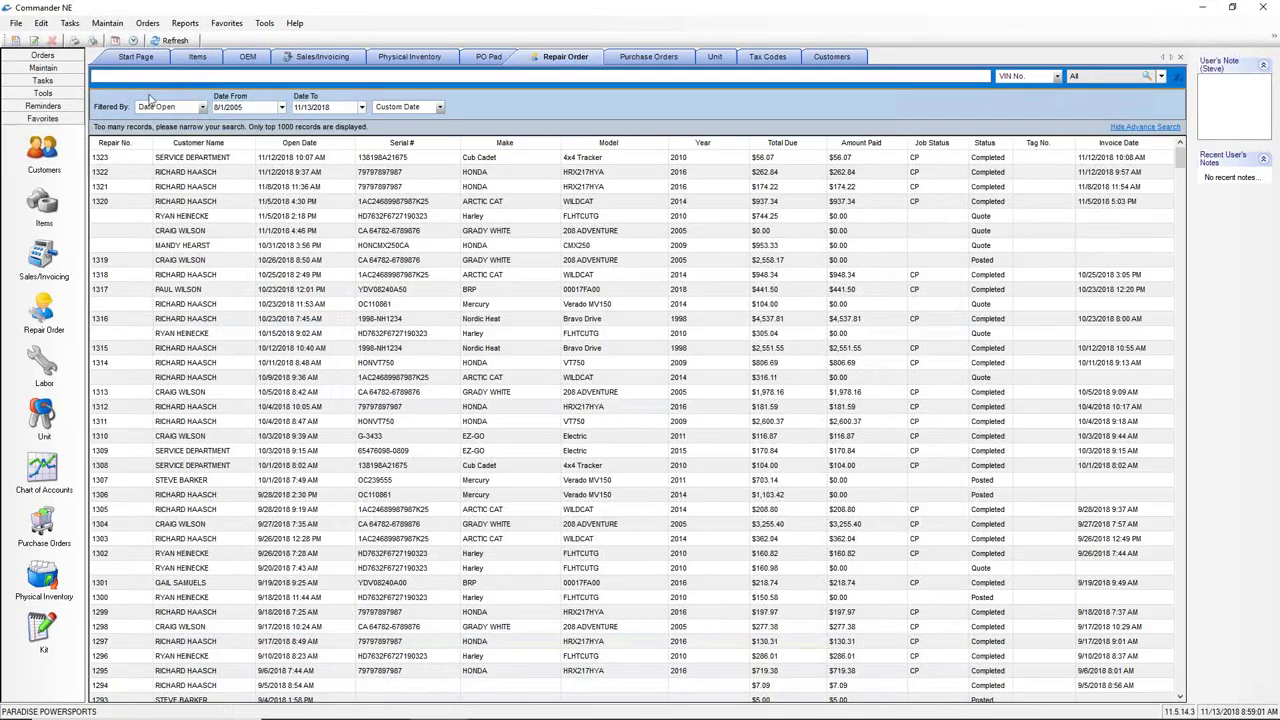
click(107, 23)
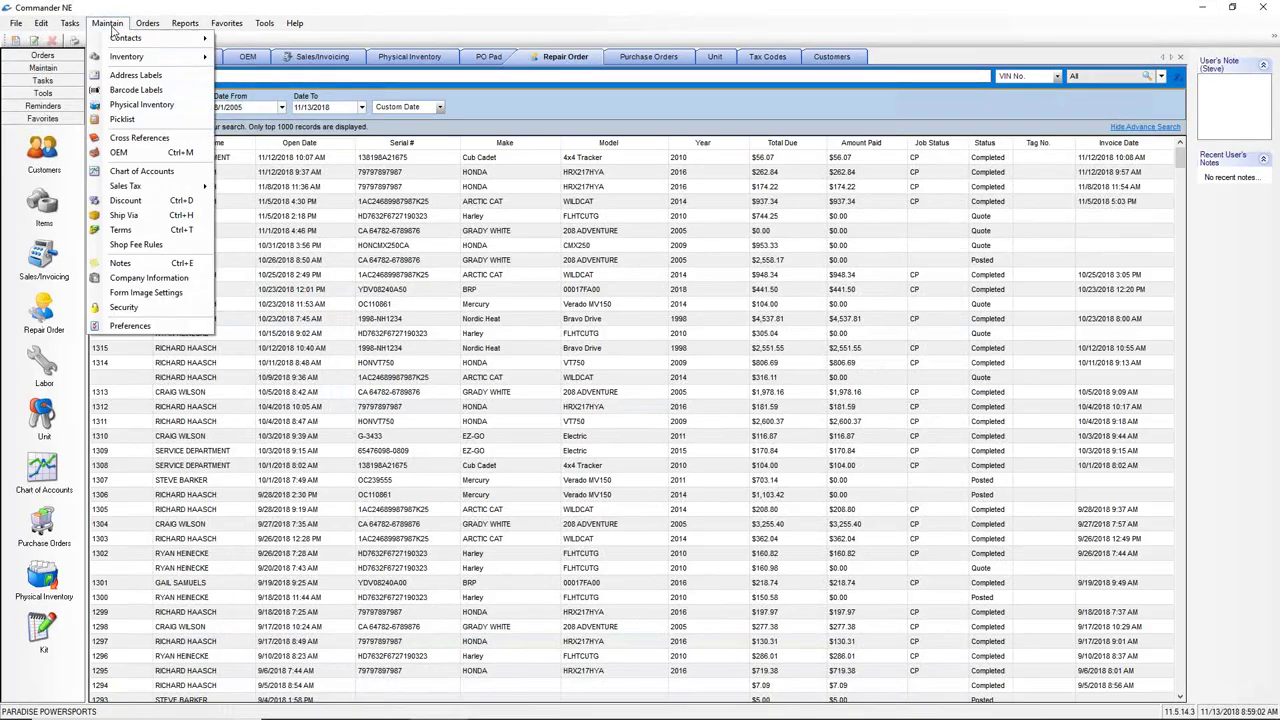
click(131, 325)
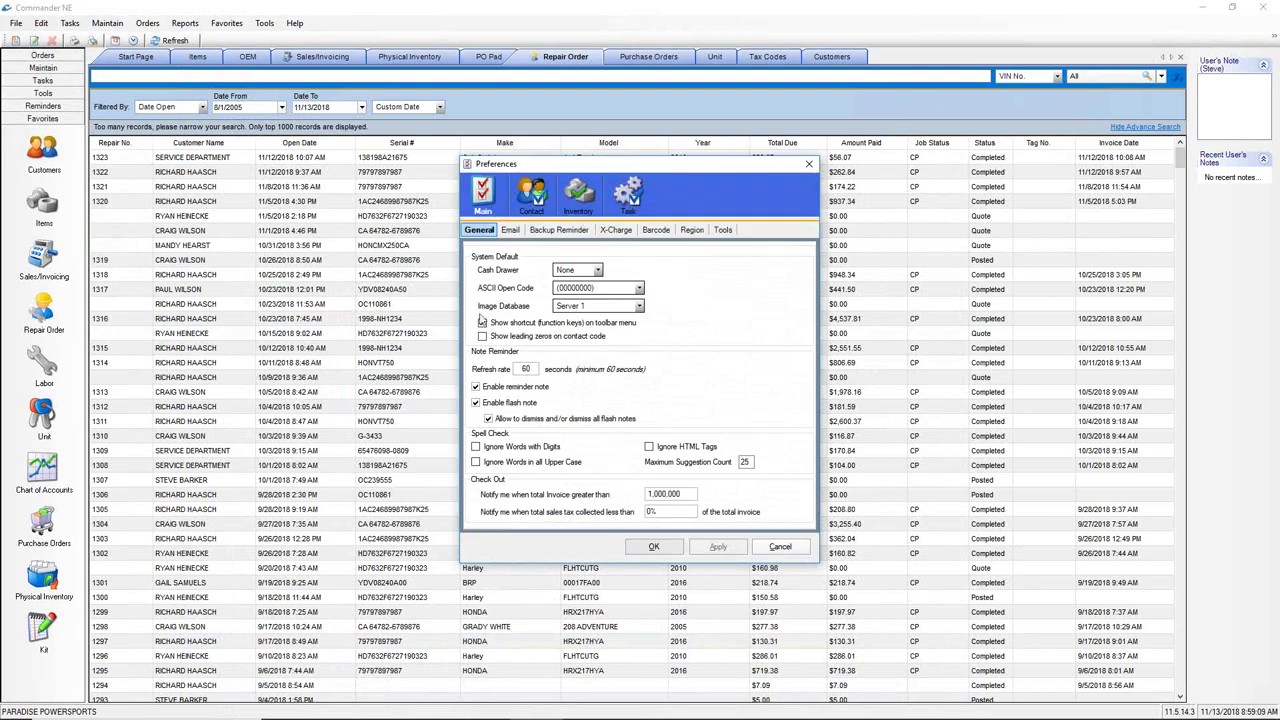
click(581, 200)
click(543, 231)
click(621, 274)
click(577, 313)
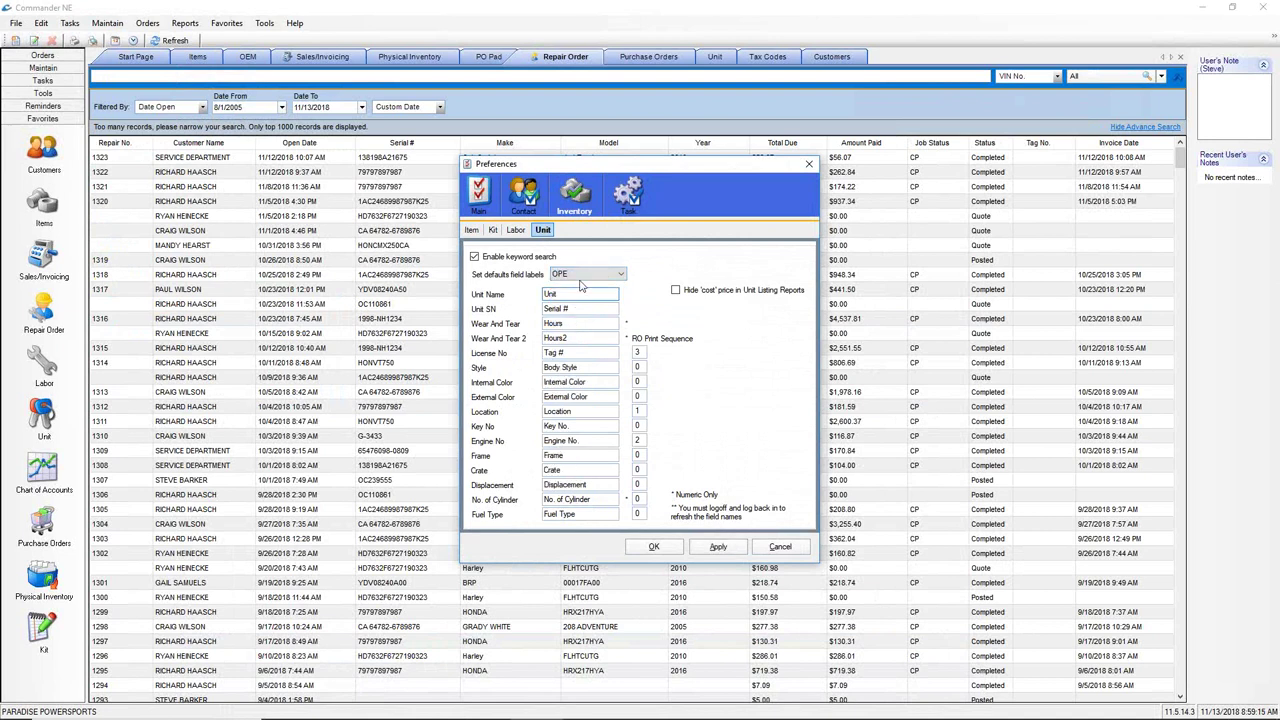
click(718, 547)
click(654, 548)
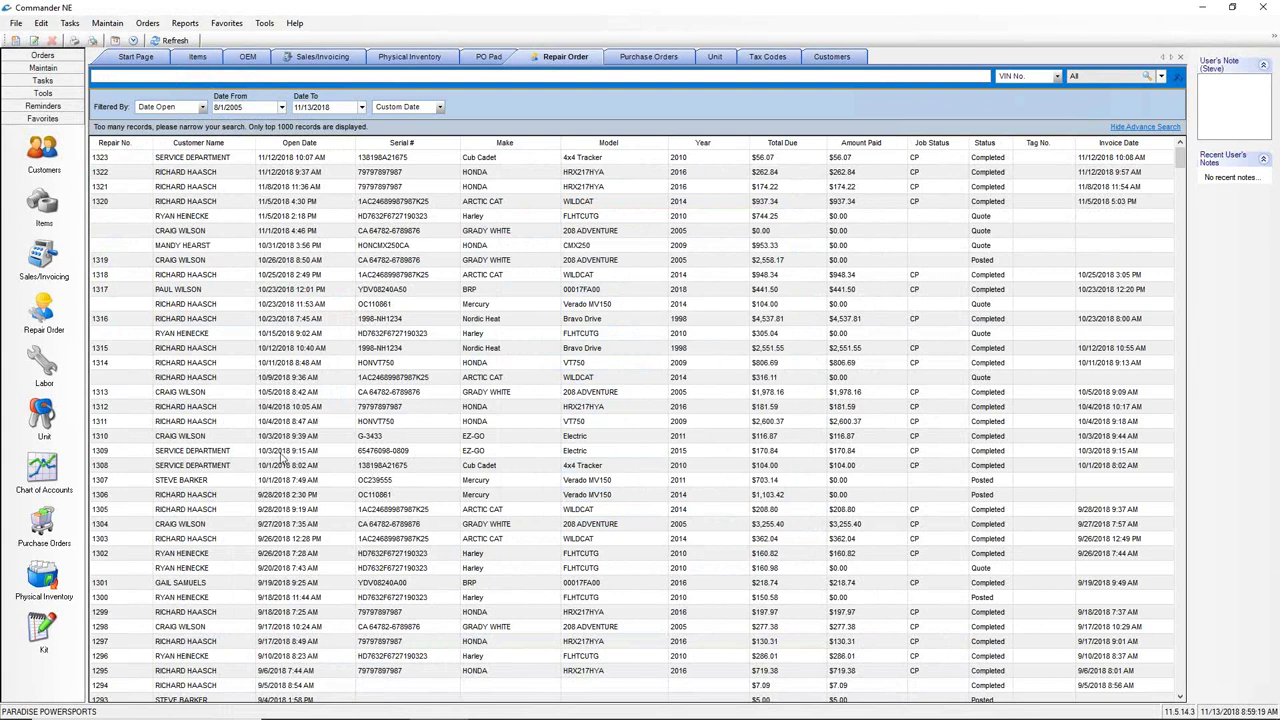
- Browse the unit records, then return to the repair order list
click(44, 415)
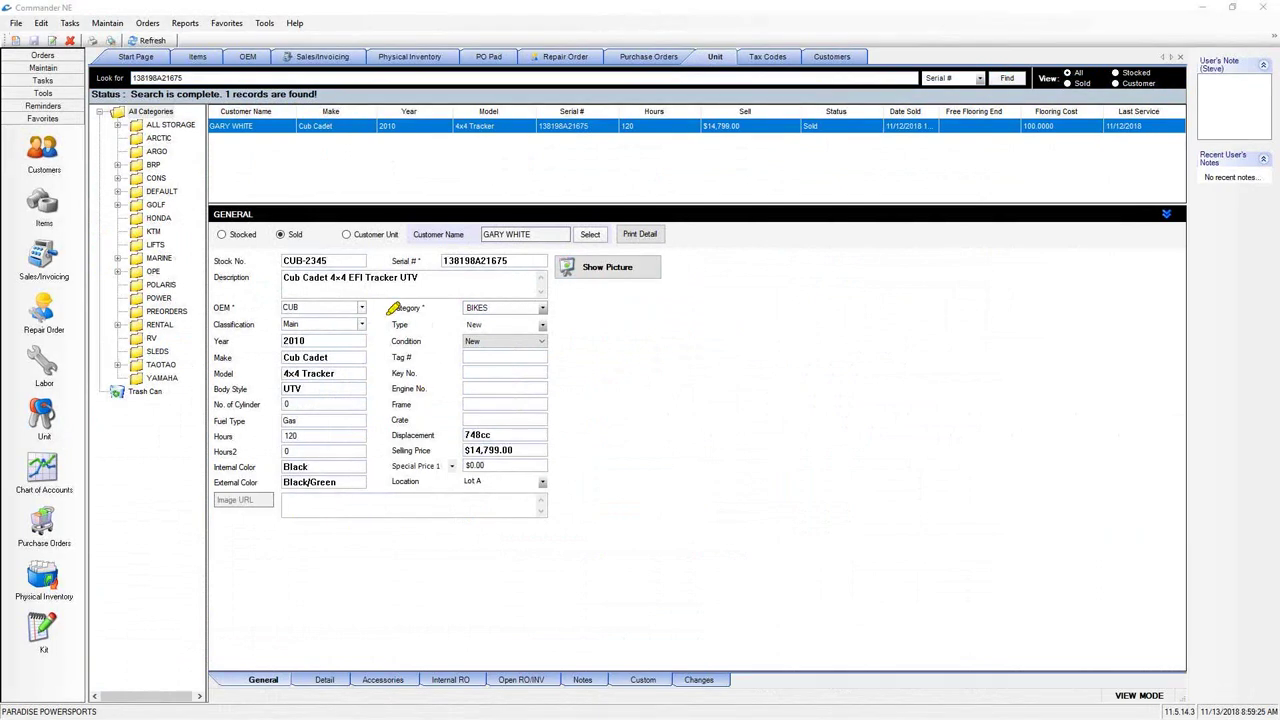
drag(390, 305, 380, 478)
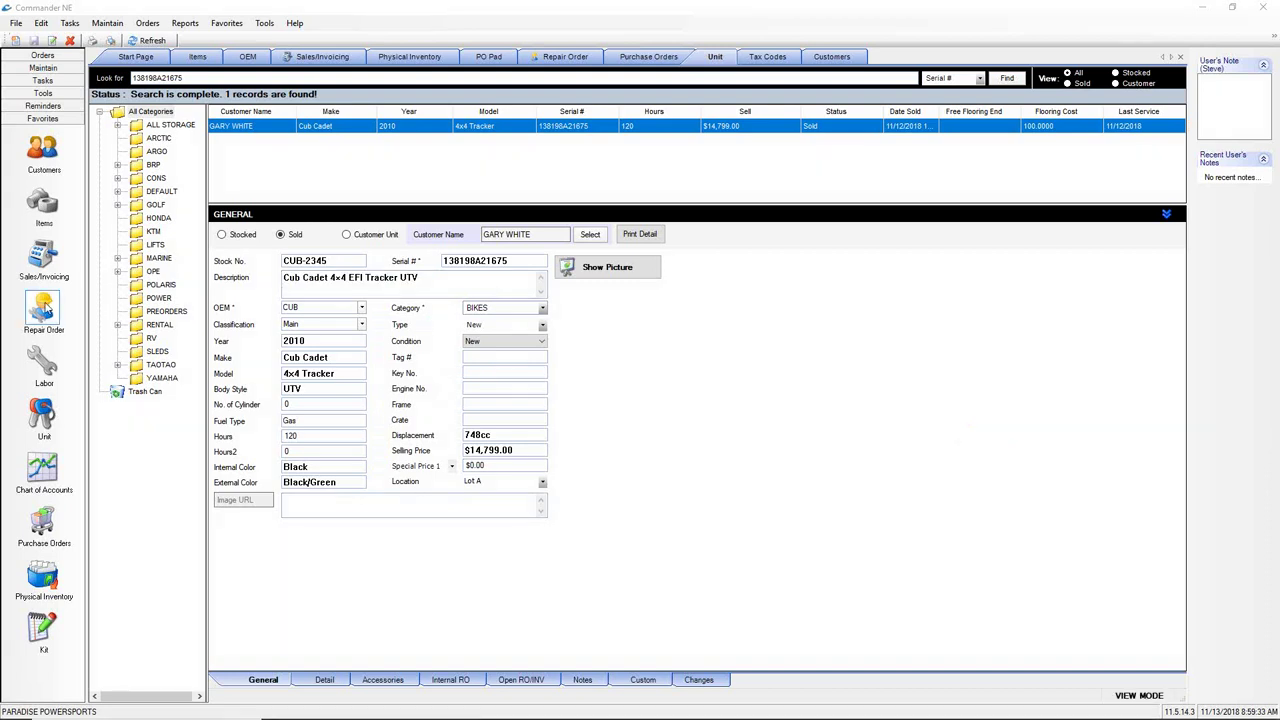
click(44, 310)
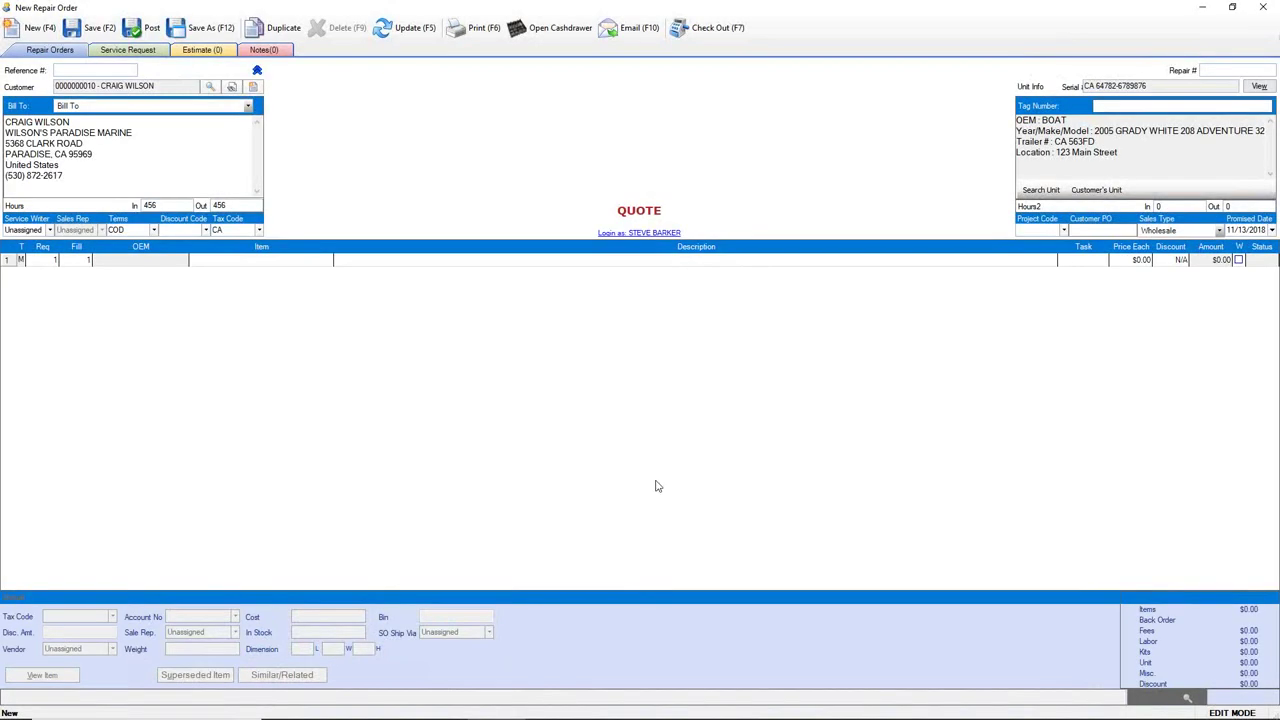
click(1259, 87)
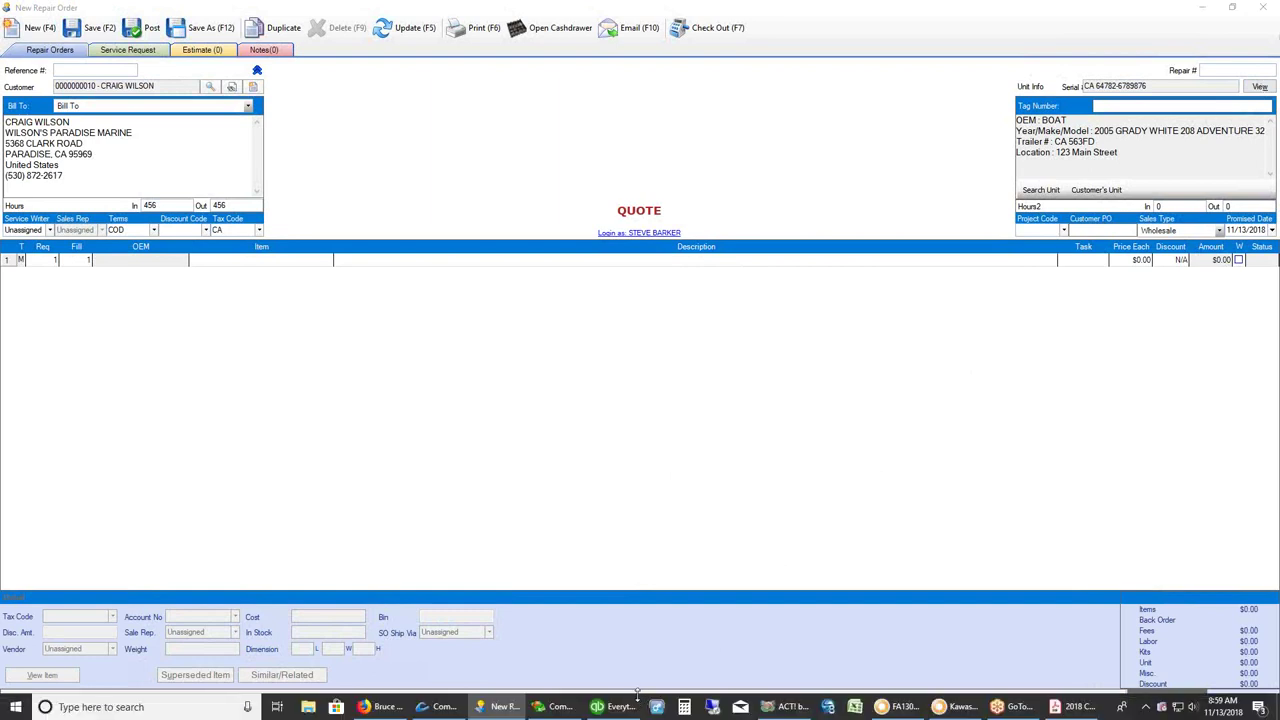
drag(466, 188, 598, 123)
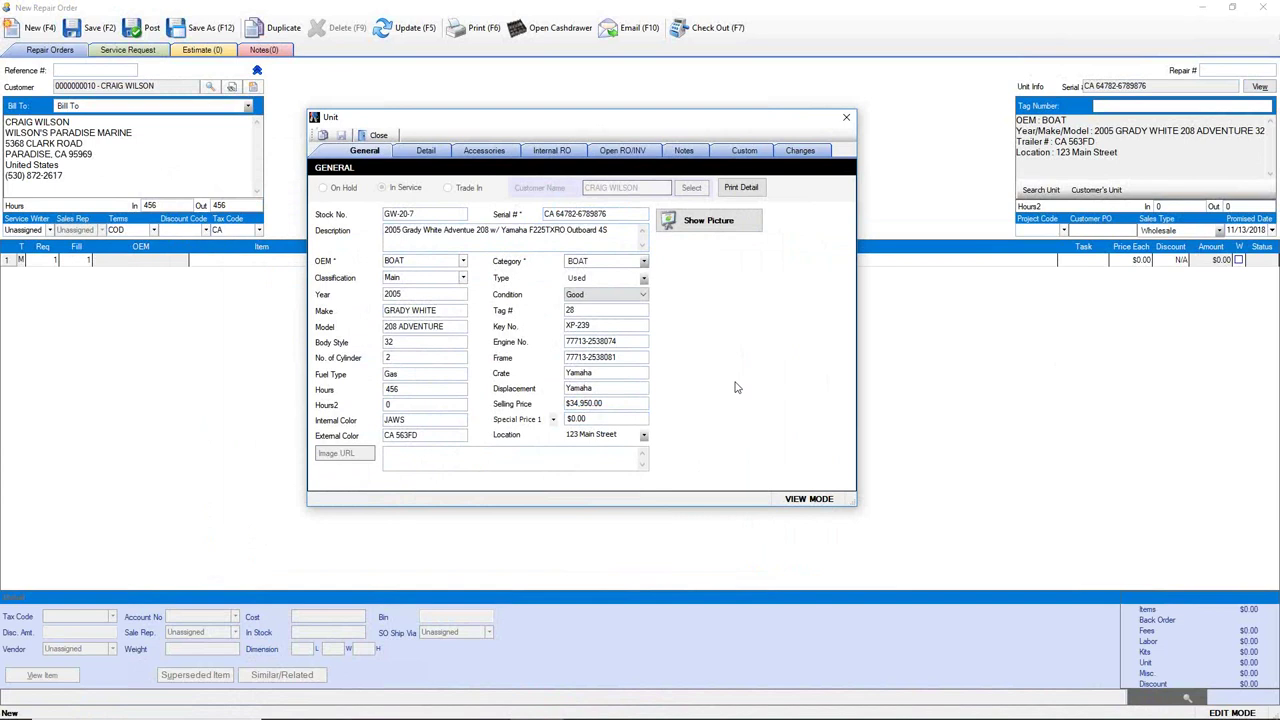
click(847, 119)
click(847, 119)
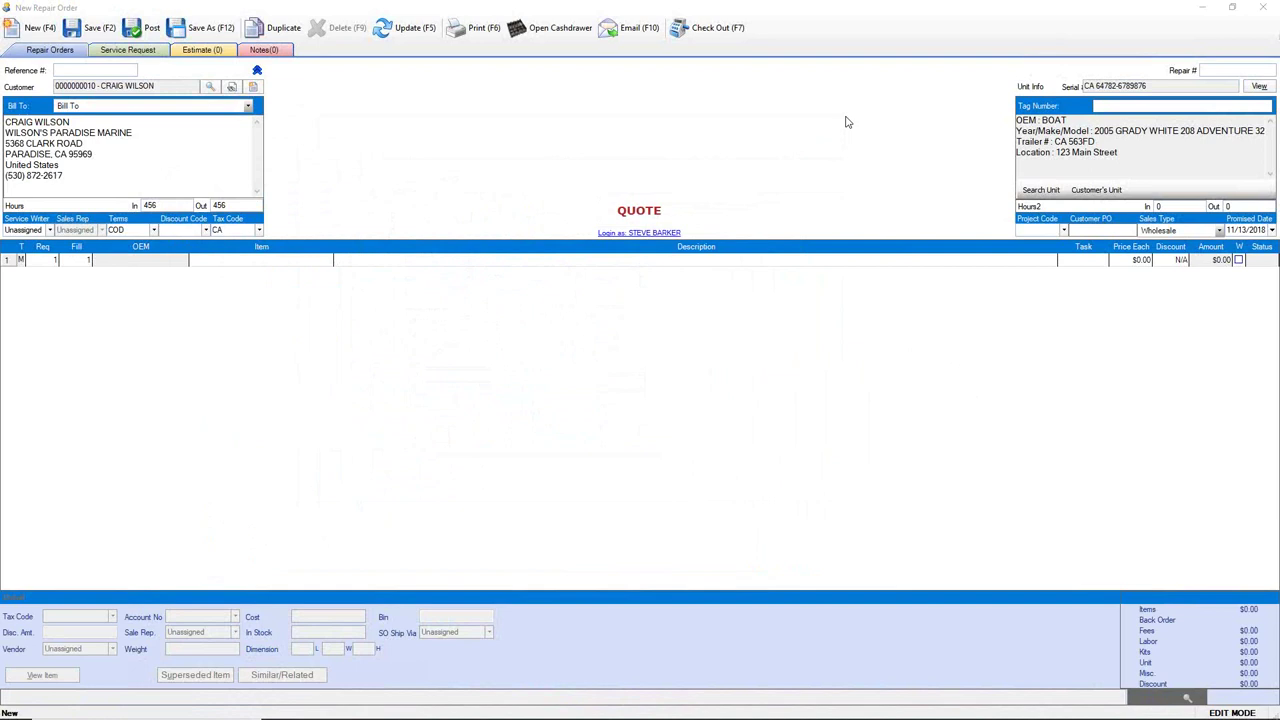
- Review the unit location and bill-to phone, then open and close the boat's unit details
drag(1123, 155, 1016, 153)
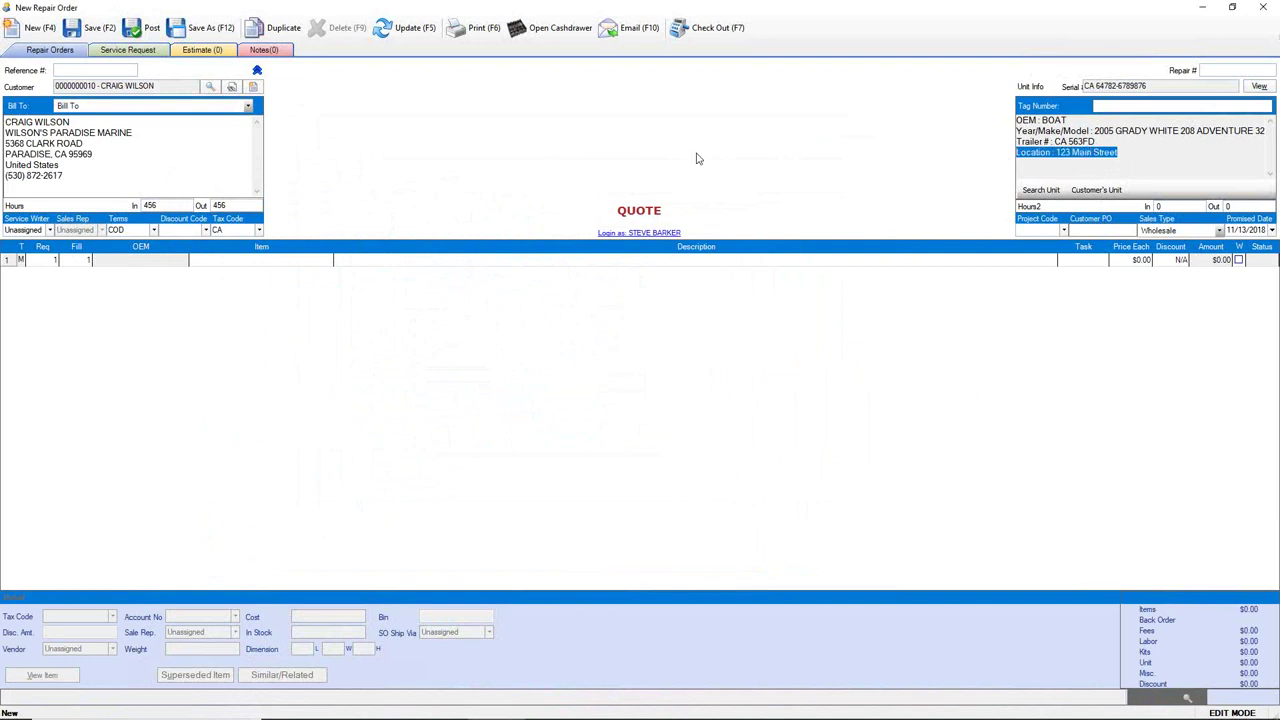
drag(73, 178, 3, 133)
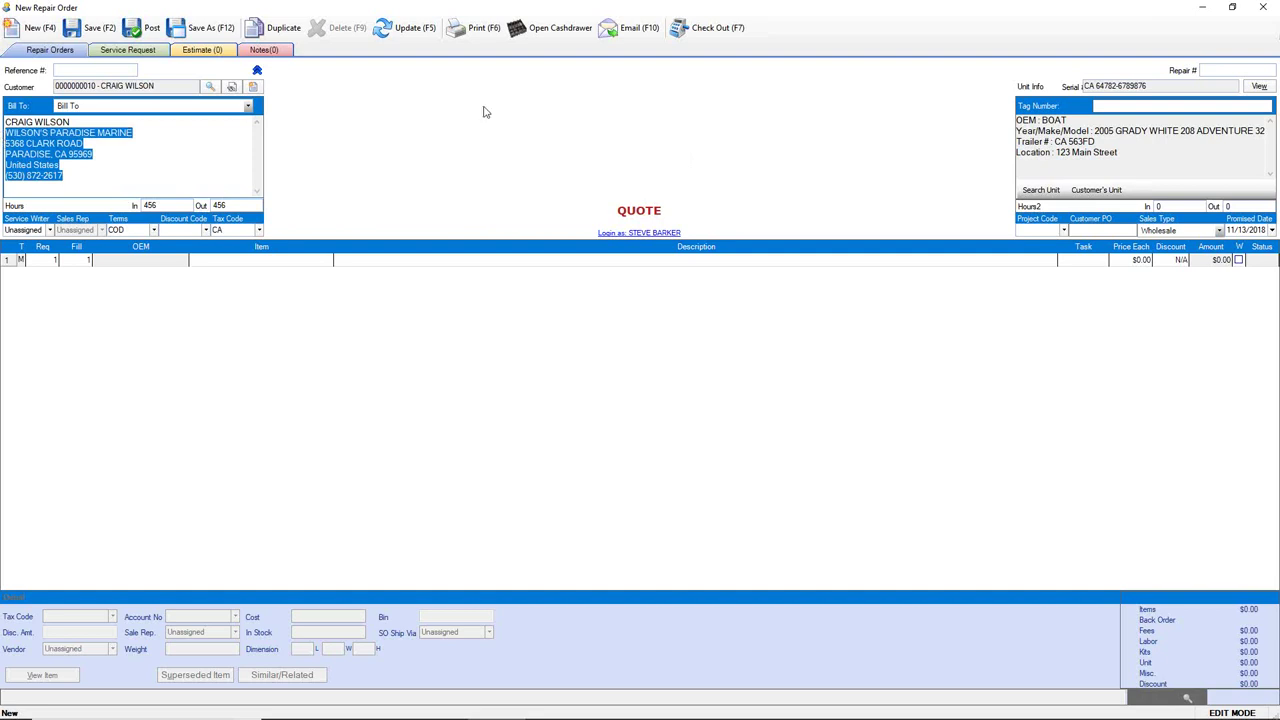
click(1262, 88)
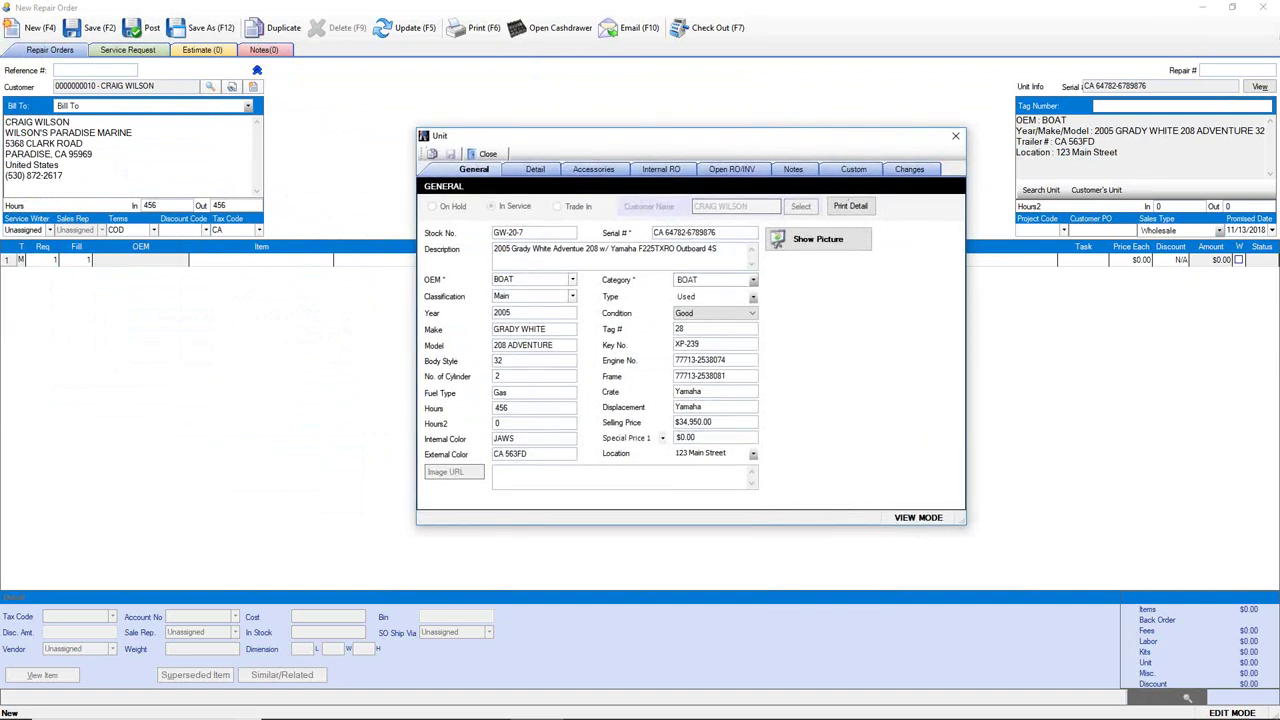
drag(596, 461, 775, 459)
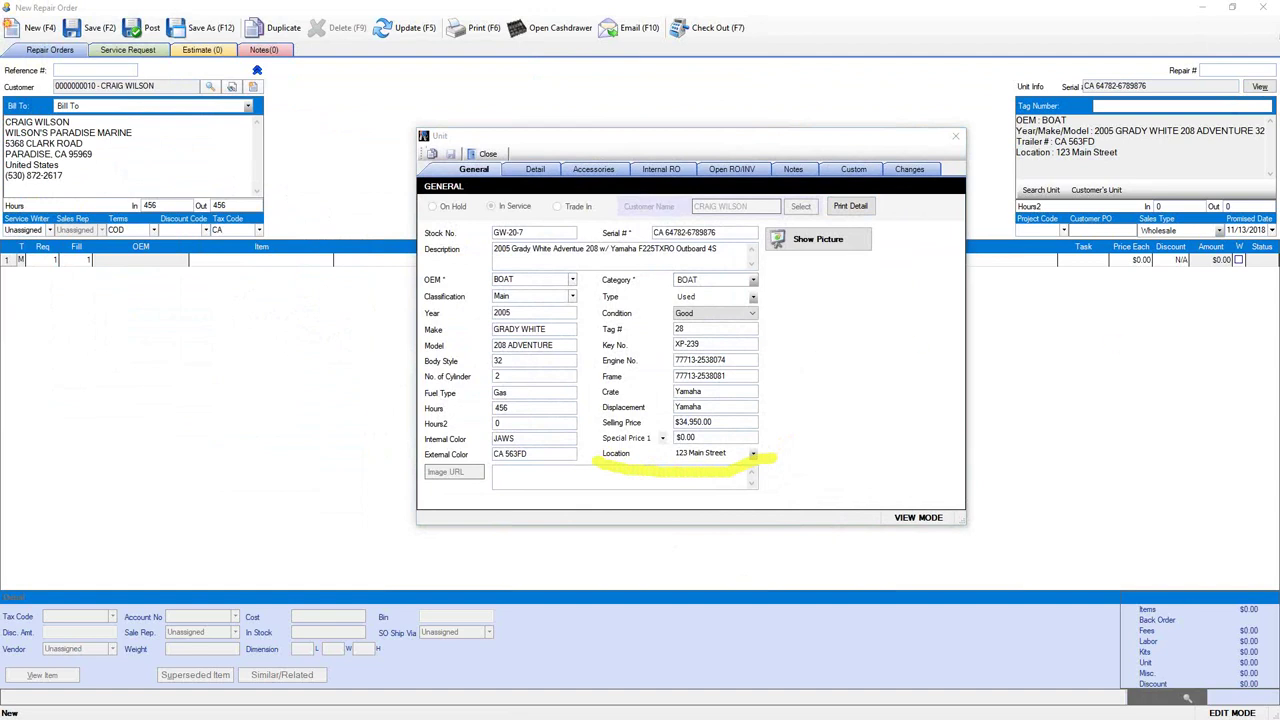
key(Escape)
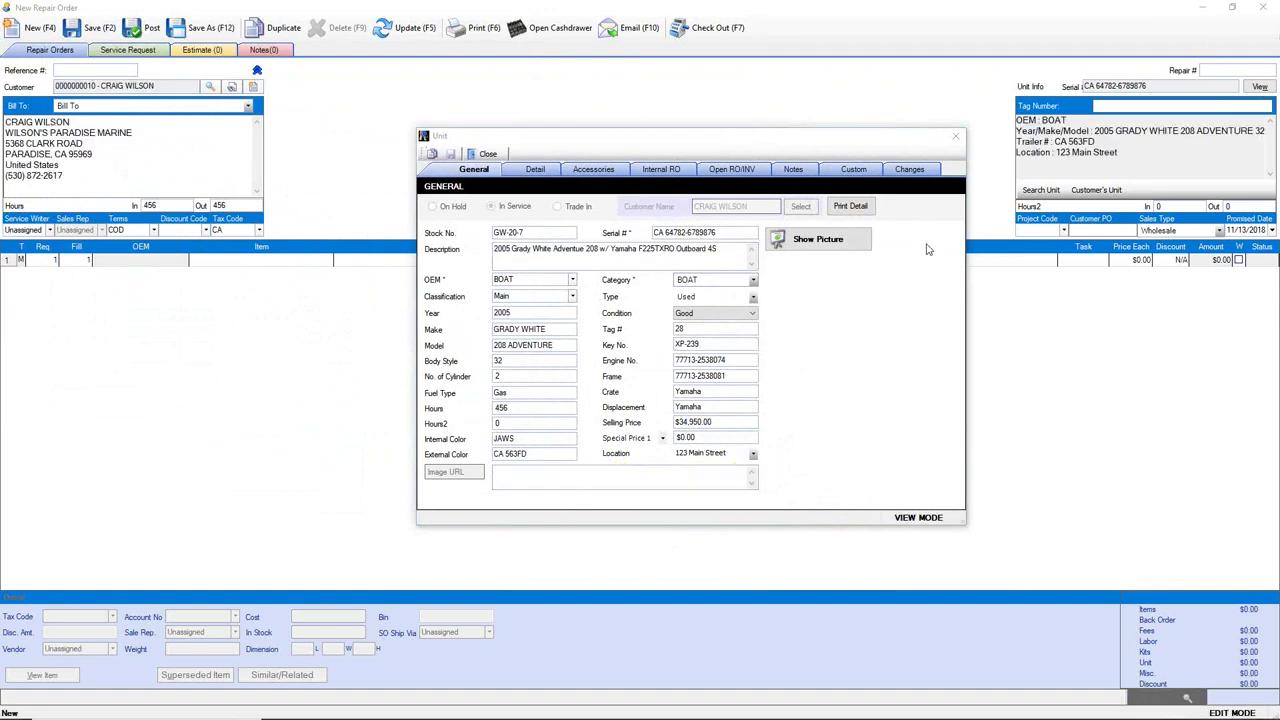
click(955, 136)
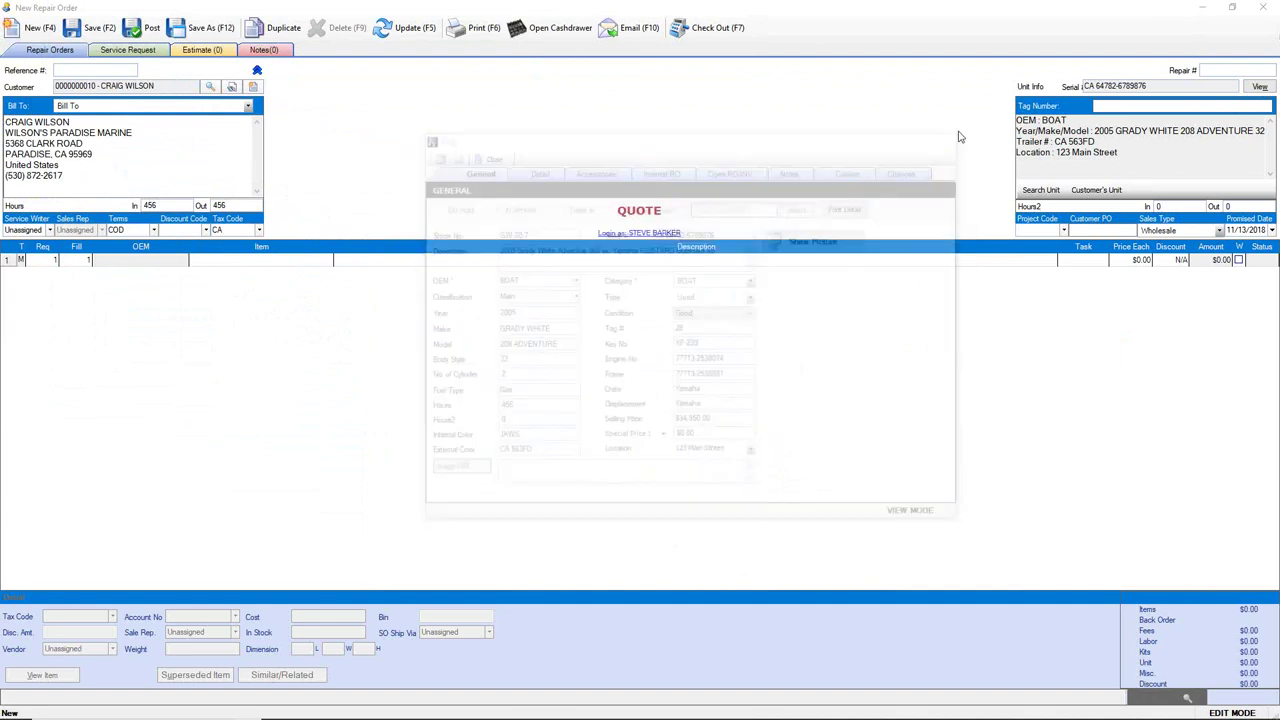
- Highlight the unit information and bill-to address, then go to the Service Request page
click(1134, 150)
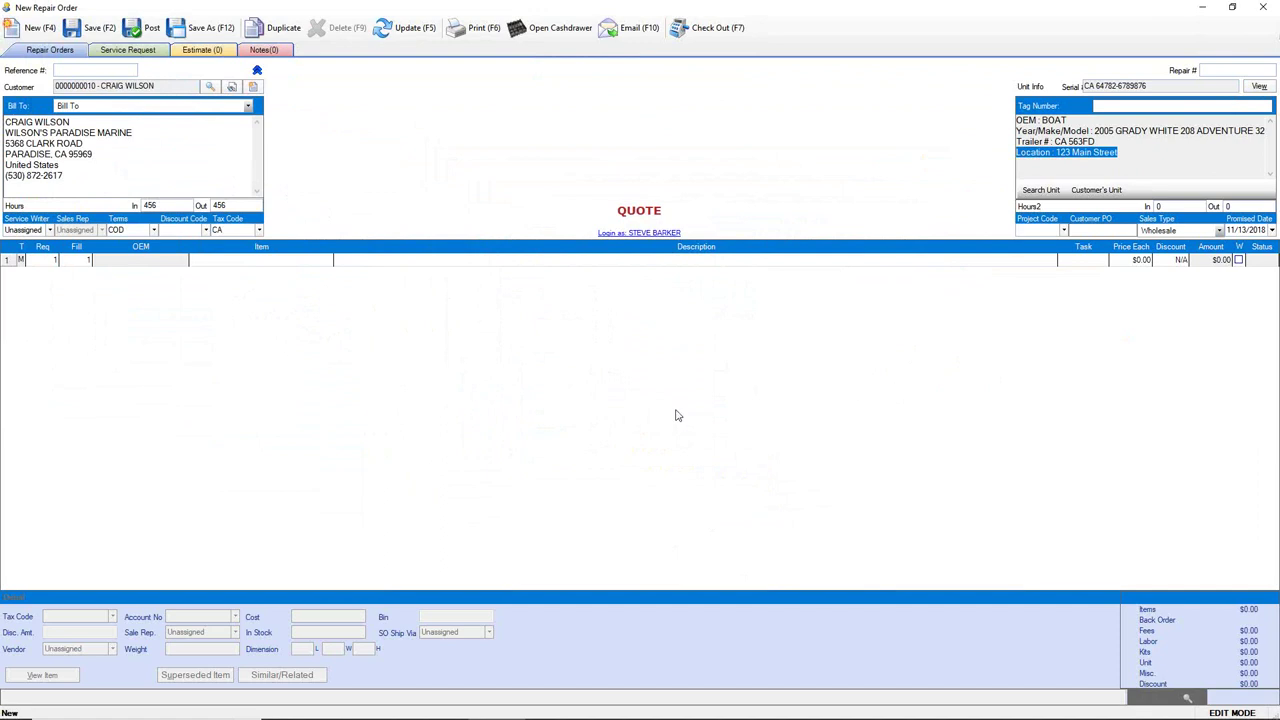
drag(83, 177, 2, 121)
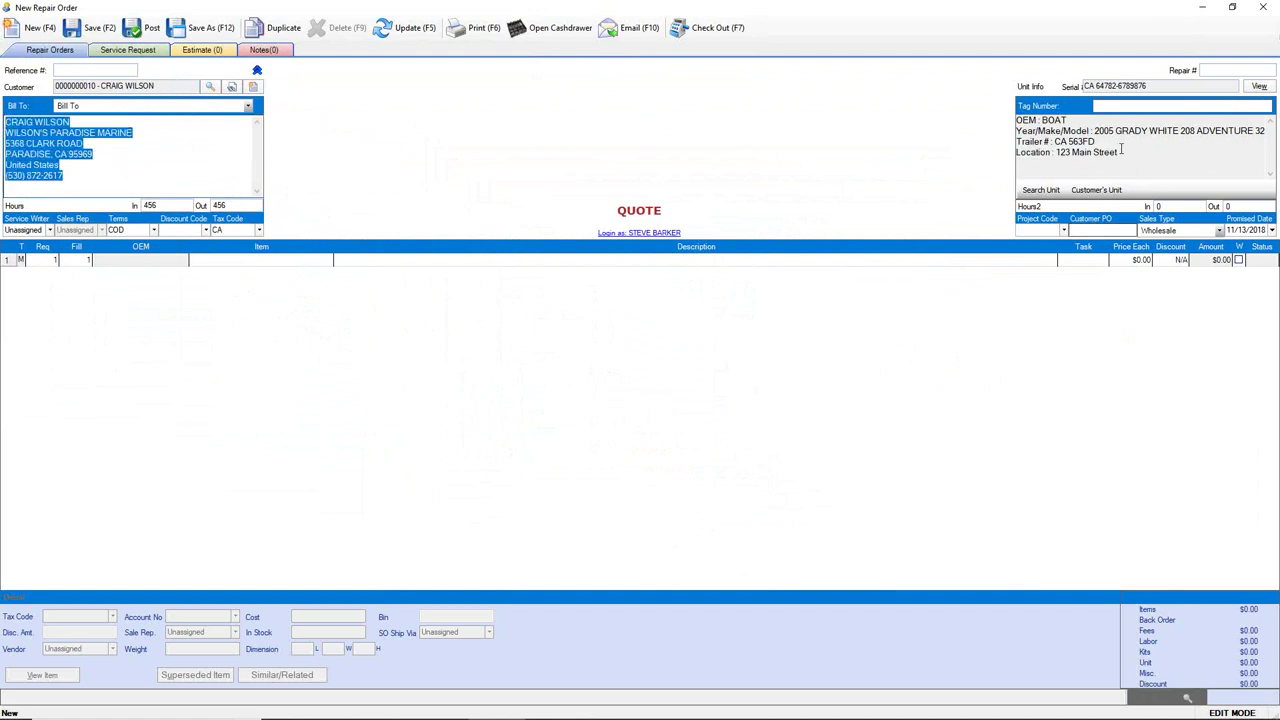
drag(1118, 152, 993, 122)
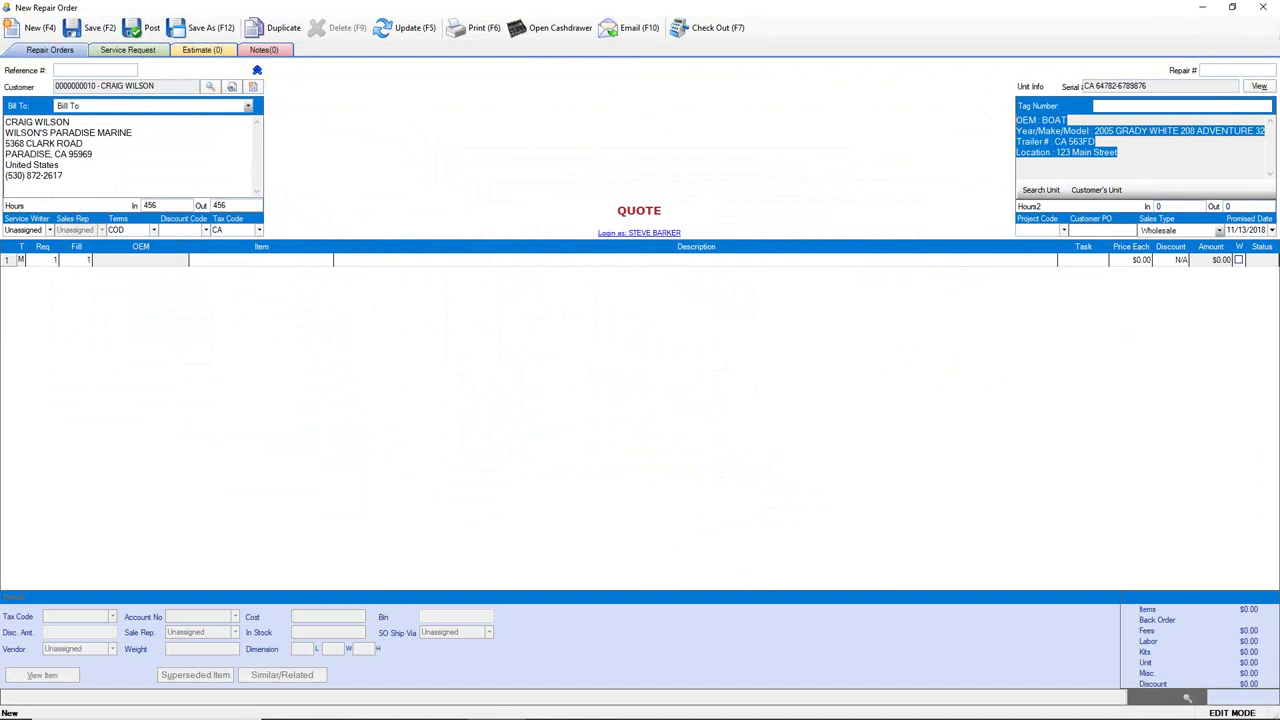
drag(1096, 105, 1140, 105)
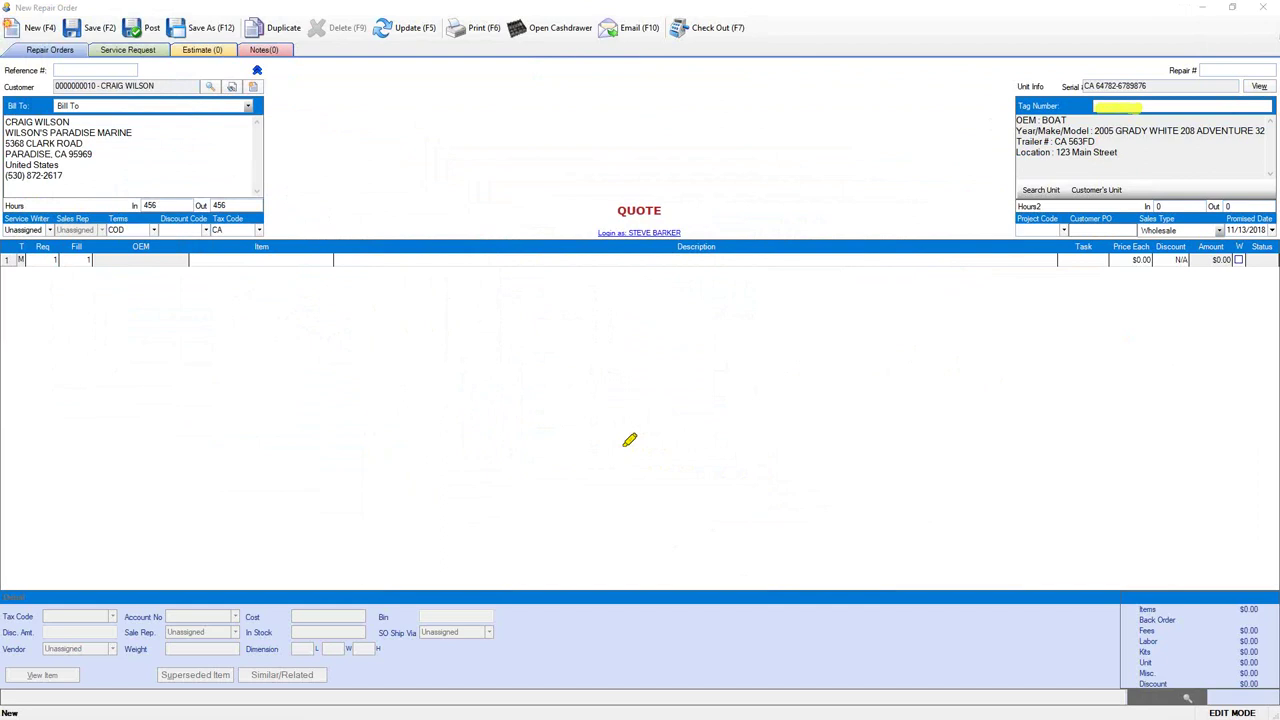
key(Escape)
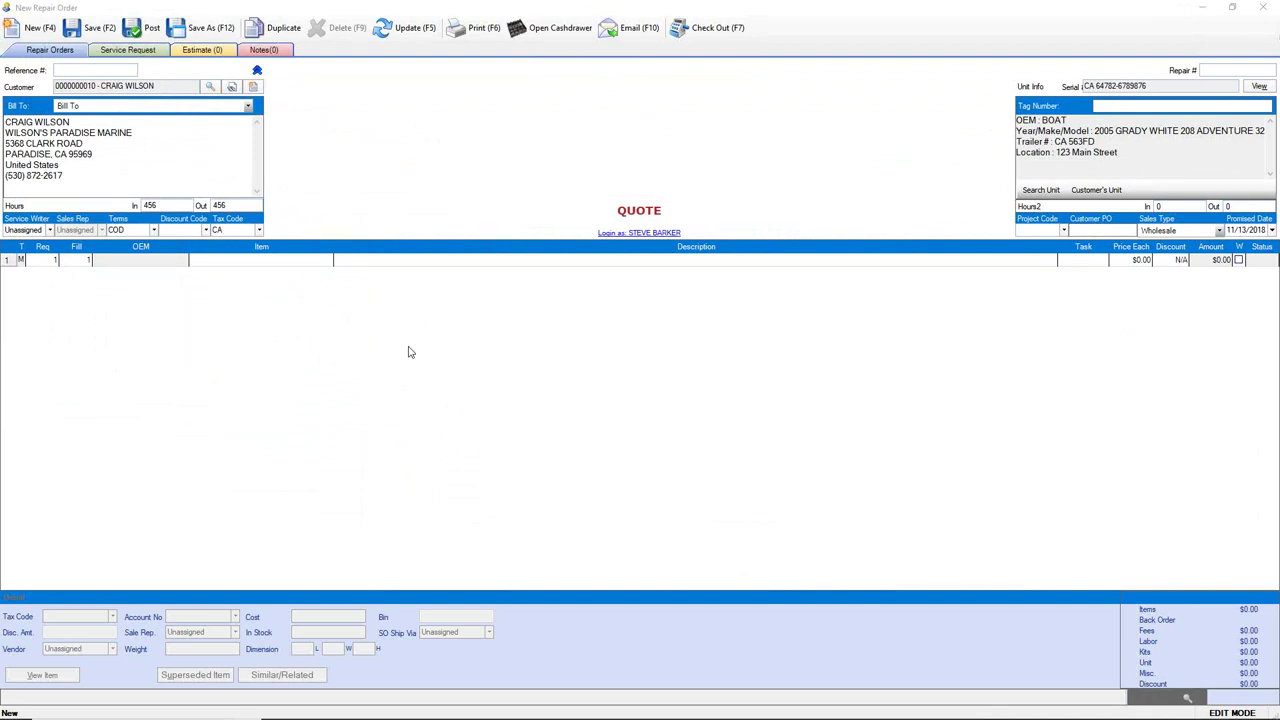
click(117, 55)
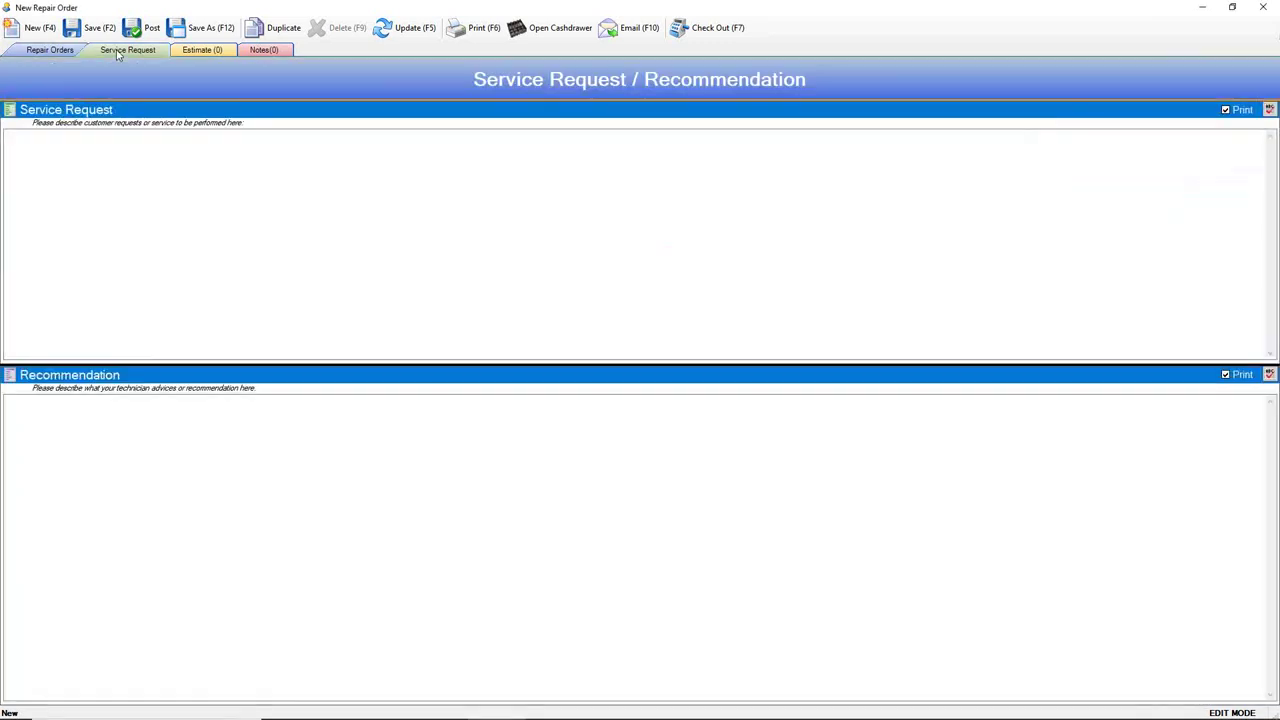
click(25, 147)
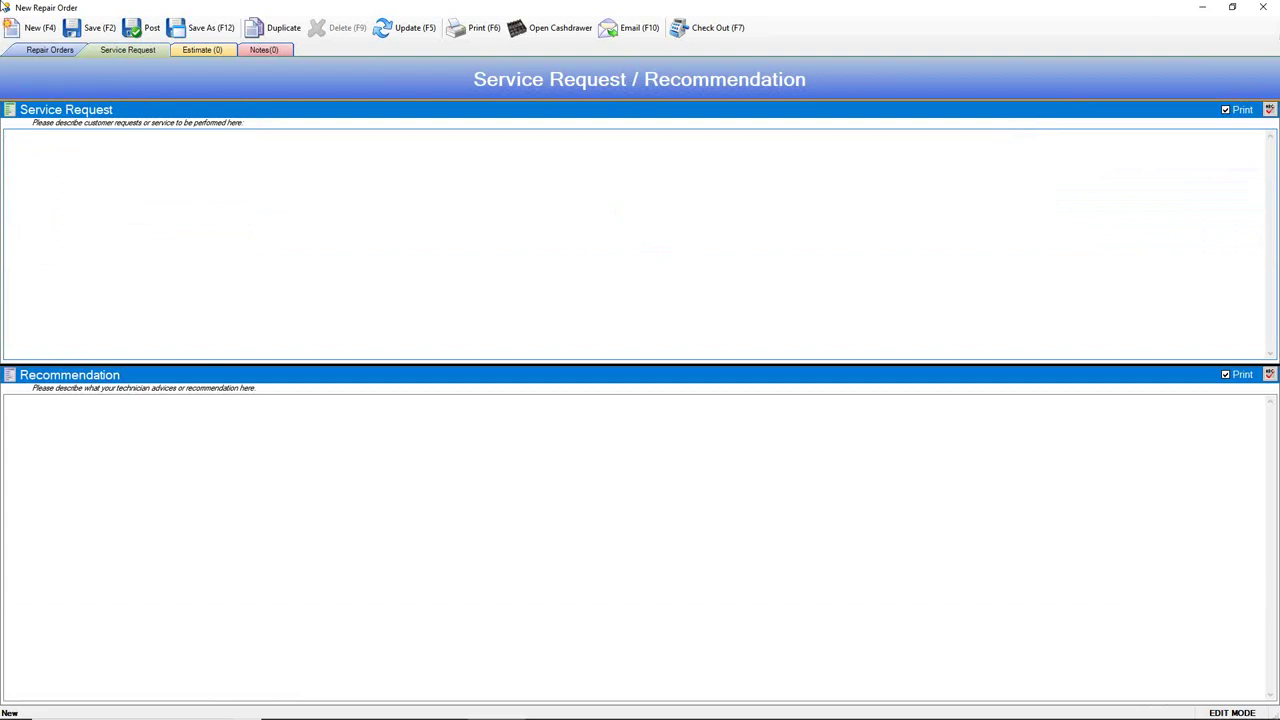
text(NEW)
text( IMPELLER )
text(SHARPEN)
text( BLADES)
key(Return)
text(WILL NOT START)
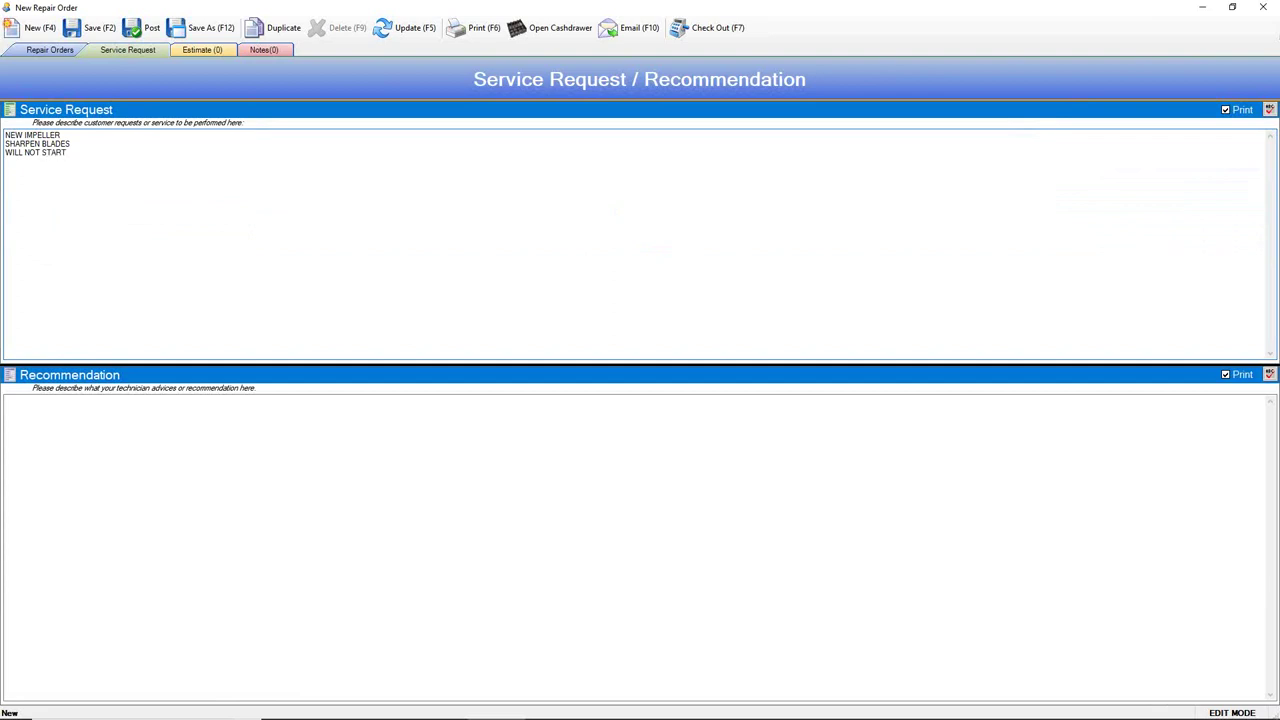
key(ctrl+a)
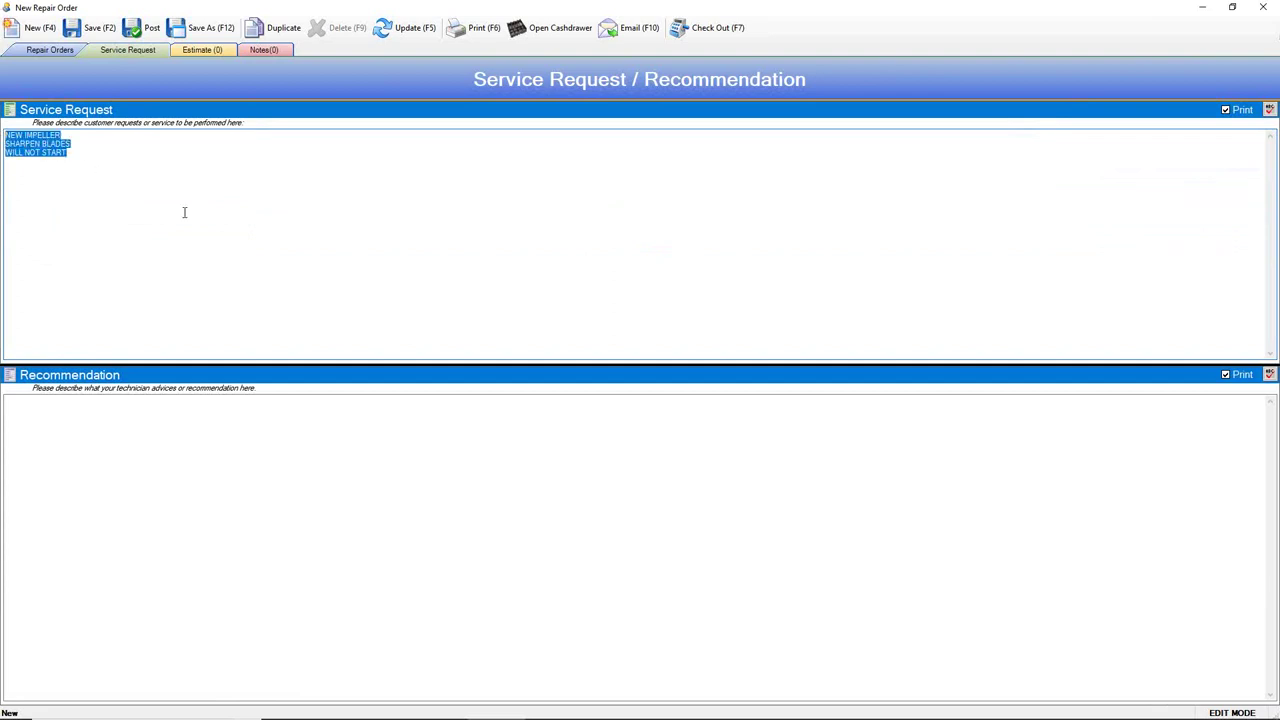
click(93, 27)
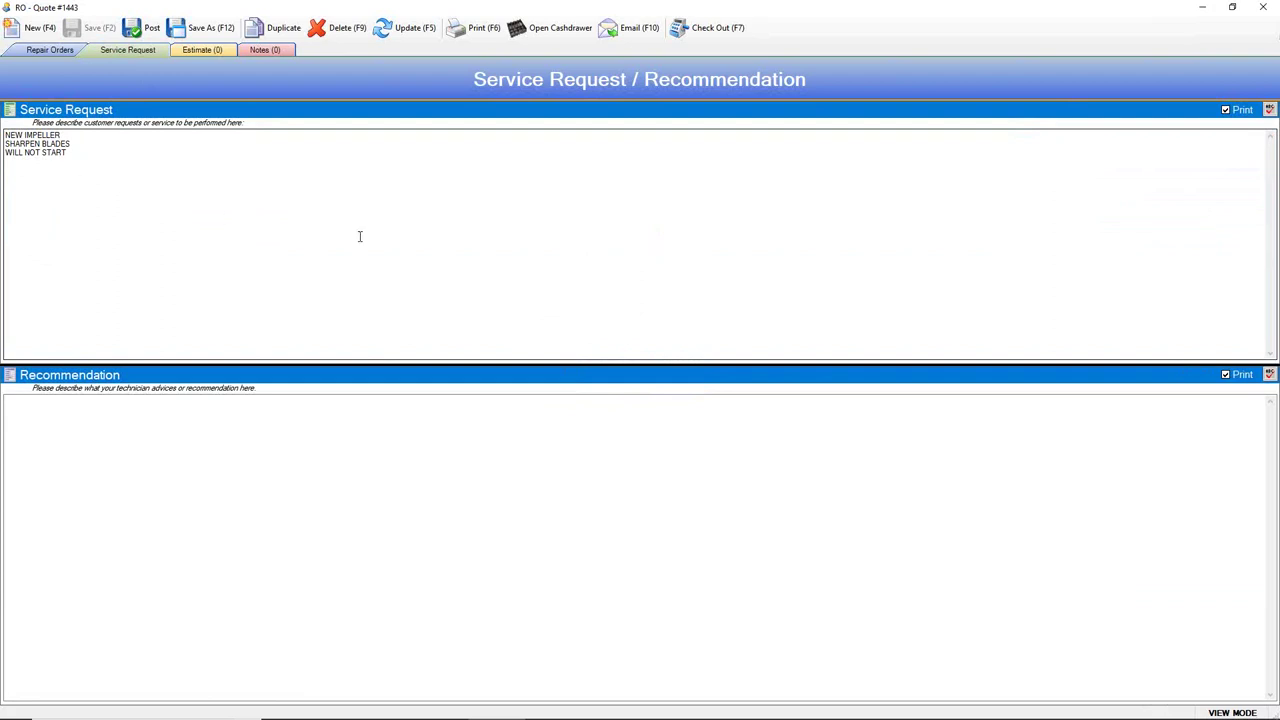
drag(69, 151, 3, 130)
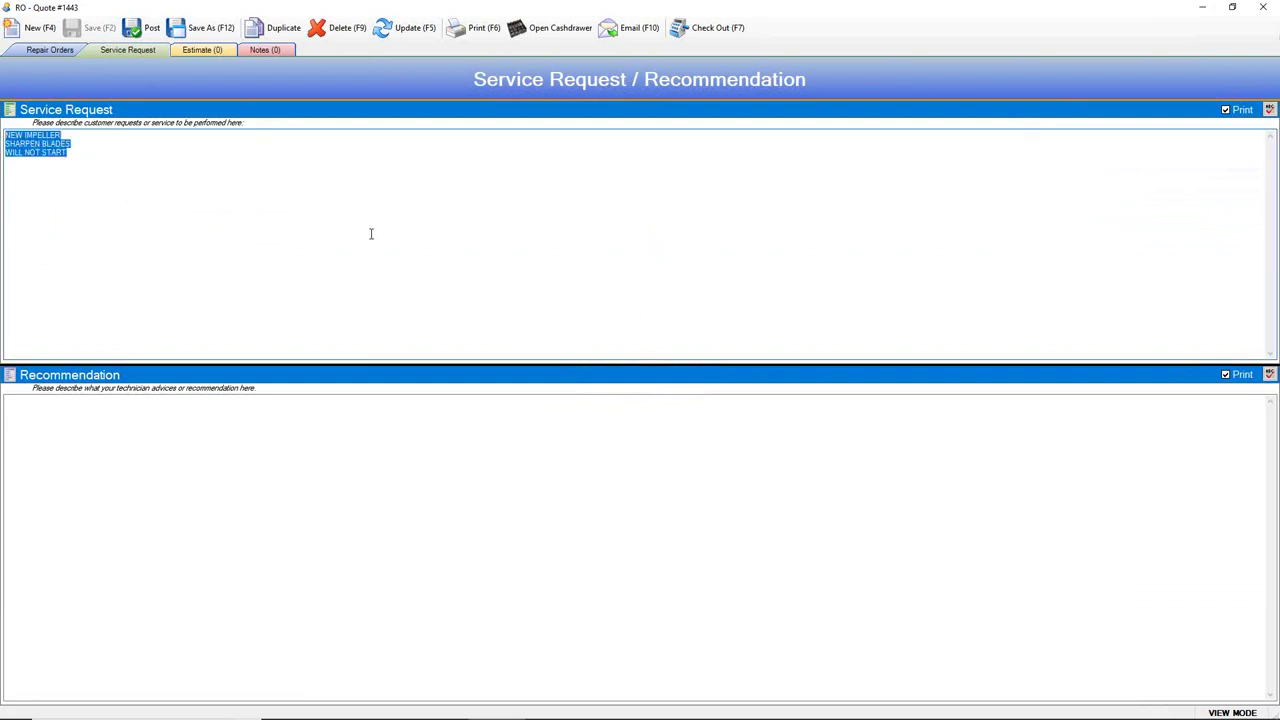
click(77, 152)
key(Up)
key(Up)
key(Home)
key(Return)
key(Return)
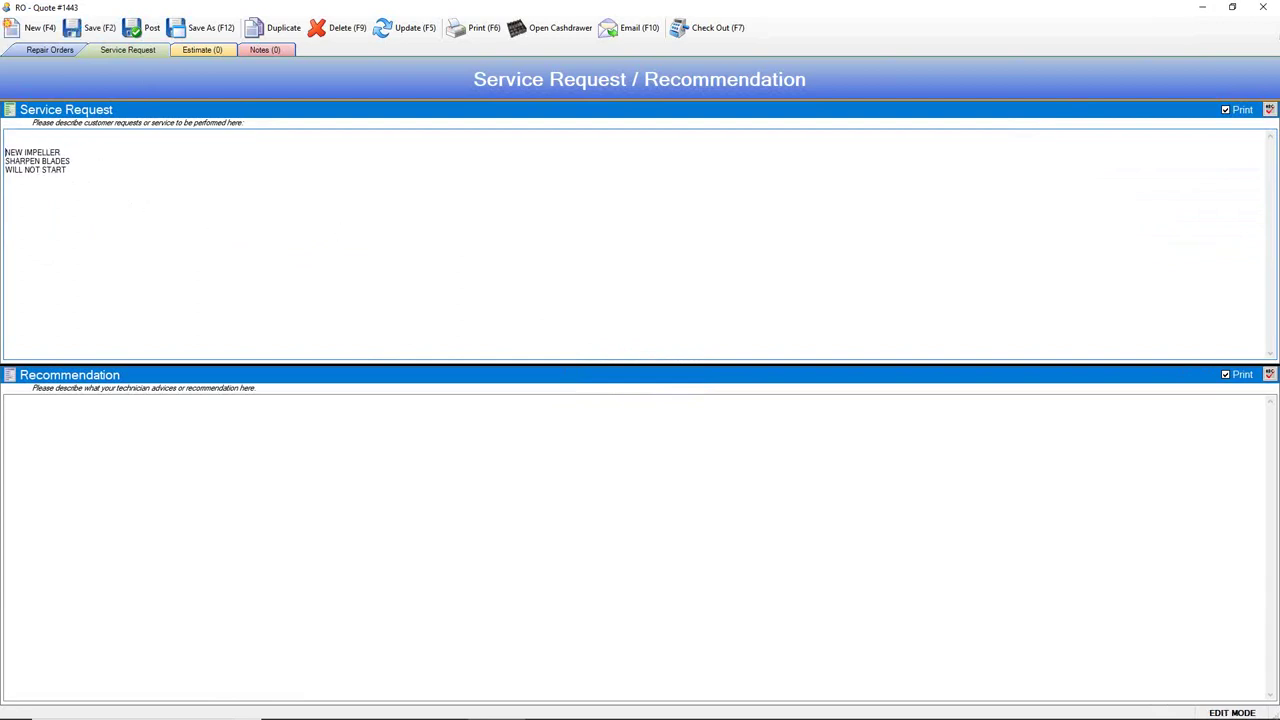
key(Up)
key(Up)
text(GATE CODE #12343)
key(Return)
text(AD)
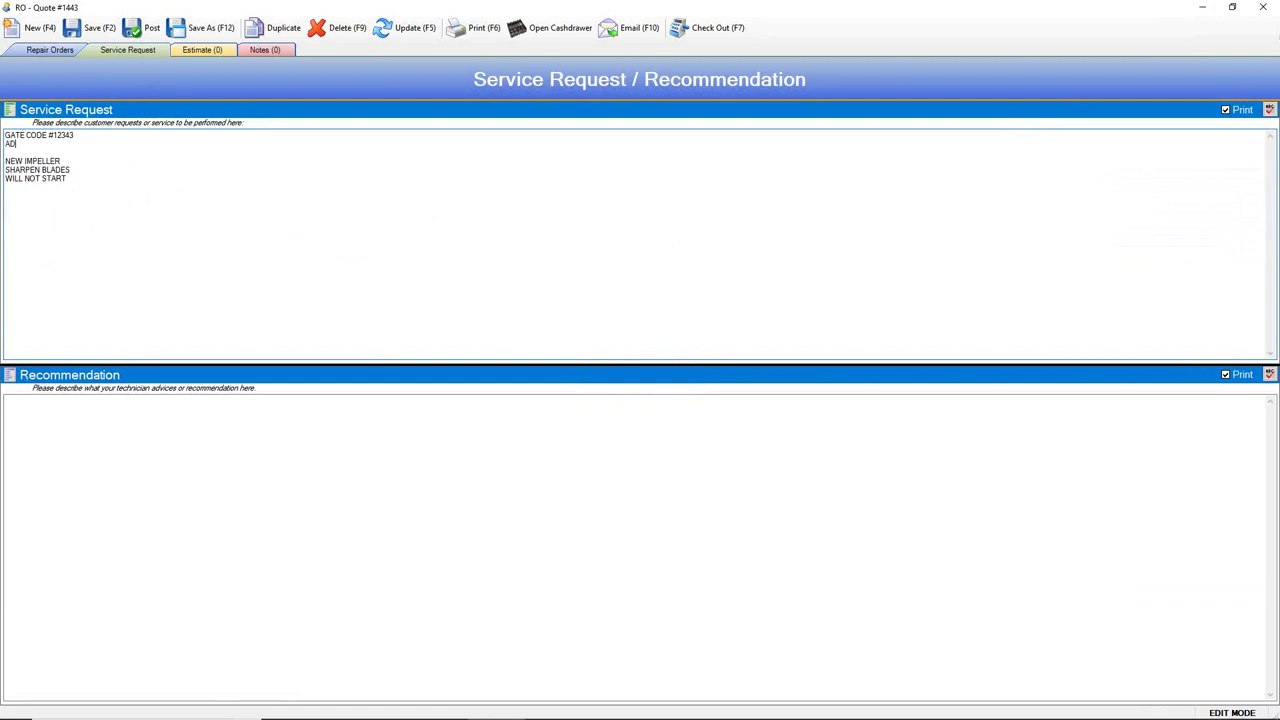
text(DRESS FOR LOCATION)
click(90, 28)
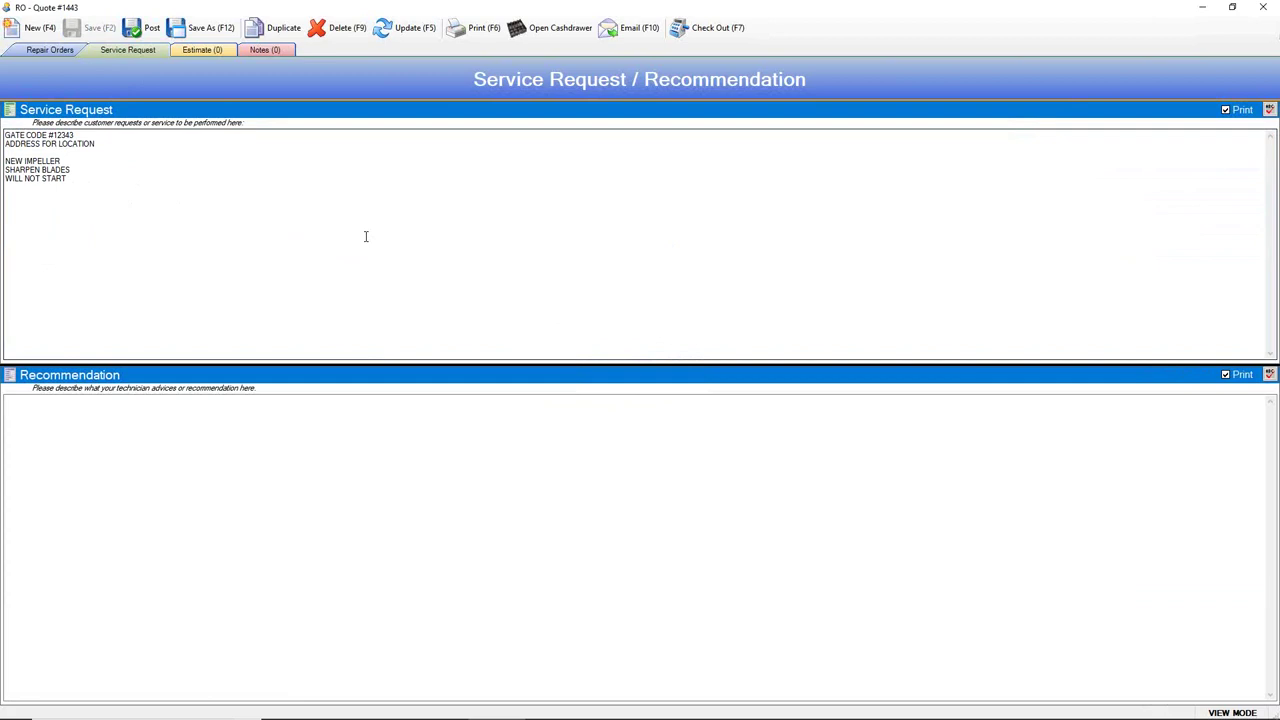
click(36, 50)
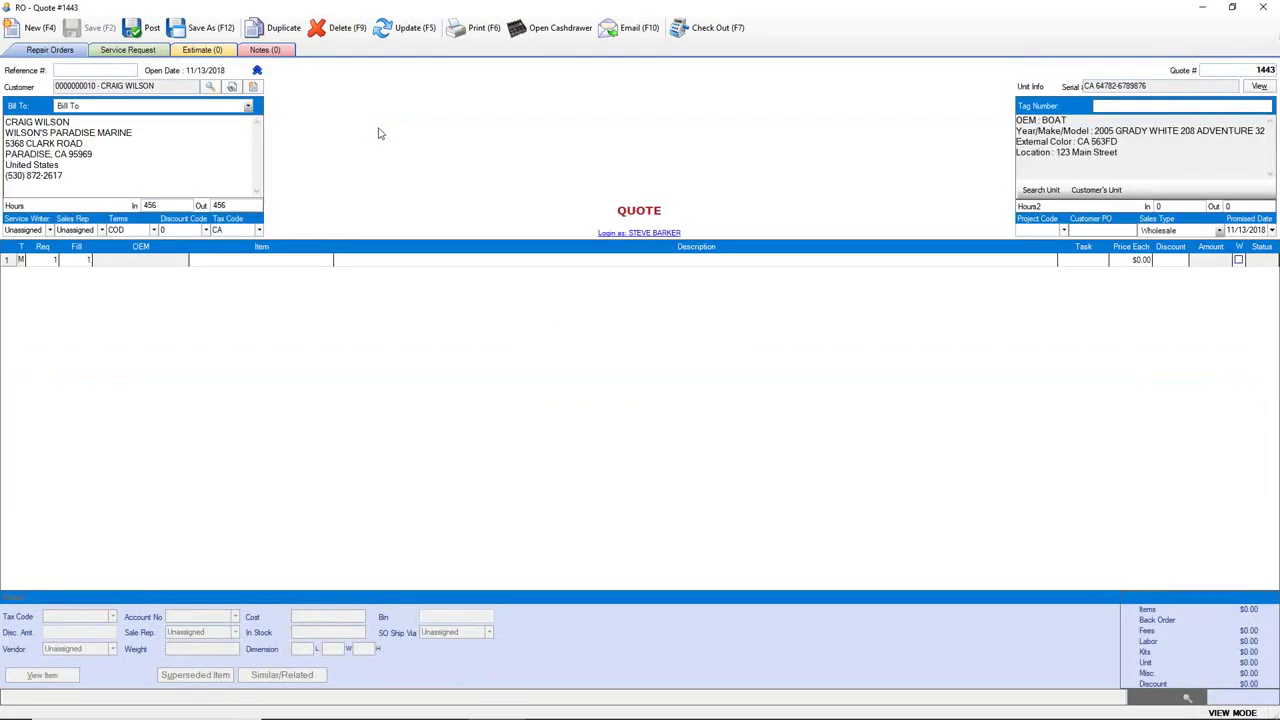
click(474, 30)
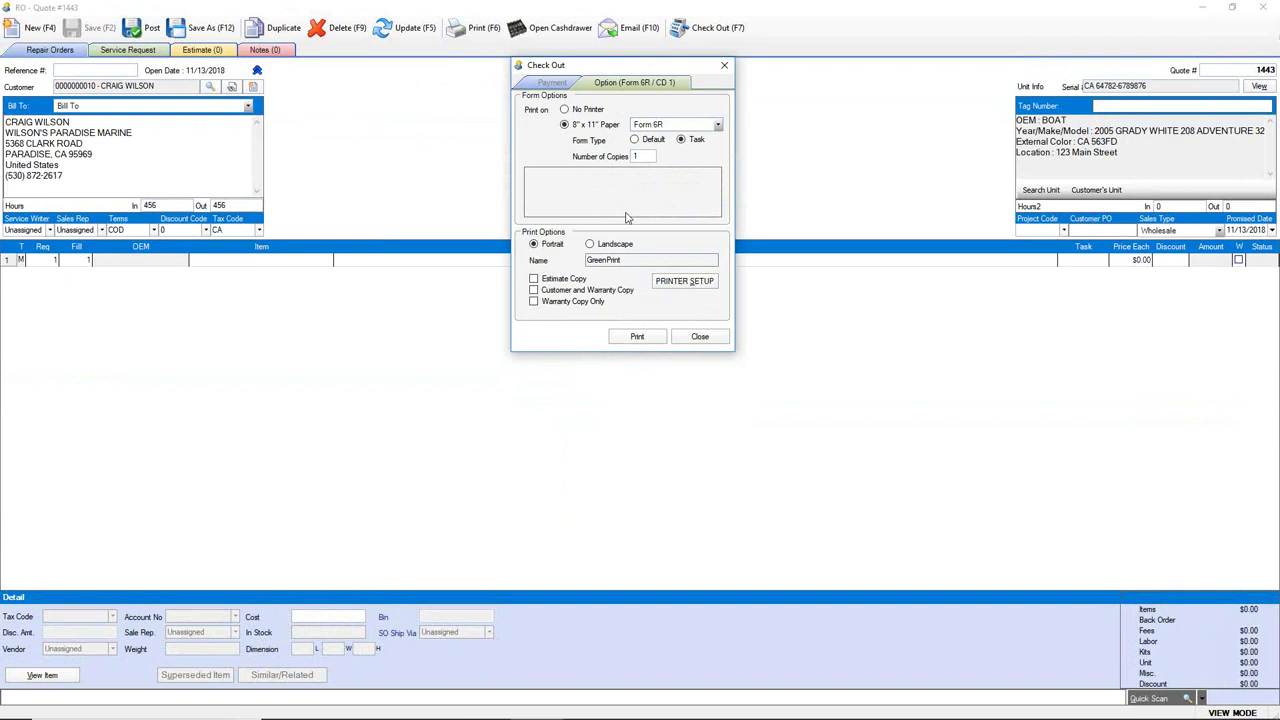
- Print quote 1443 on Form 6R to GreenPrint and hide the preview's page thumbnails
click(638, 336)
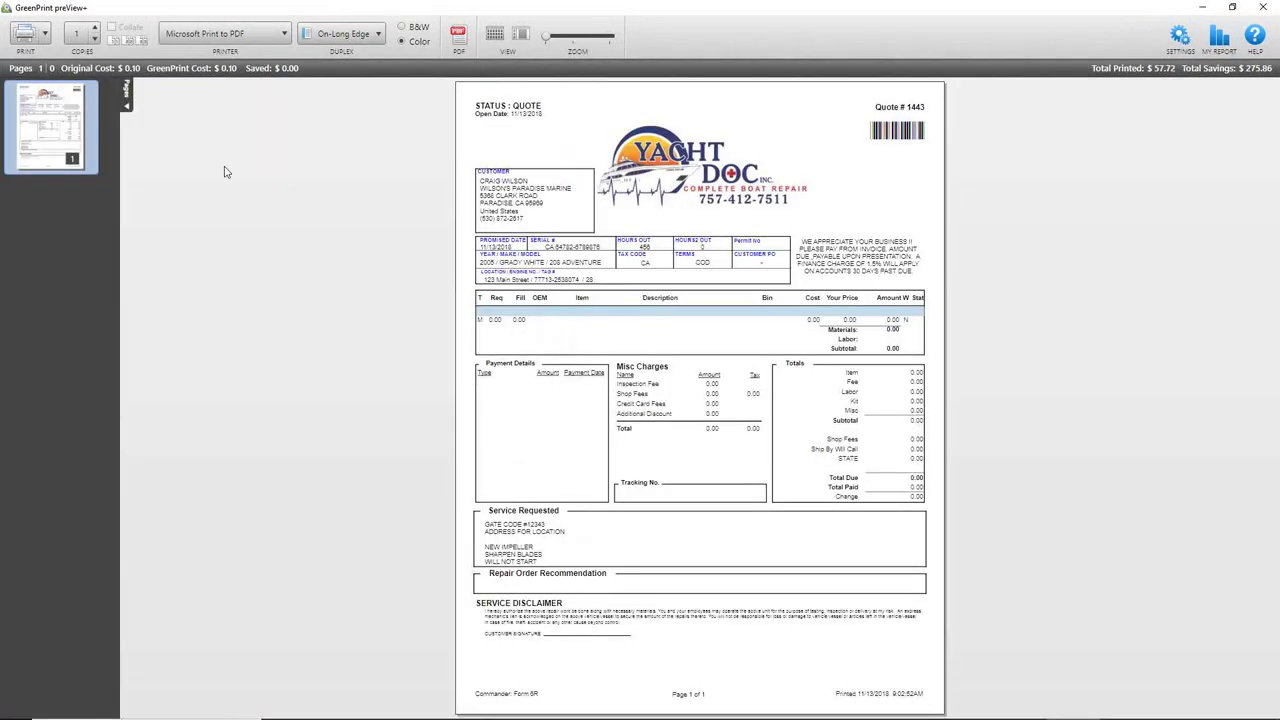
click(127, 108)
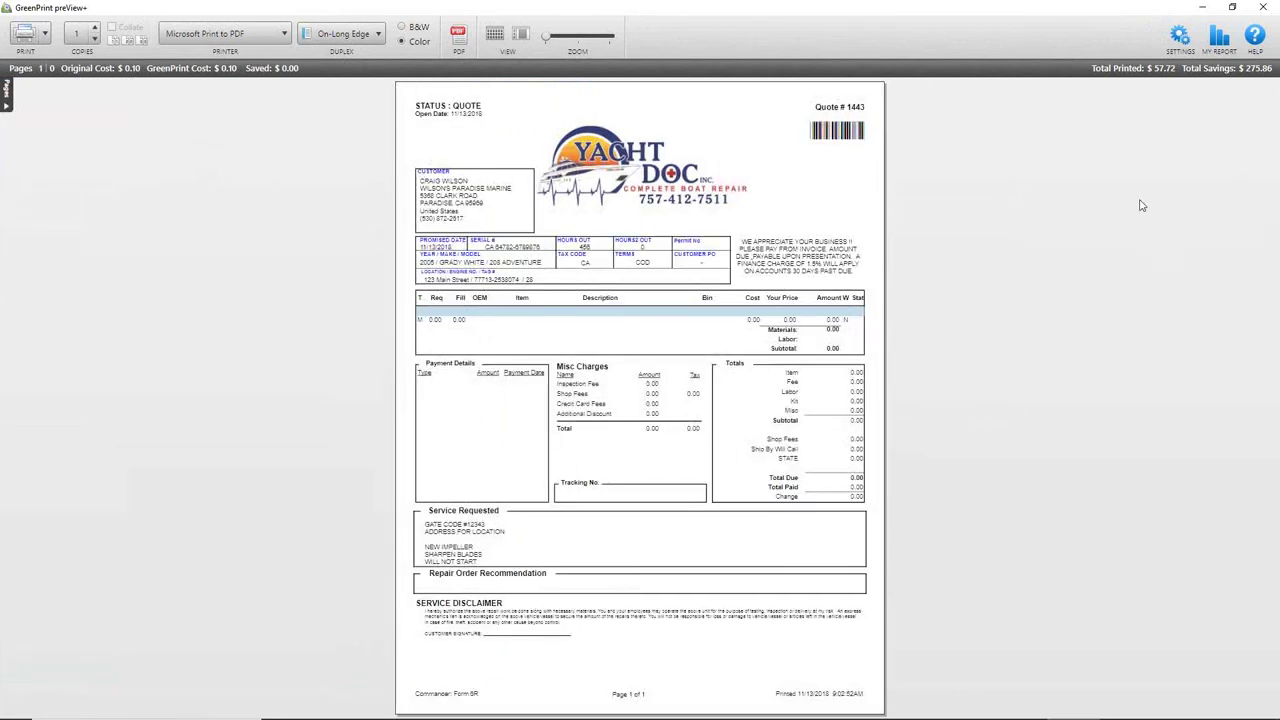
- Zoom into the preview, bracket the Service Requested box, undo it, then mark the location line
drag(545, 37, 562, 38)
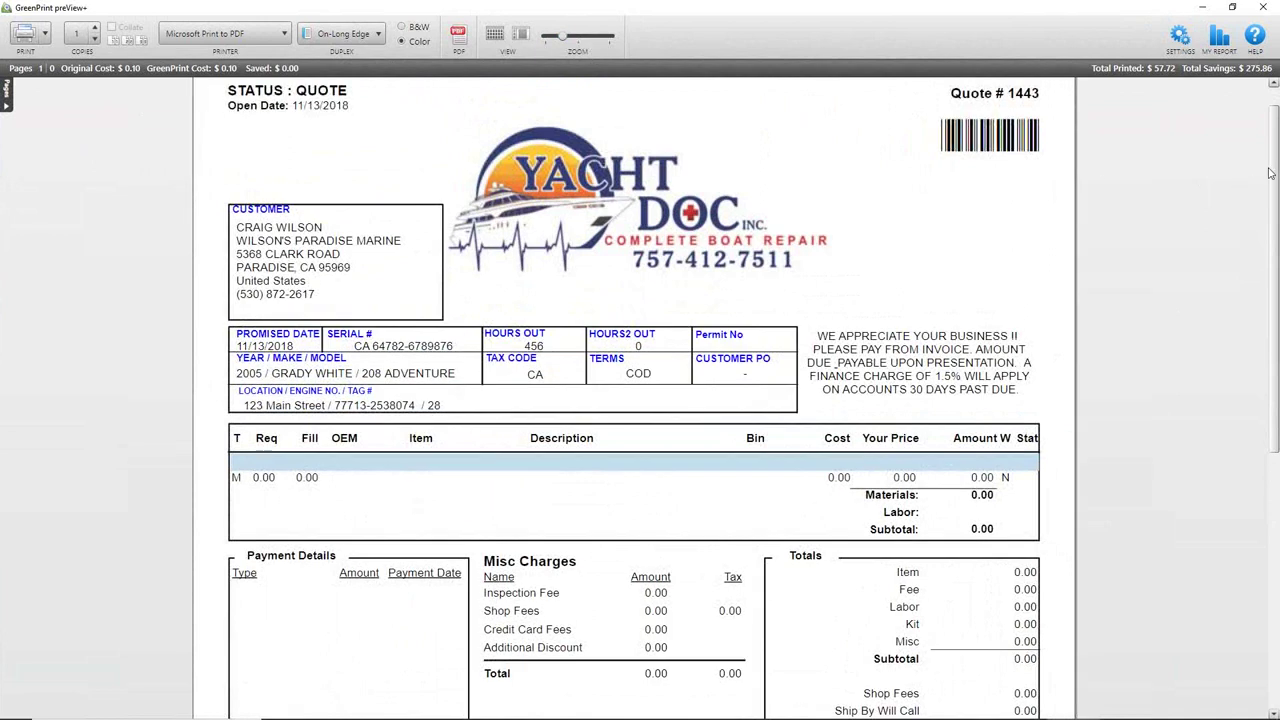
drag(1271, 170, 1272, 282)
scroll(1190, 367, down, 3)
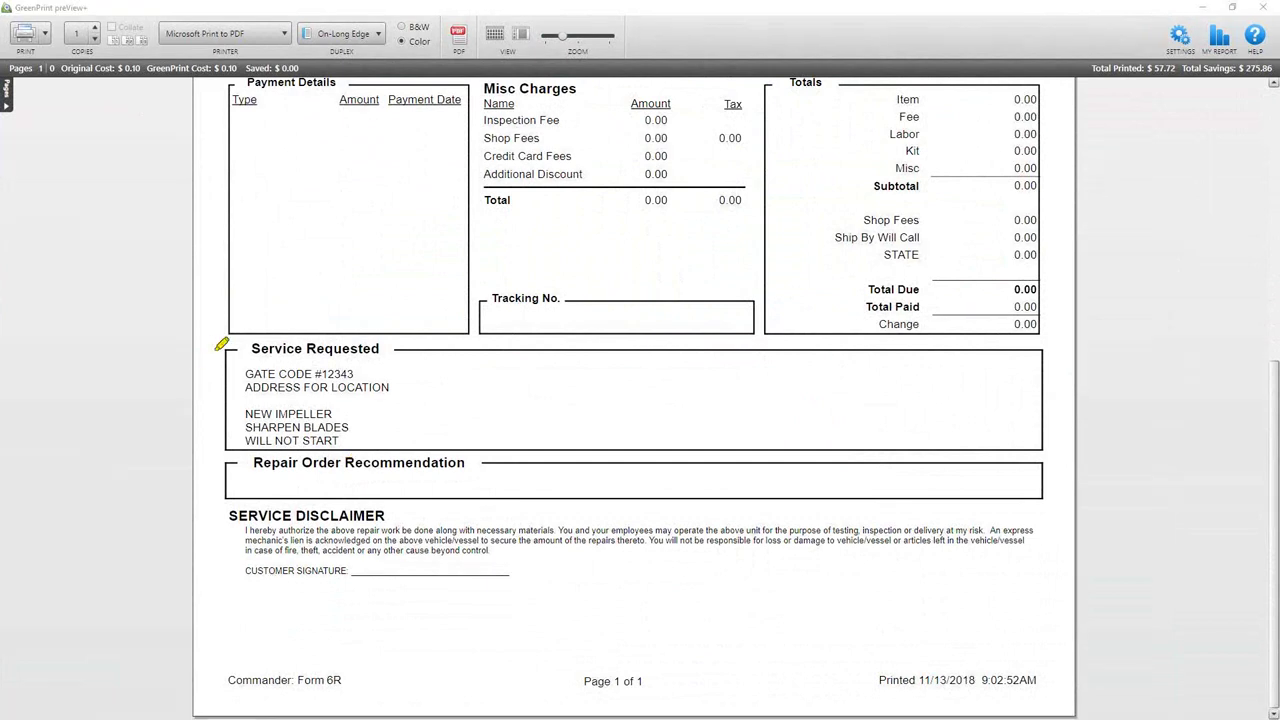
drag(218, 346, 224, 458)
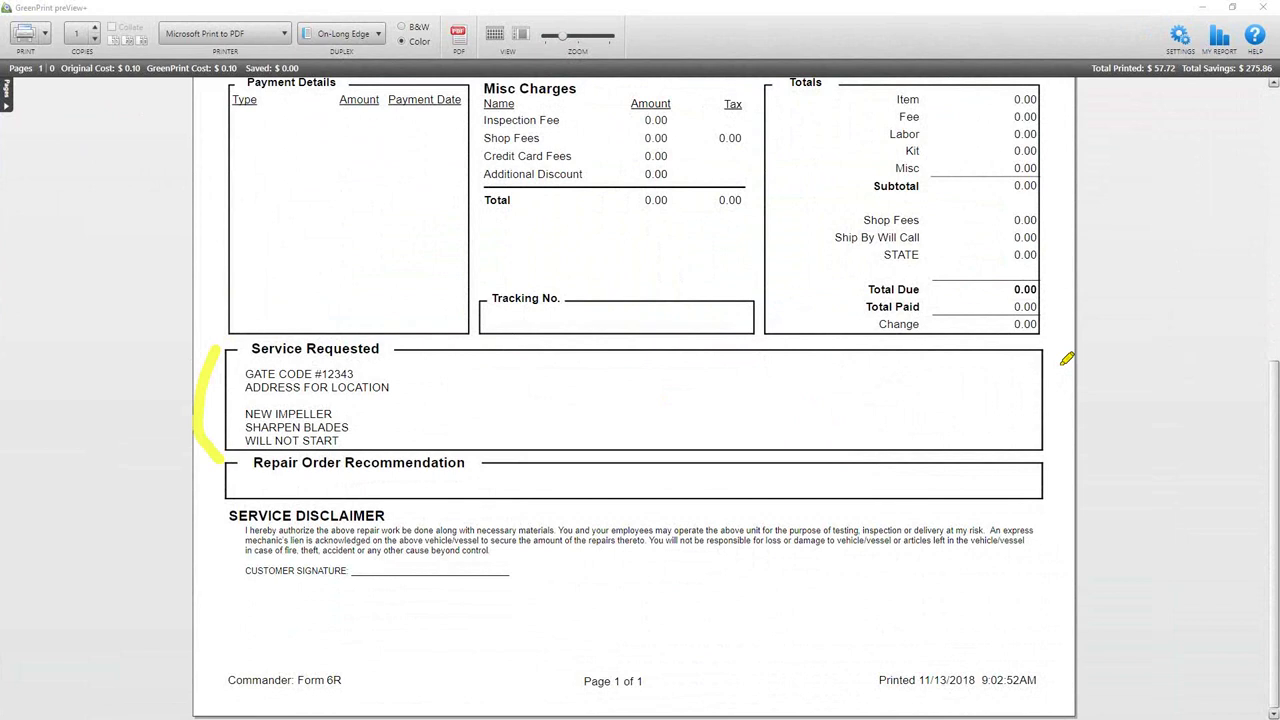
key(Escape)
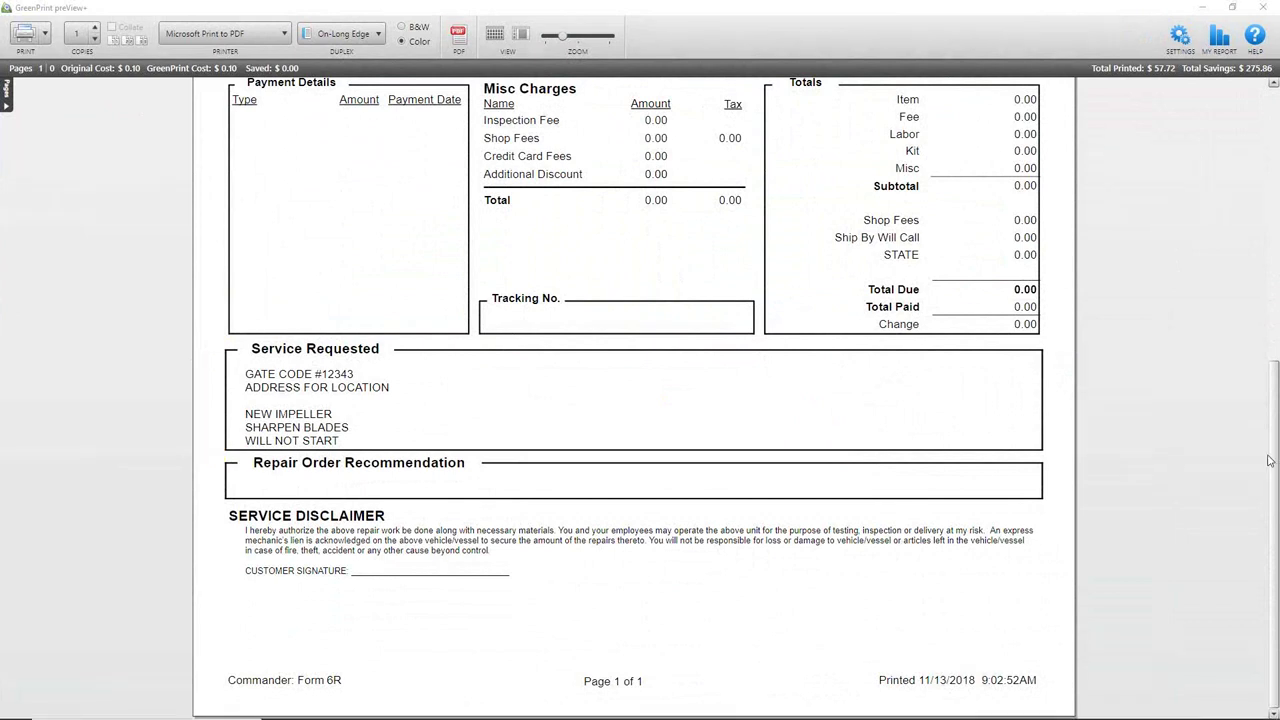
drag(1269, 458, 1268, 253)
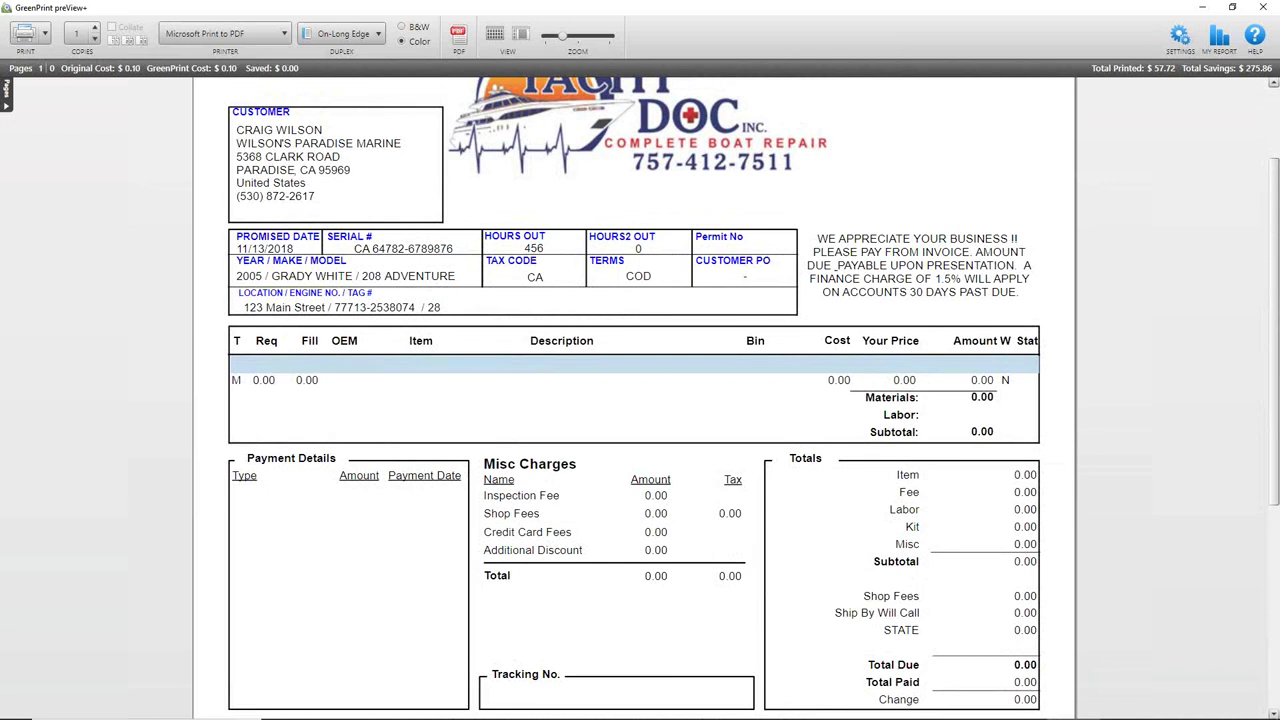
drag(217, 297, 192, 296)
- Circle the SERVICE DISCLAIMER, sign and undo the signature, scroll to top, and close the preview
scroll(1277, 290, down, 4)
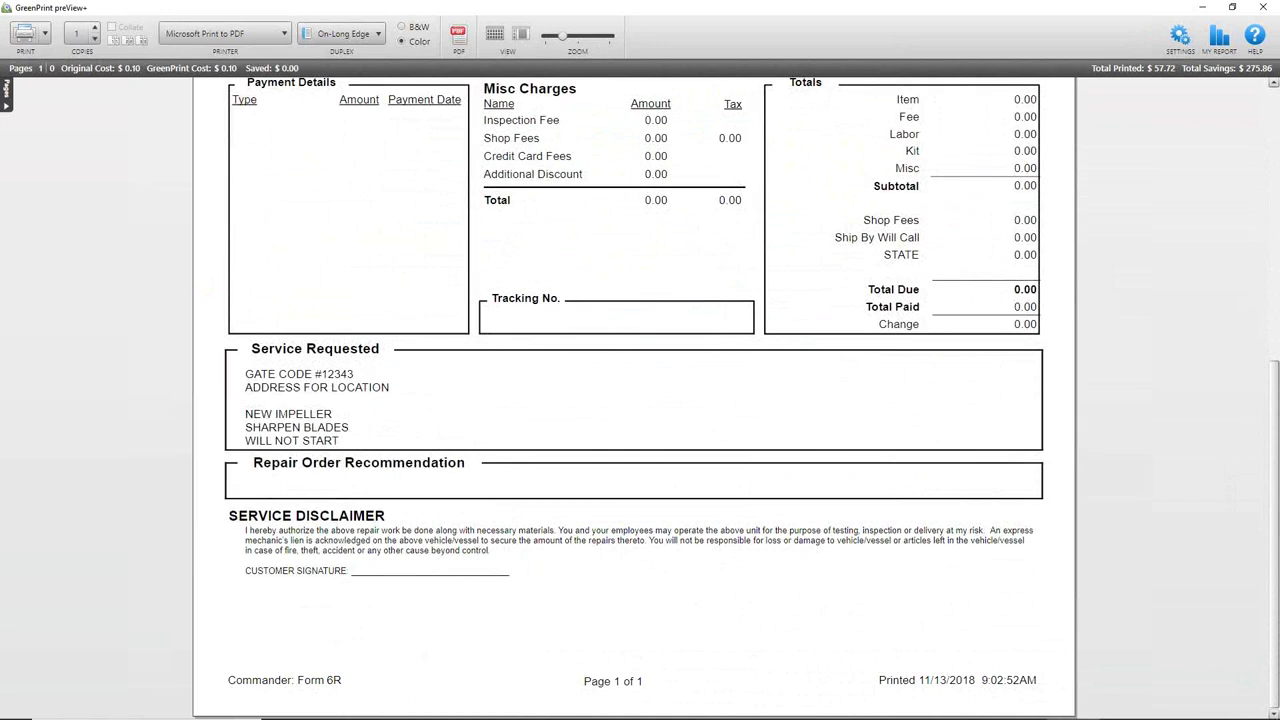
mouse_move(232, 504)
mouse_down()
mouse_move(208, 516)
mouse_move(231, 576)
mouse_up()
drag(372, 572, 471, 569)
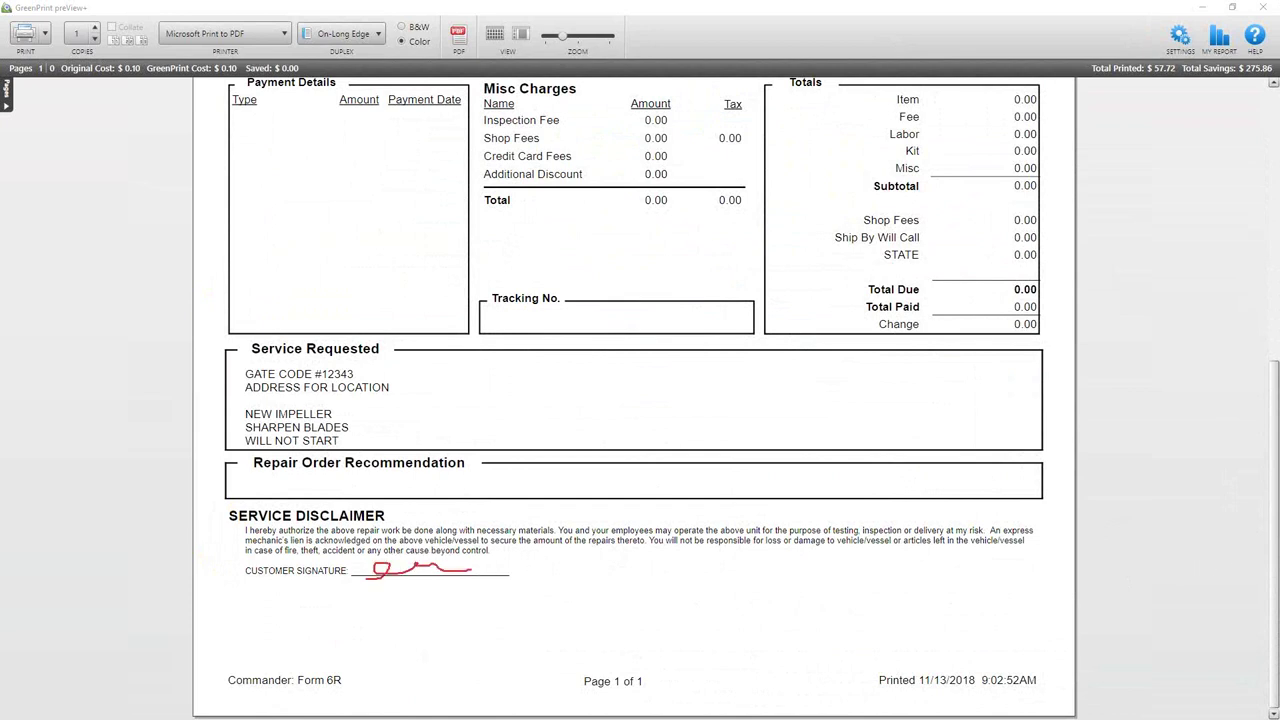
key(Escape)
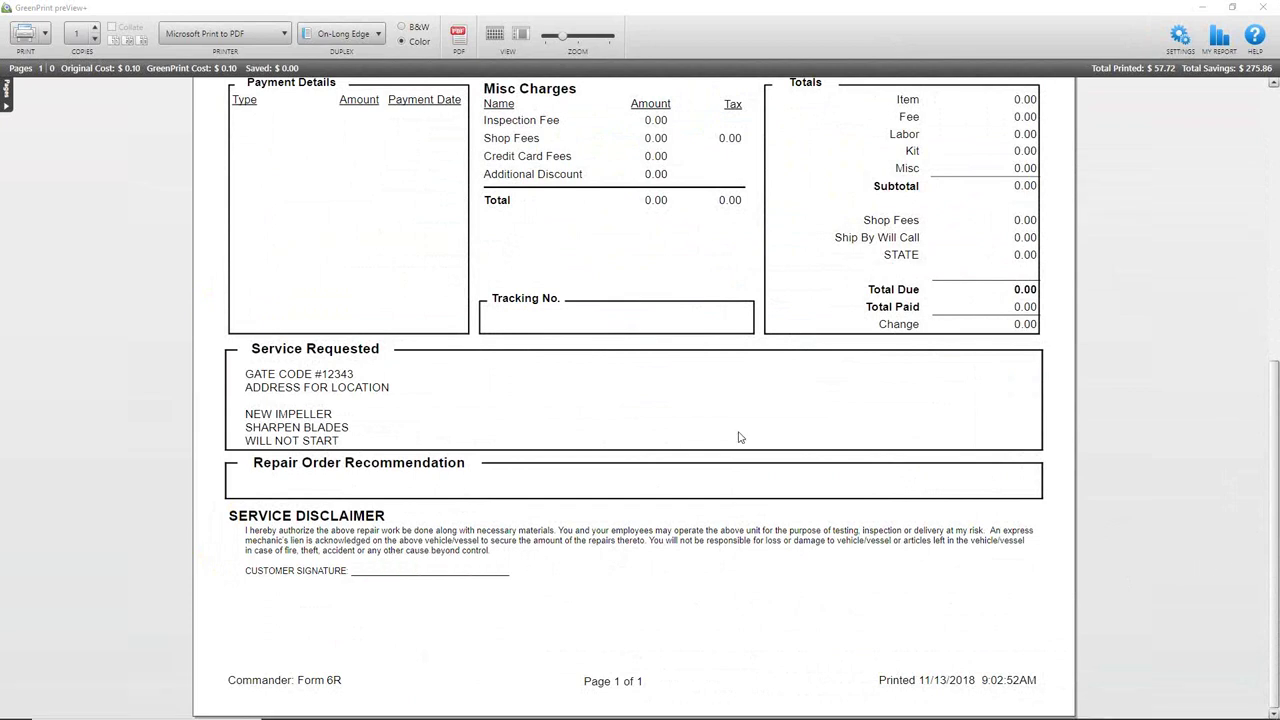
drag(1274, 461, 1264, 6)
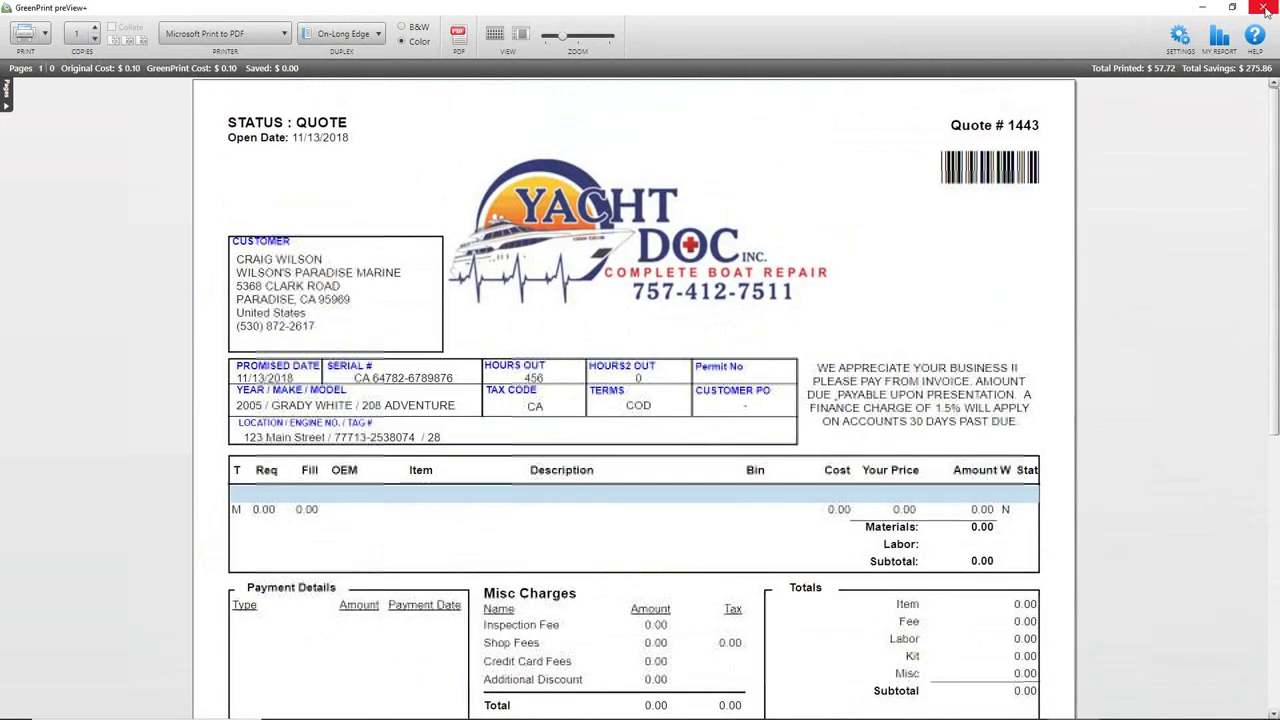
click(1264, 6)
- Cancel the print job, close quote 1443, and reopen it from the Repair Order list
click(685, 398)
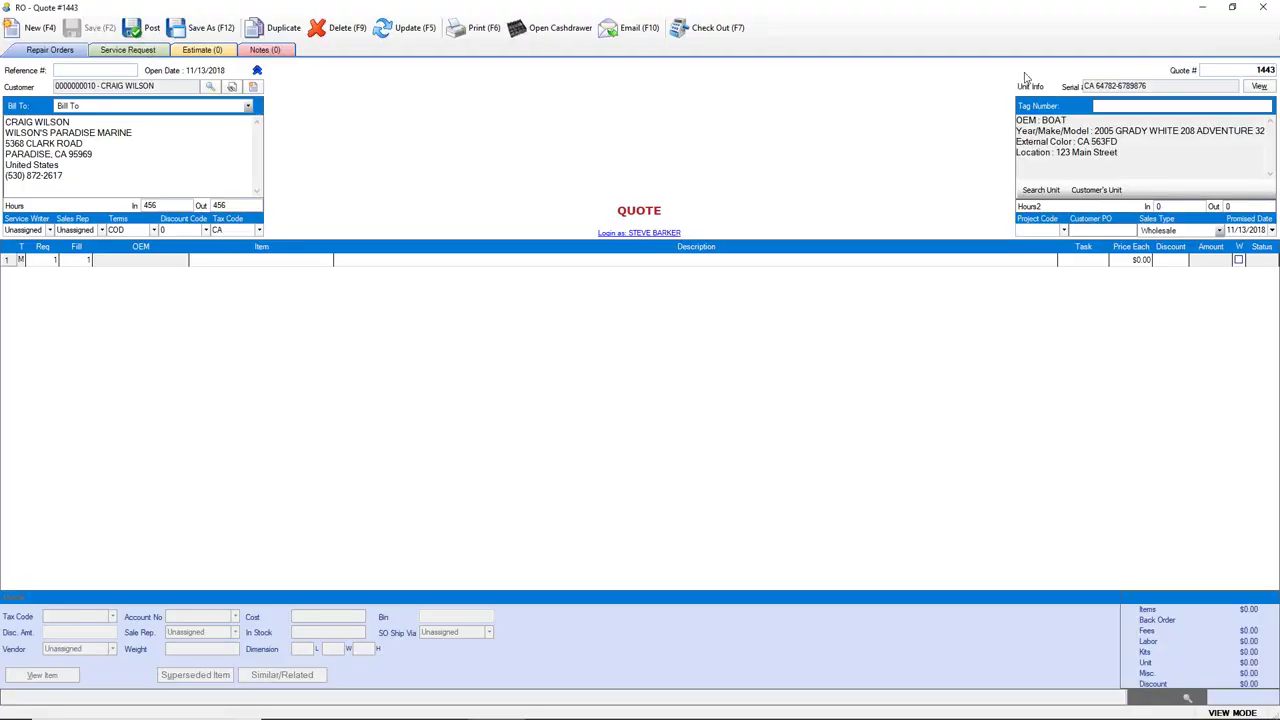
click(1259, 10)
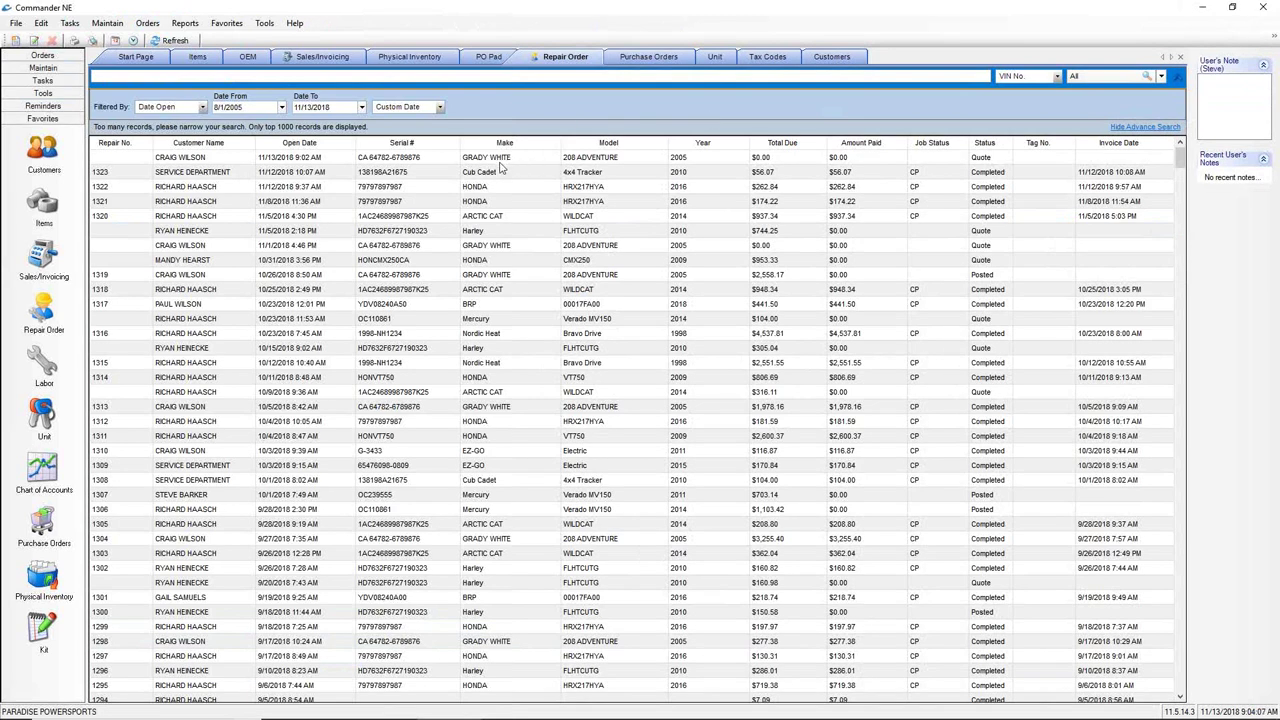
click(347, 163)
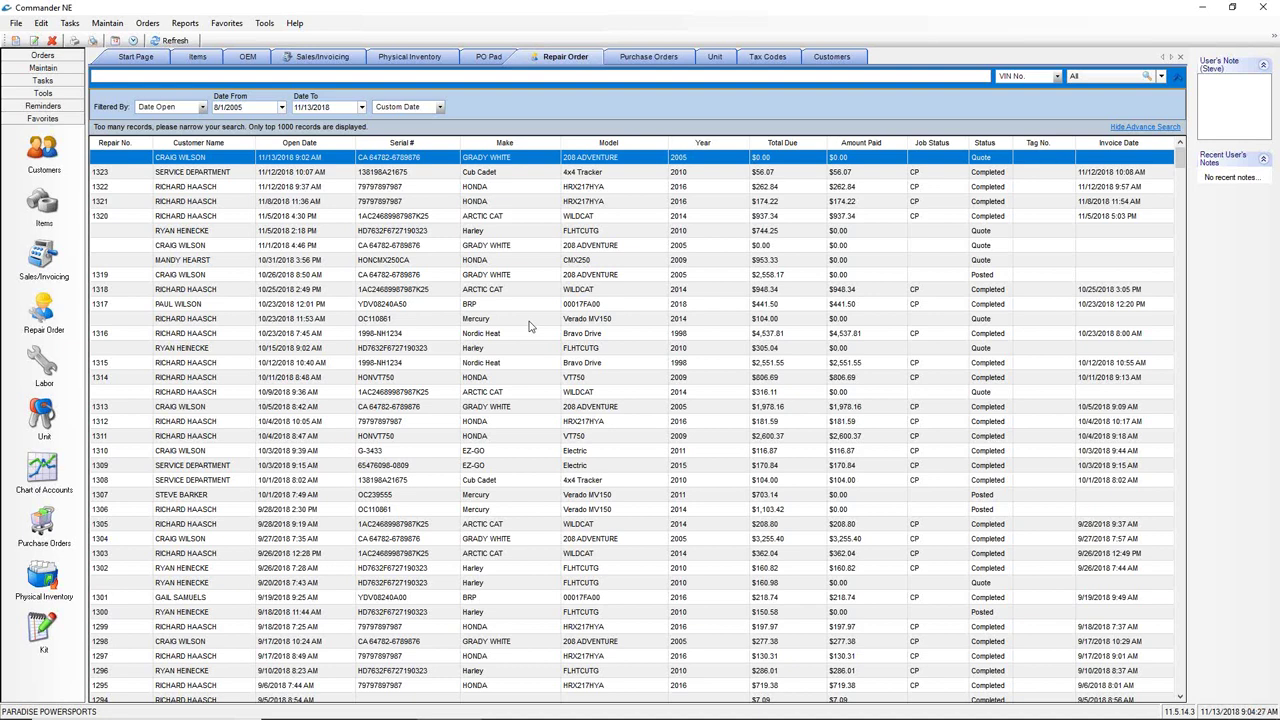
double_click(433, 162)
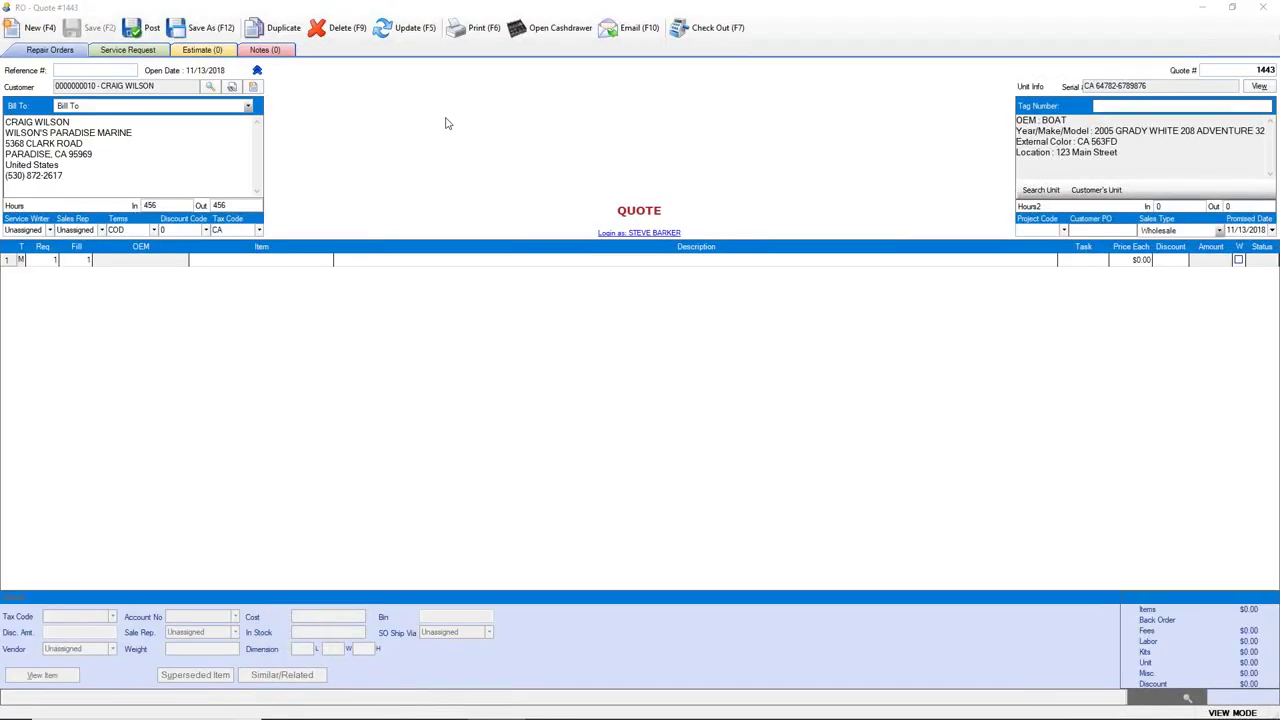
- Print quote 1443 using the Form Work Order layout to the GreenPrint preview
click(475, 30)
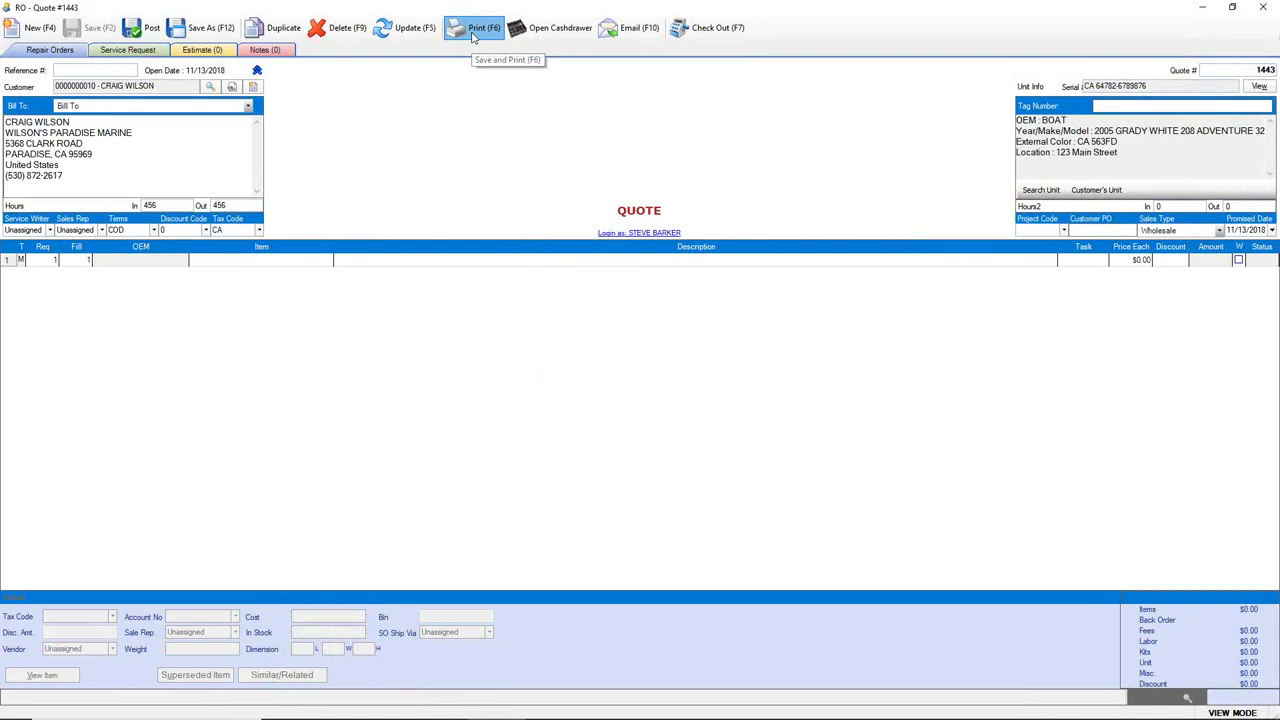
drag(645, 219, 597, 138)
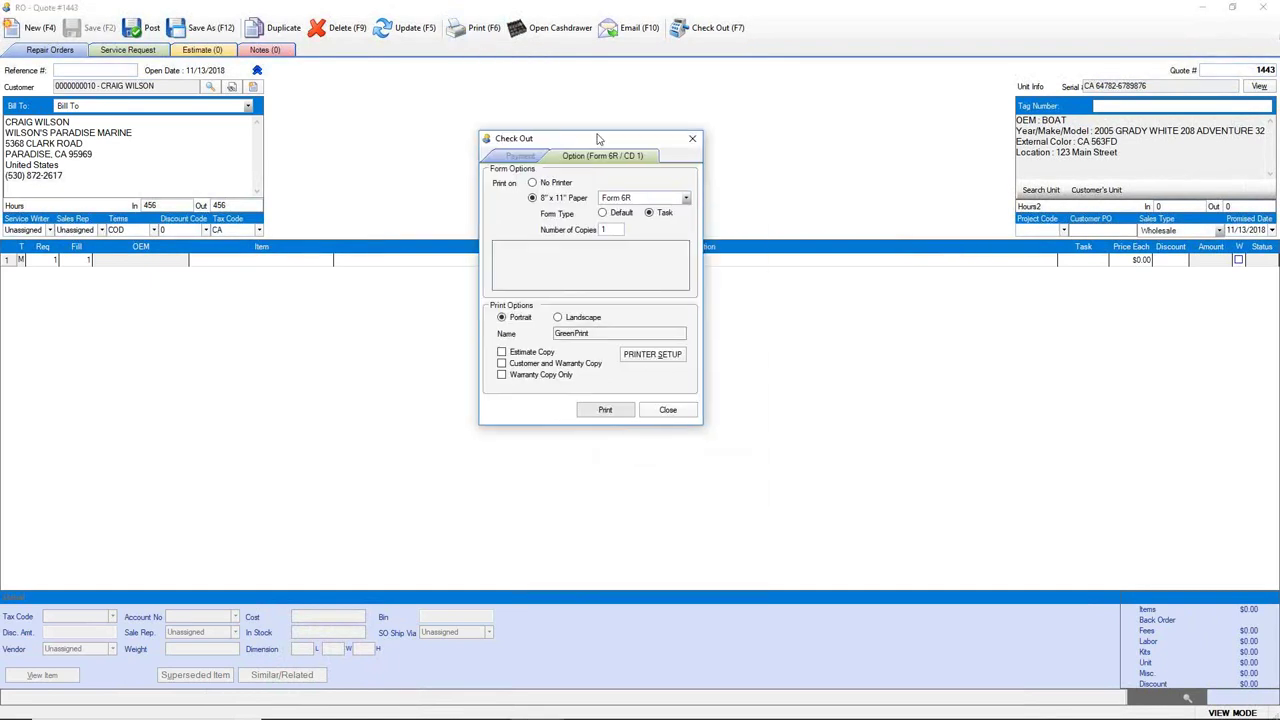
click(686, 198)
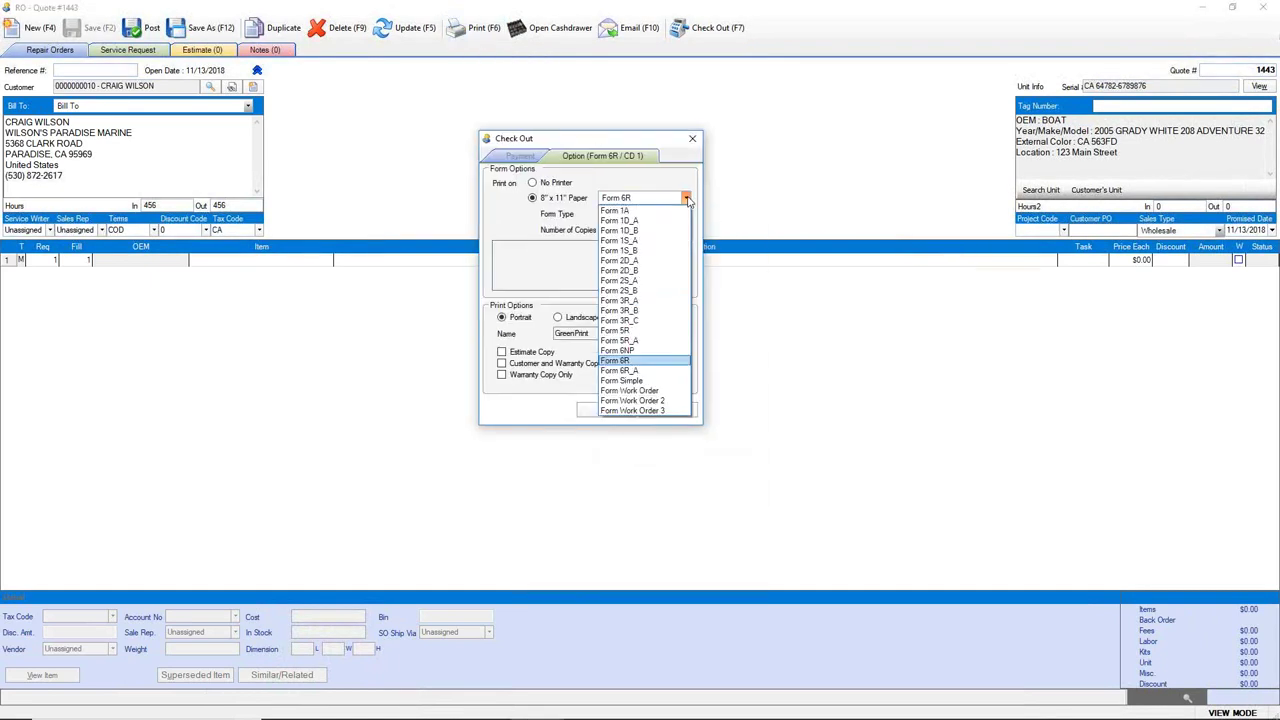
click(645, 391)
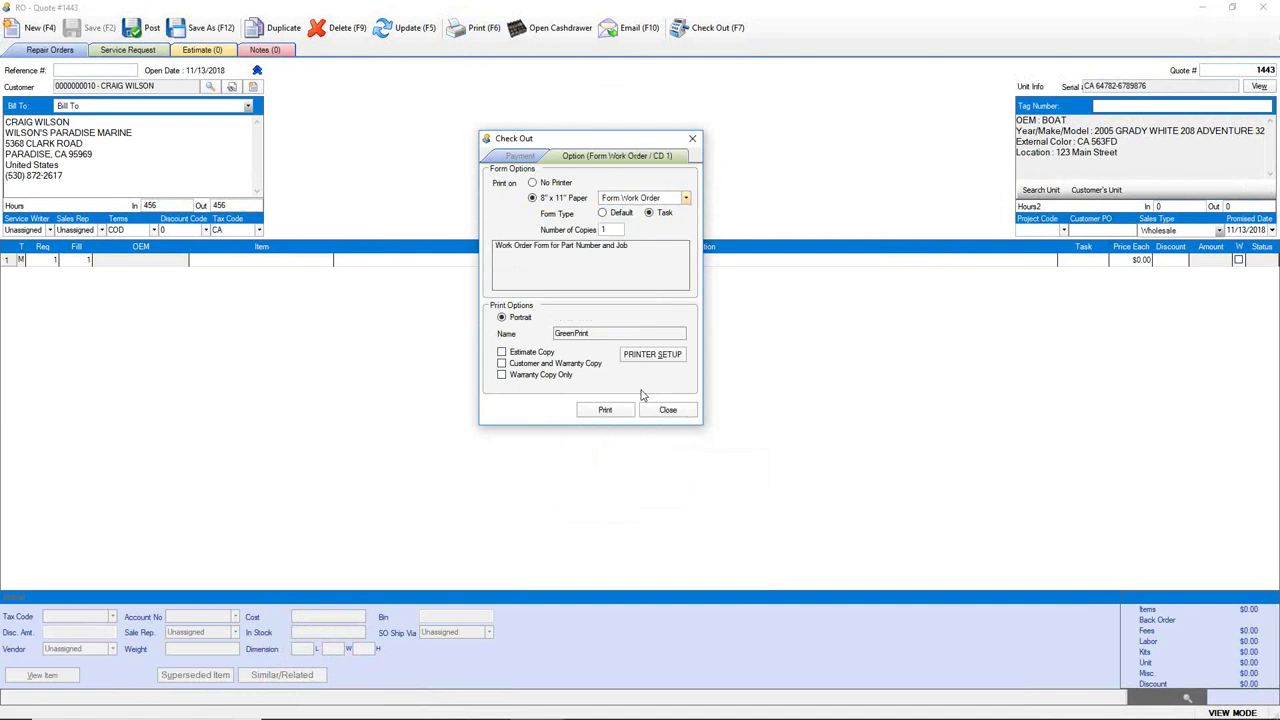
click(604, 412)
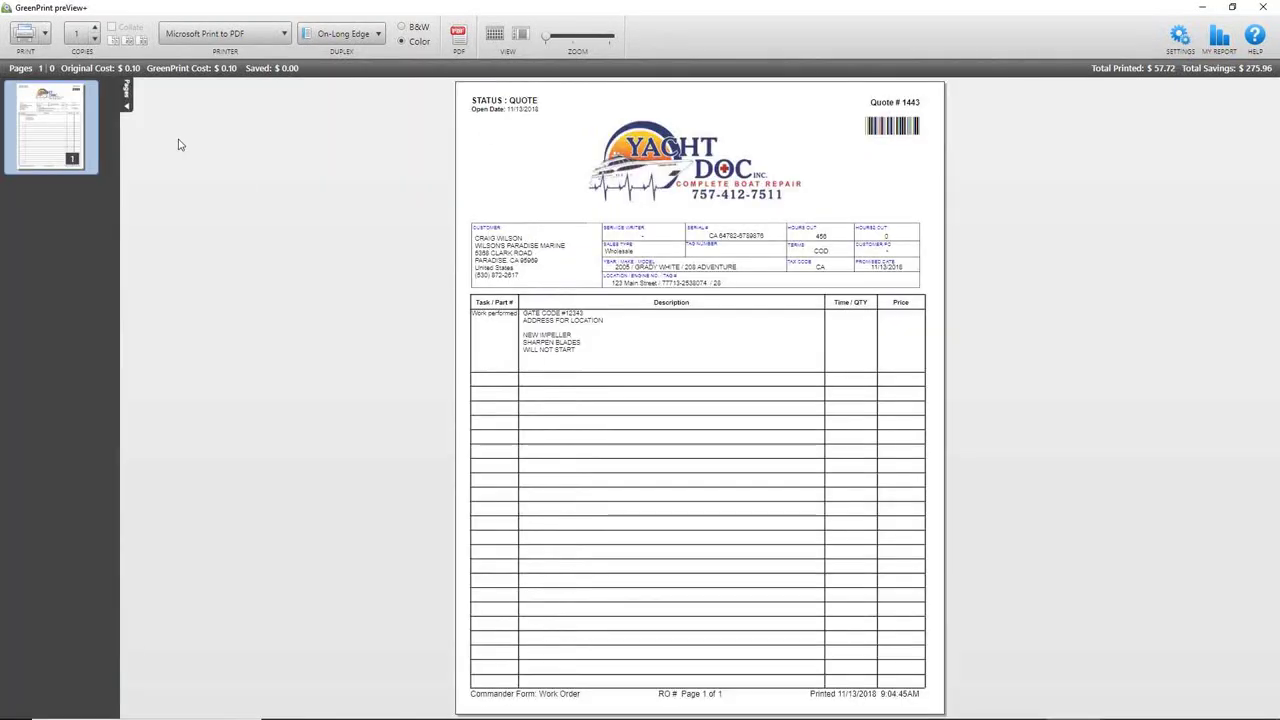
- Zoom in and scroll through the work-order preview, then close it and cancel the print job
click(127, 104)
drag(548, 38, 568, 38)
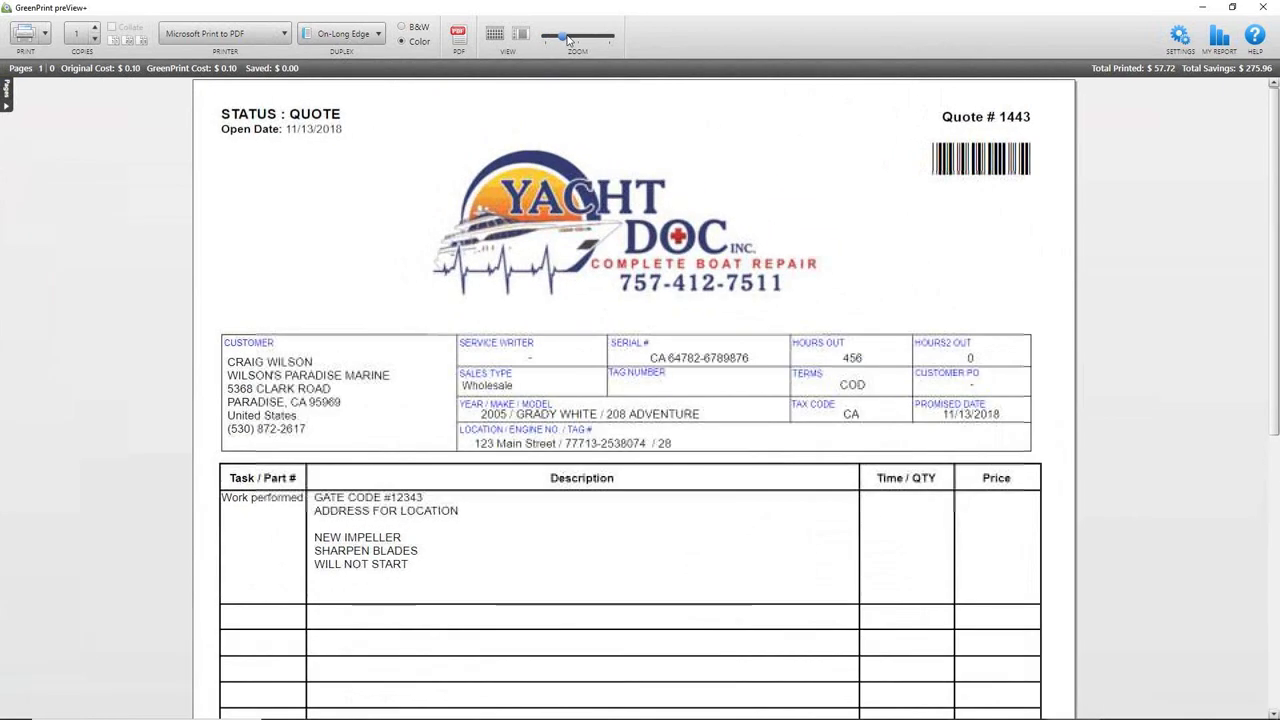
drag(1274, 186, 1260, 294)
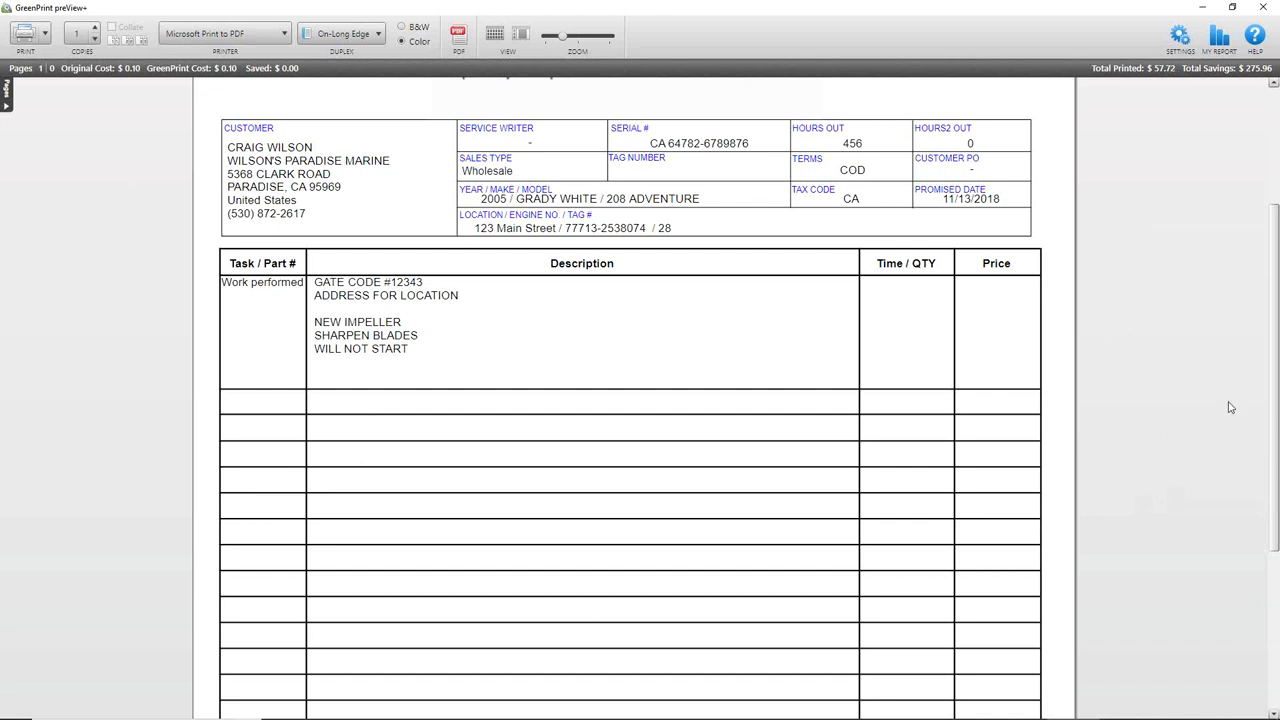
drag(1272, 362, 1272, 244)
click(1265, 8)
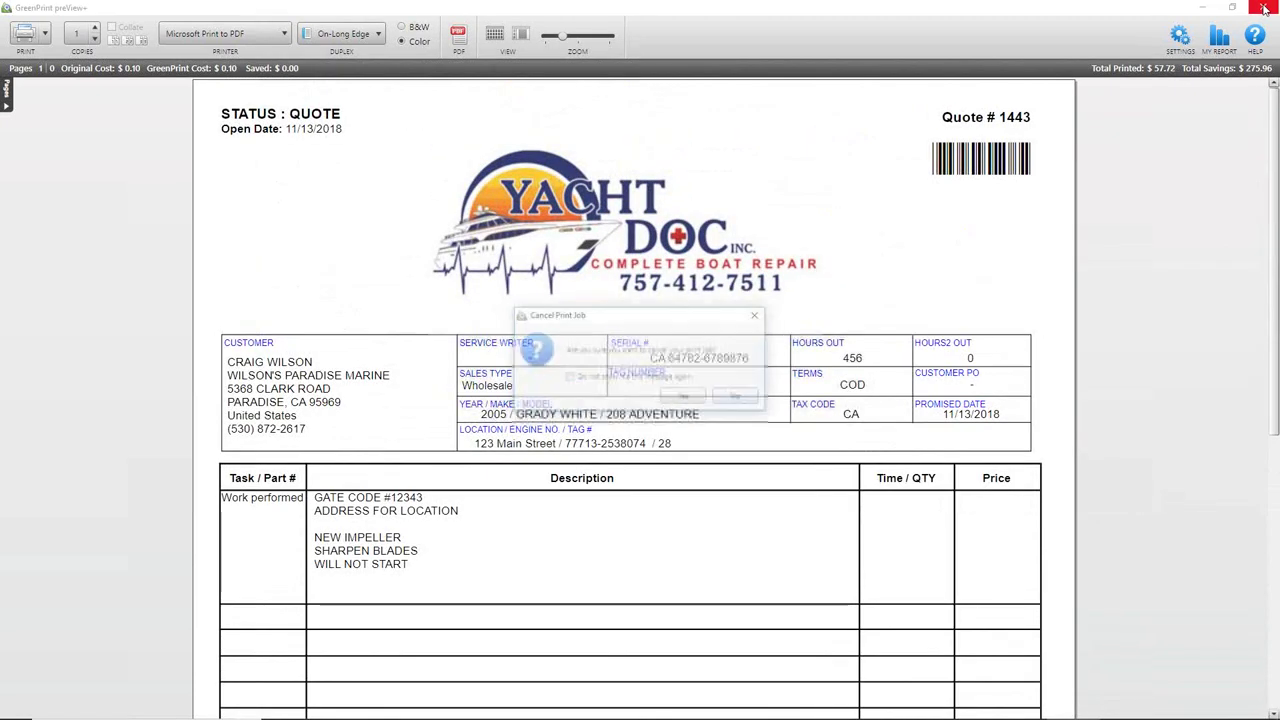
click(676, 400)
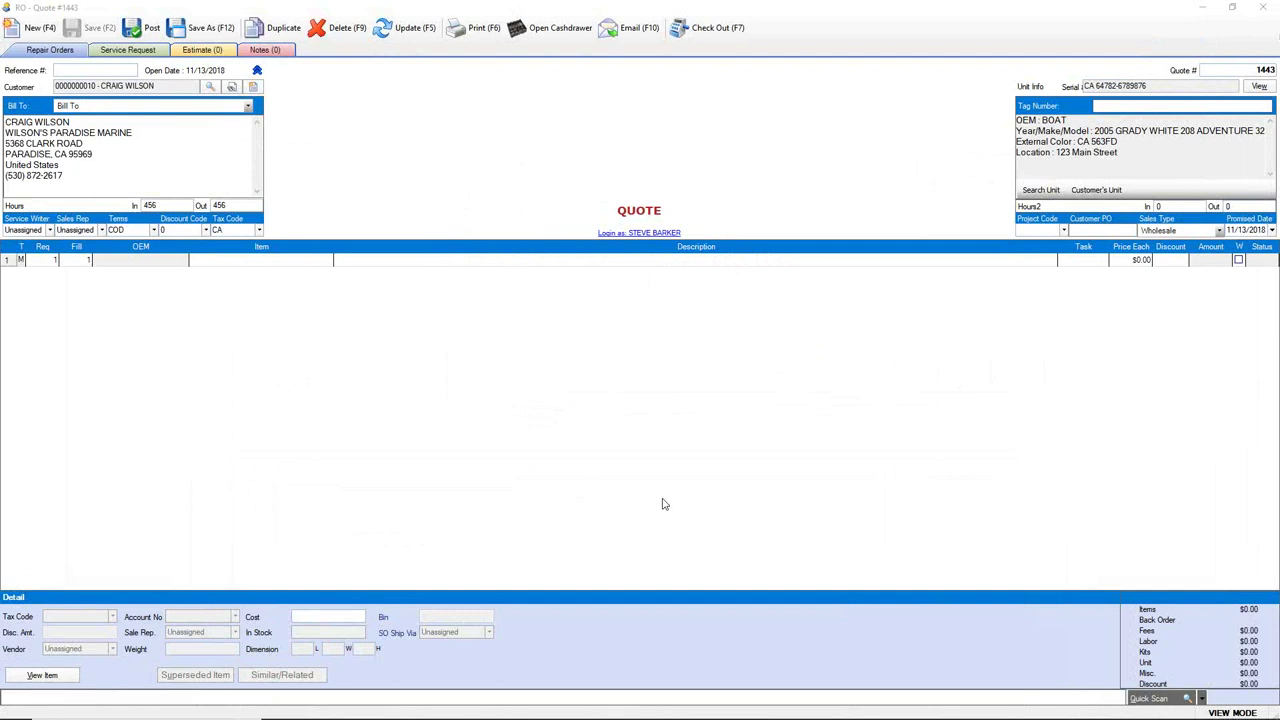
- Select the Item cell on line 1, then minimize the RO - Quote window
click(200, 264)
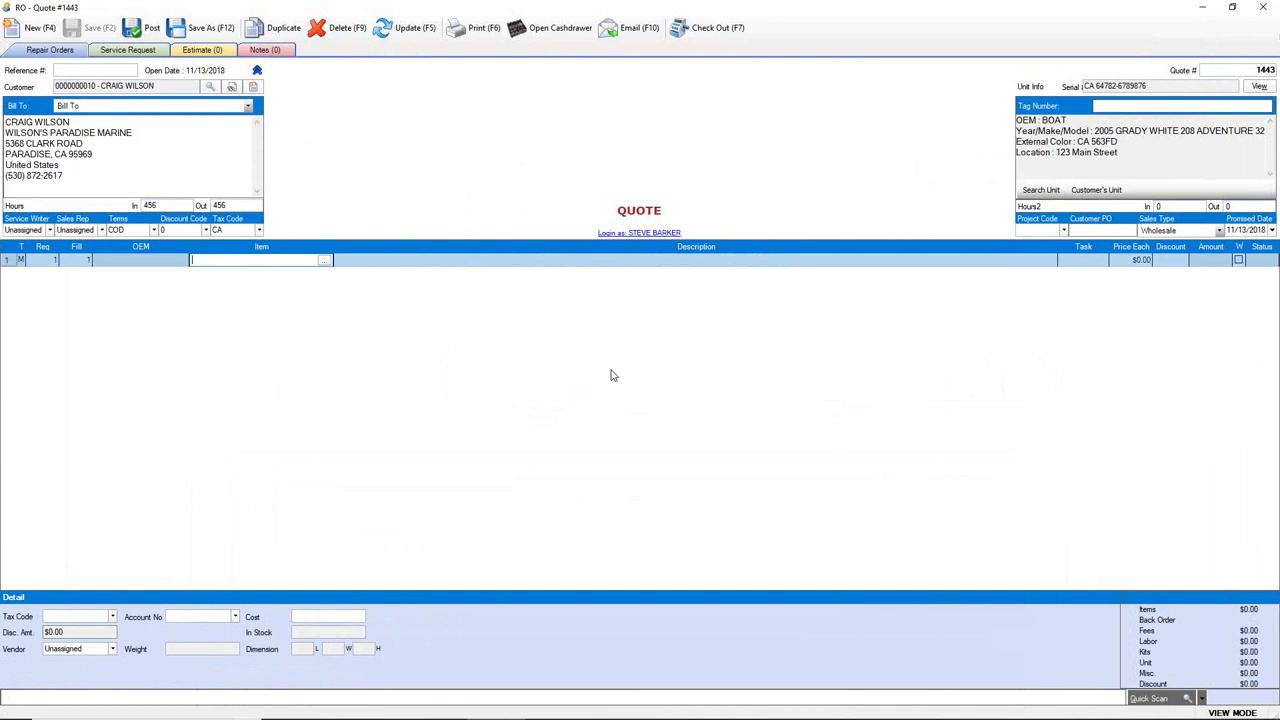
click(1205, 12)
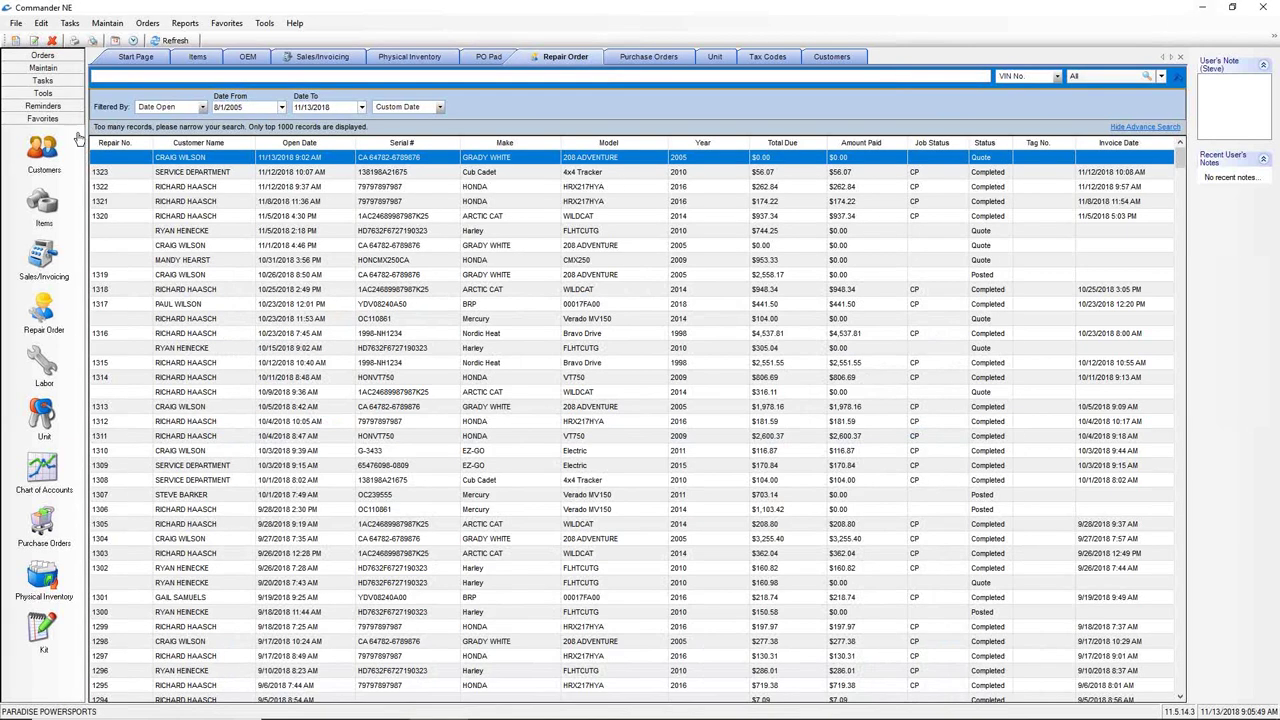
- Open the Tools WEB page showing PartsTree, then minimize Commander NE and Acrobat Reader
click(28, 96)
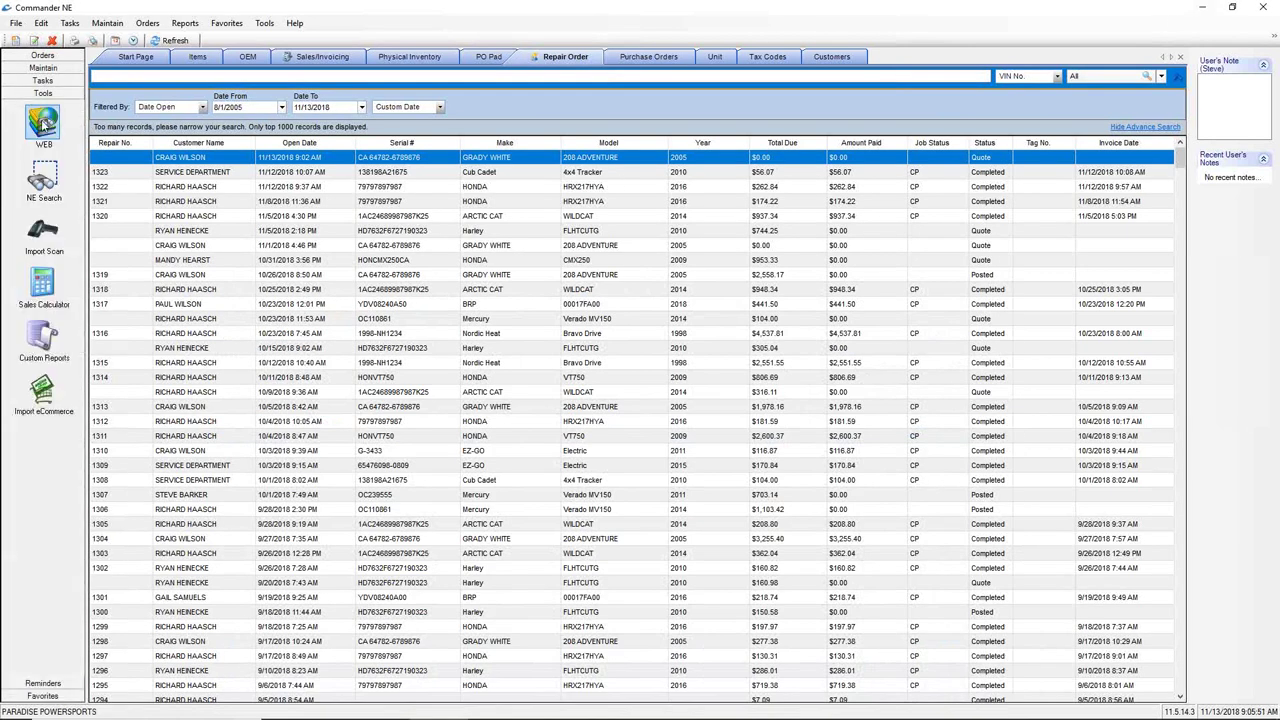
click(44, 122)
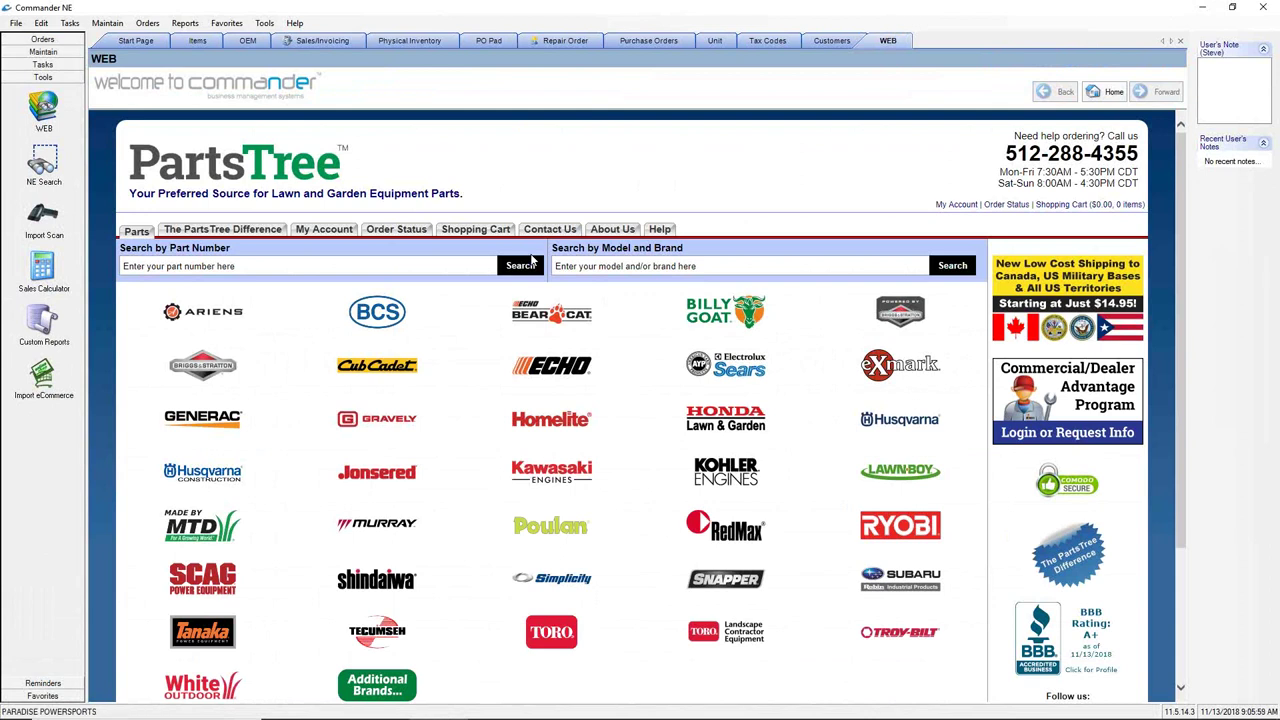
click(1205, 13)
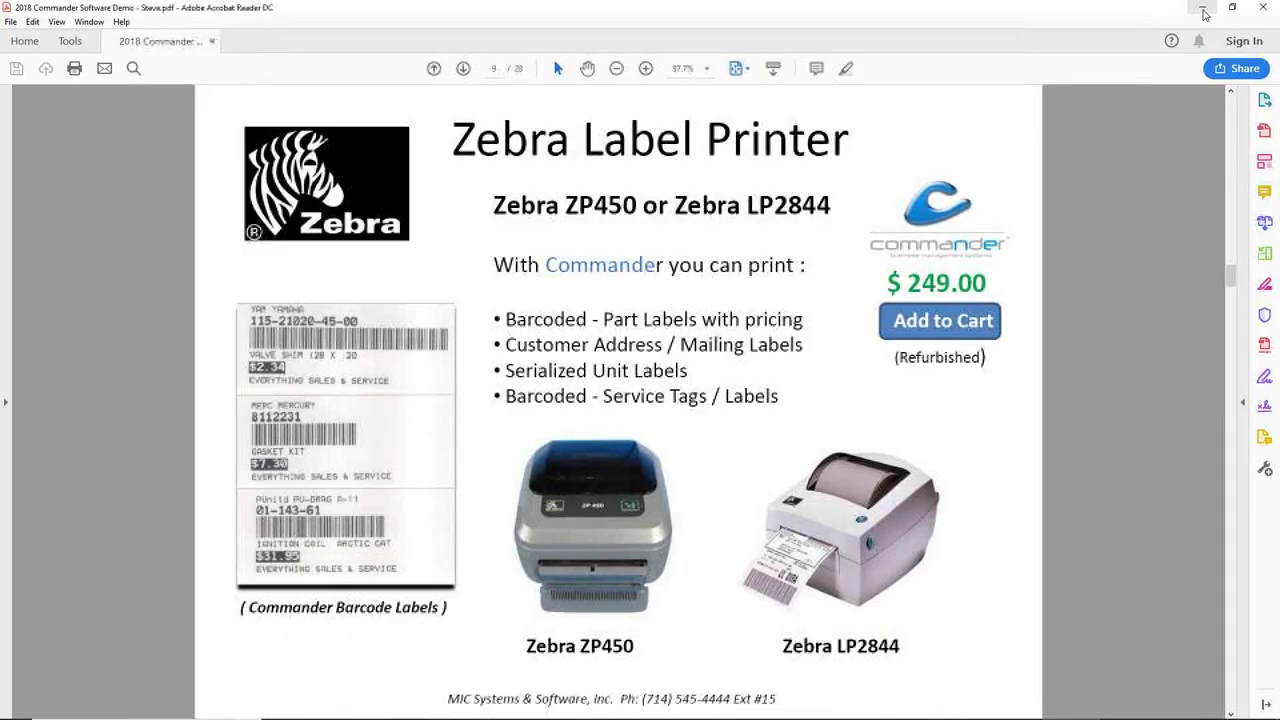
click(1205, 10)
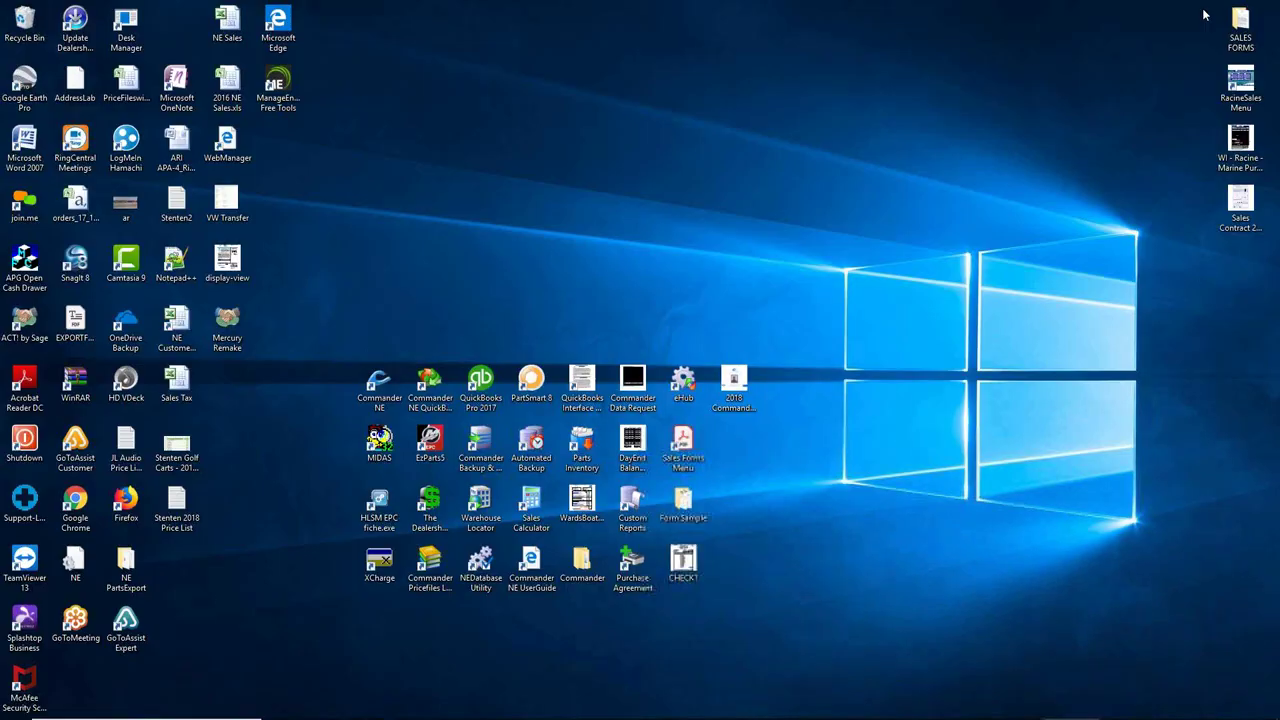
- Launch PartSmart 8 from its desktop shortcut using Run as administrator
click(529, 393)
double_click(529, 393)
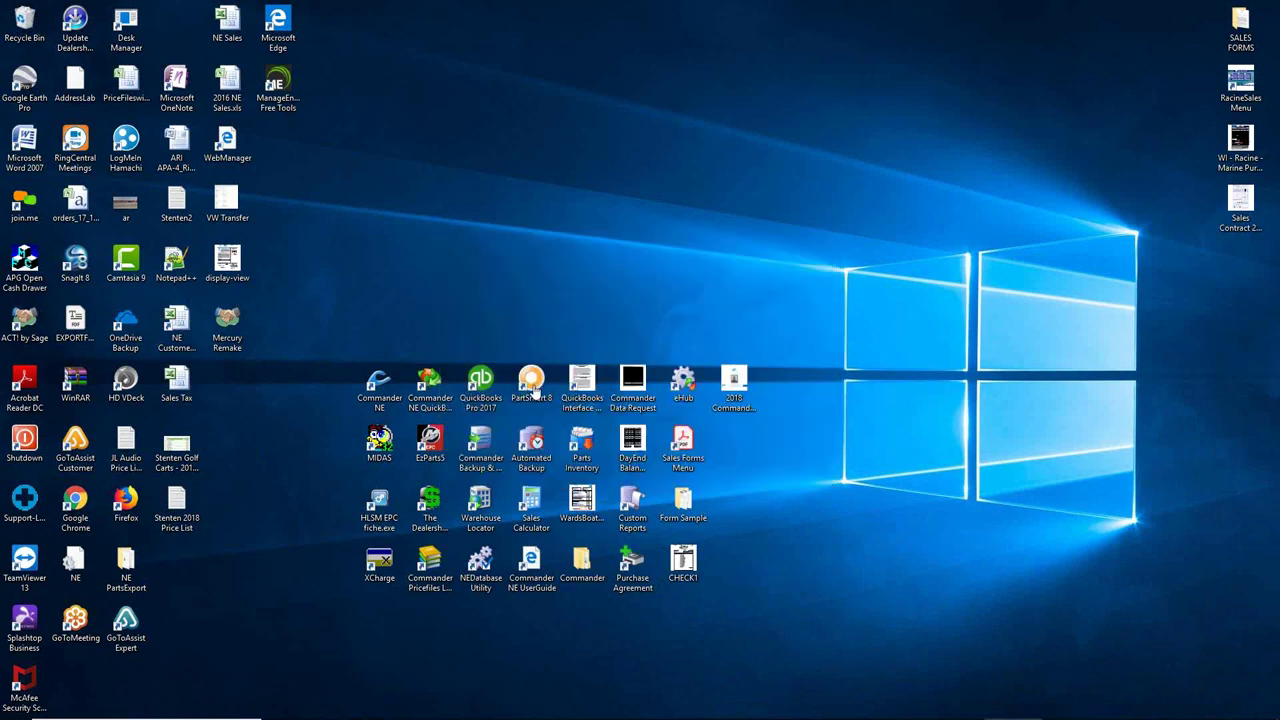
right_click(534, 388)
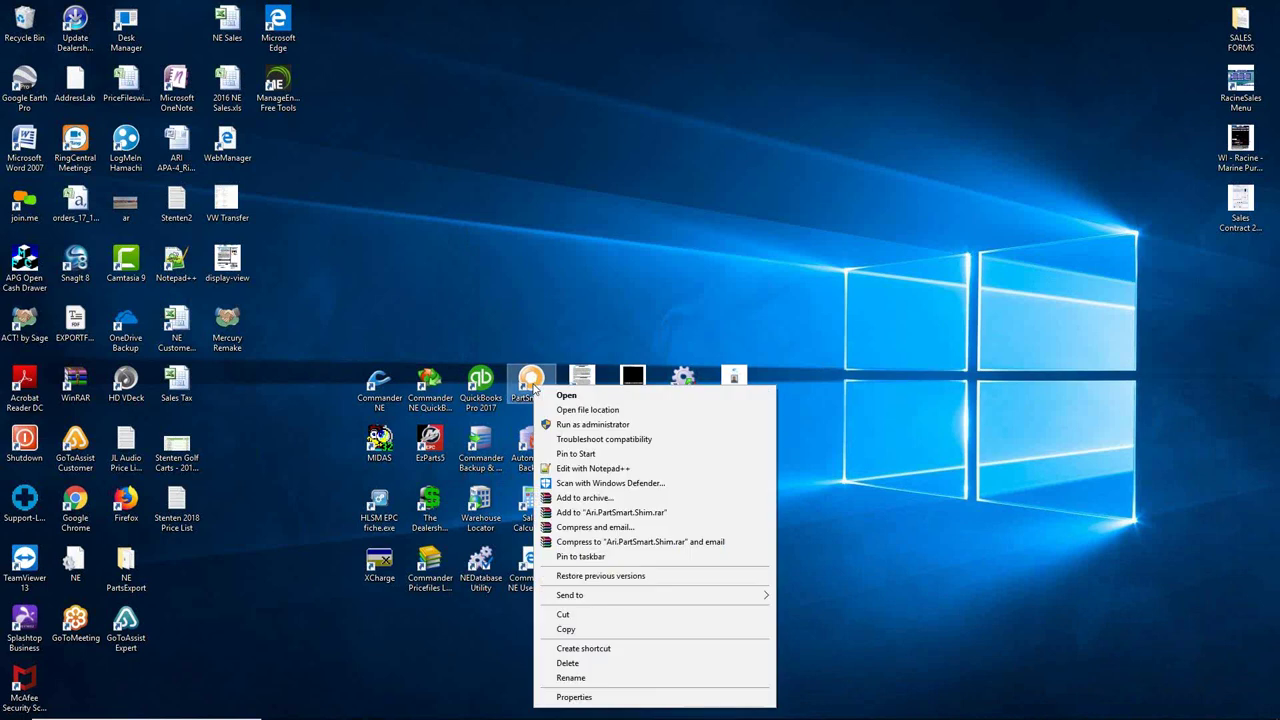
click(592, 424)
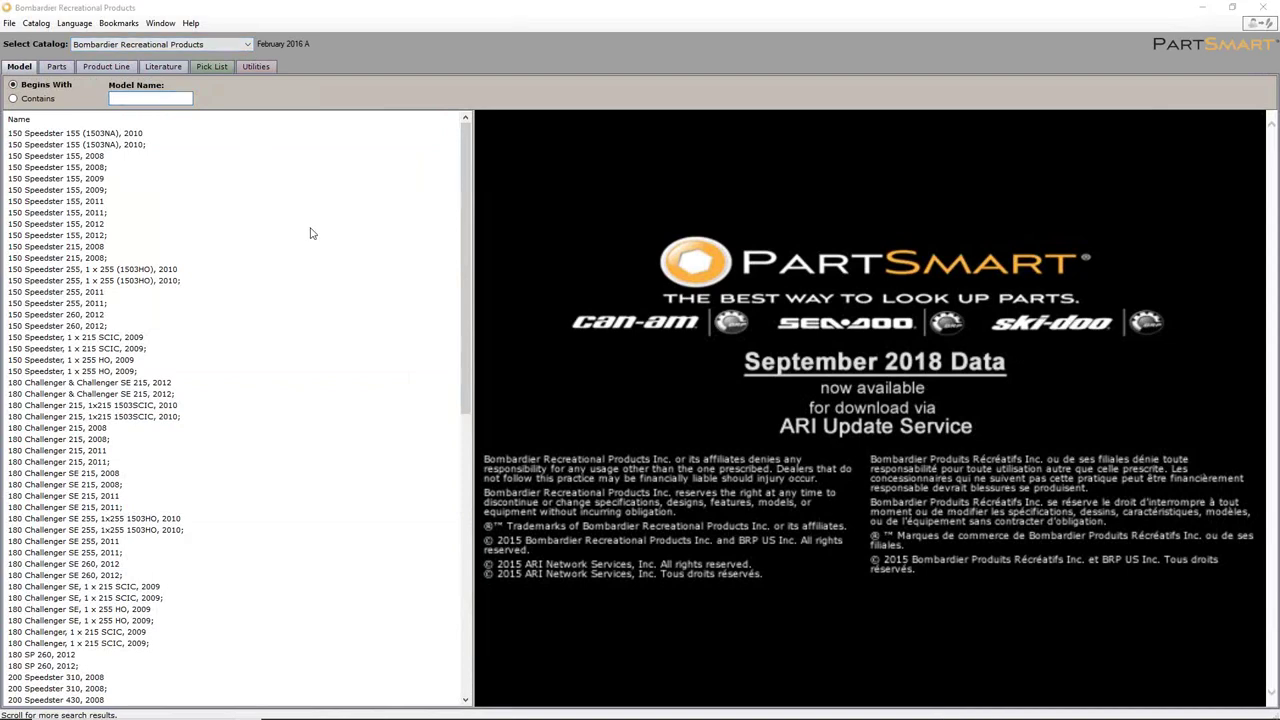
- Open the CARBURETOR diagram for the FA210D-GS05 model in the Kawasaki Engine catalog
click(248, 46)
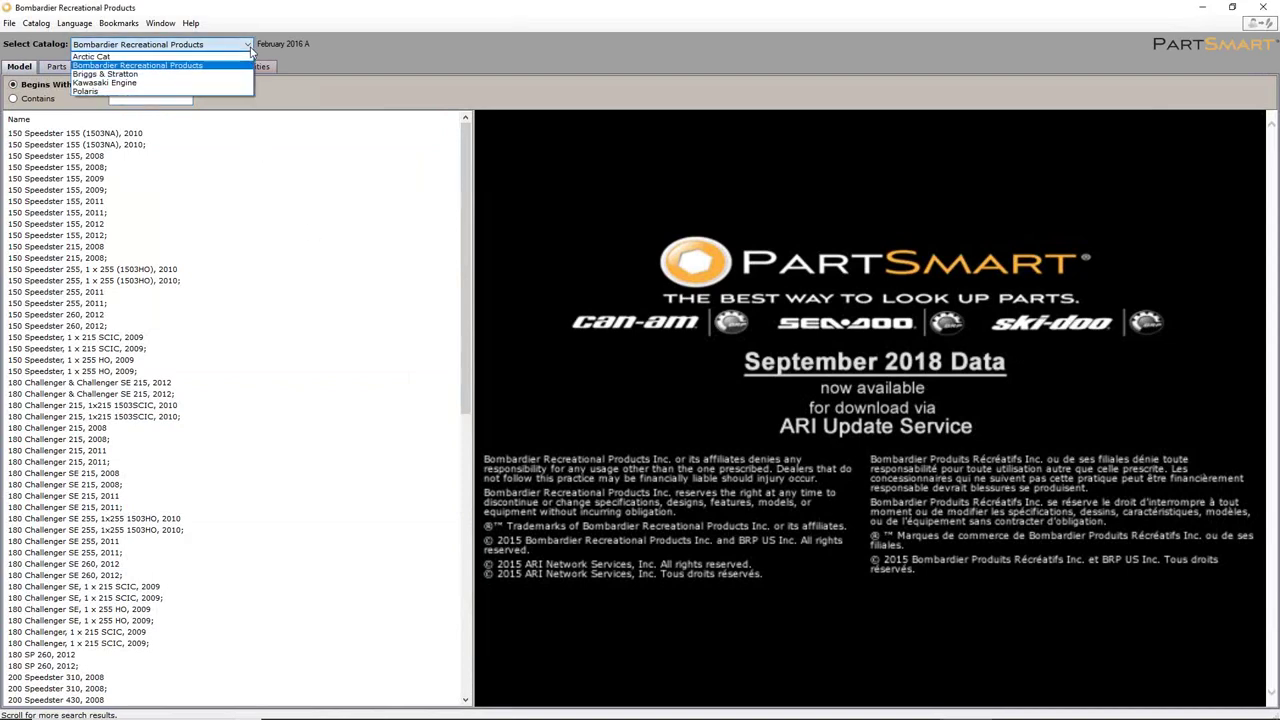
click(141, 84)
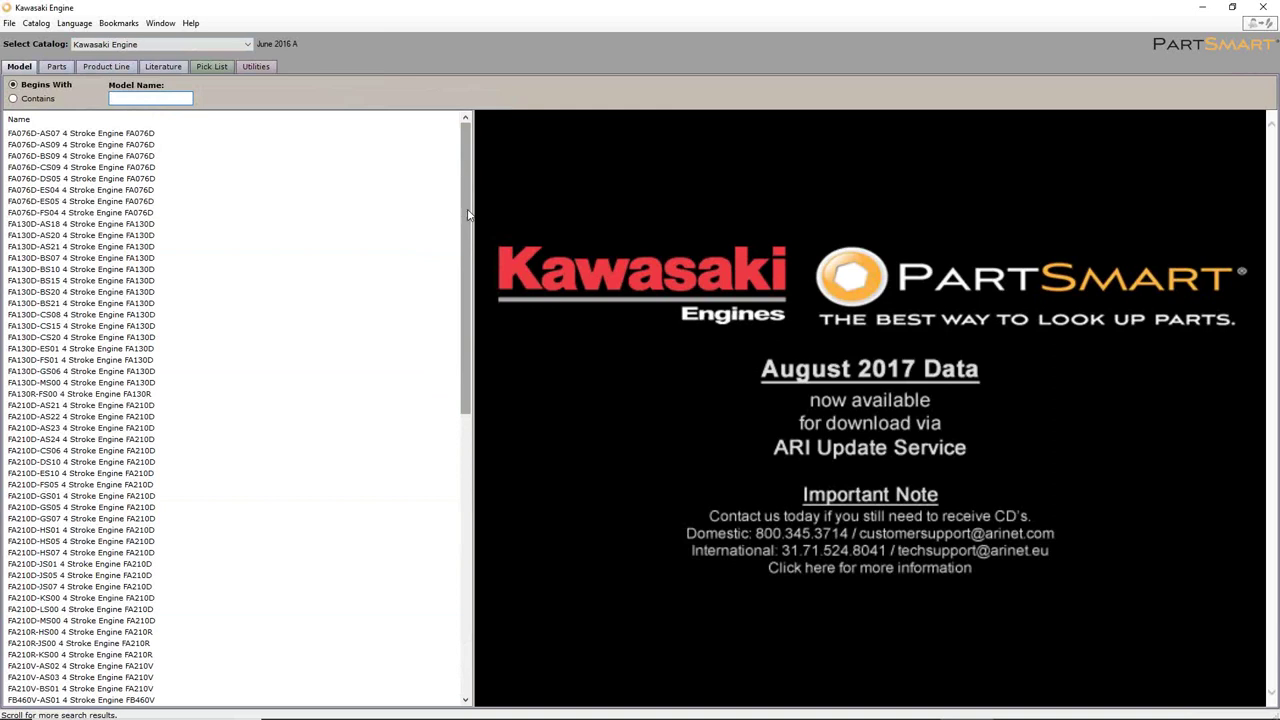
scroll(468, 214, down, 4)
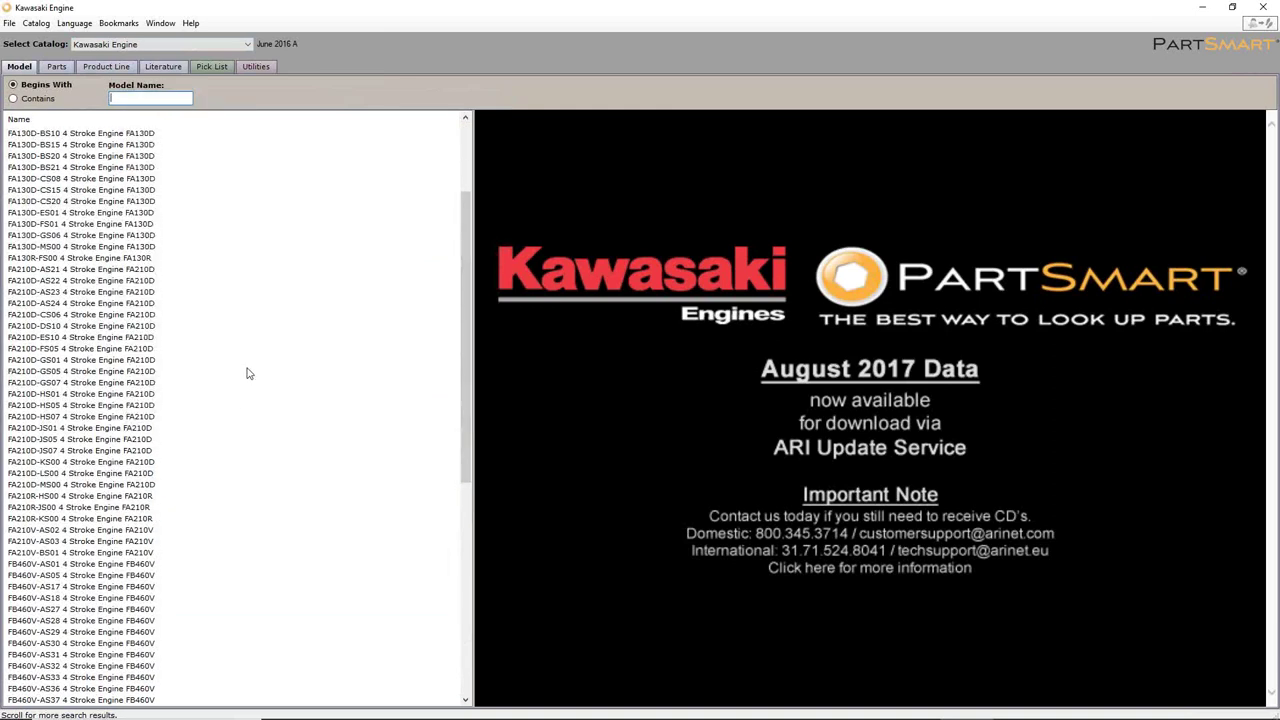
click(48, 377)
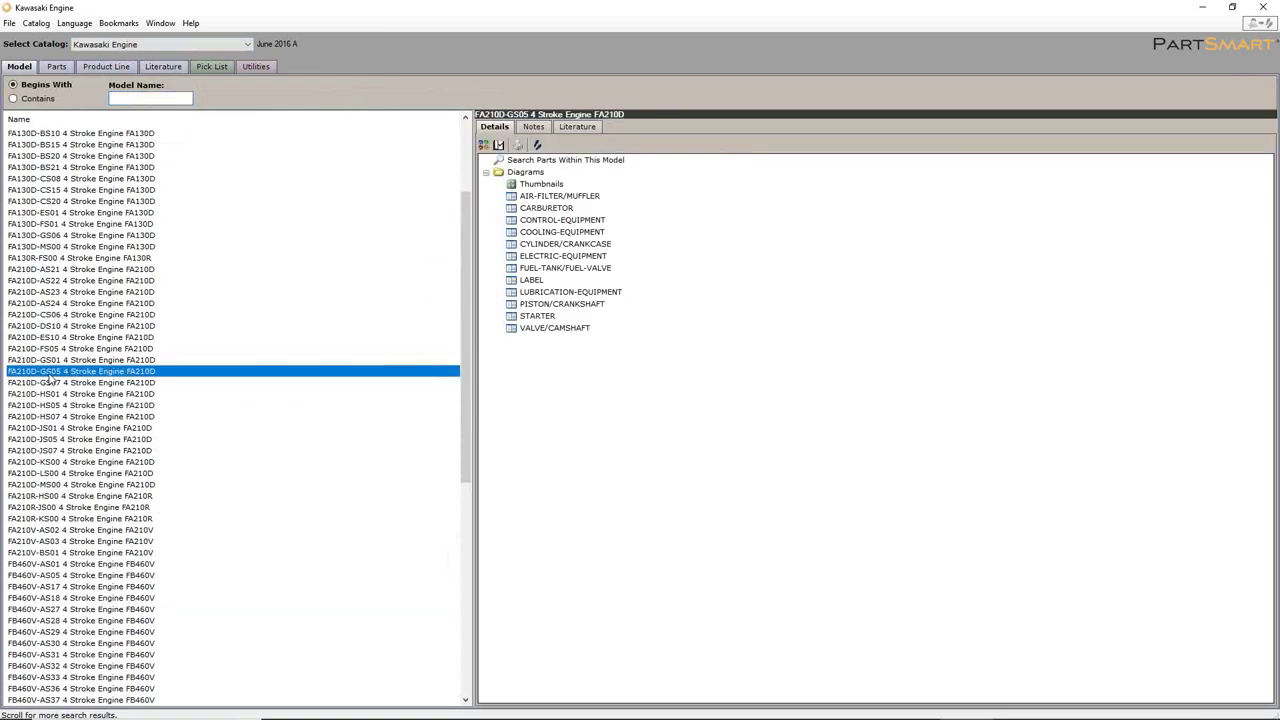
click(550, 210)
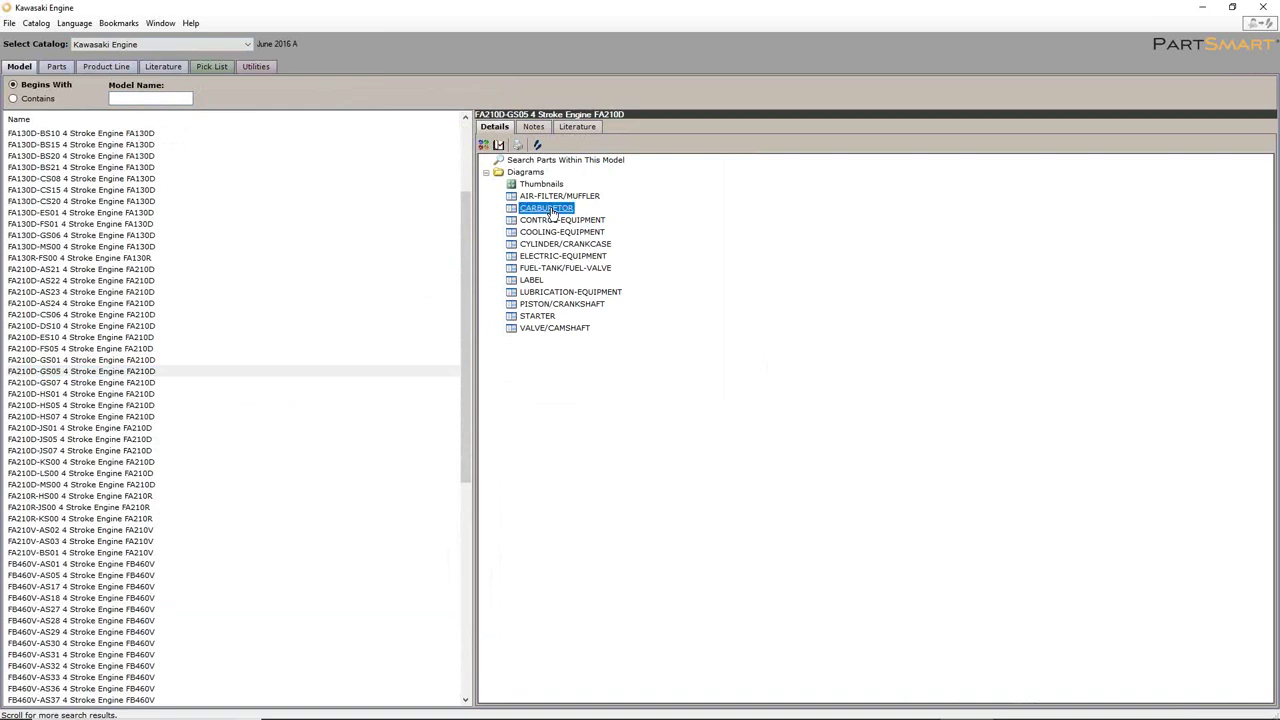
double_click(550, 209)
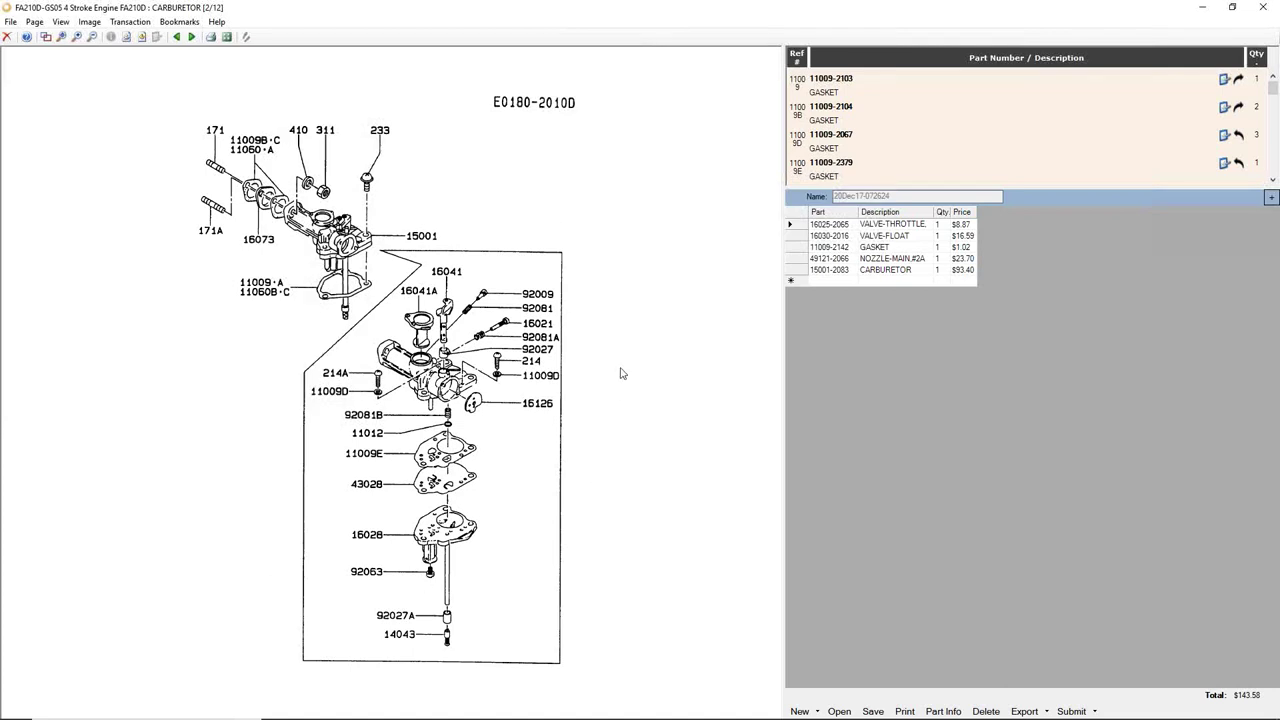
- Enlarge the parts list and select part 92063-2013 JET-MAIN.#86
drag(1058, 189, 1064, 326)
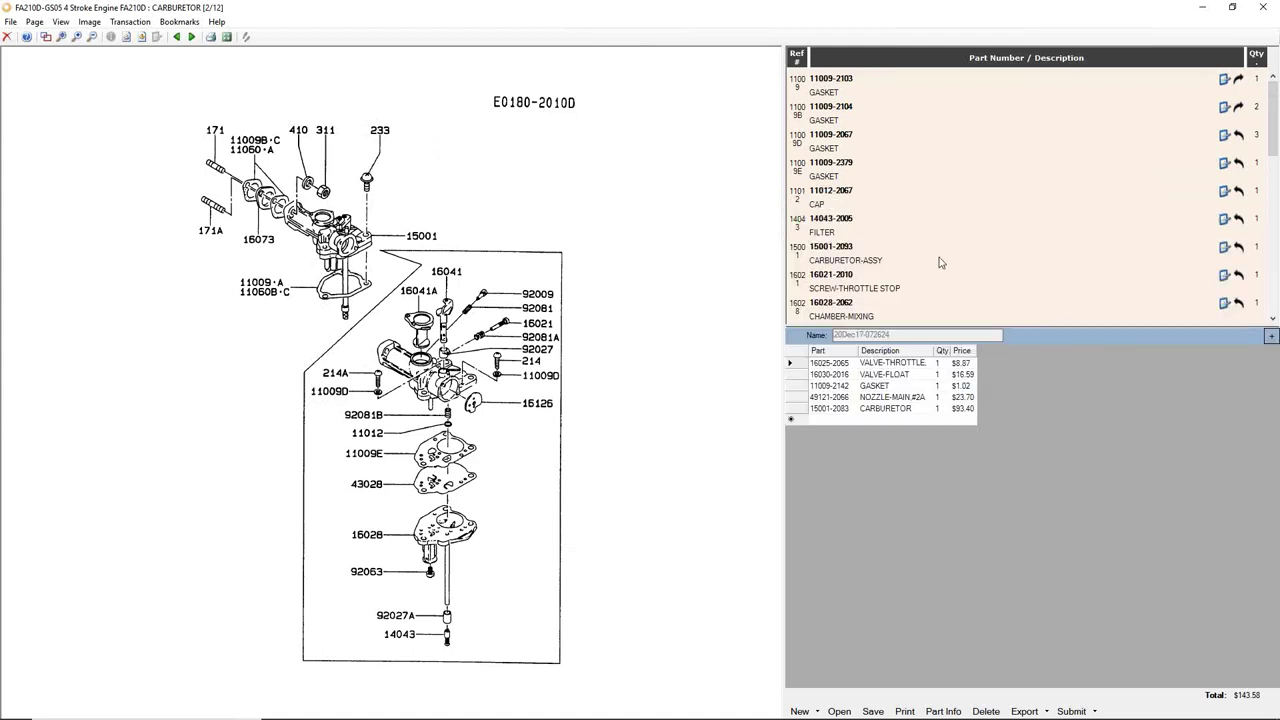
scroll(950, 235, down, 5)
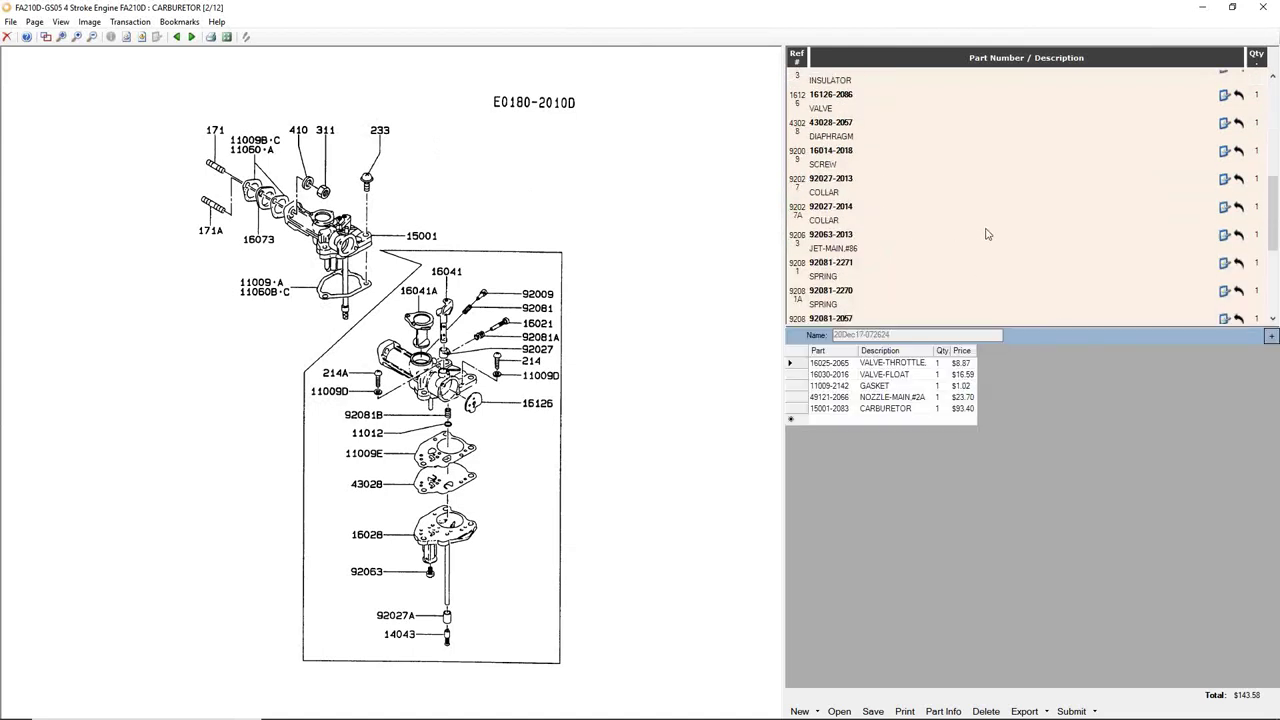
click(889, 248)
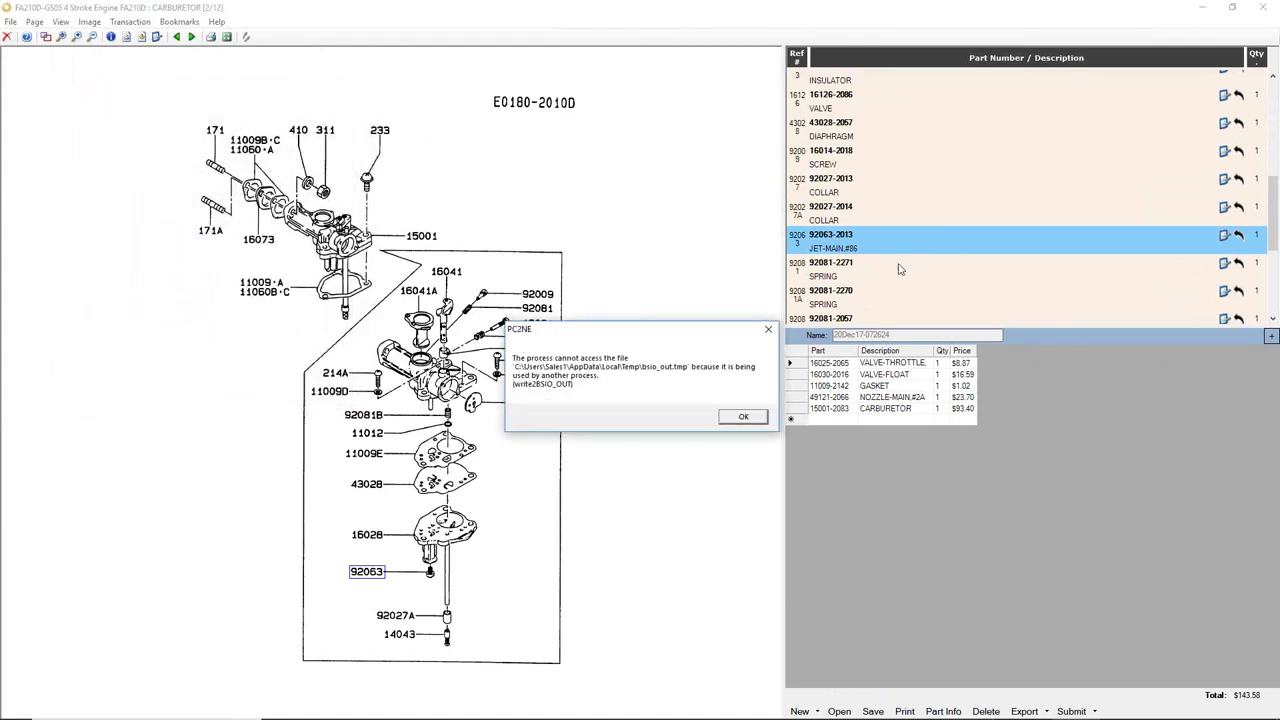
- Dismiss the three file-access error dialogs and close the 92063-2013 main jet's part information
click(733, 418)
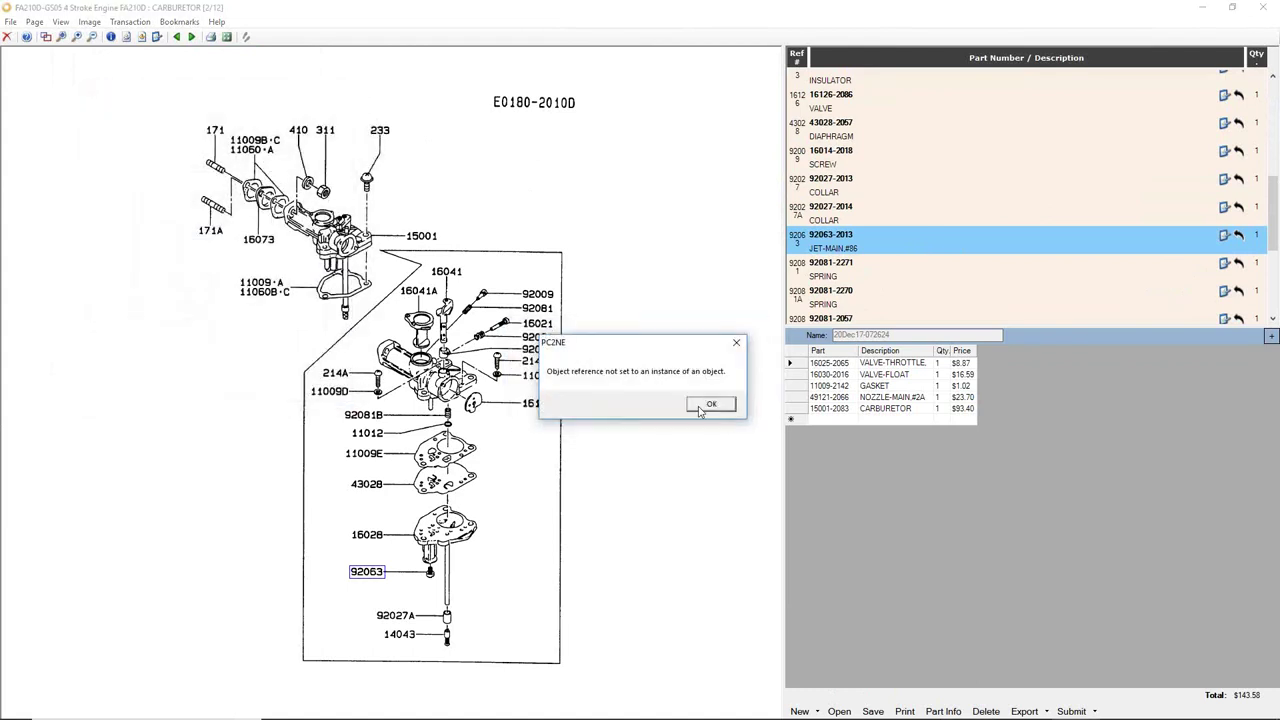
click(710, 406)
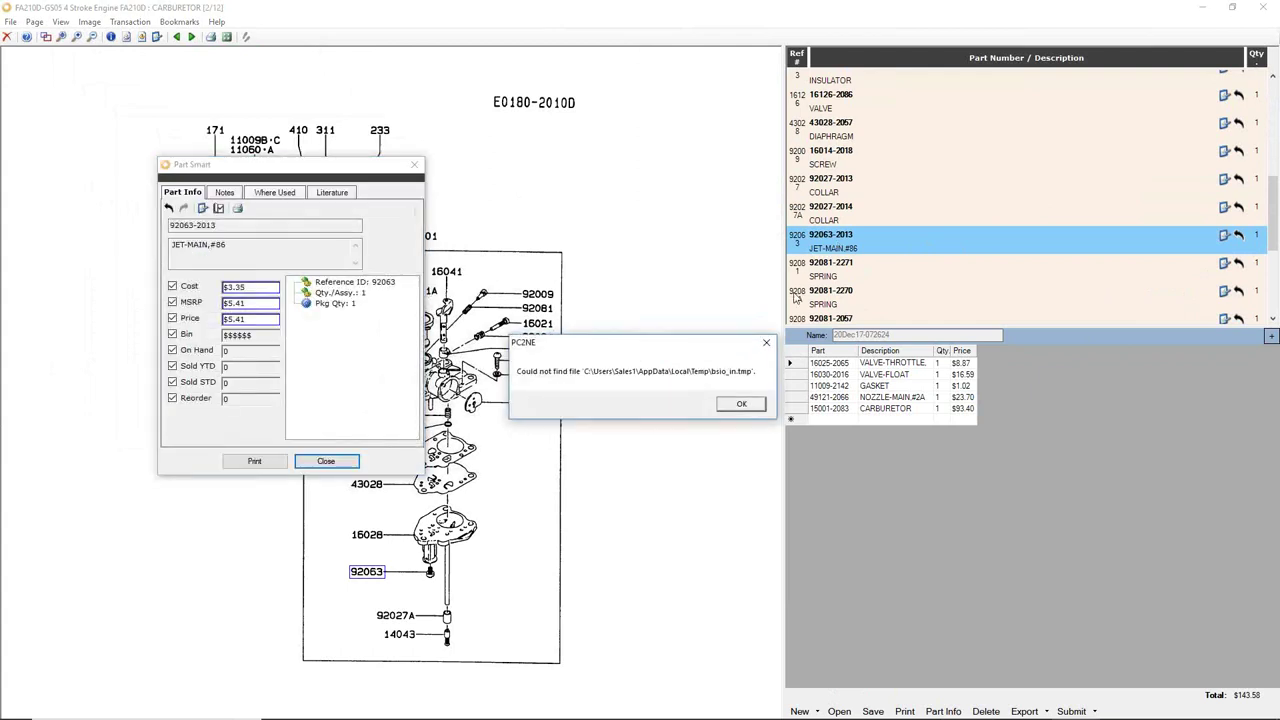
click(767, 342)
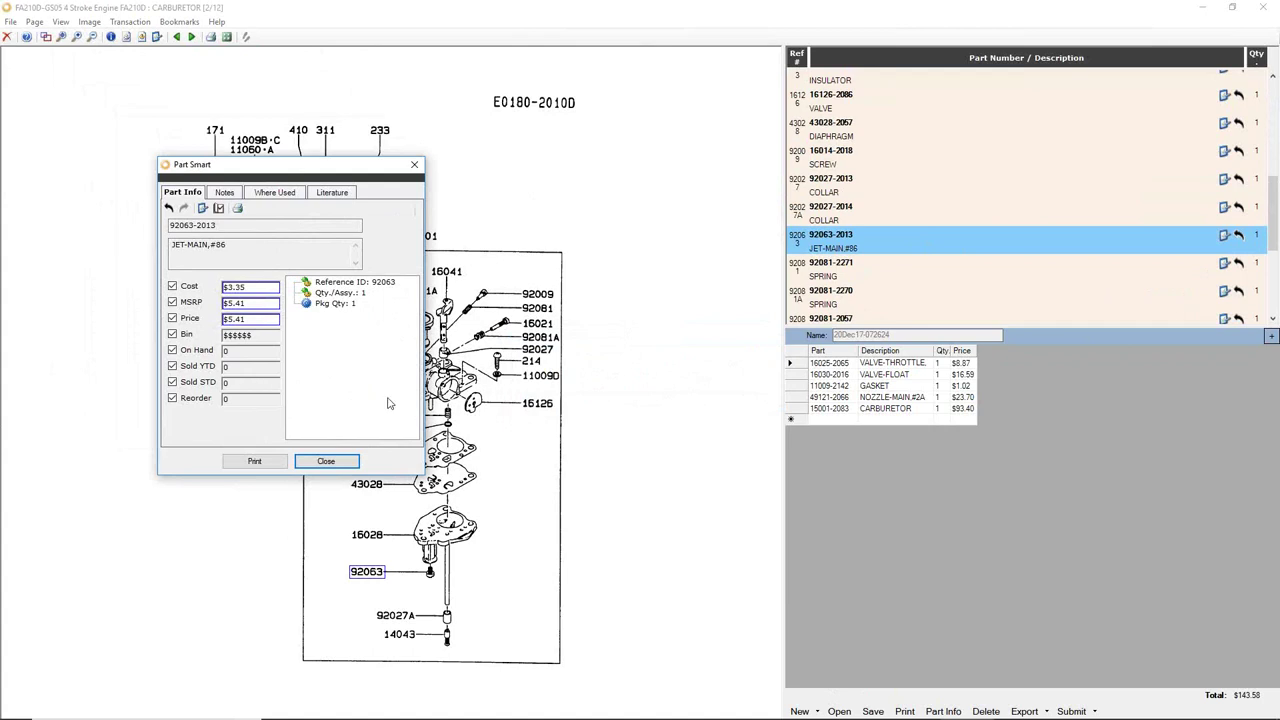
click(414, 165)
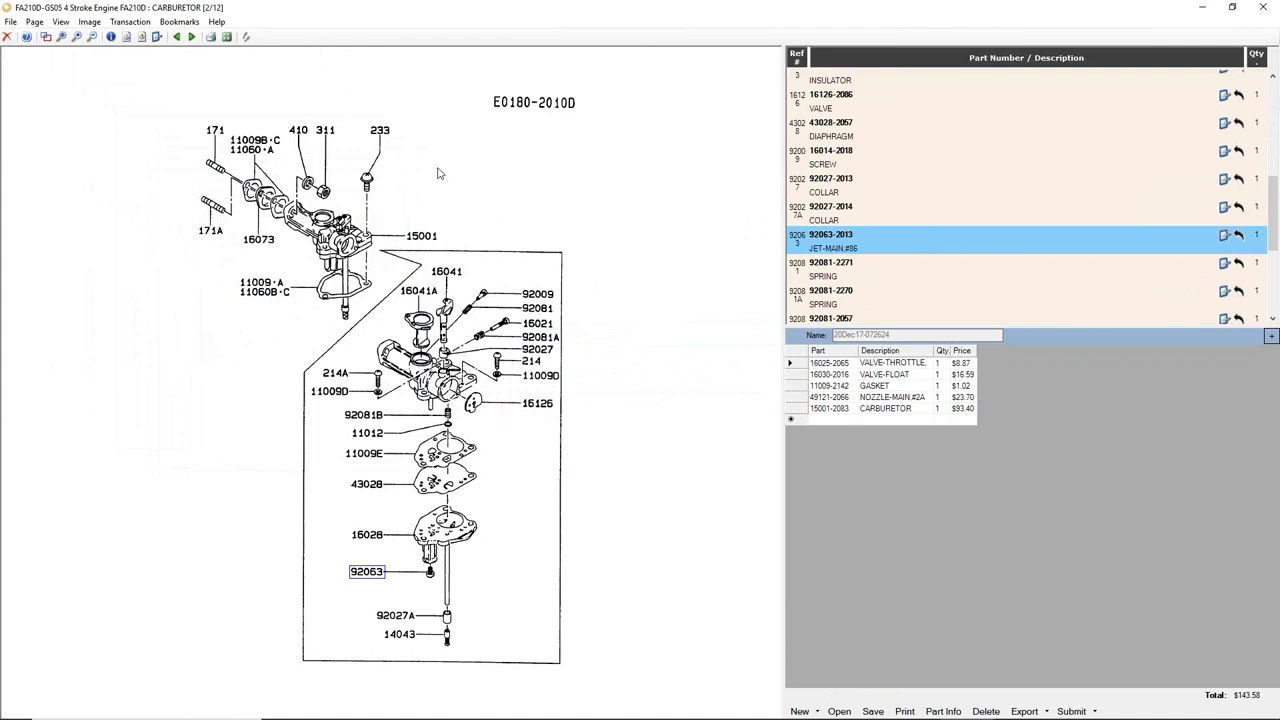
- Review the 92063-2013 part and highlight the pick list contents on screen
right_click(858, 245)
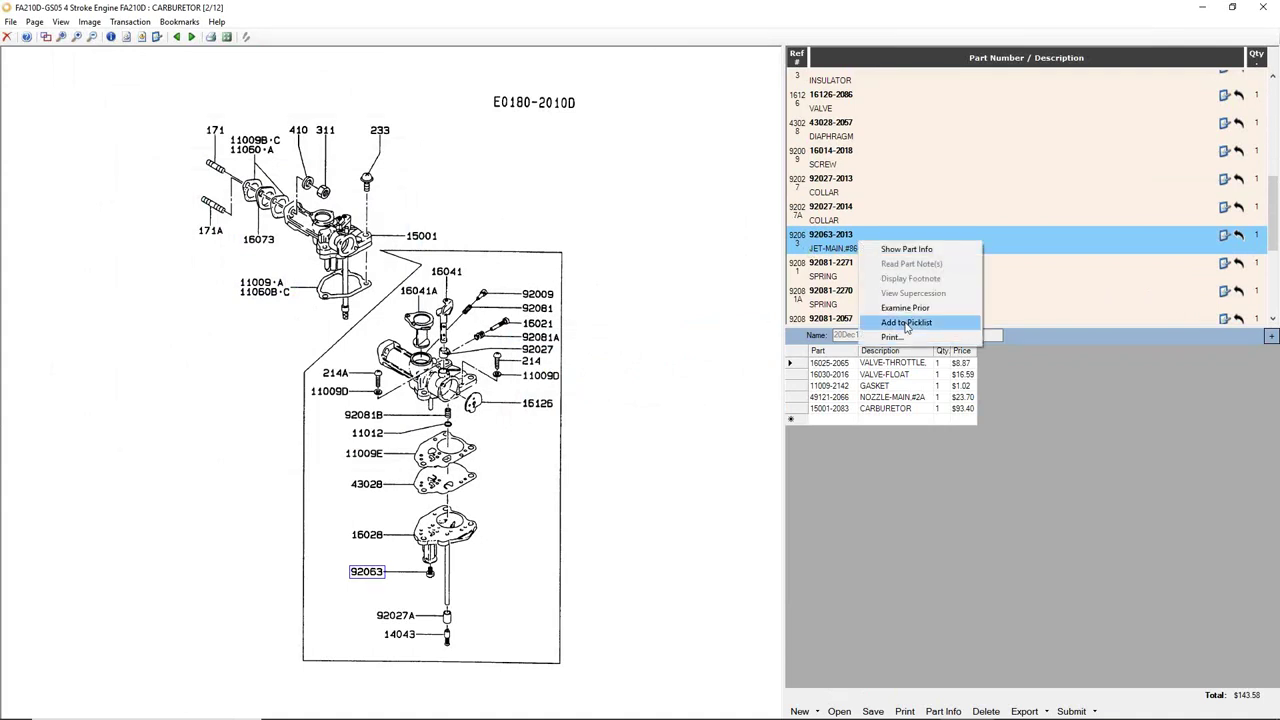
click(1166, 385)
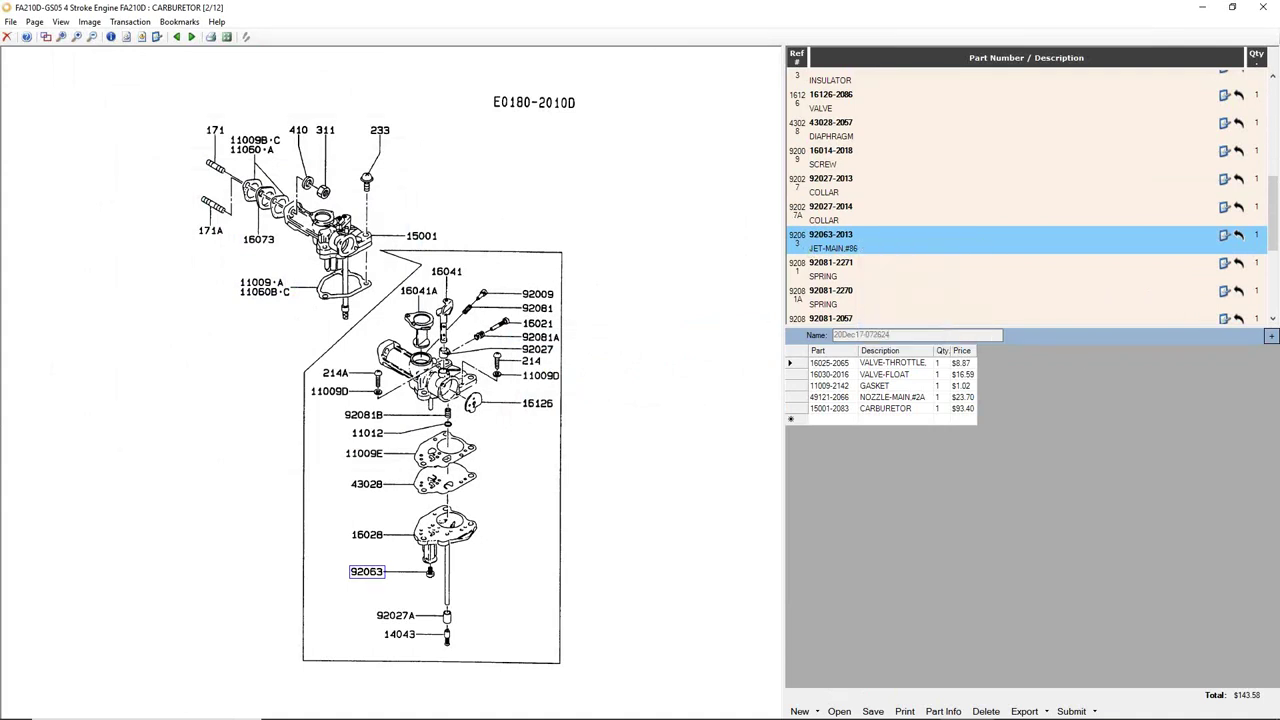
key(ctrl+2)
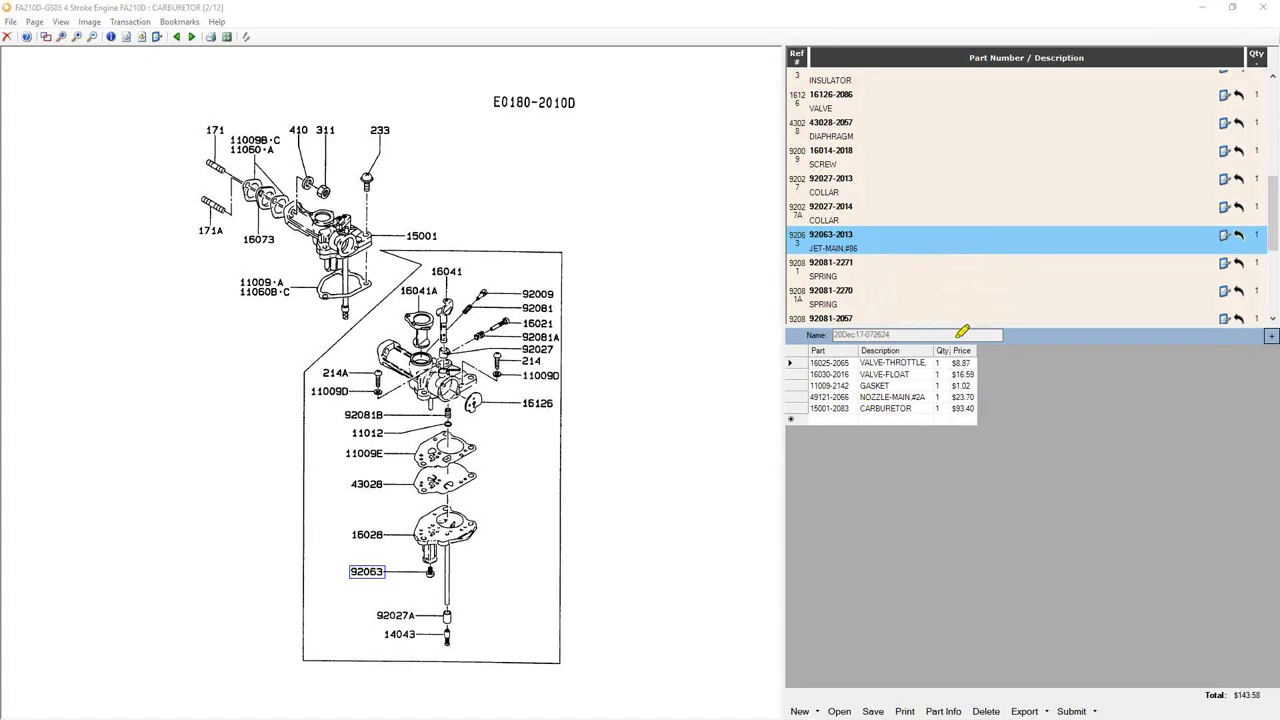
mouse_move(968, 338)
mouse_down()
mouse_move(995, 410)
mouse_move(979, 426)
mouse_up()
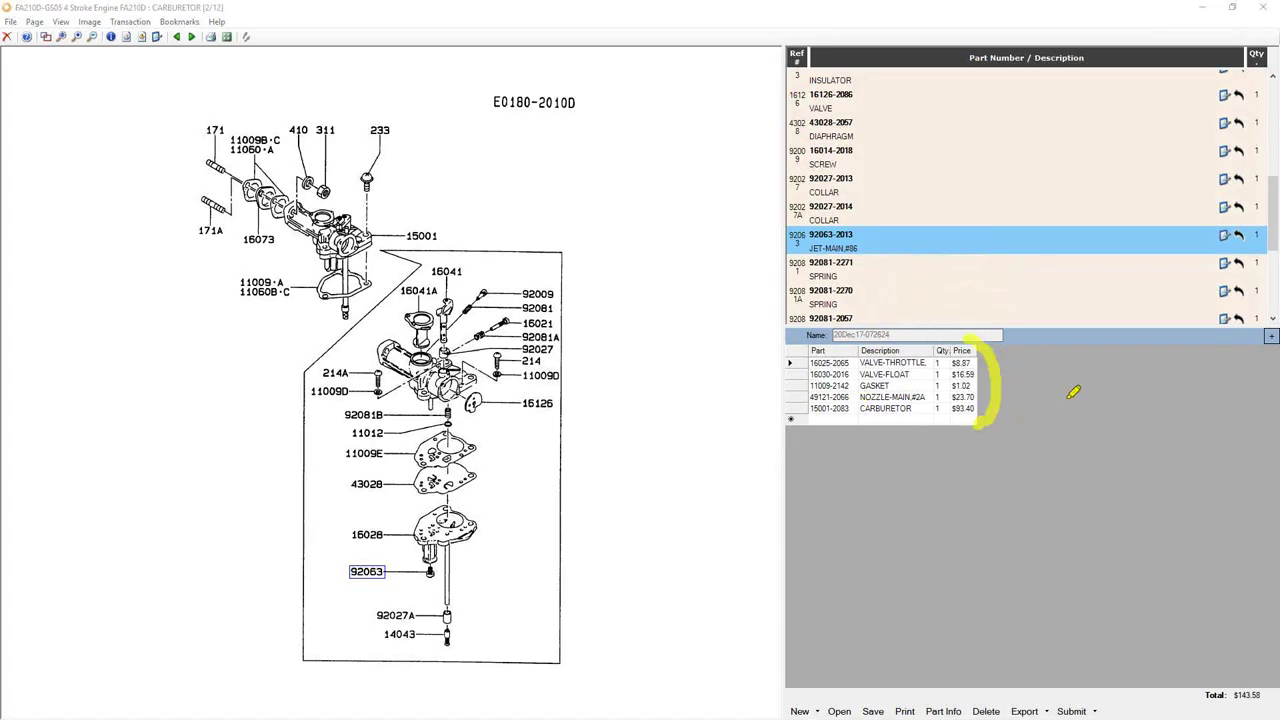
key(Escape)
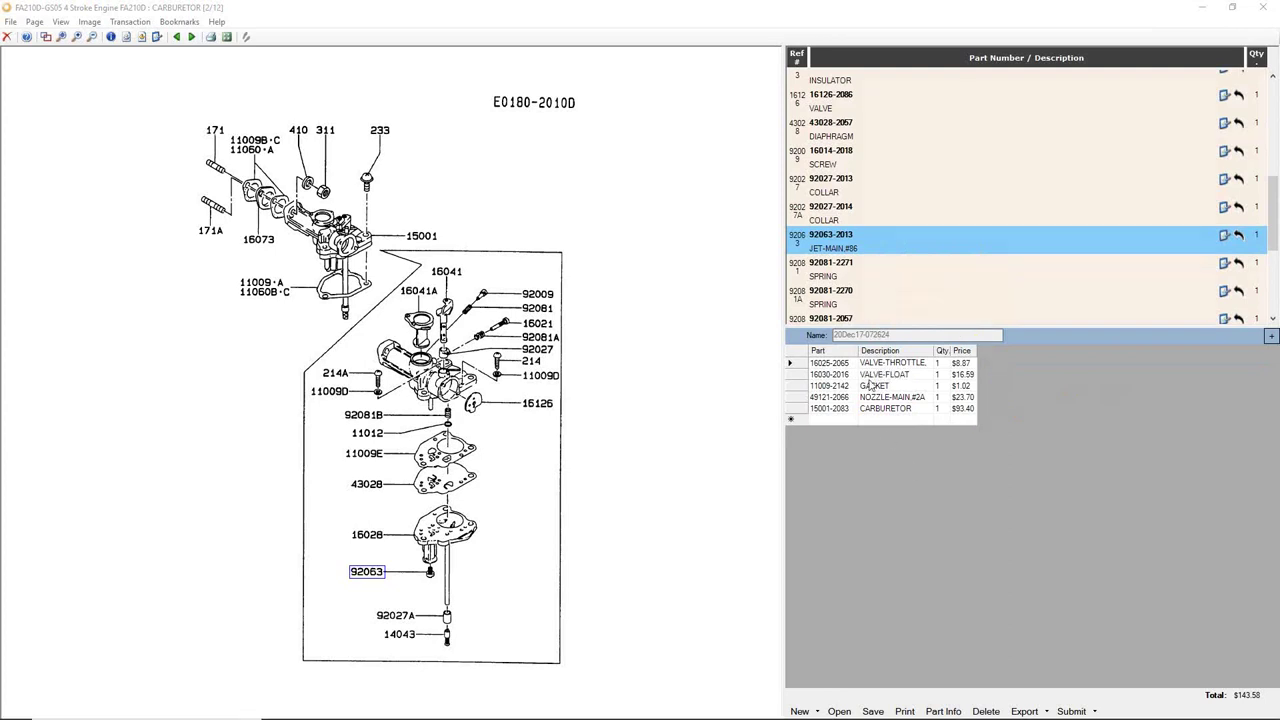
- Submit the five-part $143.58 pick list to the Business System and confirm
click(1075, 712)
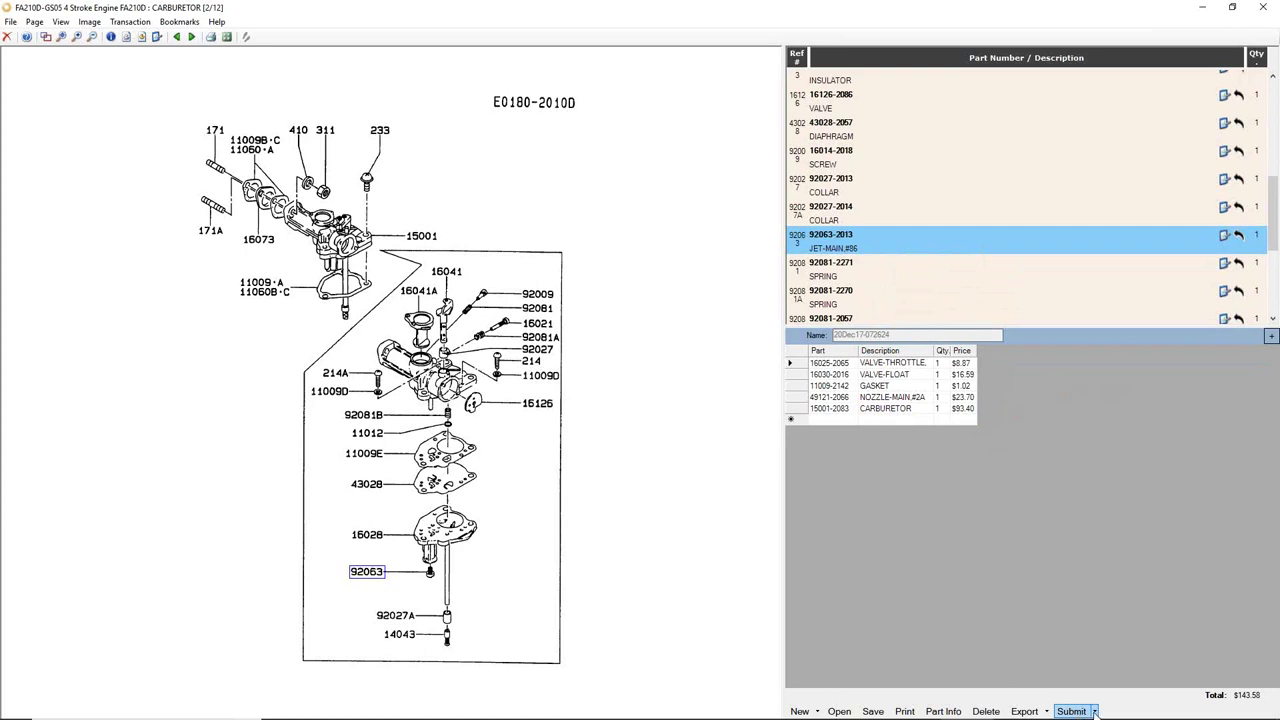
click(1095, 712)
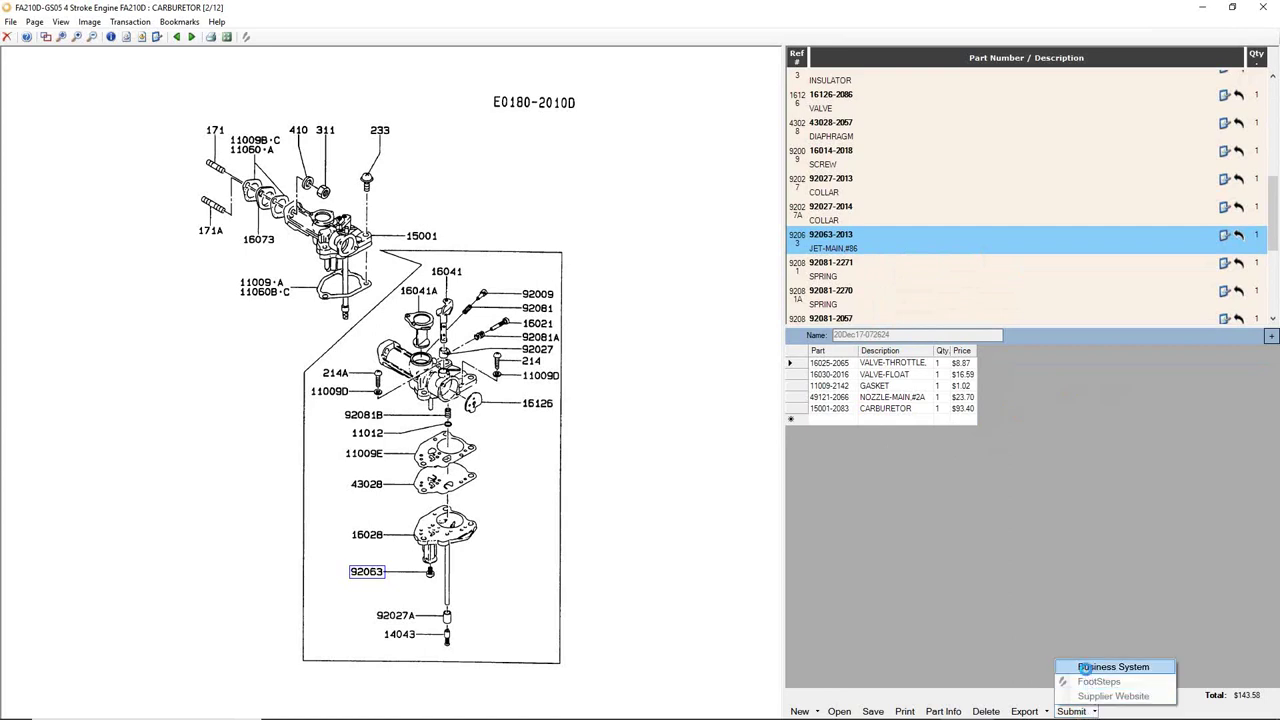
click(1095, 666)
click(667, 393)
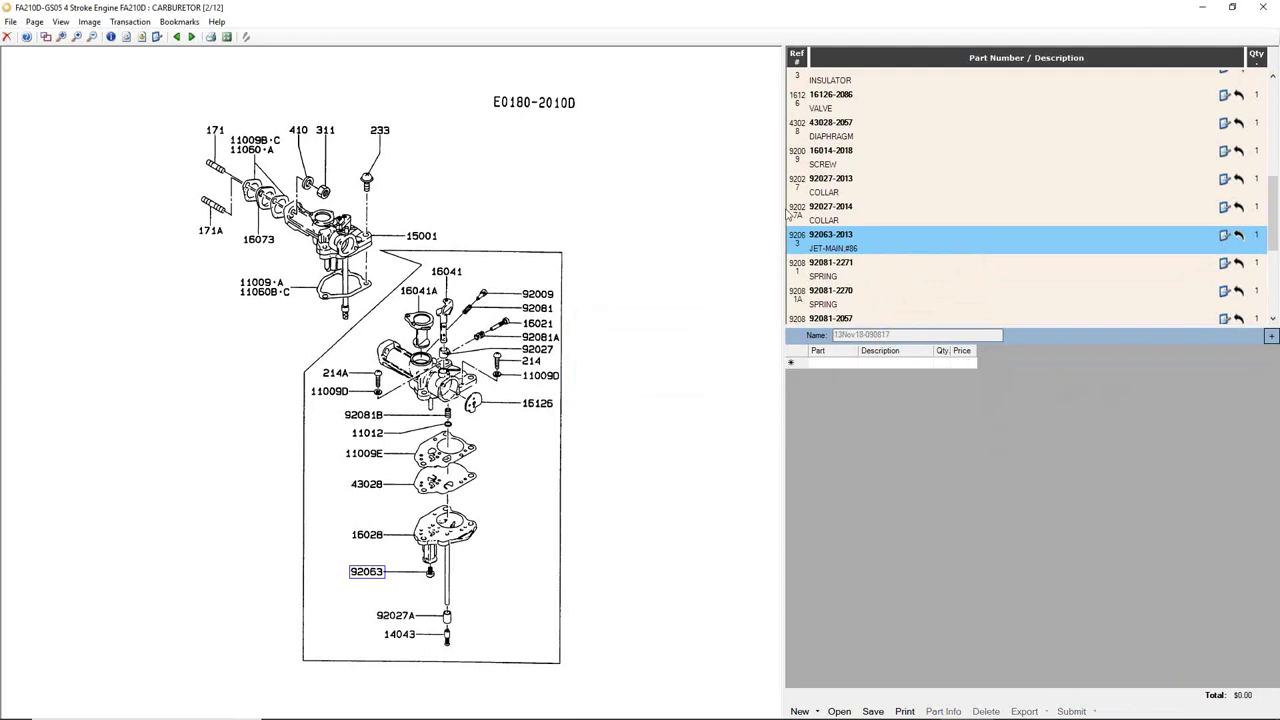
click(488, 712)
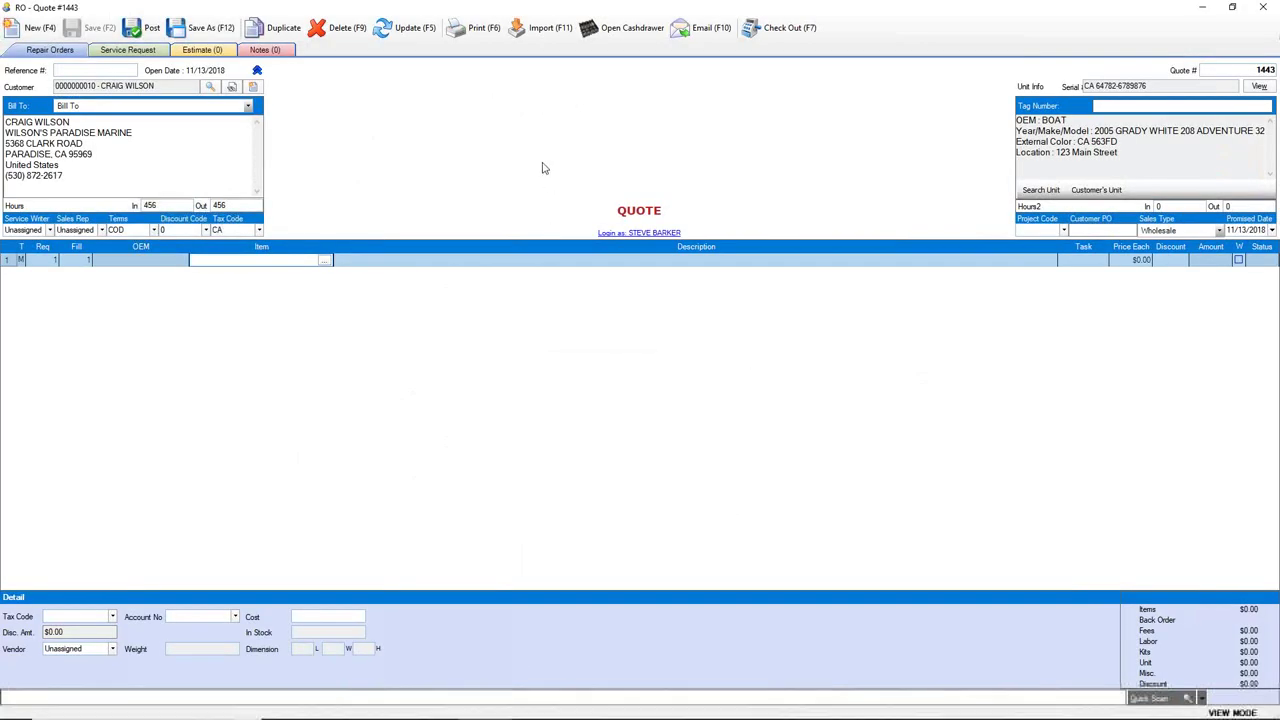
- Import five KAWOPE carburetor lines ($102.27 items, $41.31 back order) into quote 1443, save, and minimize
click(545, 30)
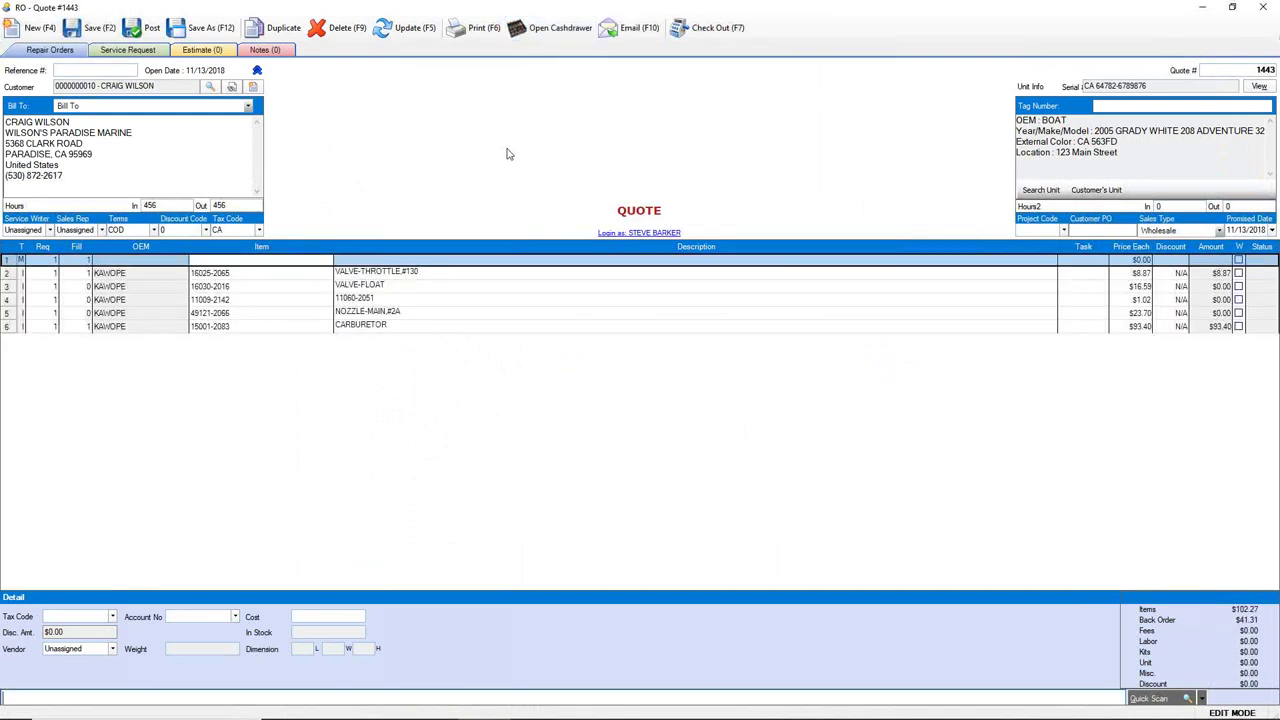
click(97, 29)
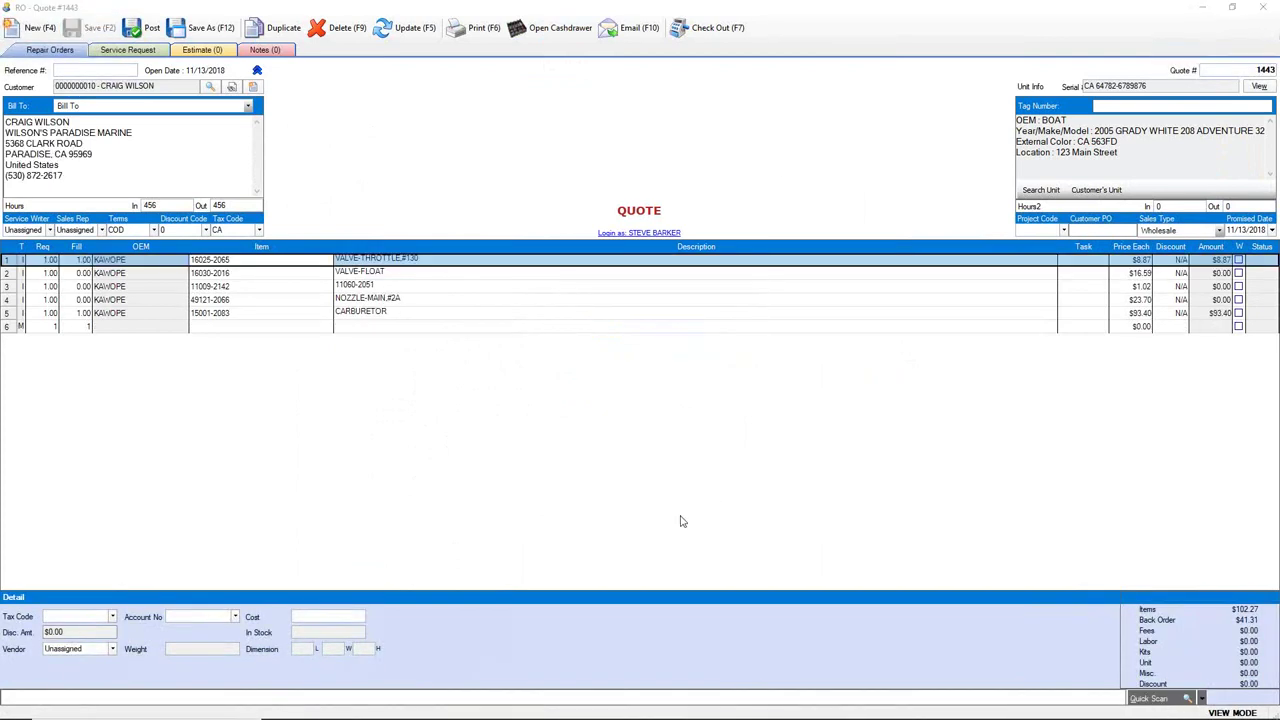
click(199, 328)
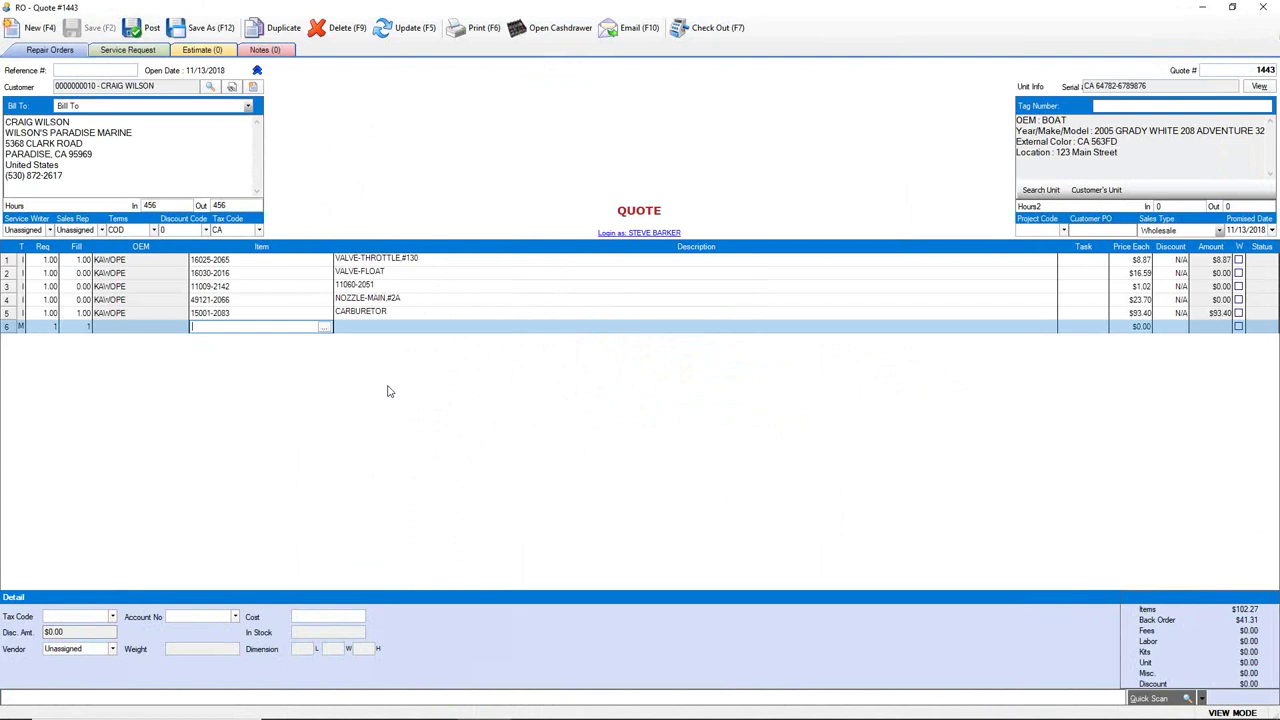
click(1202, 12)
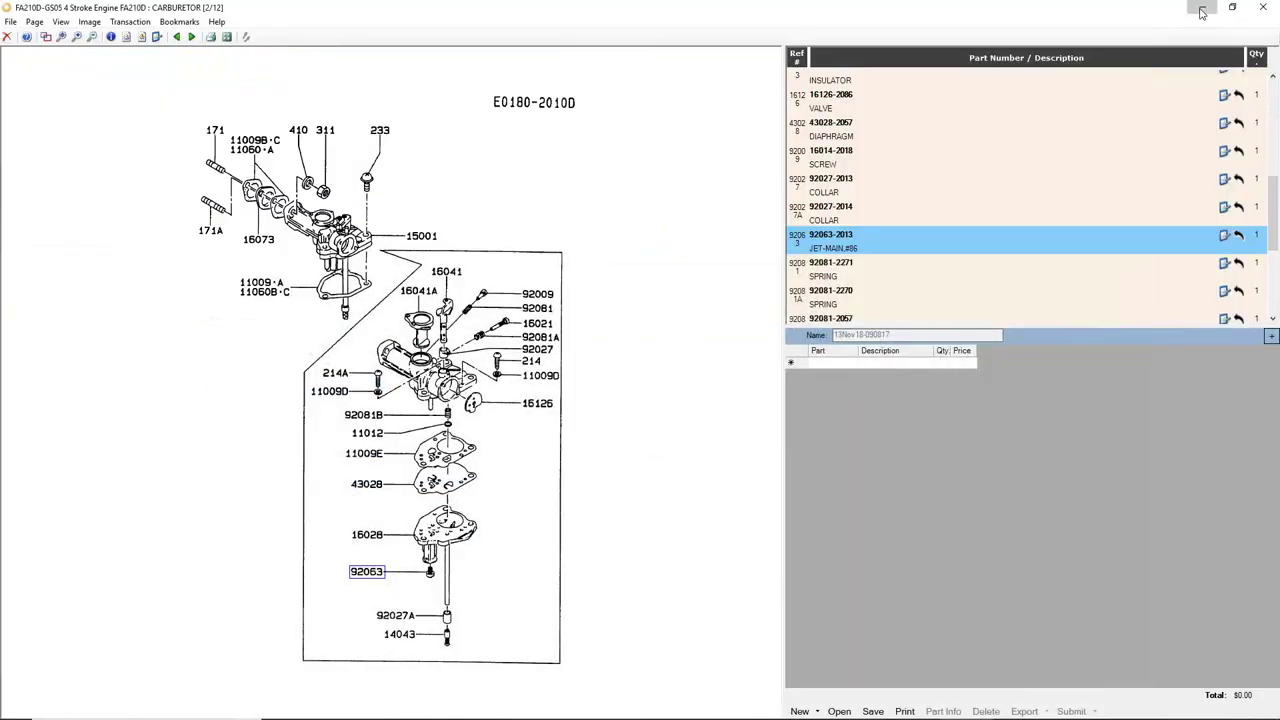
- Move the MIDAS and EzParts5 desktop shortcuts upward and launch MIDAS
click(1201, 13)
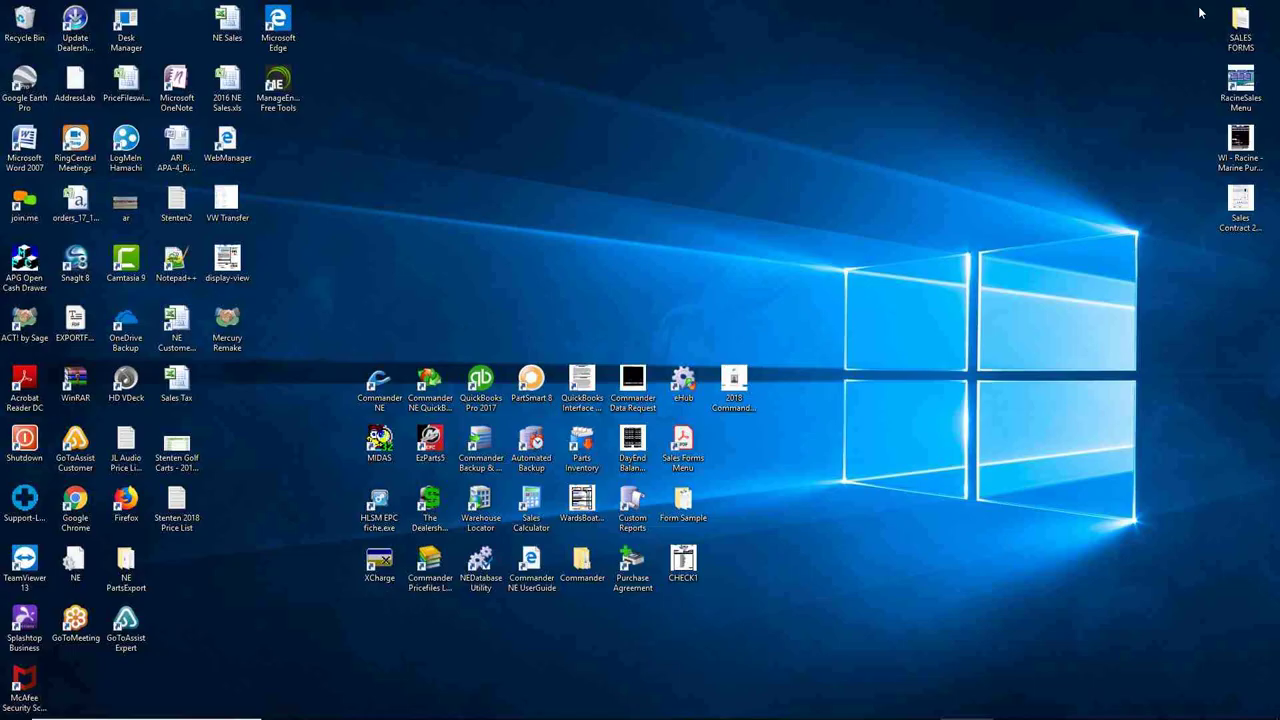
click(382, 450)
drag(358, 228, 380, 215)
drag(430, 445, 465, 216)
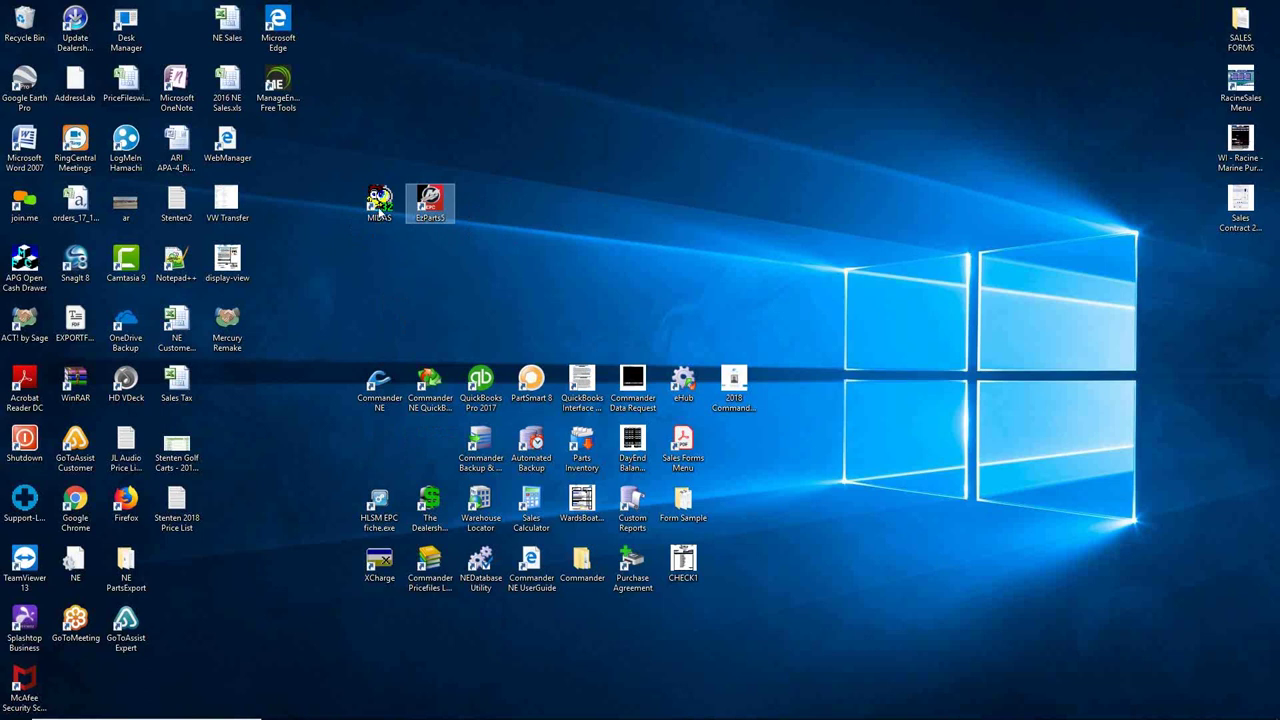
click(380, 212)
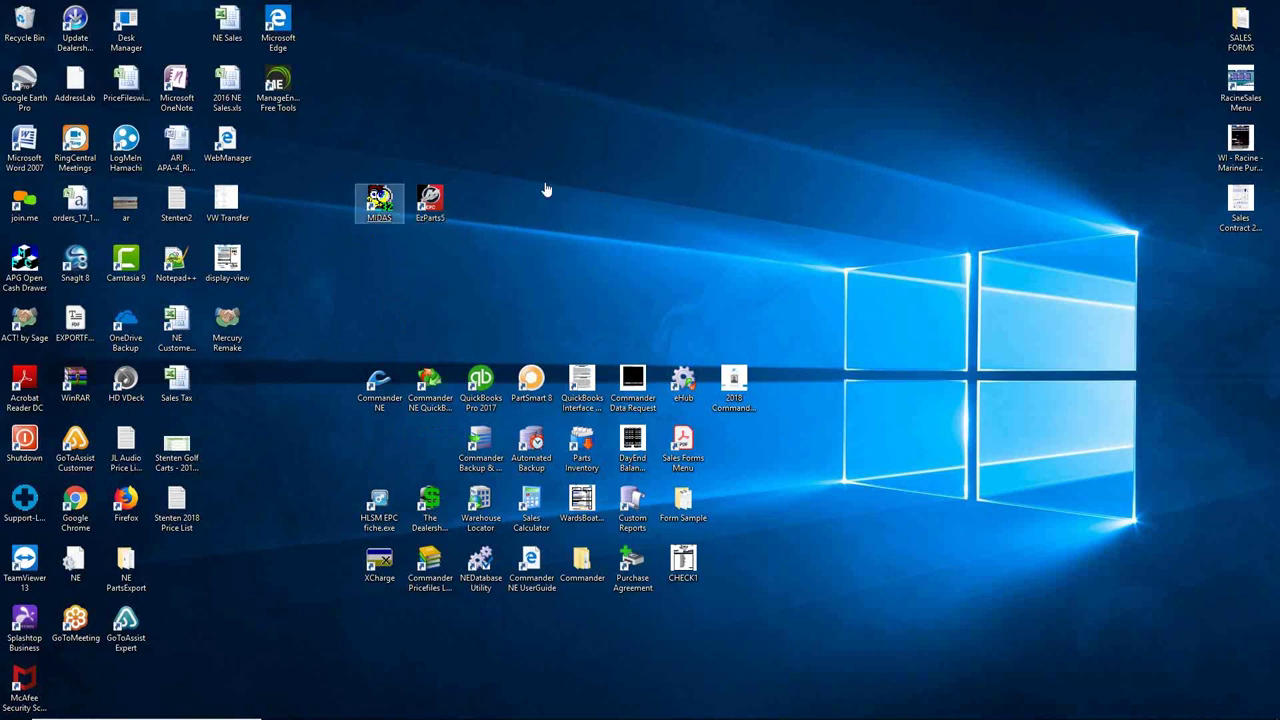
key(Return)
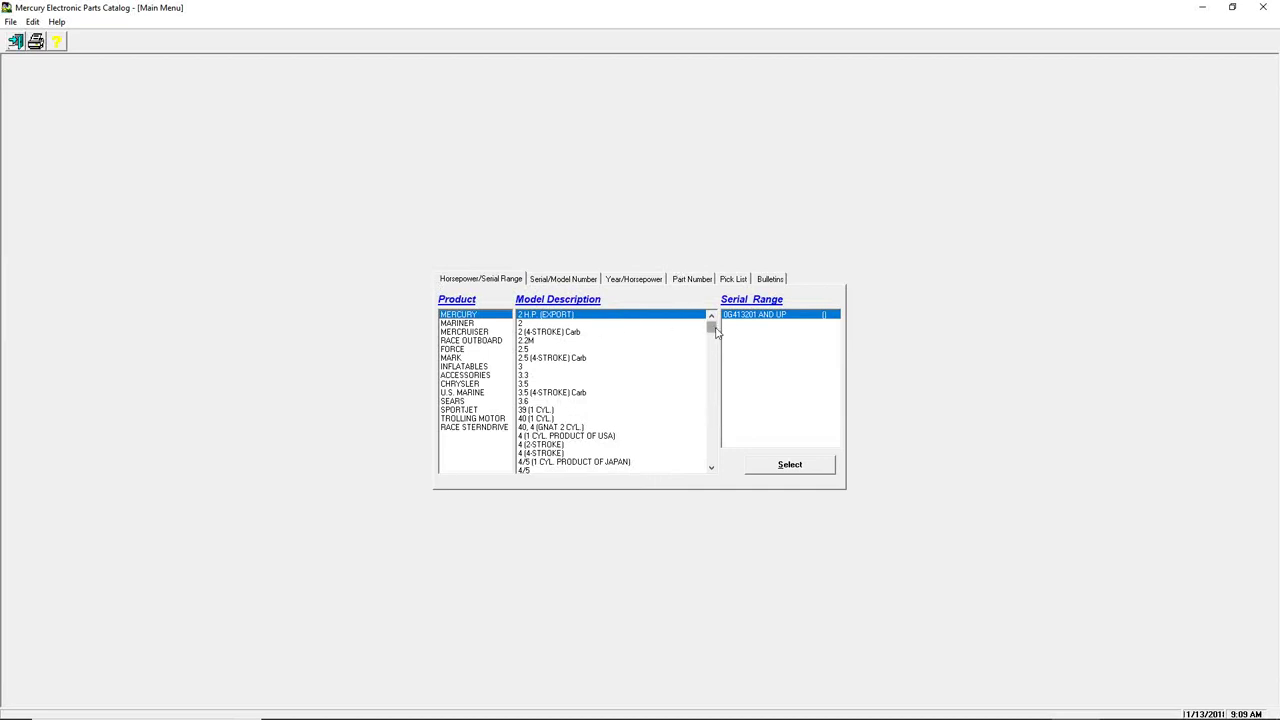
- Add gasket 69238 from the MERCURY 850 (4 CYL.) exhaust extension plate to pick list 67
drag(715, 328, 711, 386)
scroll(594, 397, down, 2)
scroll(594, 397, down, 7)
click(540, 358)
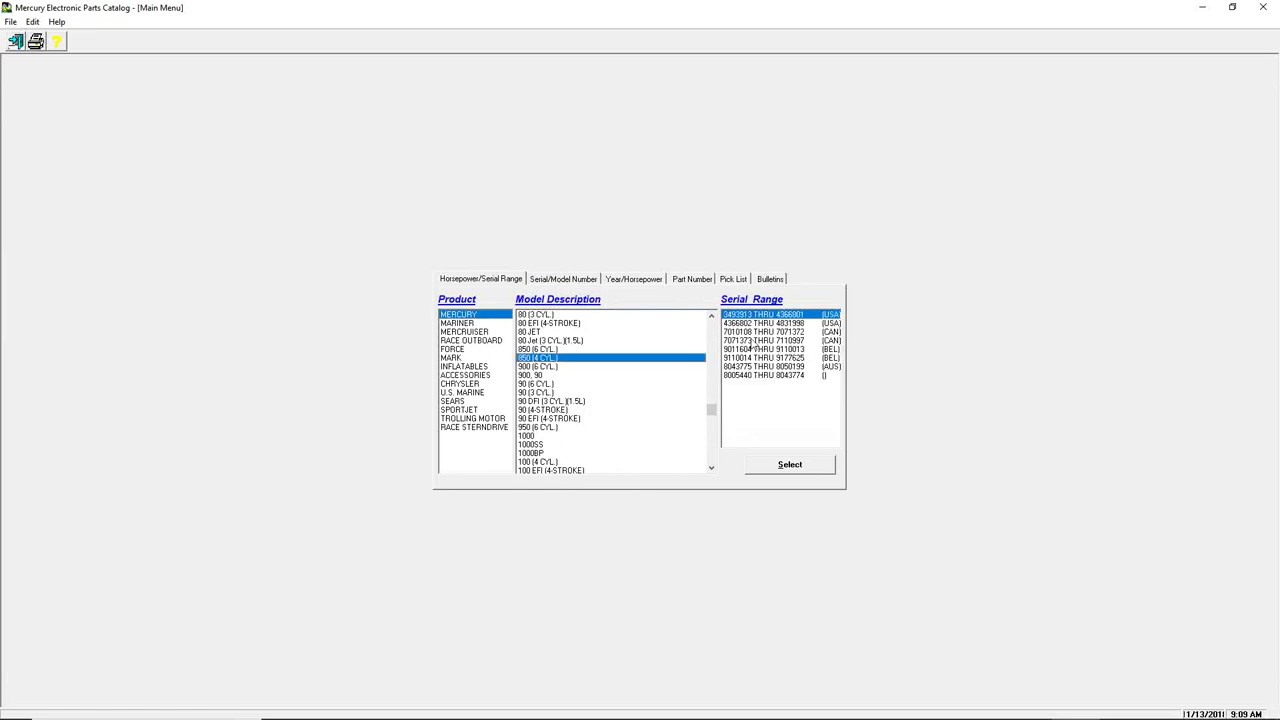
double_click(761, 316)
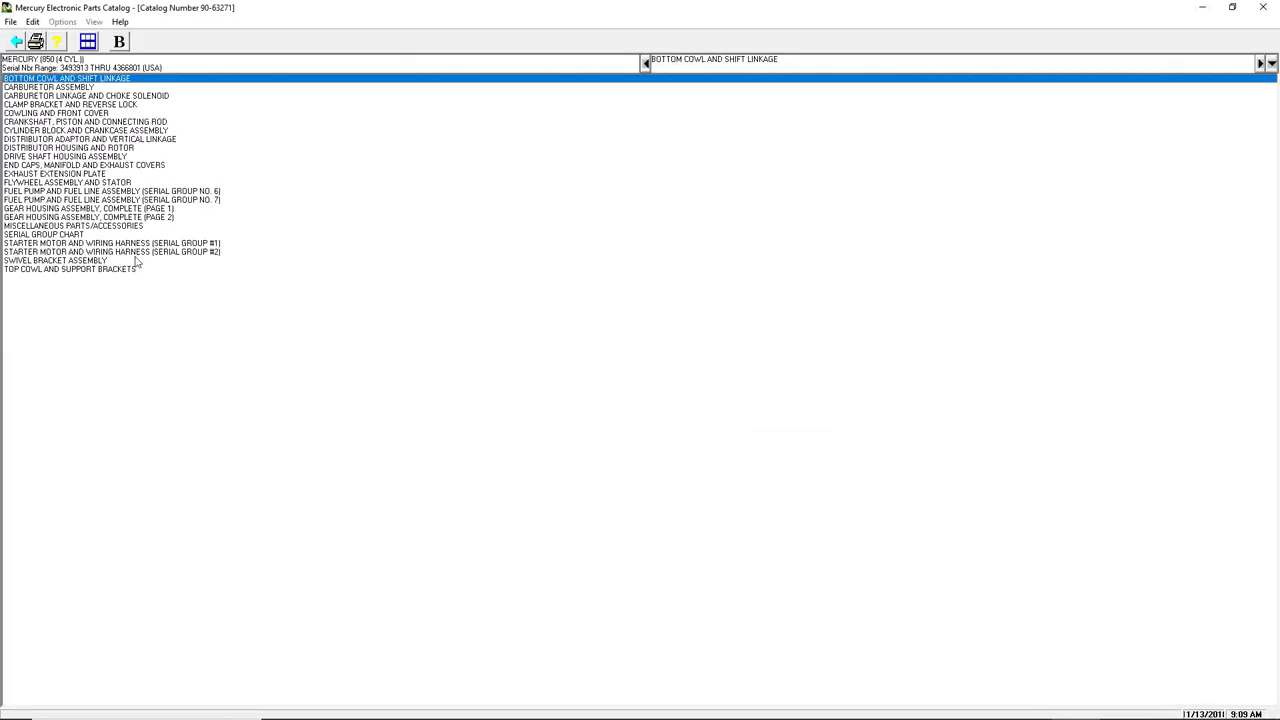
double_click(63, 174)
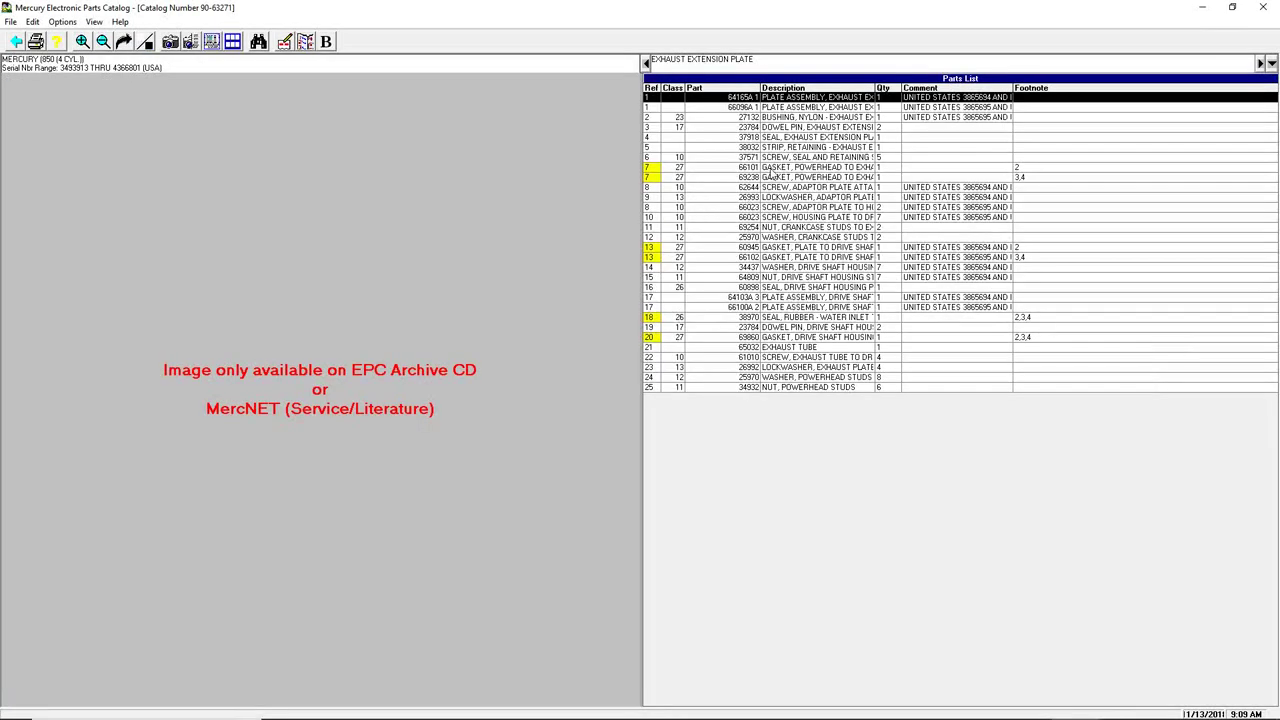
double_click(770, 170)
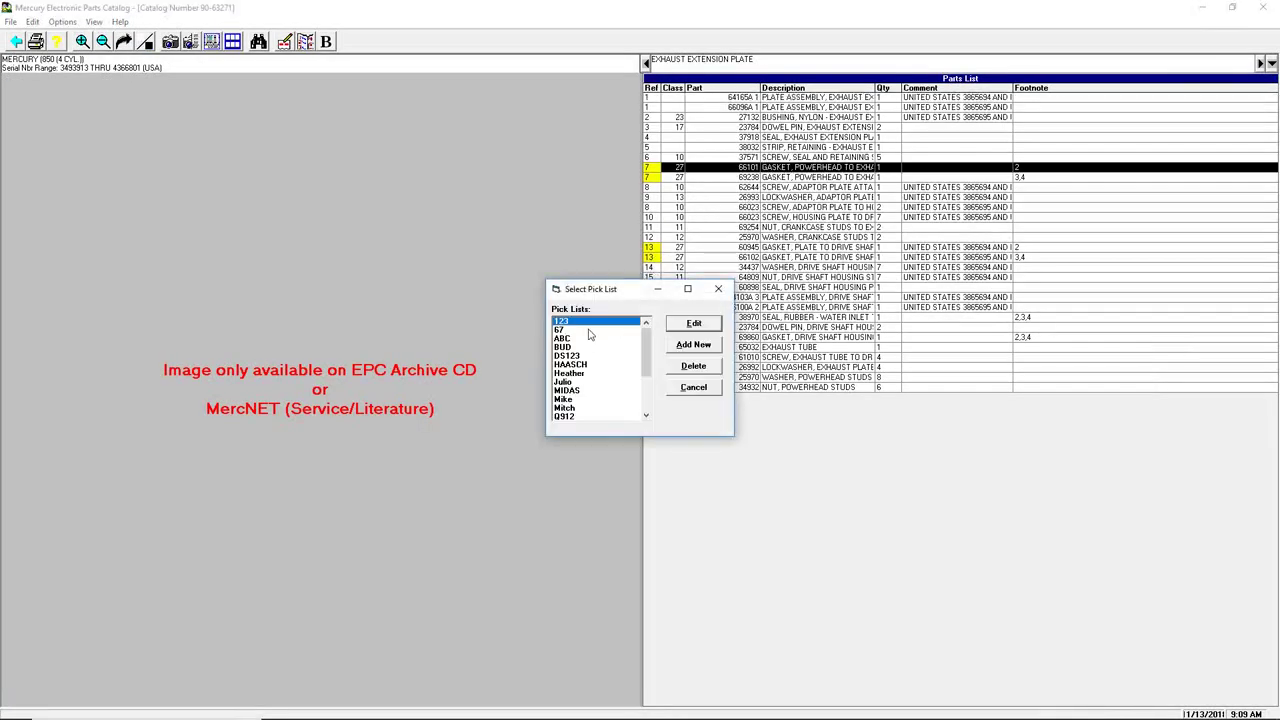
click(564, 331)
double_click(575, 332)
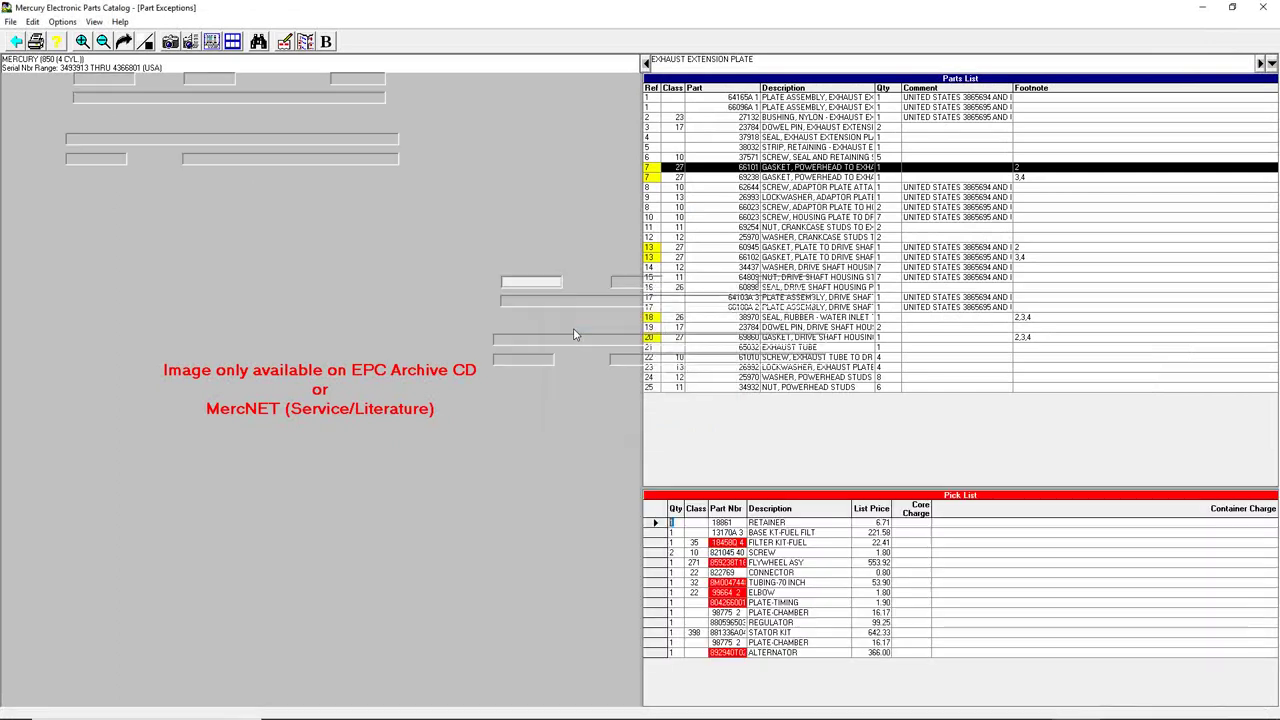
- Export the 2,015.34 pick list to the DMS and acknowledge the success message
click(15, 41)
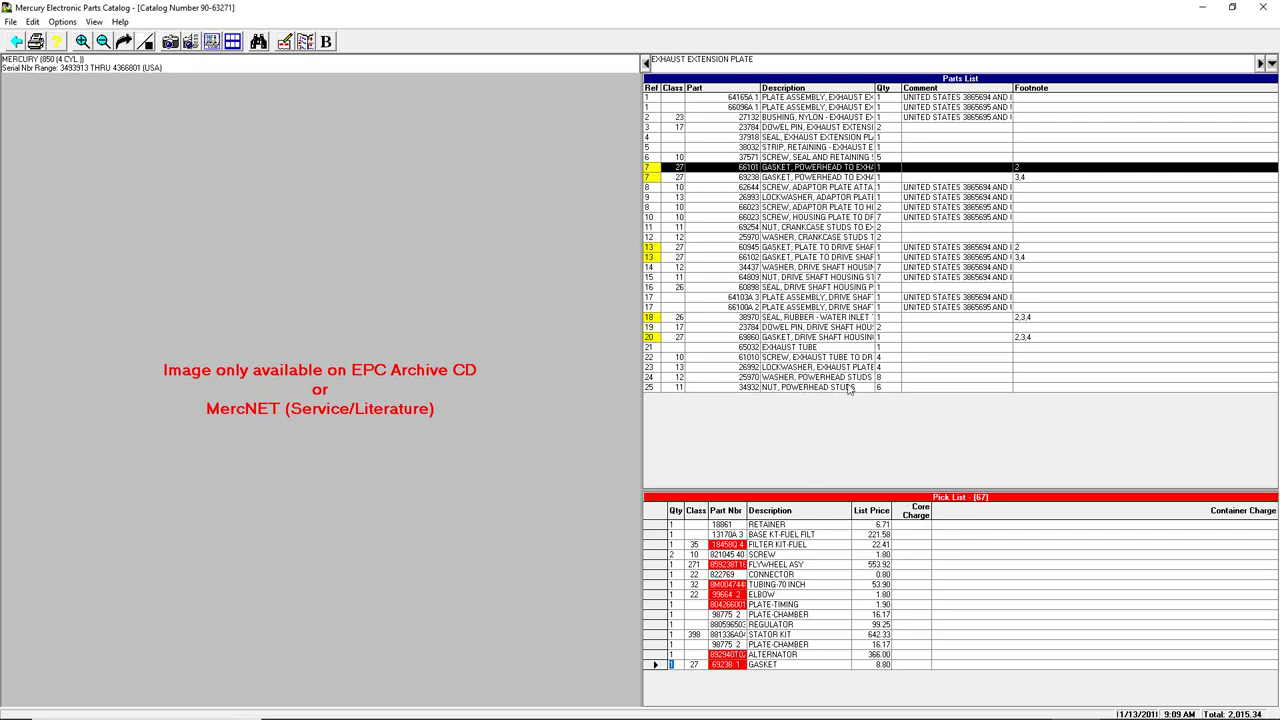
drag(844, 495, 885, 460)
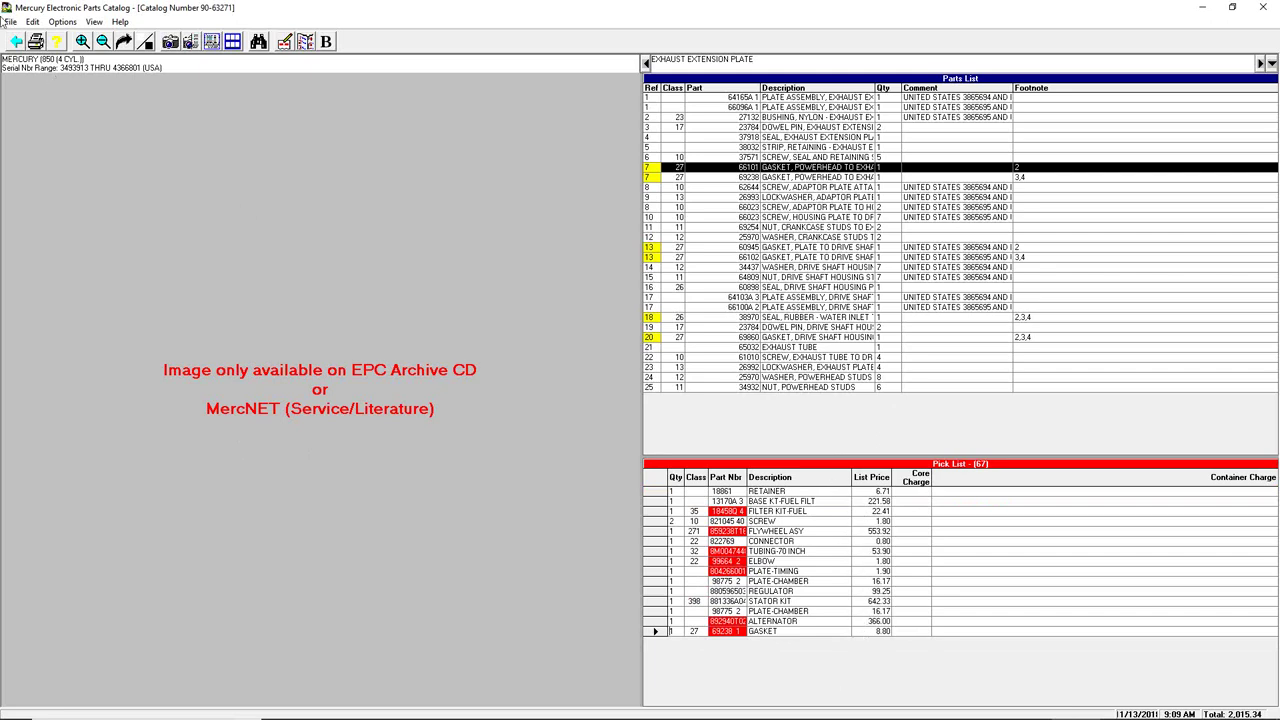
click(10, 21)
click(36, 52)
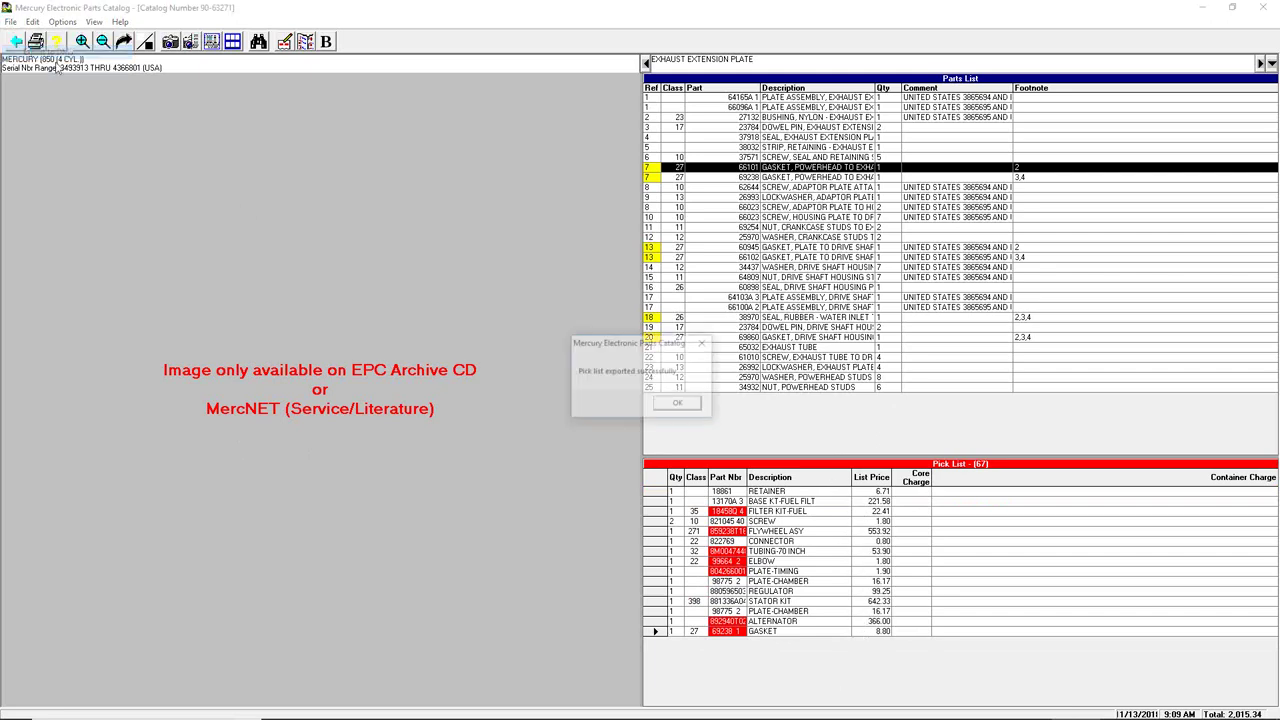
click(682, 402)
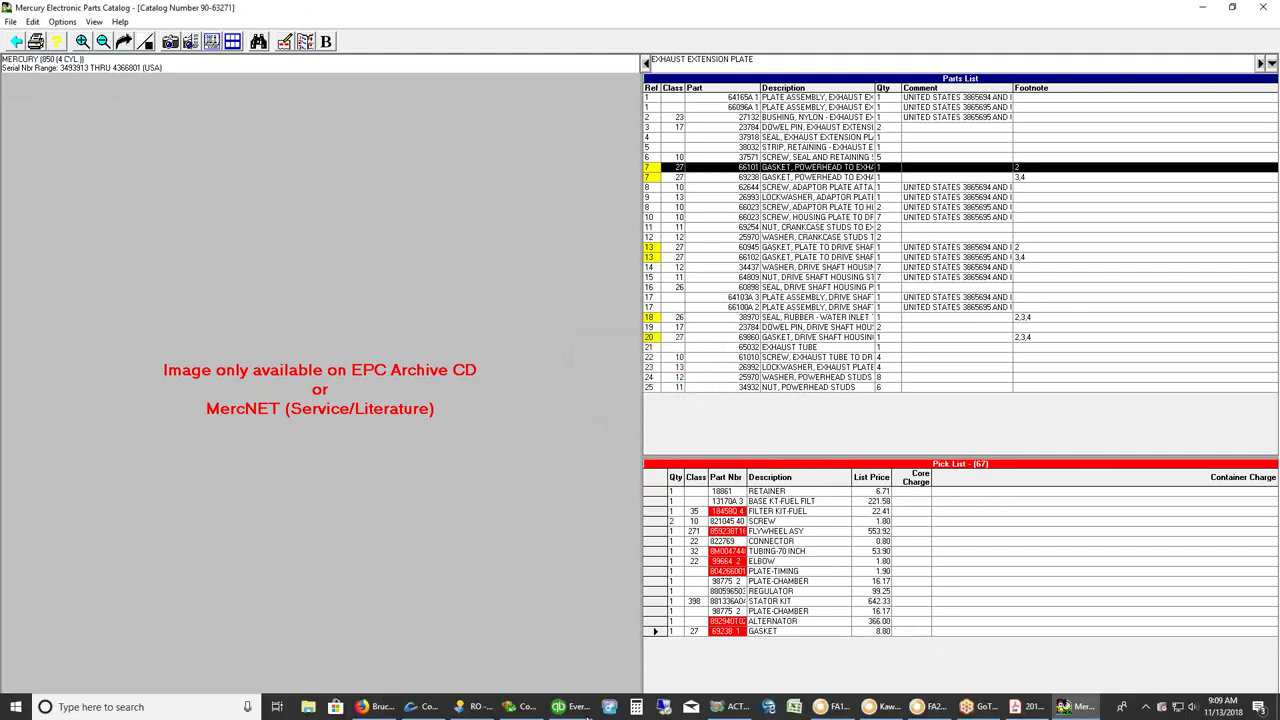
- Import the Mercury pick list into quote 1443 as fifteen MERC lines and inspect the TUBING-70 INCH row
click(481, 710)
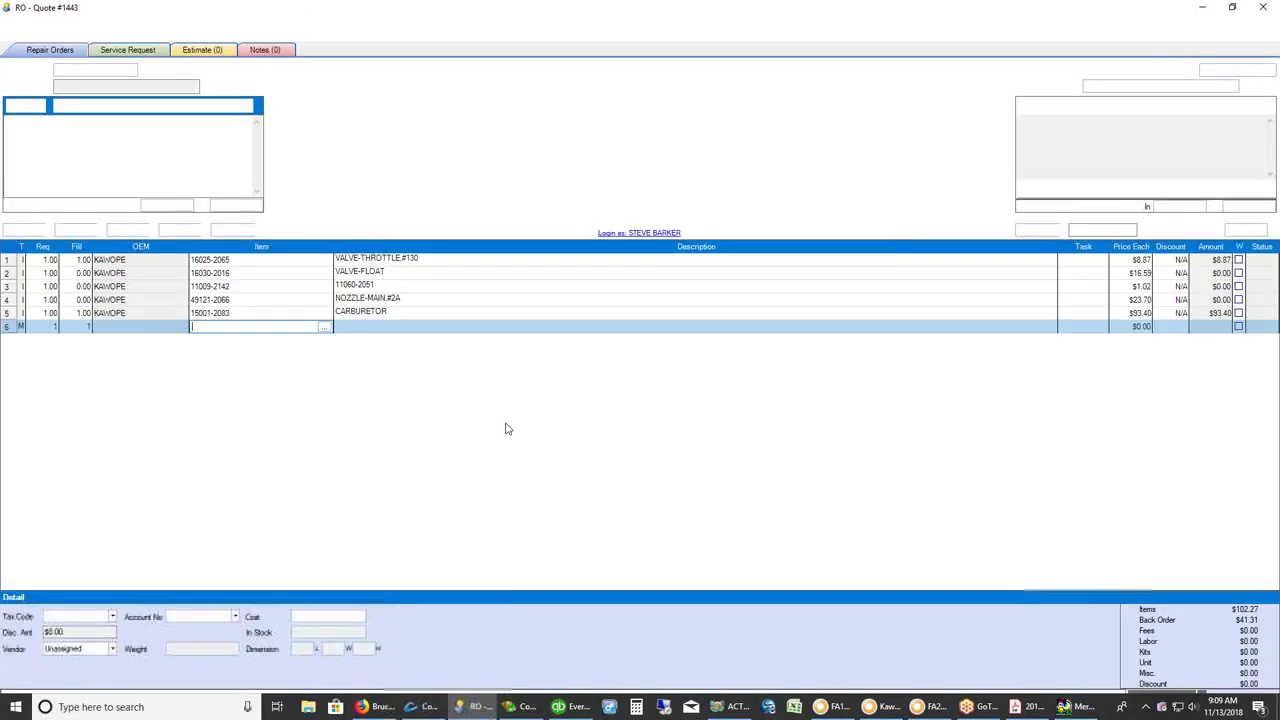
click(537, 30)
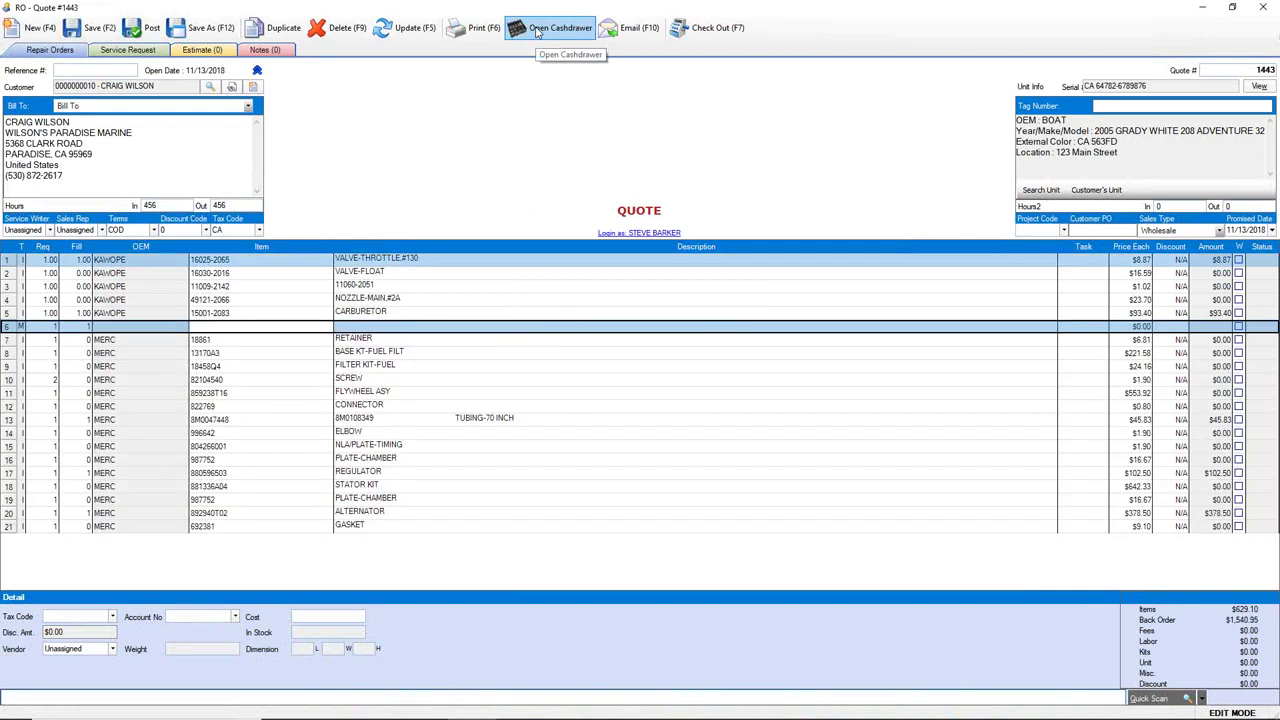
click(12, 423)
right_click(12, 423)
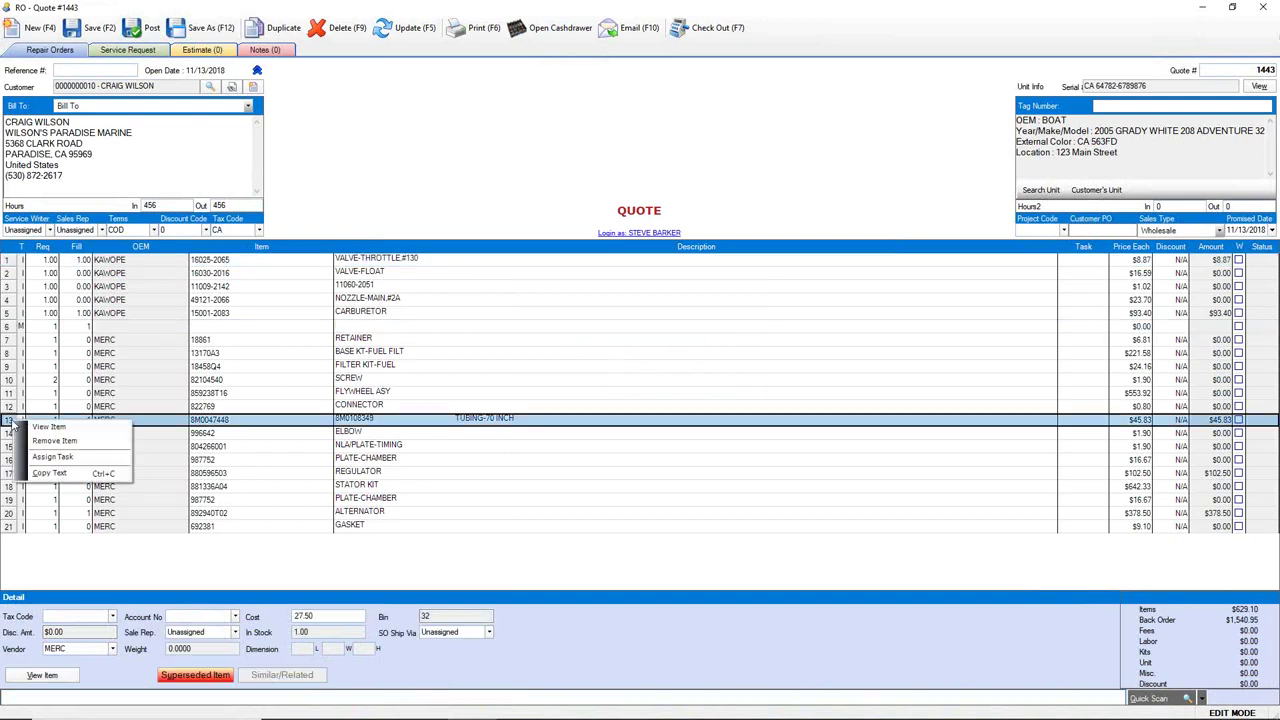
click(9, 426)
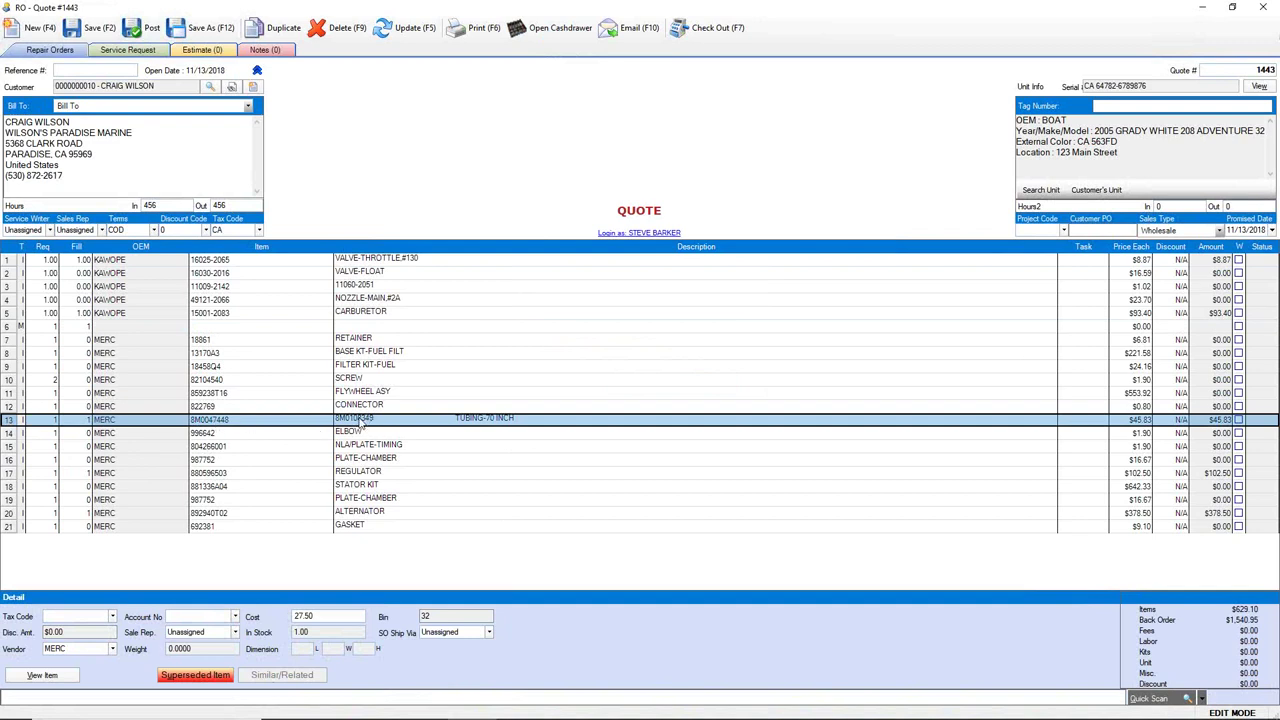
- Check superseded items for TUBING-70 INCH, delete that line, save at $583.27, and minimize
click(196, 676)
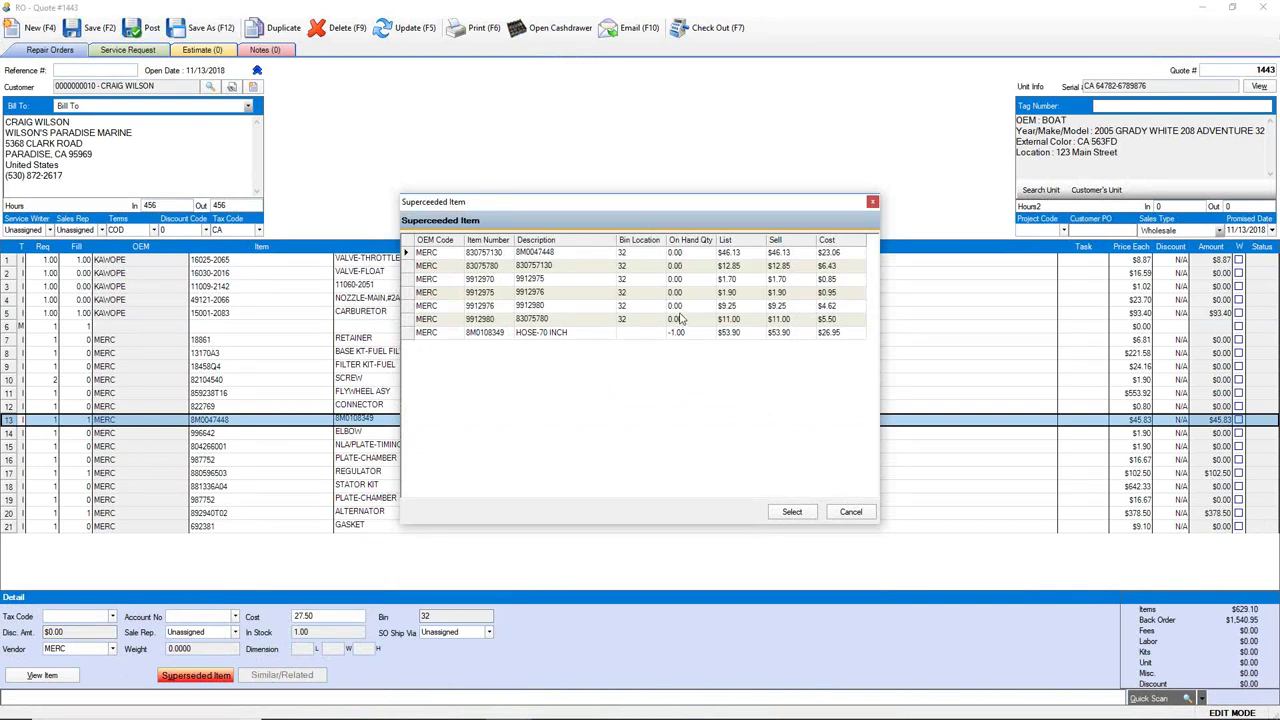
click(852, 513)
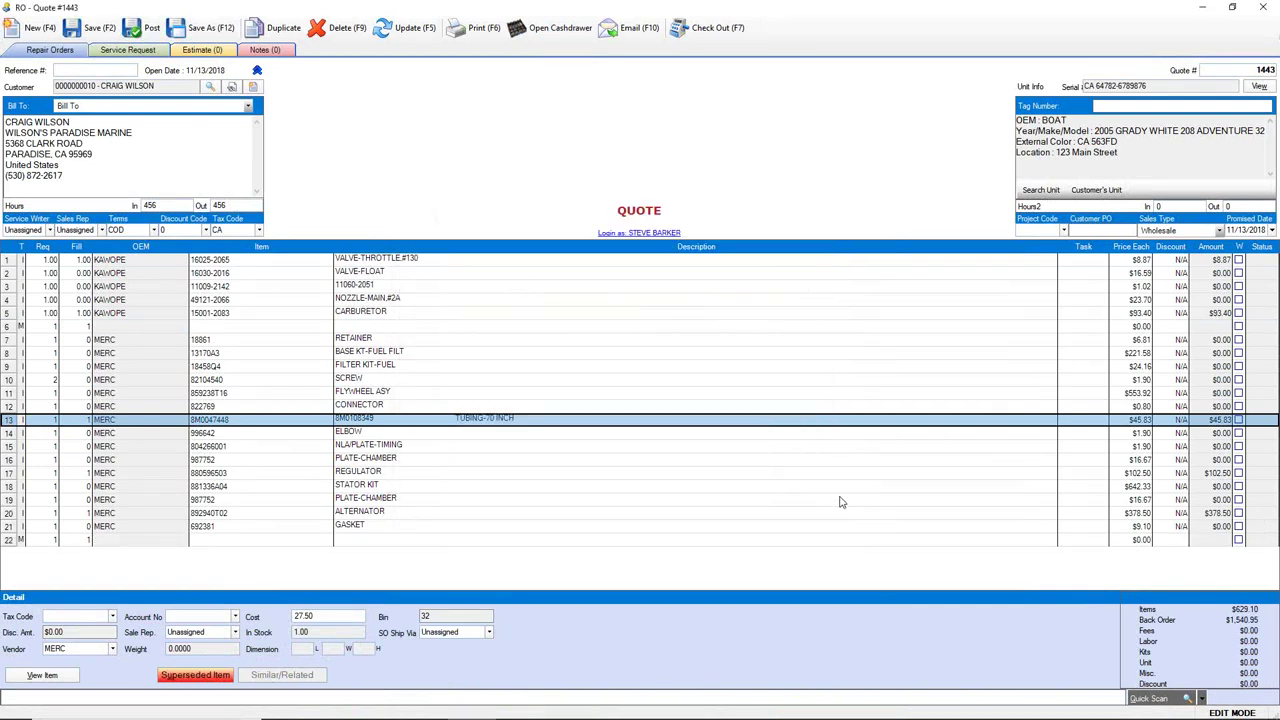
right_click(10, 424)
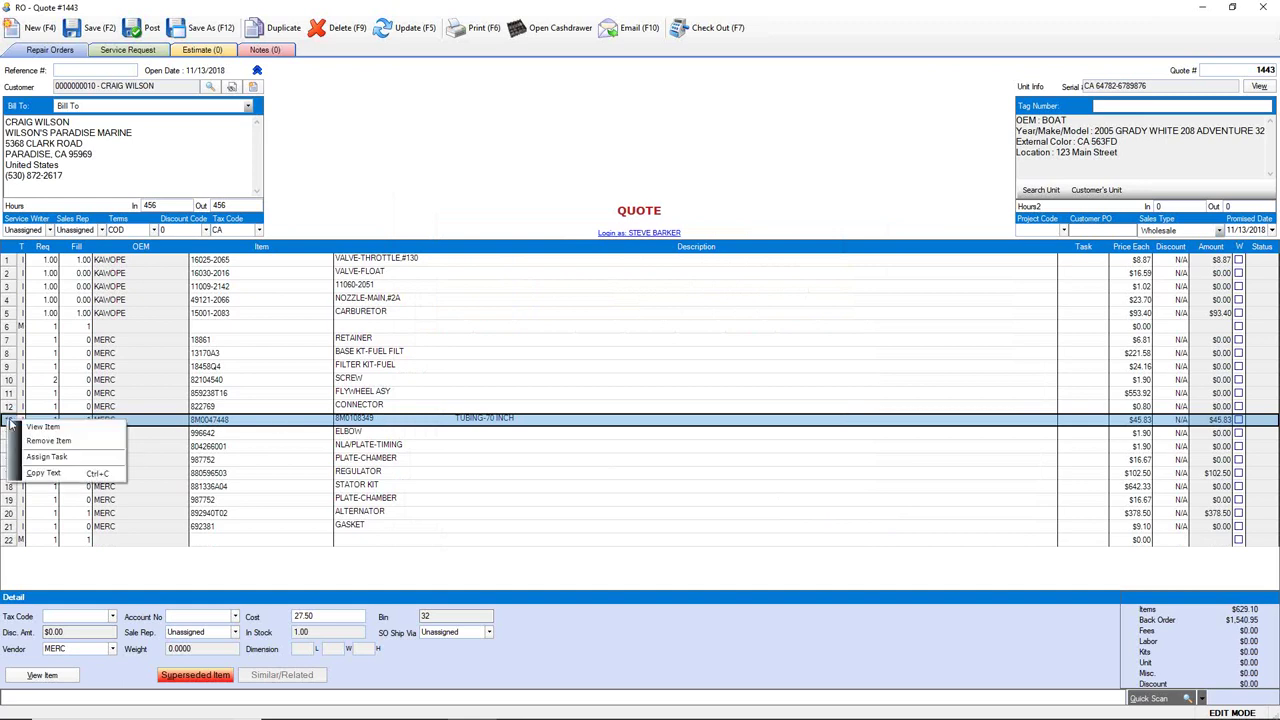
click(48, 440)
click(612, 397)
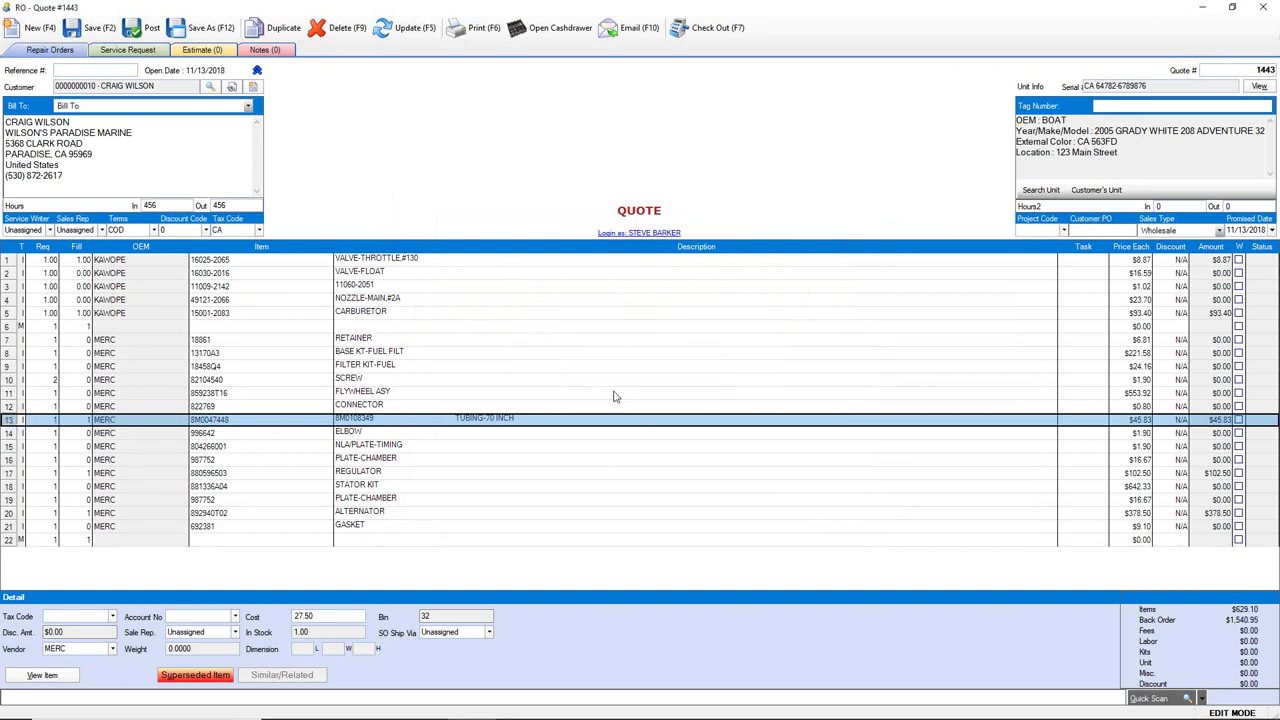
click(87, 28)
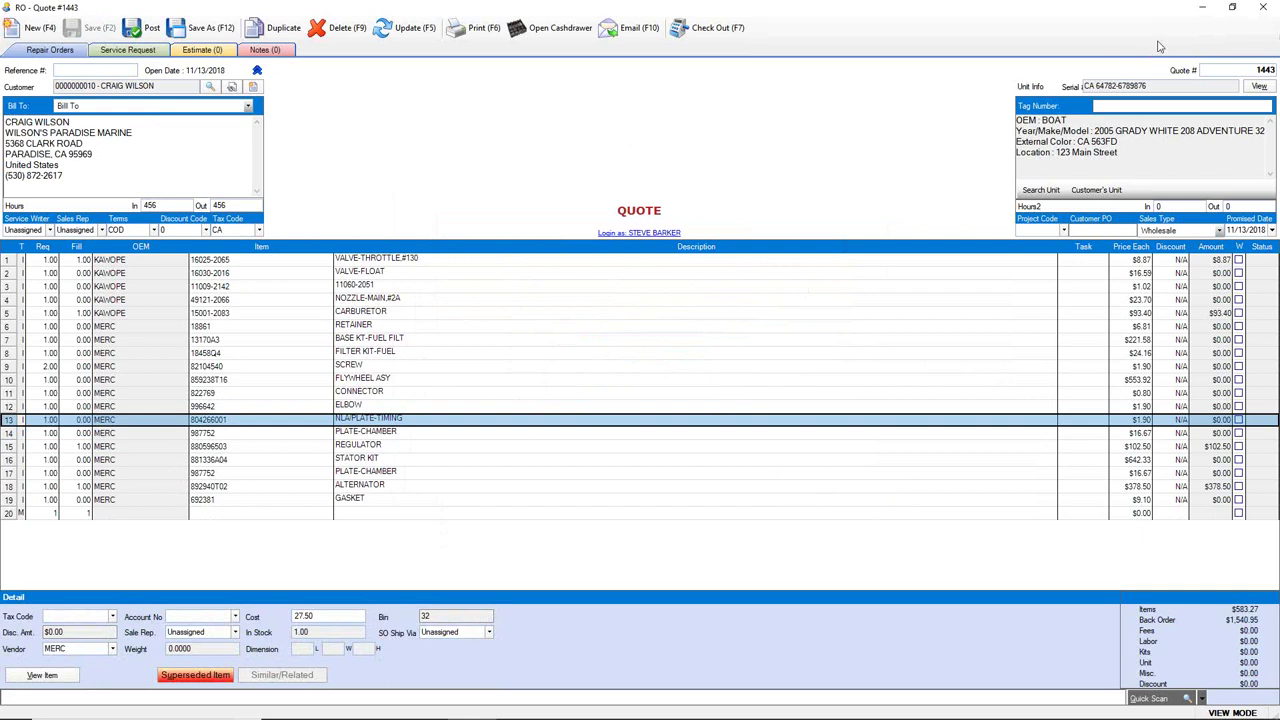
click(1202, 7)
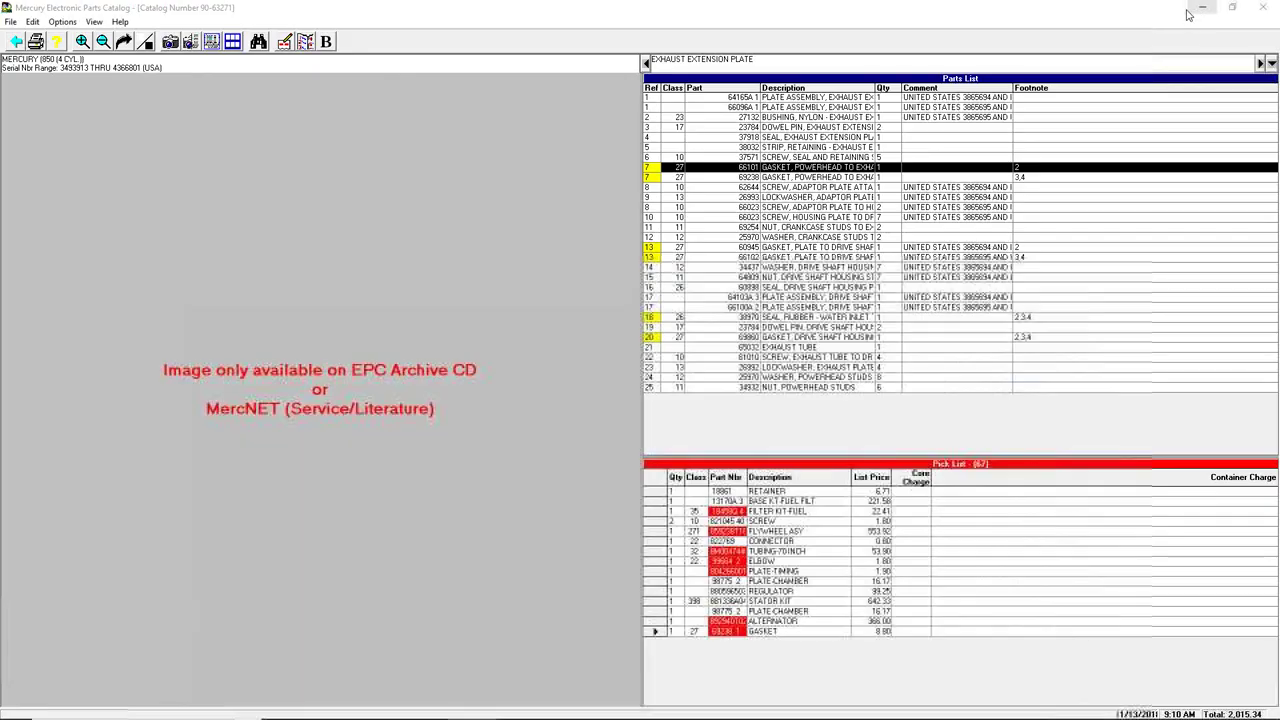
- Close the Mercury EPC and maximize Commander NE on its PartsTree WEB tab
click(1265, 8)
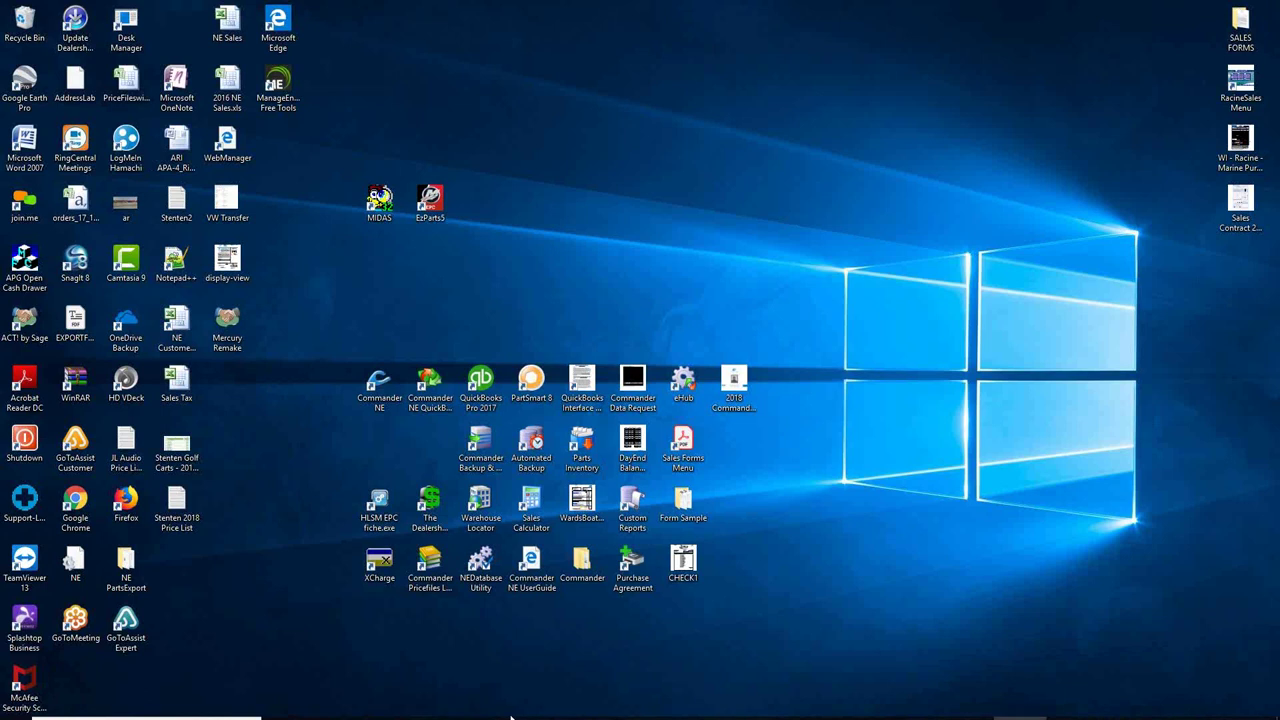
mouse_move(511, 717)
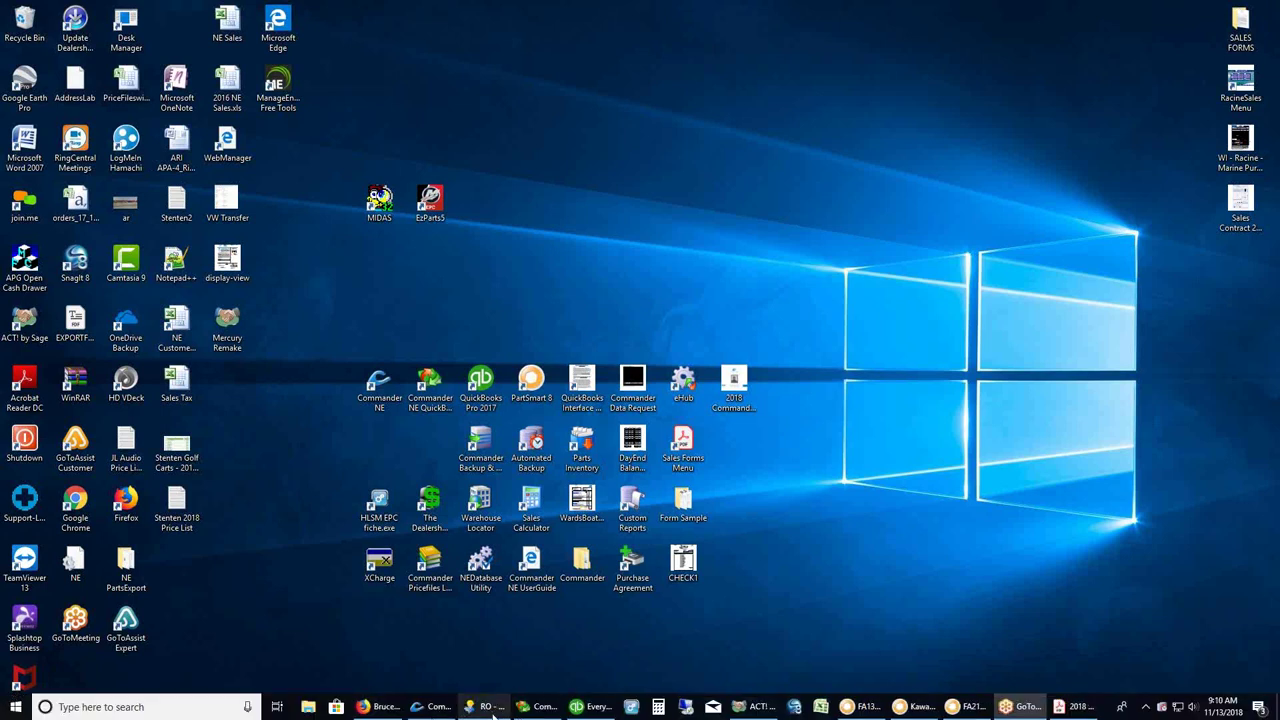
click(432, 707)
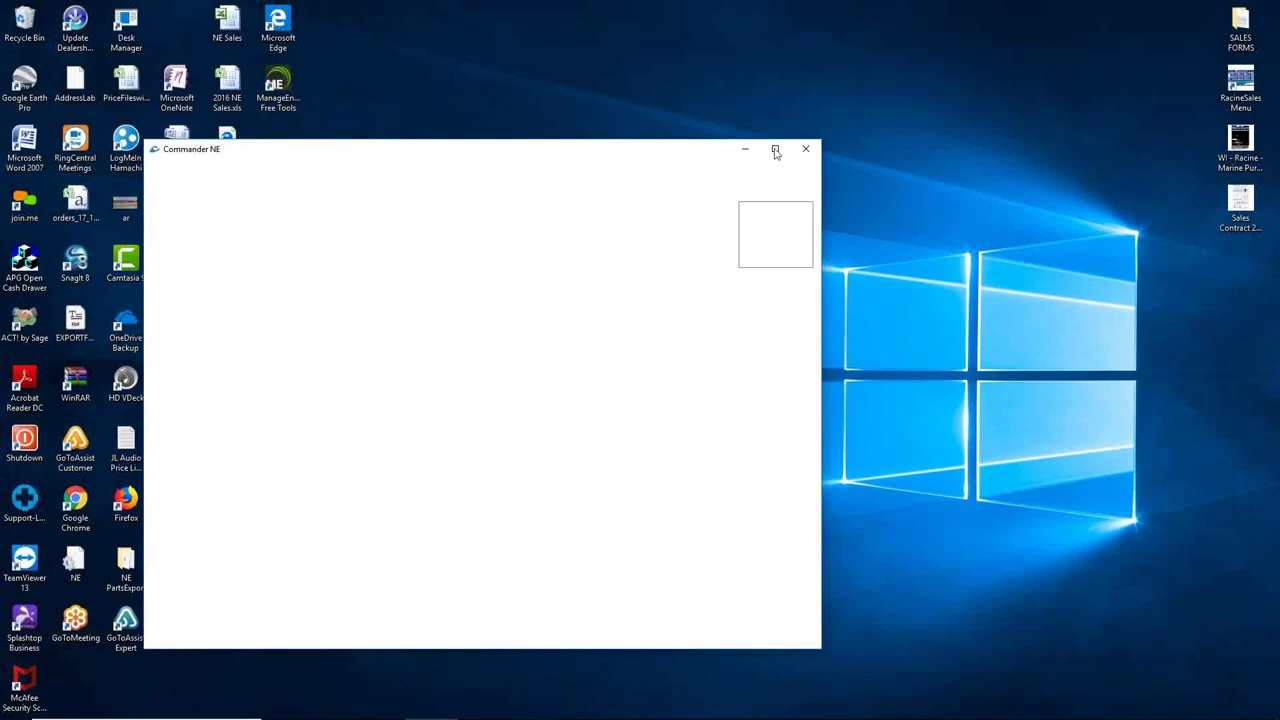
click(775, 150)
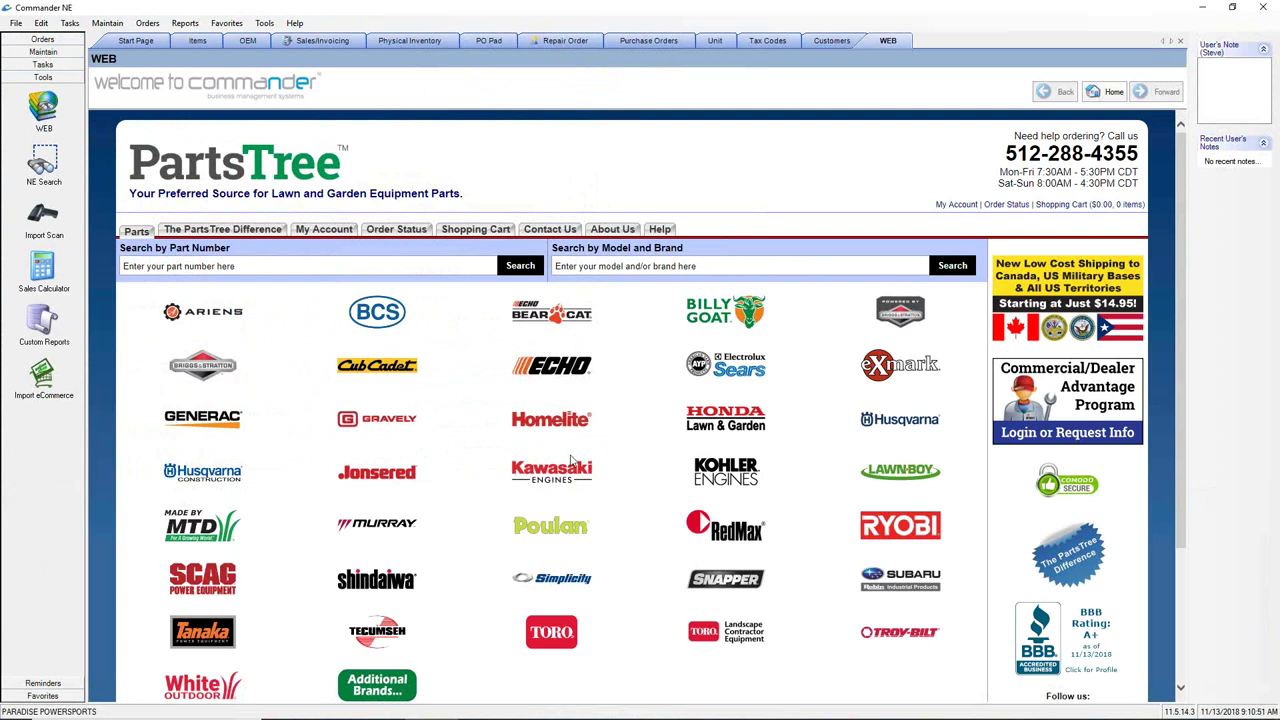
- Browse PartsTree to Kawasaki Blowers > HG700A-AS00 (KRB700B) > COOLING-EQUIPMENT
click(549, 472)
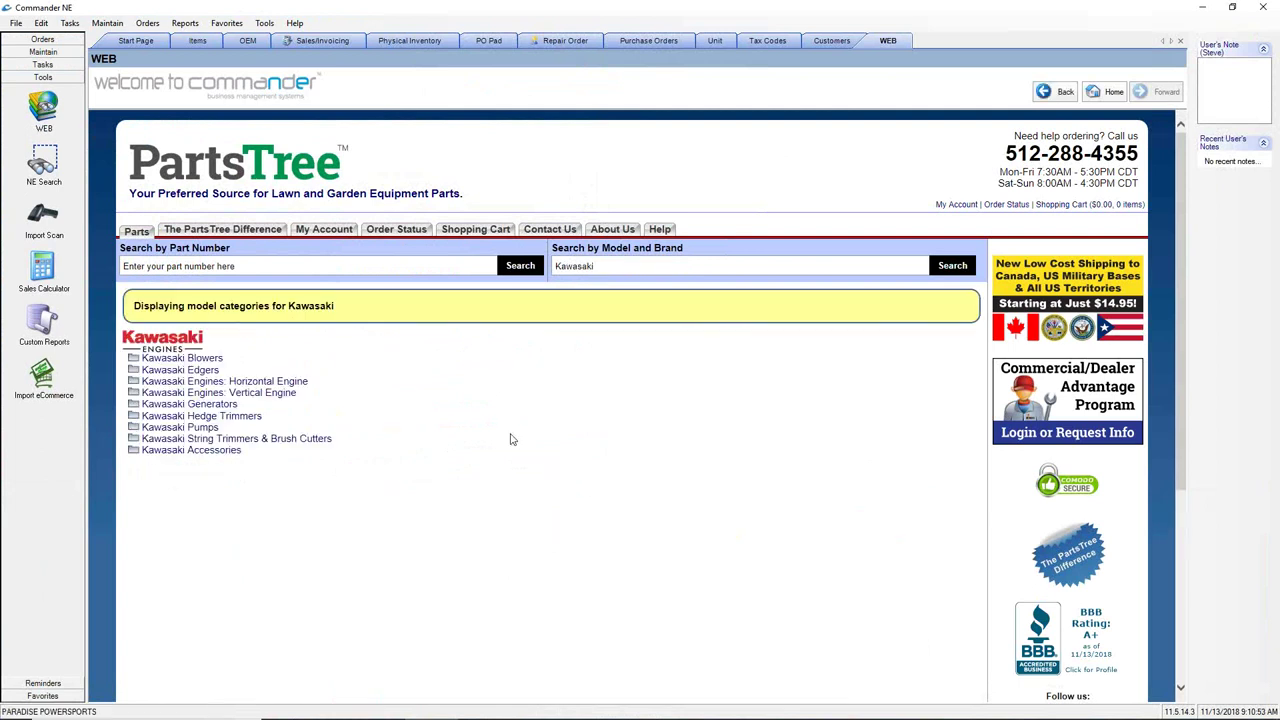
click(211, 361)
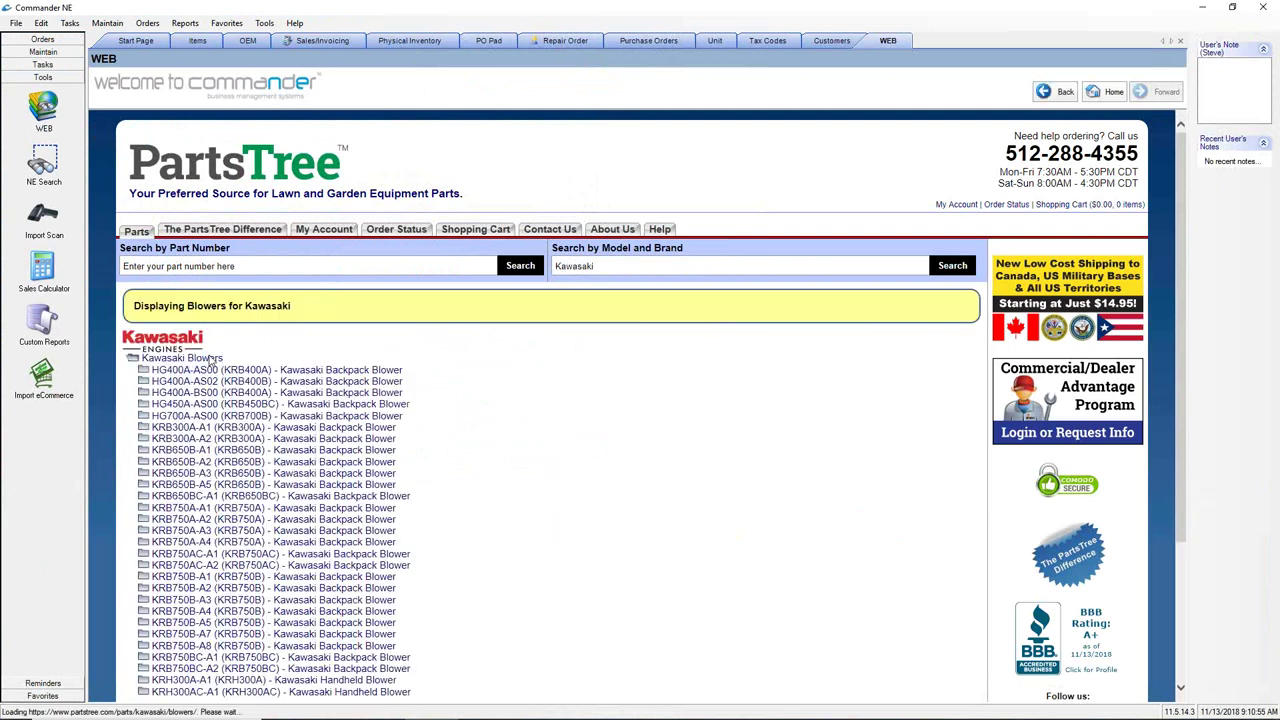
click(209, 418)
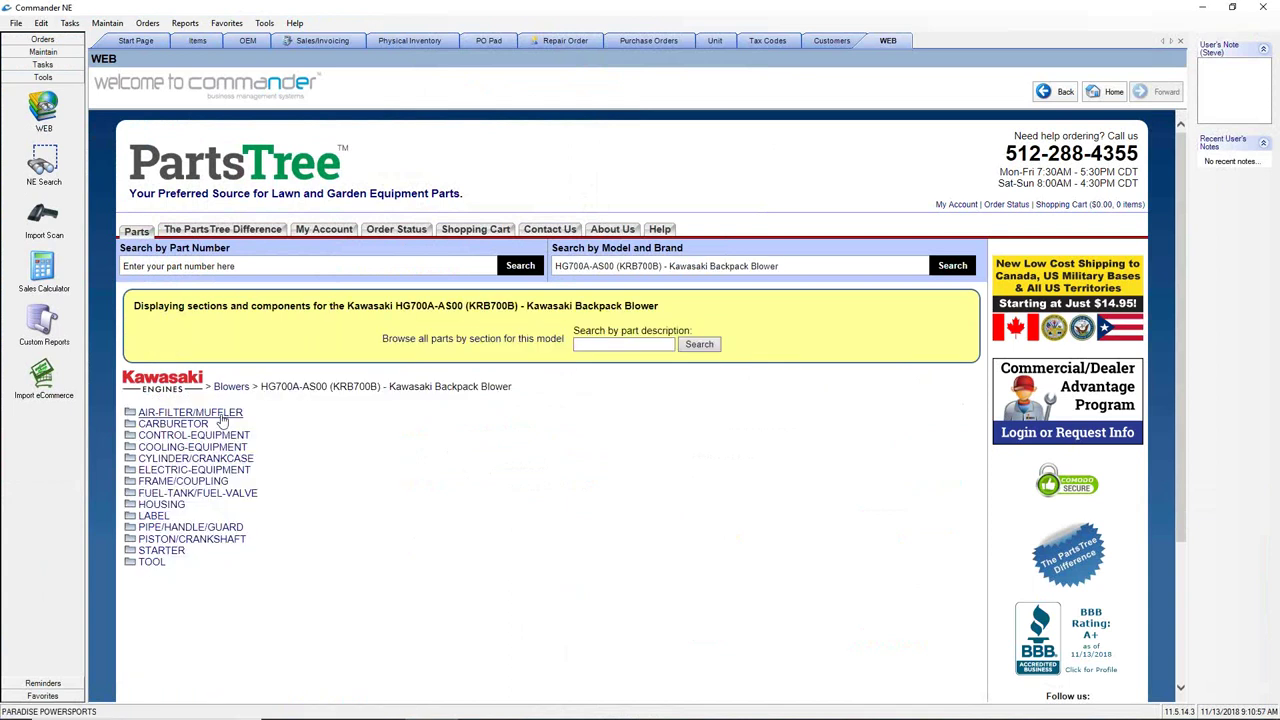
click(192, 447)
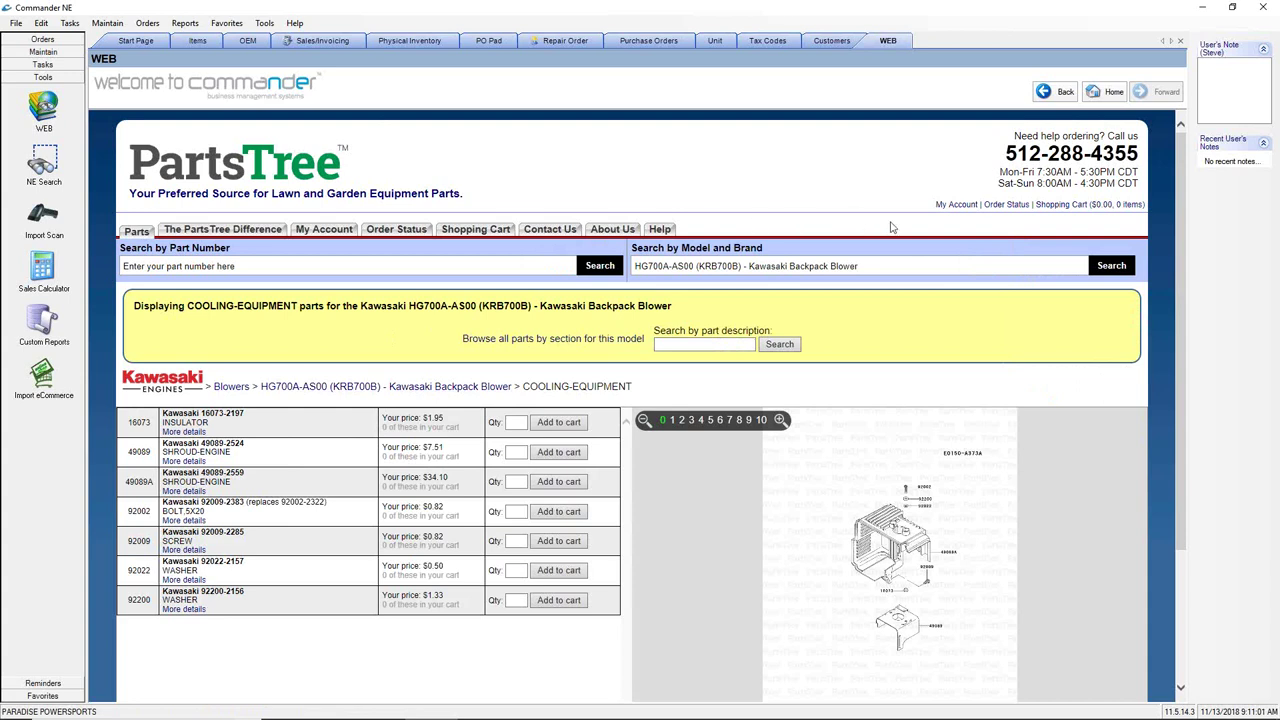
- Copy insulator part number 16073-2197 and return to quote 1443
scroll(940, 252, down, 1)
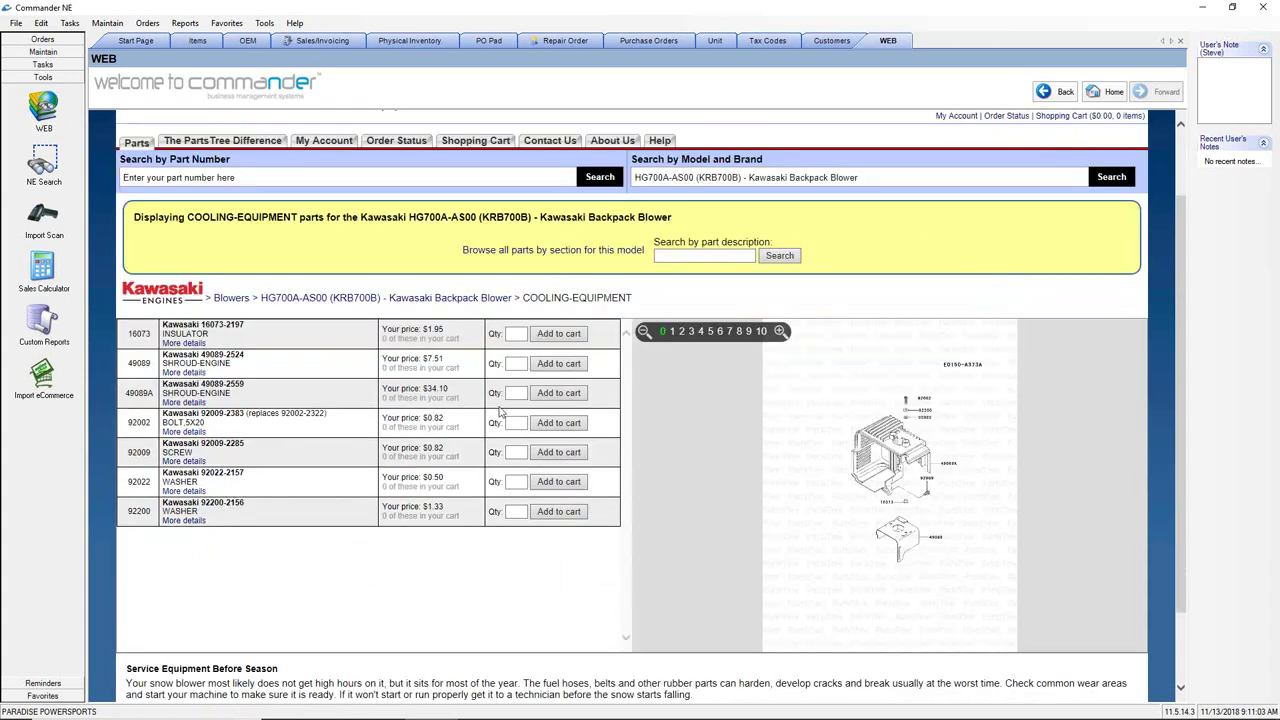
drag(250, 332, 230, 338)
scroll(230, 338, down, 1)
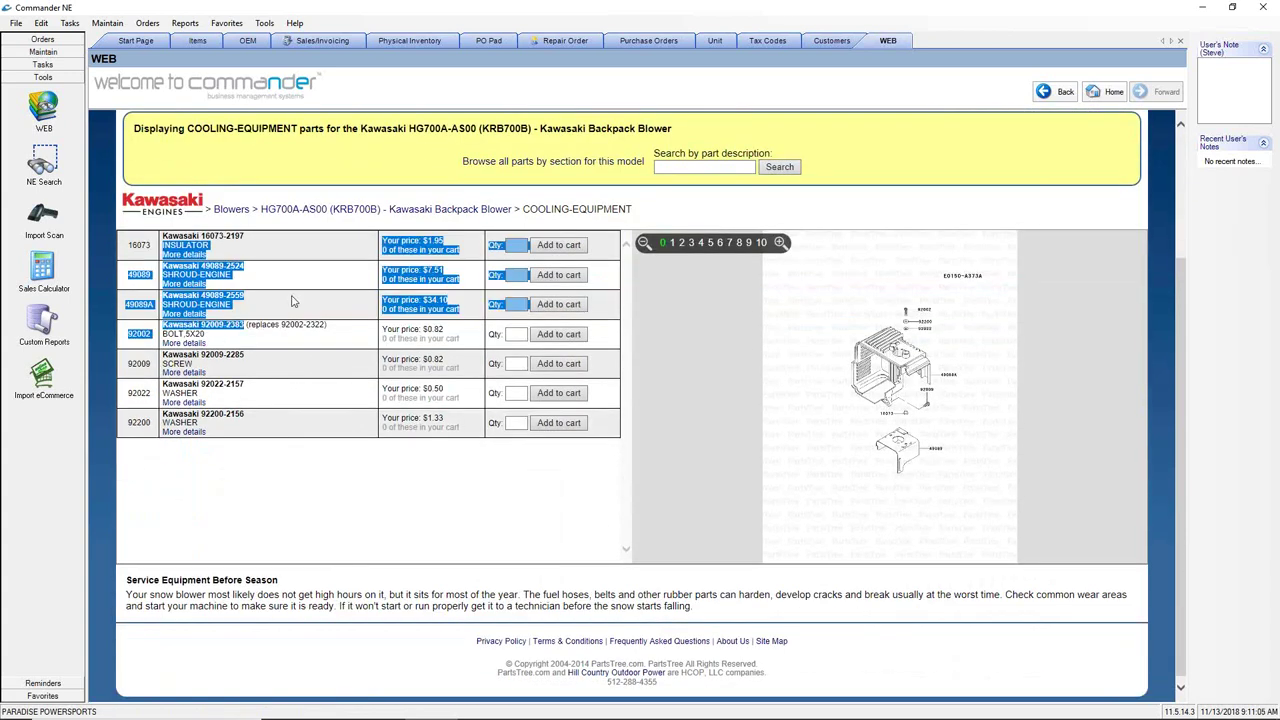
click(267, 240)
drag(242, 236, 201, 236)
key(ctrl+c)
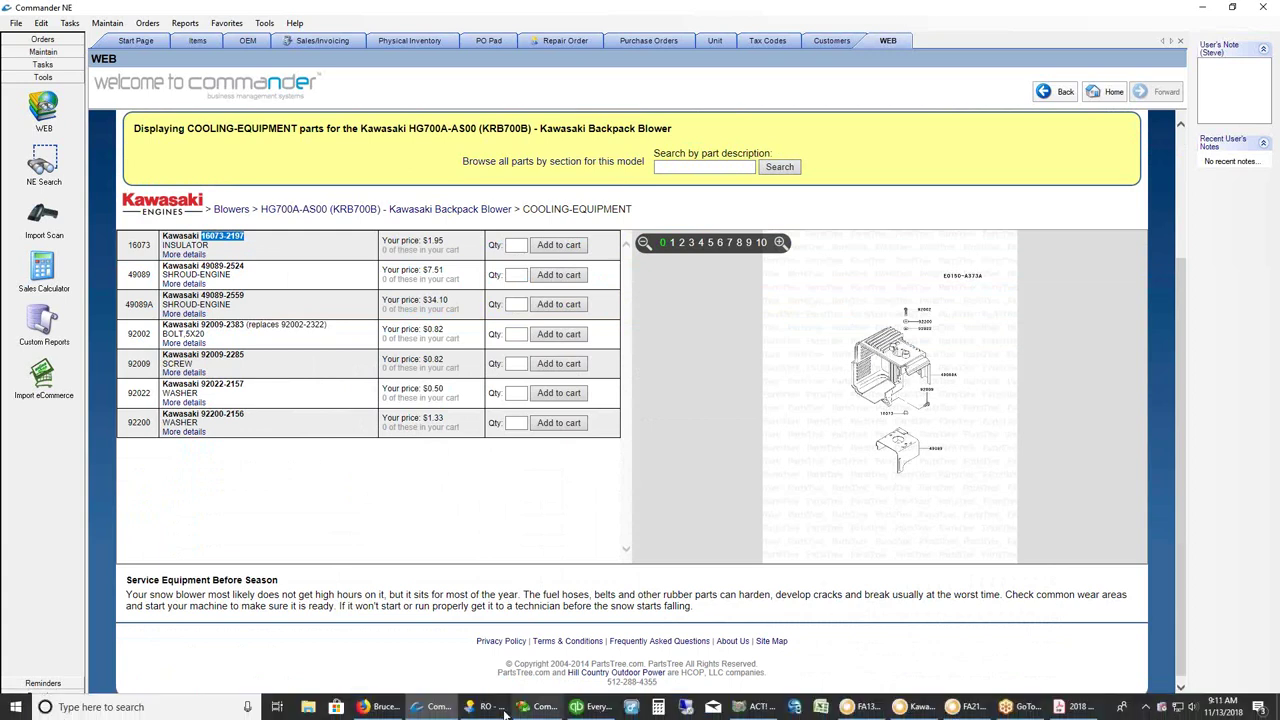
click(470, 708)
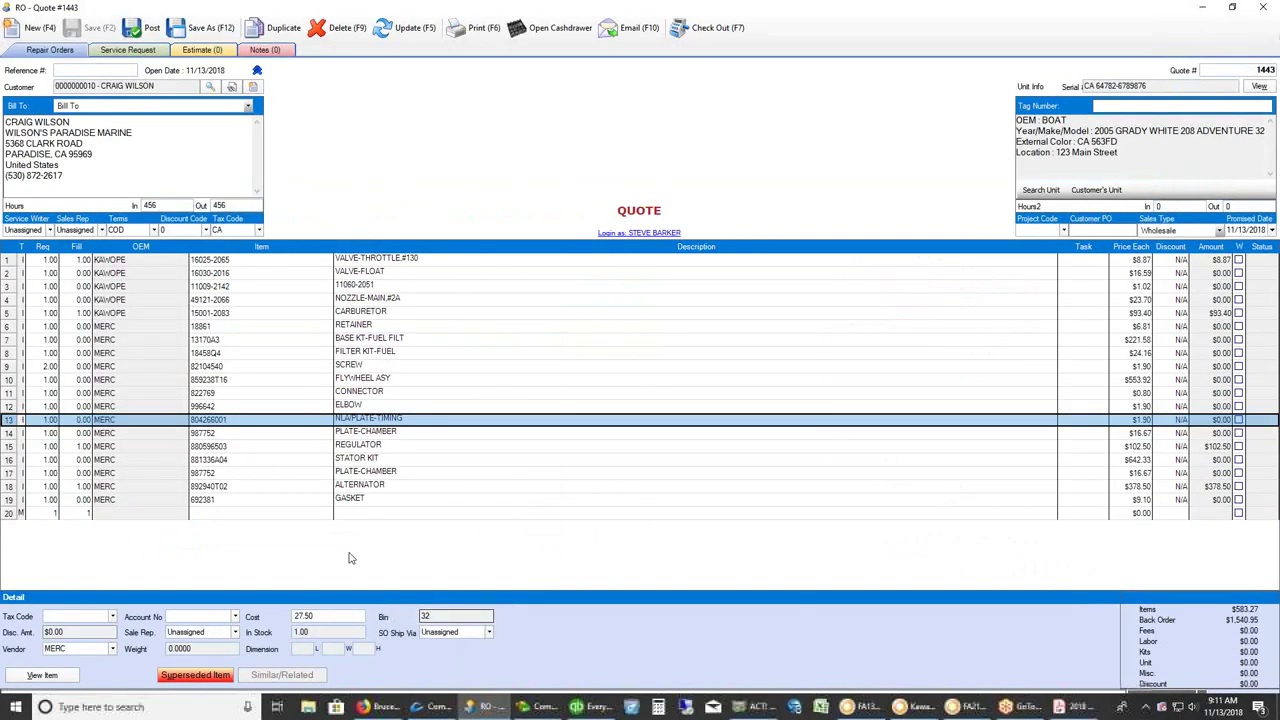
- Paste 16073-2197 into a new line and select the KAWOPE INSULATOR from duplicate matches
click(228, 513)
key(ctrl+v)
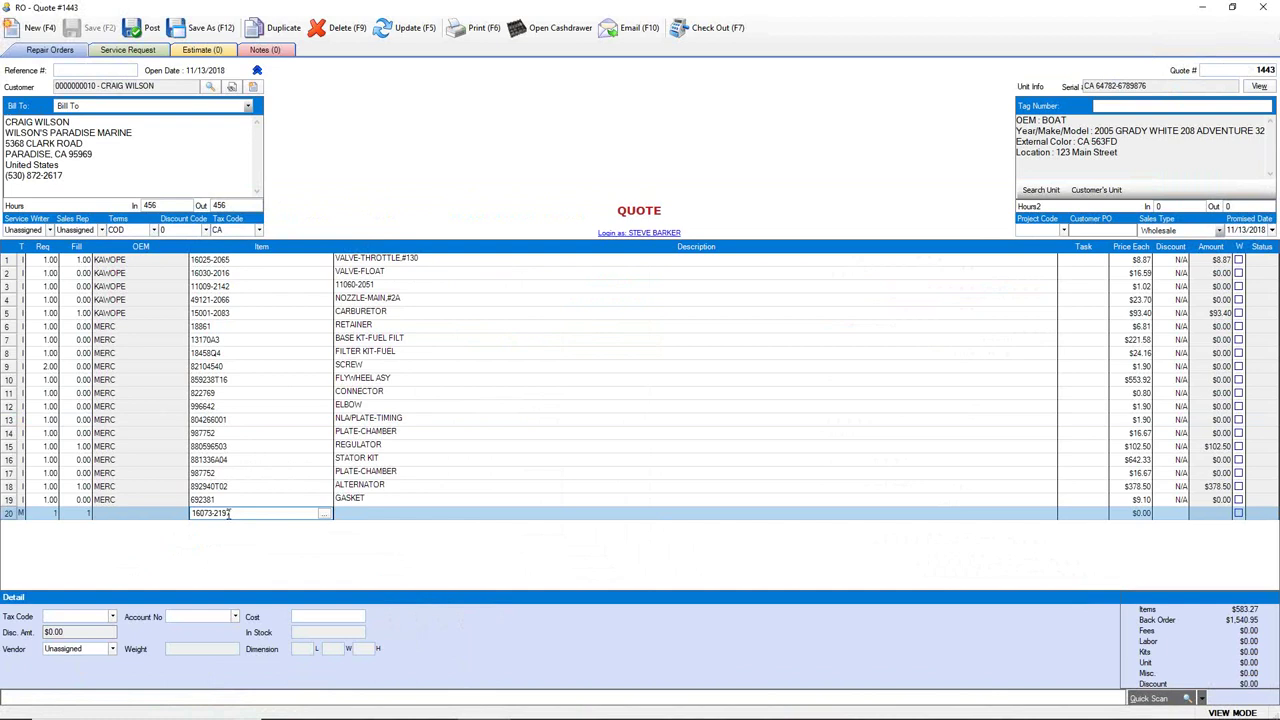
key(Tab)
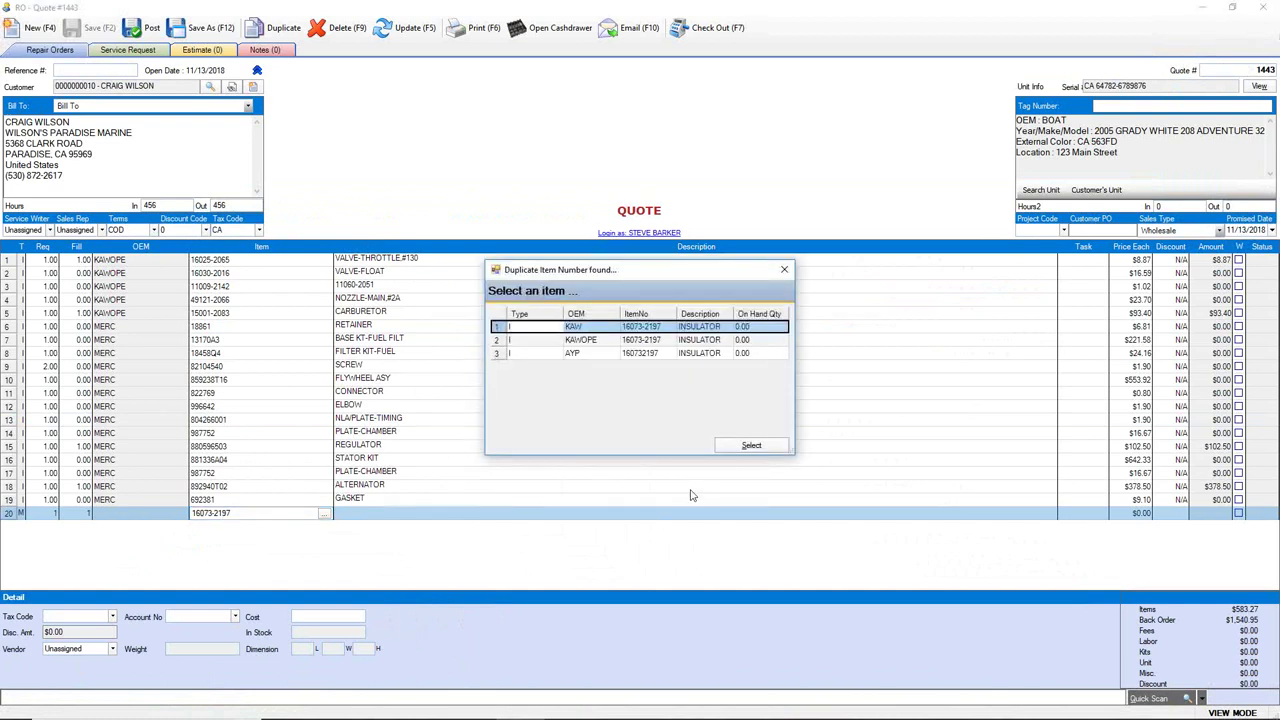
click(668, 341)
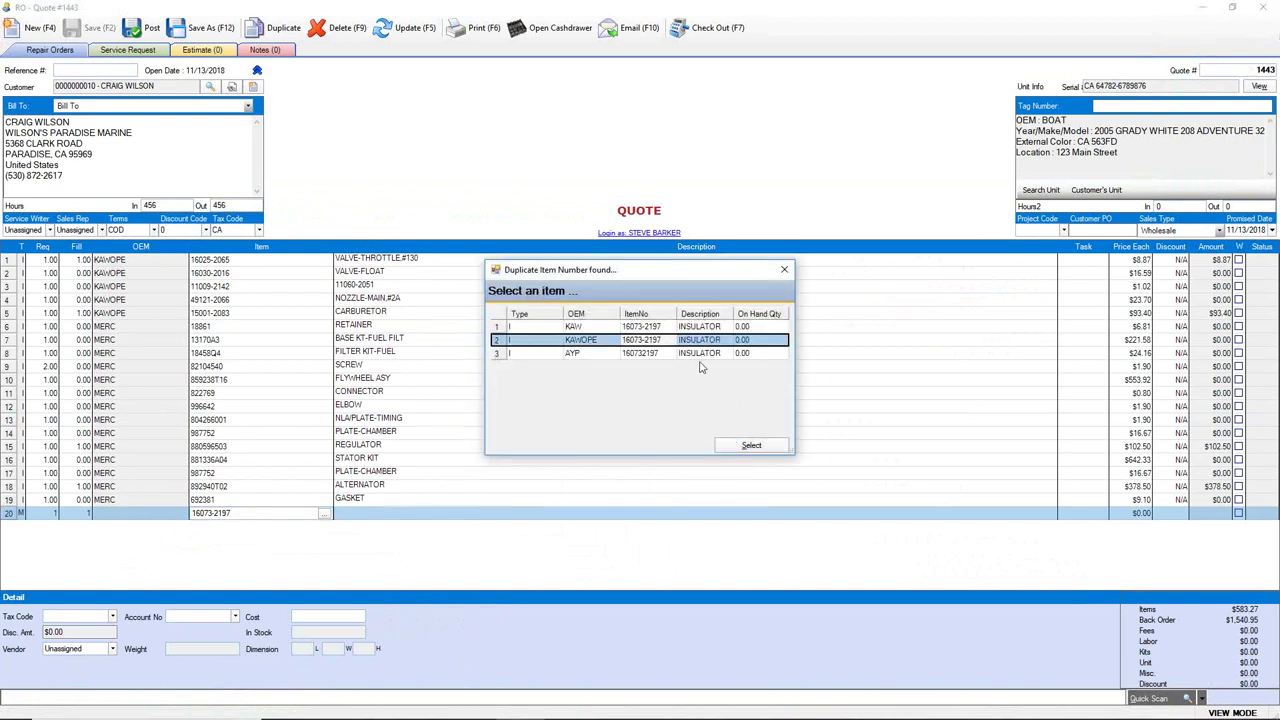
click(766, 450)
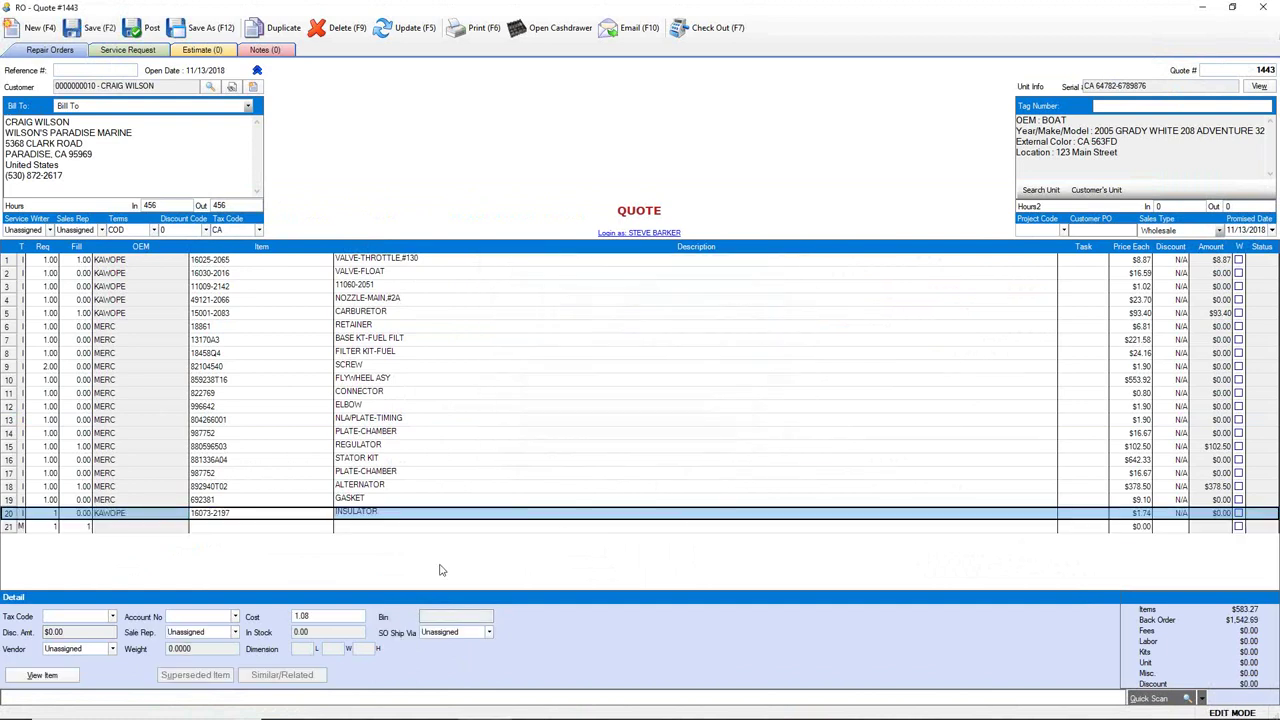
- Move the $1.74 INSULATOR line up to line 6, save, and start a new final line
click(8, 515)
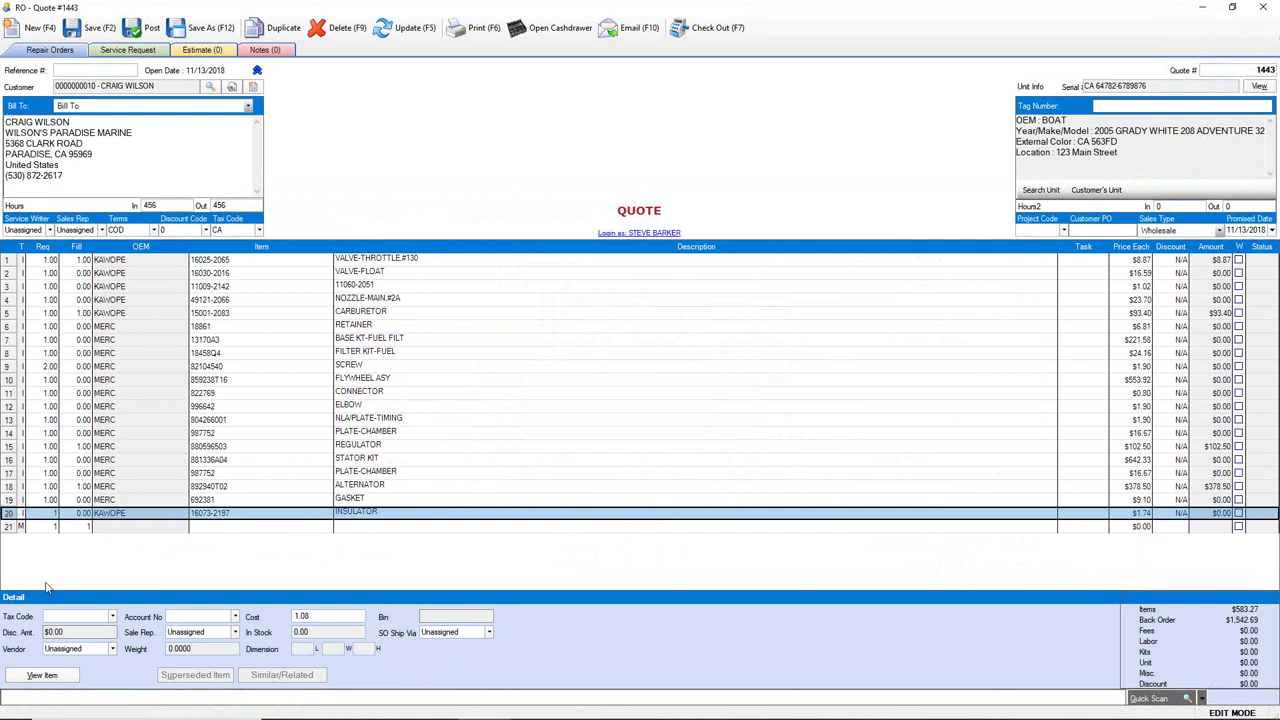
key(ctrl+Up)
key(ctrl+Up)
key(ctrl+Up)
key(ctrl+Up)
key(ctrl+Up)
key(ctrl+Up)
key(ctrl+Up)
key(ctrl+Up)
key(ctrl+Up)
key(ctrl+Up)
key(ctrl+Up)
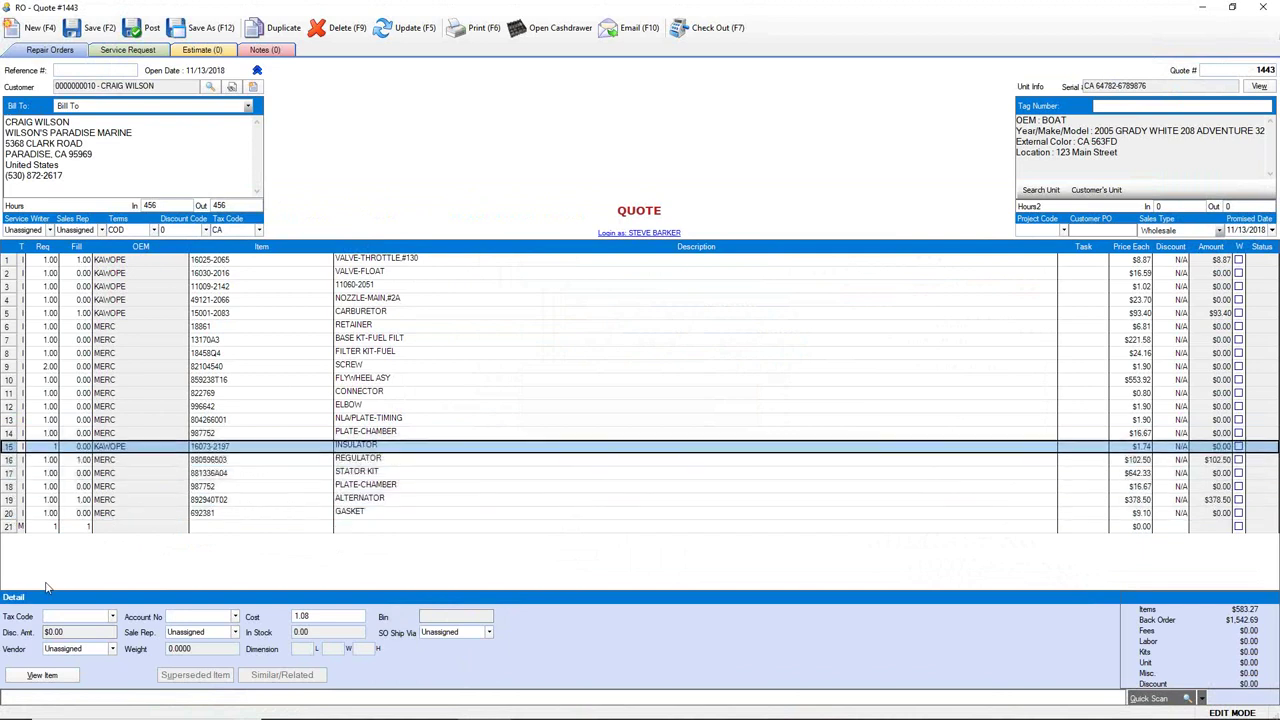
key(ctrl+Up)
key(ctrl+Up)
key(ctrl+Up)
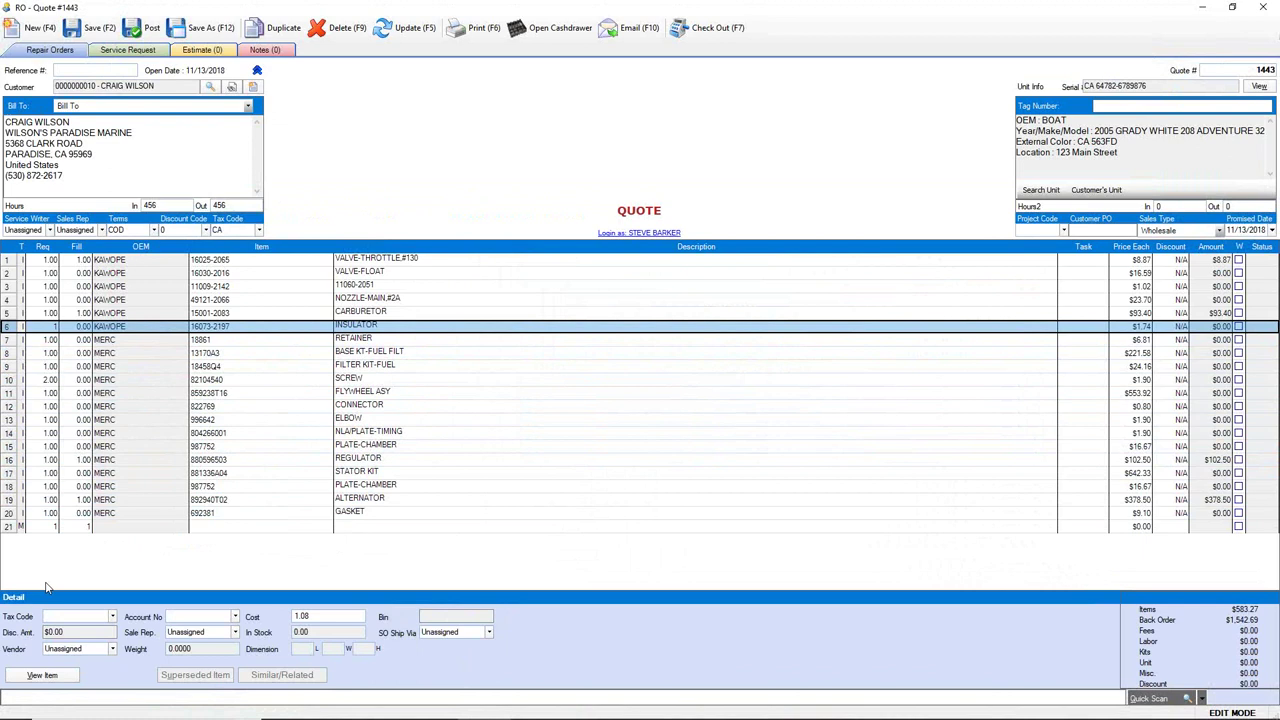
click(93, 27)
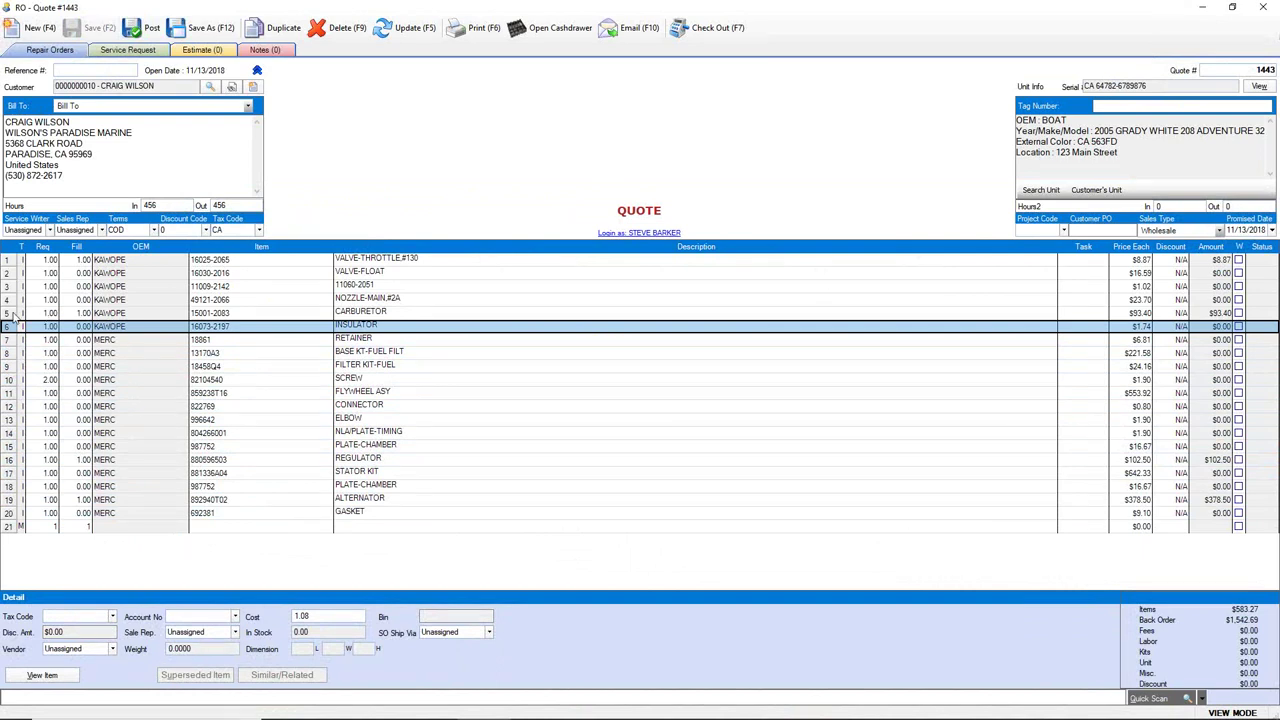
click(380, 328)
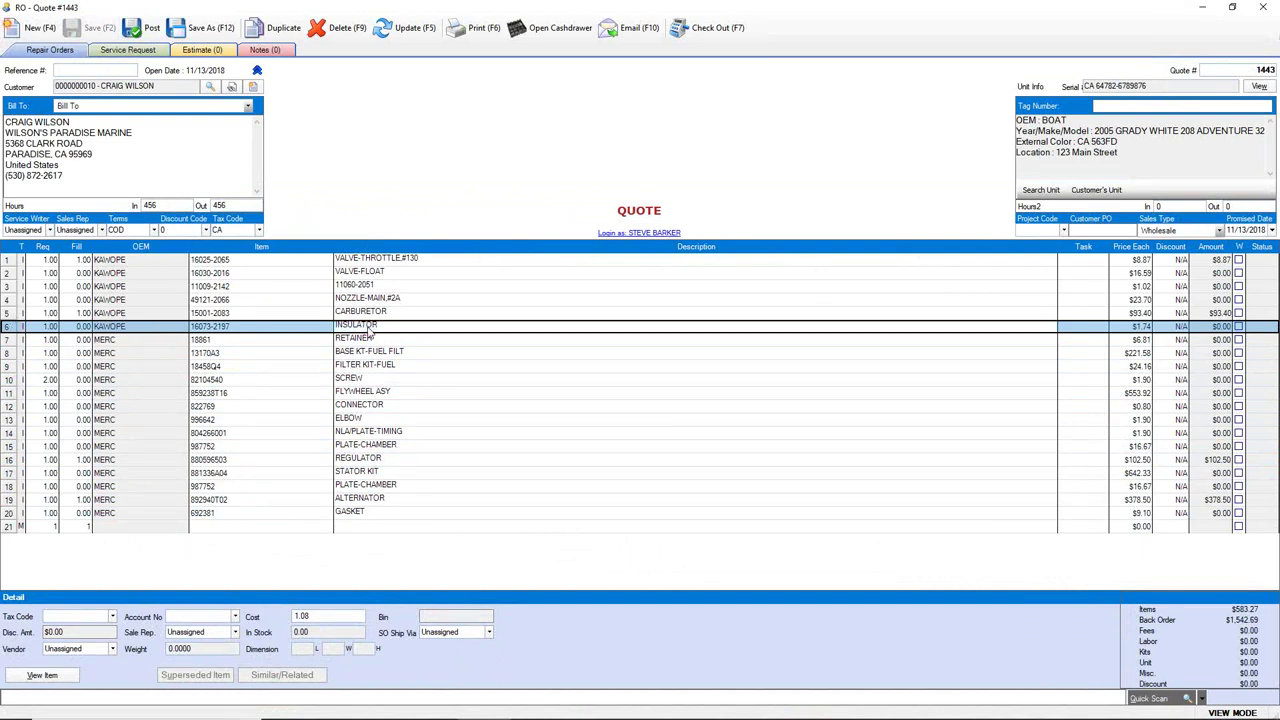
click(1138, 329)
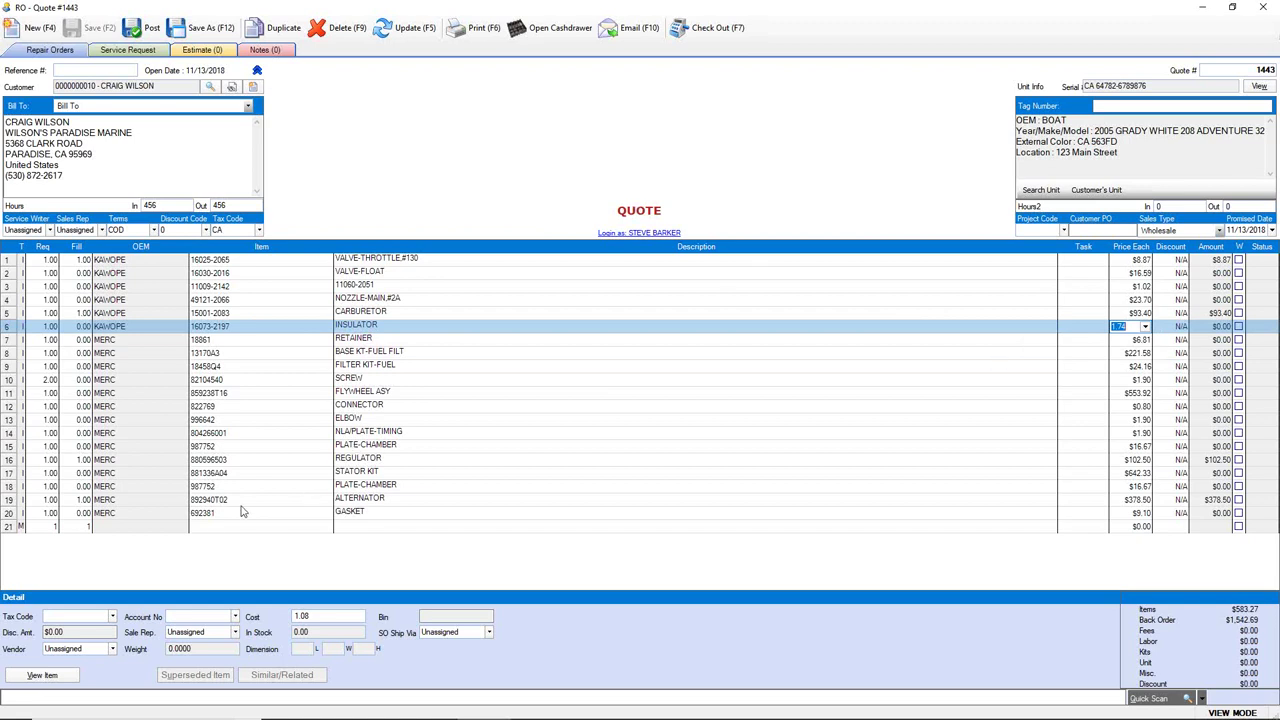
click(208, 530)
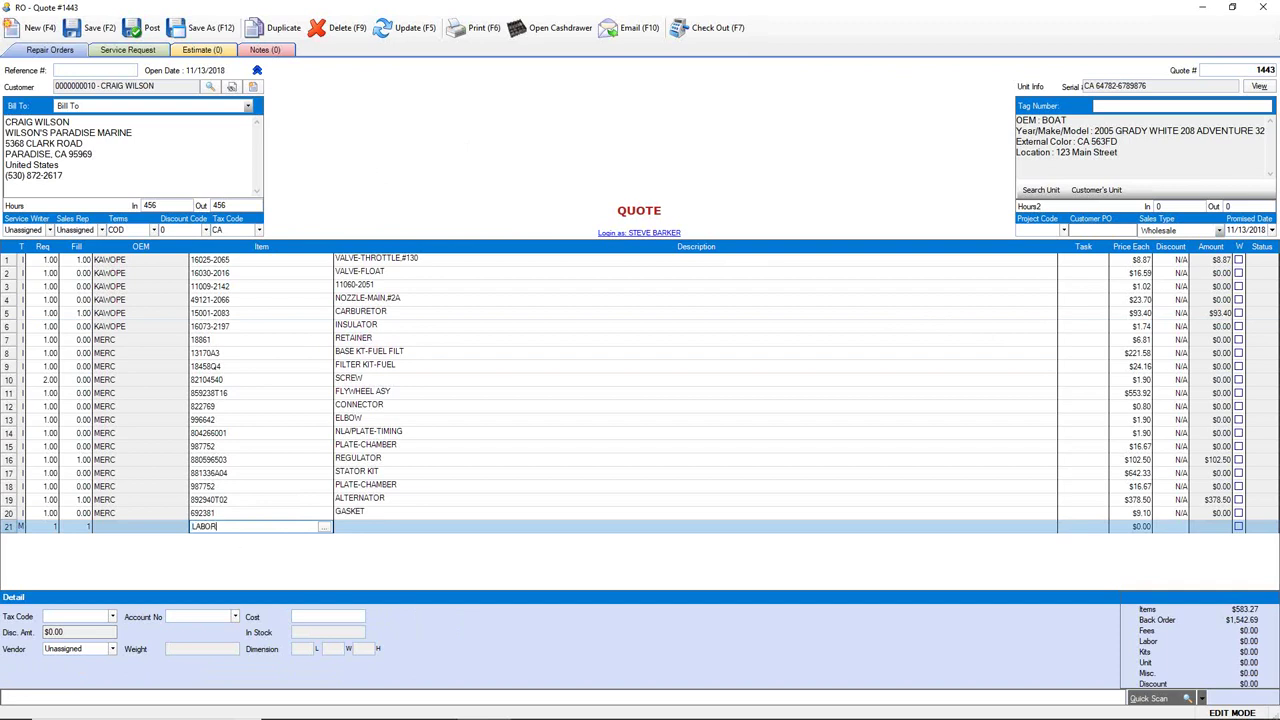
- Search labor items and add LABOR, General Labor Performed at $85.00 to the quote
click(325, 527)
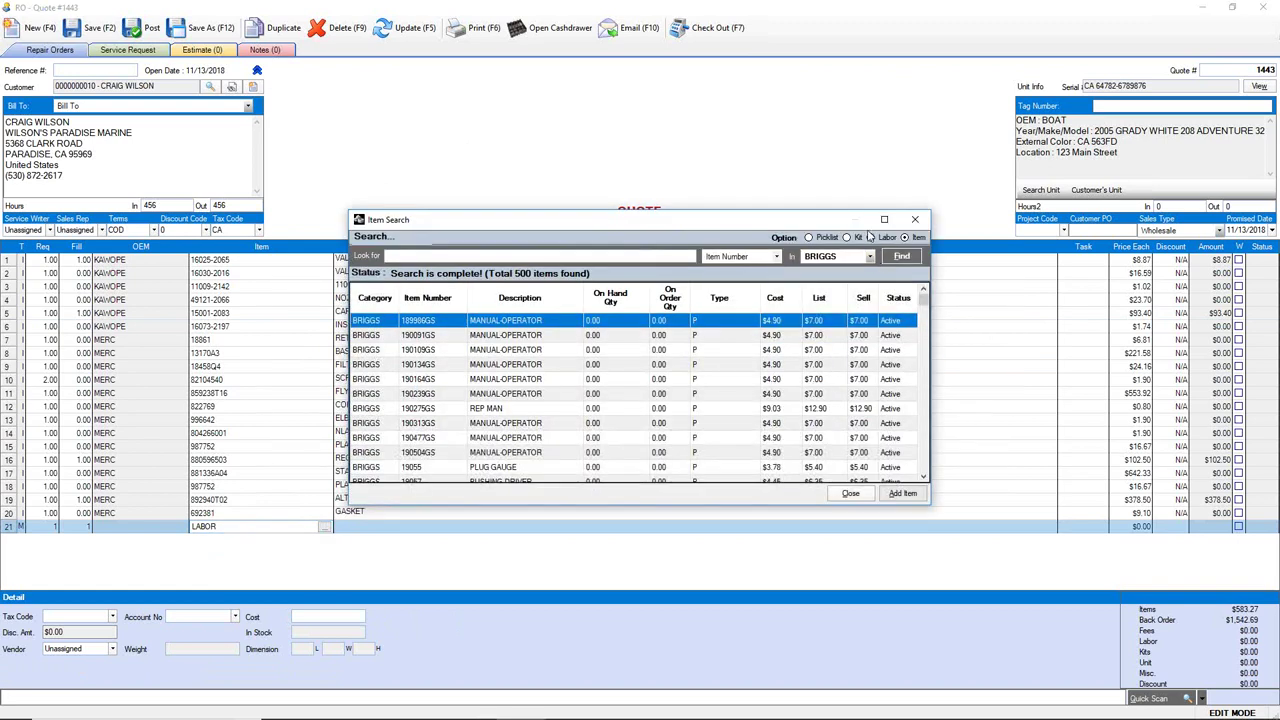
click(869, 237)
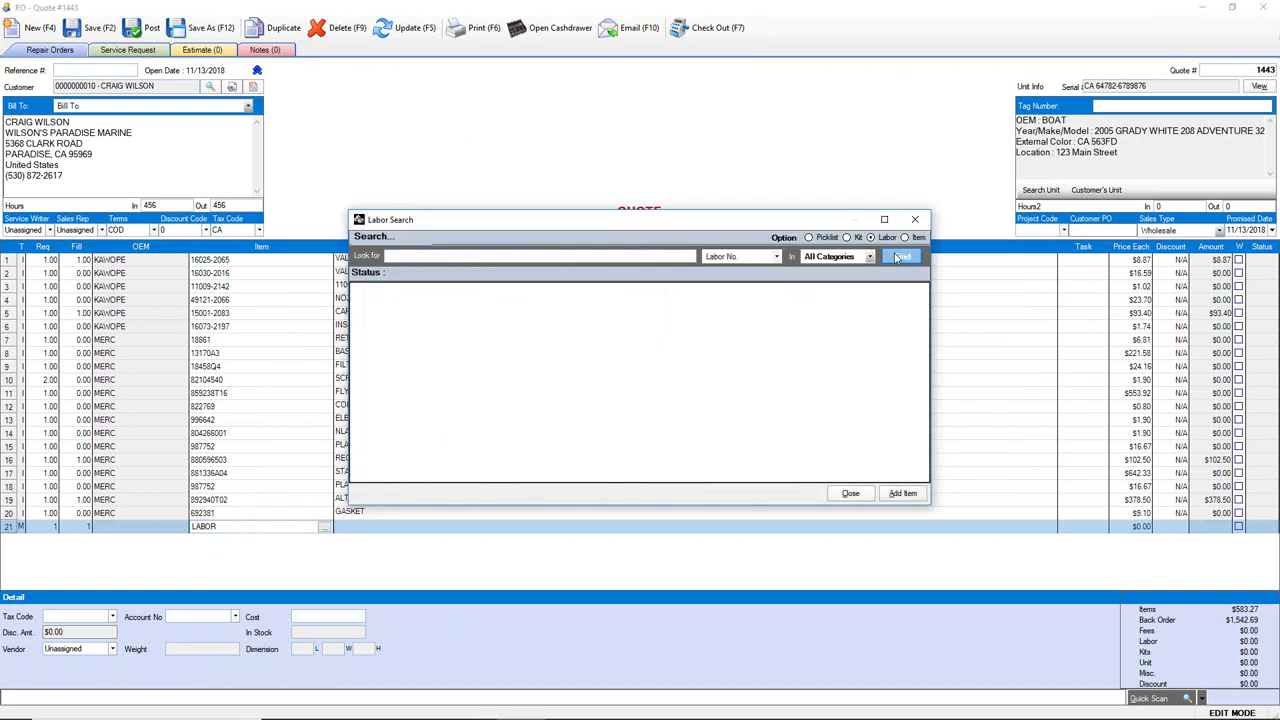
click(901, 256)
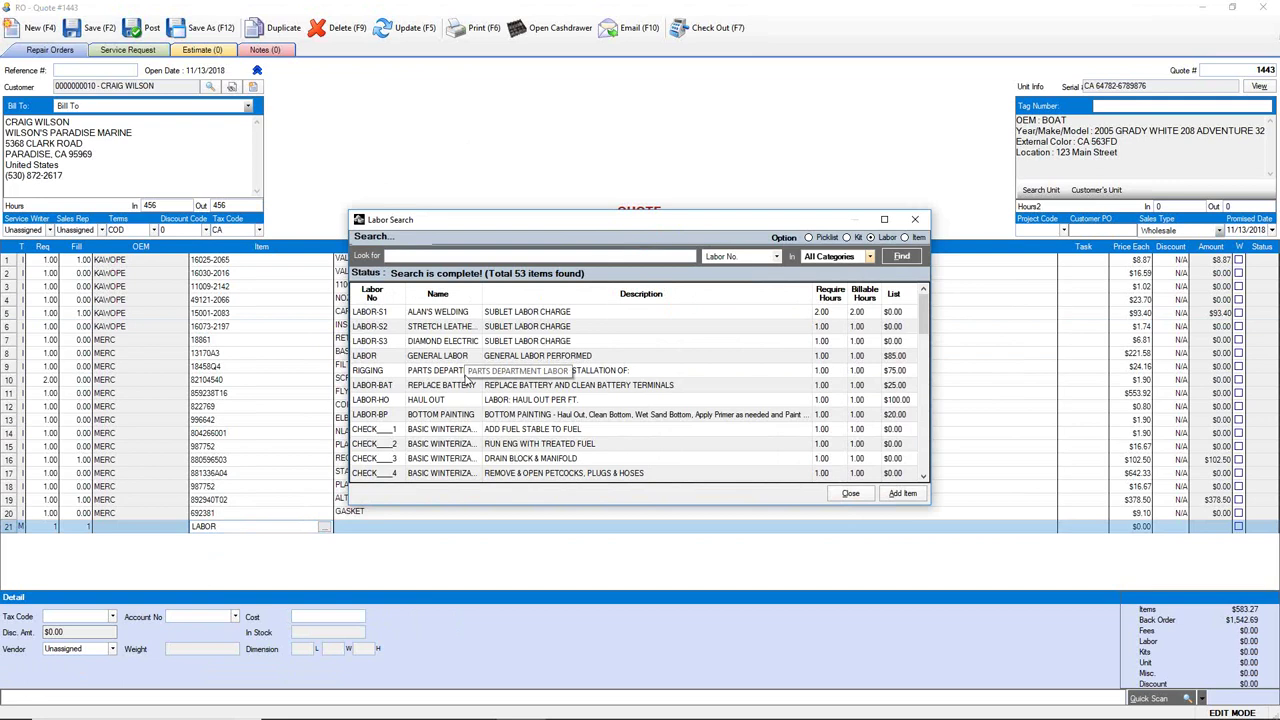
click(403, 357)
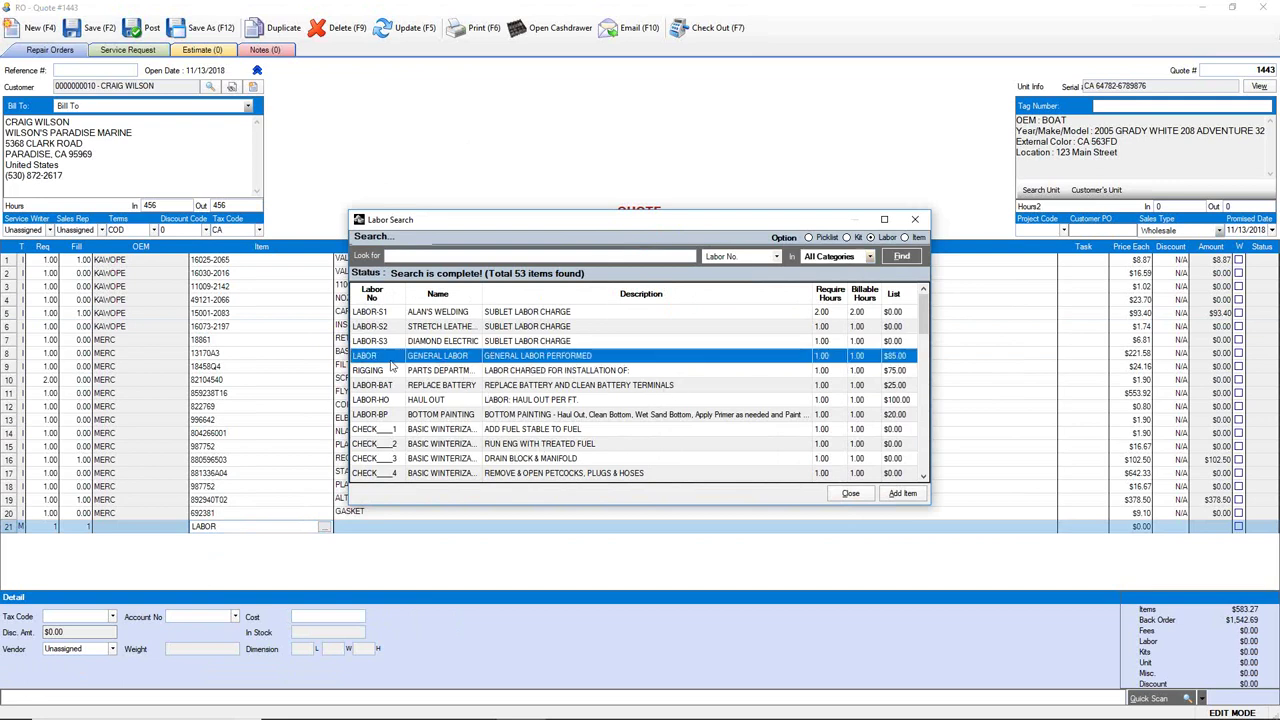
double_click(483, 293)
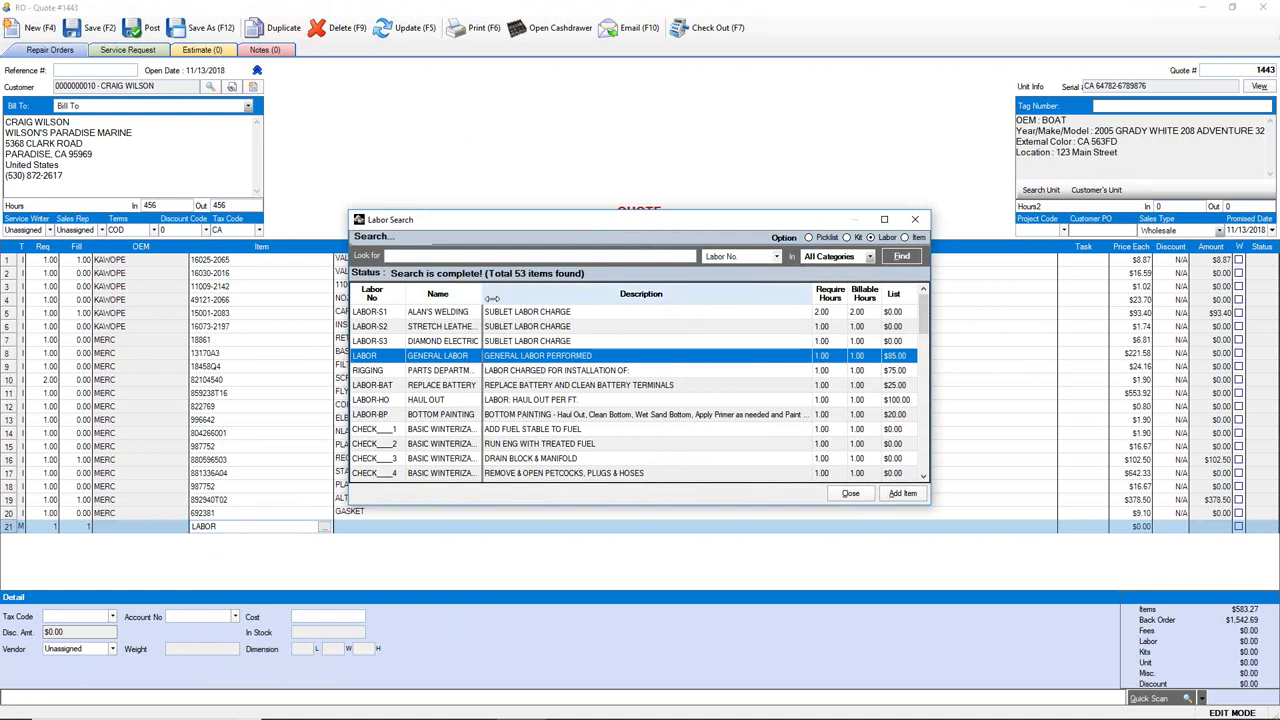
click(902, 493)
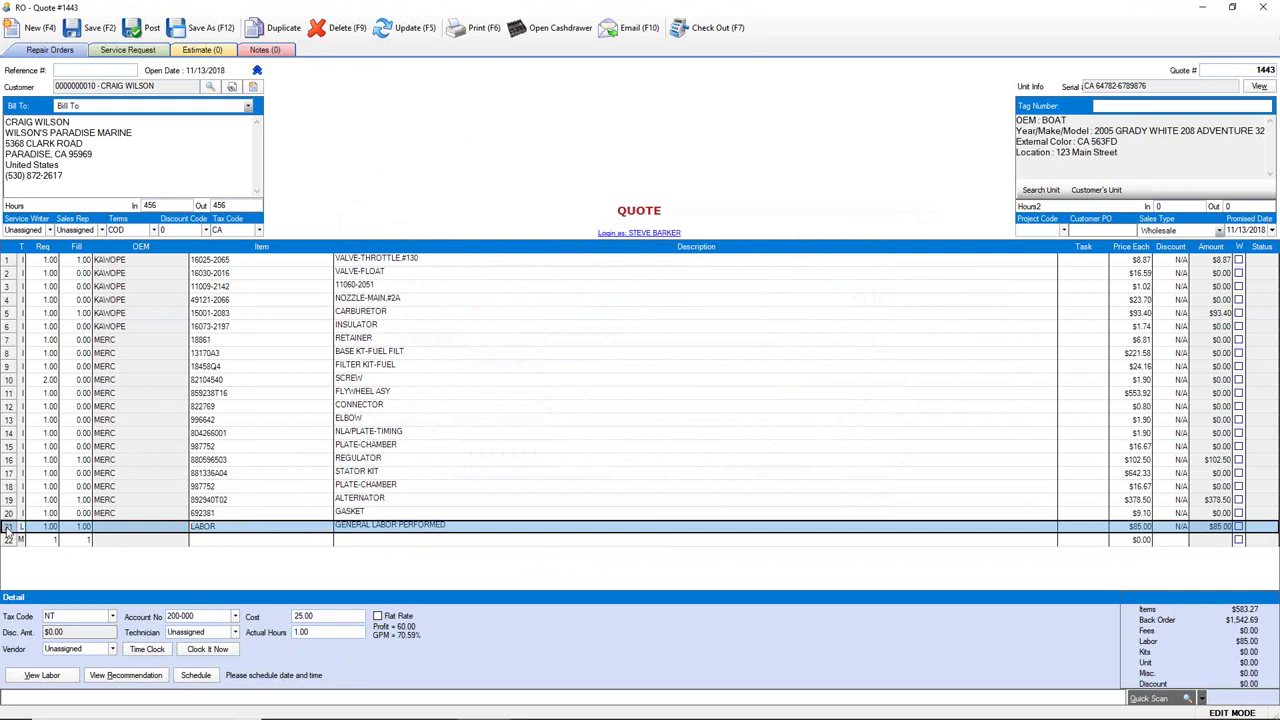
- Move the first labor line up below the INSULATOR, then add a second LABOR line just below ELBOW
key(ctrl+Up)
key(ctrl+Up)
key(ctrl+Up)
key(ctrl+Up)
key(ctrl+Up)
key(ctrl+Up)
key(ctrl+Up)
key(ctrl+Up)
key(ctrl+Up)
key(ctrl+Up)
key(ctrl+Up)
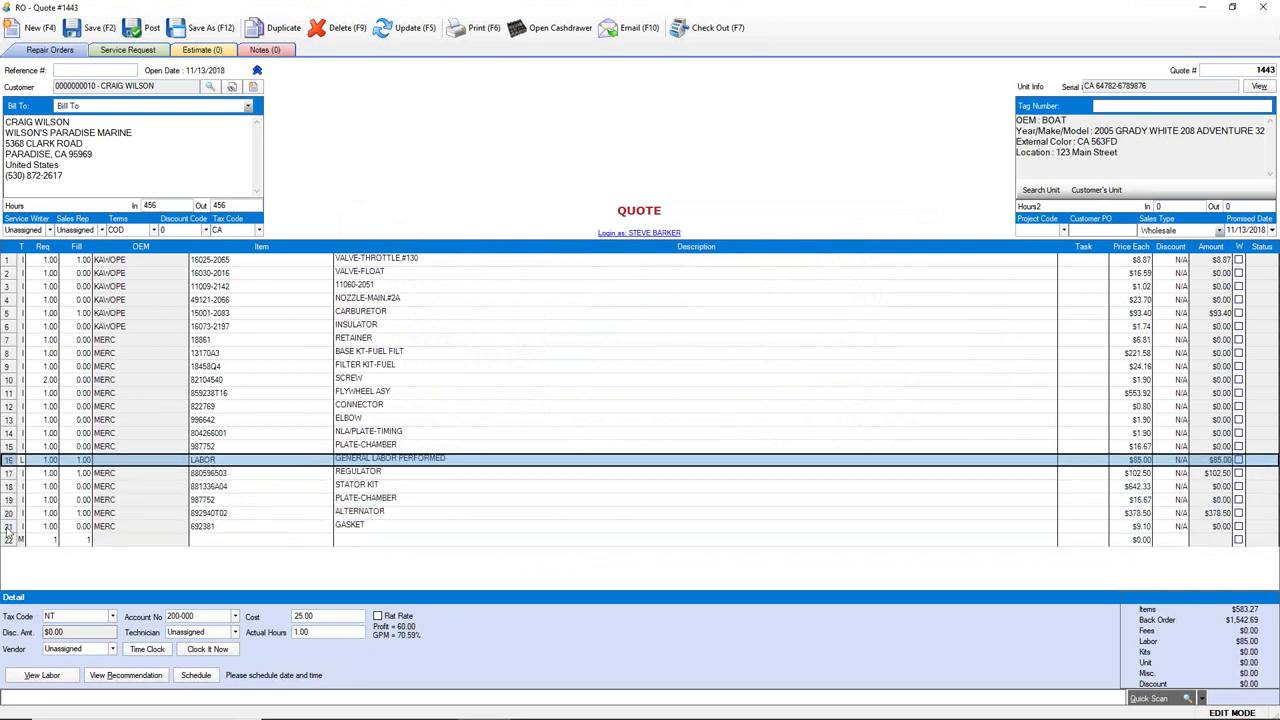
key(ctrl+Up)
key(ctrl+Up)
key(ctrl+Up)
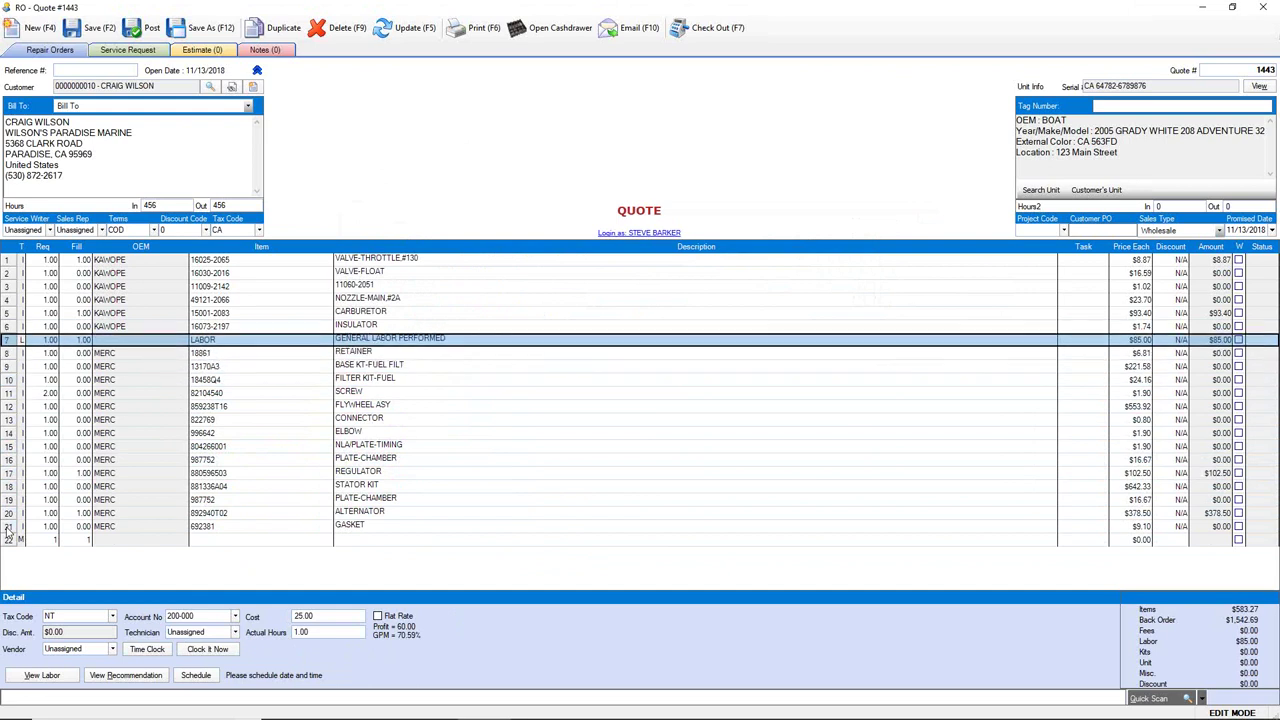
click(212, 541)
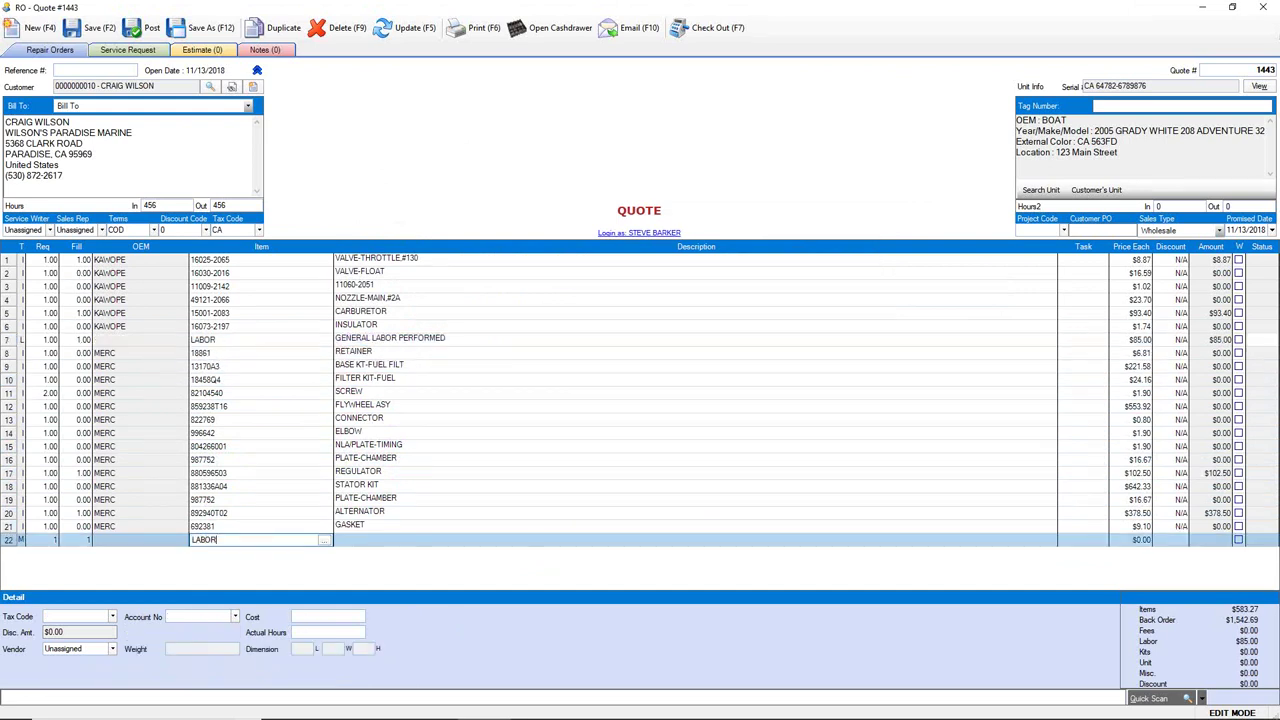
key(Return)
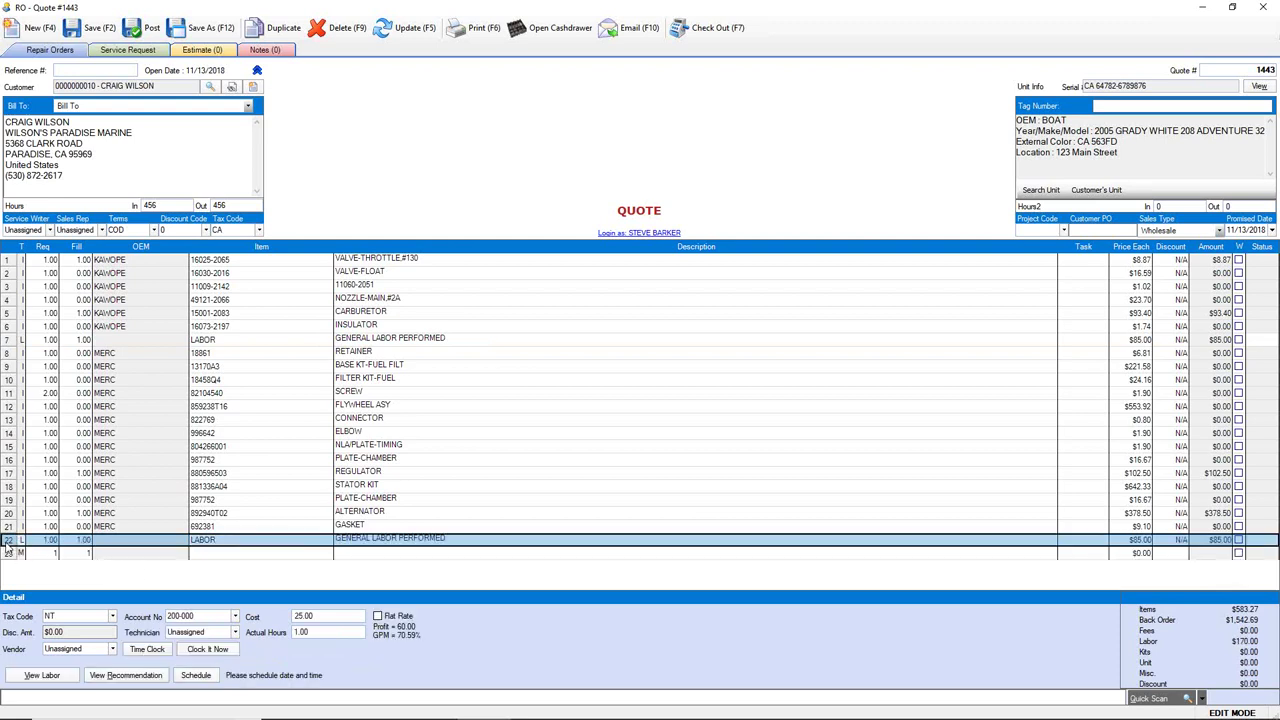
key(ctrl+Up)
key(ctrl+Up)
key(ctrl+Up)
key(ctrl+Up)
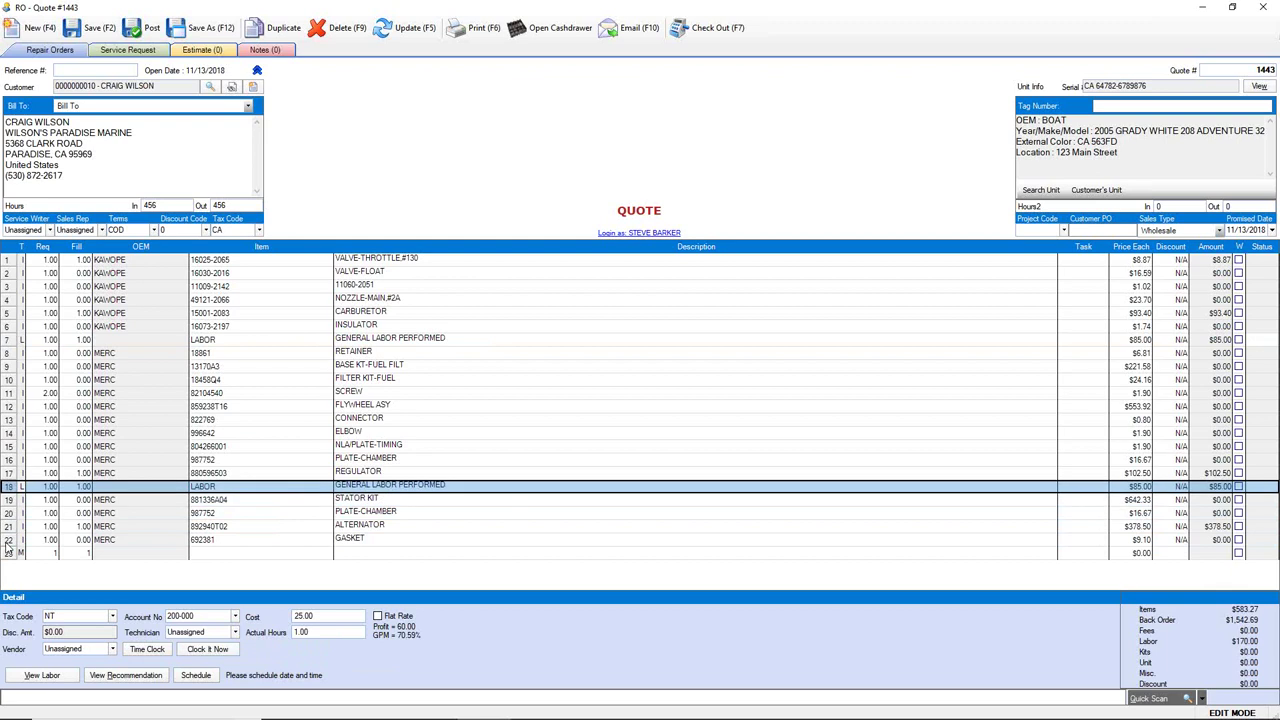
key(ctrl+Up)
key(ctrl+Up)
key(ctrl+Up)
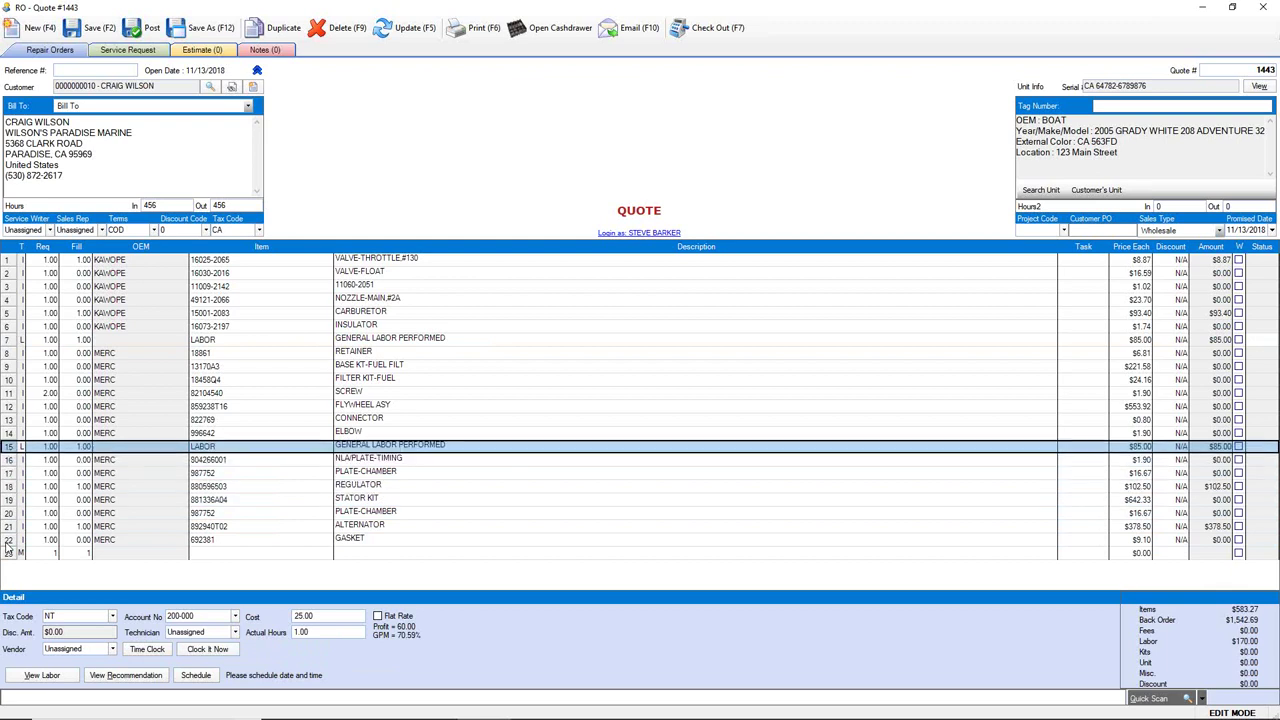
- Add a third LABOR line and position it just below STATOR KIT
click(210, 553)
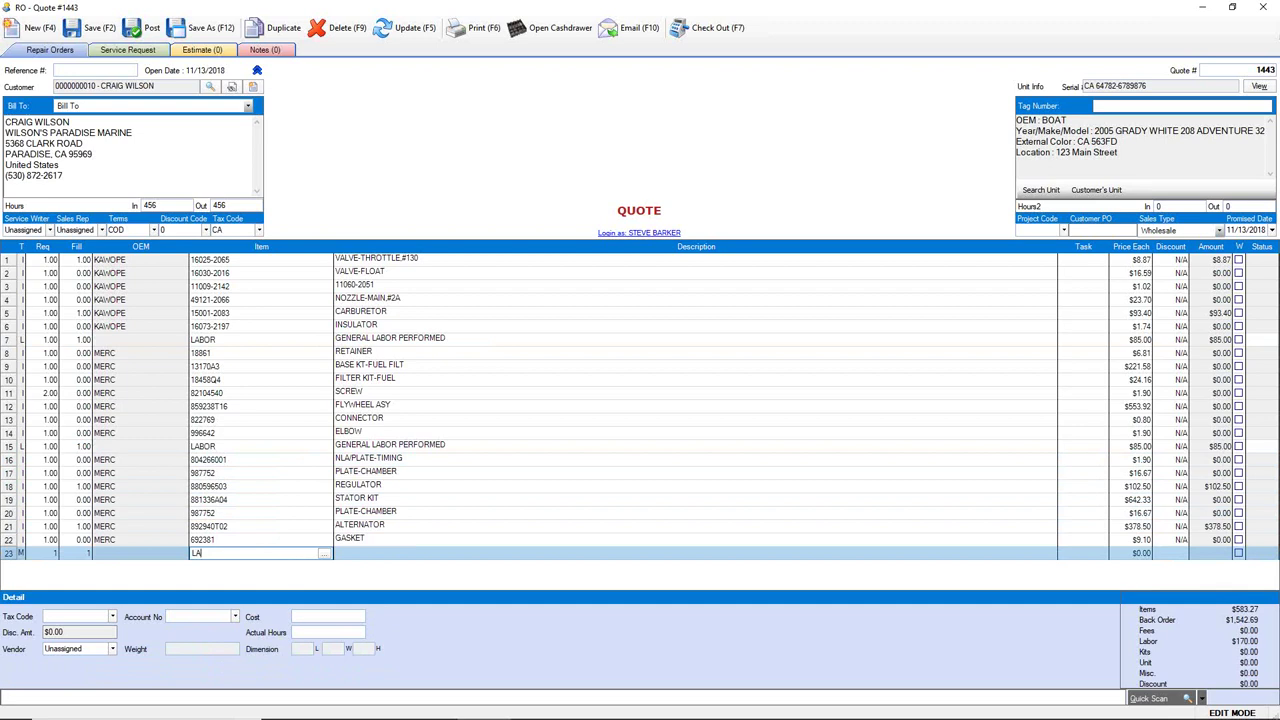
key(Return)
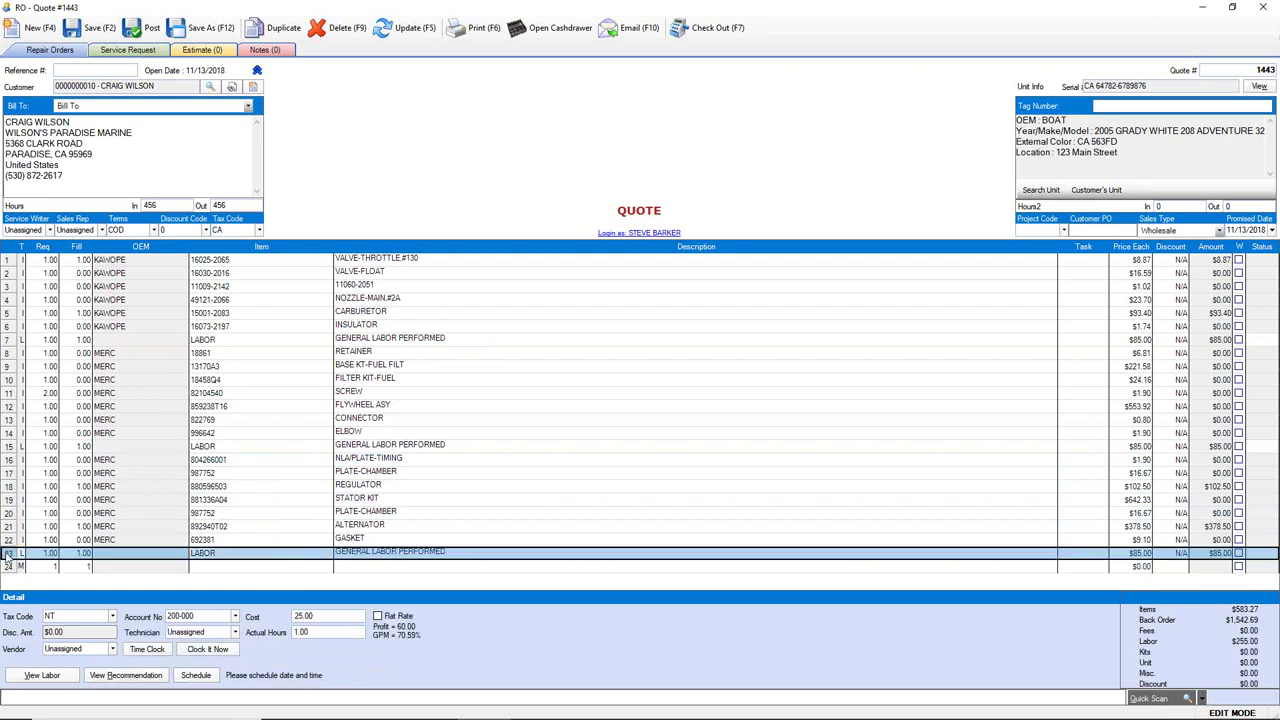
key(ctrl+Up)
key(ctrl+Up)
key(ctrl+Up)
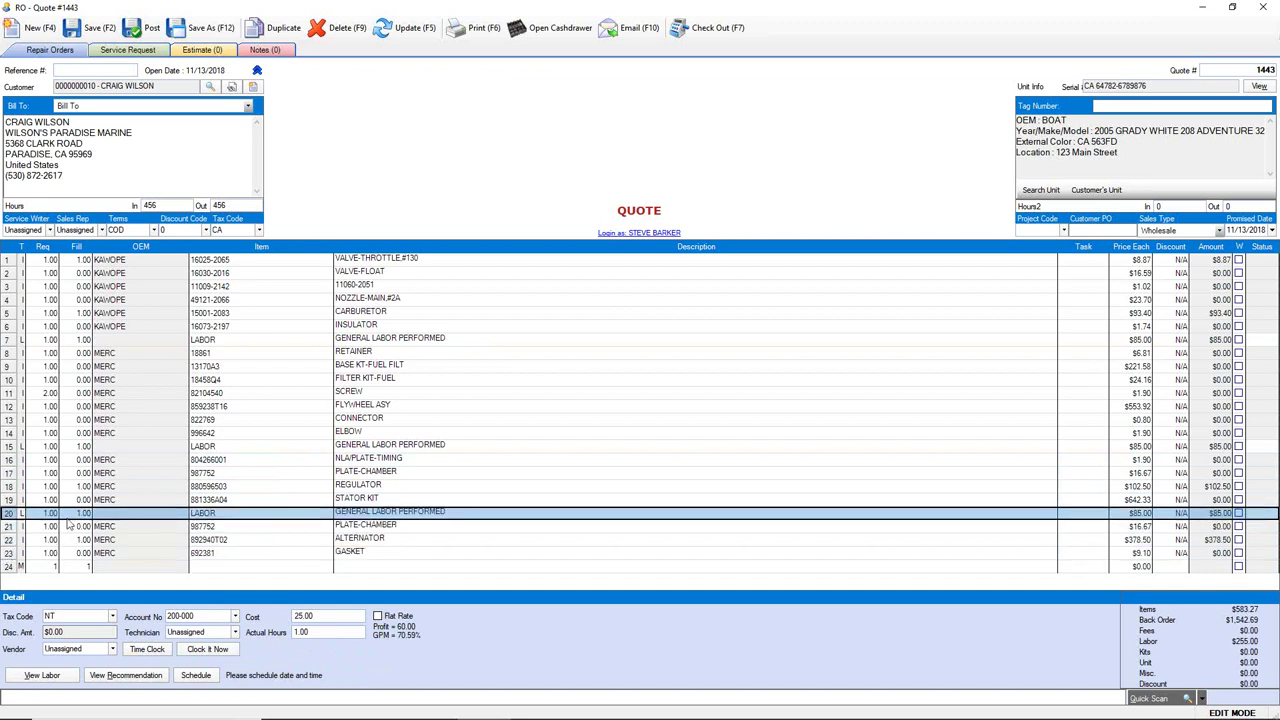
- Move the labor line under the INSULATOR to the top of the quote and select rows 1–7
click(10, 341)
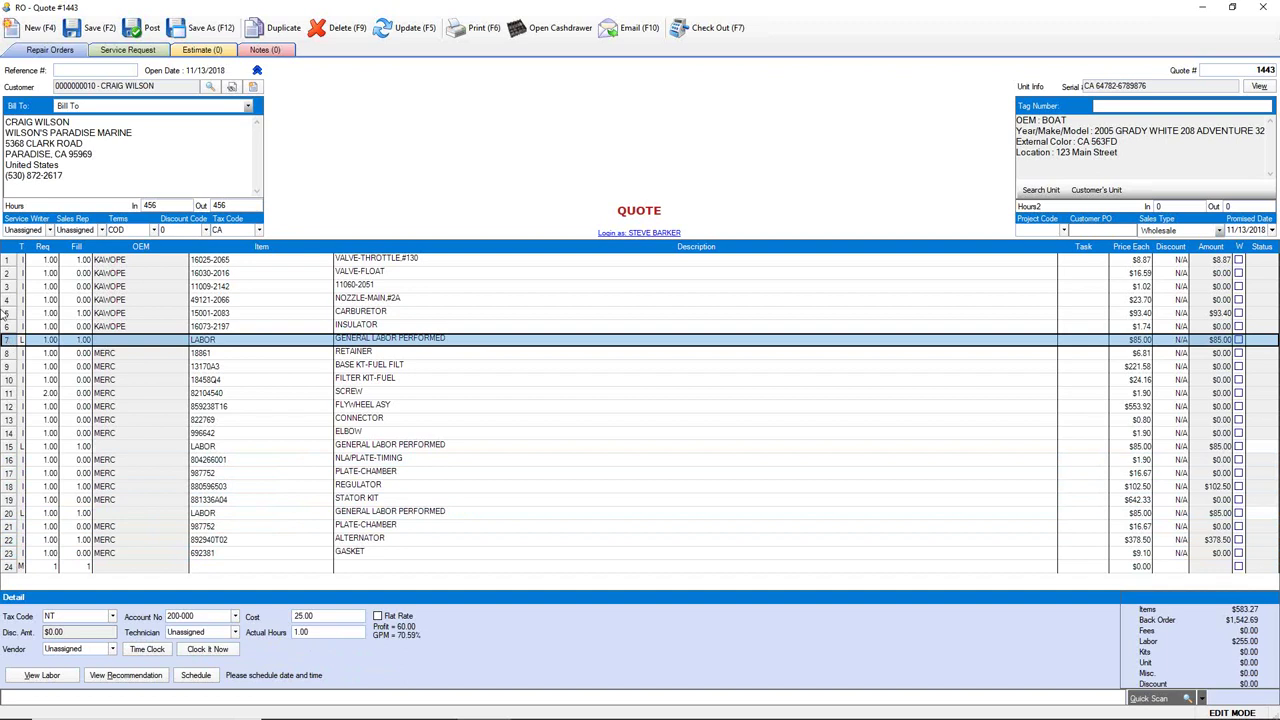
key(ctrl+Up)
key(ctrl+Up)
key(ctrl+Up)
key(ctrl+Up)
key(ctrl+Up)
key(ctrl+Up)
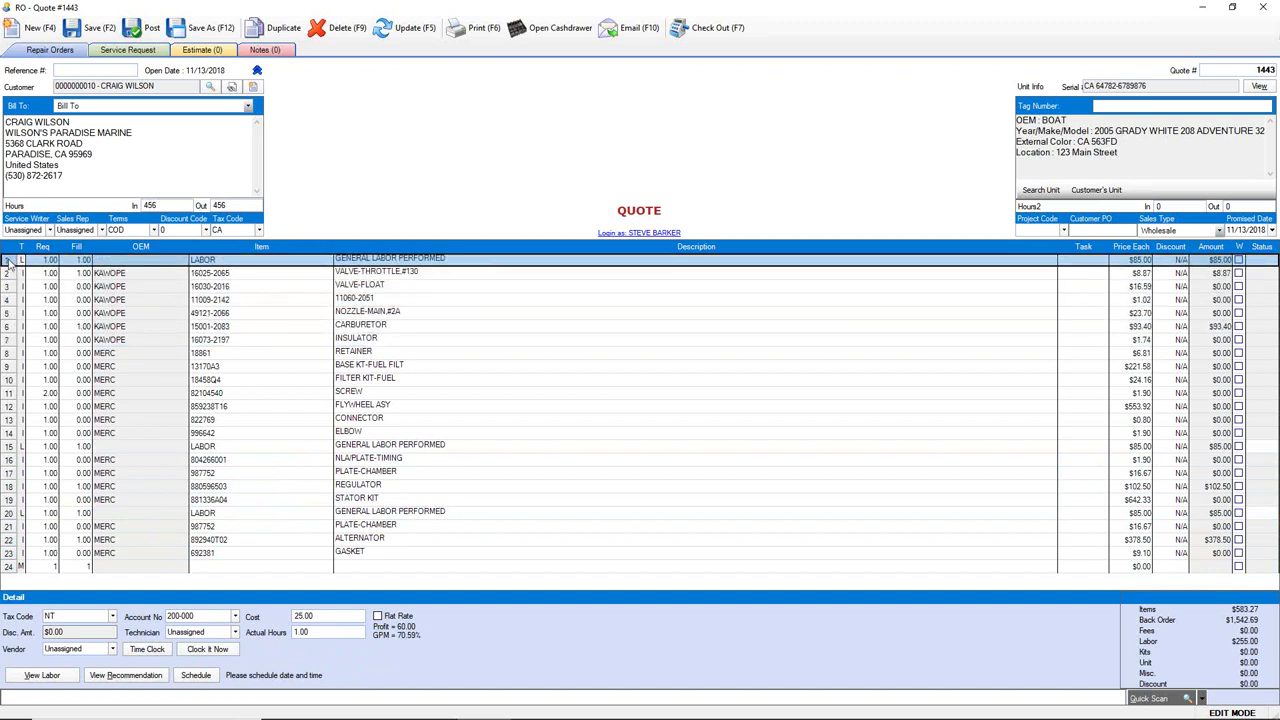
drag(10, 268, 252, 346)
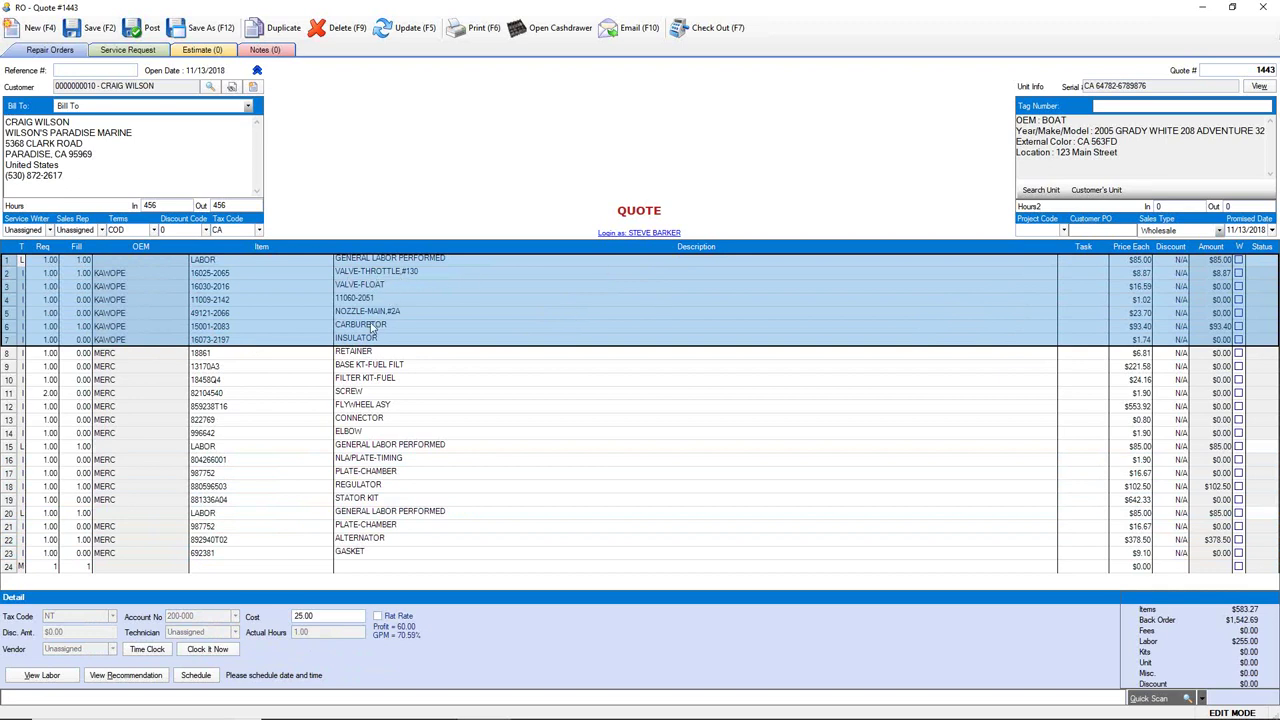
- Assign quote lines 1–7 to TASK 1
right_click(5, 300)
click(30, 339)
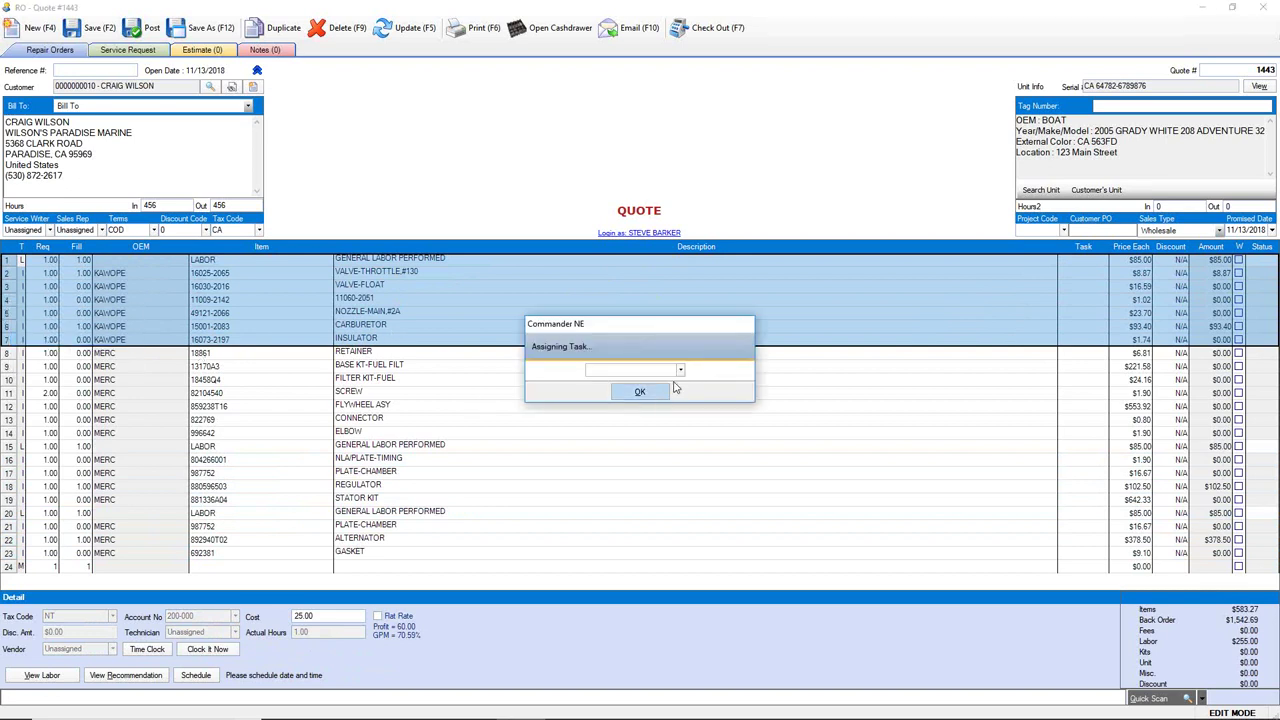
click(681, 371)
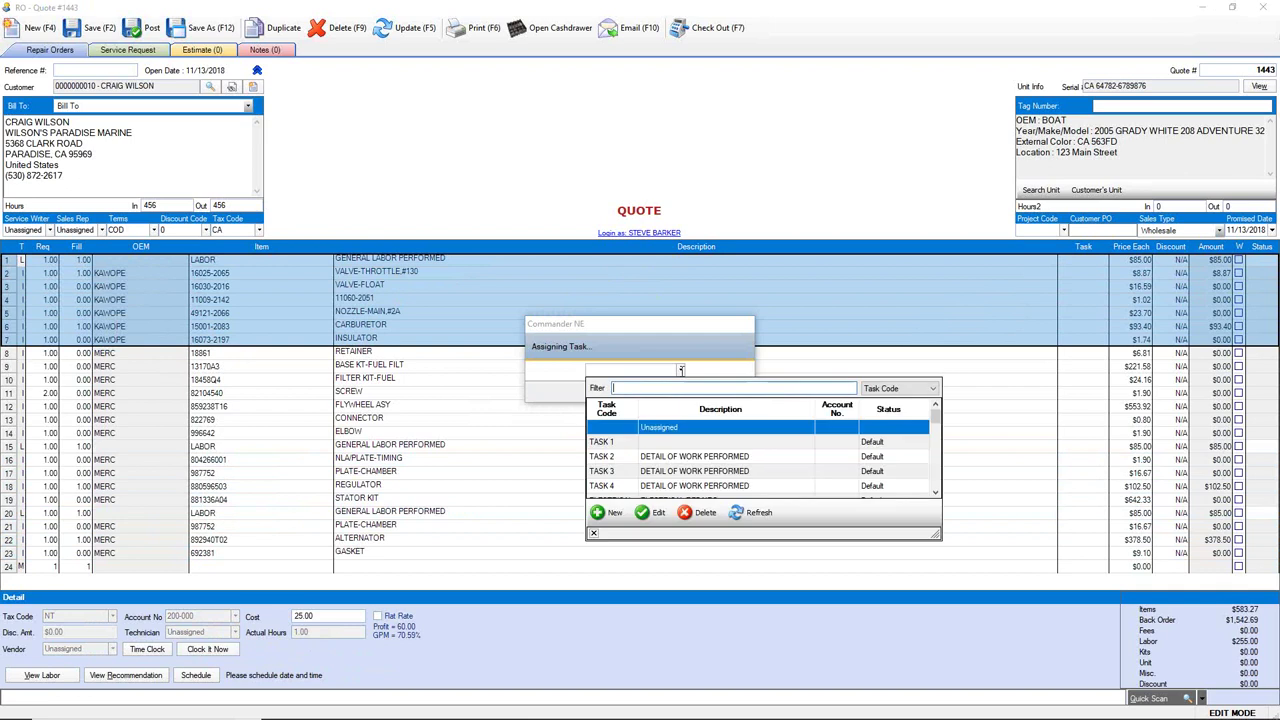
click(608, 443)
click(594, 536)
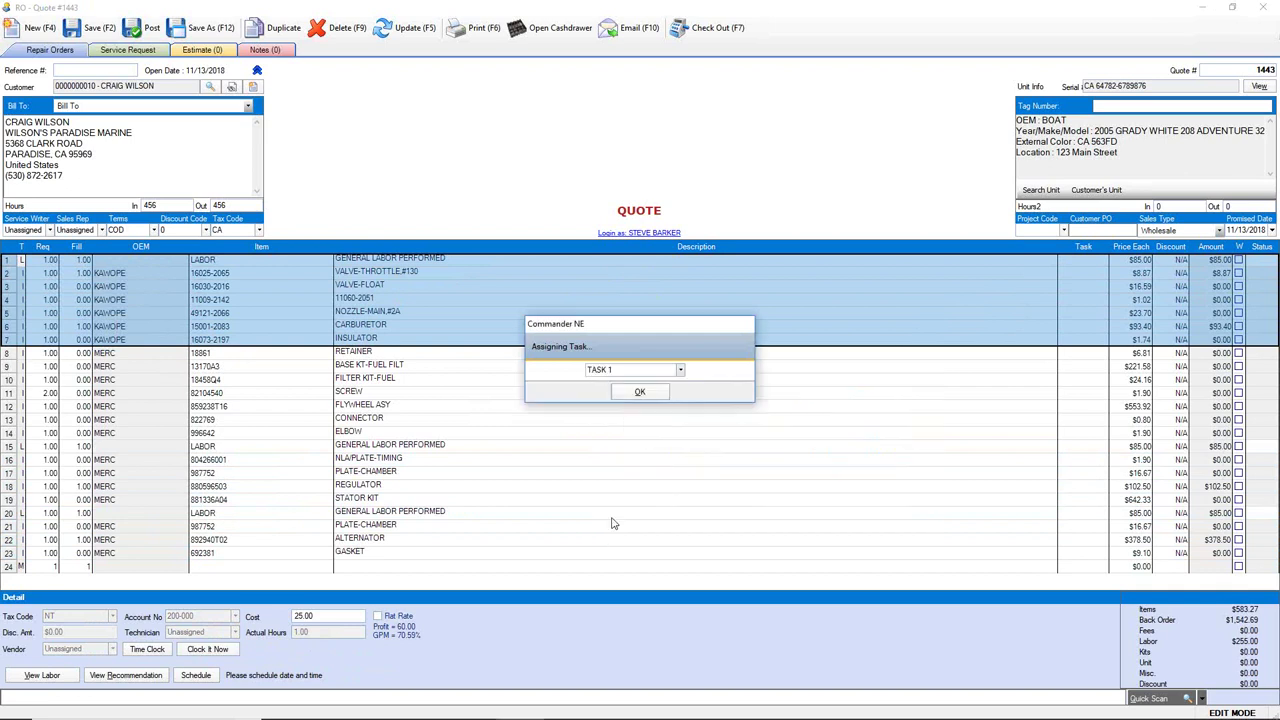
click(638, 400)
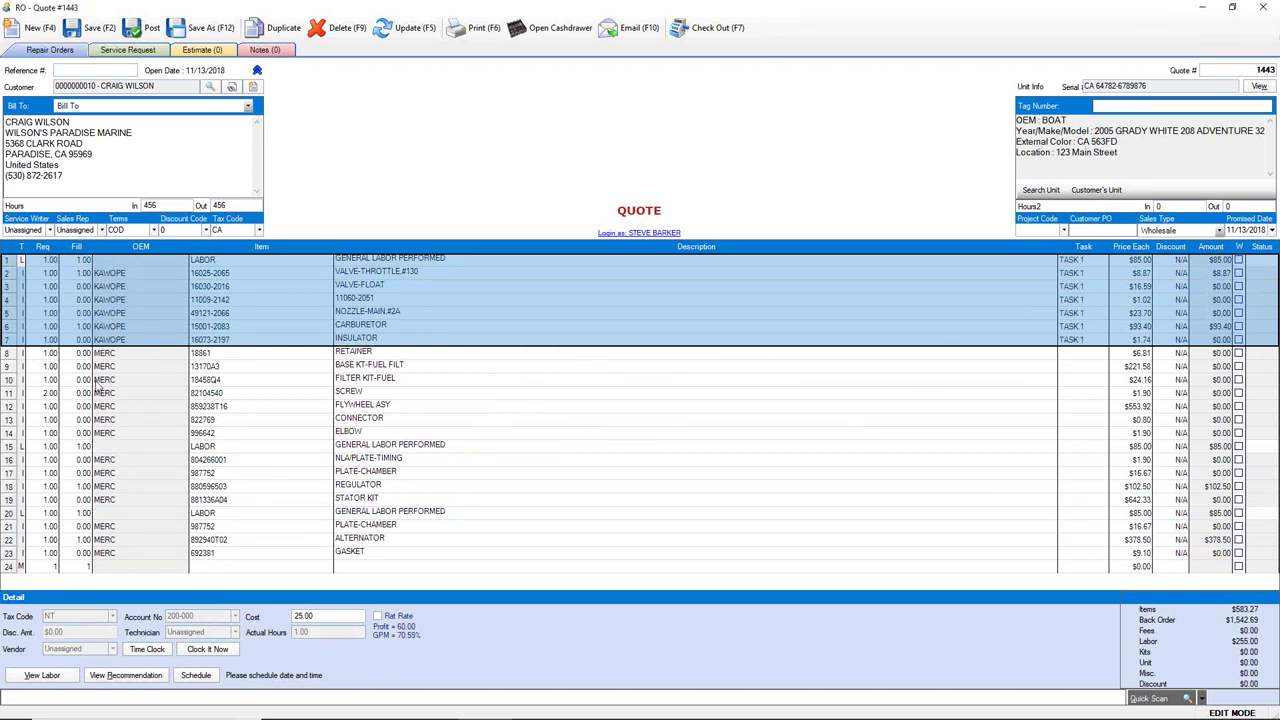
- Move the row 15 labor line up to row 8 and assign rows 8–15 to TASK 2
click(8, 447)
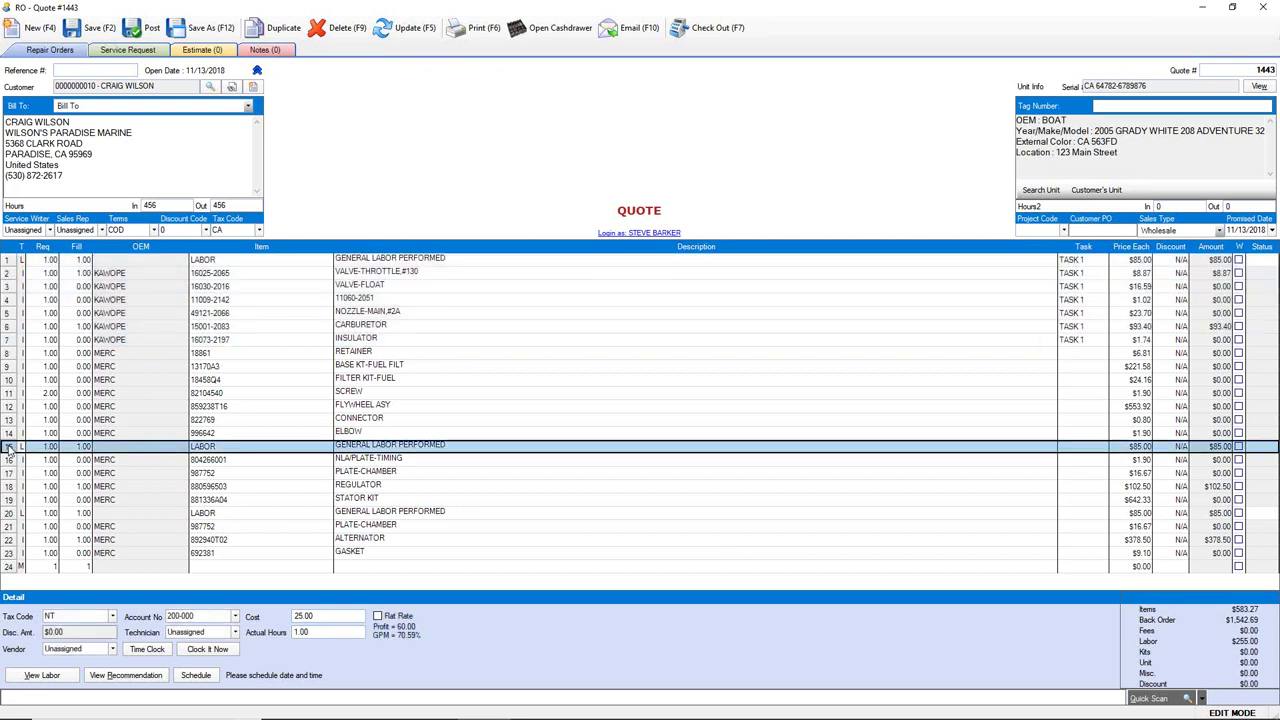
key(ctrl+Up)
key(ctrl+Up)
key(ctrl+Up)
key(ctrl+Up)
key(ctrl+Up)
key(ctrl+Up)
key(ctrl+Up)
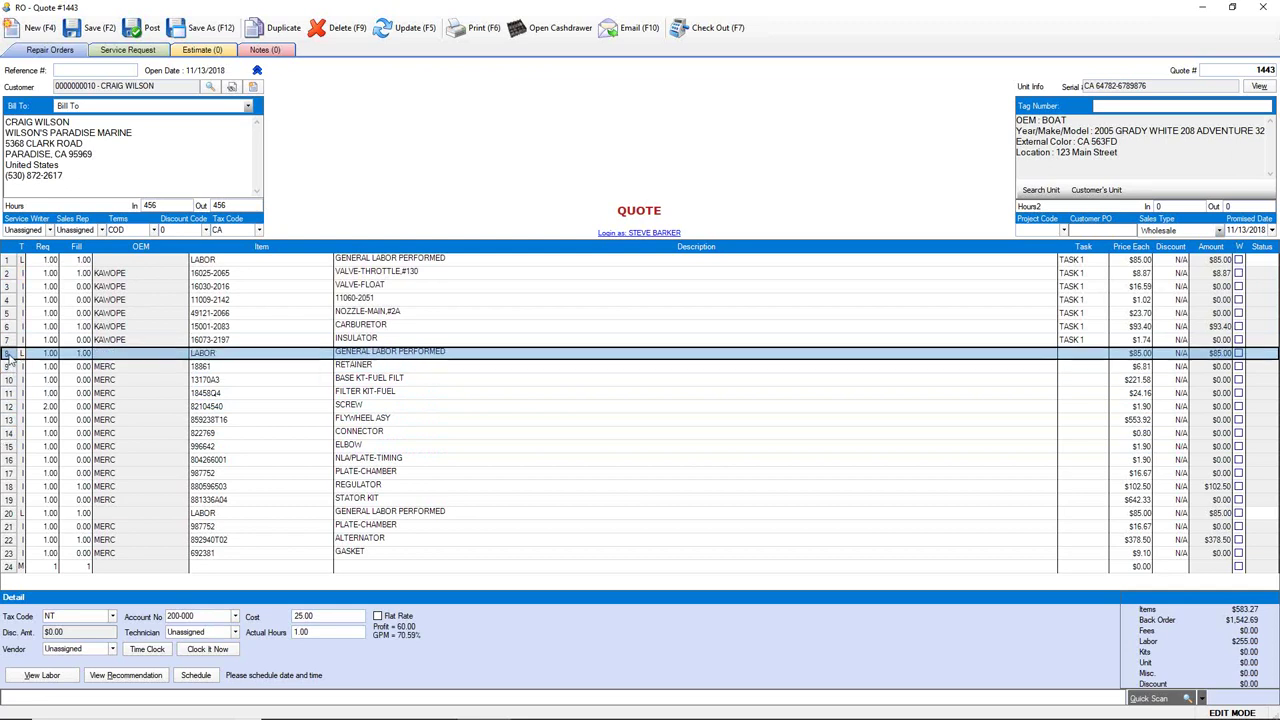
drag(8, 369, 8, 448)
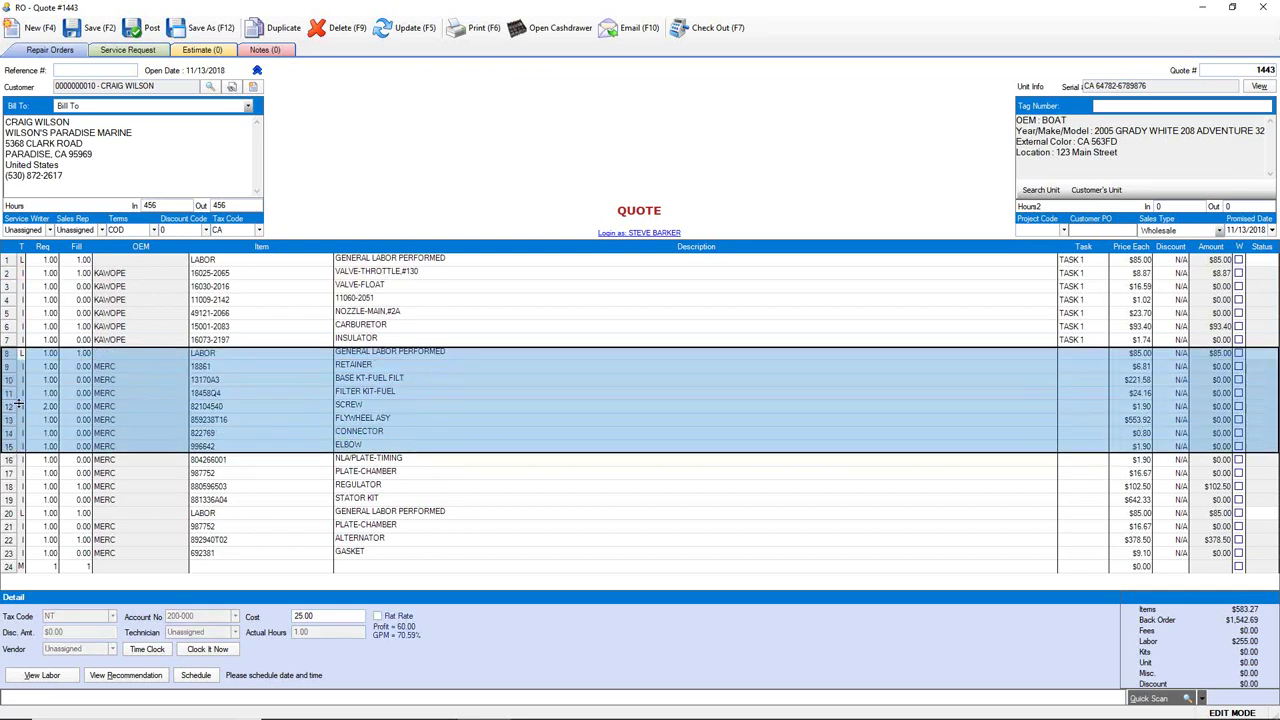
right_click(9, 409)
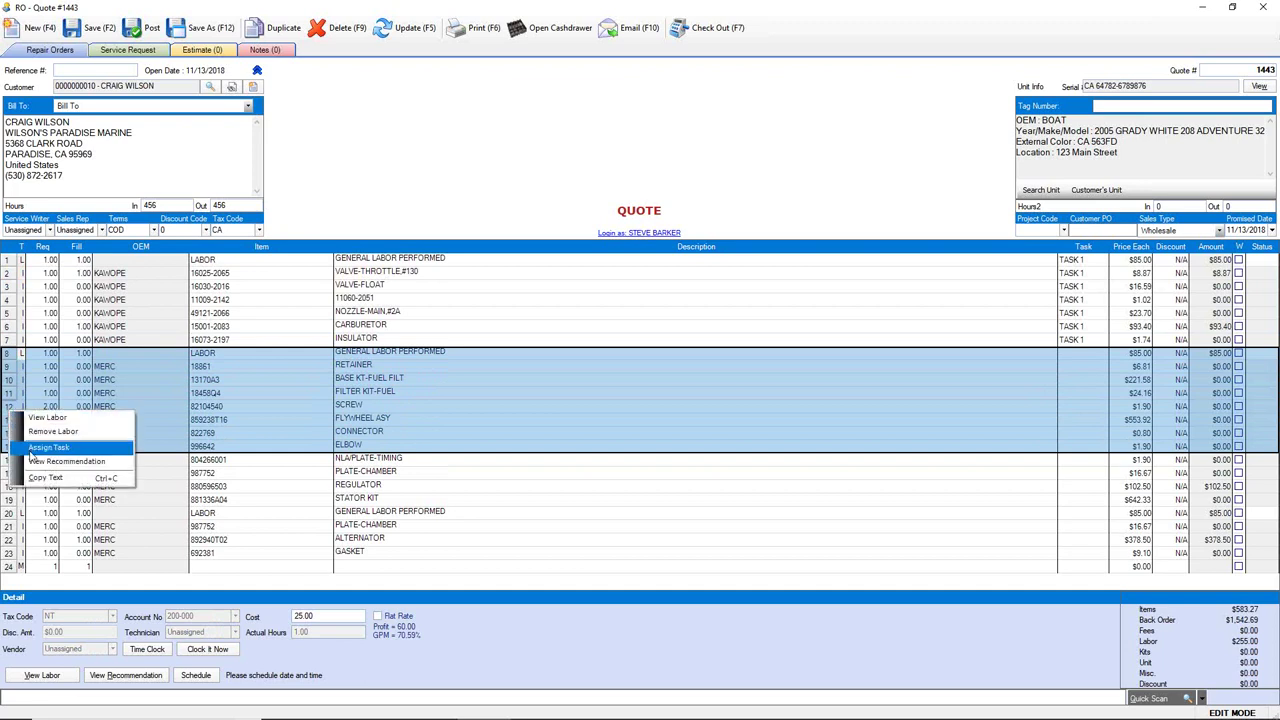
click(40, 447)
click(680, 371)
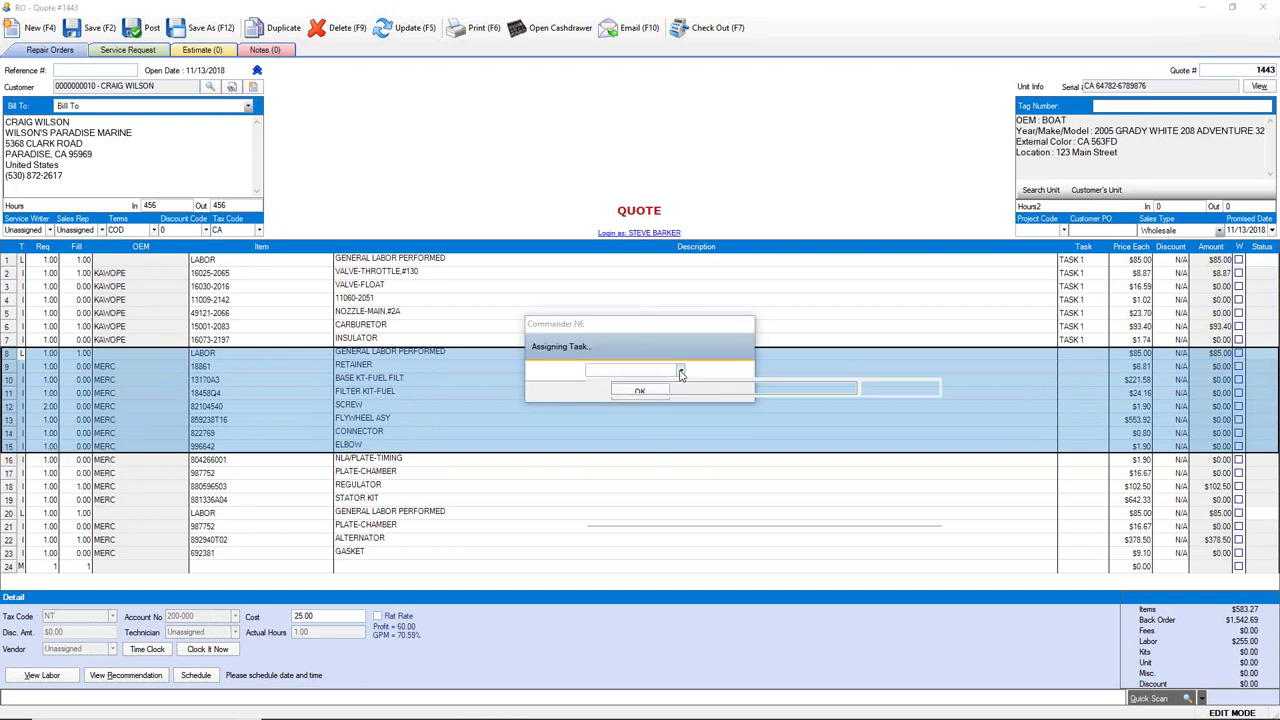
click(612, 460)
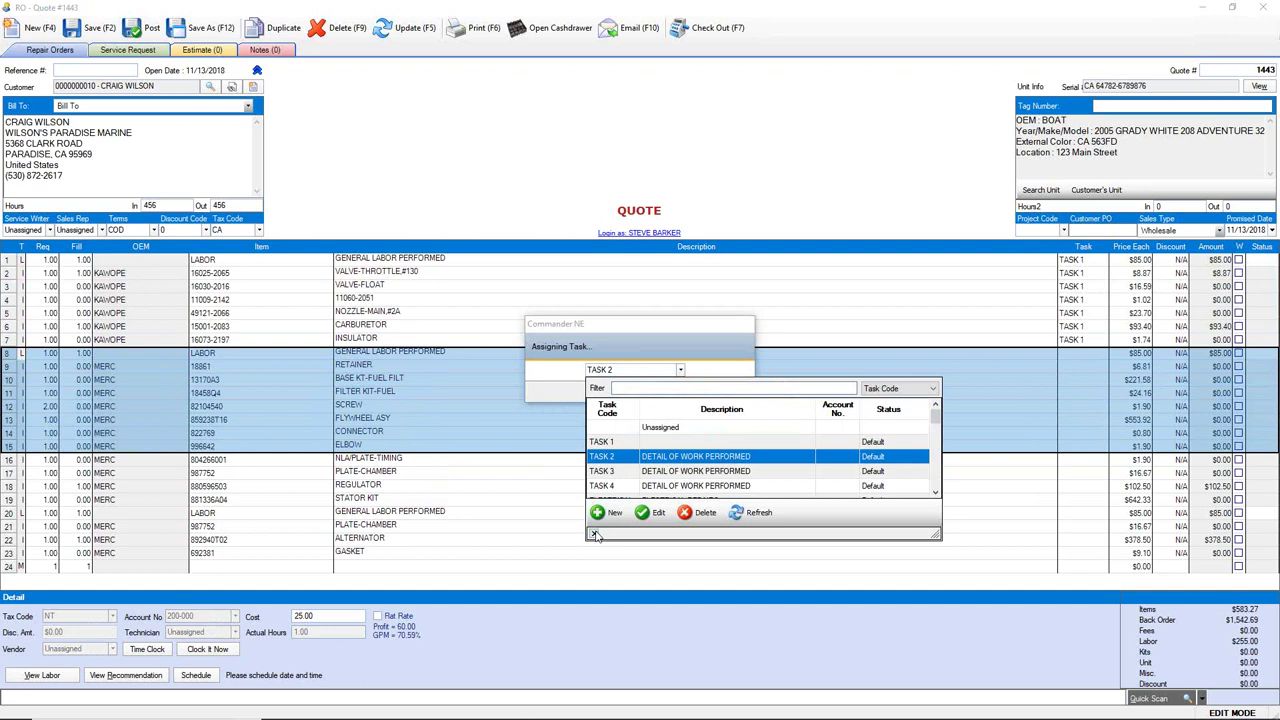
click(645, 392)
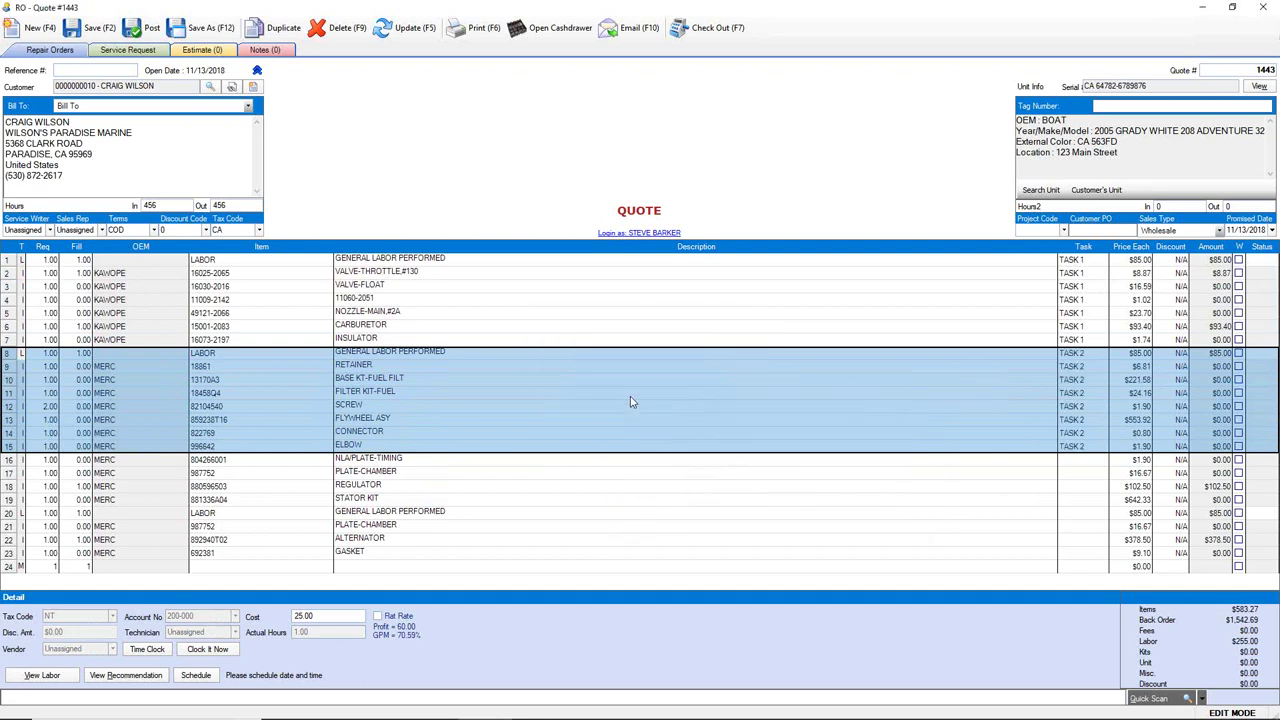
- Move the row 20 labor line up to row 16, assign rows 16–23 to TASK 3, and save
click(12, 514)
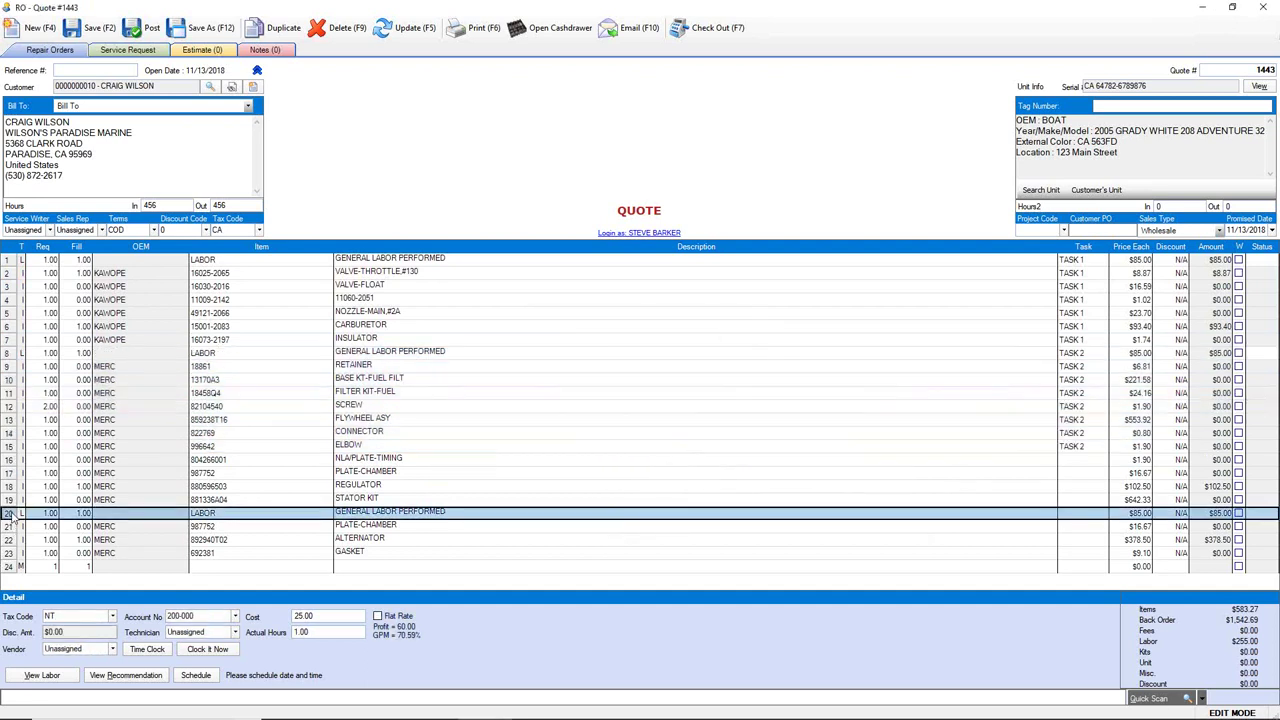
key(ctrl+Up)
key(ctrl+Up)
key(ctrl+Up)
key(ctrl+Up)
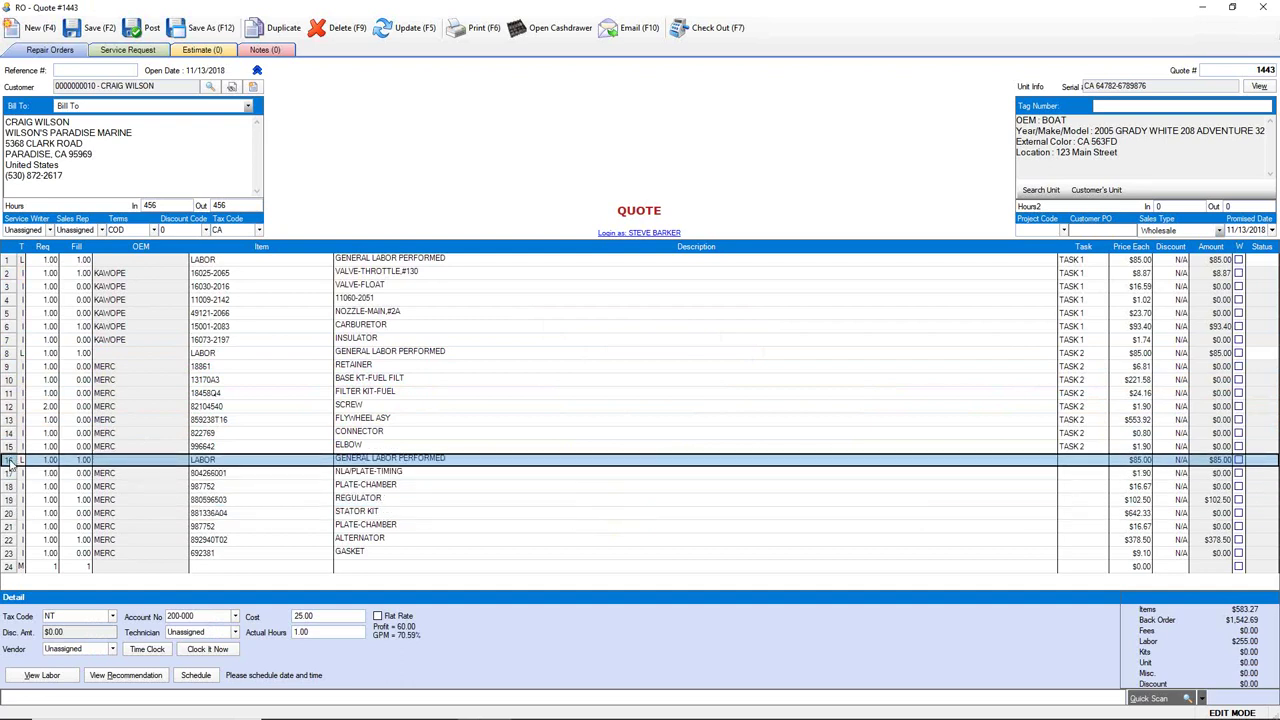
drag(8, 462, 14, 553)
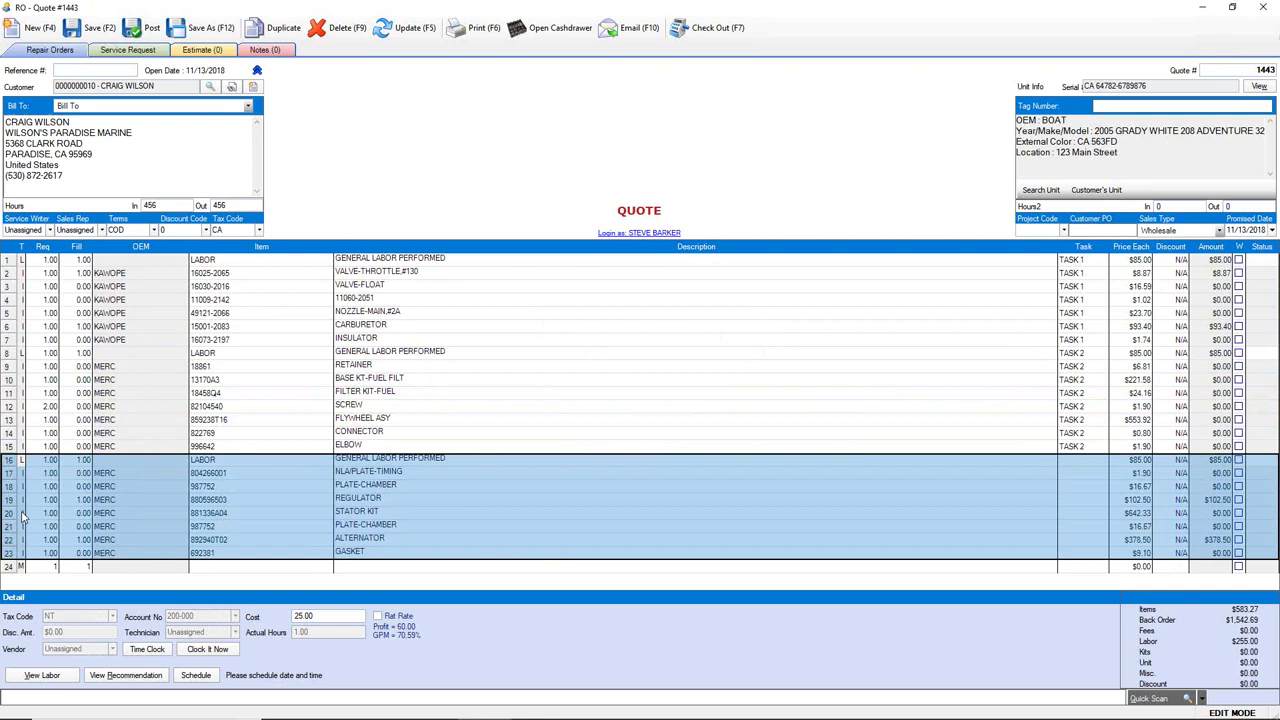
right_click(8, 505)
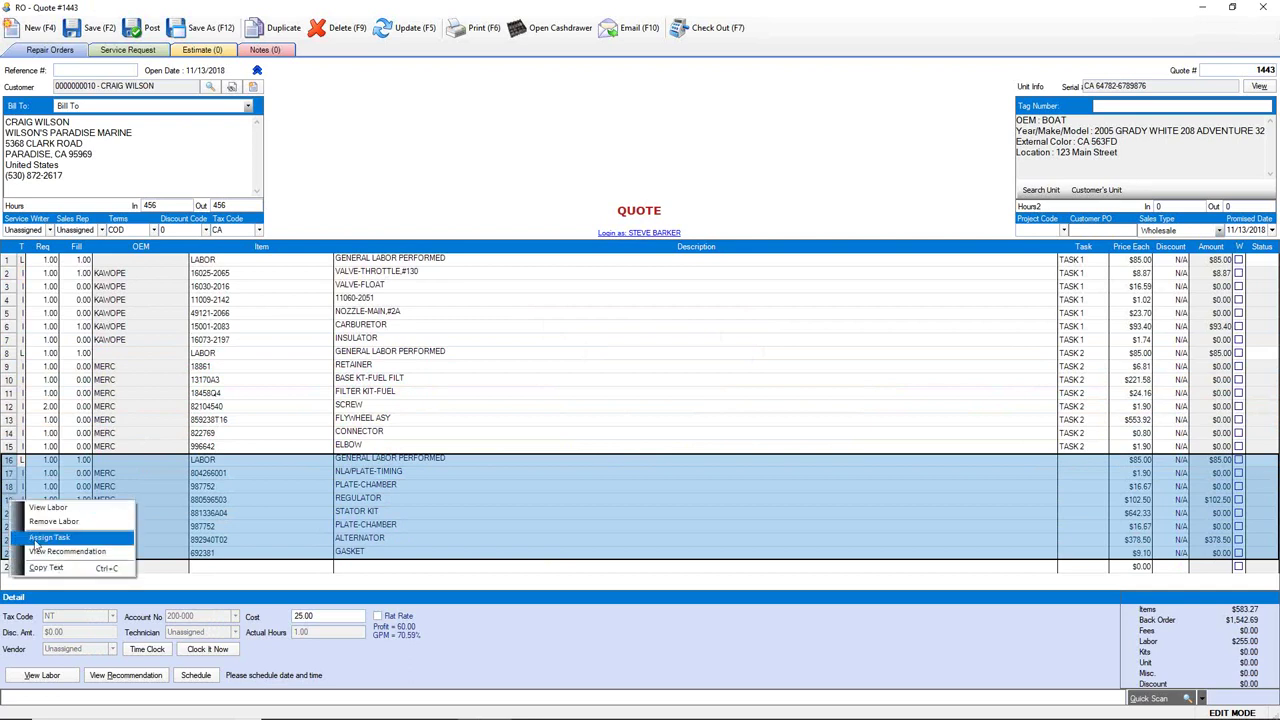
click(113, 540)
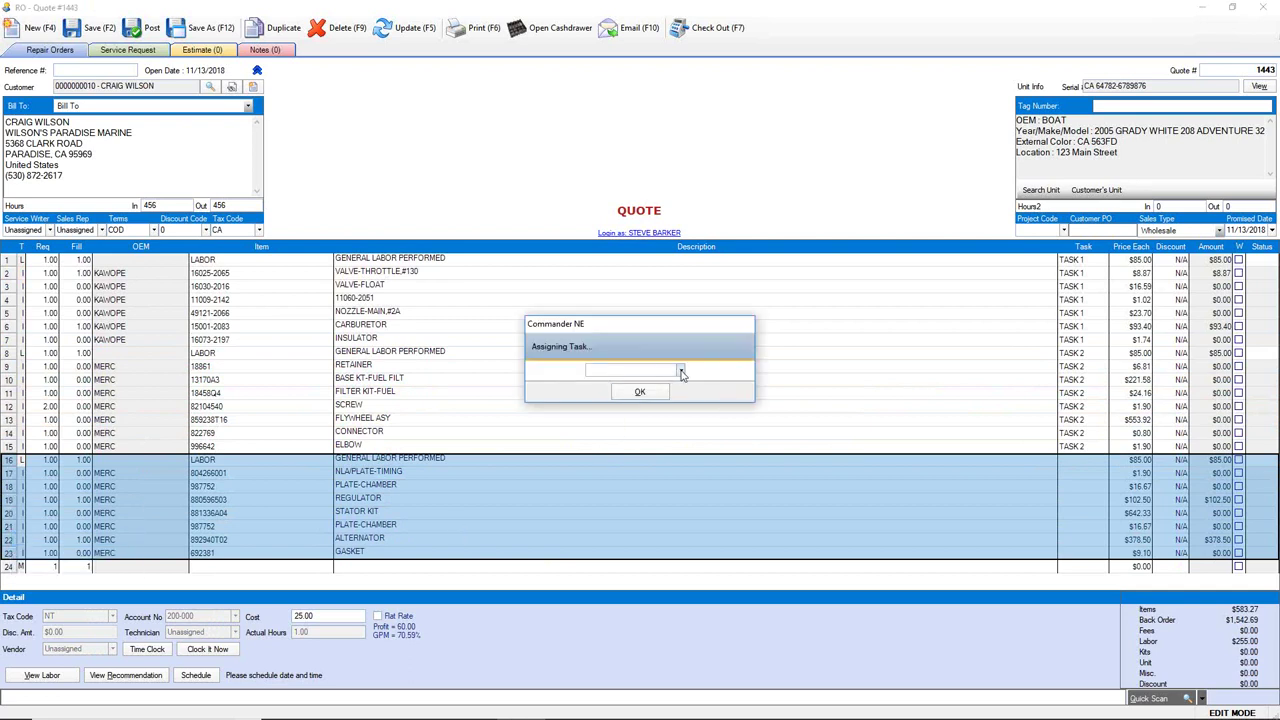
click(681, 373)
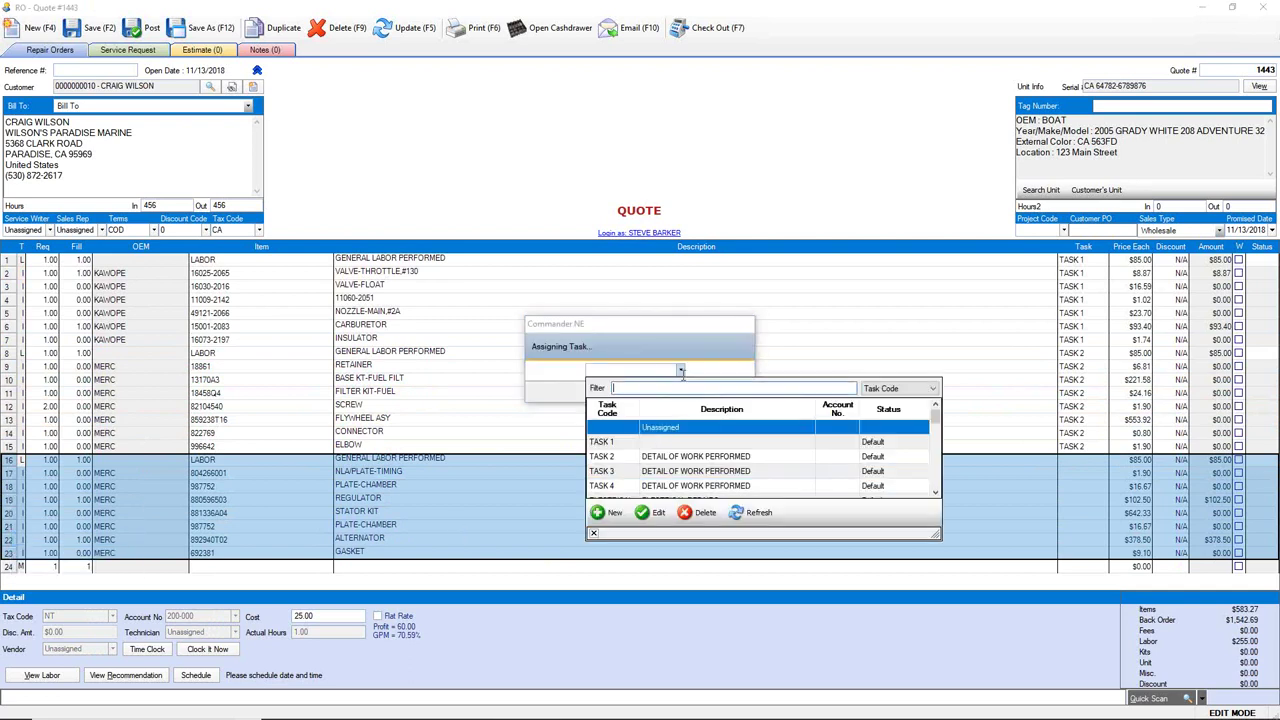
click(594, 535)
click(639, 393)
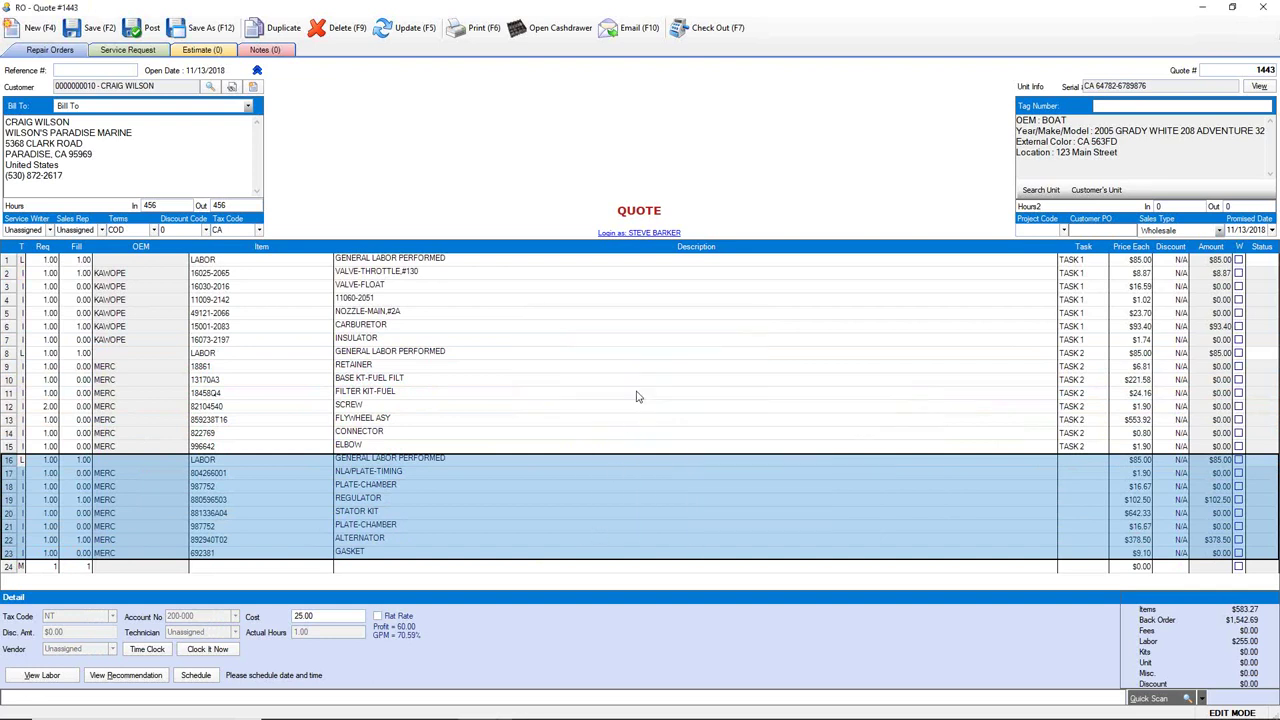
click(95, 27)
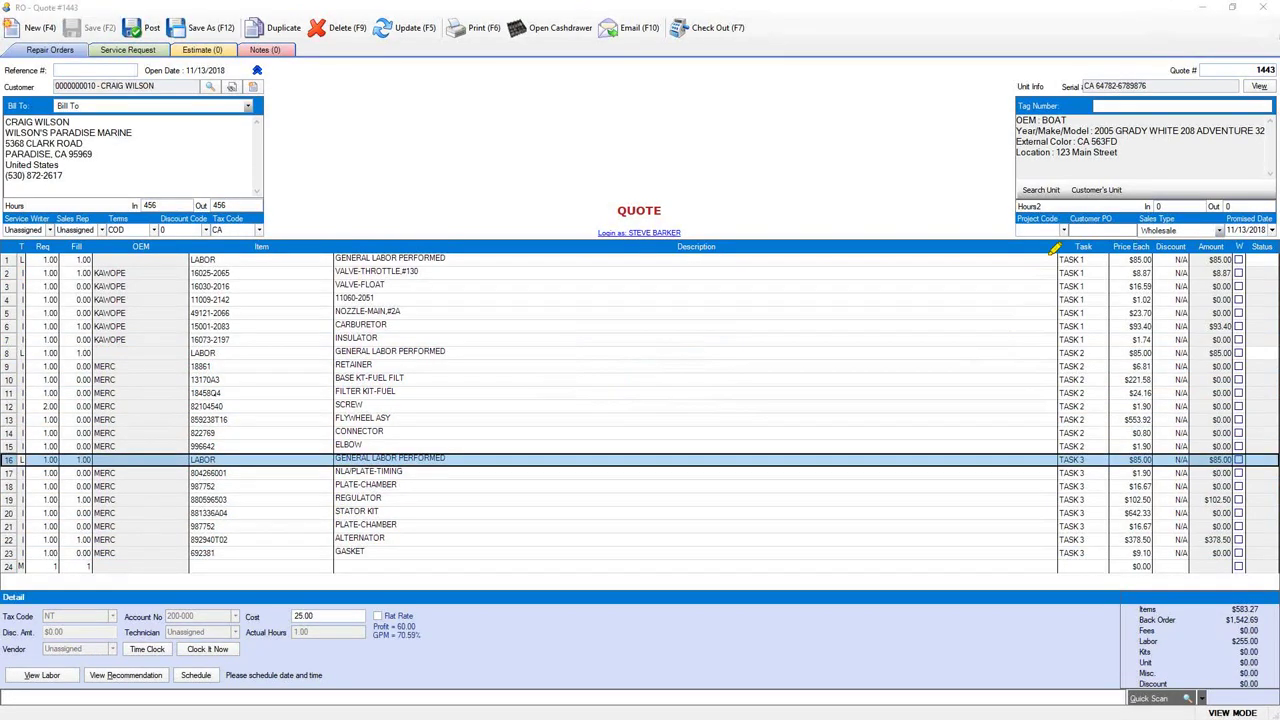
mouse_move(1052, 250)
mouse_down()
mouse_move(1035, 405)
mouse_move(1054, 446)
mouse_move(1038, 490)
mouse_move(1061, 549)
mouse_up()
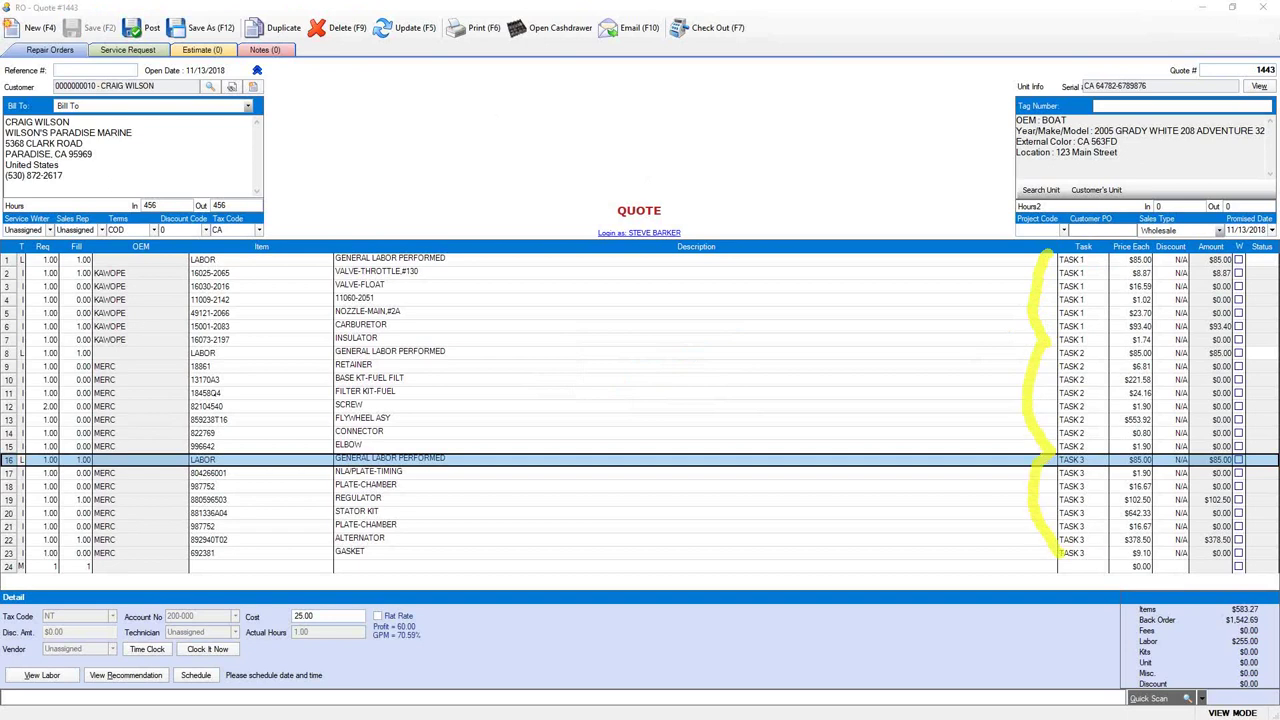
key(Escape)
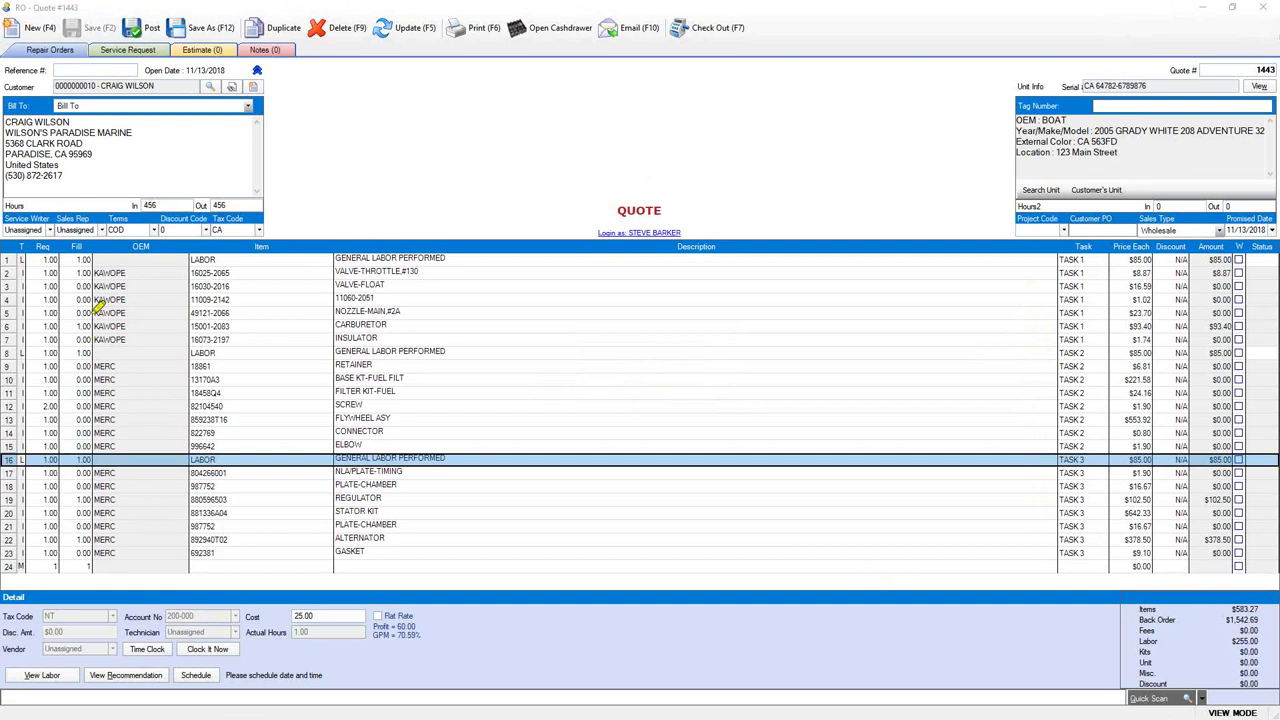
drag(88, 284, 80, 316)
mouse_move(80, 375)
mouse_down()
mouse_move(80, 500)
mouse_move(96, 512)
mouse_up()
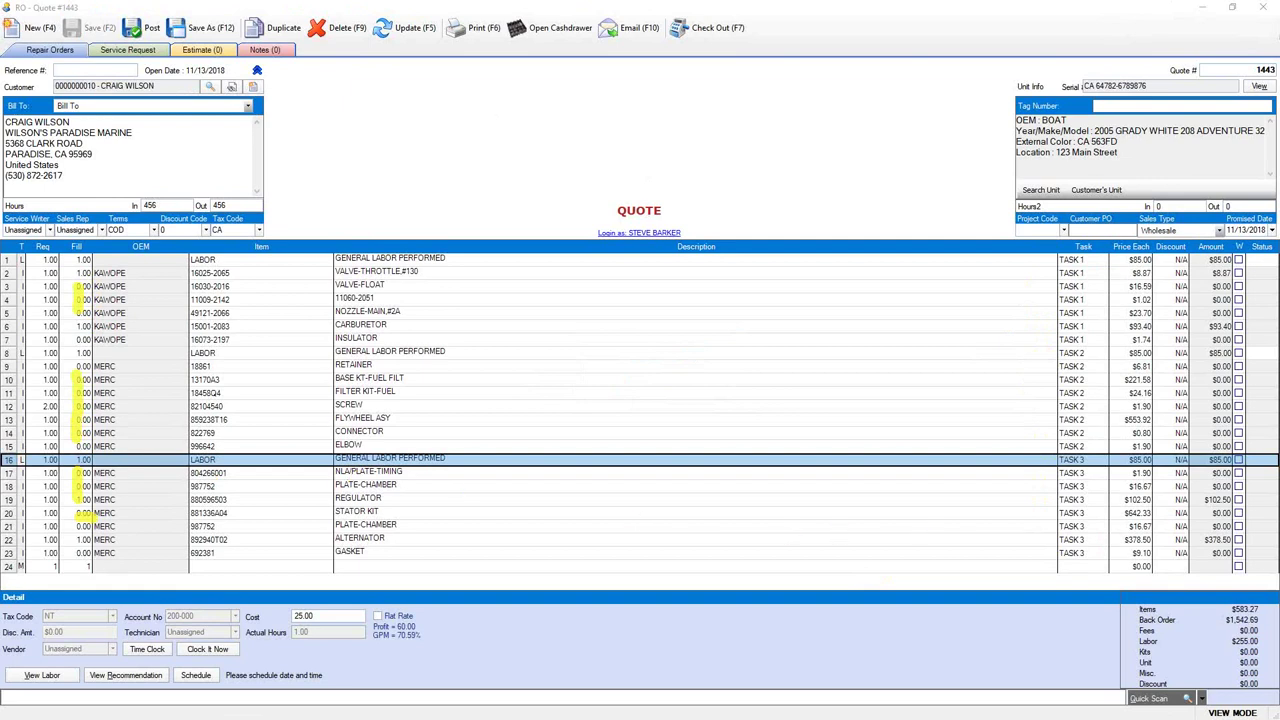
key(Escape)
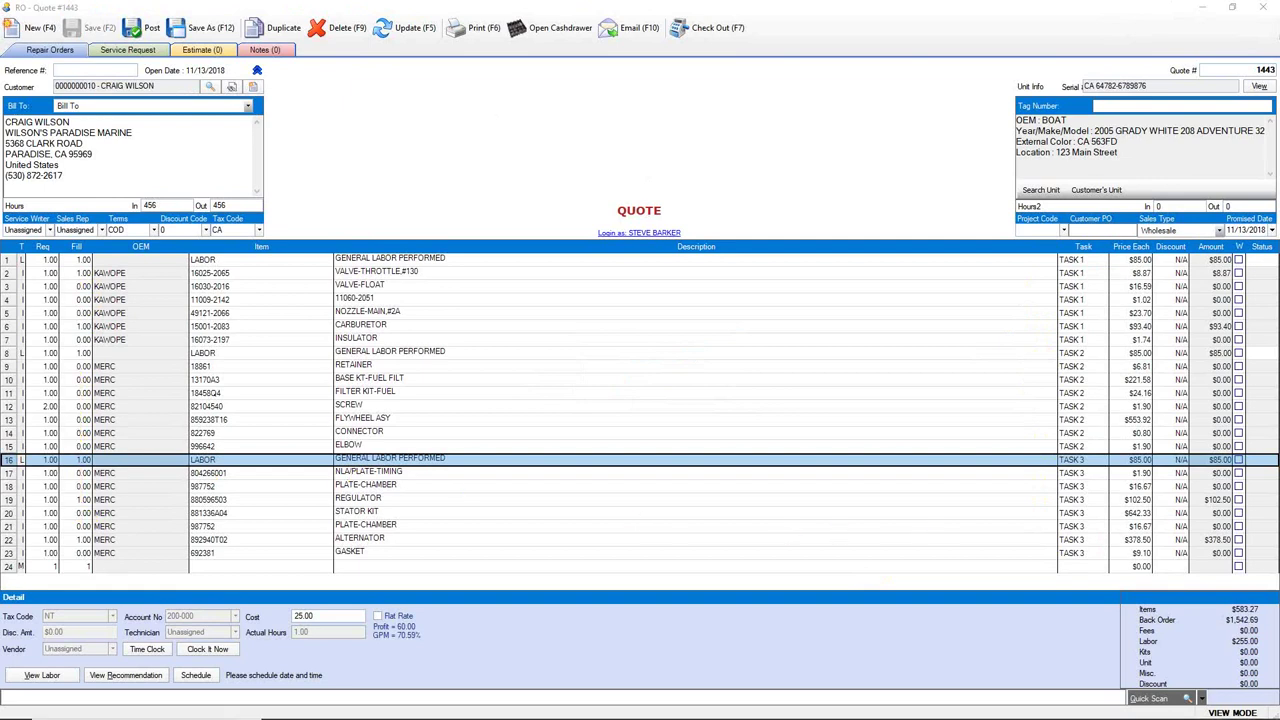
- Post quote 1443 as repair order 1324, check its Status column, and minimize the window
click(140, 28)
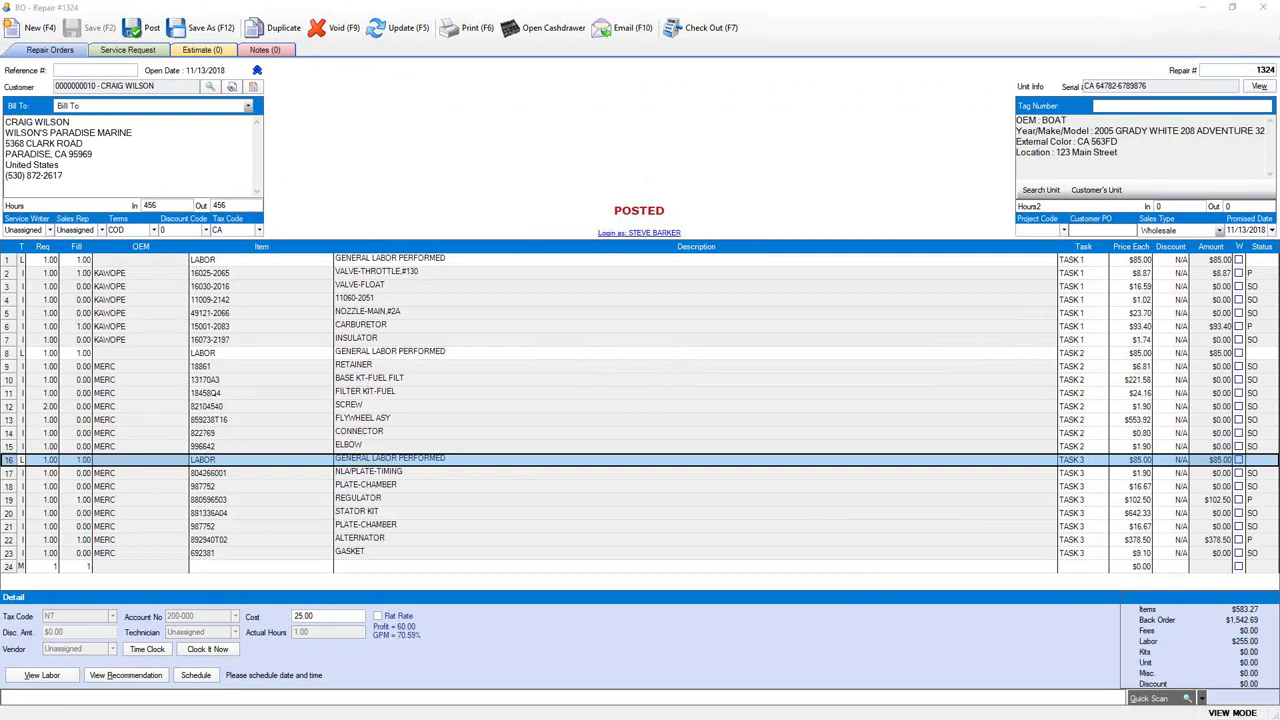
drag(1263, 370, 1263, 462)
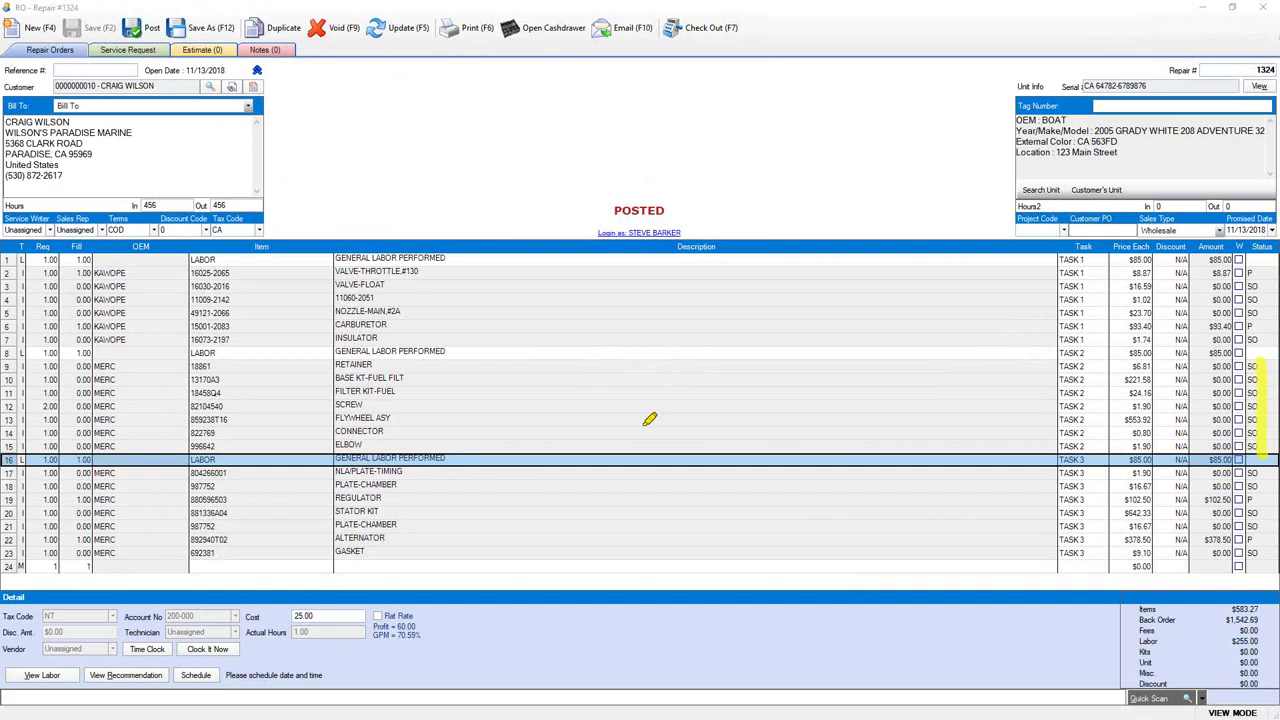
key(Escape)
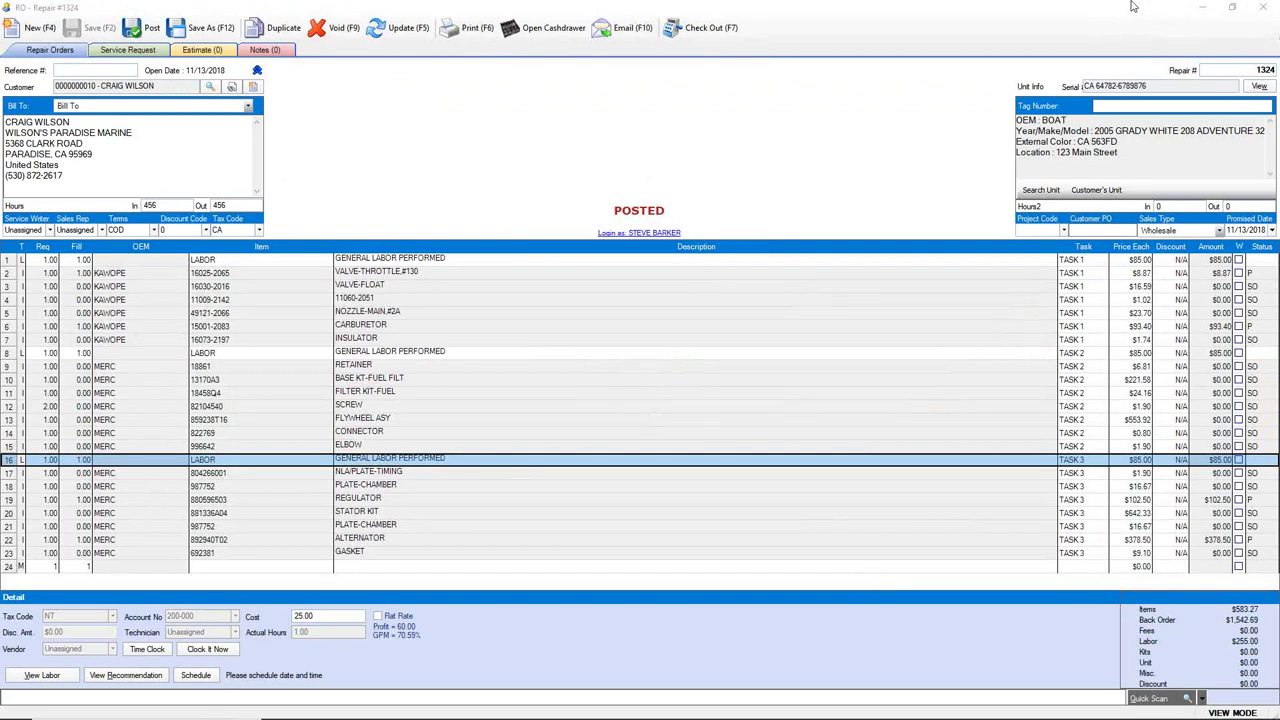
click(1202, 7)
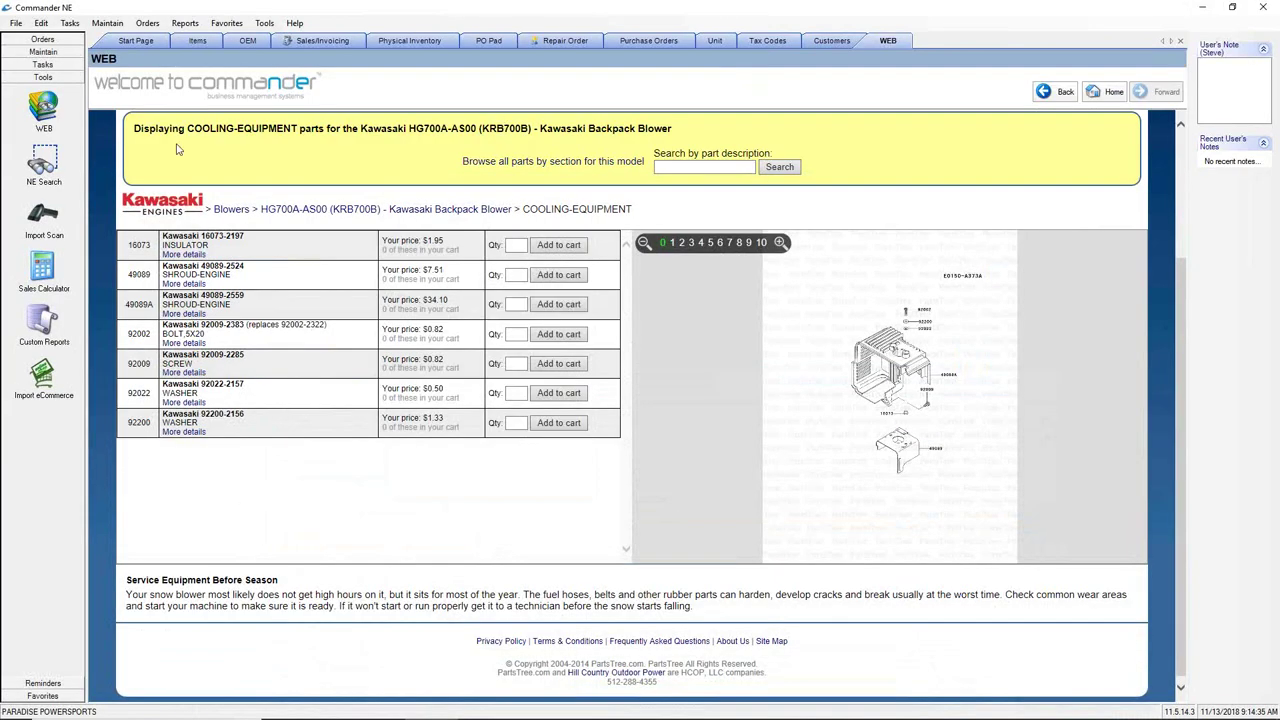
- Open the PO Pad and refresh its records
click(44, 40)
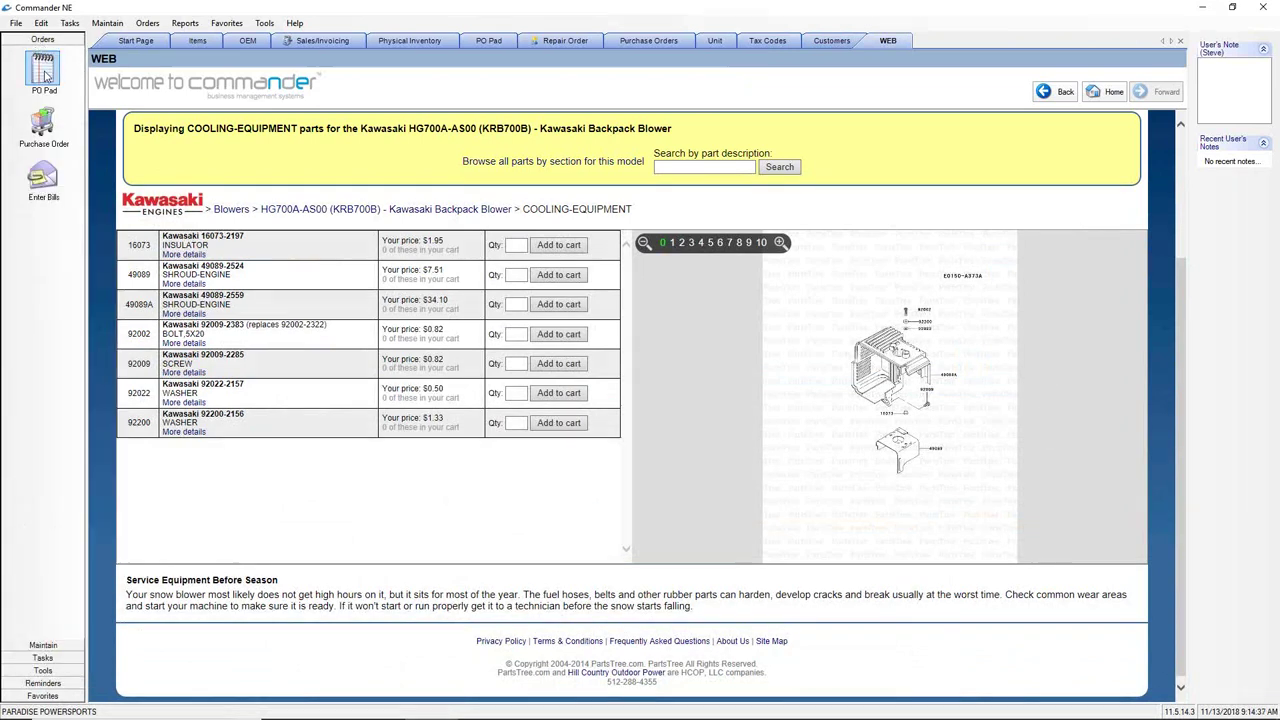
click(44, 72)
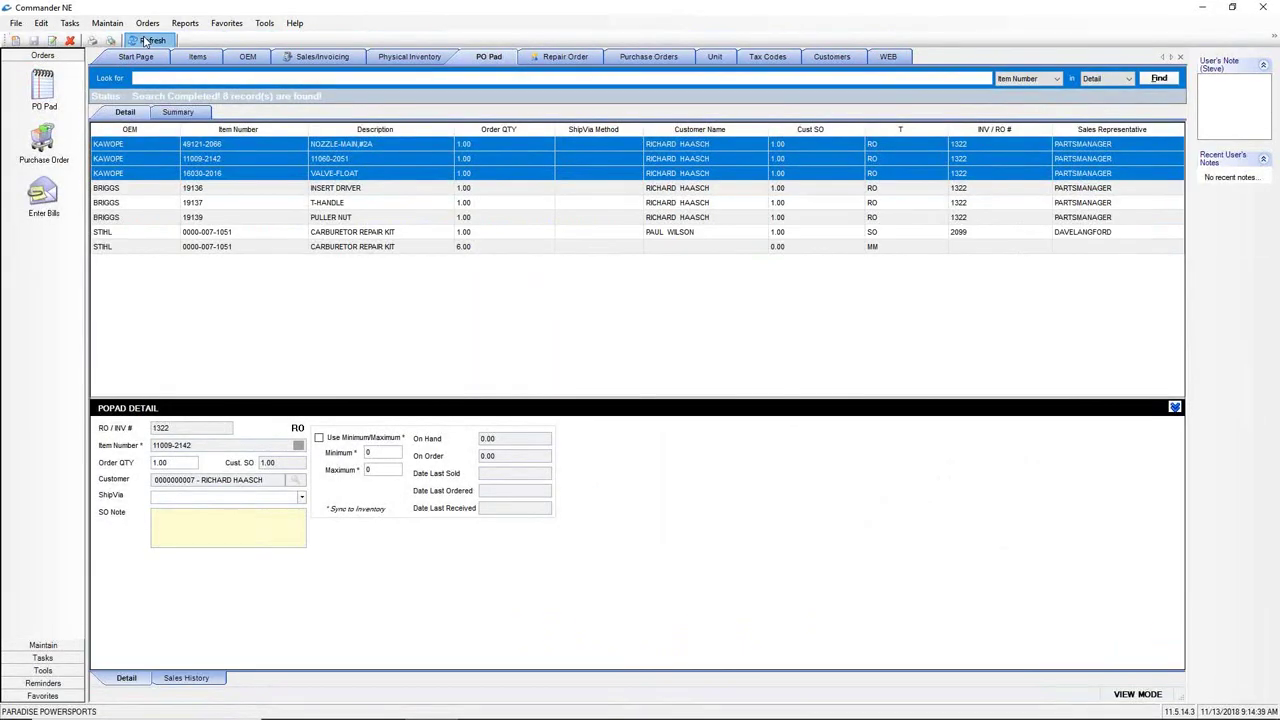
click(146, 40)
click(655, 396)
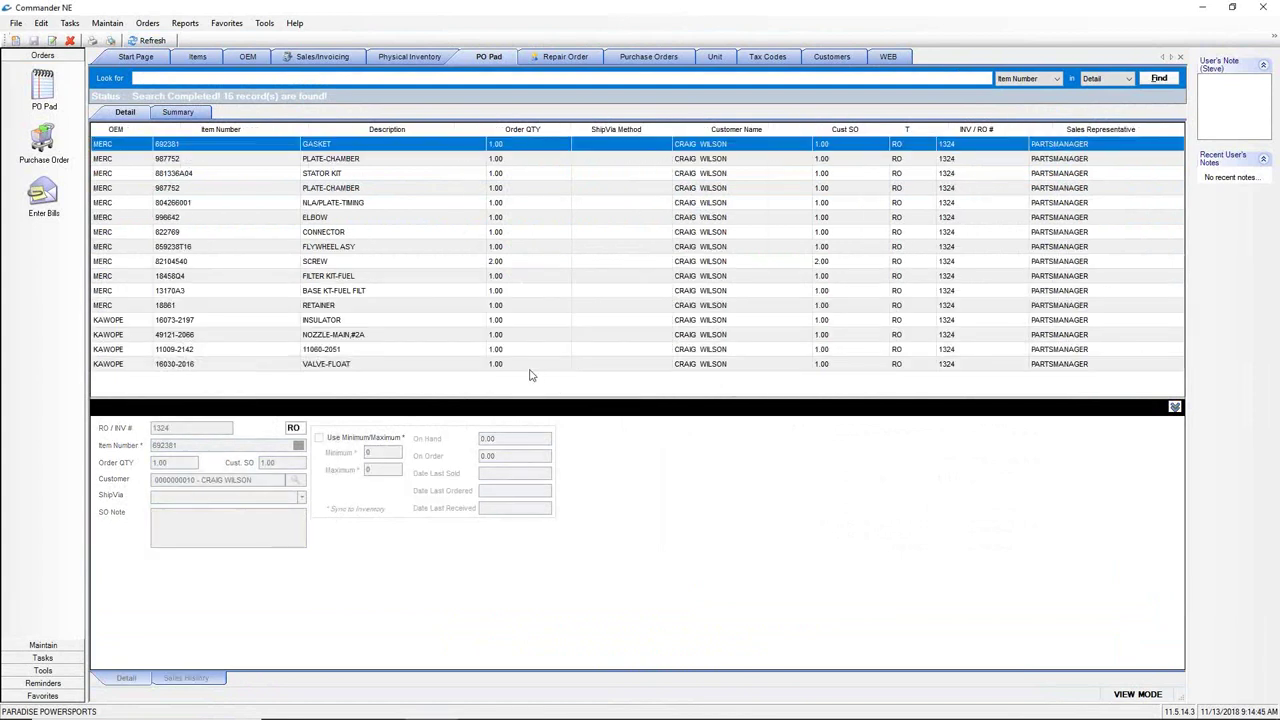
- Review the four KAWOPE and twelve MERC items, then bring up the Purchase Orders list
drag(110, 320, 118, 380)
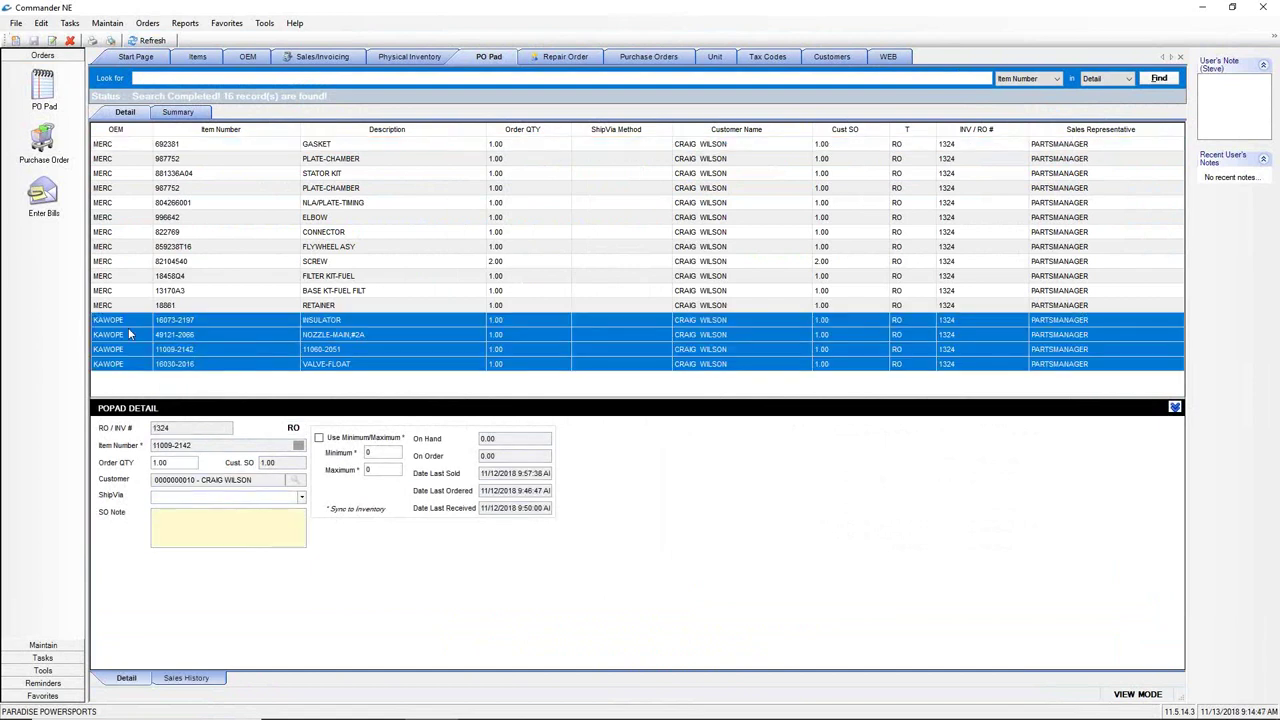
drag(118, 309, 123, 145)
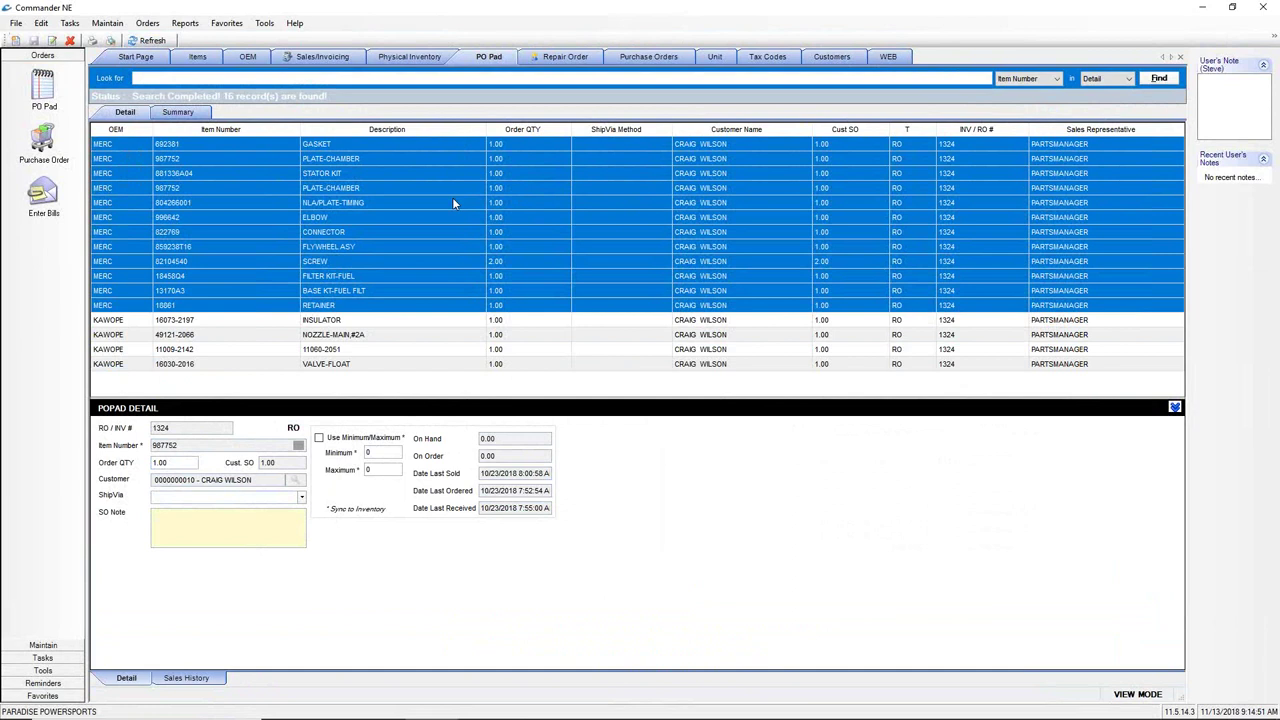
key(Up)
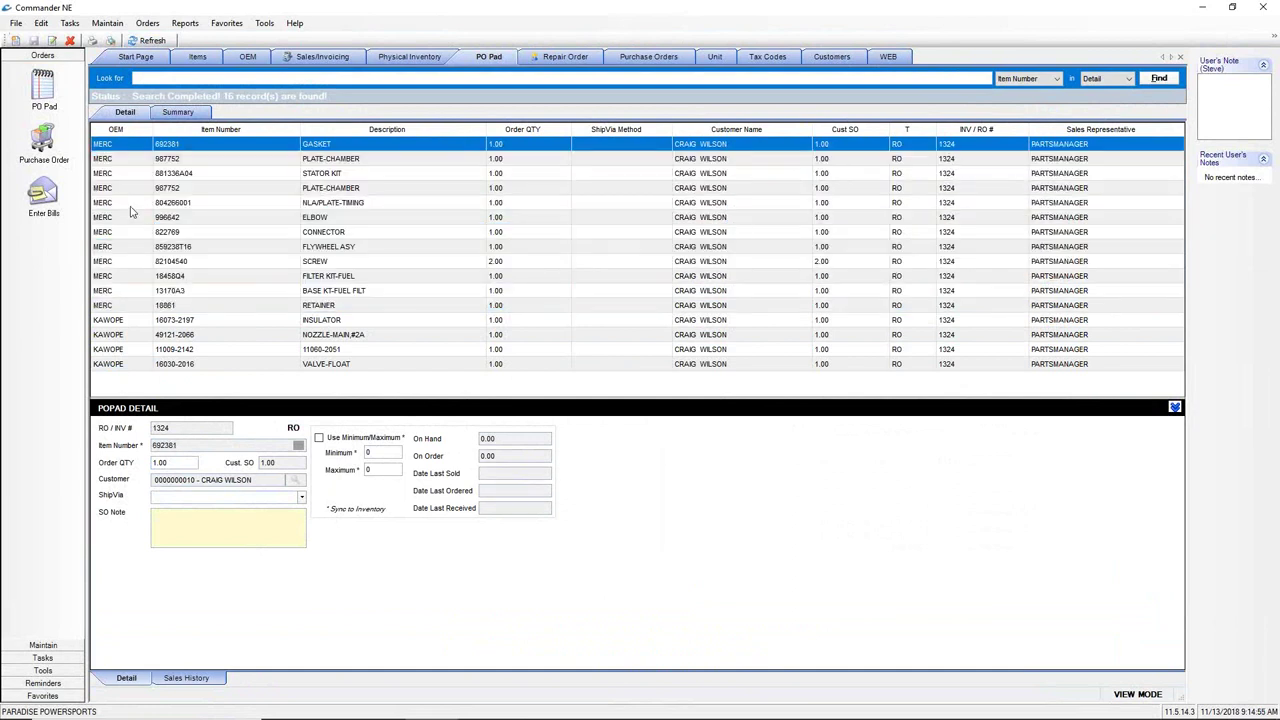
click(42, 140)
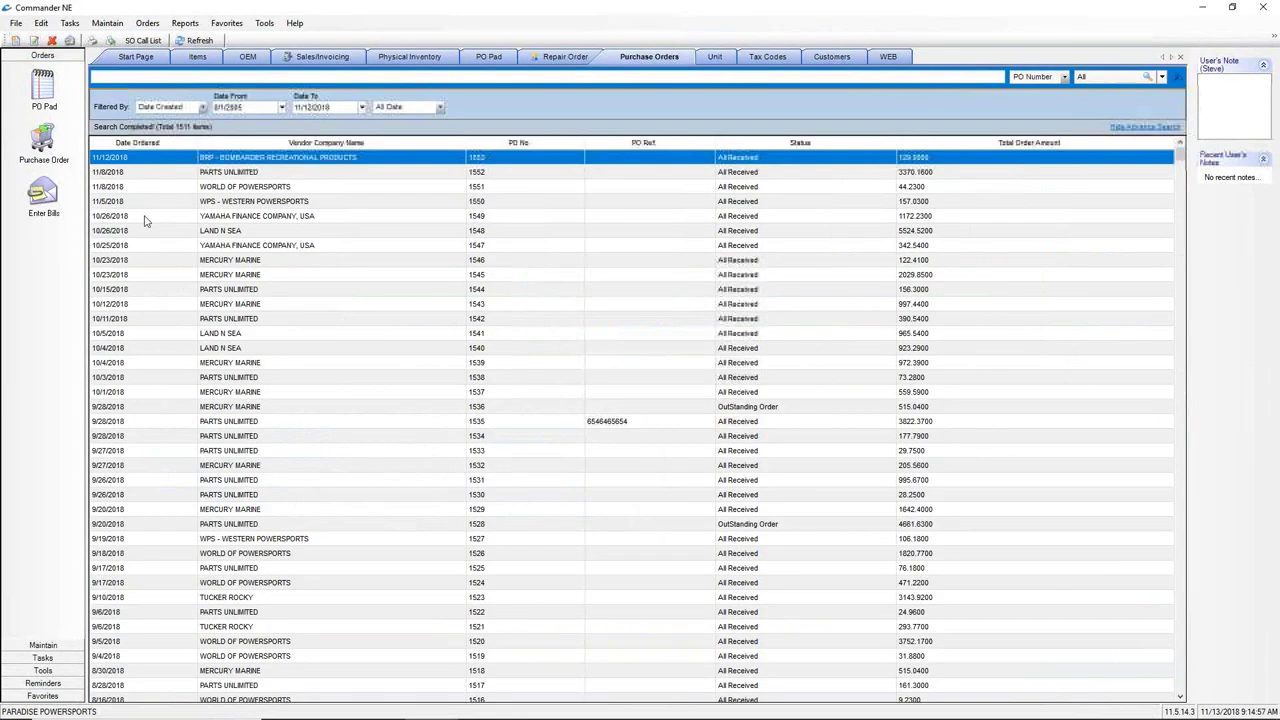
- Start a new purchase order and add the MERC items from the PO Pad
right_click(356, 227)
click(371, 249)
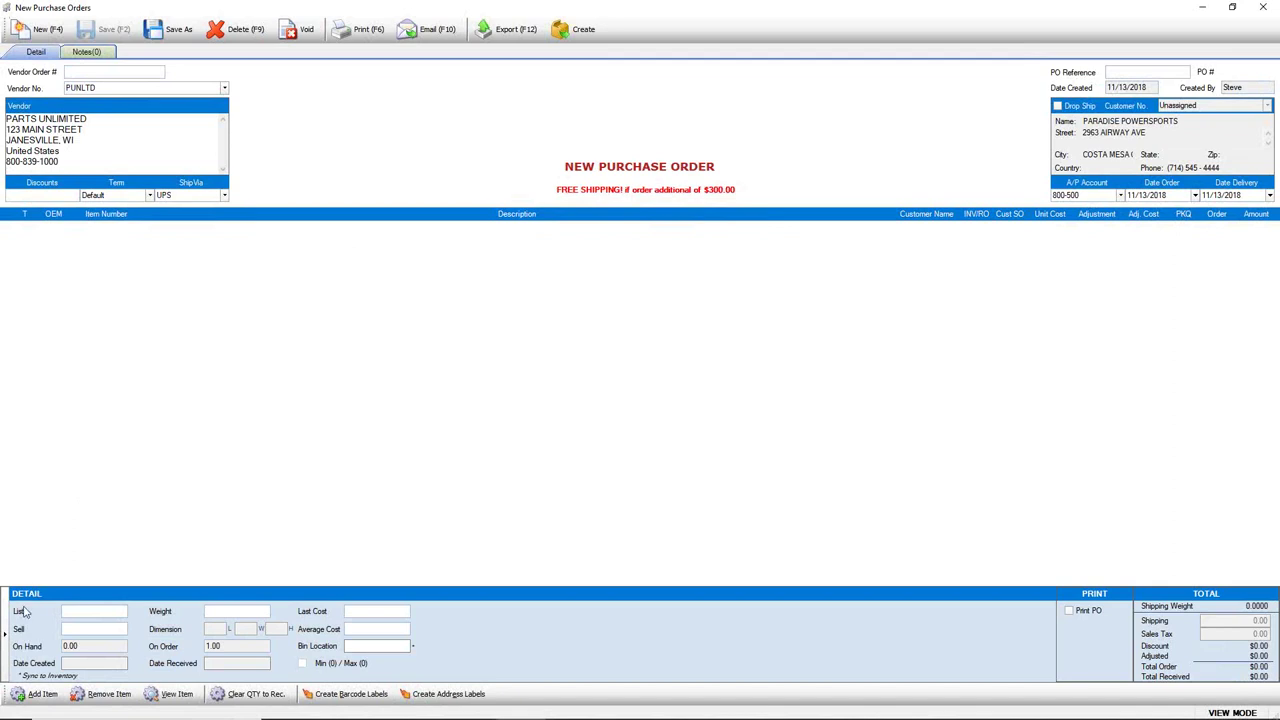
click(42, 694)
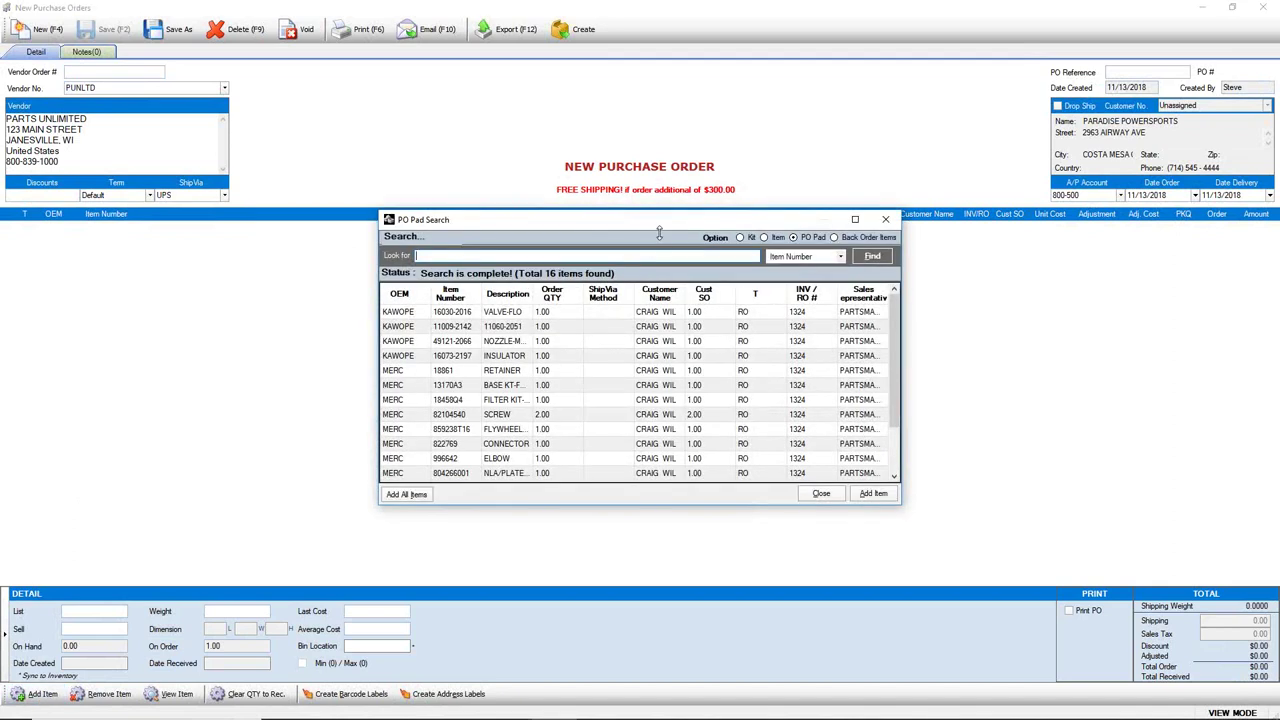
drag(650, 222, 648, 154)
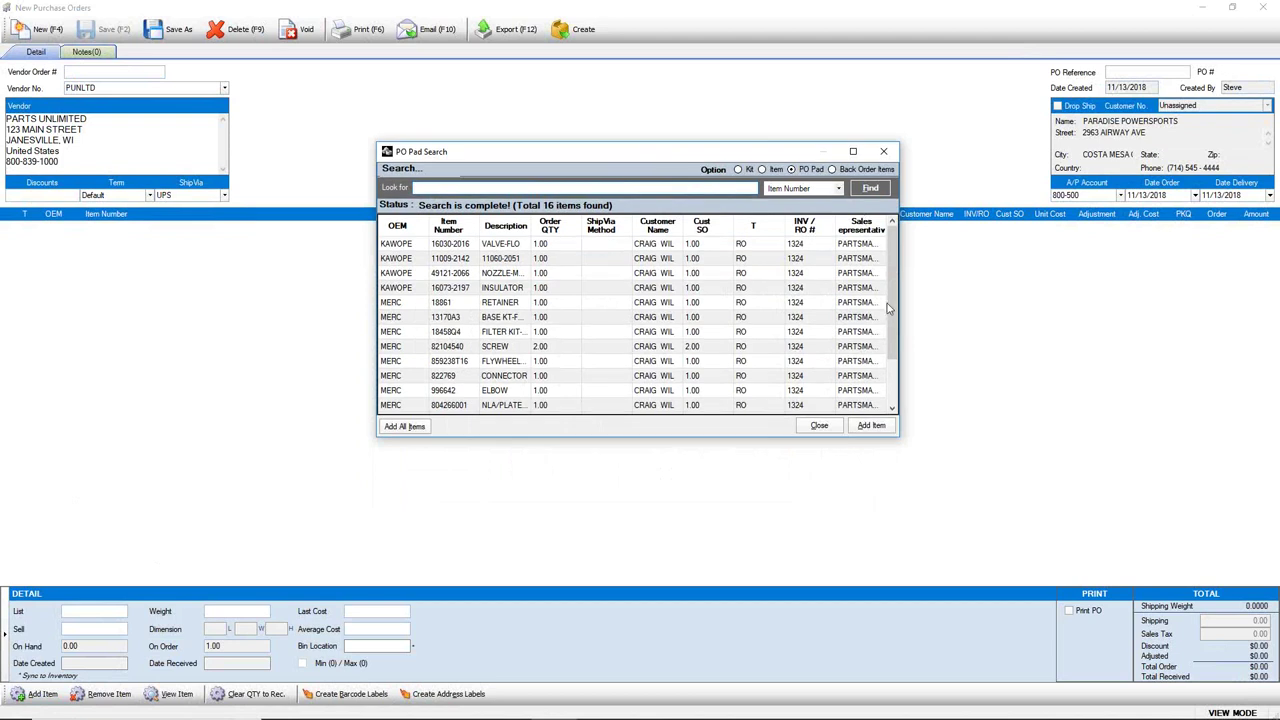
drag(691, 451, 696, 545)
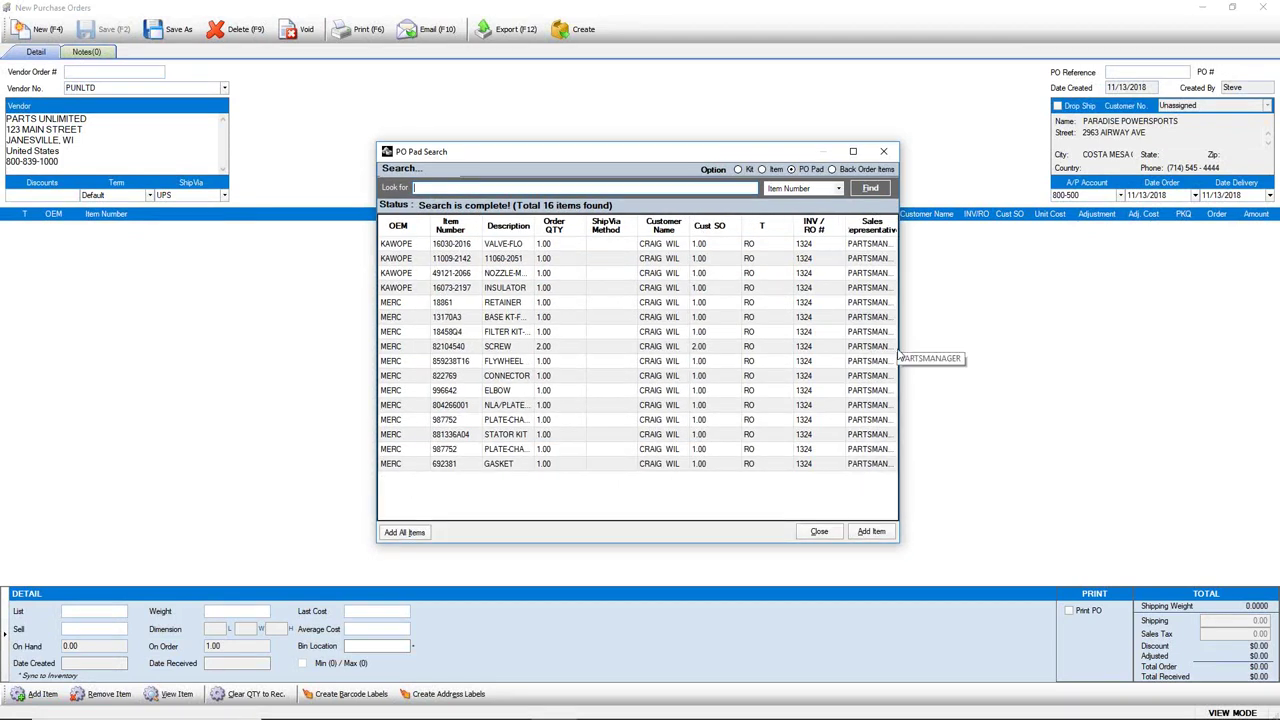
drag(897, 350, 1045, 325)
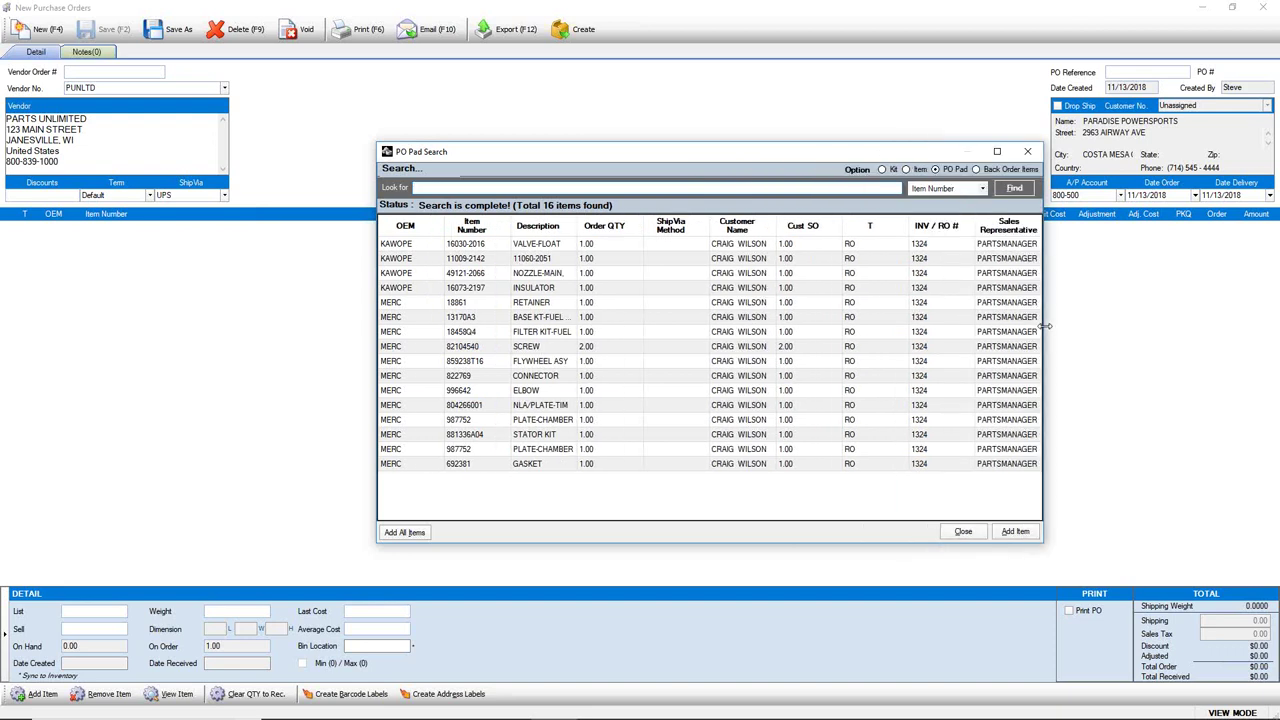
drag(404, 304, 418, 464)
click(1015, 531)
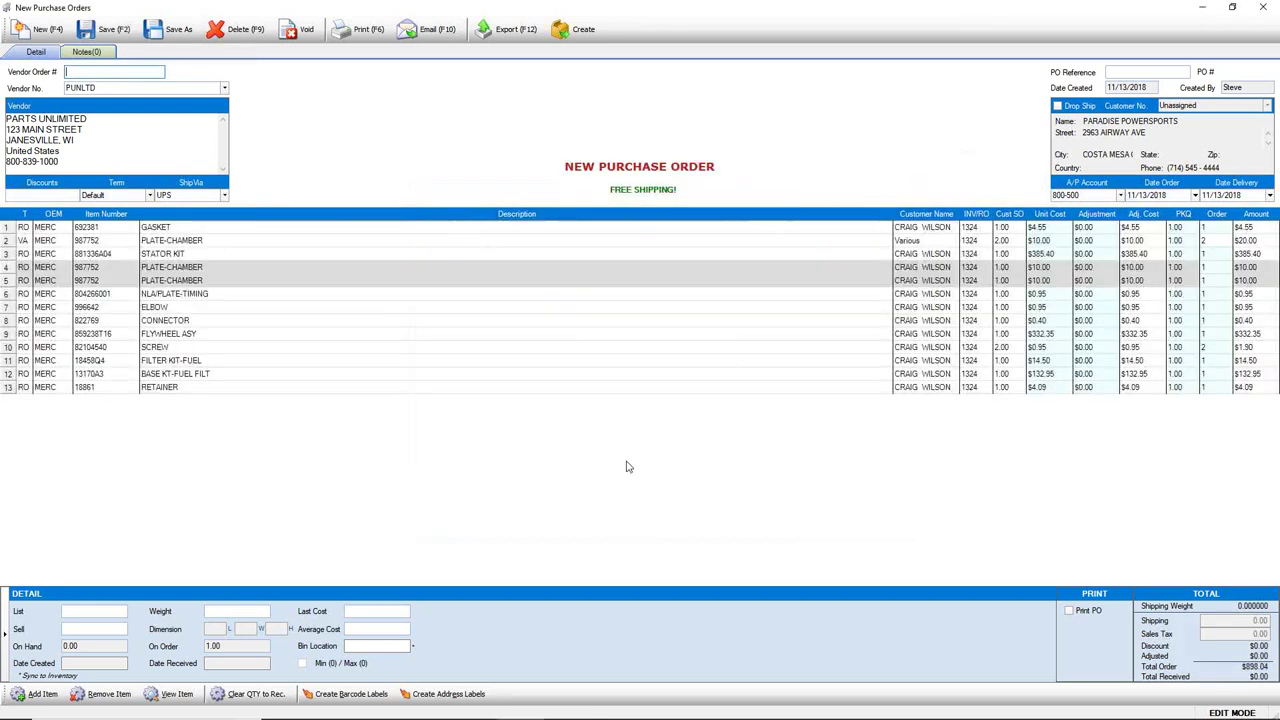
- Set the vendor to Mercury Marine and create purchase order 1554
click(226, 90)
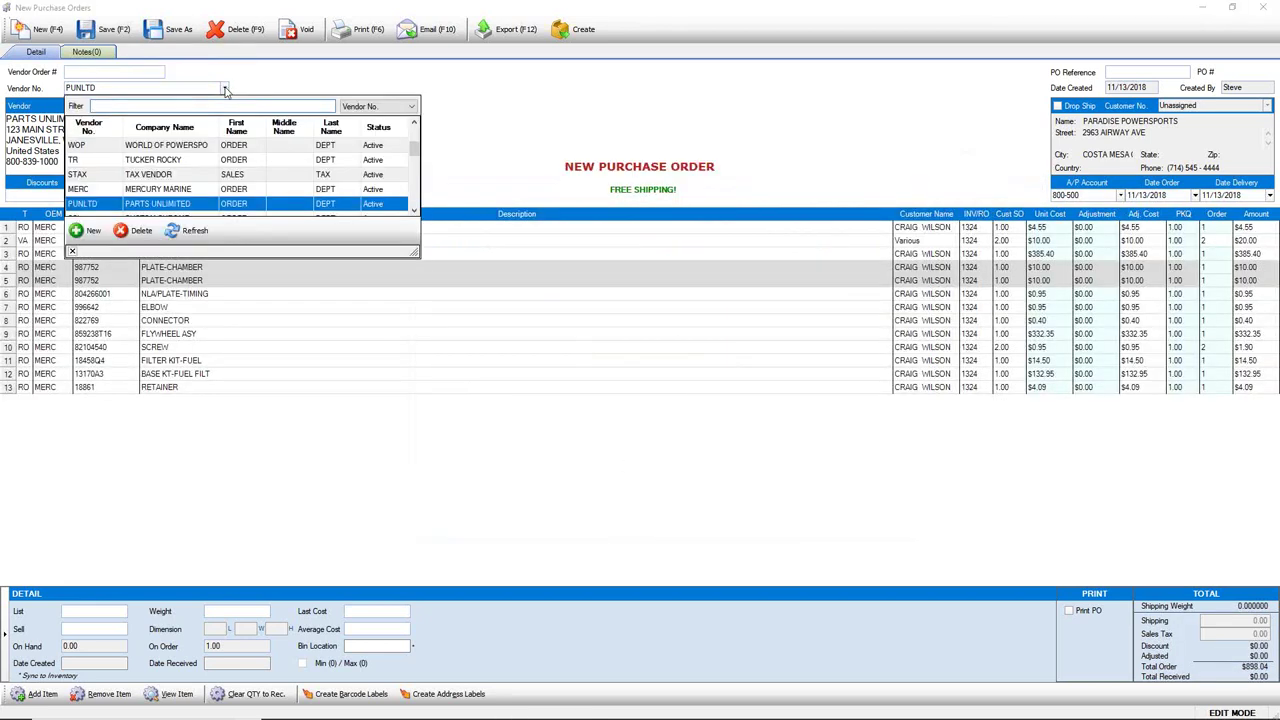
click(168, 190)
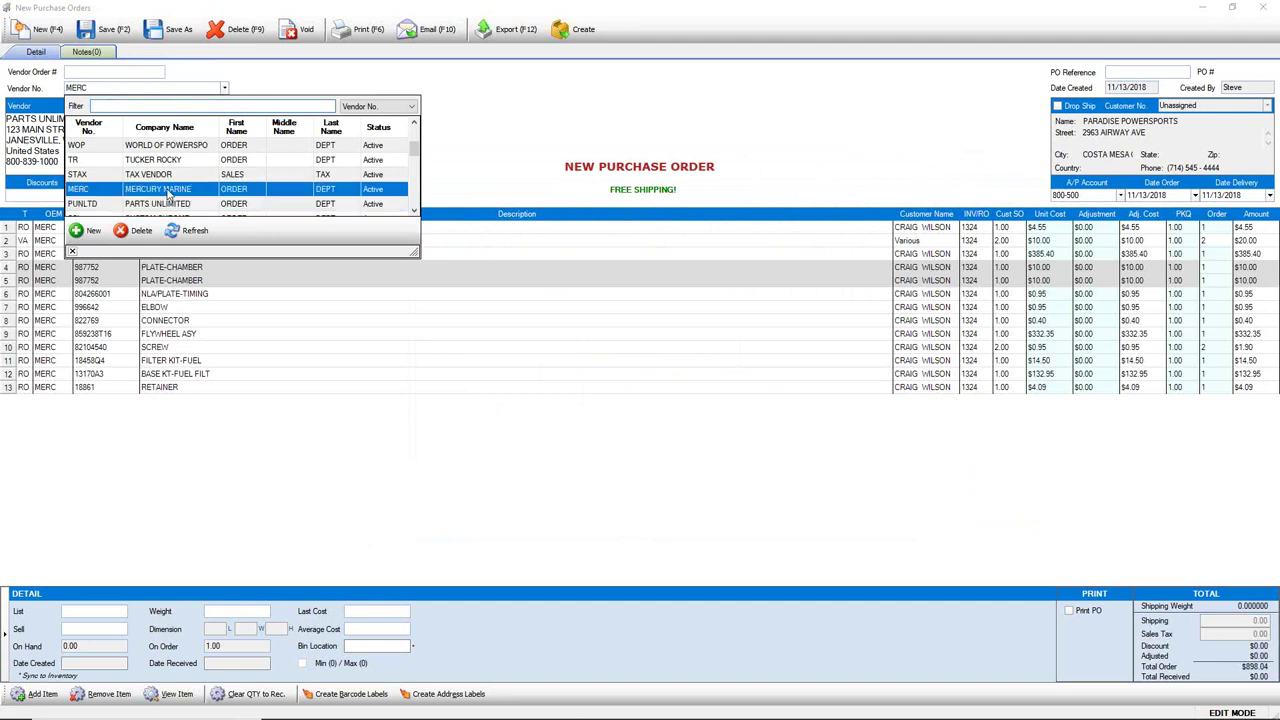
click(76, 251)
click(578, 29)
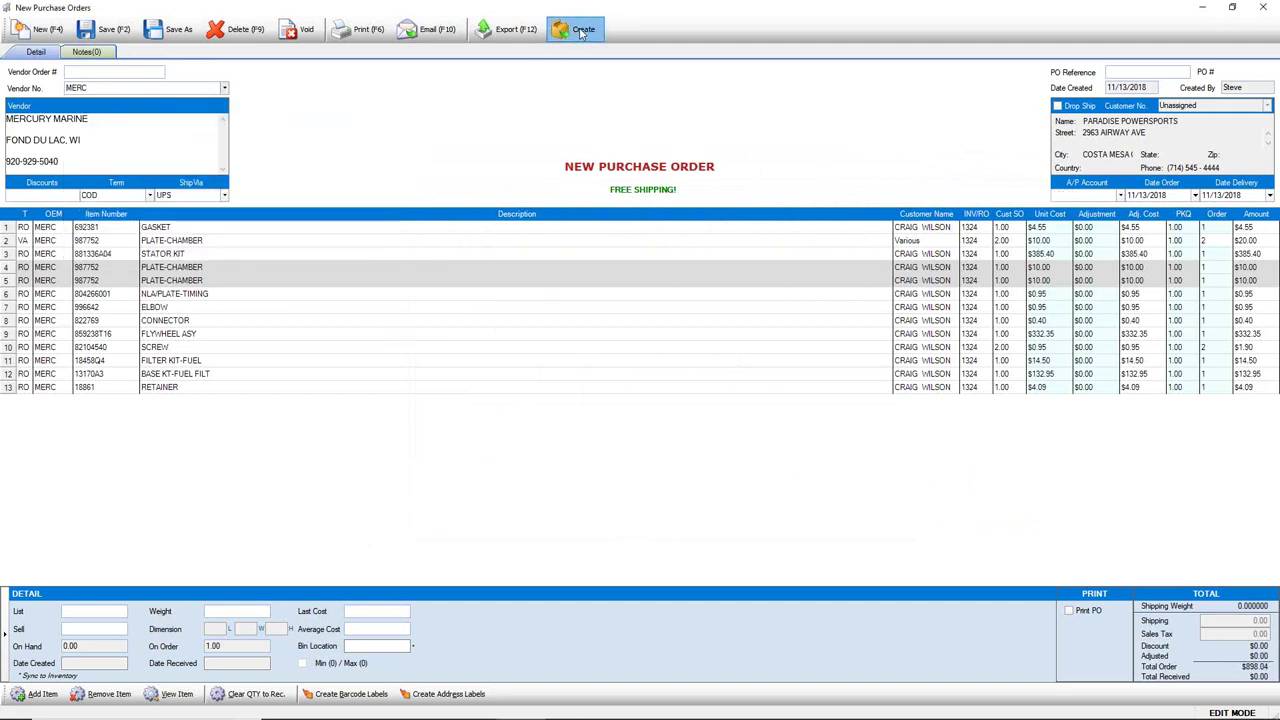
click(605, 394)
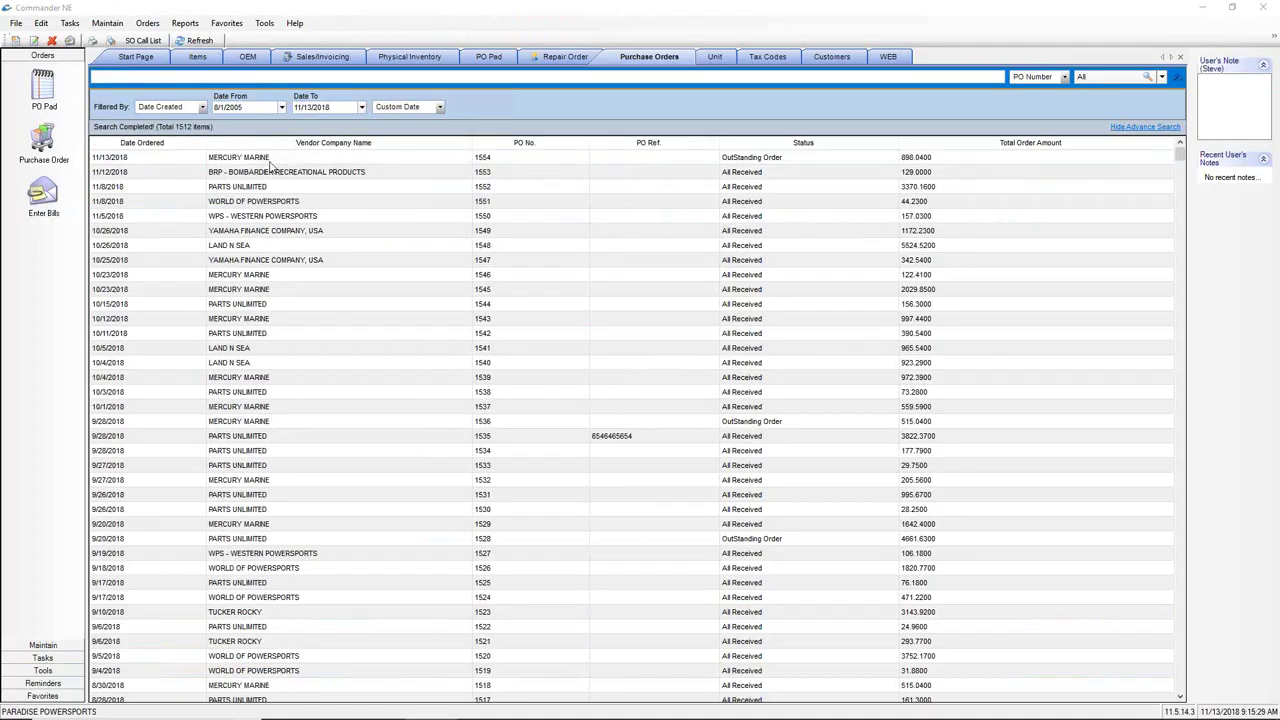
right_click(425, 247)
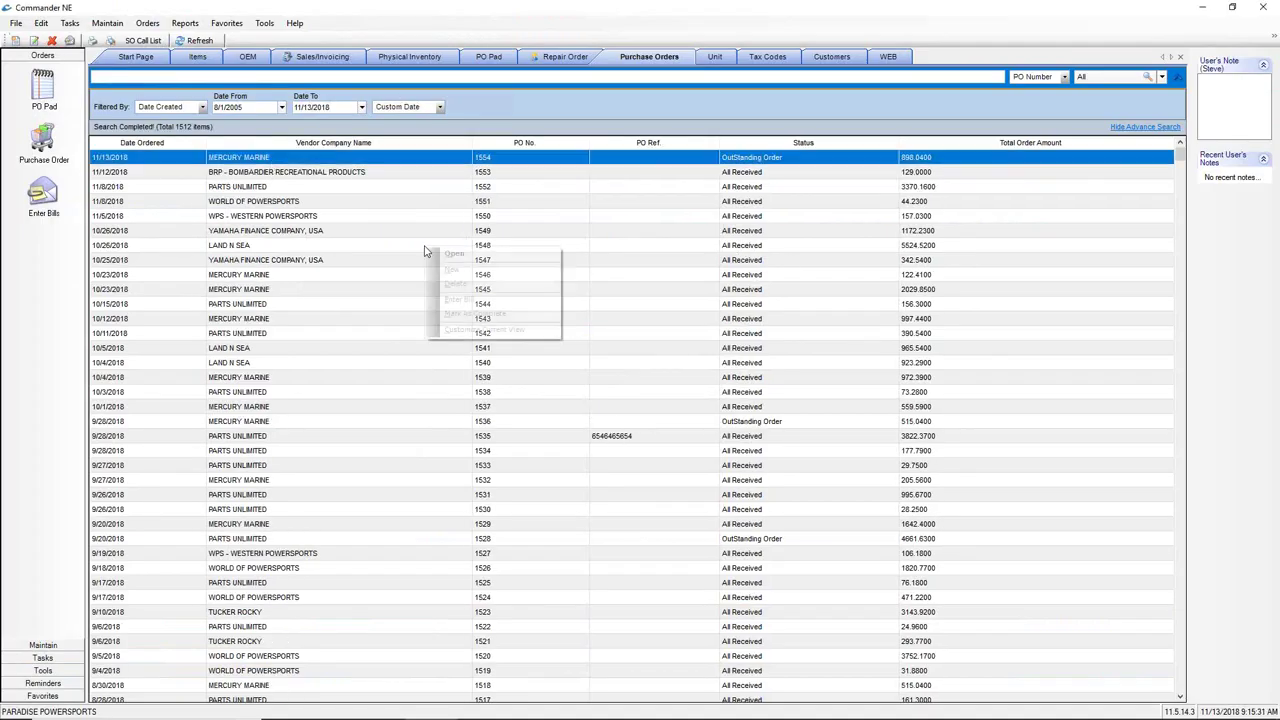
- Create a new purchase order with the four KAWOPE items, vendor World of Powersports
click(452, 272)
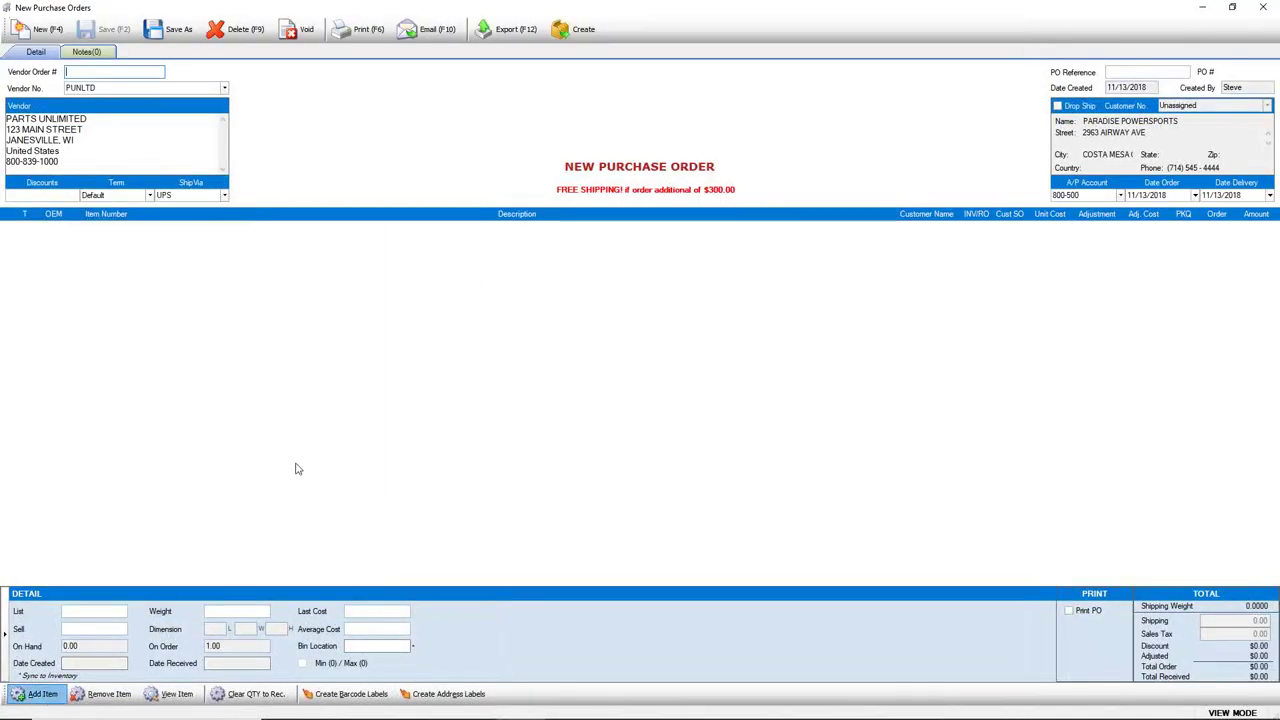
drag(405, 312, 405, 356)
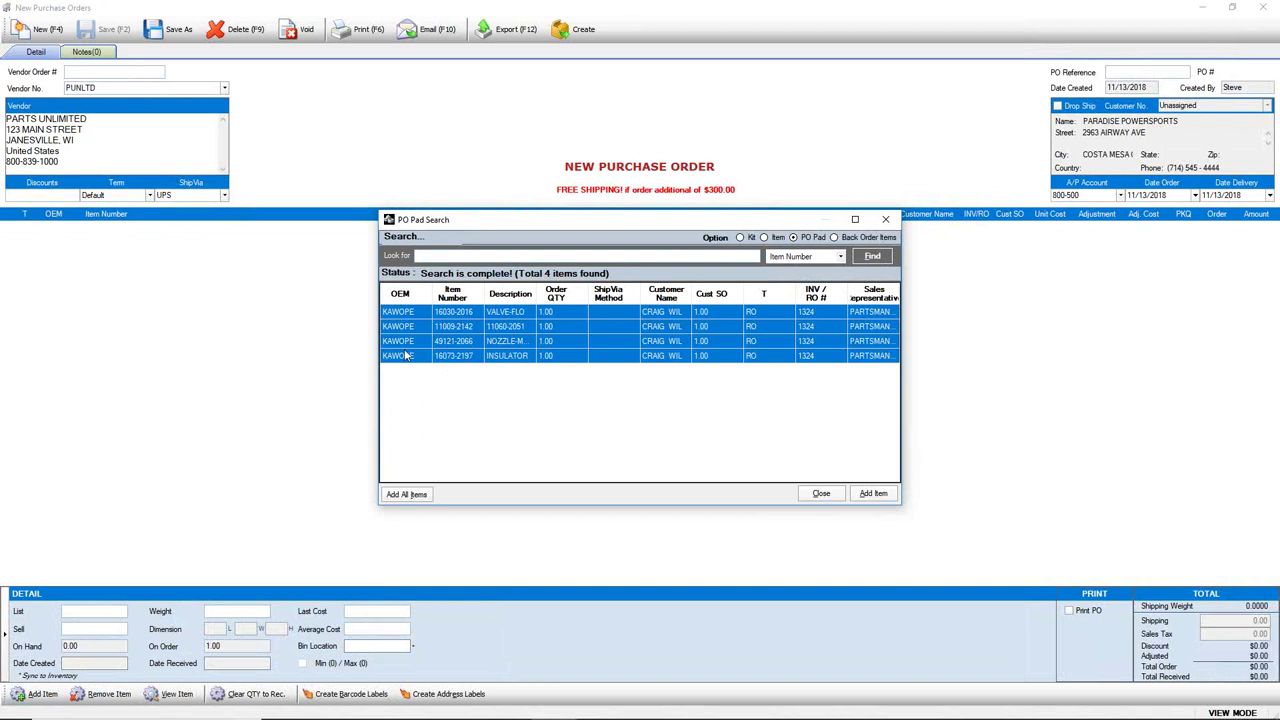
click(872, 493)
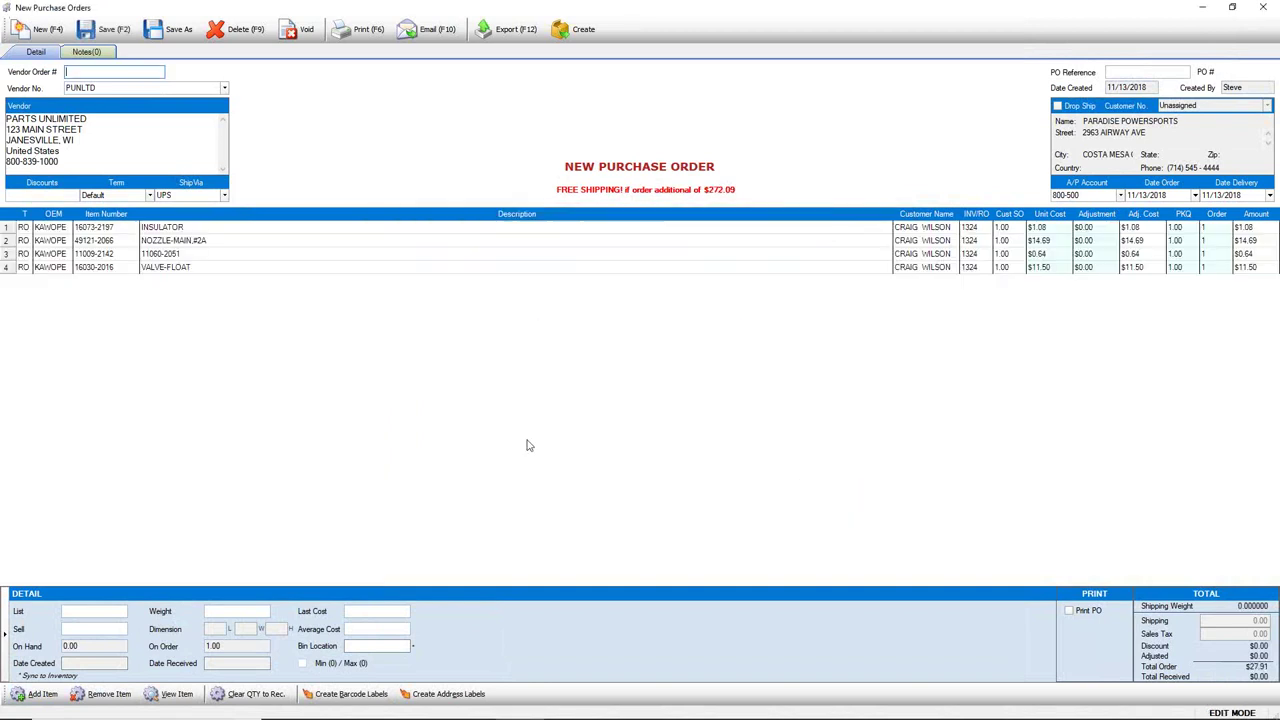
click(224, 88)
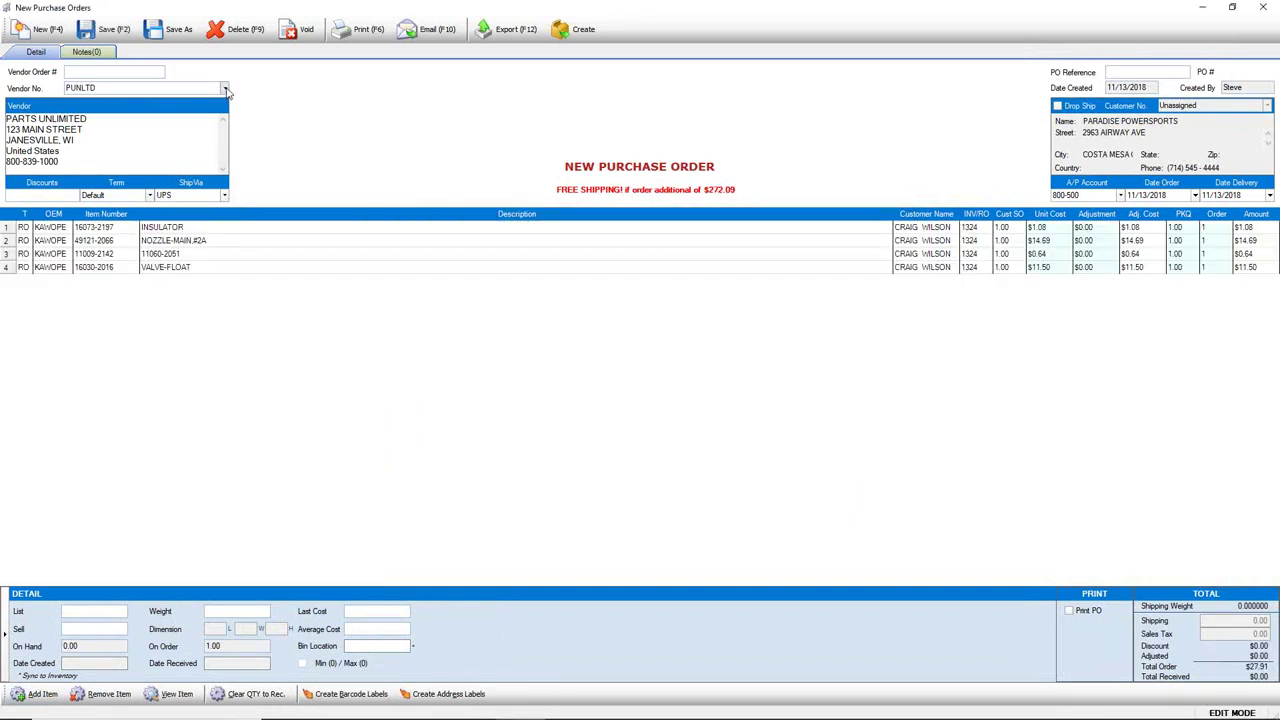
click(194, 147)
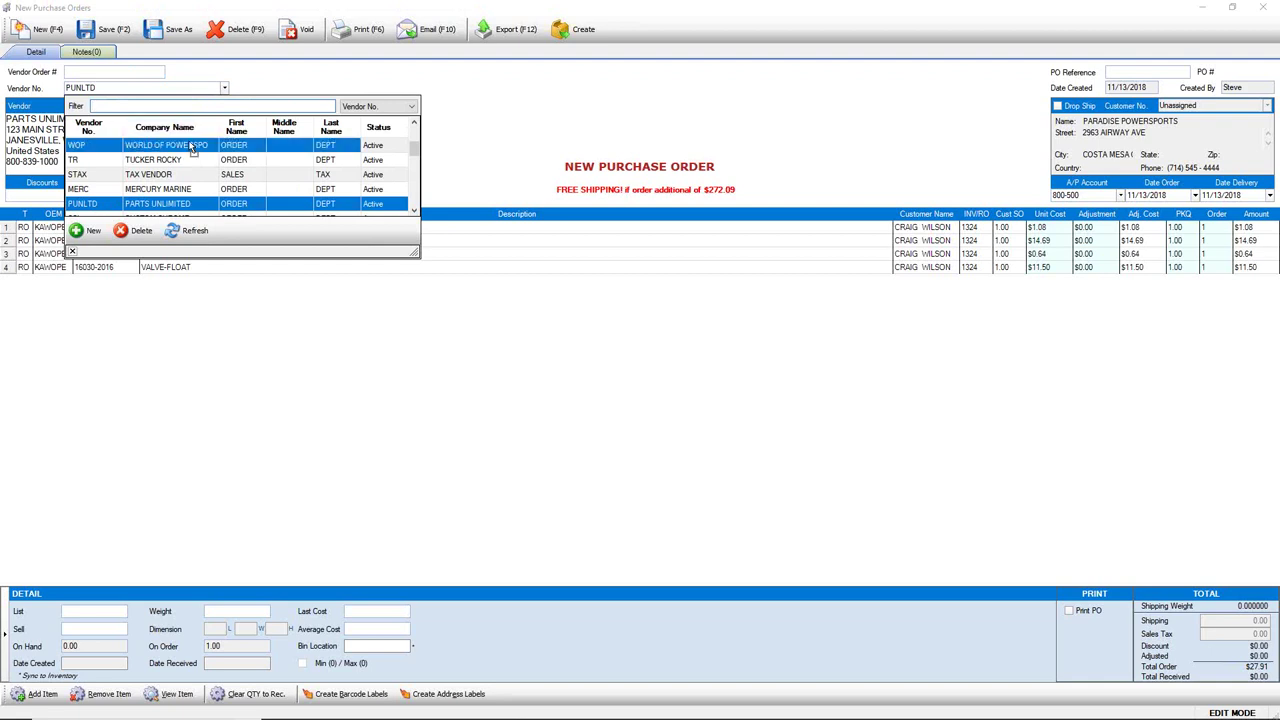
click(73, 256)
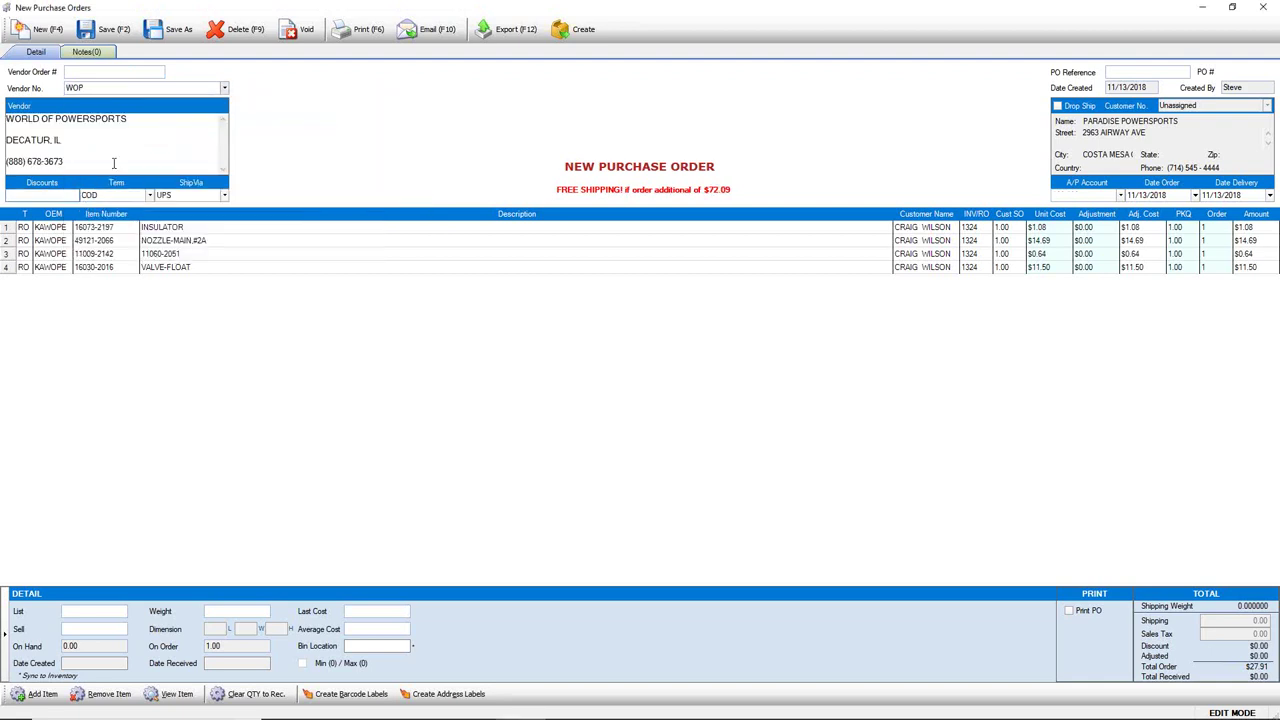
click(572, 27)
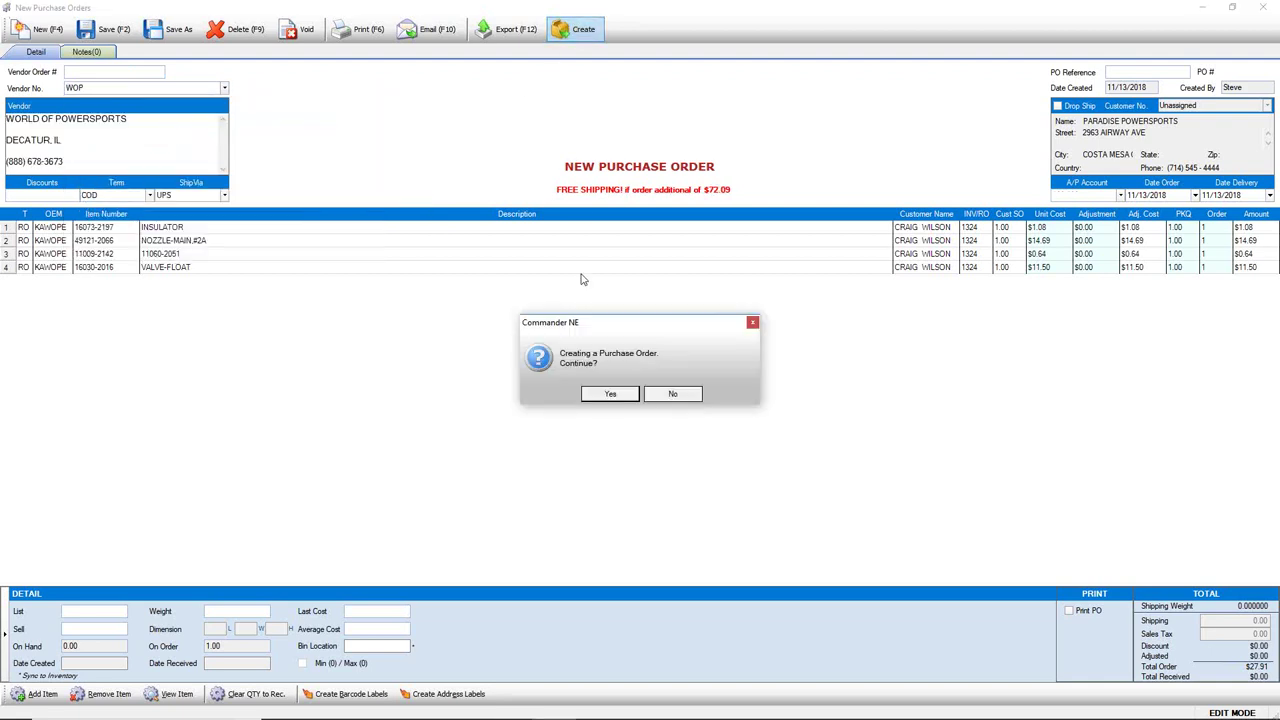
click(609, 391)
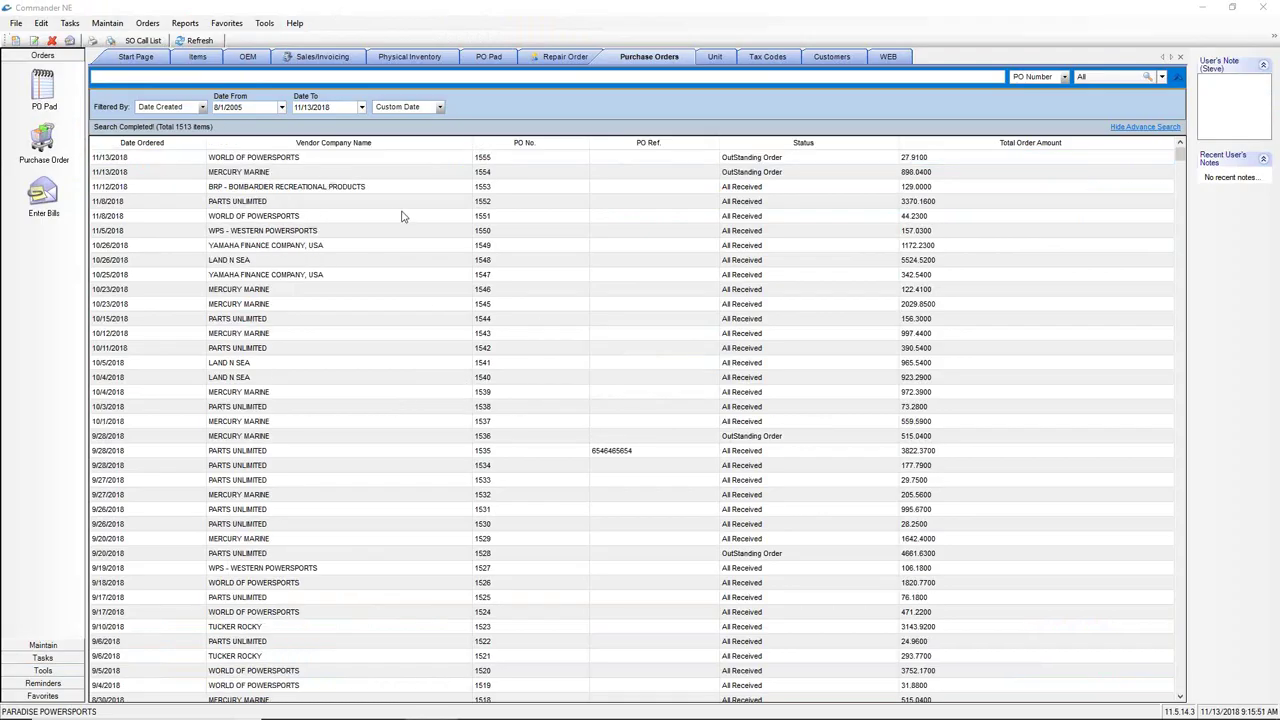
- Open purchase order 1554 for Mercury Marine
click(291, 171)
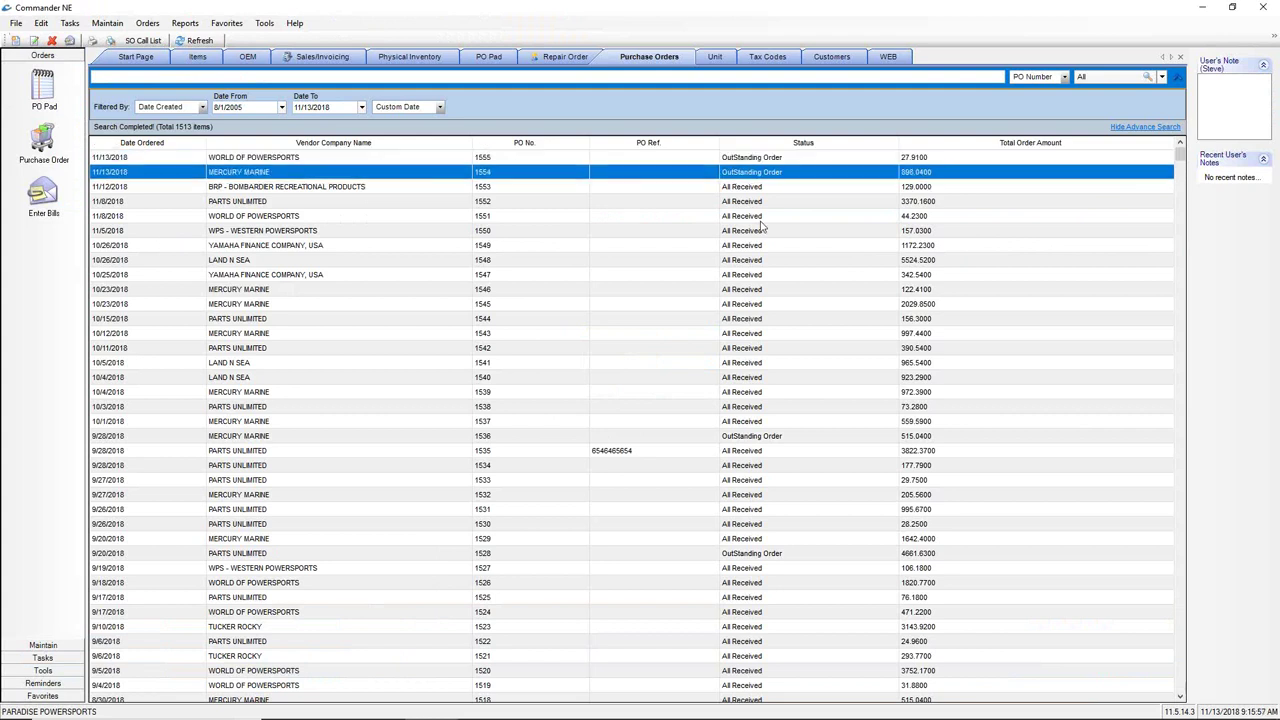
double_click(461, 177)
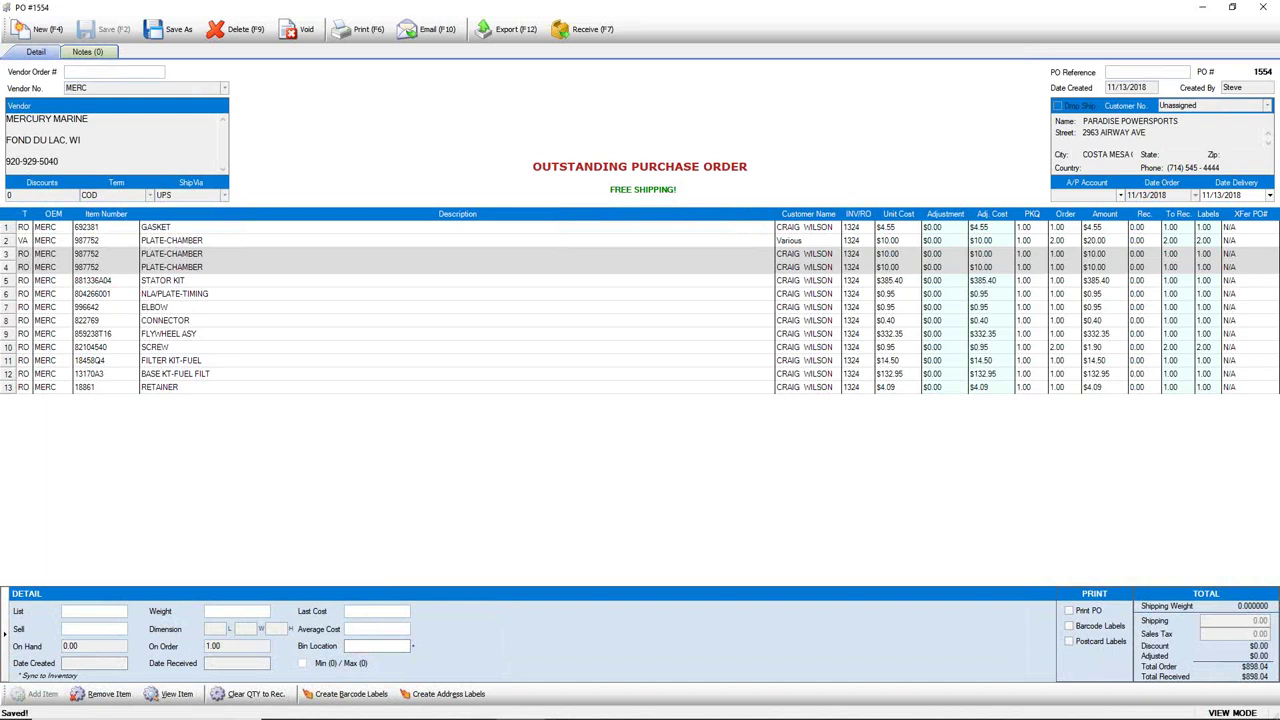
mouse_move(487, 9)
mouse_down()
mouse_move(480, 48)
mouse_move(548, 45)
mouse_move(512, 8)
mouse_move(530, 5)
mouse_up()
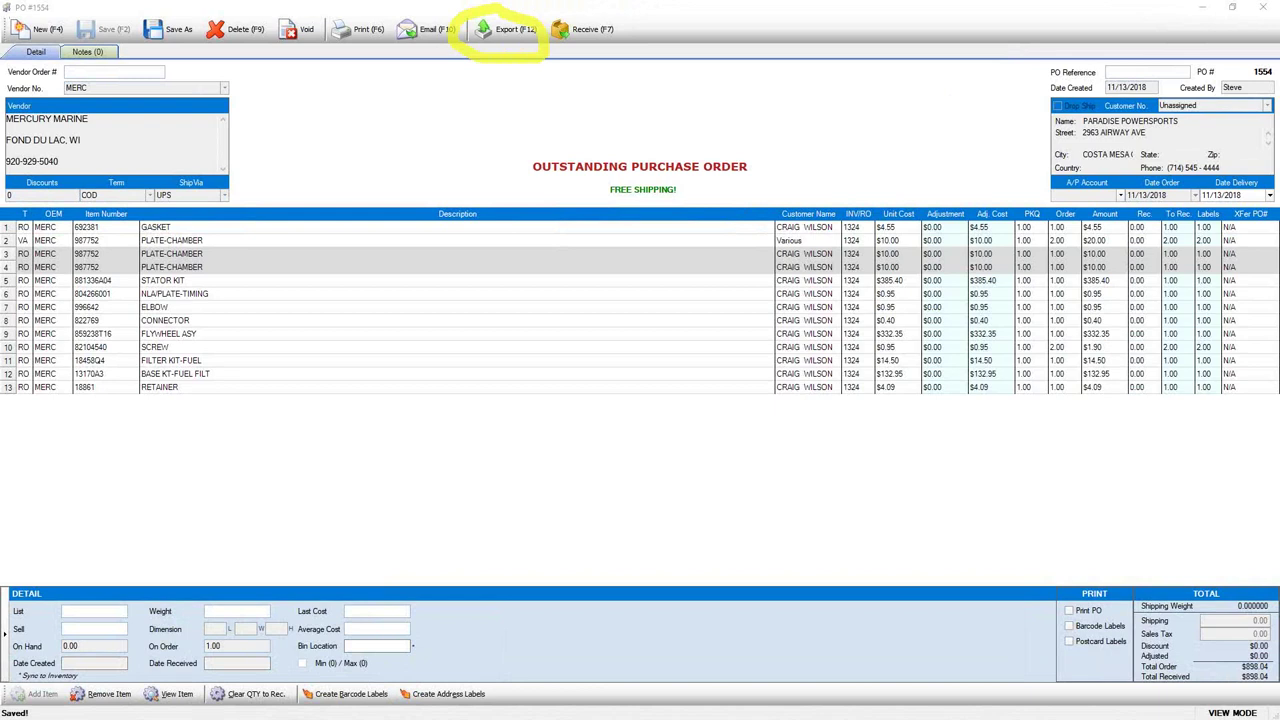
key(Escape)
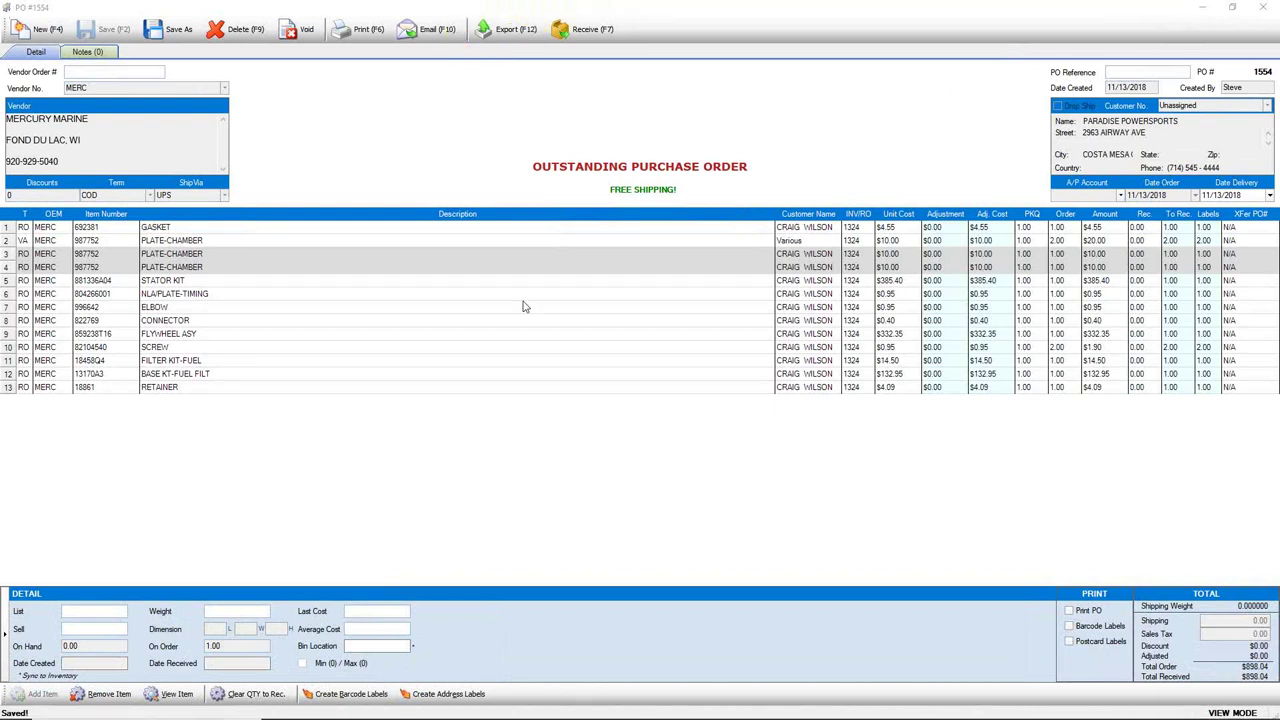
- Export the order in MercNet format to a CSV file
click(503, 33)
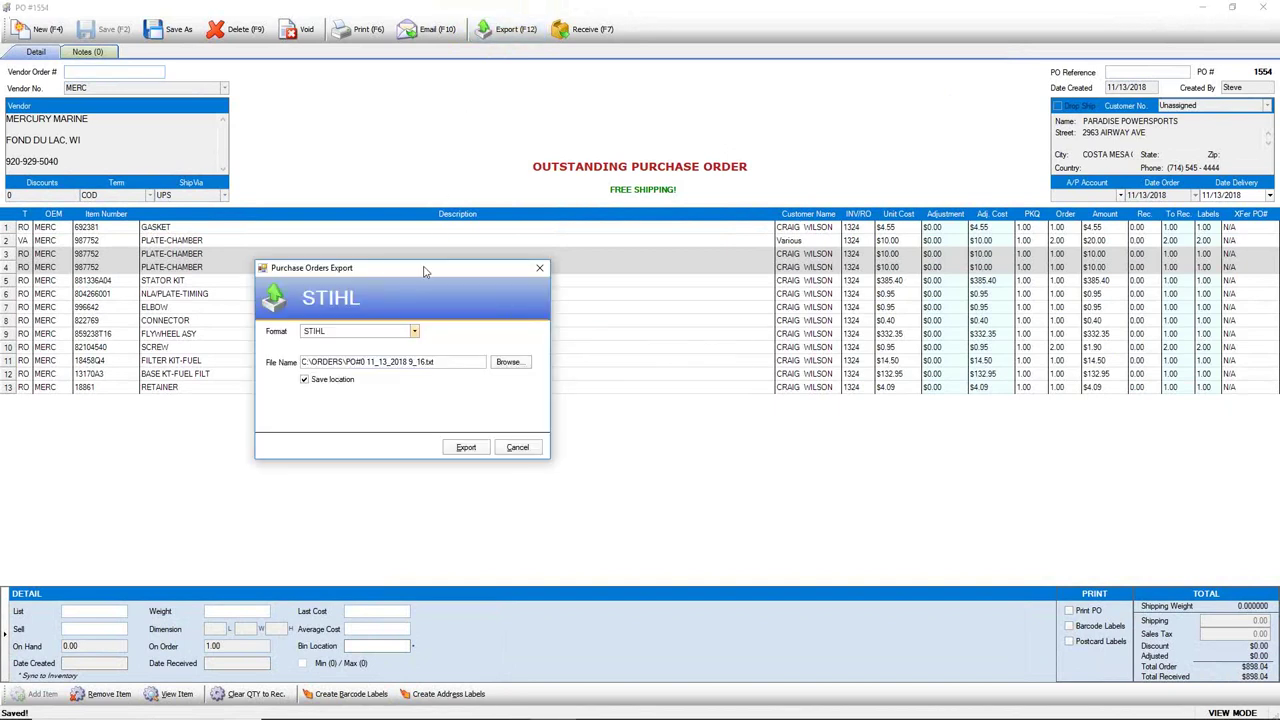
click(579, 190)
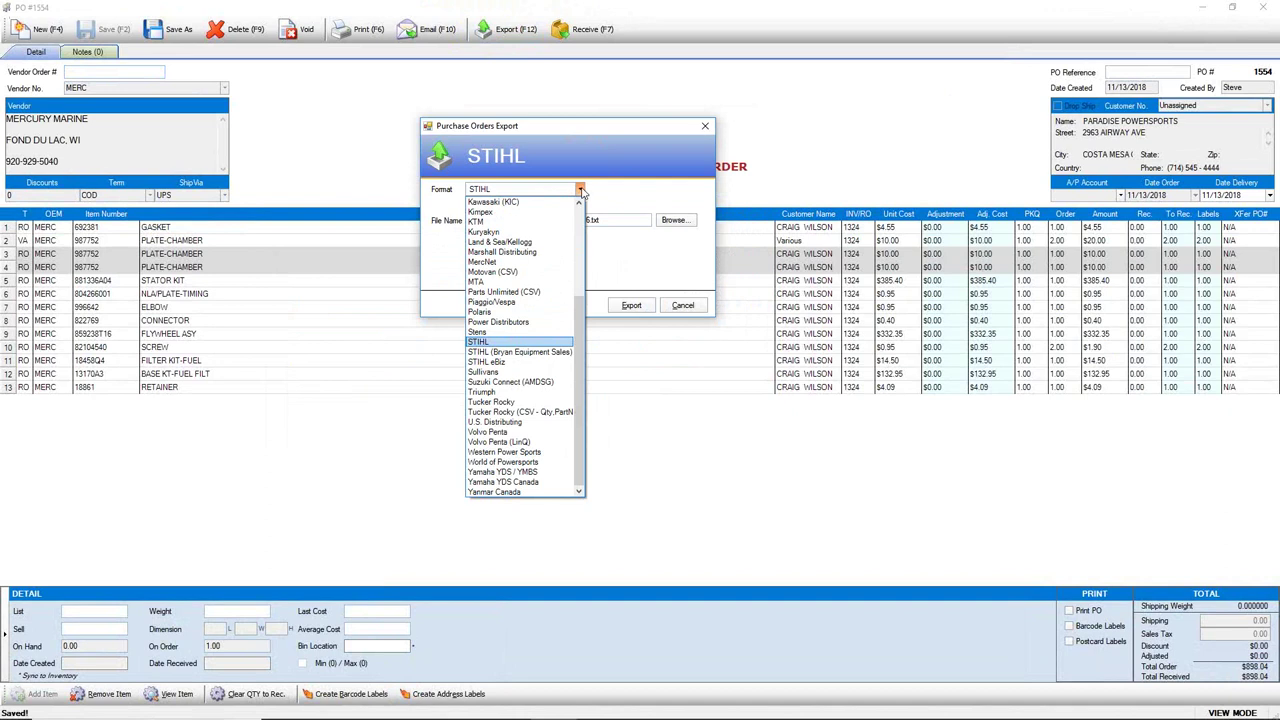
click(528, 262)
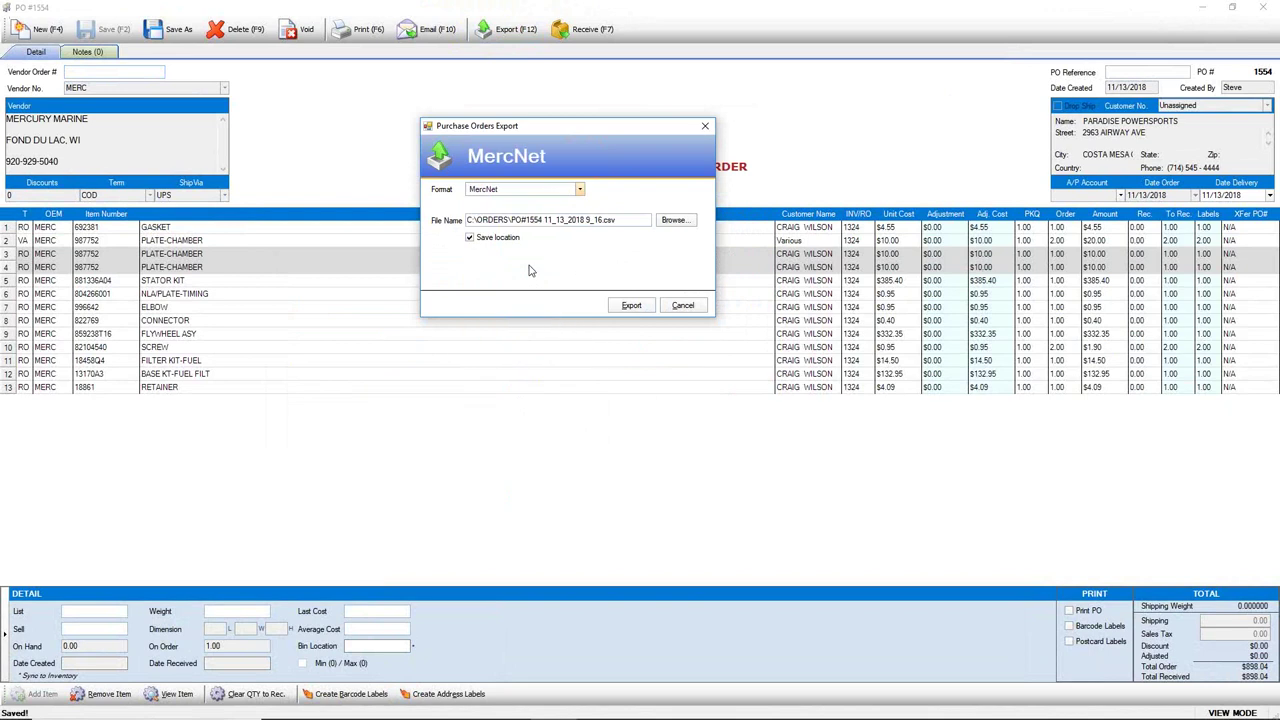
click(633, 306)
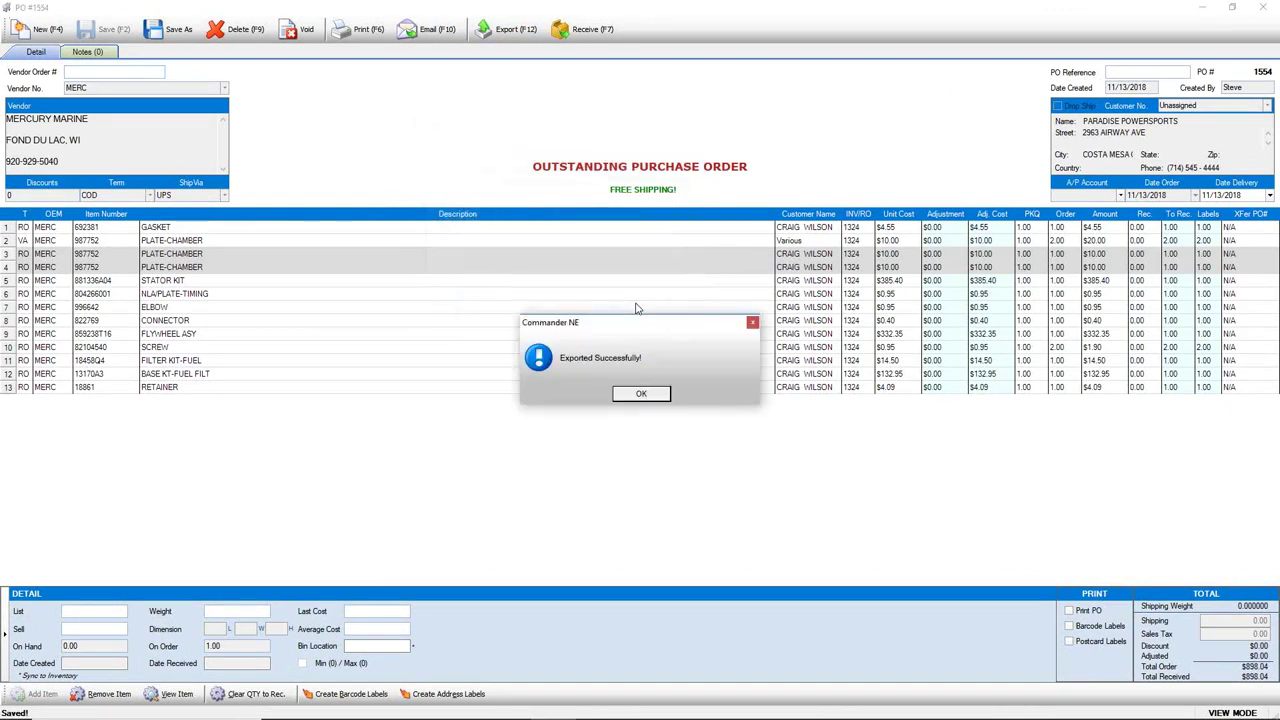
click(645, 397)
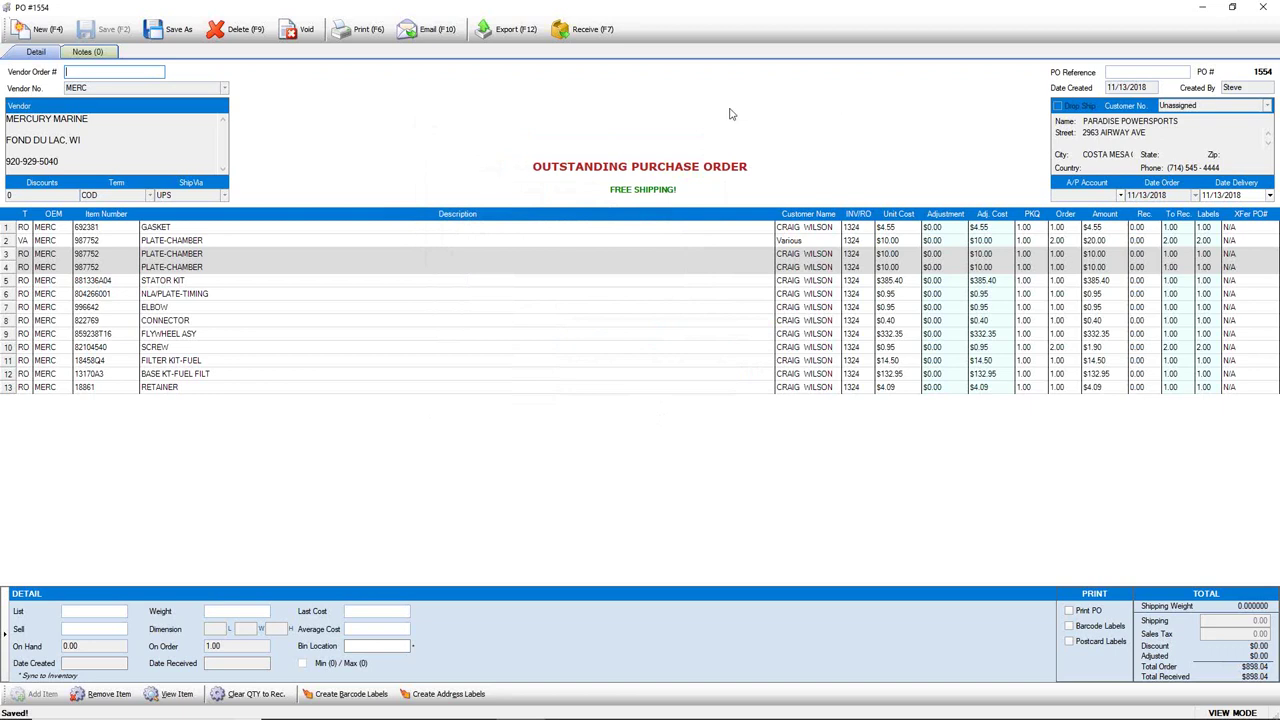
- Receive PO 1554 with Receive & Skip Bills, then open PO 1555
click(585, 30)
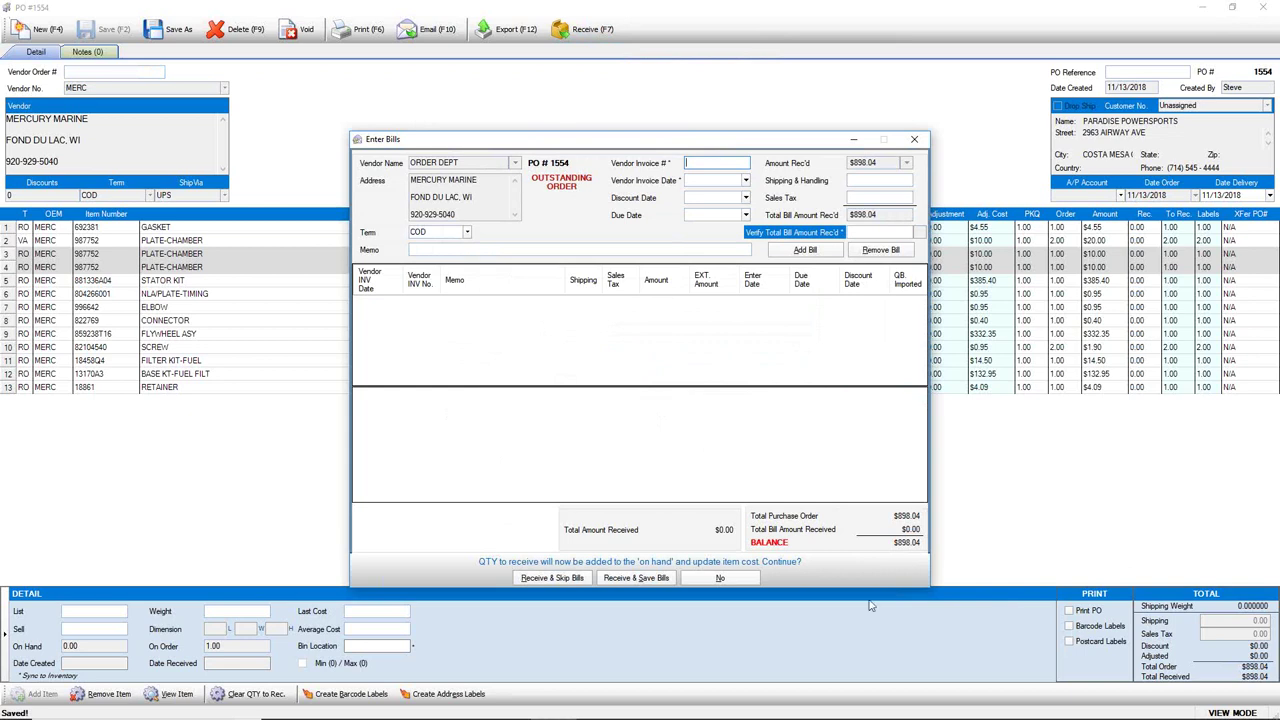
click(552, 578)
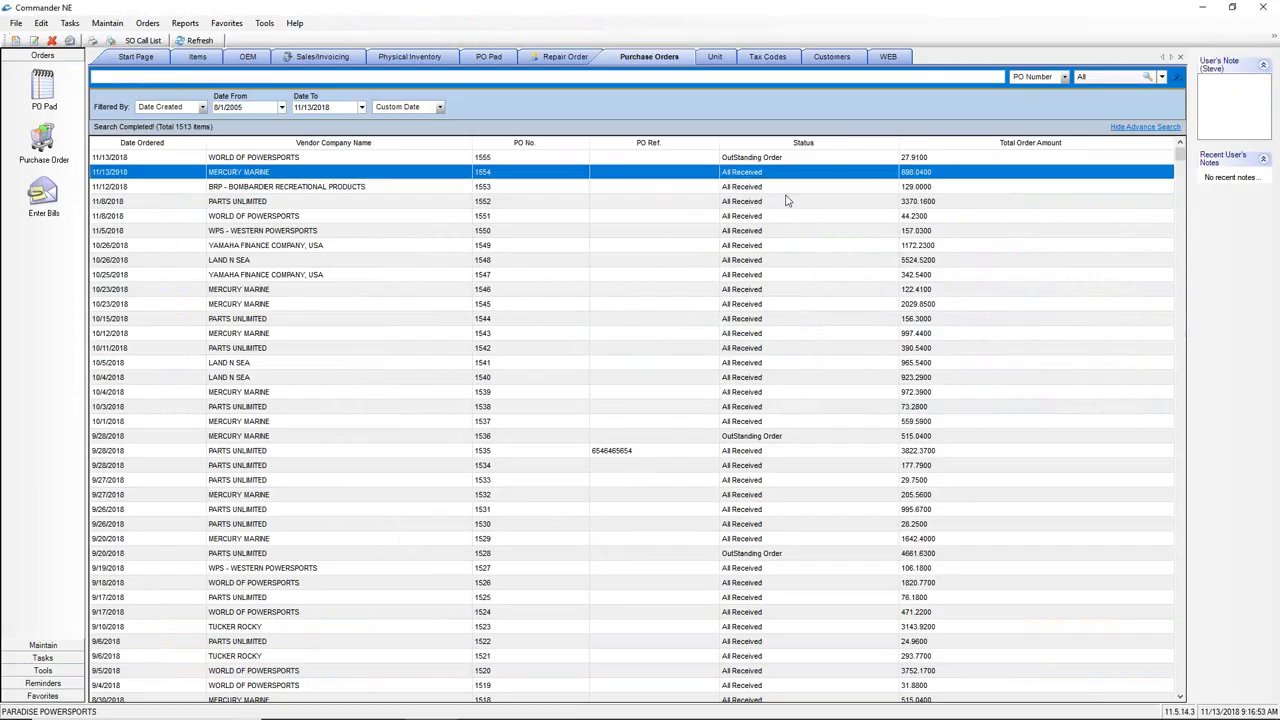
click(296, 160)
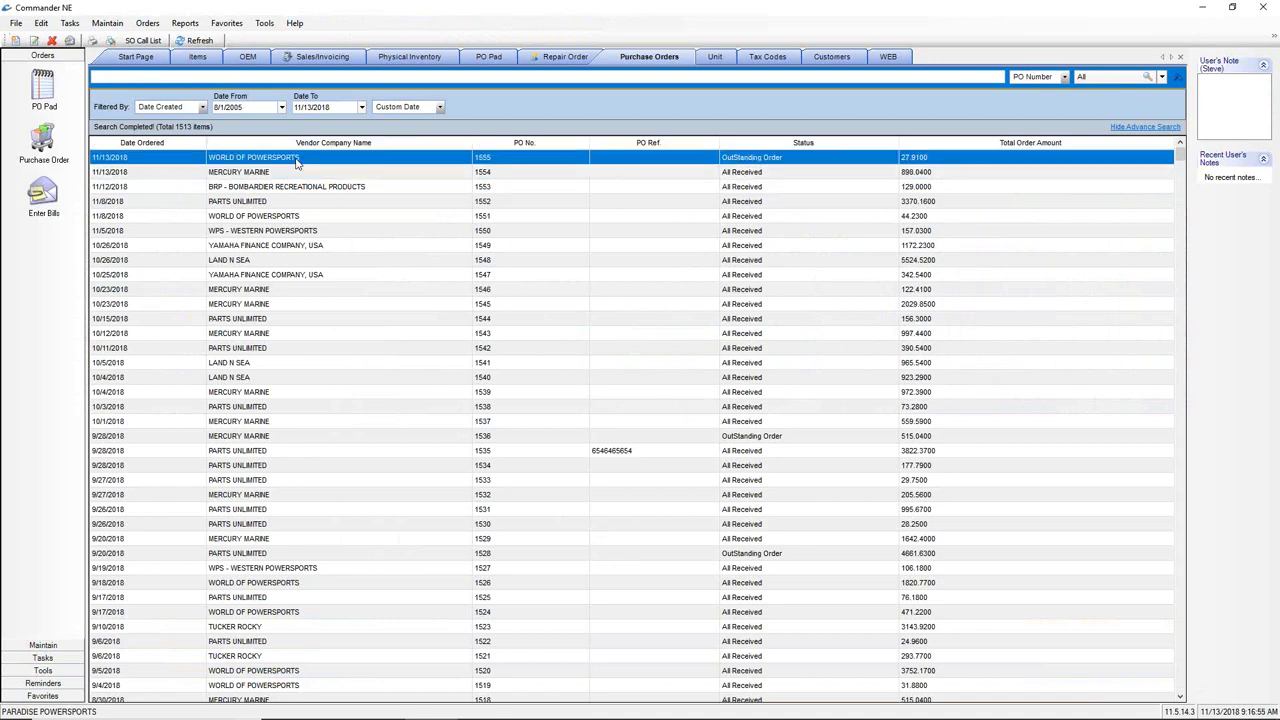
double_click(296, 160)
- Browse PO 1555's export formats, cancel the export, and receive it skipping bills
click(506, 34)
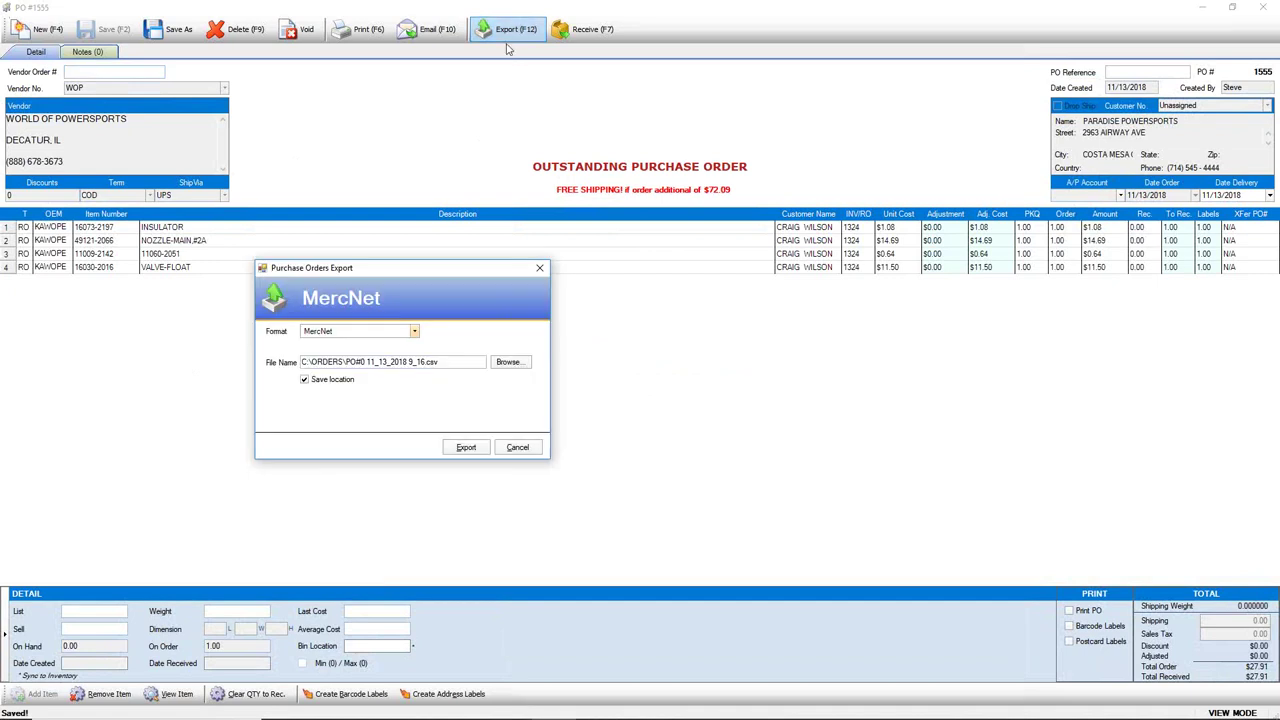
drag(421, 270, 618, 128)
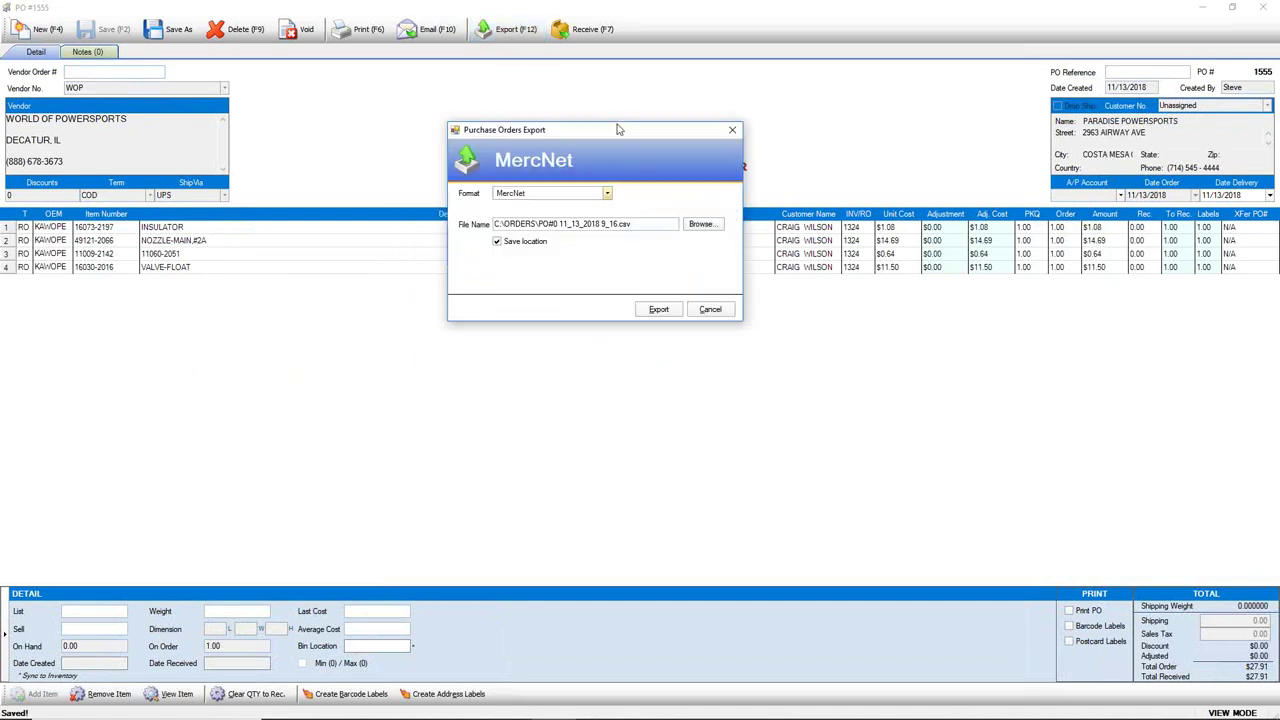
click(611, 191)
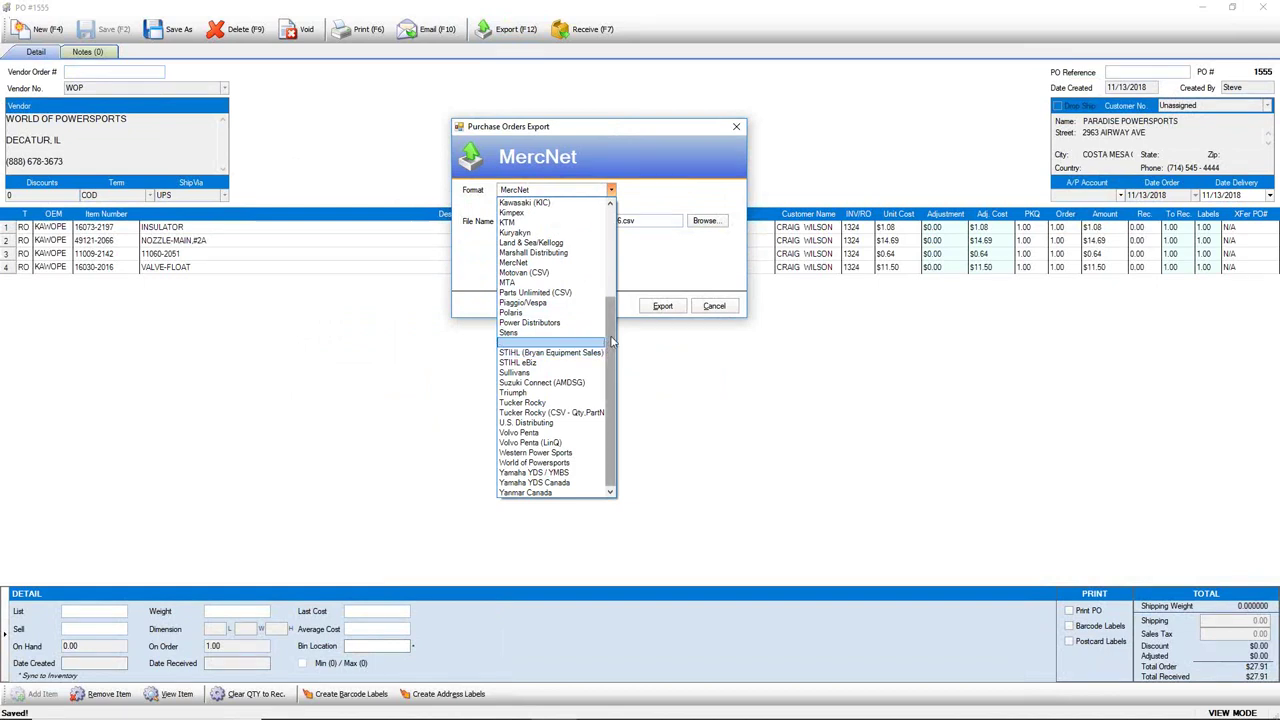
drag(608, 346, 617, 228)
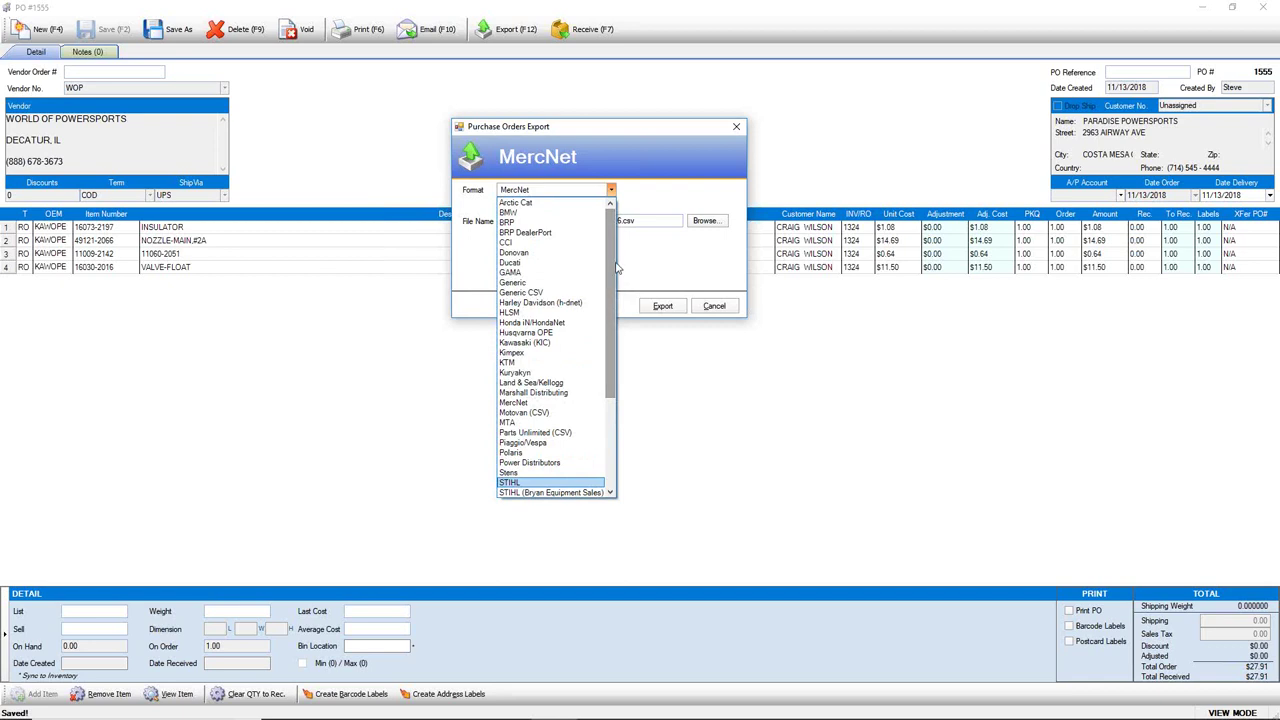
drag(610, 270, 612, 378)
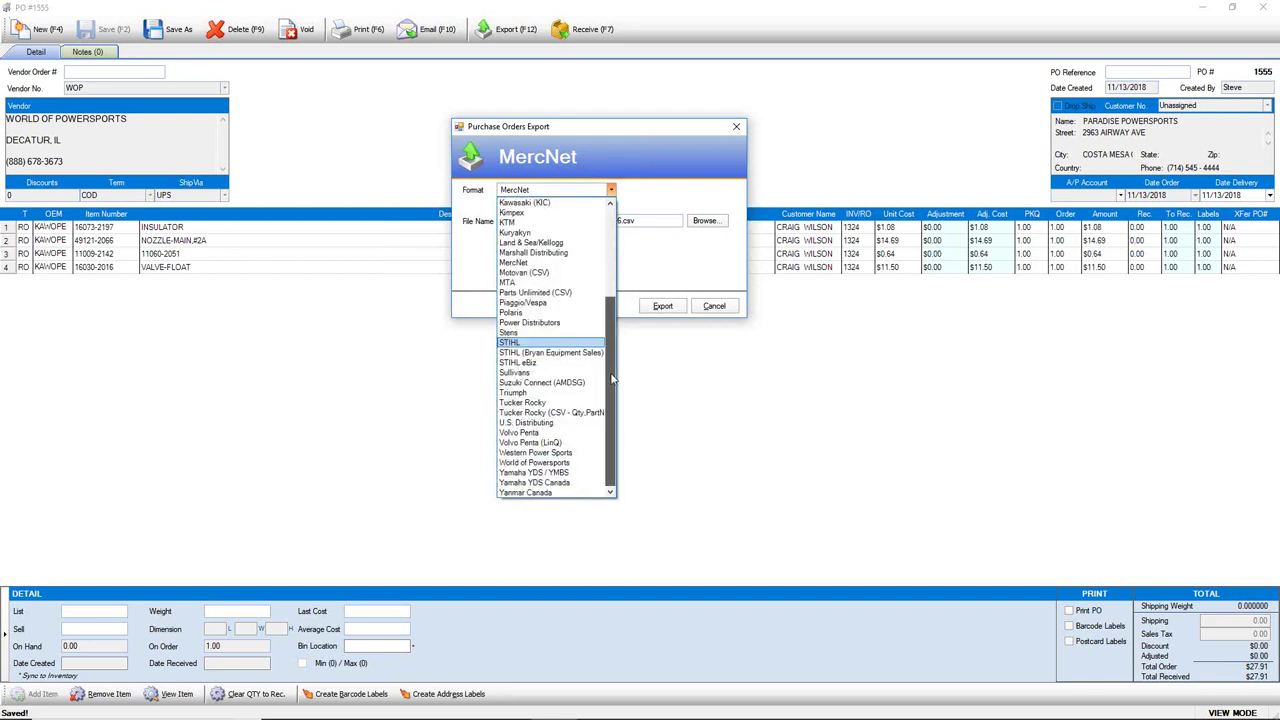
click(362, 402)
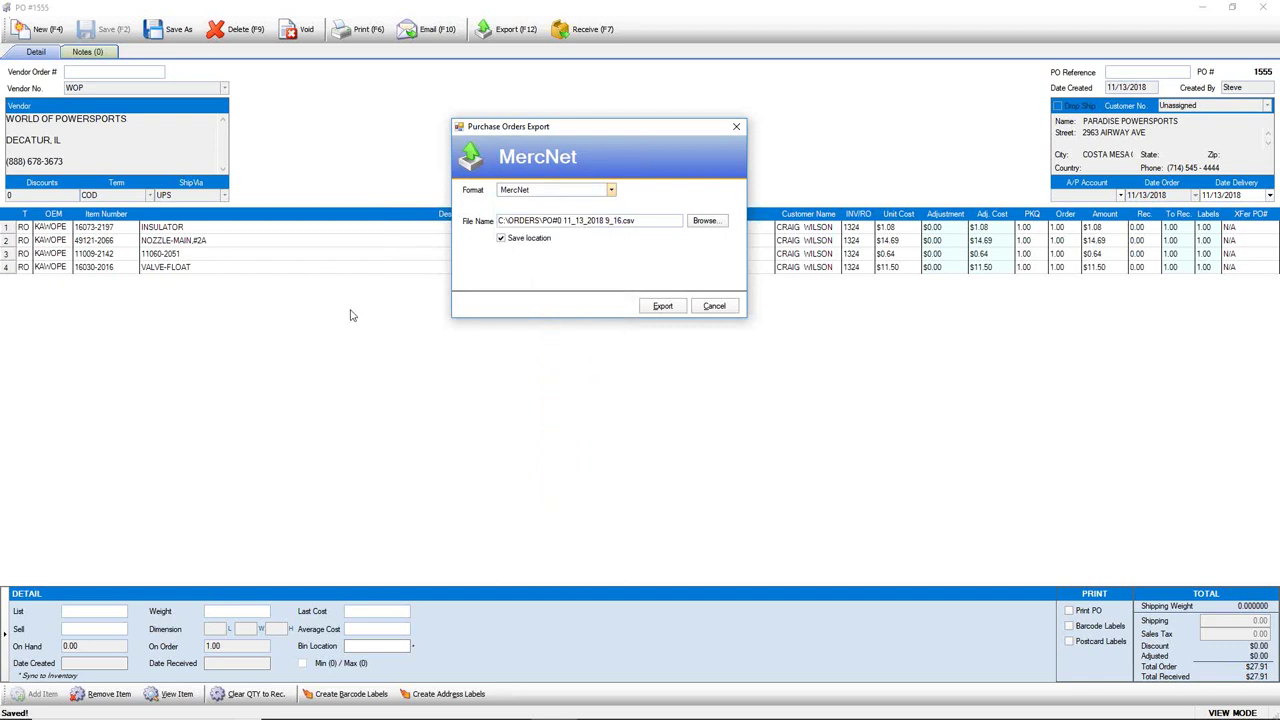
click(716, 306)
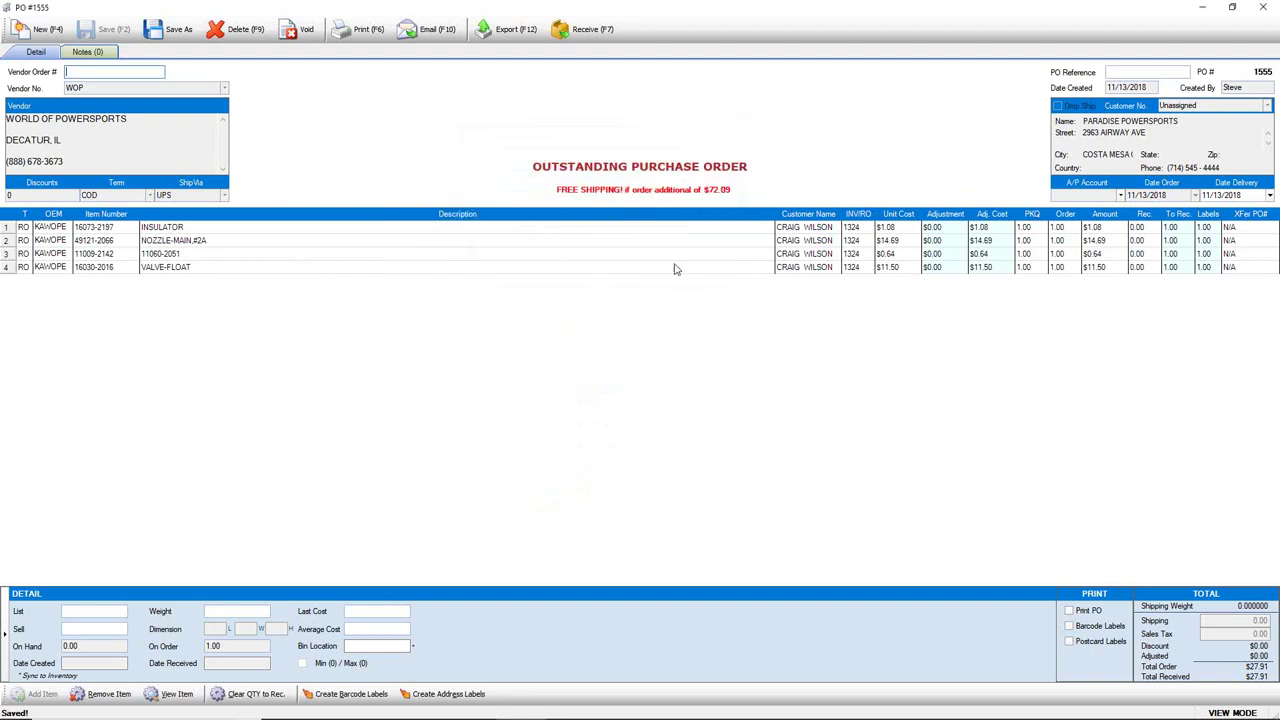
click(582, 30)
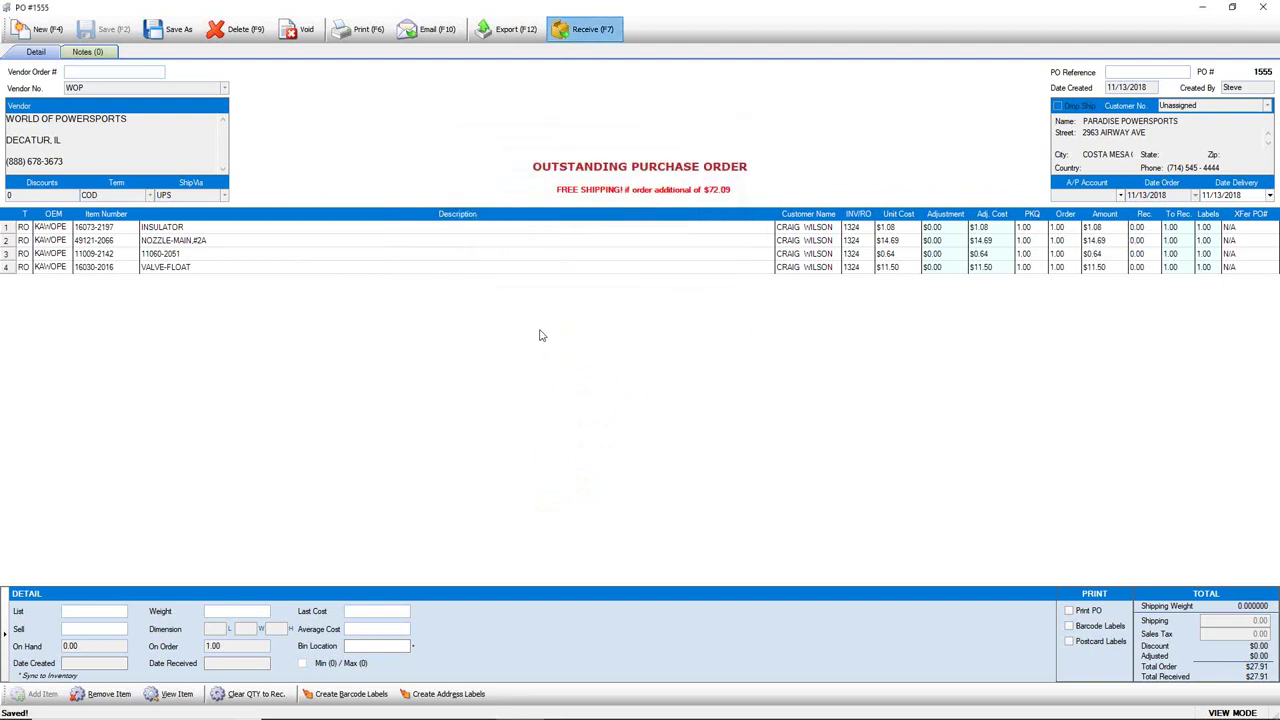
click(552, 578)
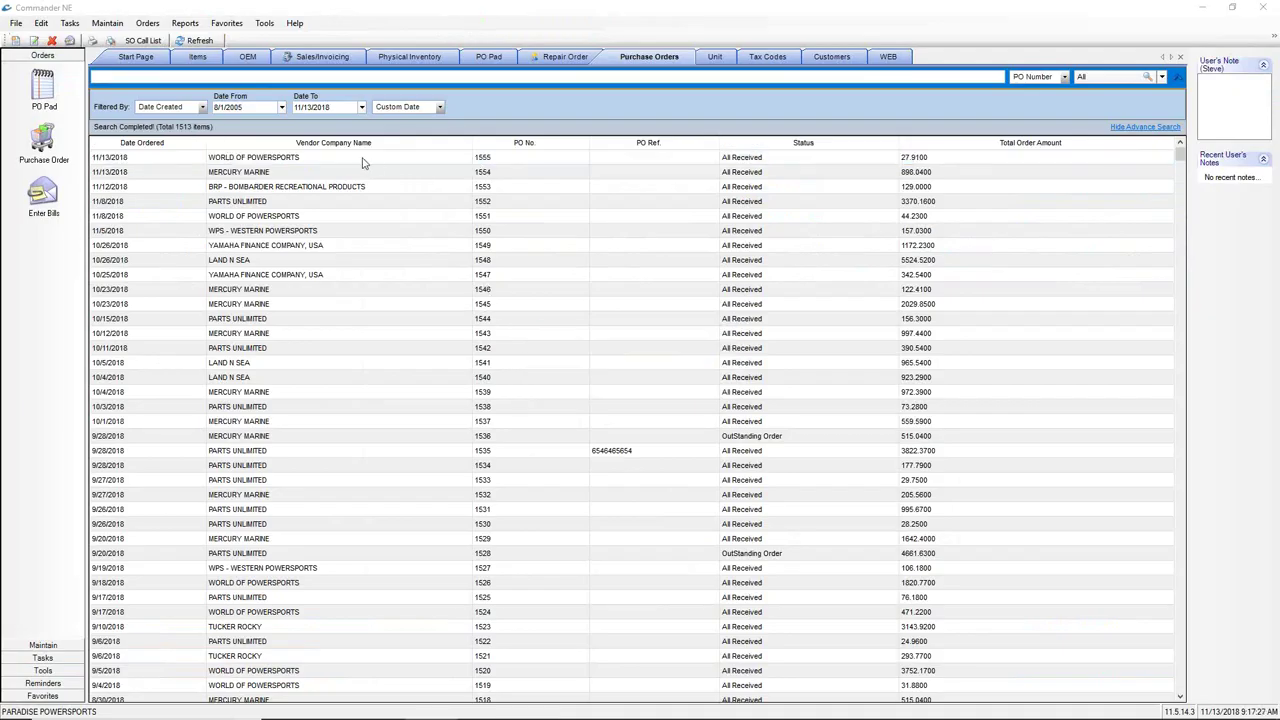
click(360, 176)
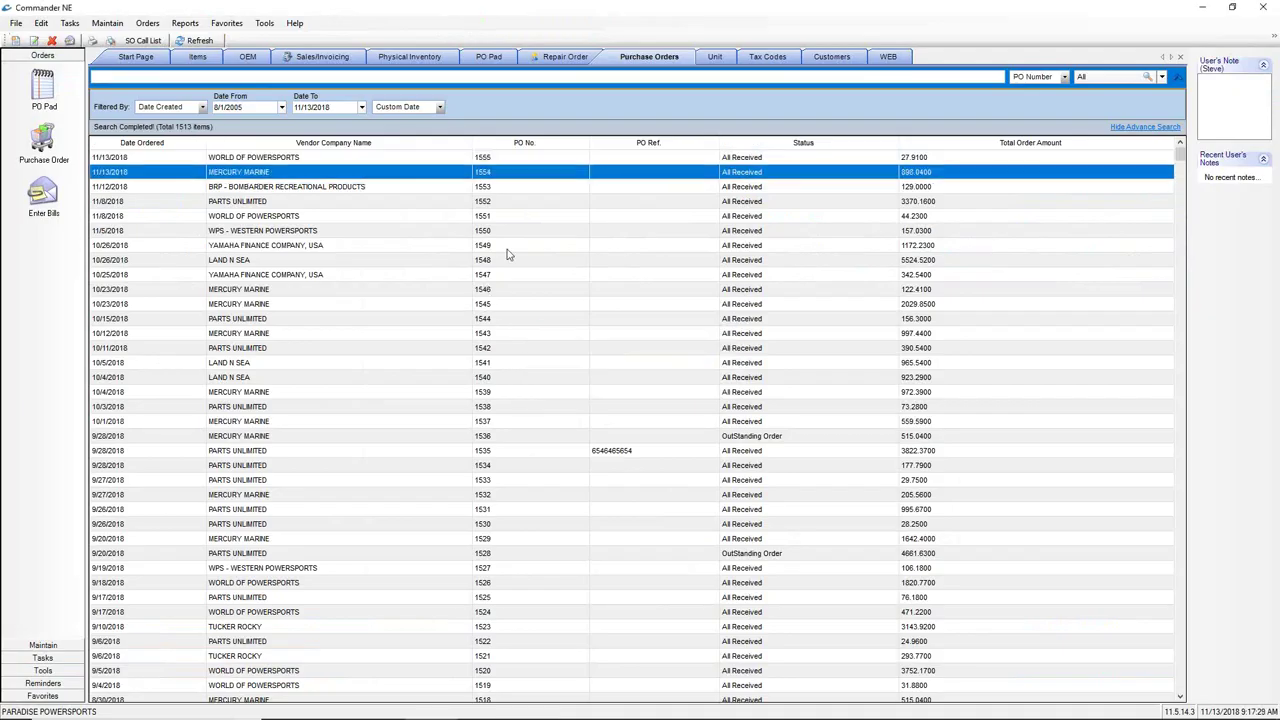
click(148, 41)
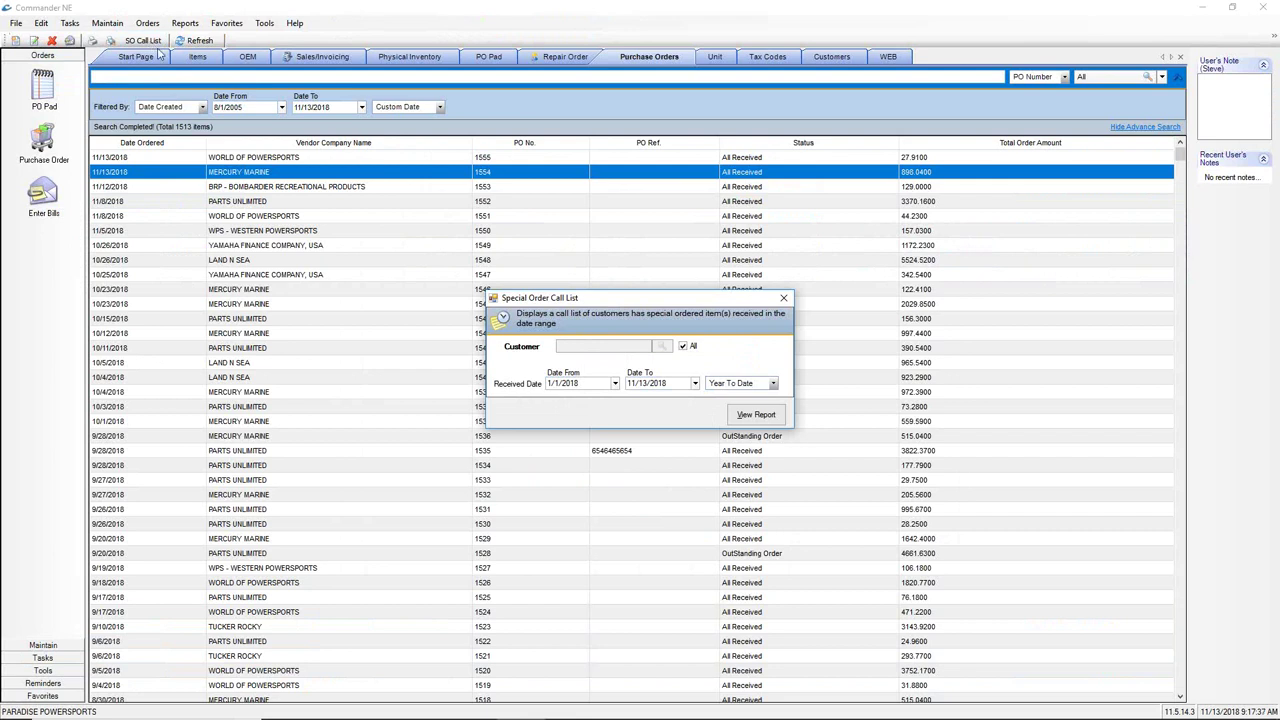
click(773, 383)
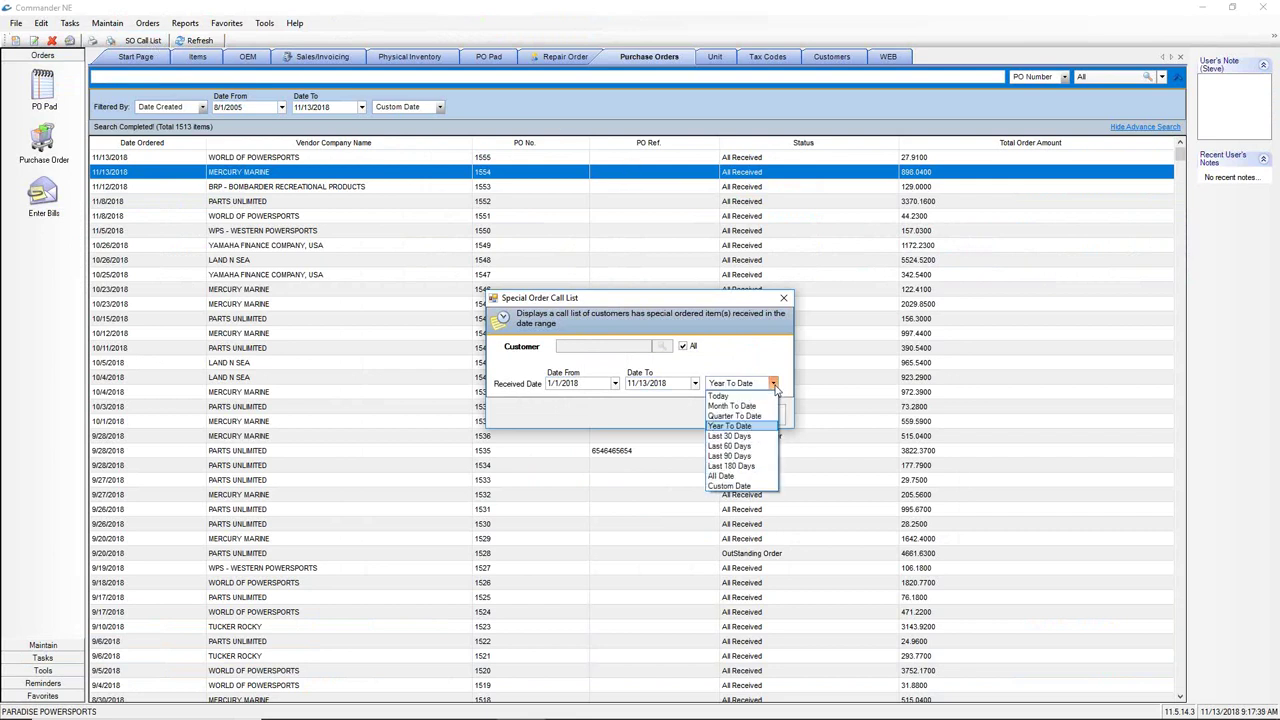
click(755, 406)
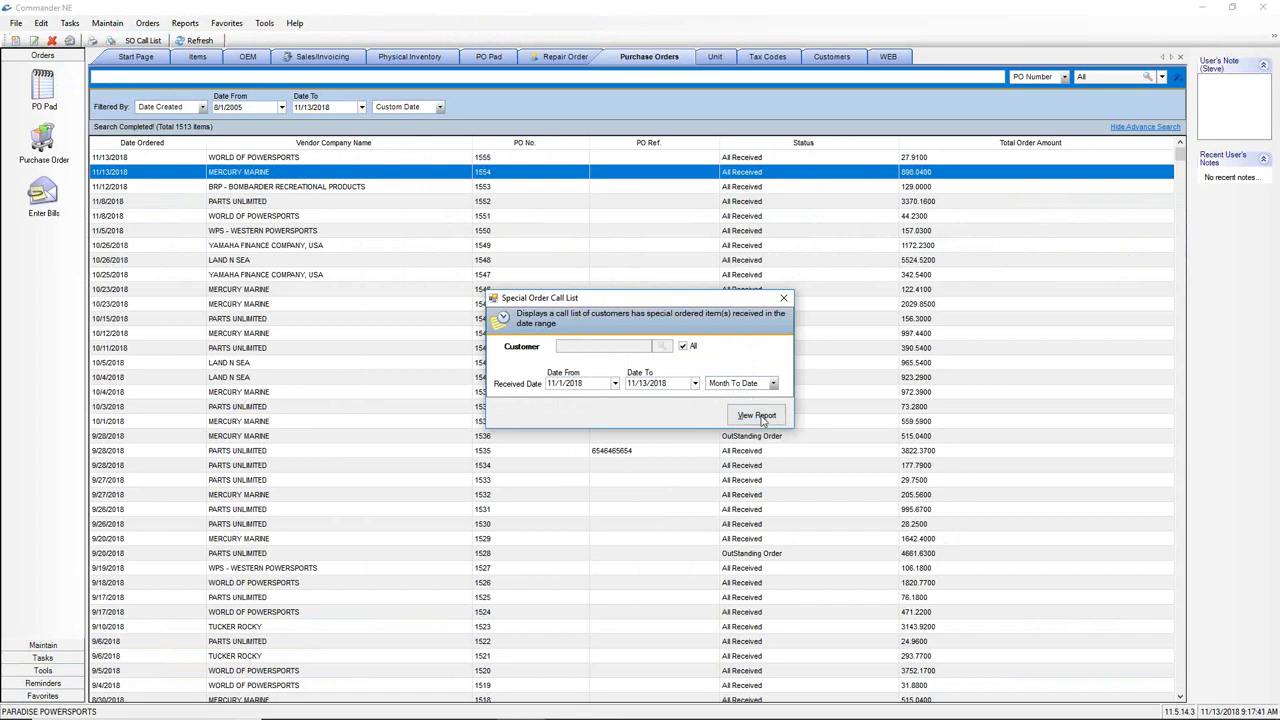
click(760, 422)
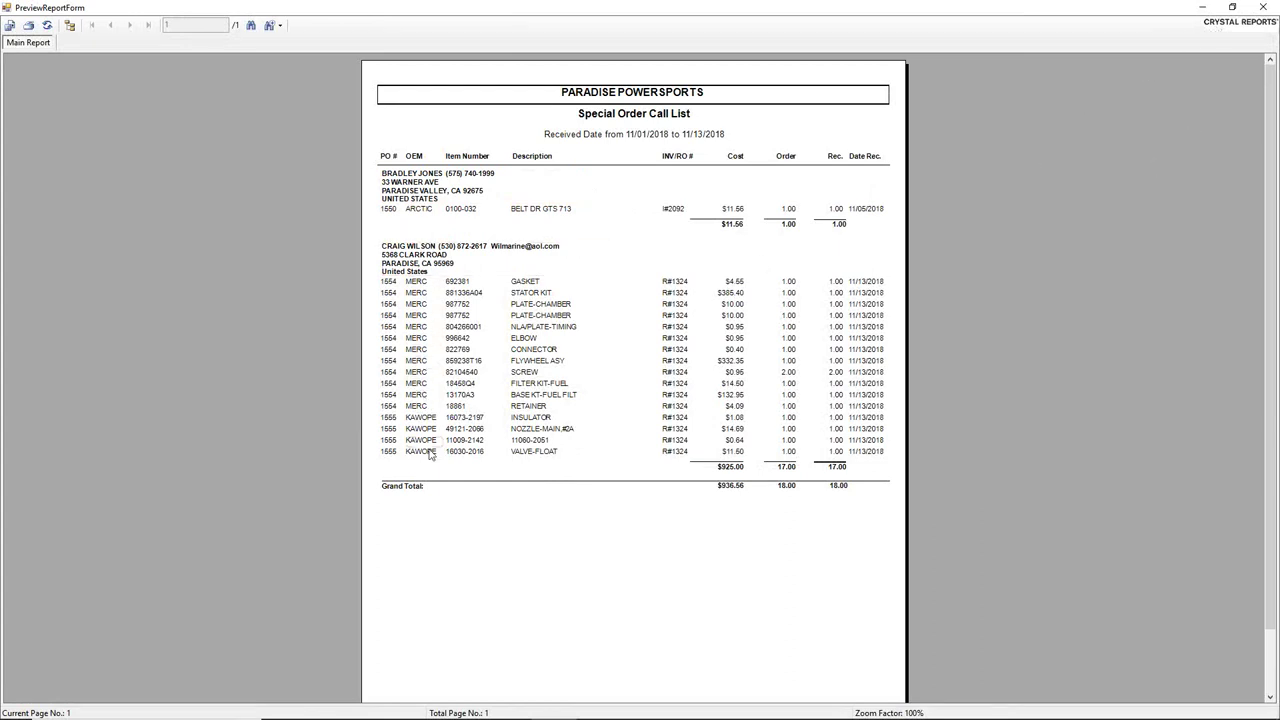
click(1263, 7)
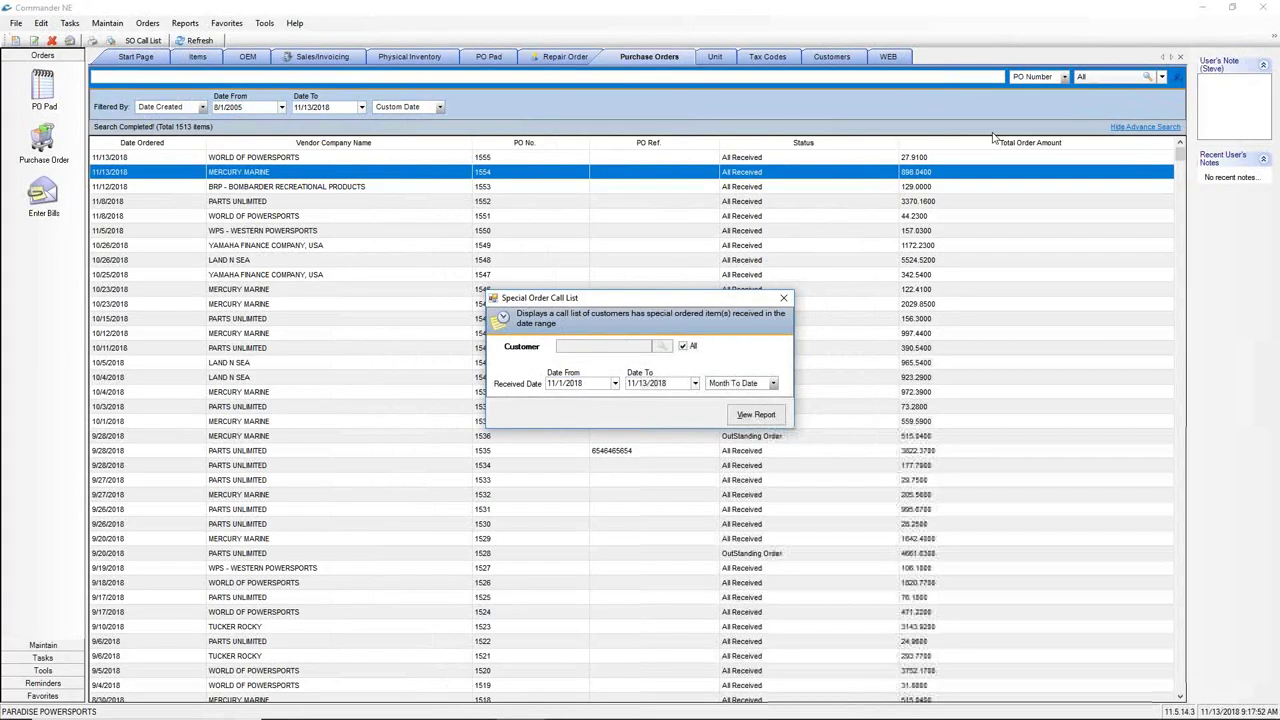
click(773, 383)
click(730, 426)
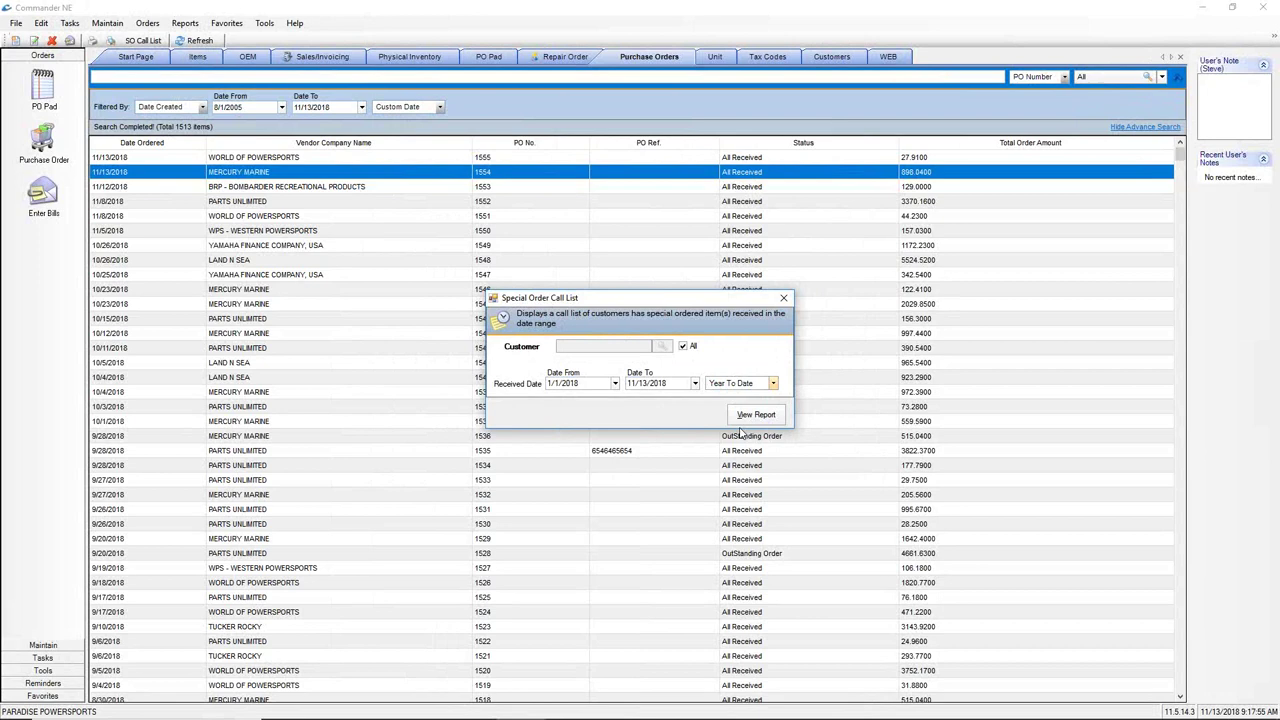
click(752, 415)
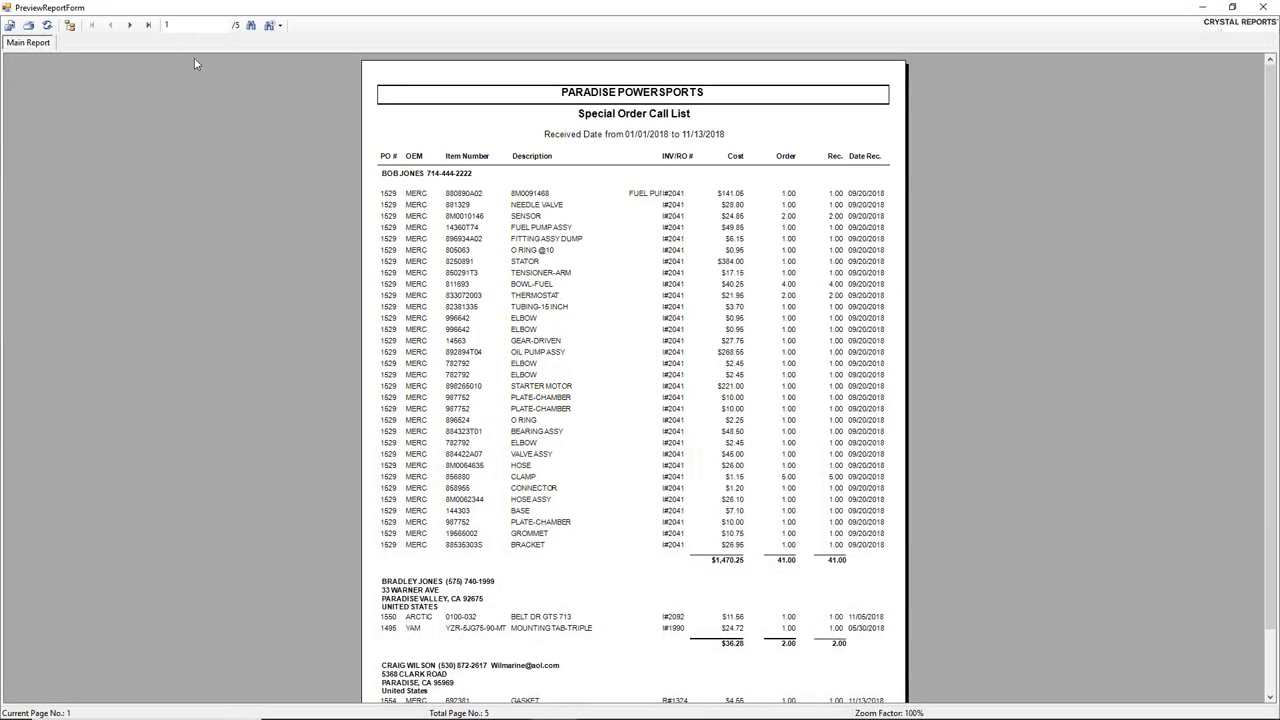
click(129, 26)
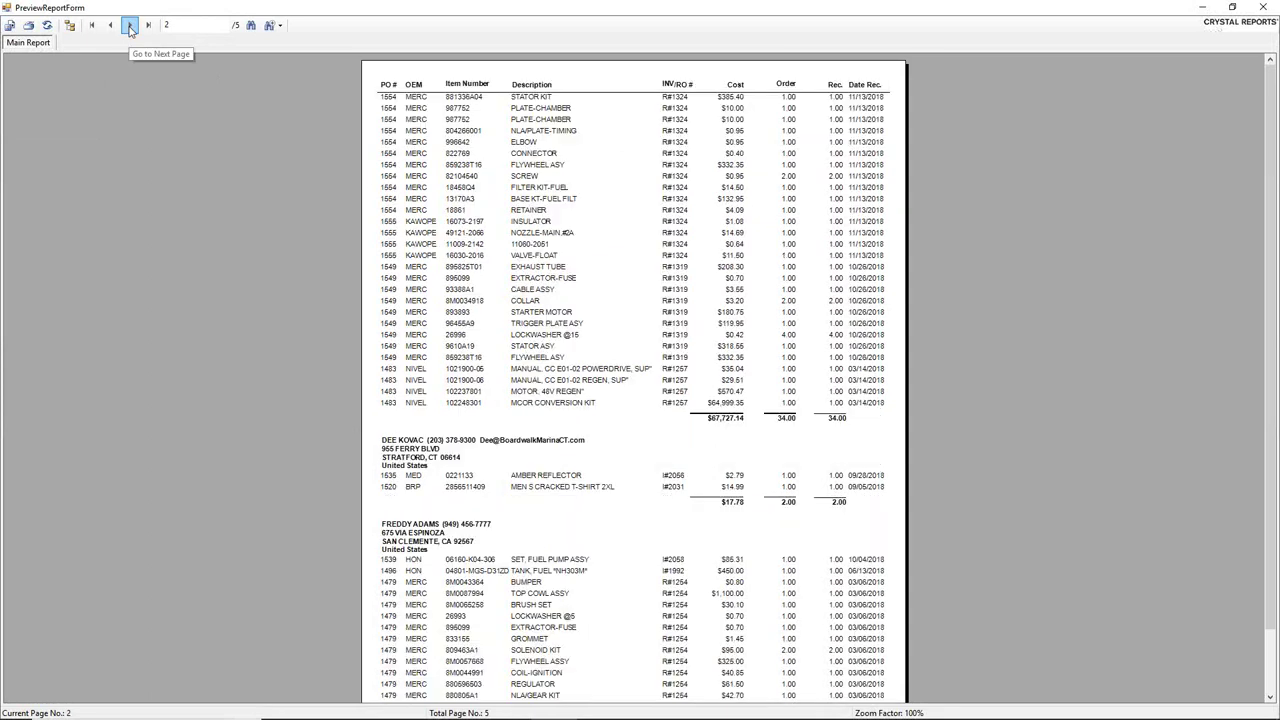
click(129, 26)
click(129, 26)
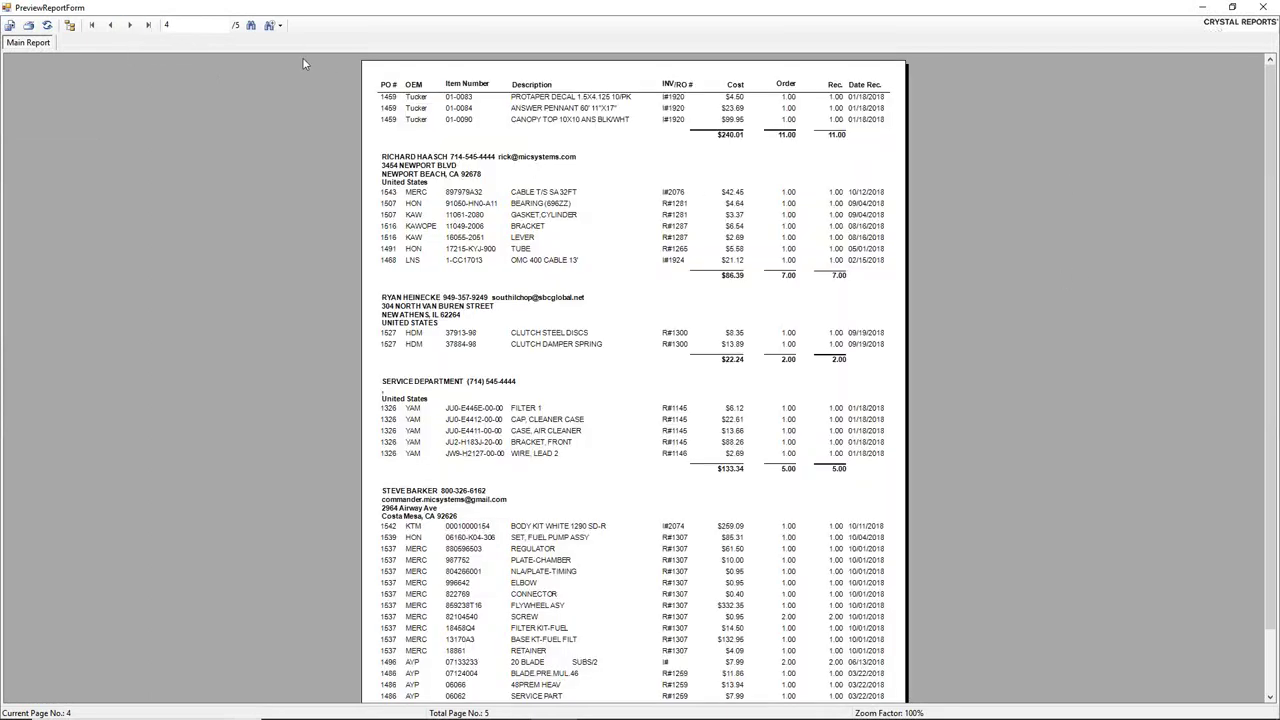
click(280, 25)
click(320, 116)
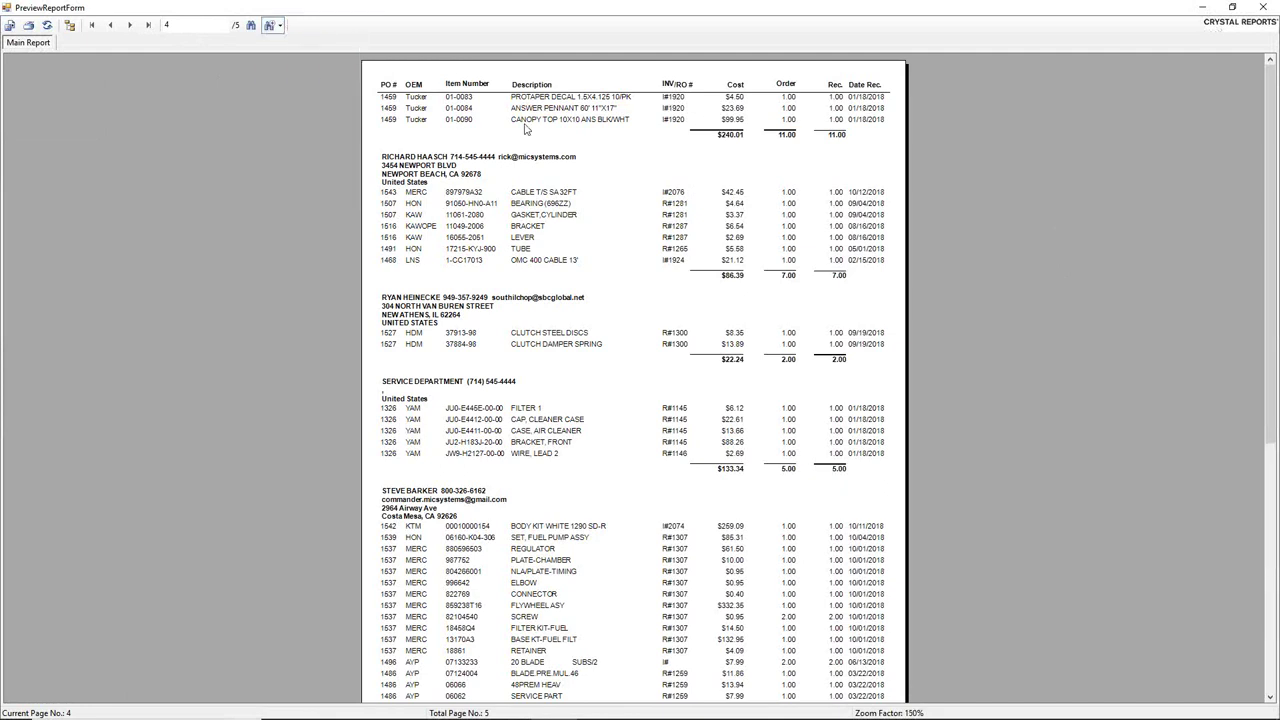
scroll(1253, 190, down, 3)
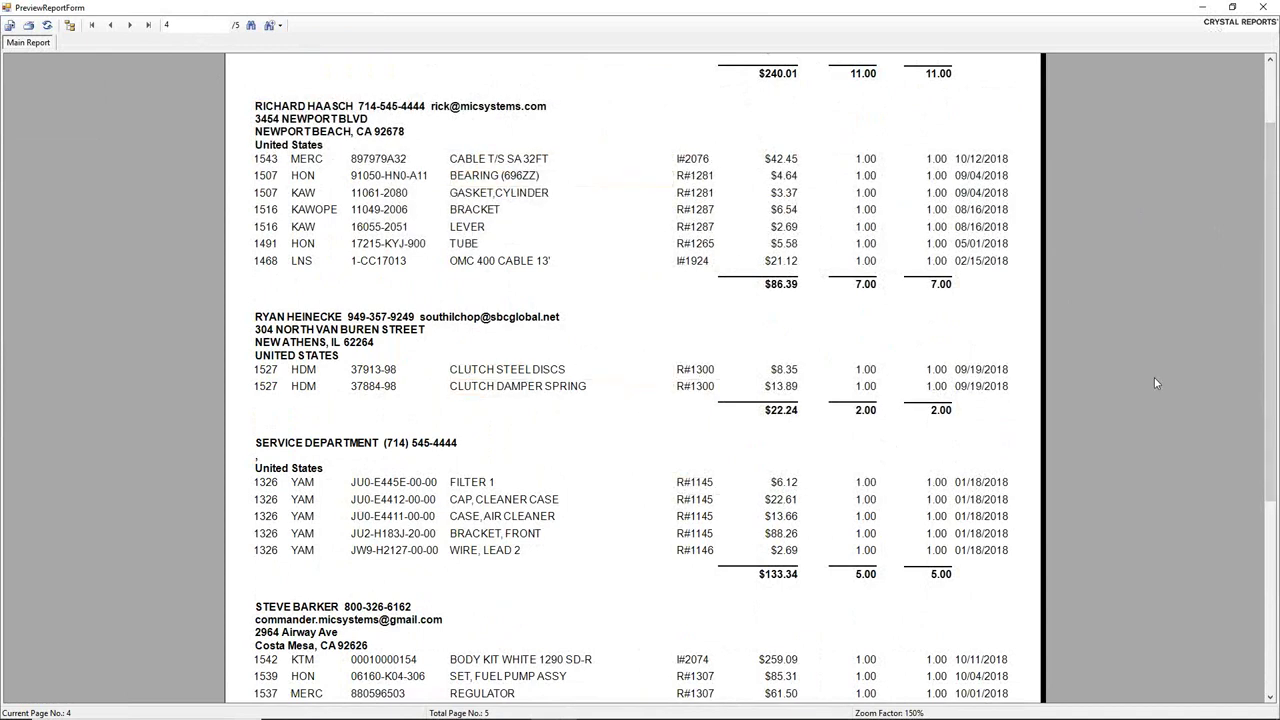
click(1266, 8)
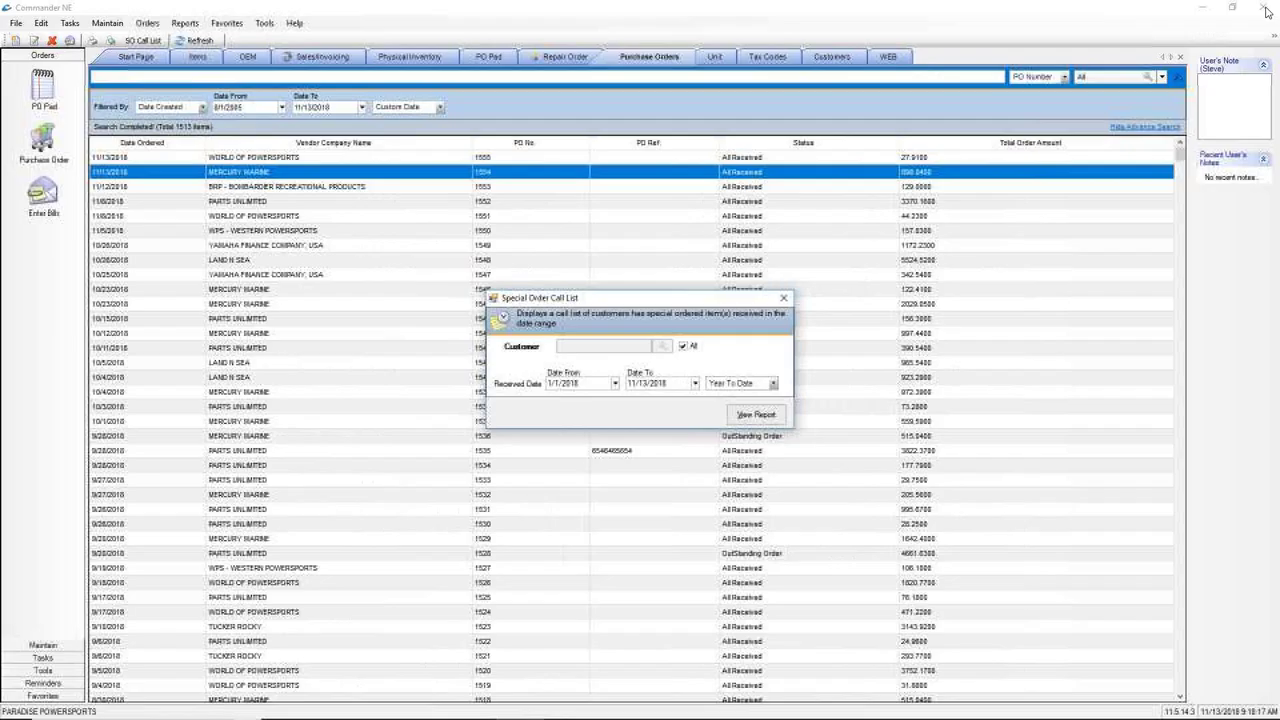
click(785, 299)
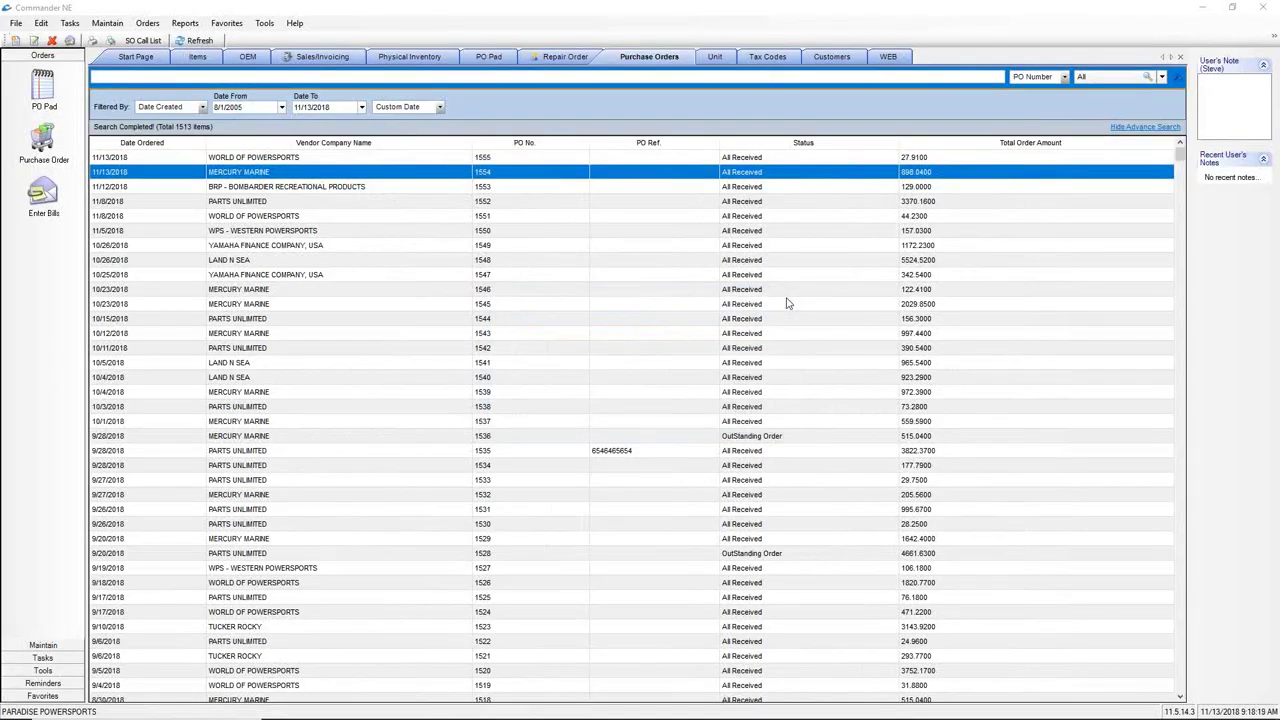
- Open repair order 1324, update it so all parts are filled, and post
click(44, 697)
click(44, 310)
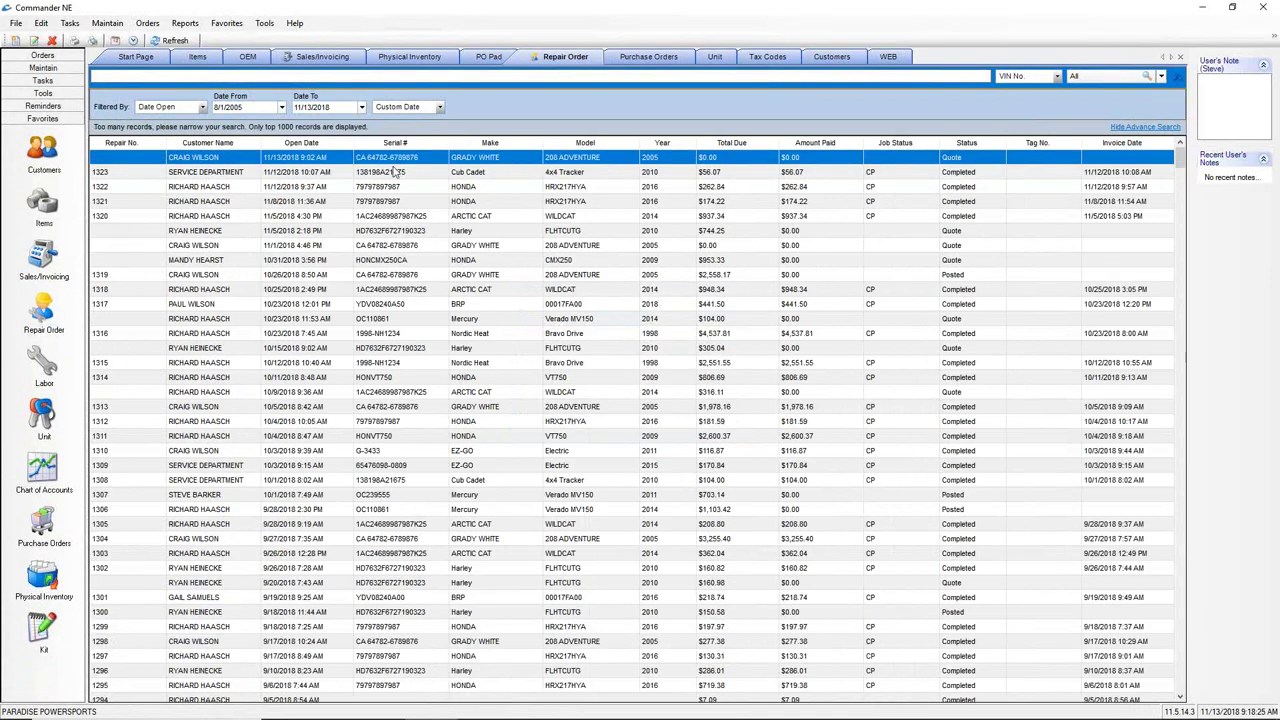
double_click(392, 163)
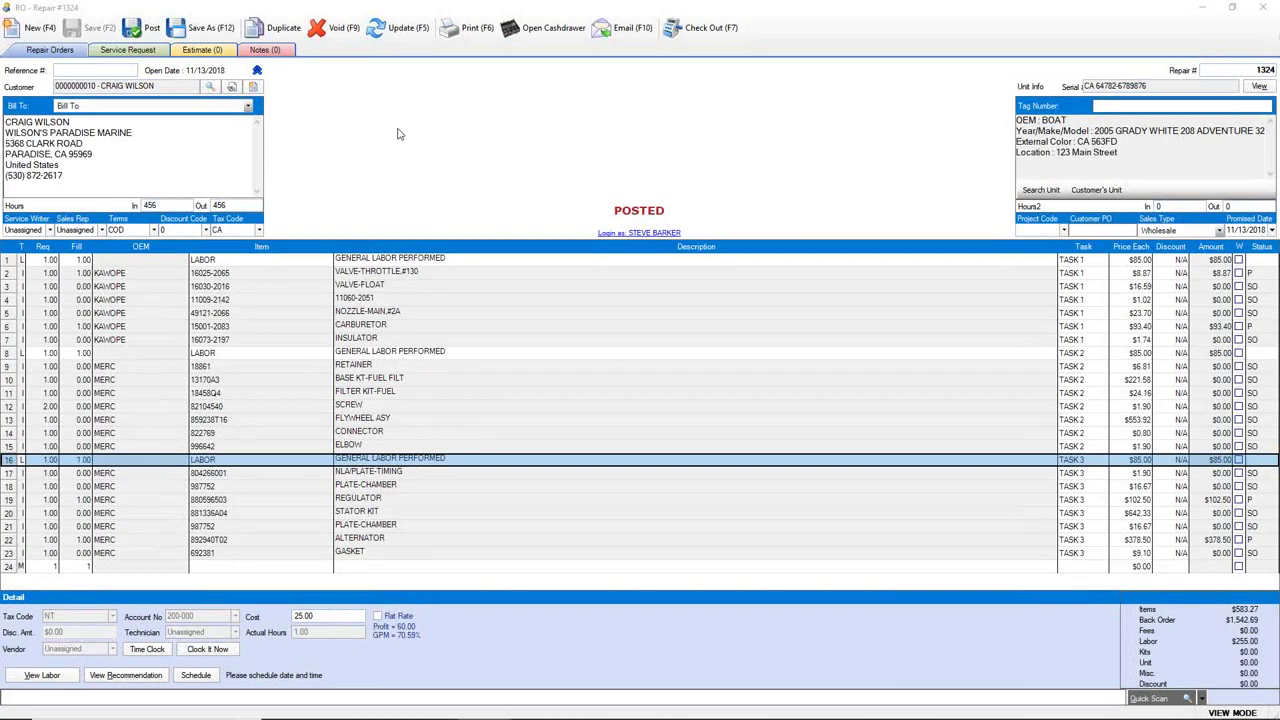
click(393, 33)
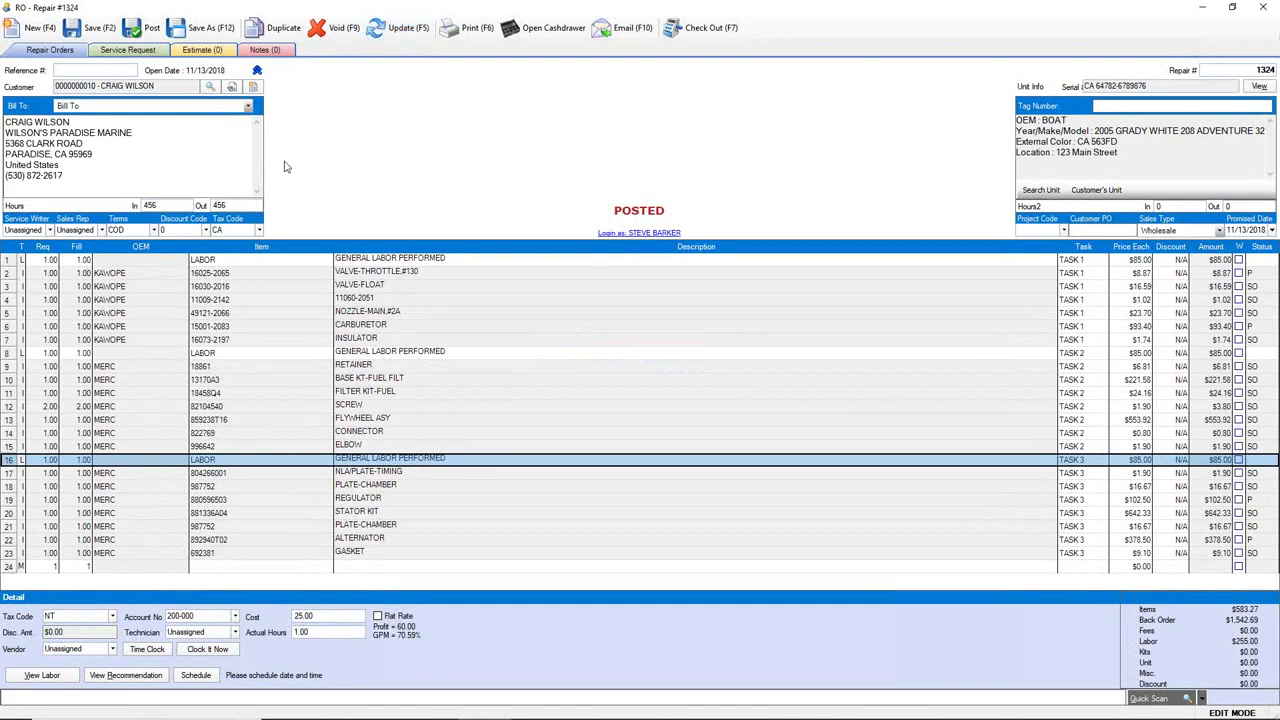
click(145, 28)
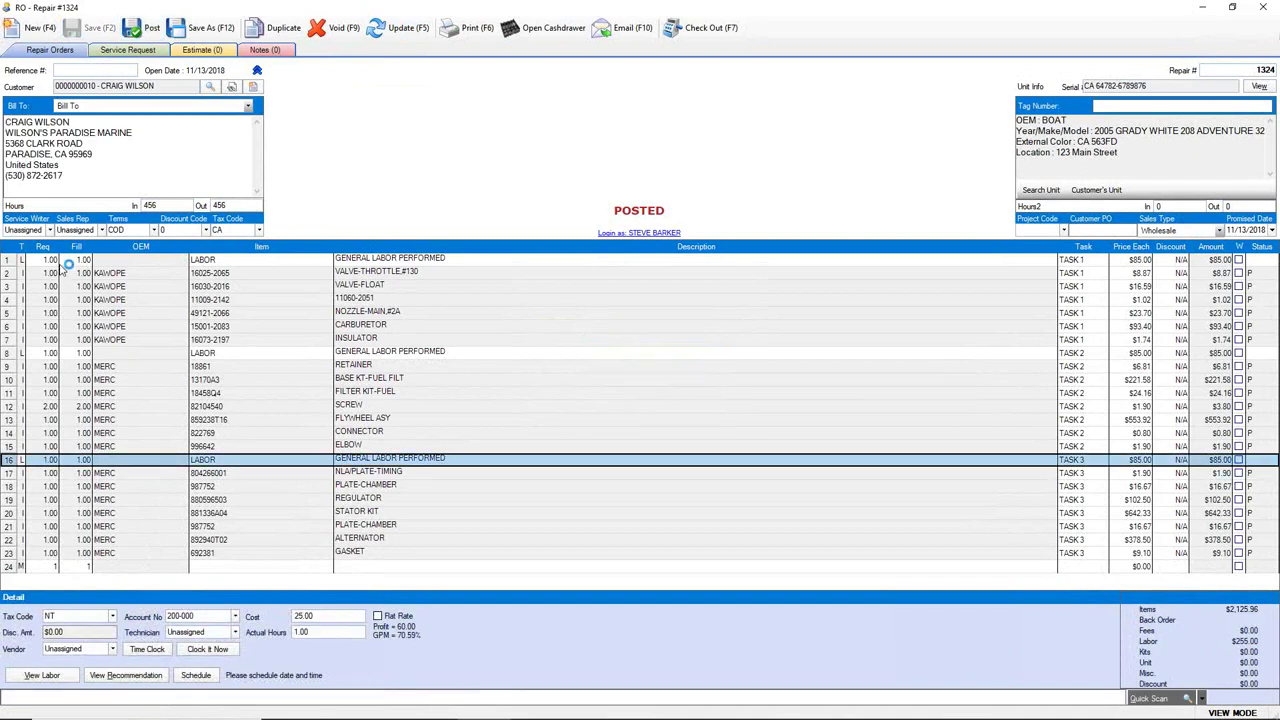
- Set line 8's labor to 2 hours and line 16's to 3 hours, then save
click(50, 354)
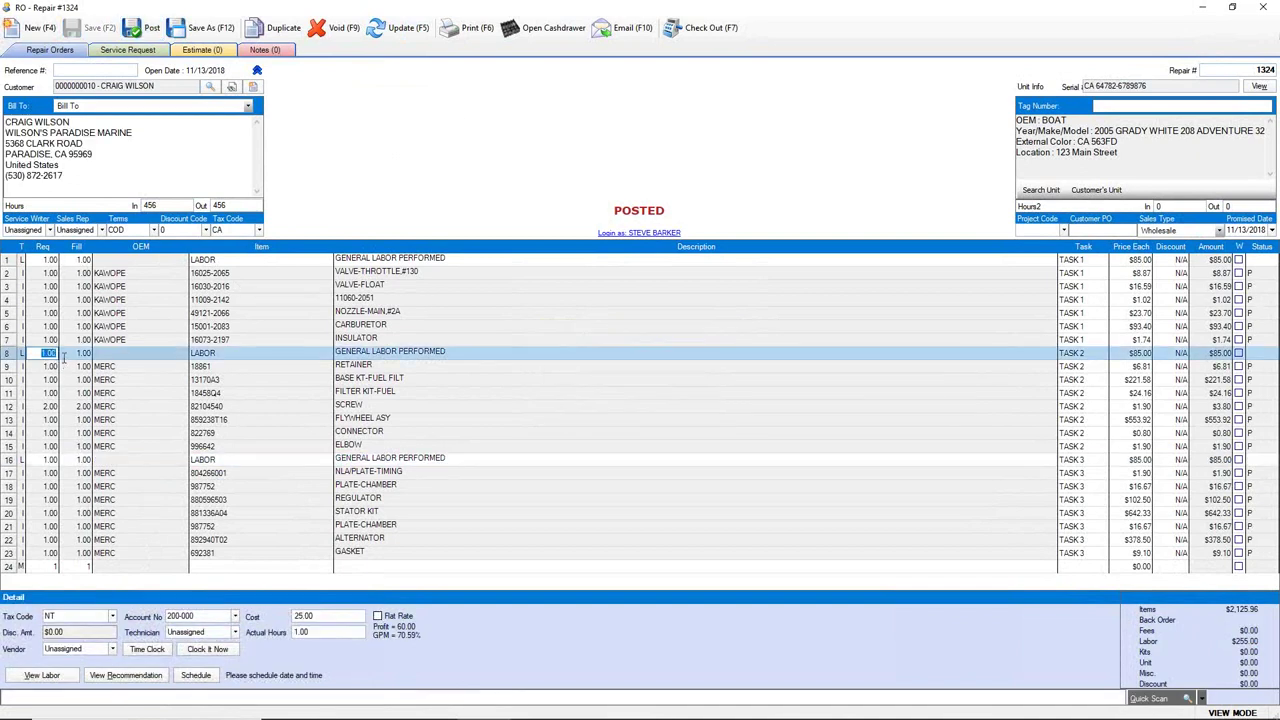
text(2)
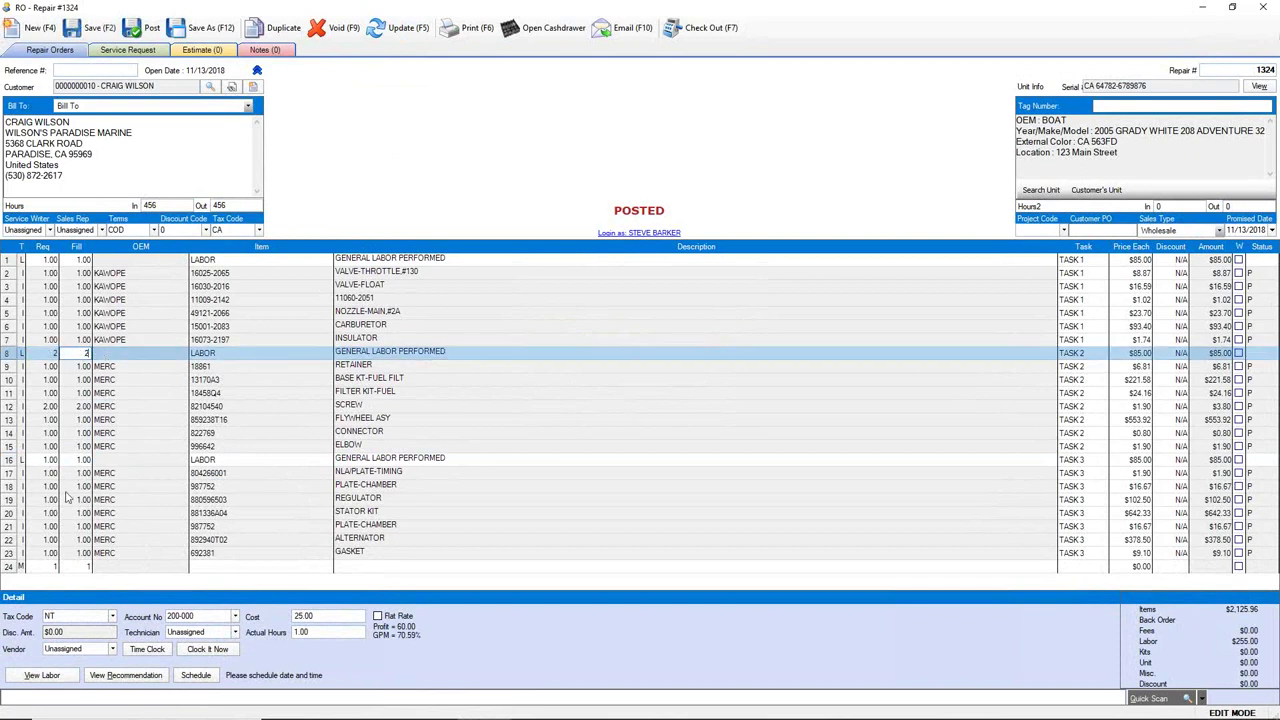
click(47, 461)
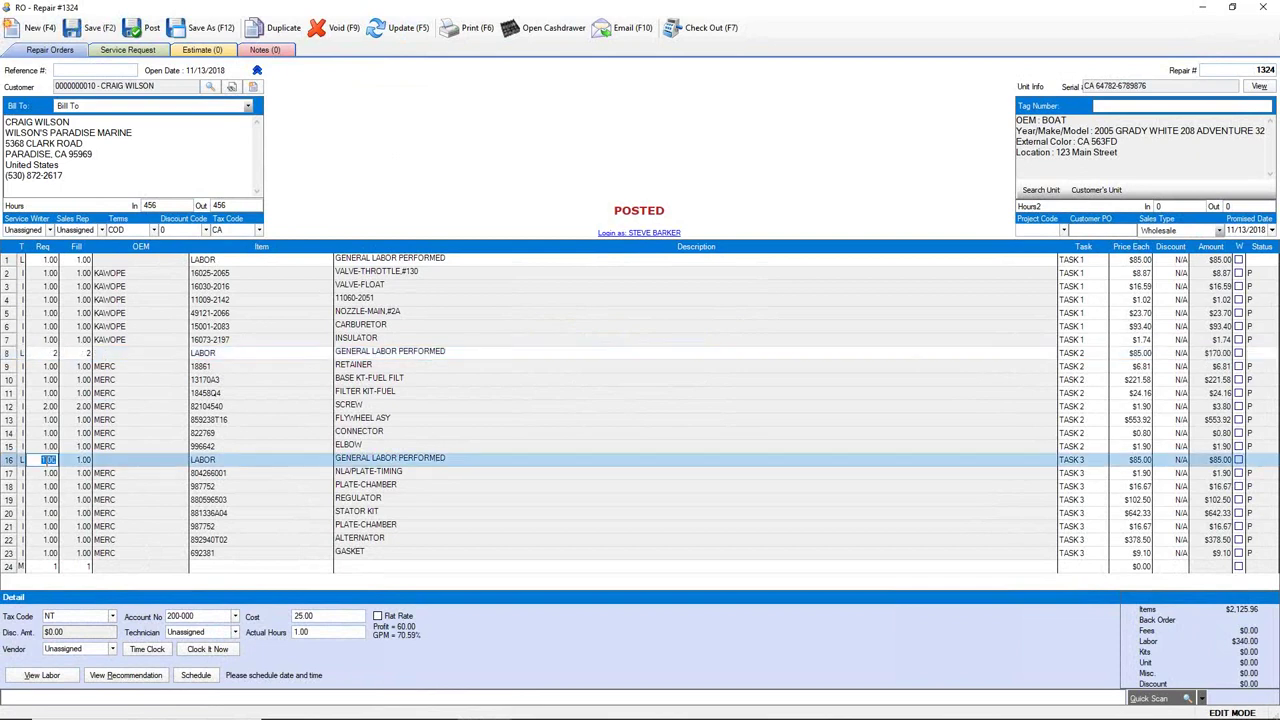
text(3)
click(85, 461)
text(3)
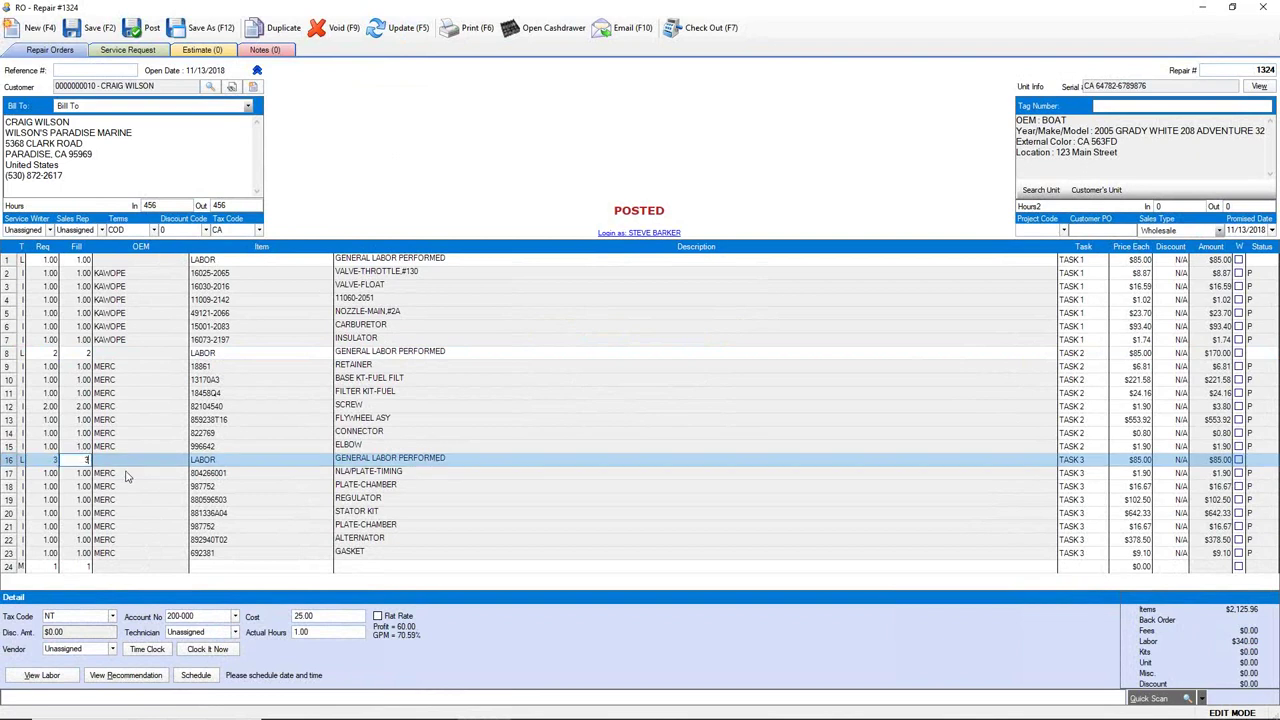
click(98, 30)
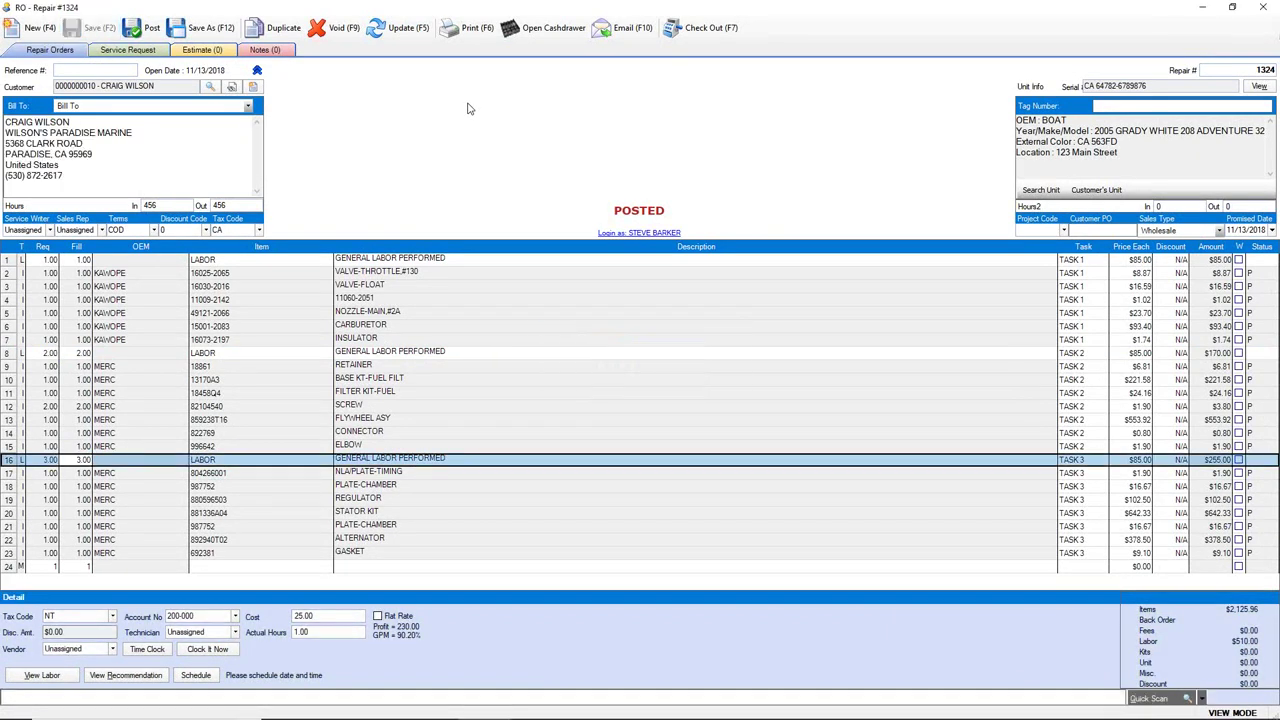
click(6, 262)
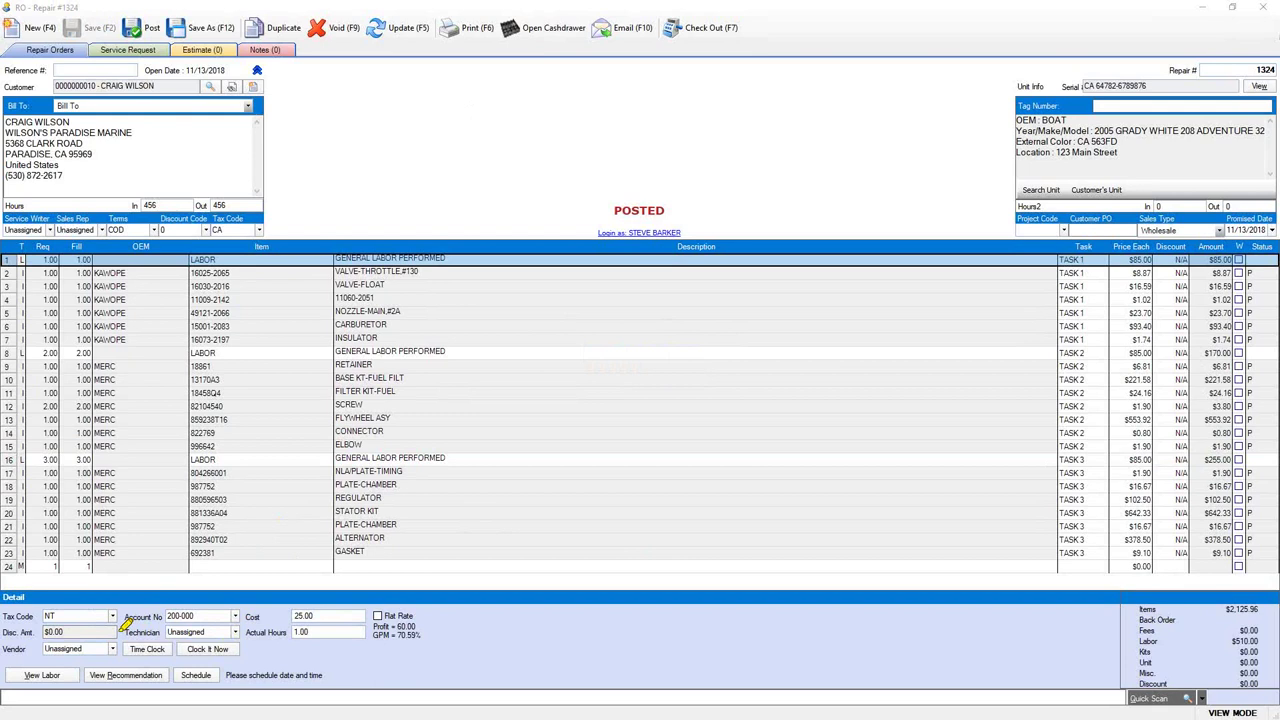
mouse_move(177, 646)
mouse_down()
mouse_move(135, 661)
mouse_move(186, 661)
mouse_move(180, 692)
mouse_move(228, 694)
mouse_up()
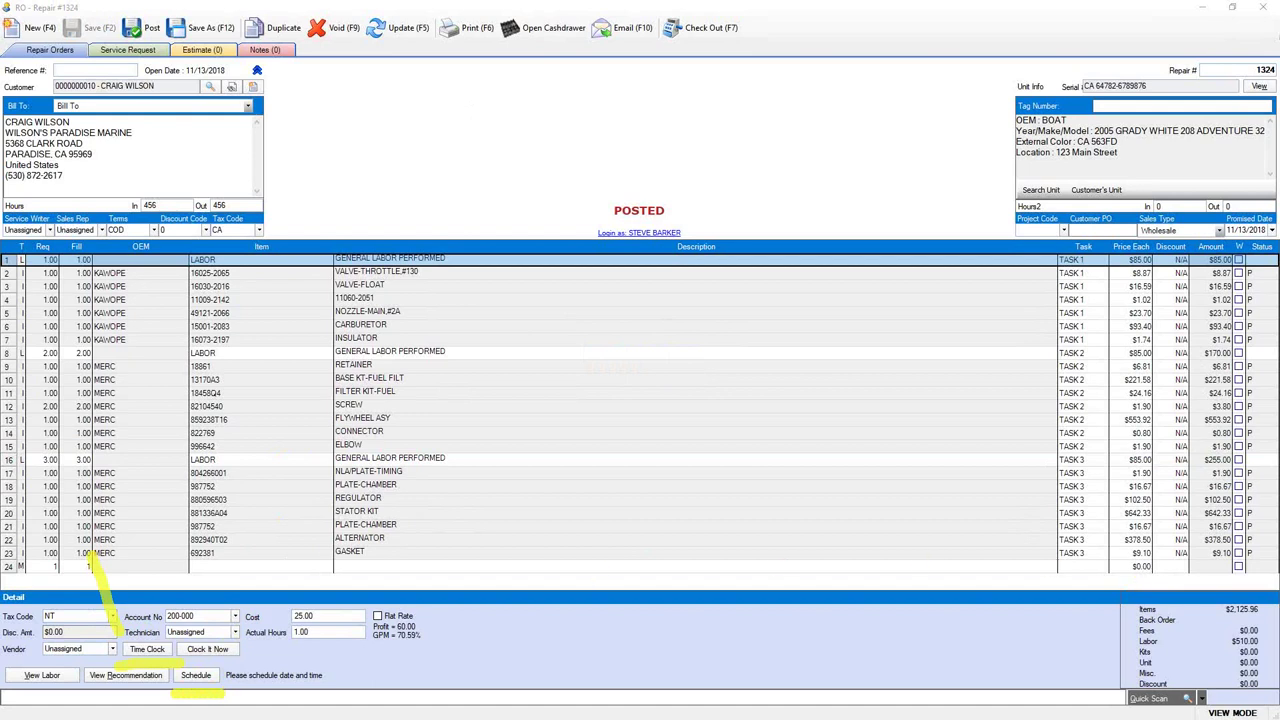
key(Escape)
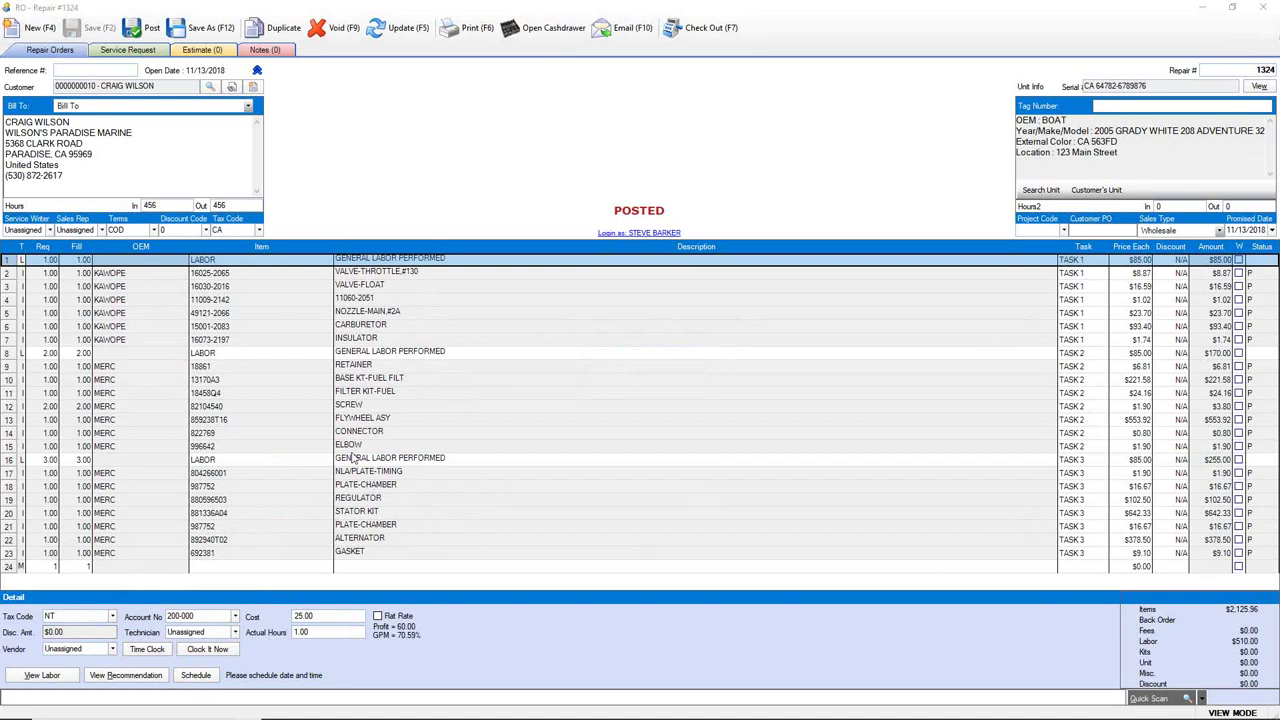
- Assign a technician to labor line 1 and schedule it 11/13/2018 at 9:19 AM
click(237, 633)
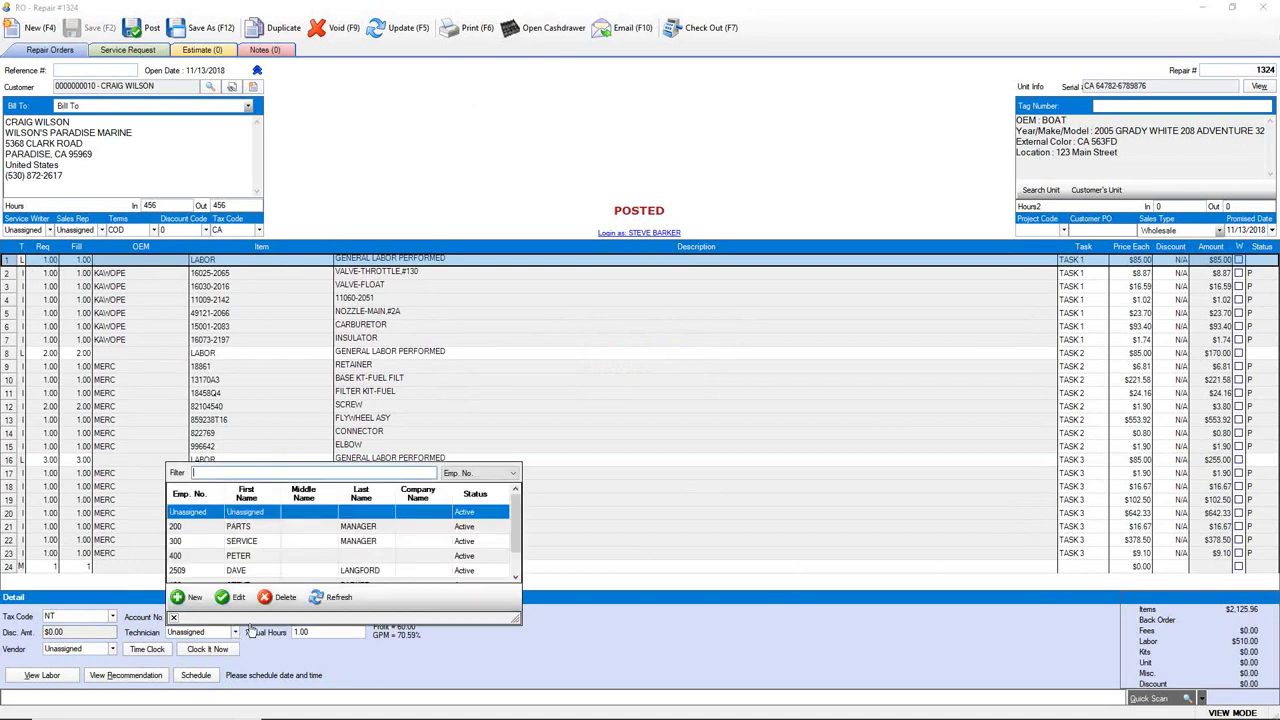
click(248, 556)
click(177, 619)
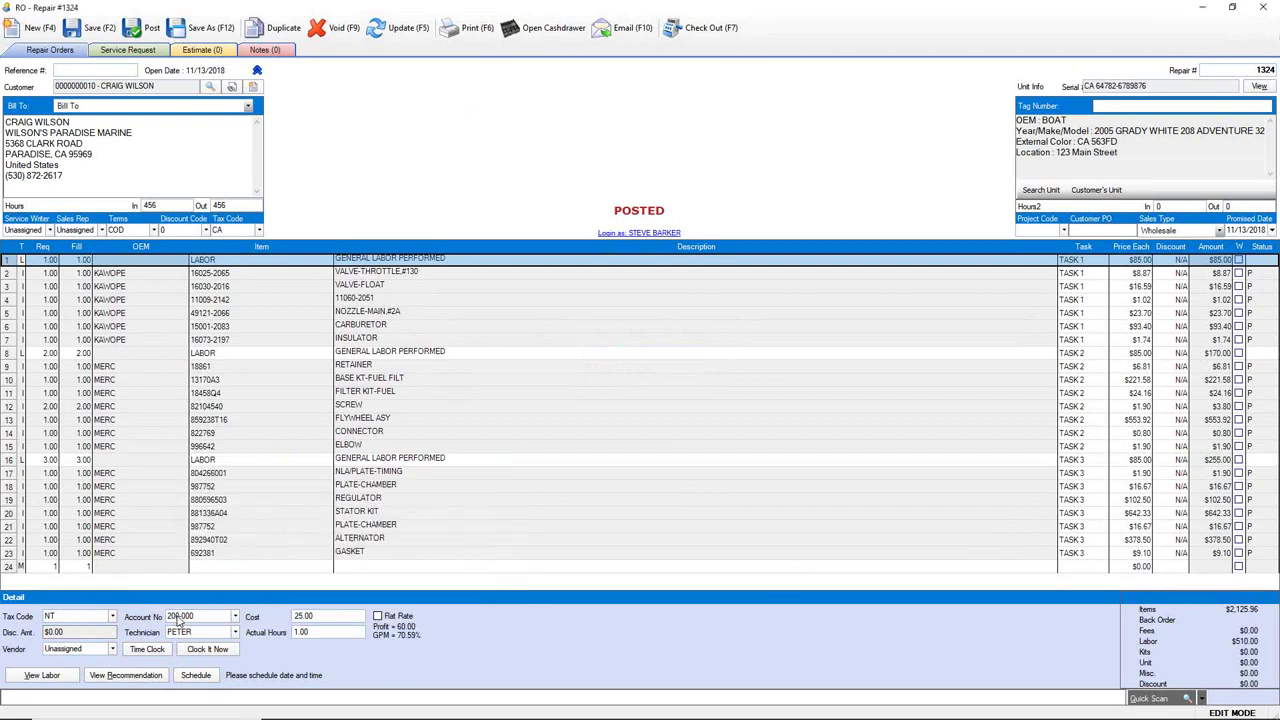
click(143, 27)
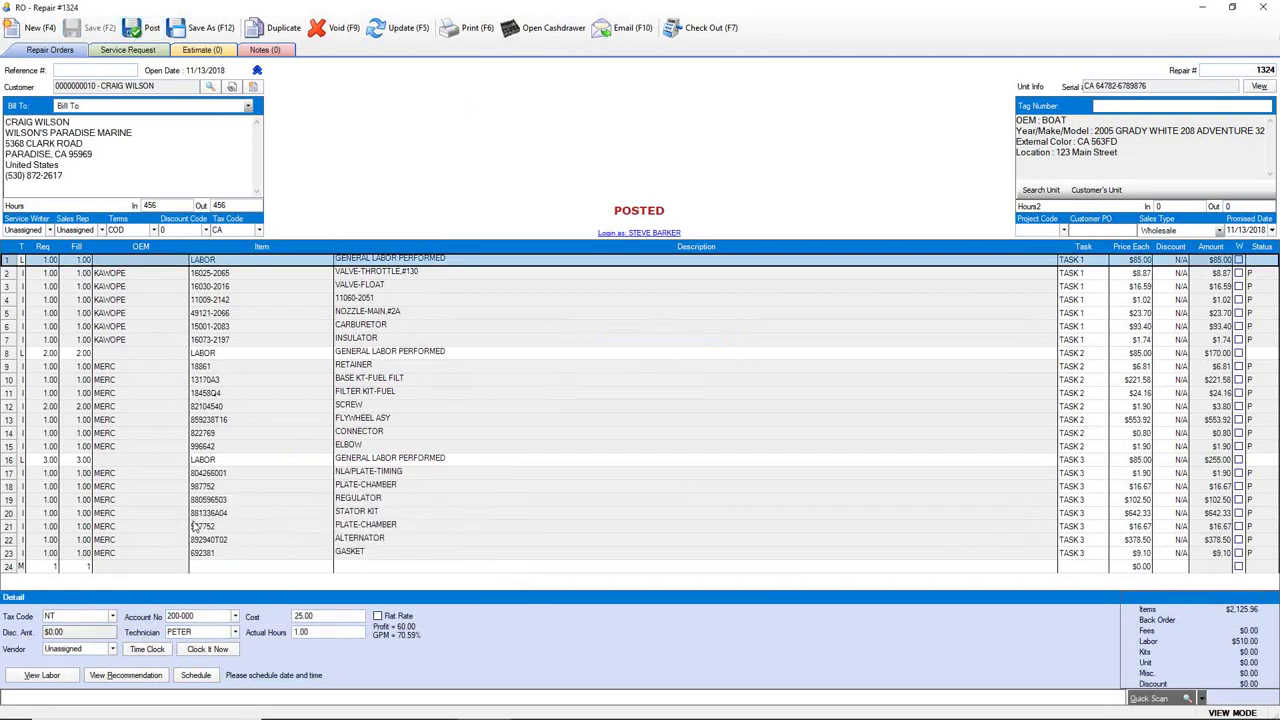
click(196, 678)
click(679, 412)
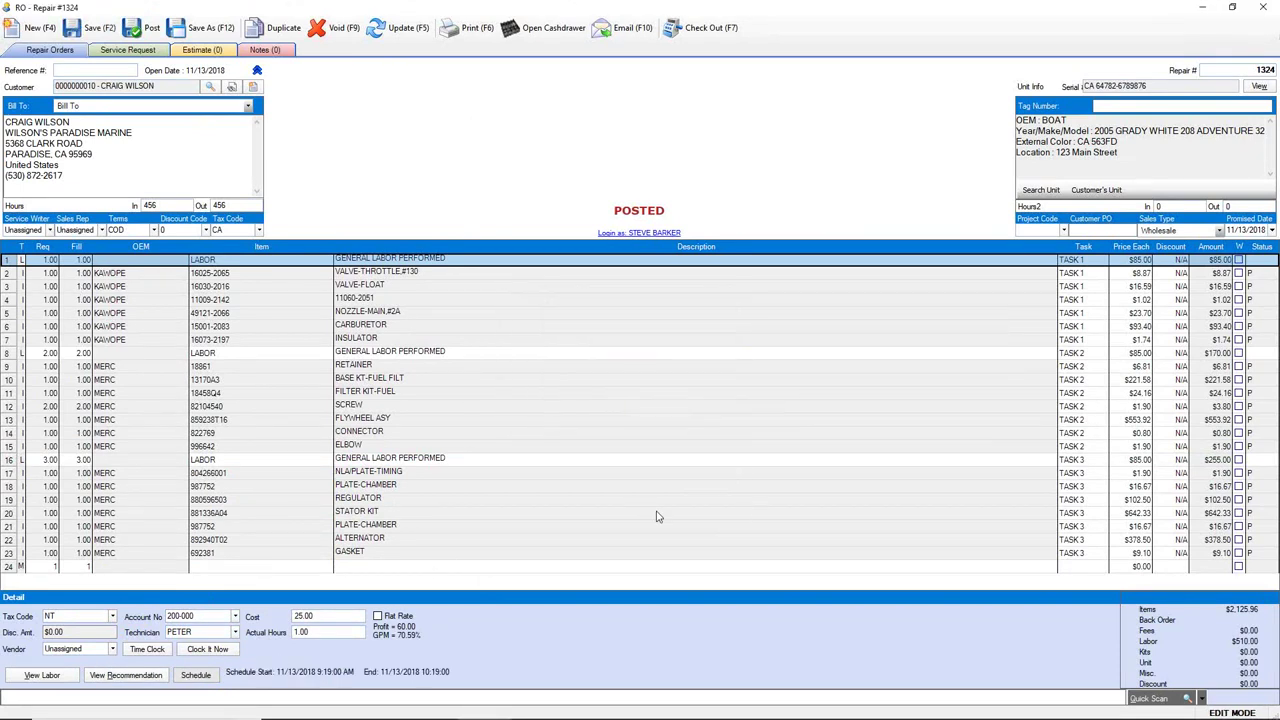
click(108, 34)
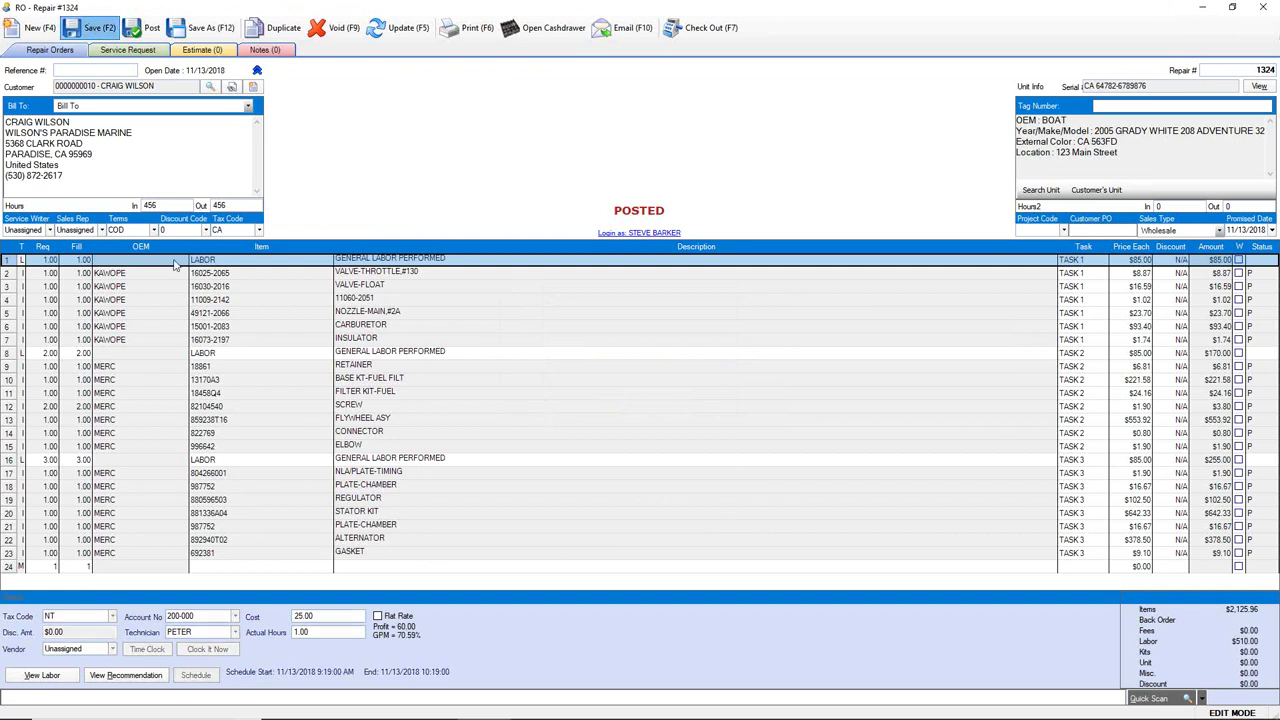
- Assign a technician to labor line 8, schedule the job, and post
click(8, 357)
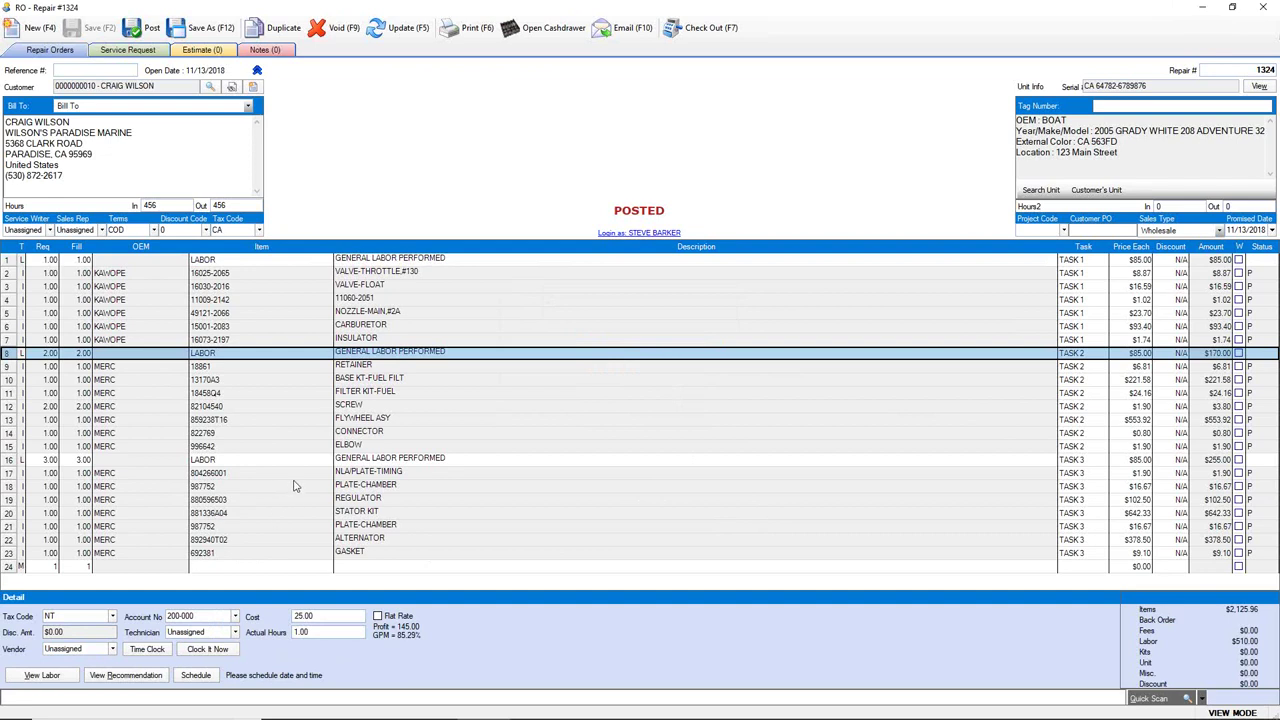
click(236, 640)
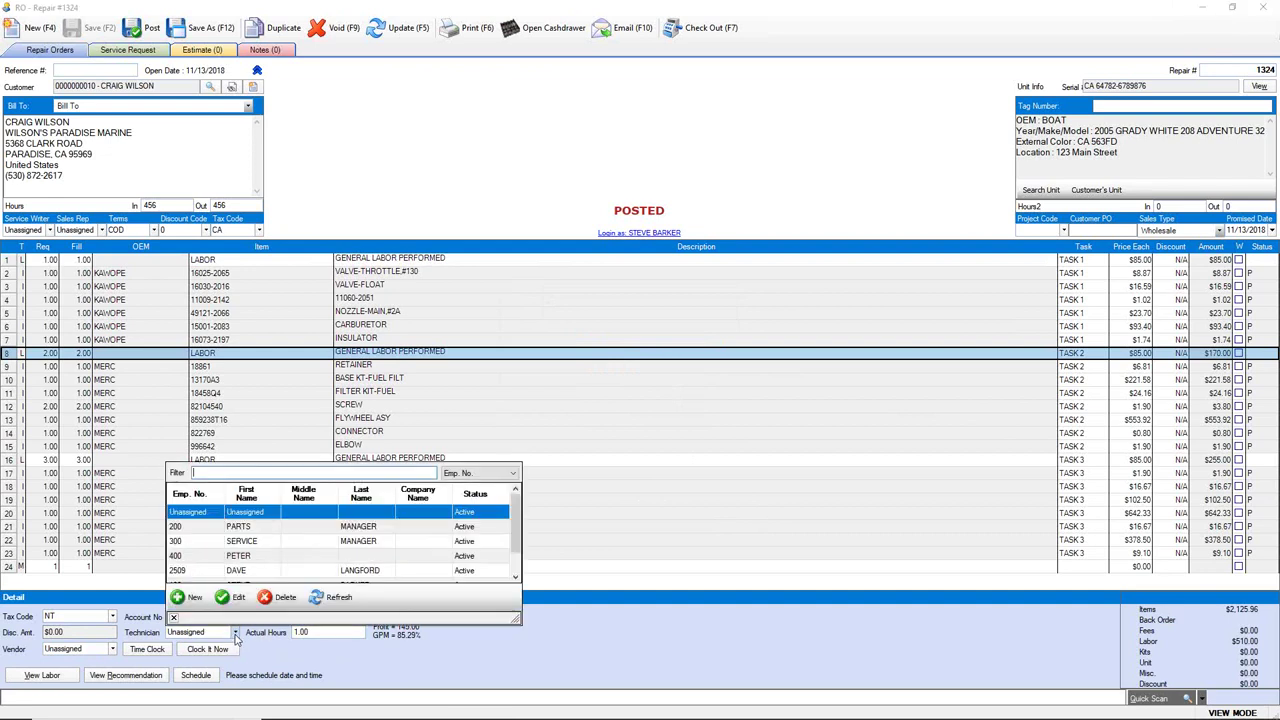
click(236, 572)
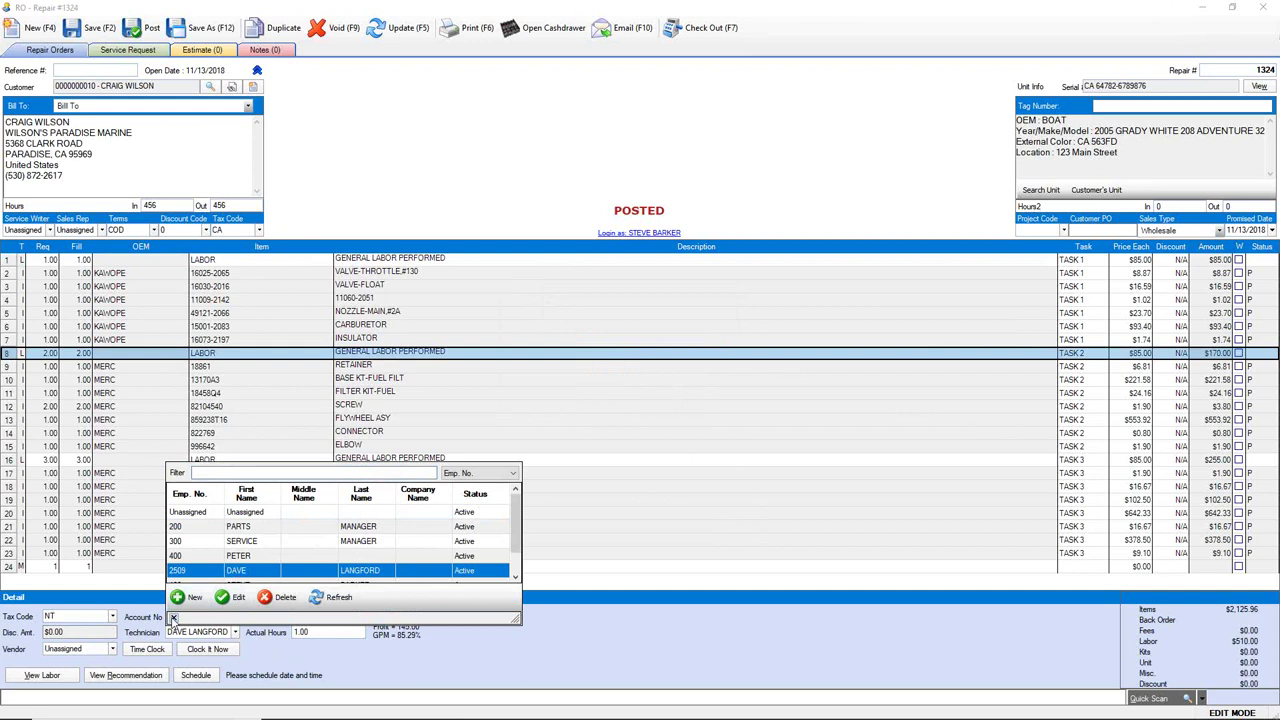
click(197, 677)
click(680, 412)
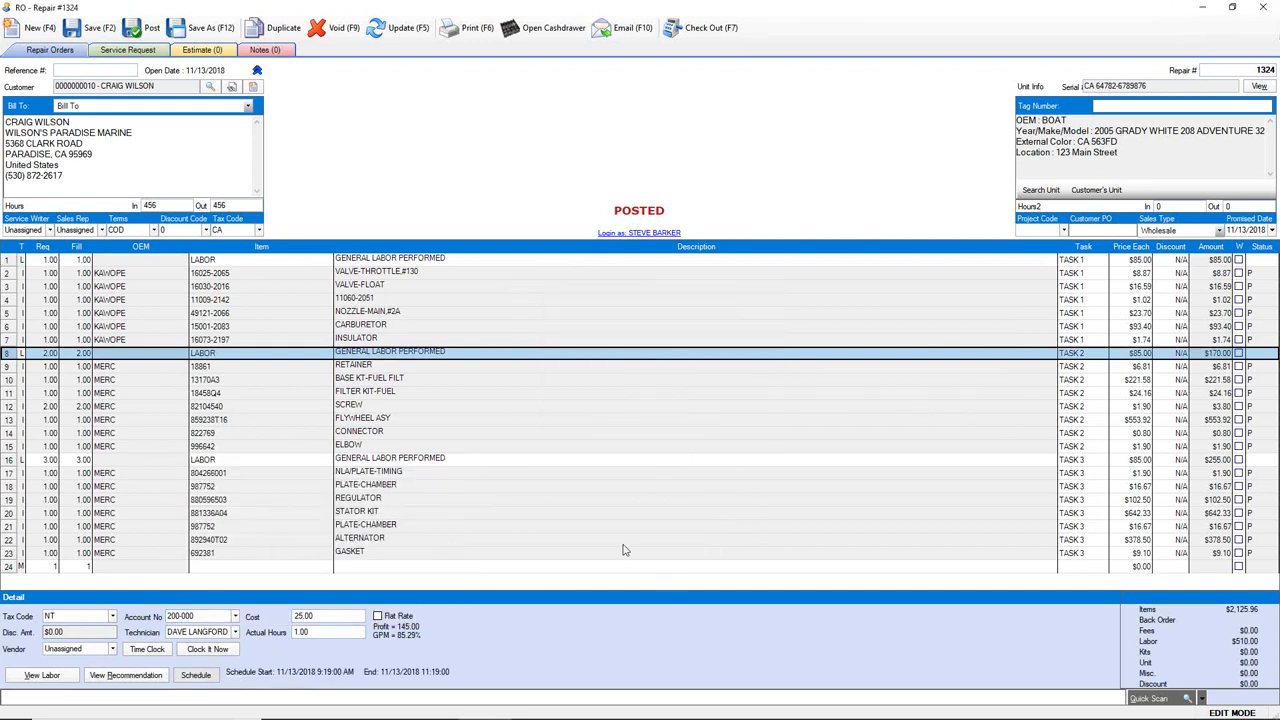
click(143, 27)
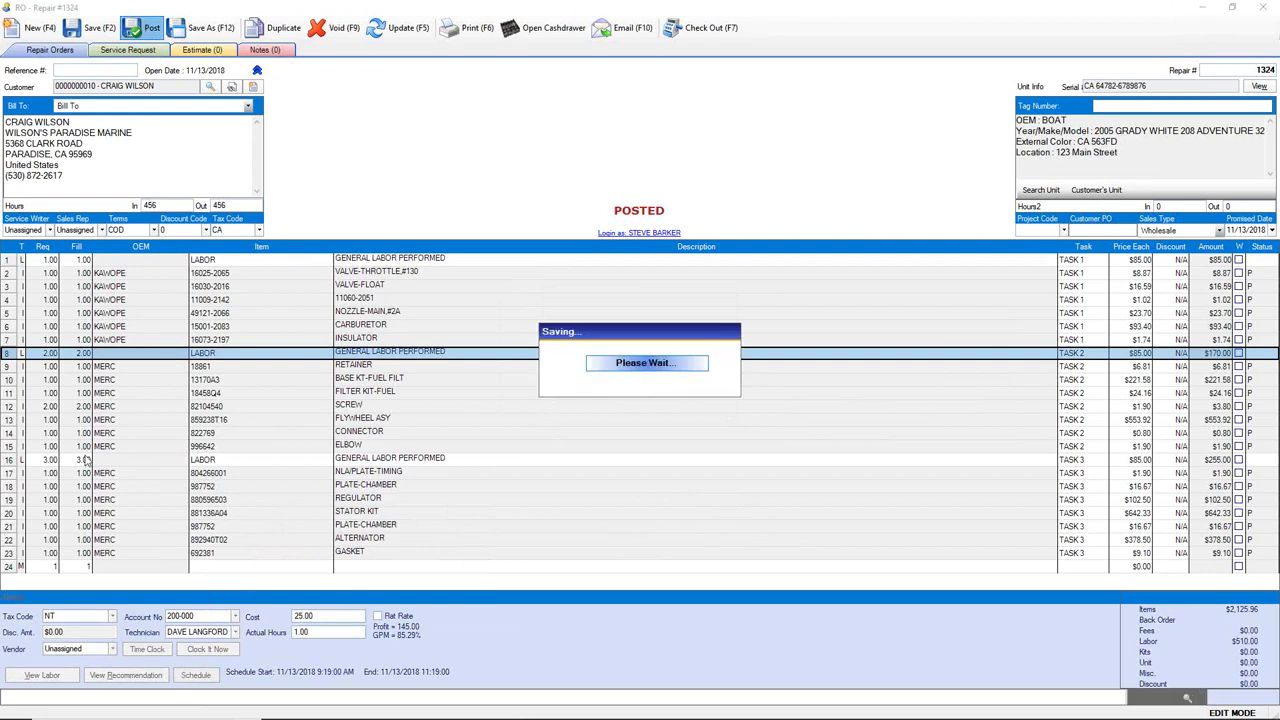
- Assign a technician to labor line 16, schedule it 9:19 AM–12:19 PM, and post
click(10, 461)
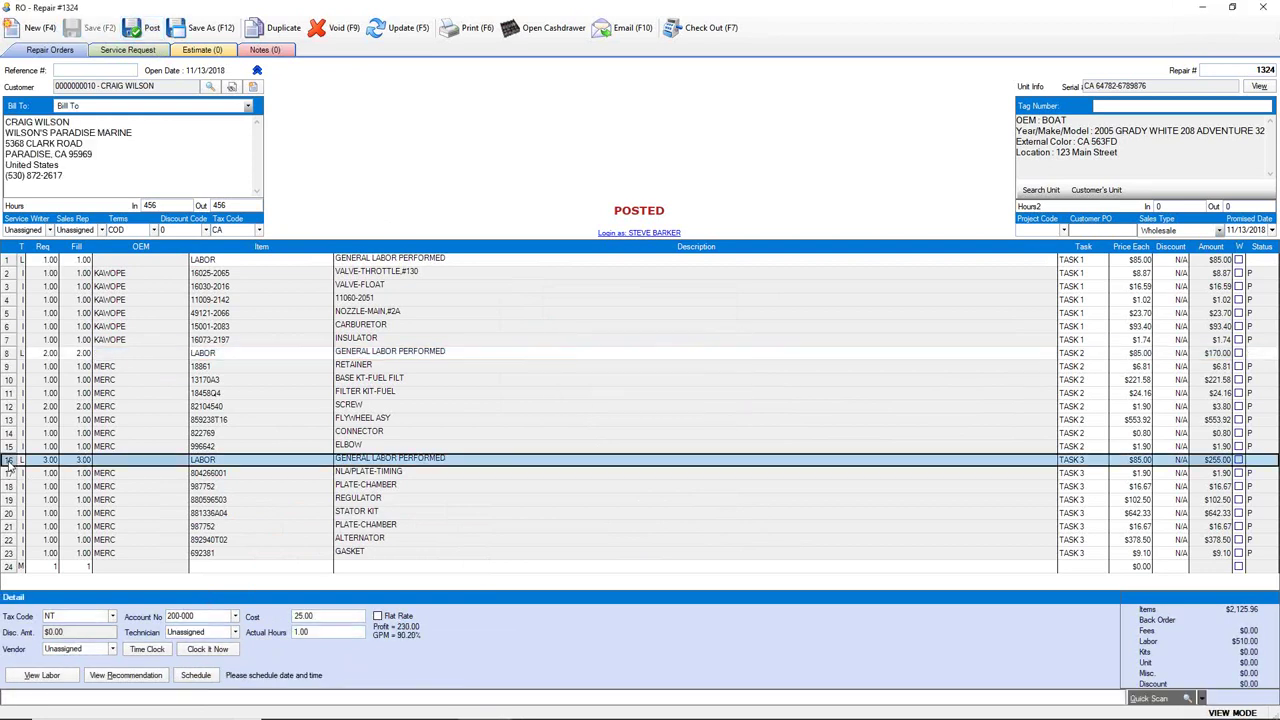
click(236, 632)
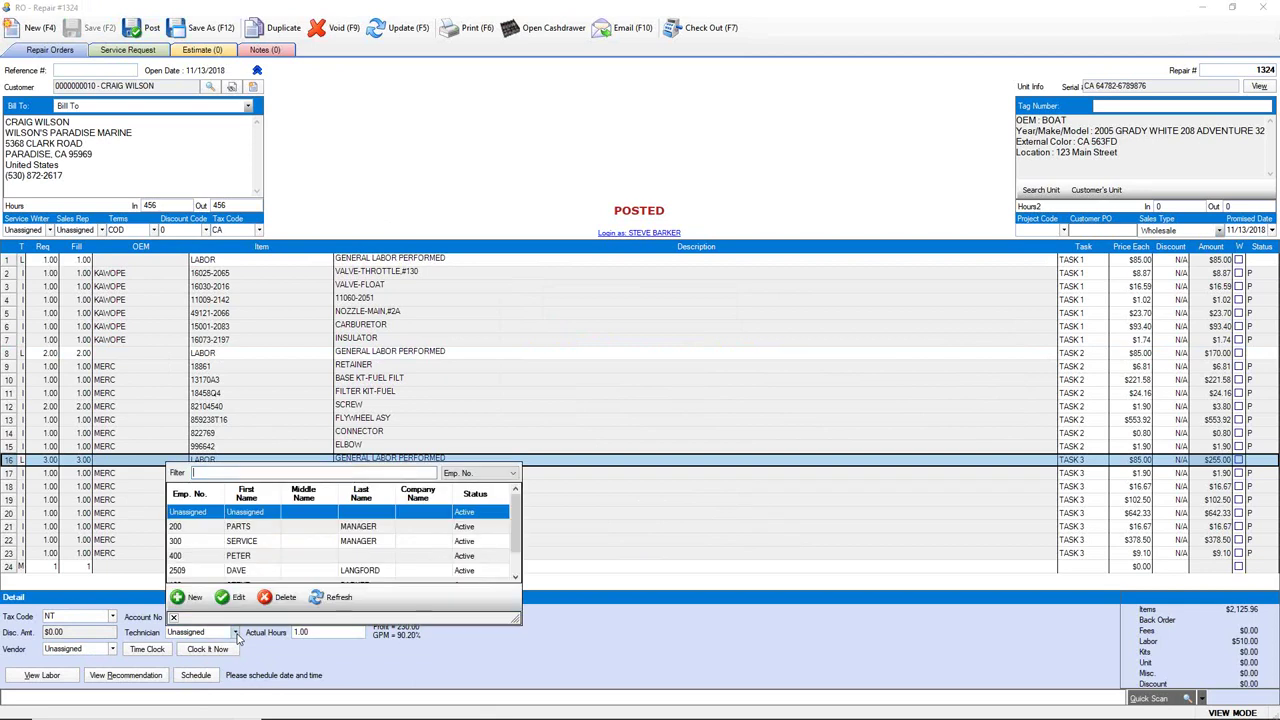
click(249, 557)
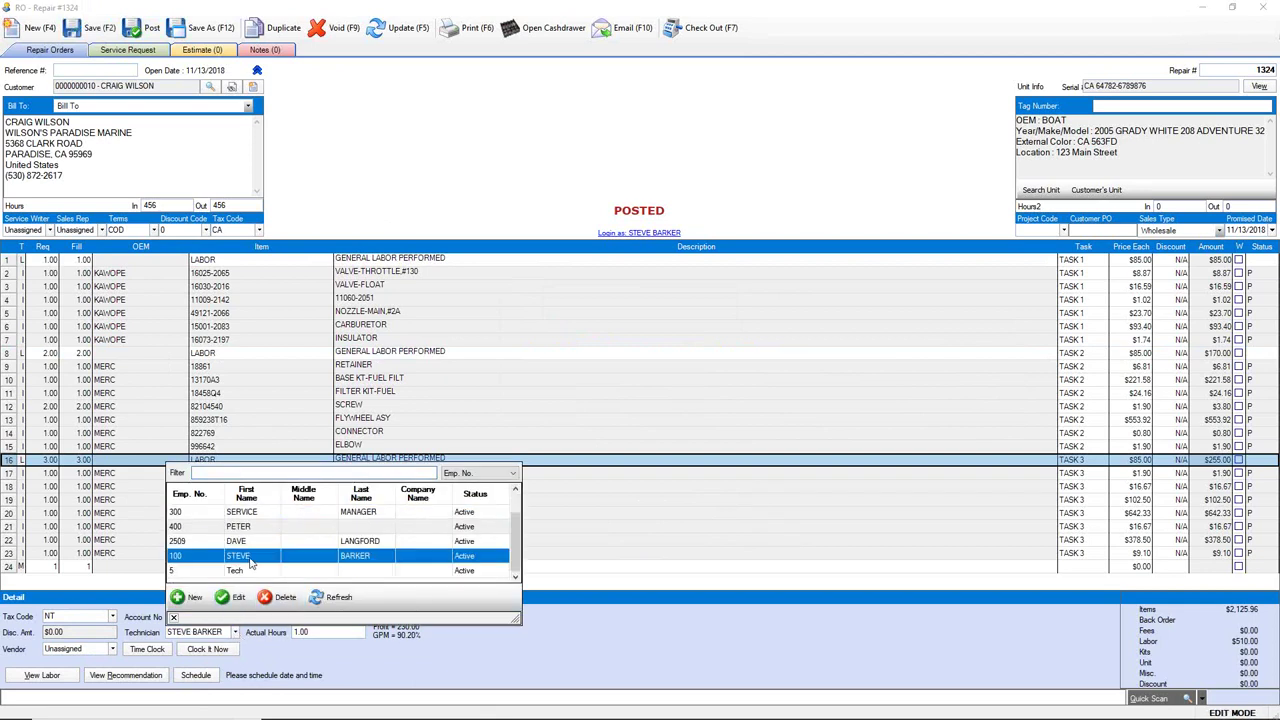
click(174, 620)
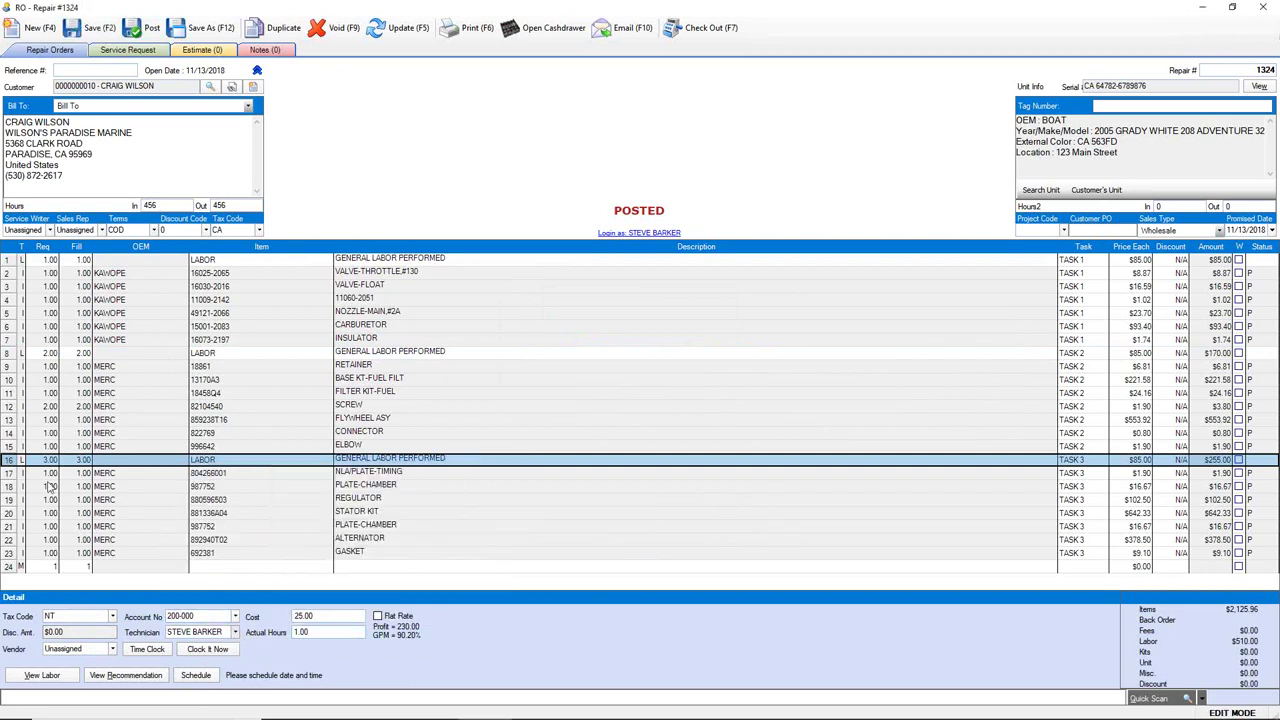
click(195, 676)
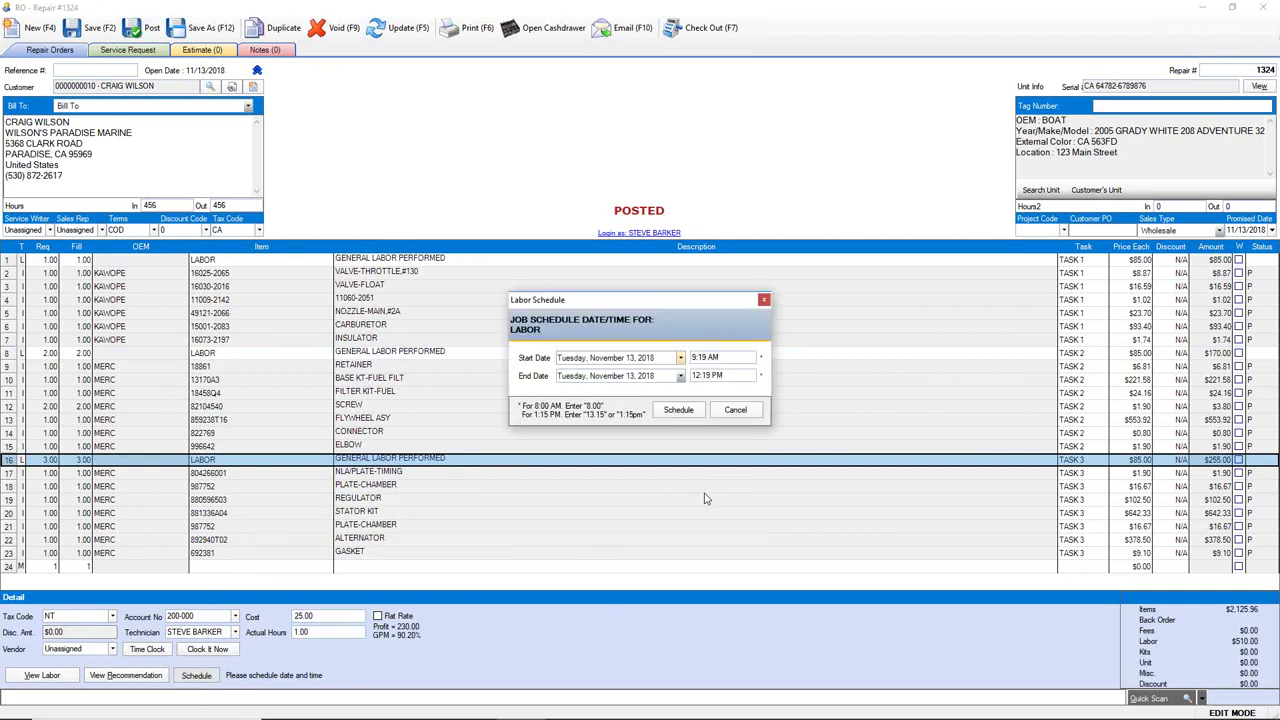
click(679, 415)
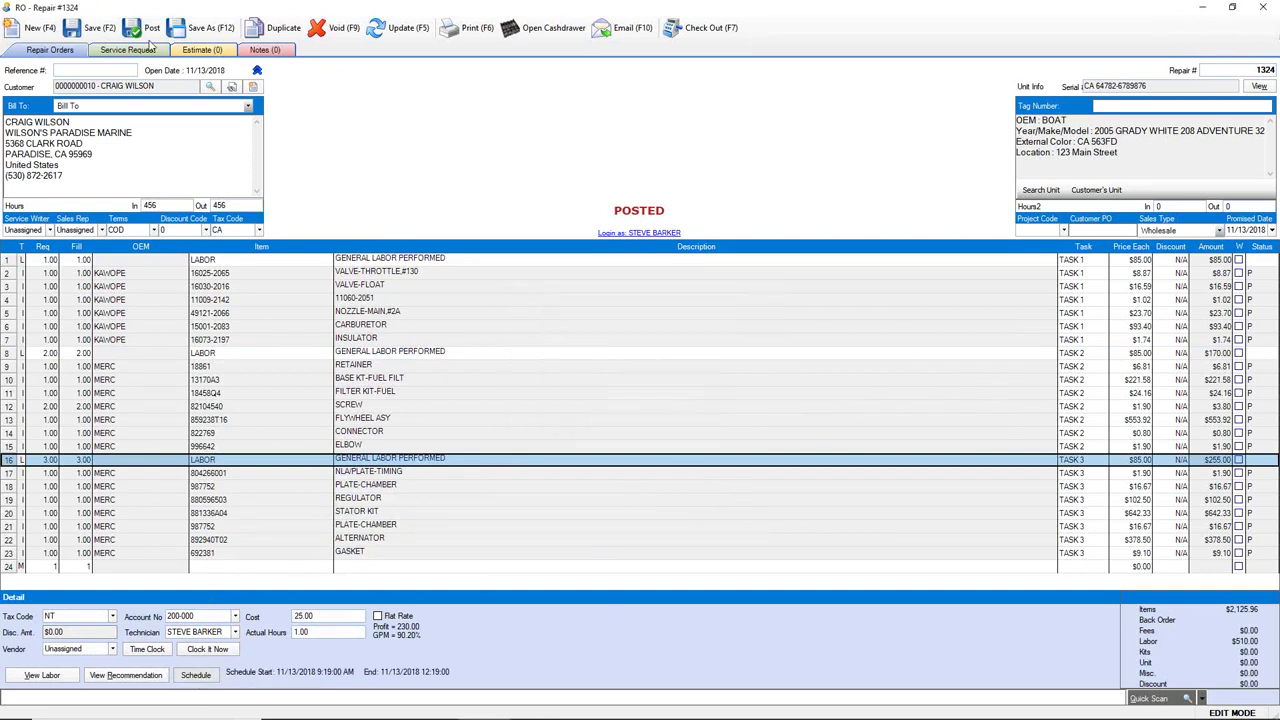
click(145, 30)
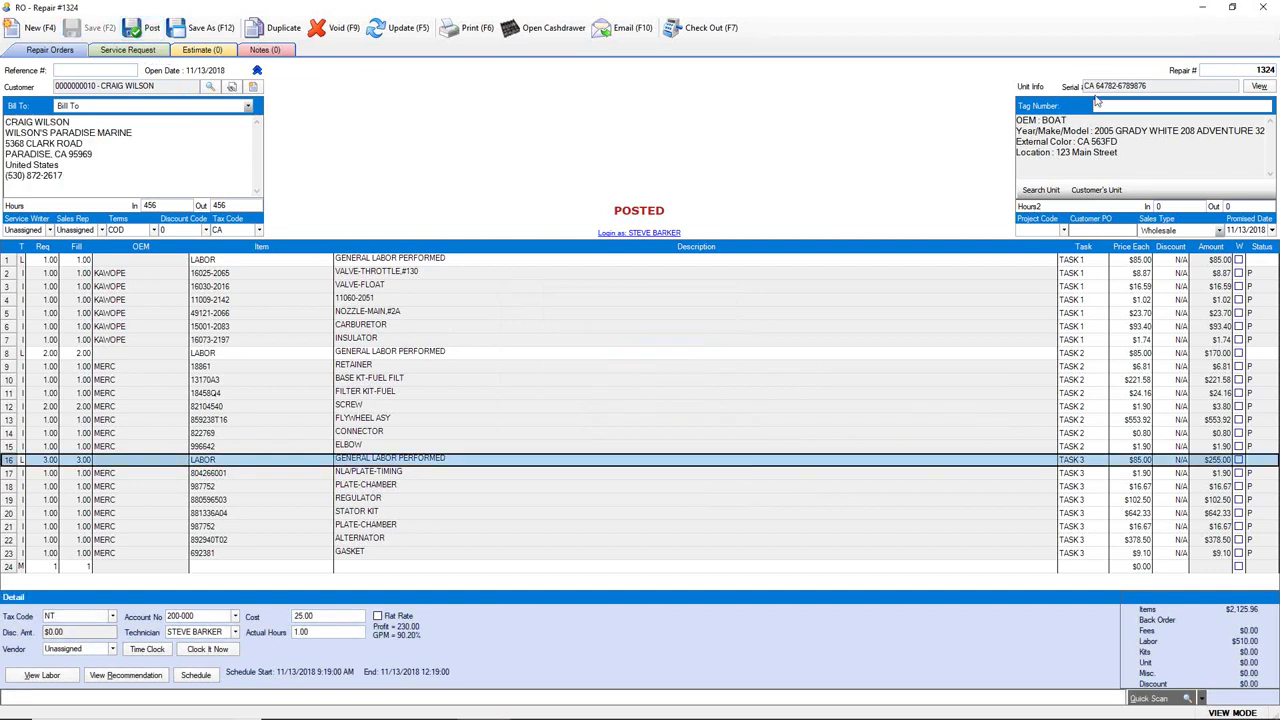
- Open the Technician Scheduler, review the yellow Tuesday appointment's details, then close the scheduler
click(1203, 9)
click(116, 41)
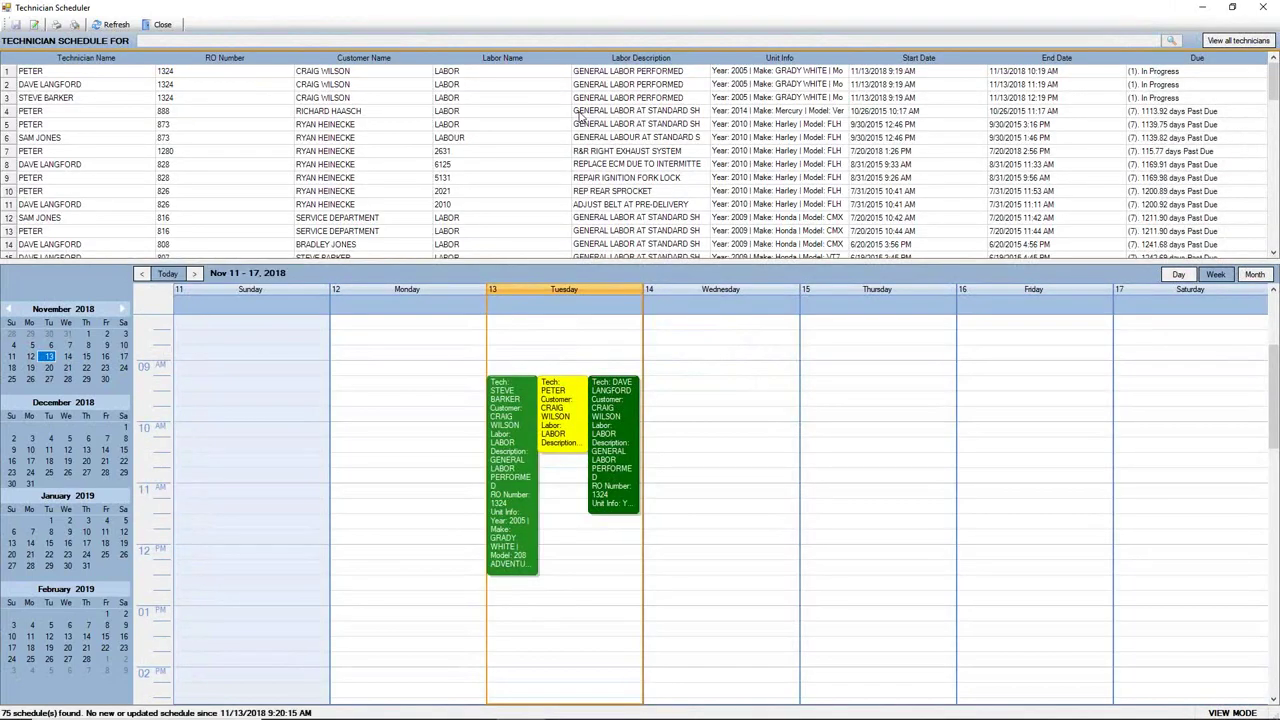
drag(541, 260, 534, 191)
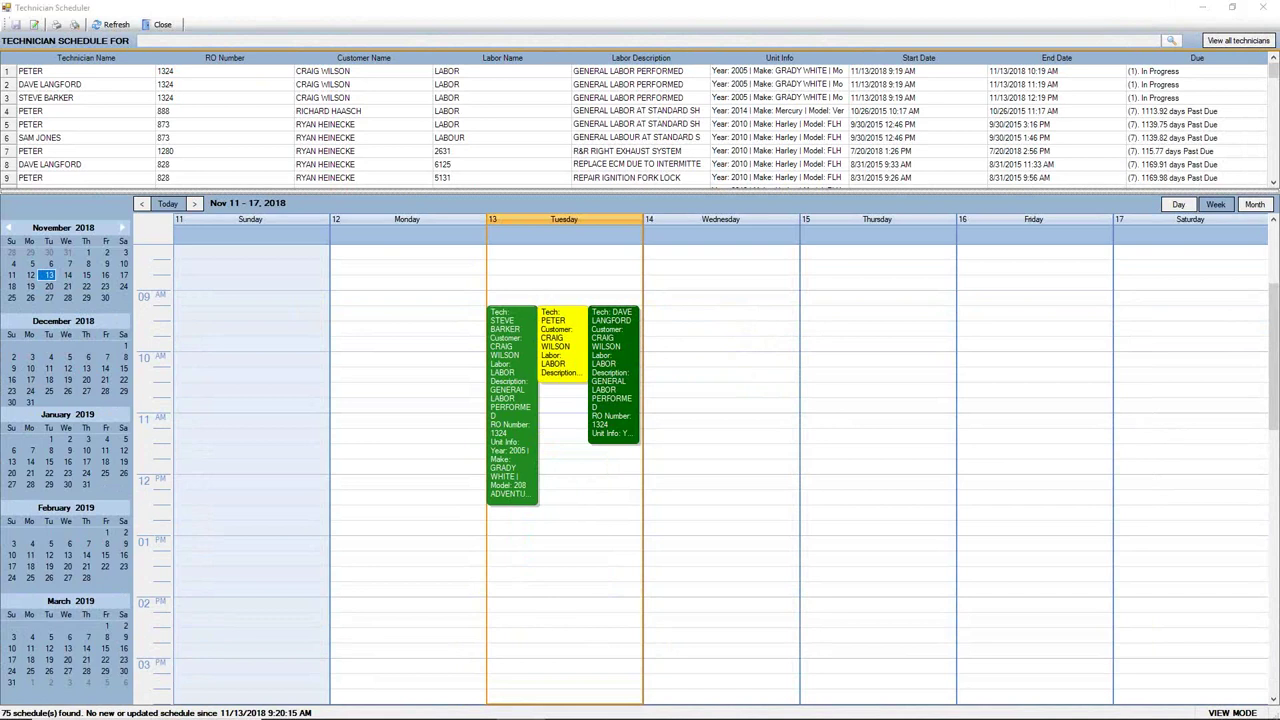
click(558, 344)
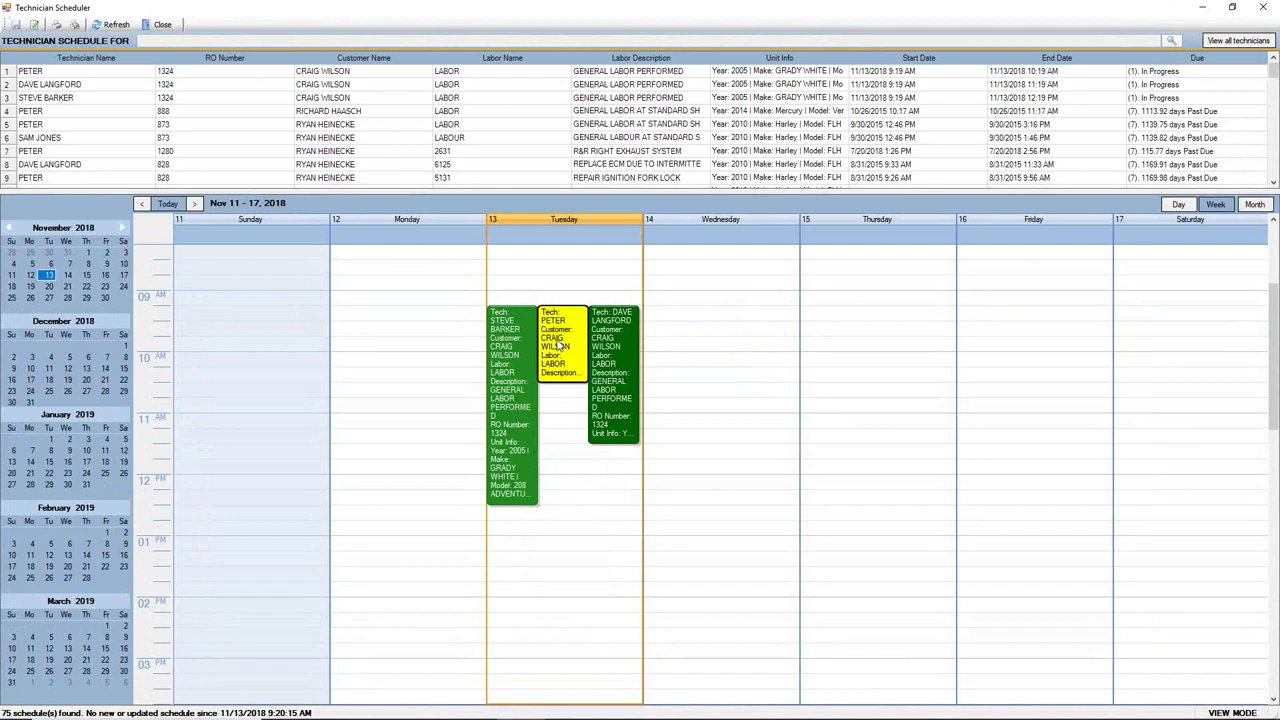
double_click(558, 344)
click(765, 299)
click(1265, 8)
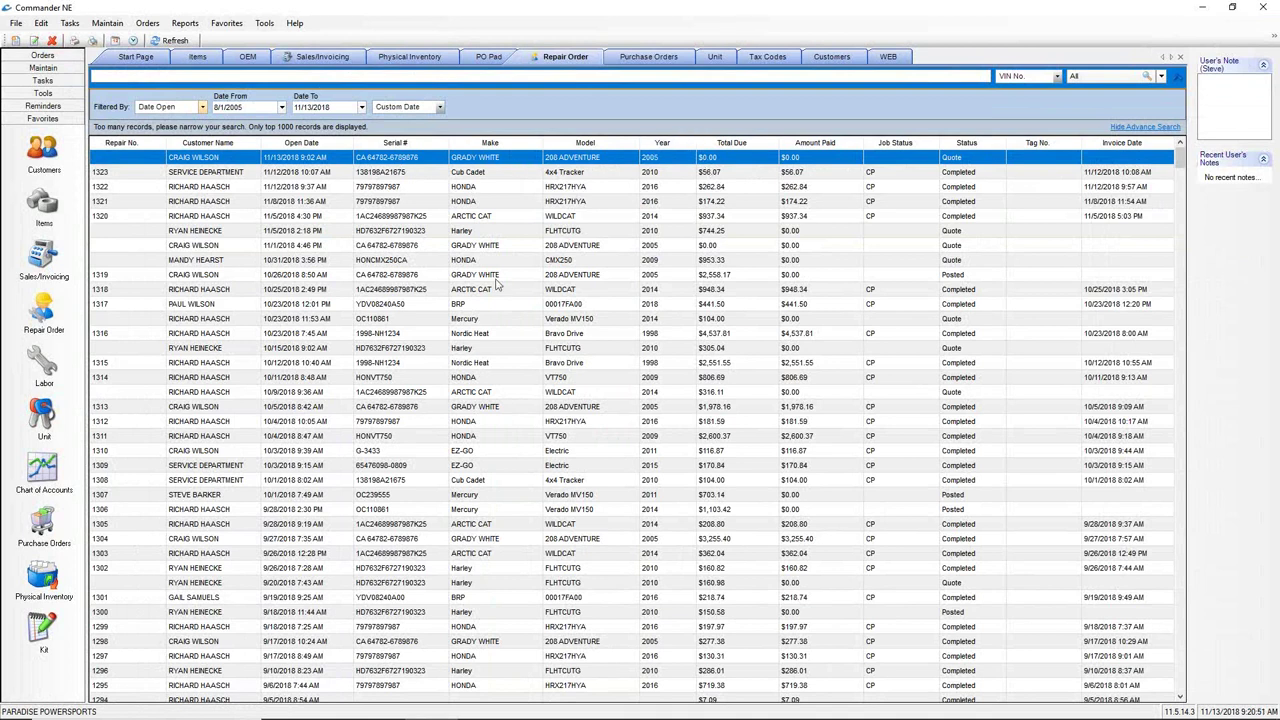
- Open repair order 1324 from the Repair Order list
double_click(425, 163)
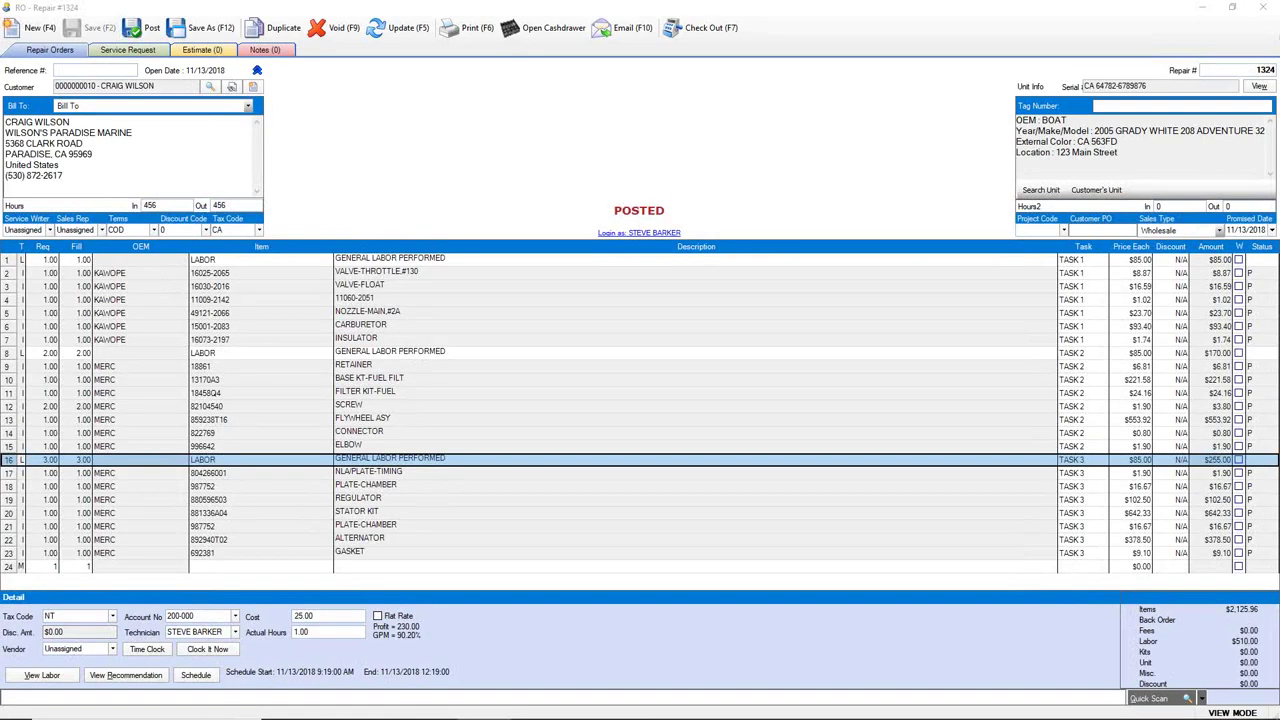
drag(264, 648, 320, 646)
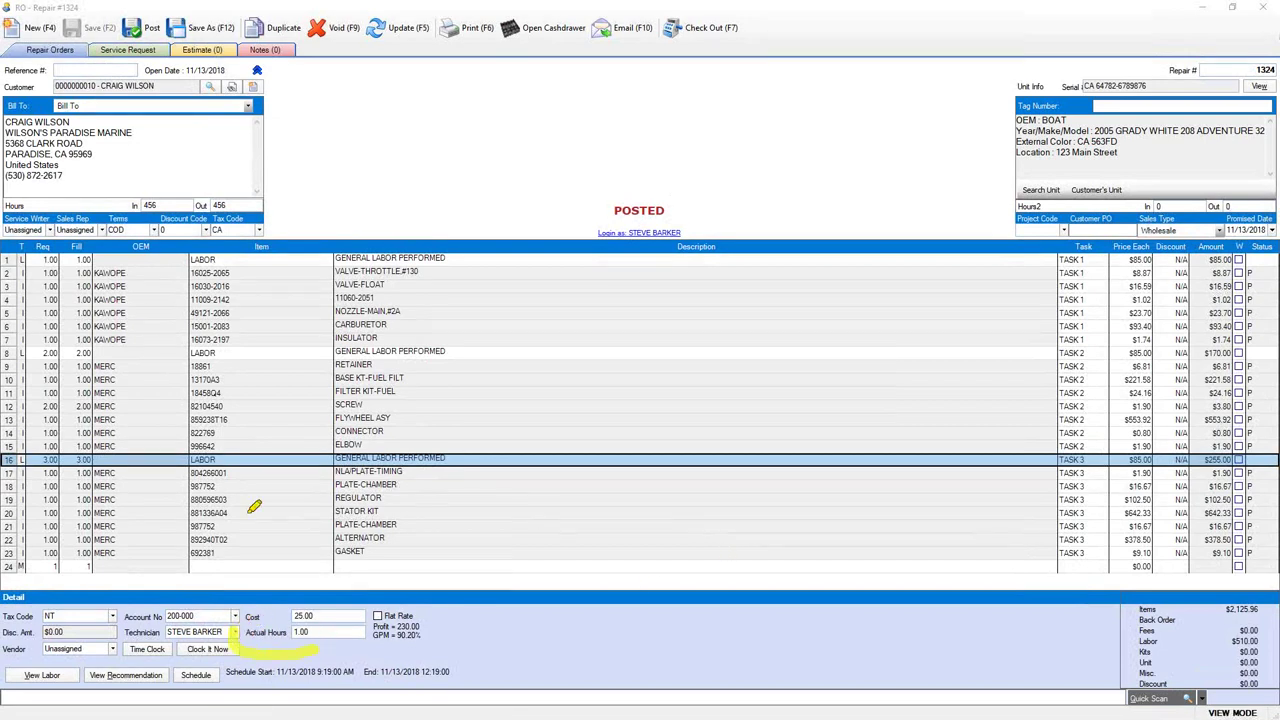
drag(36, 462, 92, 470)
key(Escape)
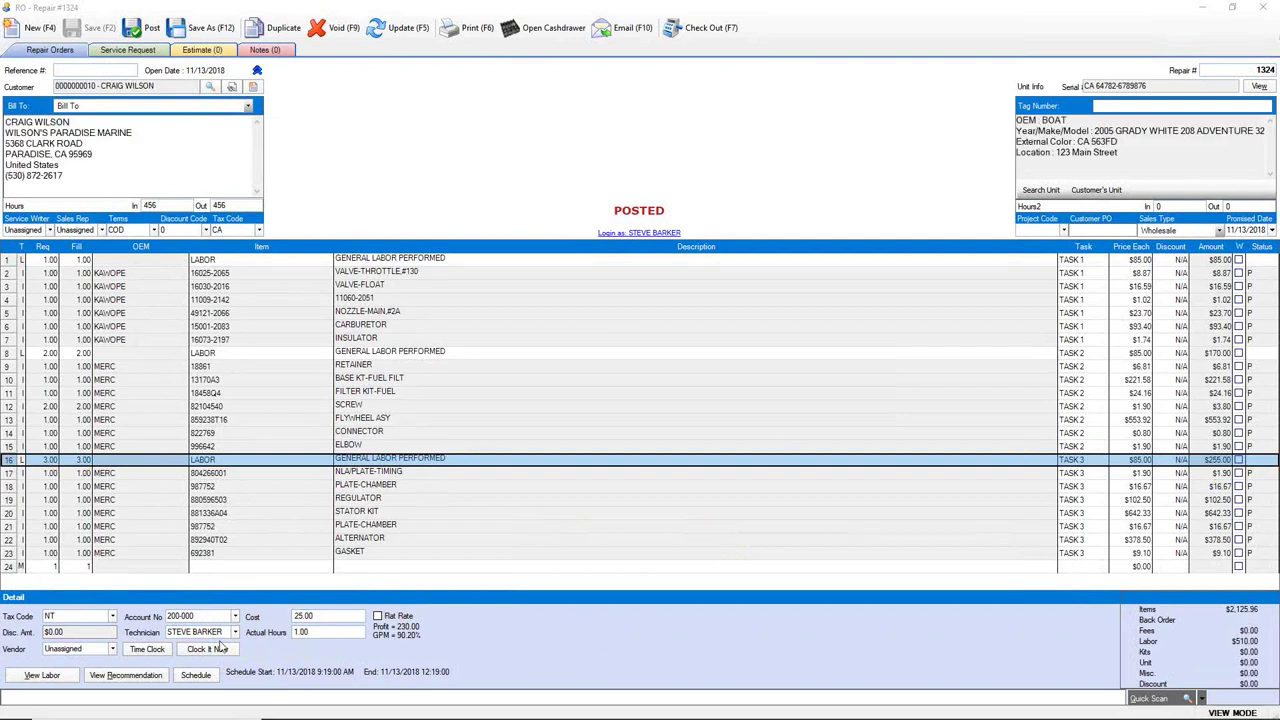
- Clock the labor line's technician in and out at 9:21 AM in the Time Clock
click(155, 655)
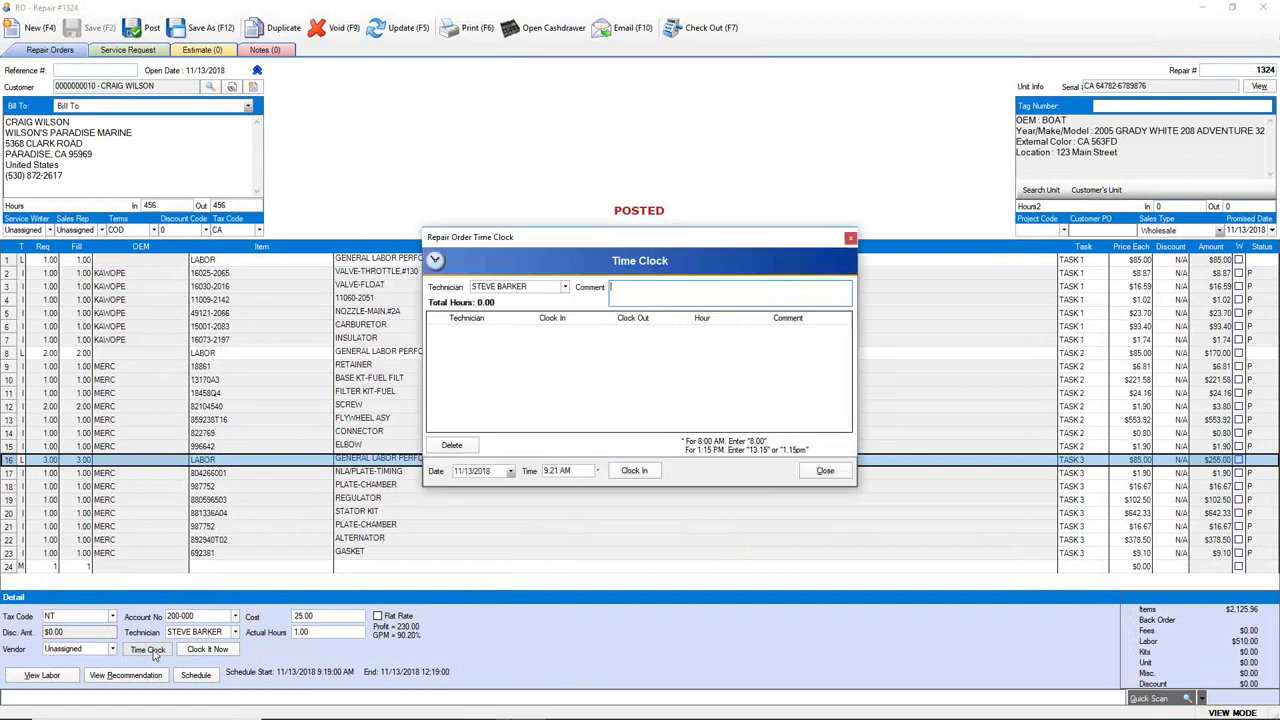
click(634, 471)
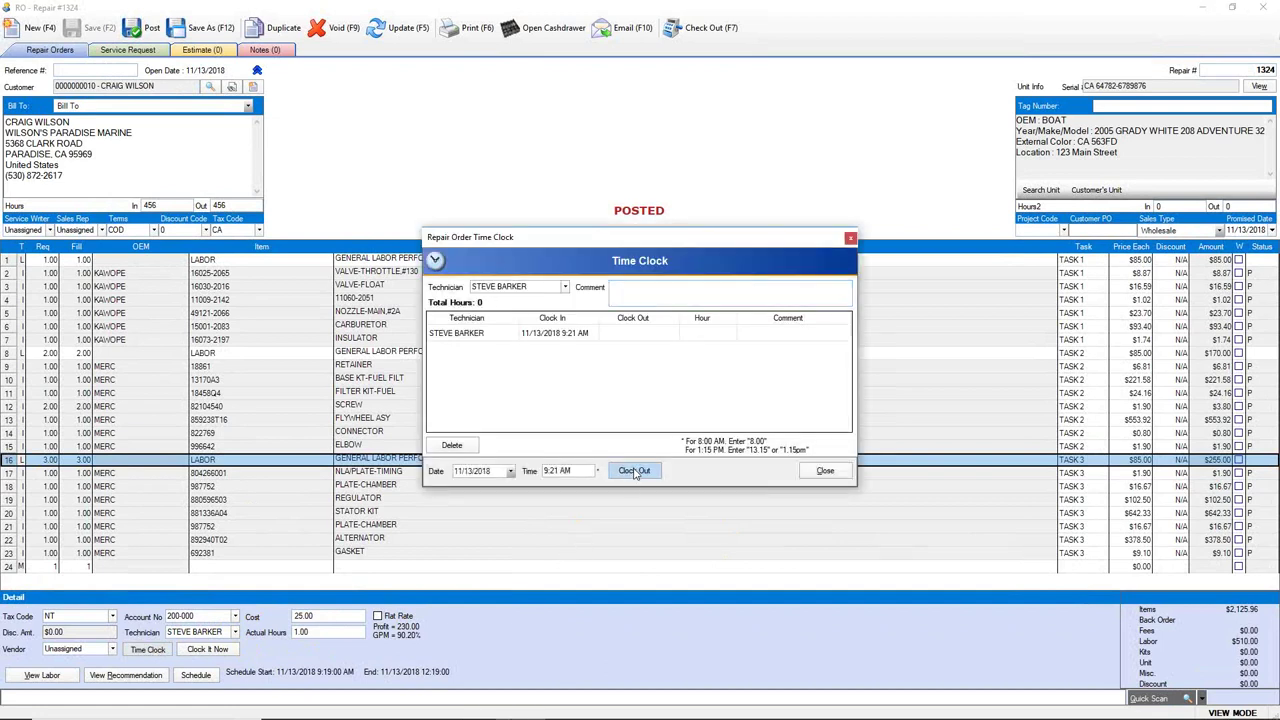
click(556, 336)
click(640, 473)
click(646, 474)
click(652, 472)
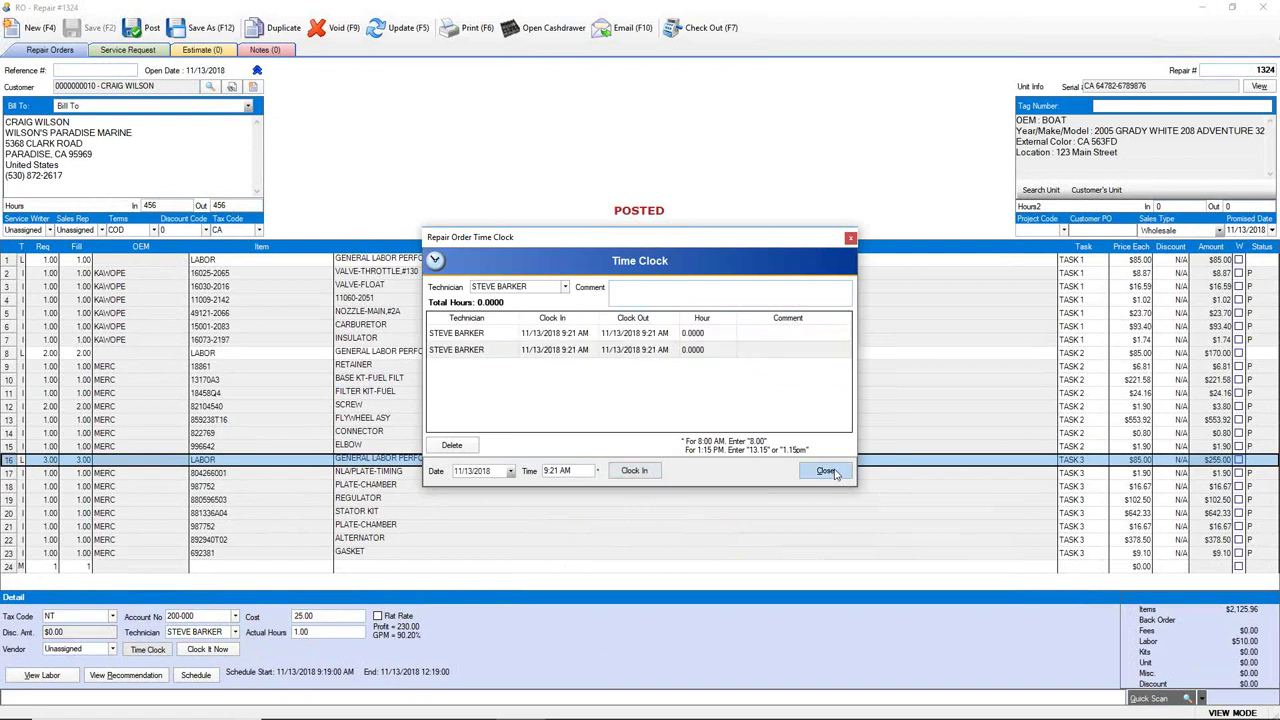
click(826, 471)
click(314, 632)
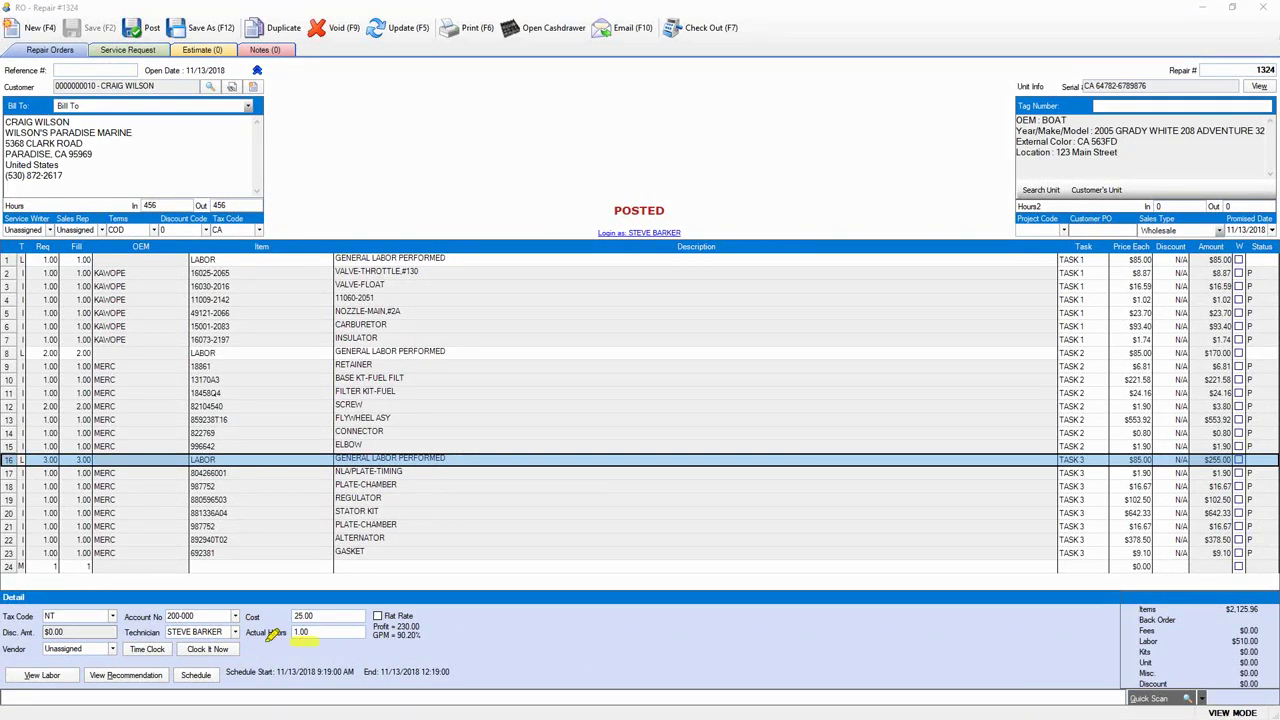
- Replace the labor line's 1.00 actual hours with 4 and save repair order 1324
mouse_move(318, 640)
mouse_down()
mouse_move(136, 518)
mouse_move(92, 462)
mouse_up()
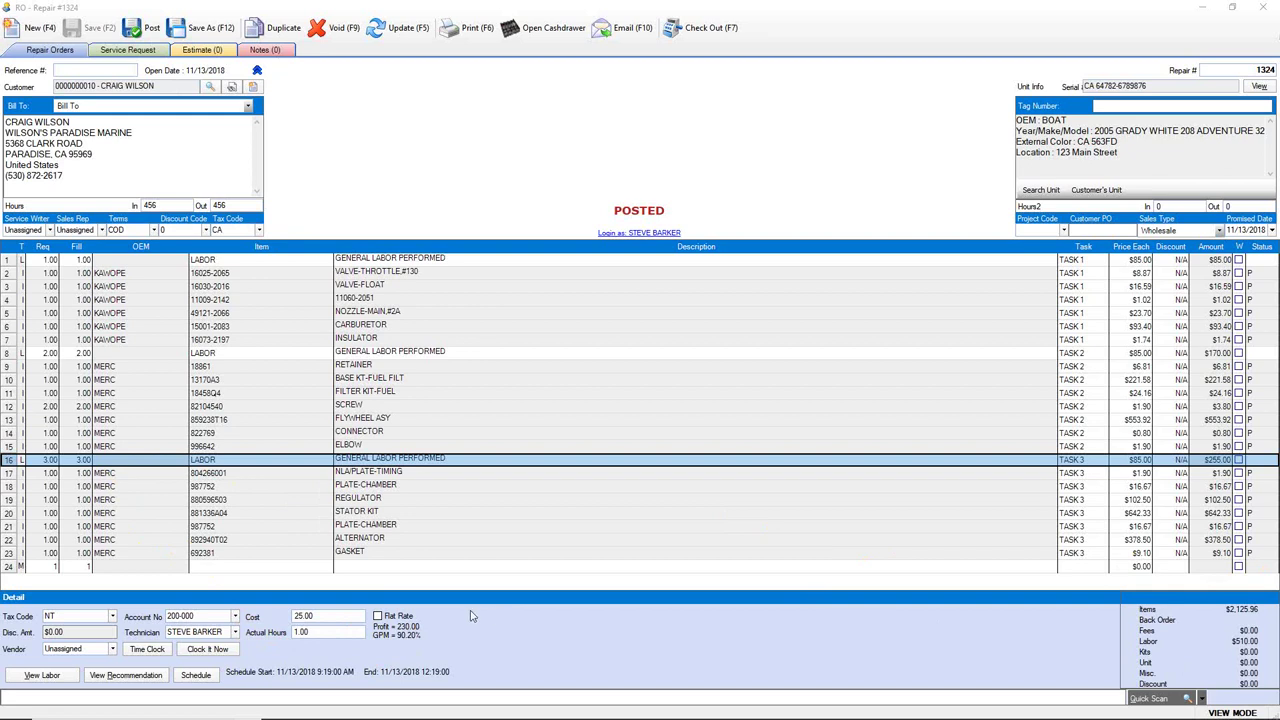
click(300, 632)
text(4)
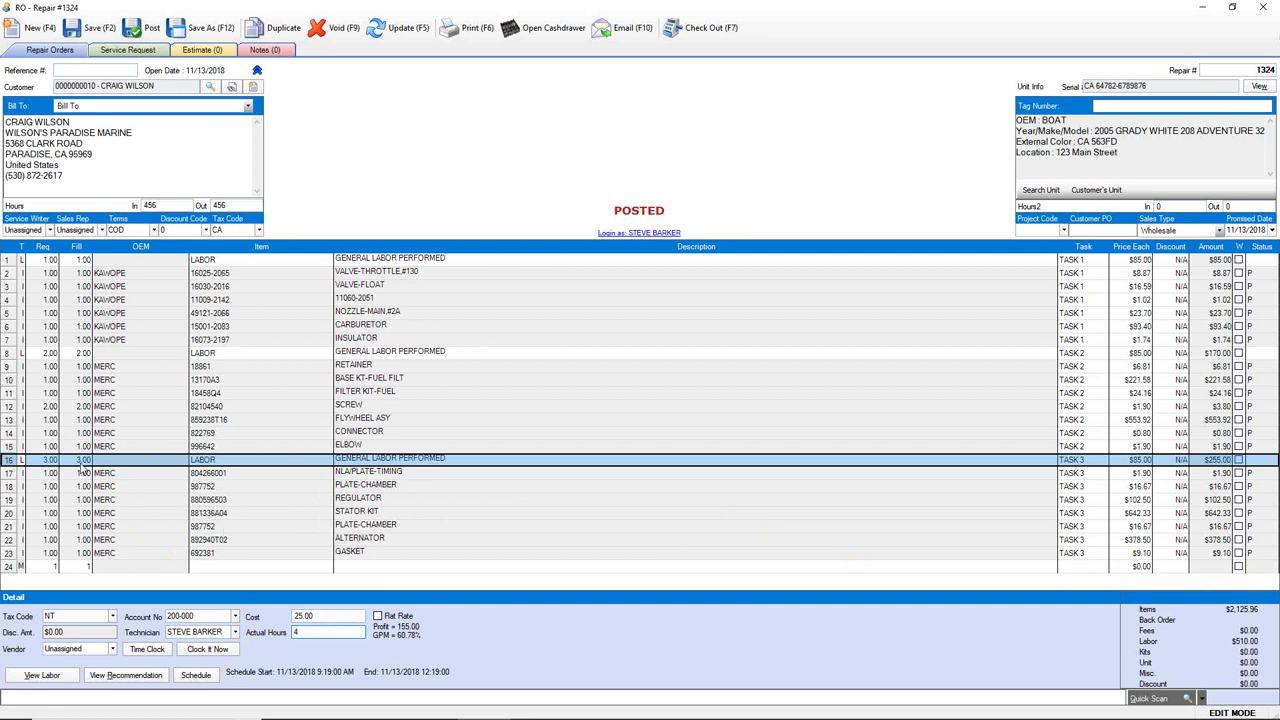
click(88, 32)
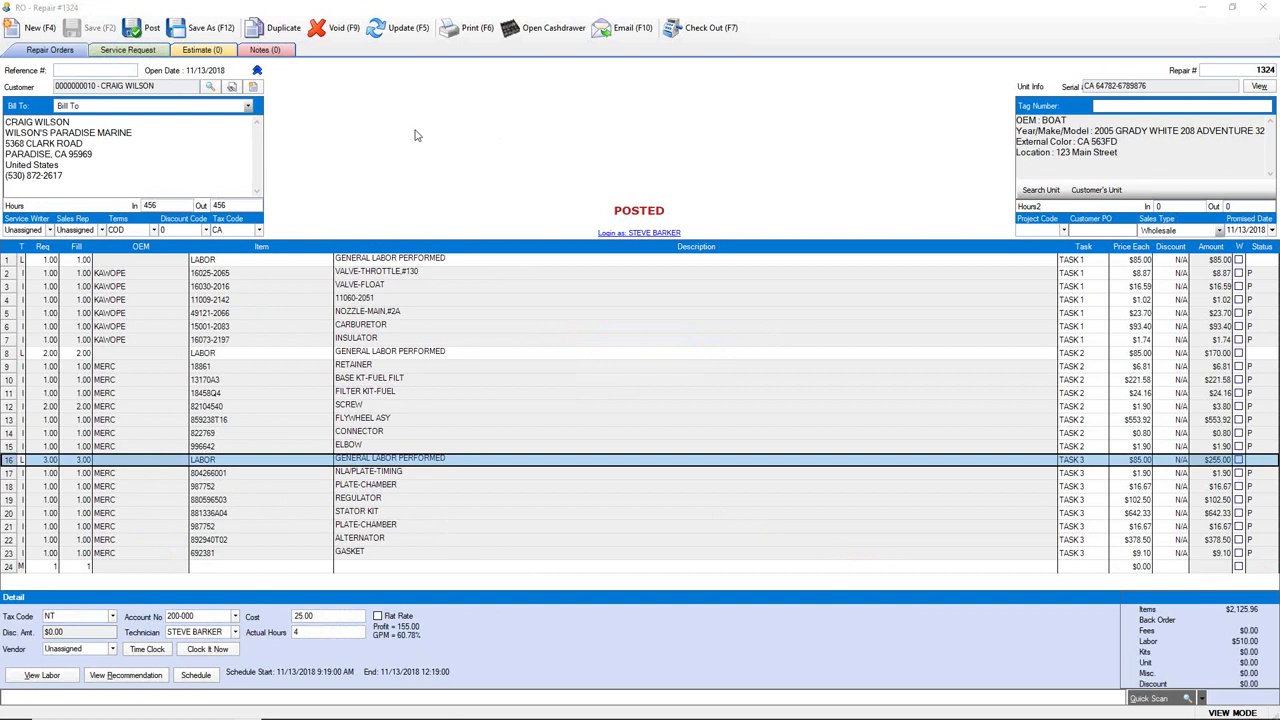
- Check out repair order 1324 and pay the full $2,805.18 by credit card
click(695, 40)
click(695, 35)
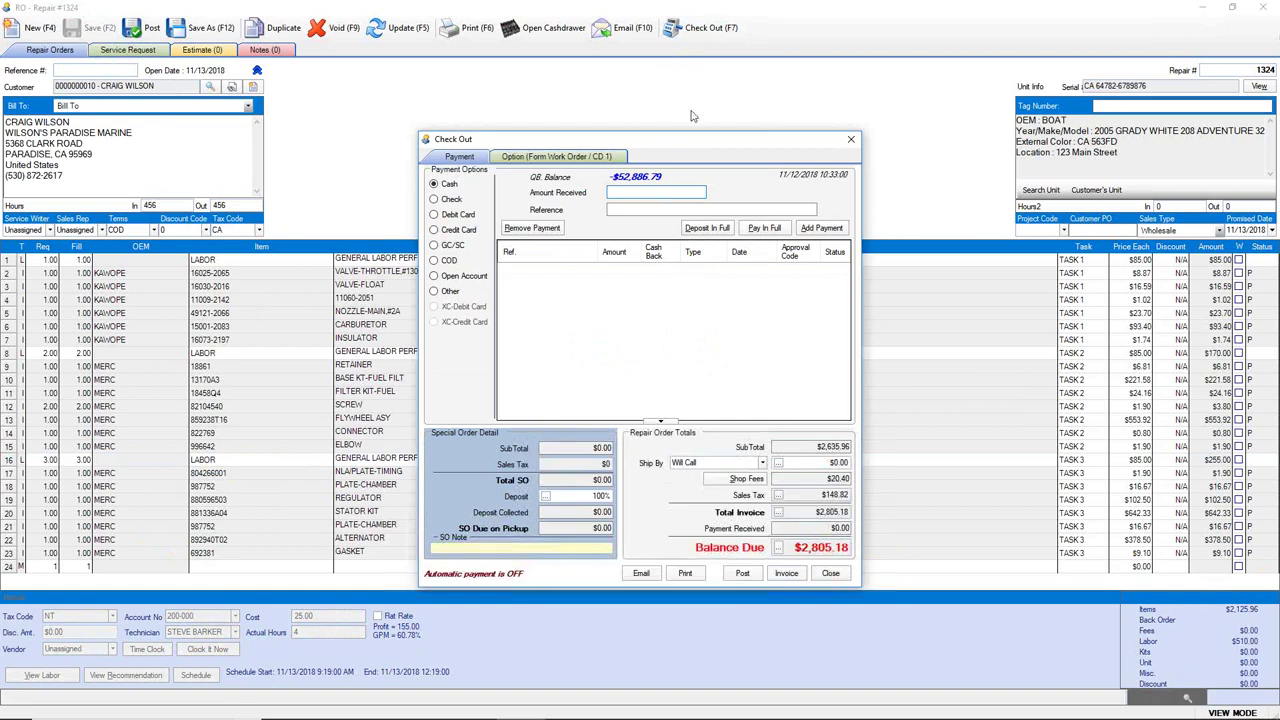
drag(660, 141, 630, 52)
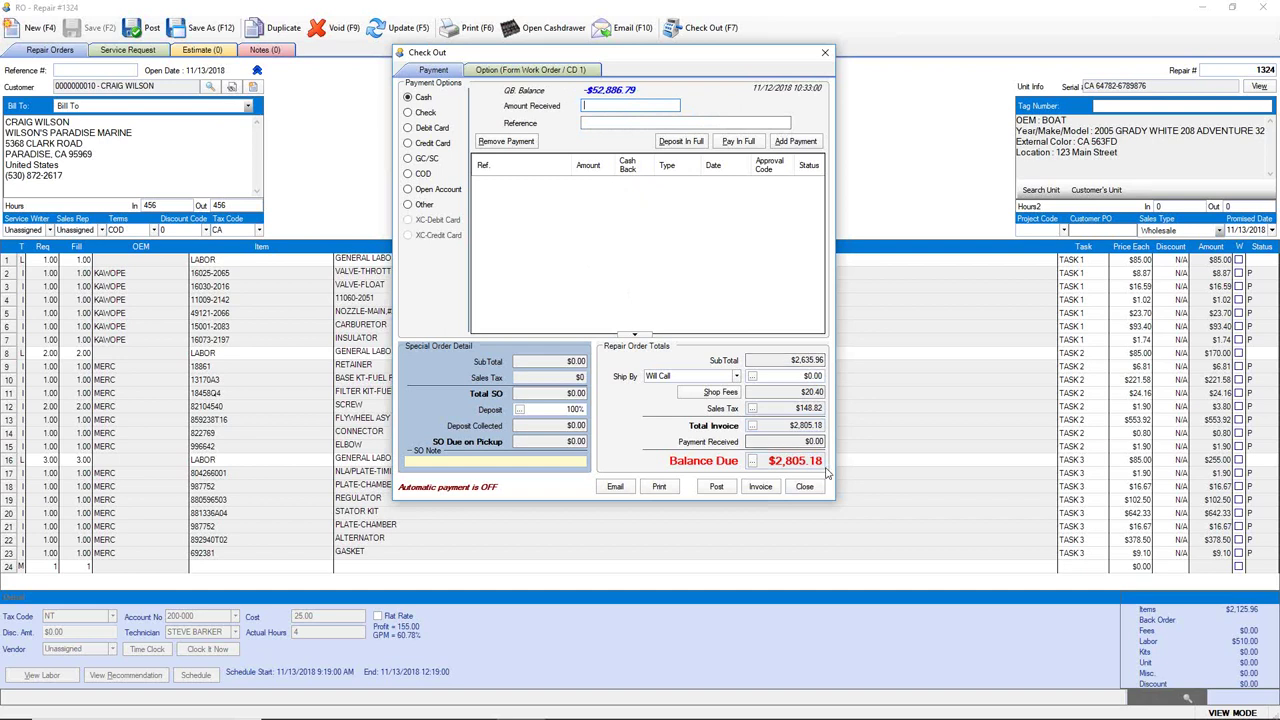
click(434, 143)
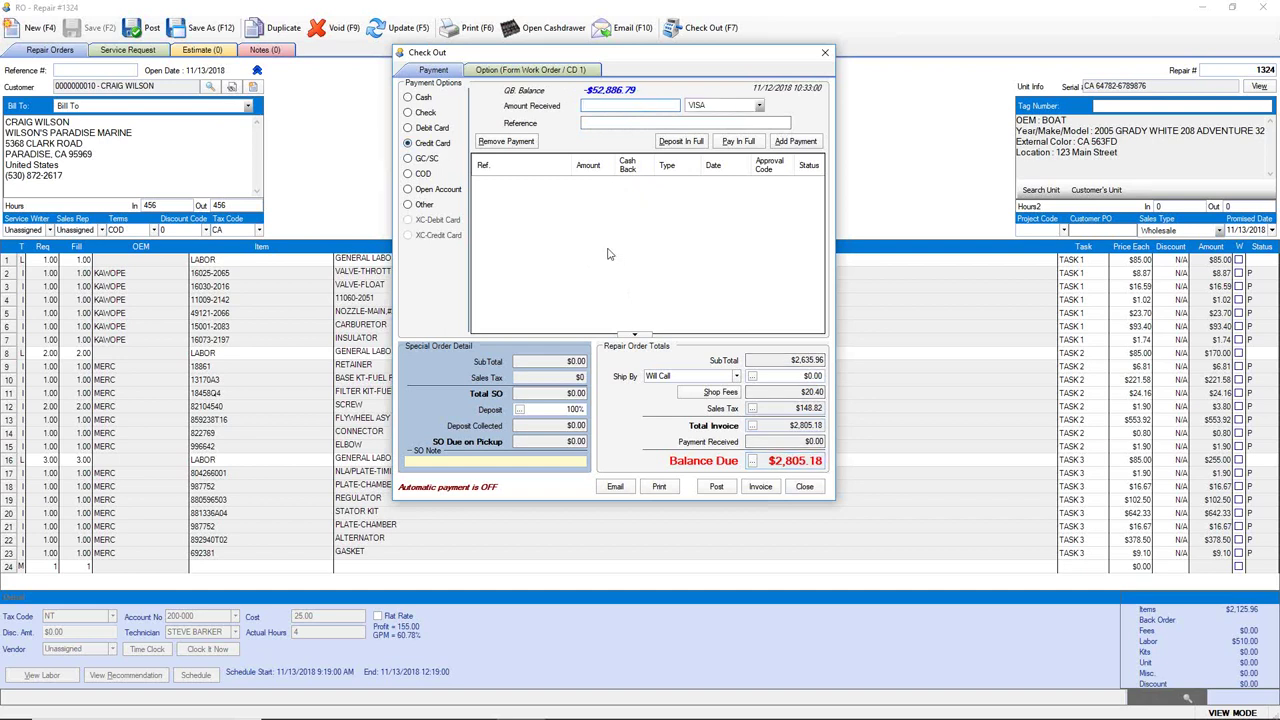
click(432, 190)
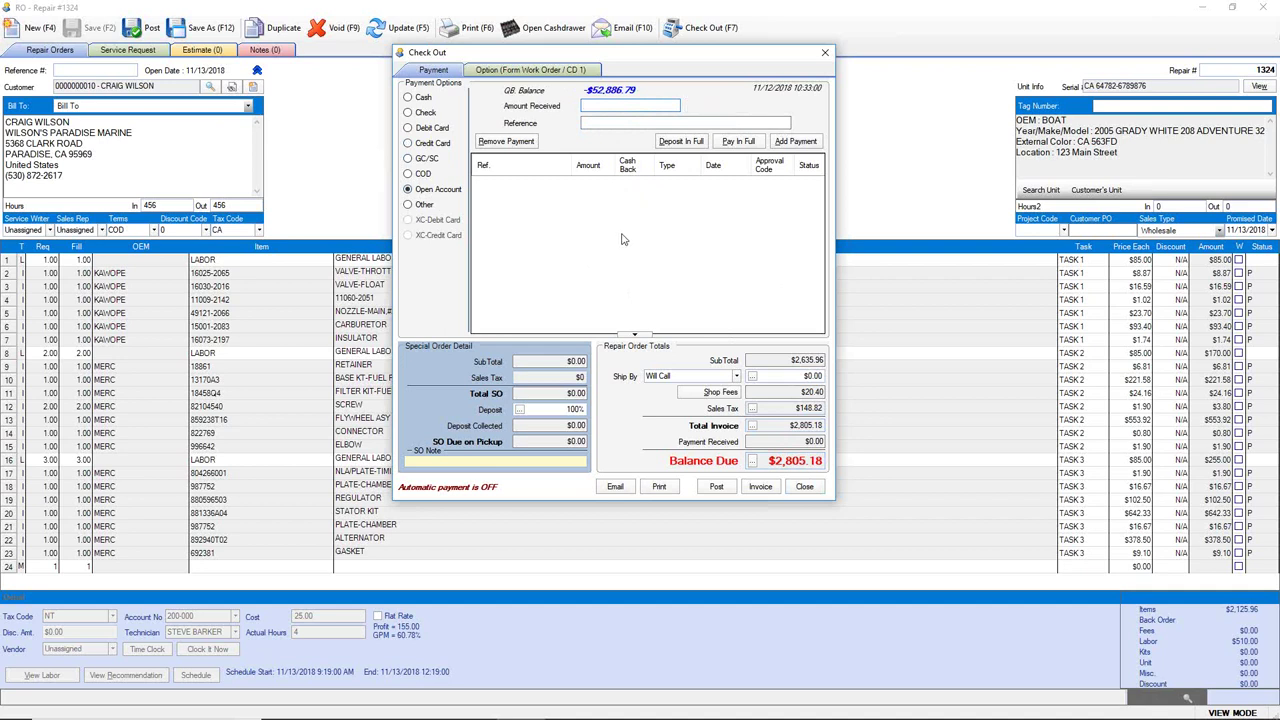
click(440, 144)
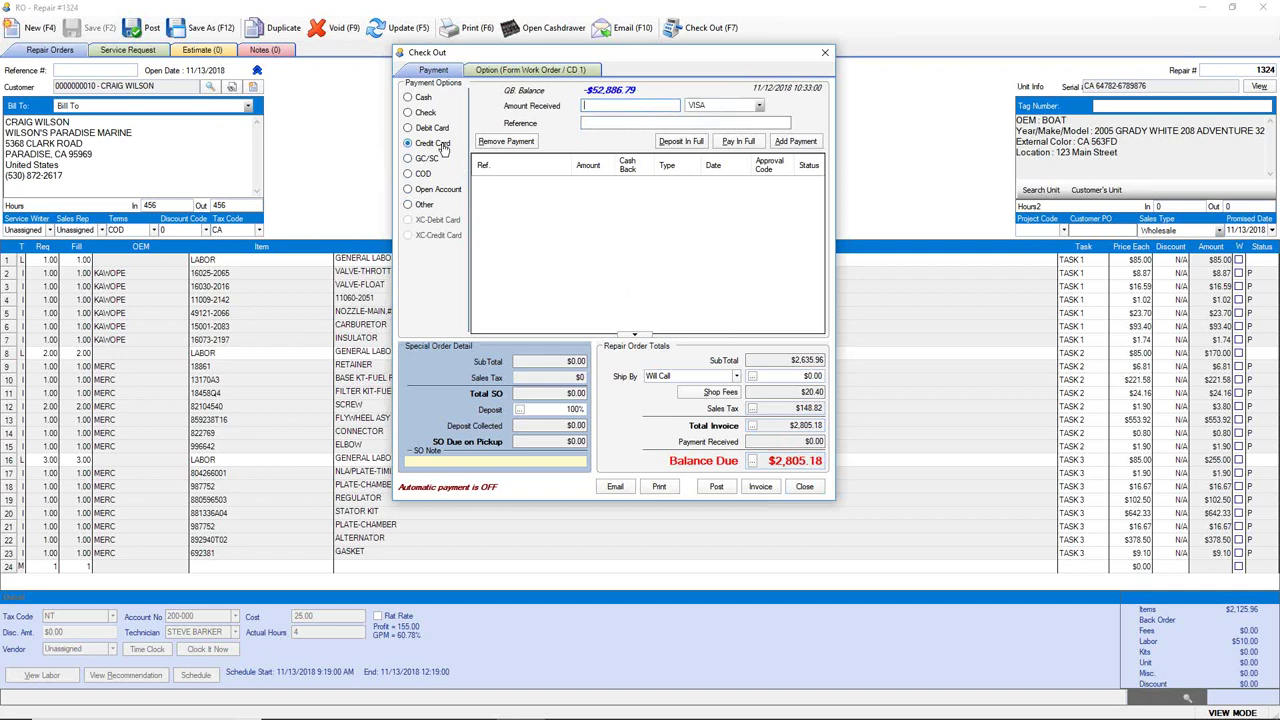
click(738, 142)
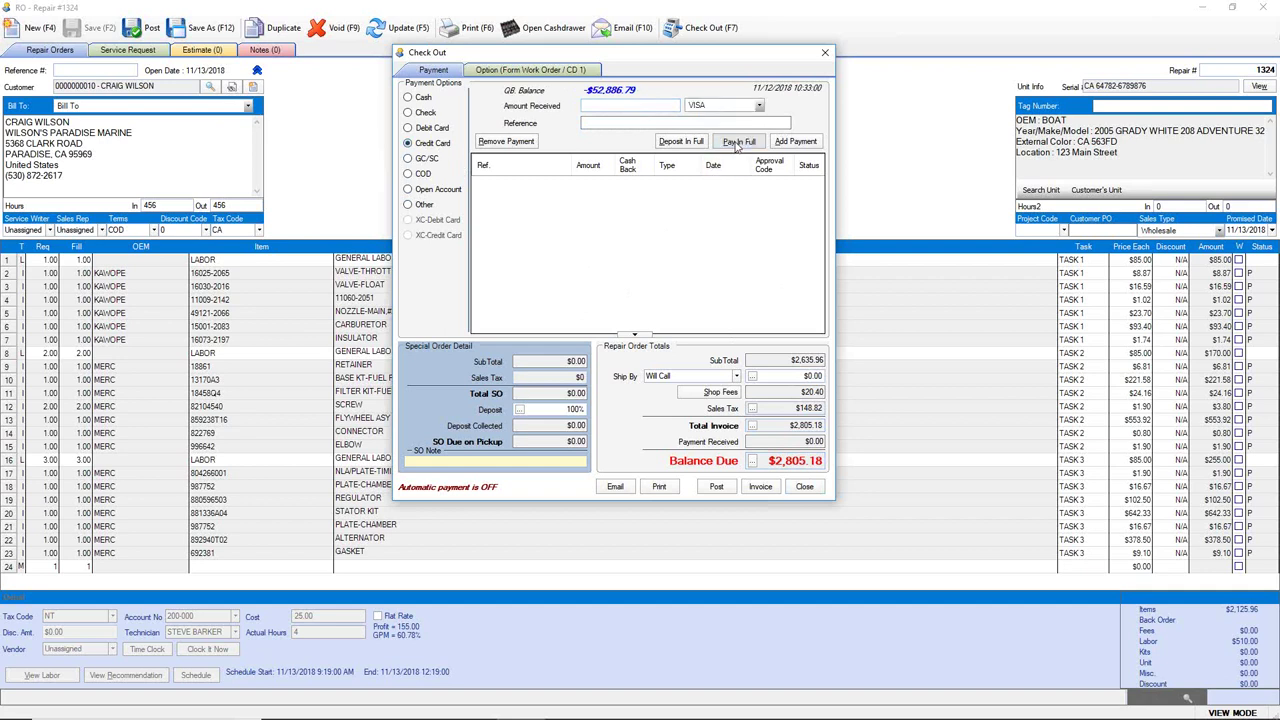
- Generate the invoice, then close its preview and cancel the print job
click(760, 487)
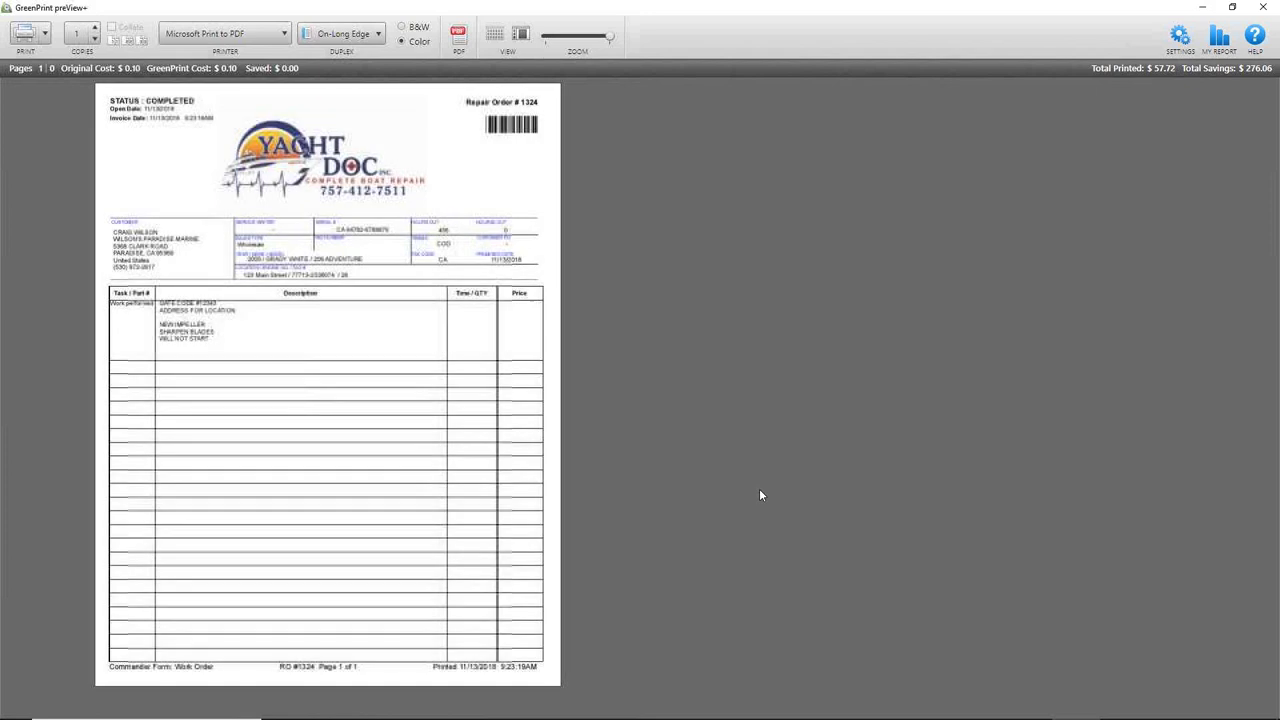
click(1262, 7)
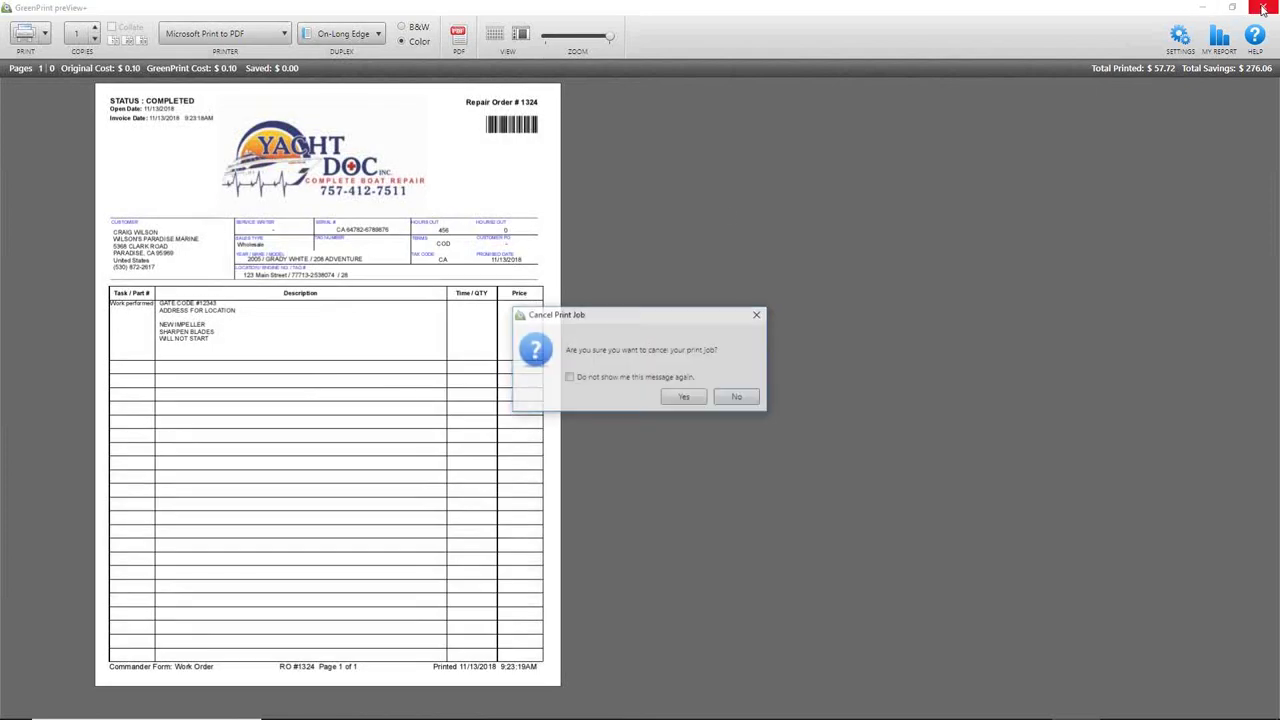
click(683, 398)
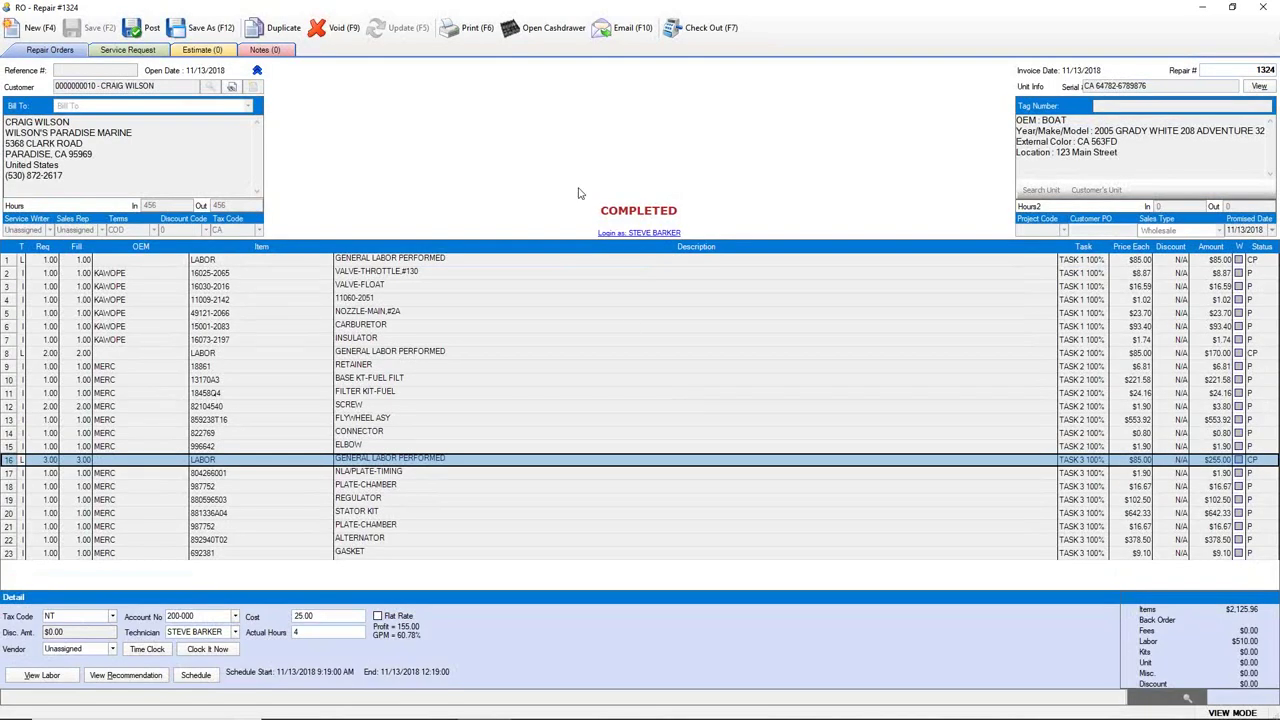
- Print completed repair order 1324 using Form 6R
click(472, 29)
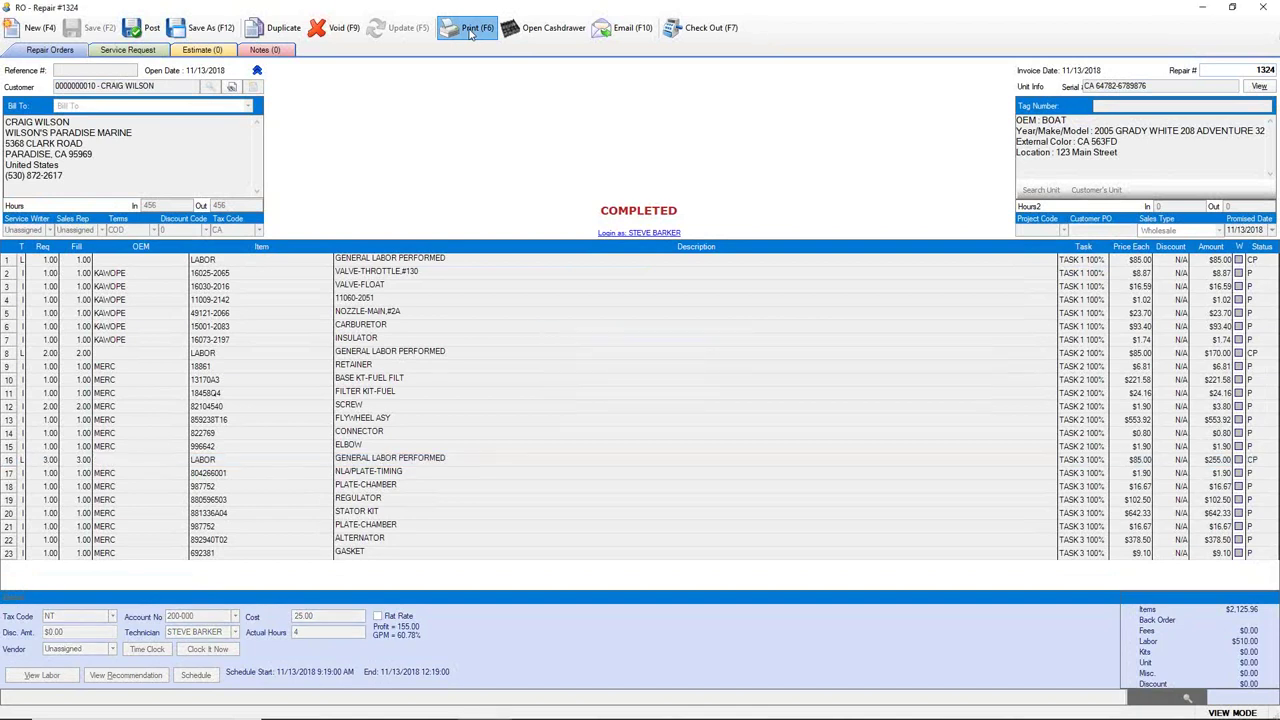
click(734, 280)
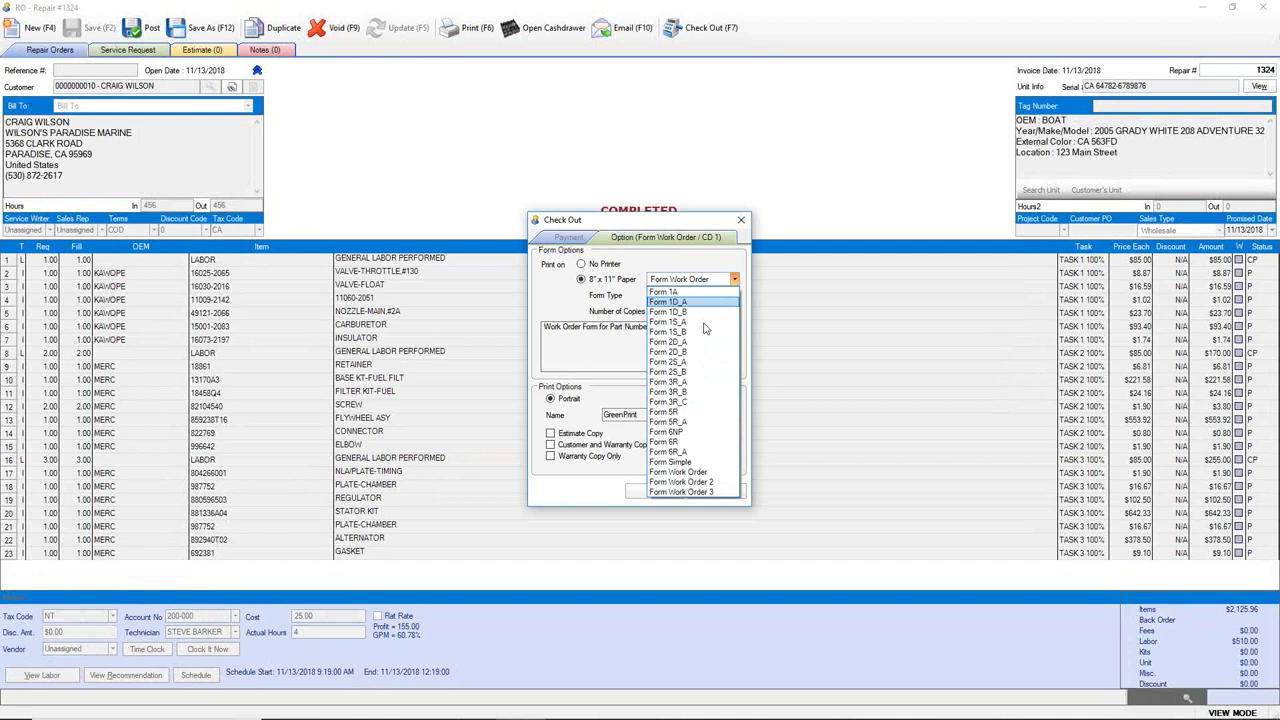
click(700, 441)
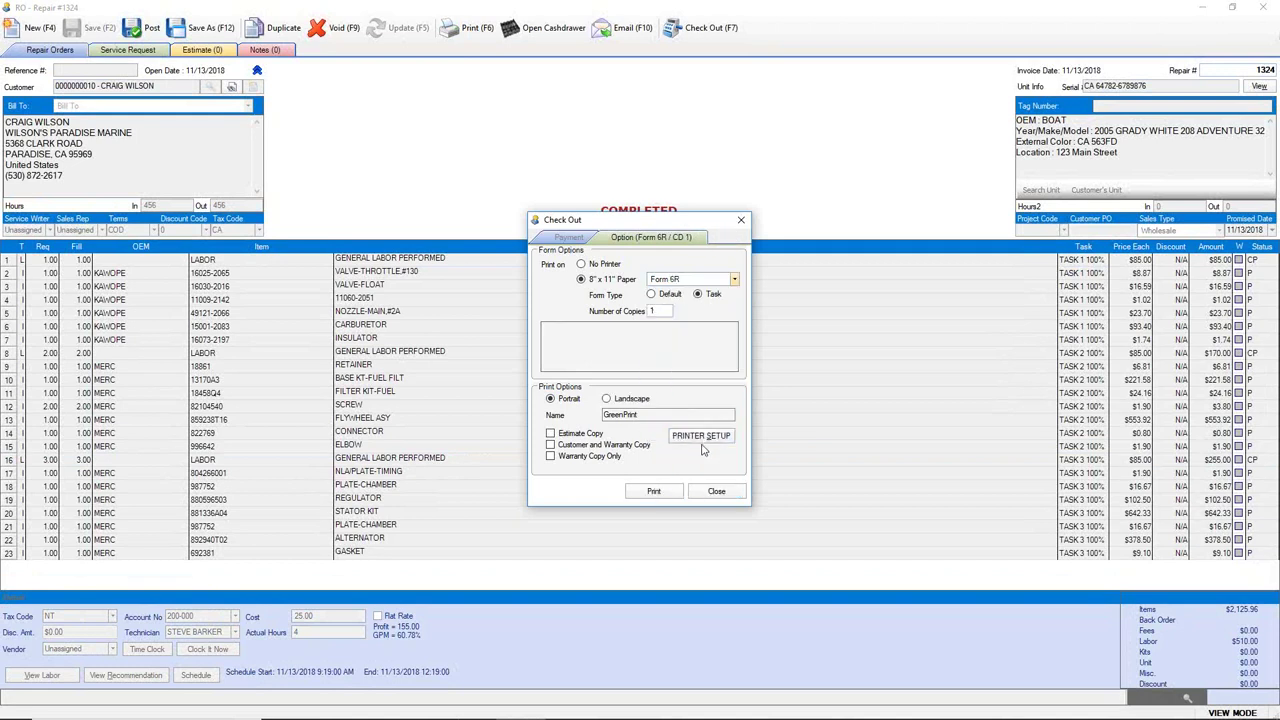
click(653, 496)
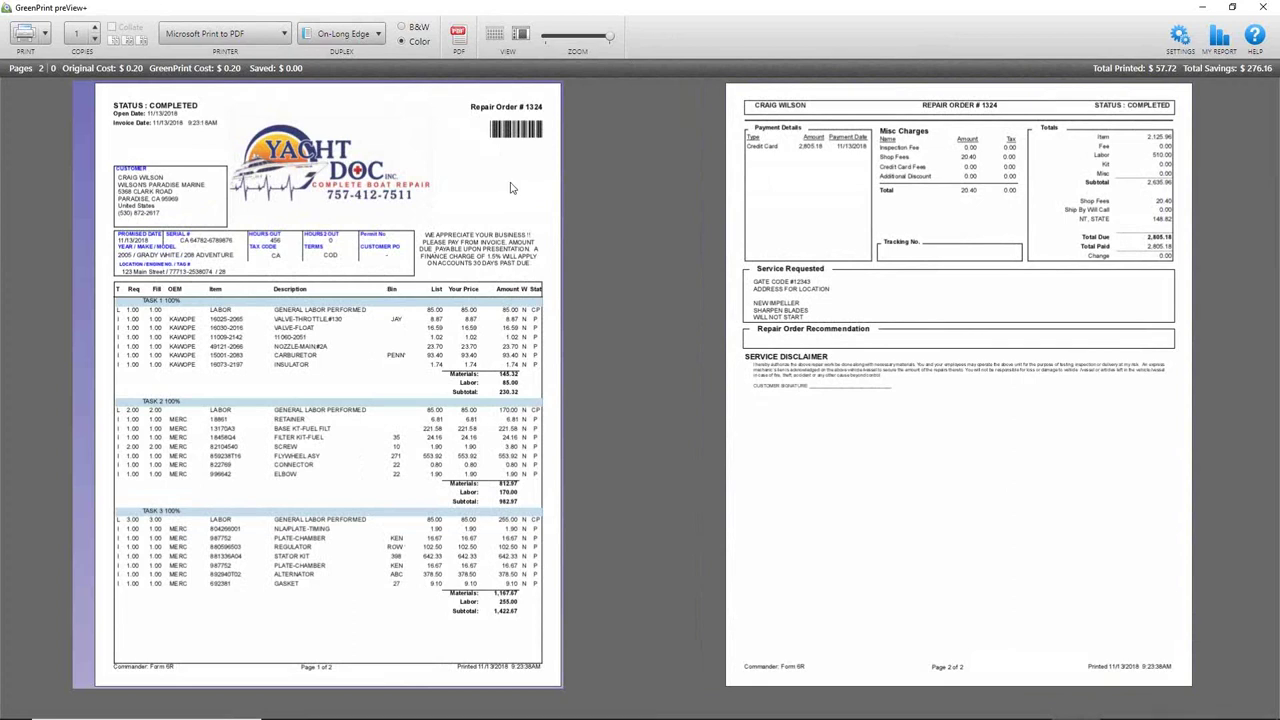
double_click(510, 187)
click(120, 96)
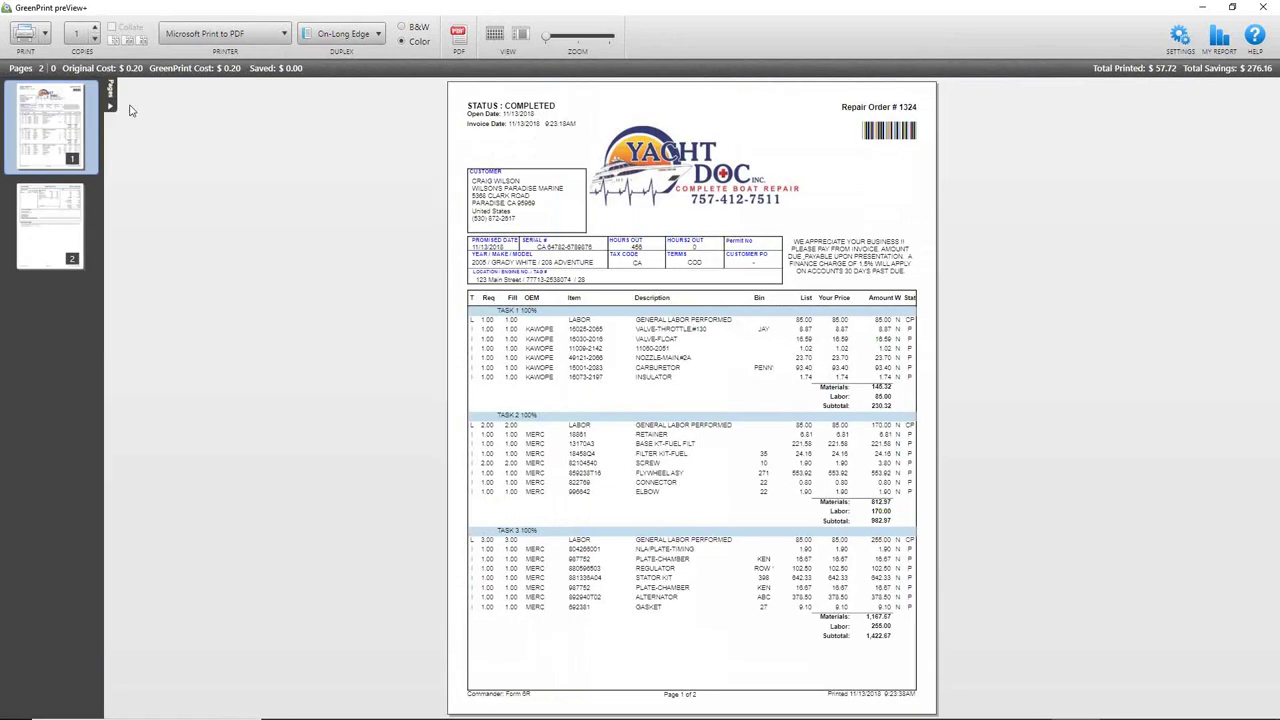
drag(547, 36, 574, 38)
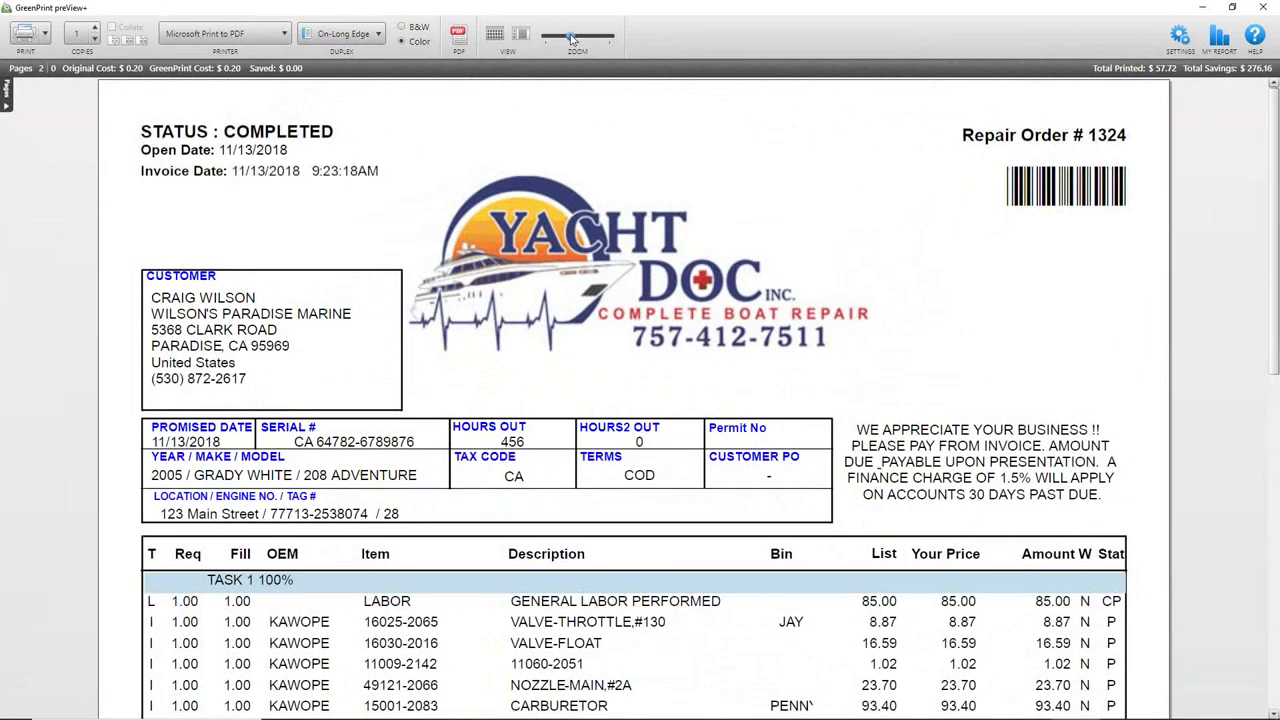
scroll(627, 234, down, 1)
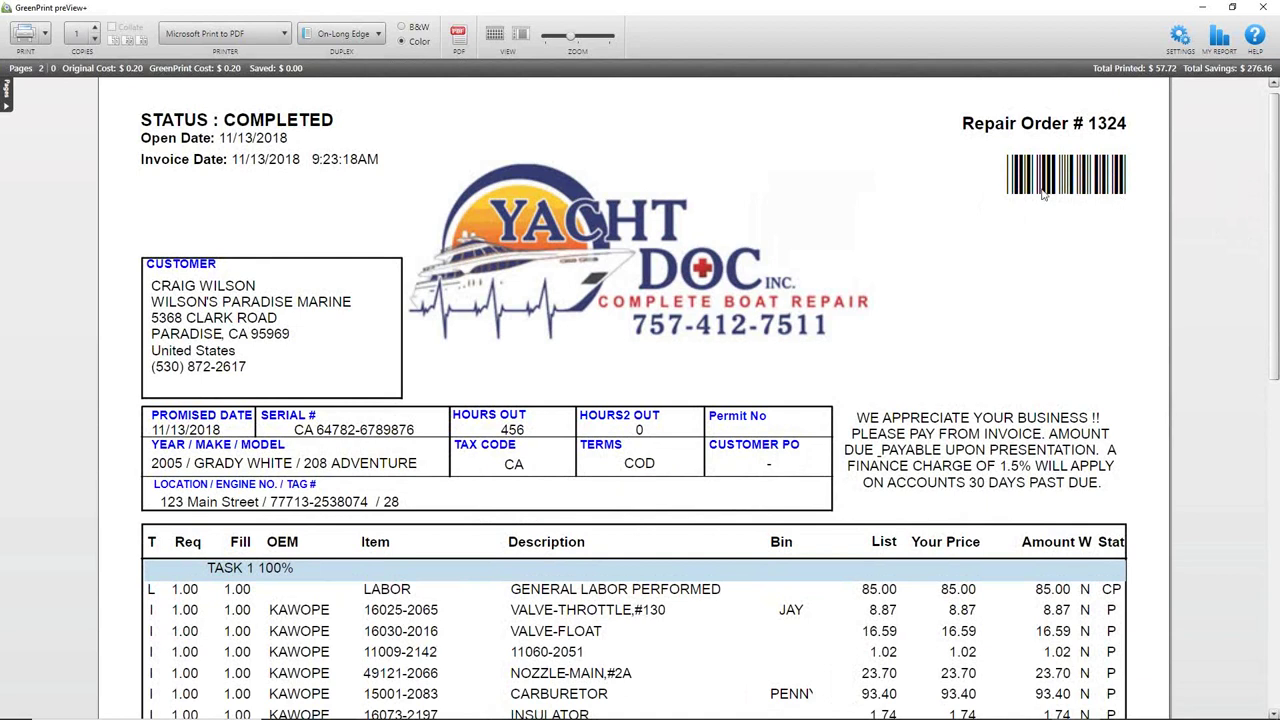
drag(1276, 212, 1276, 367)
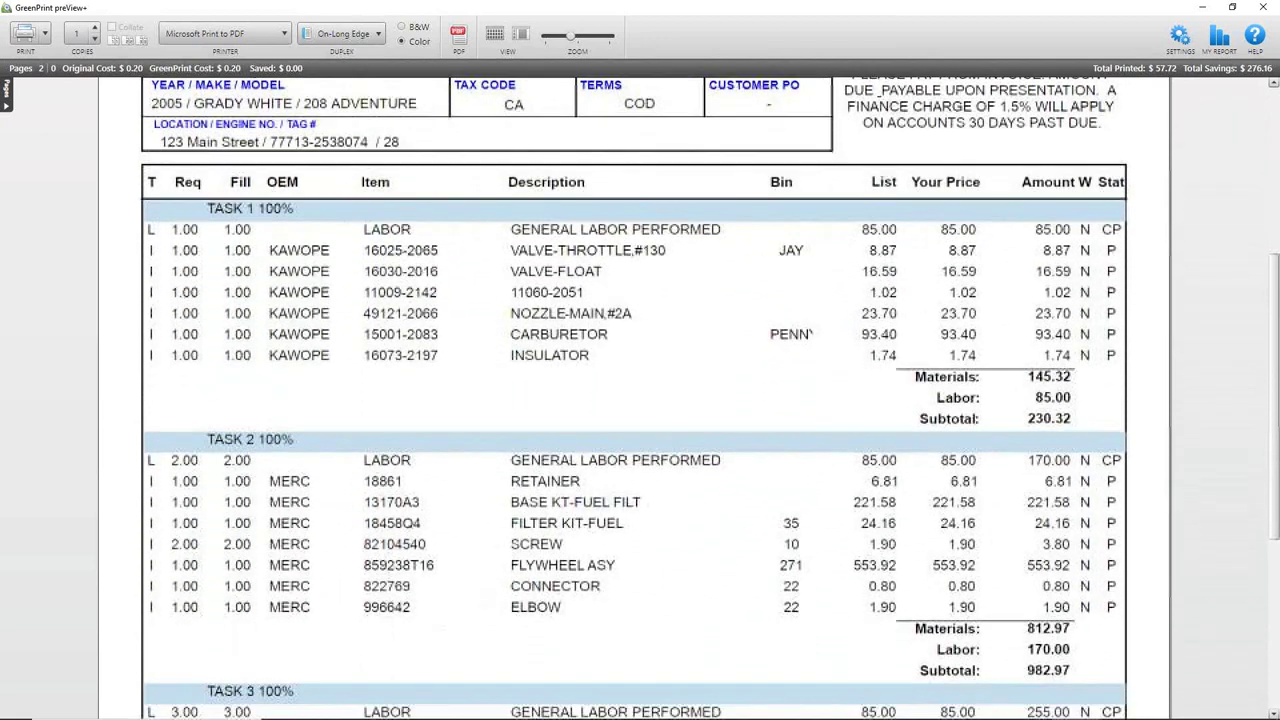
drag(571, 36, 558, 38)
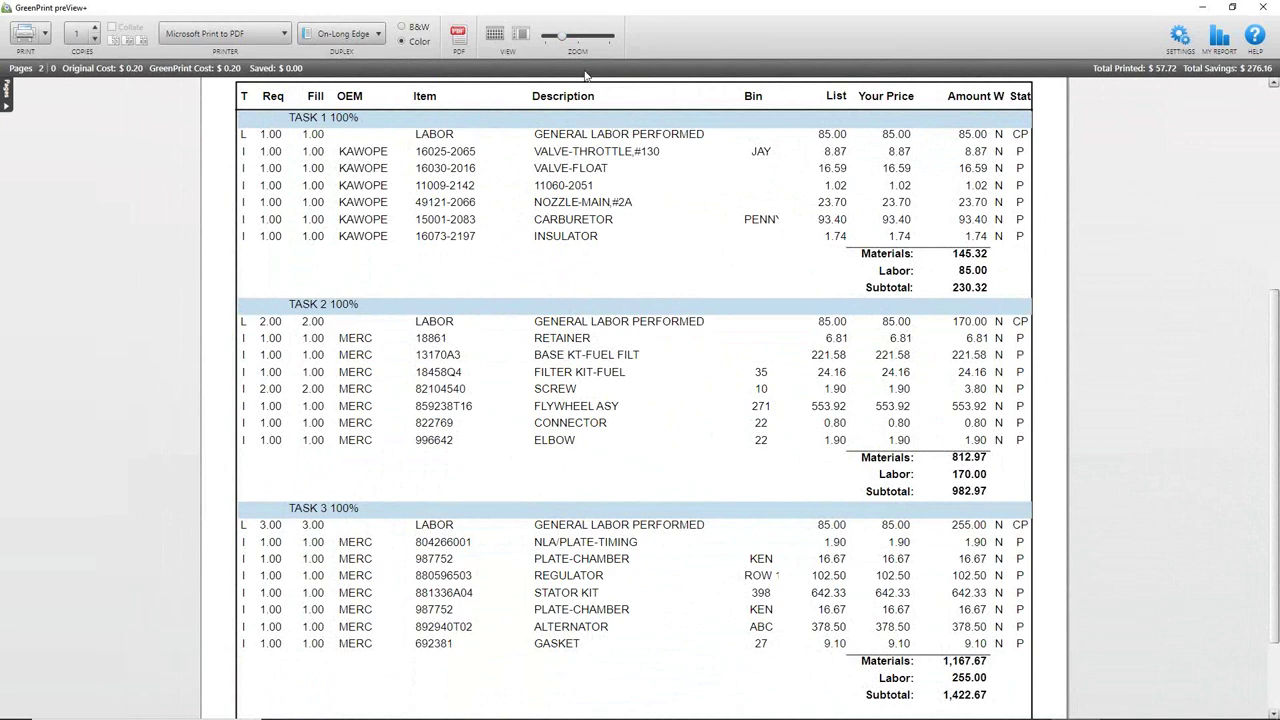
click(496, 37)
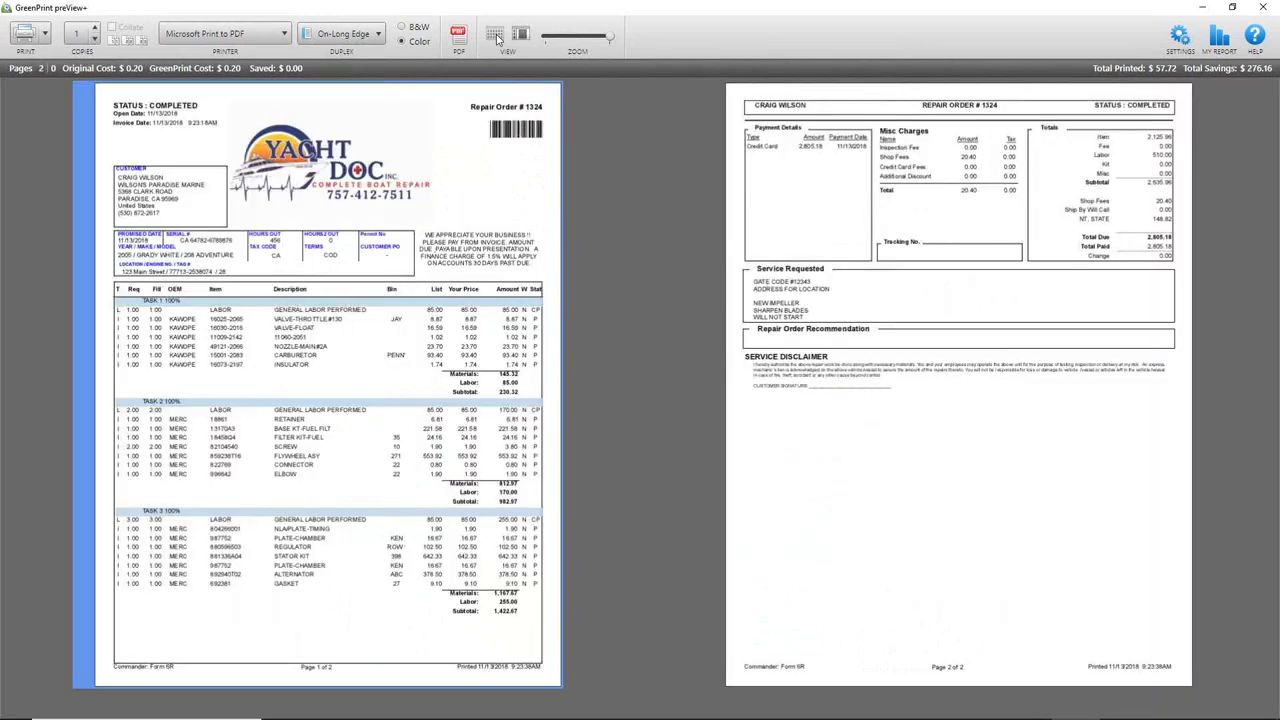
- Enlarge and zoom into page 2 of the preview, then return to both pages
click(1068, 459)
drag(549, 38, 562, 40)
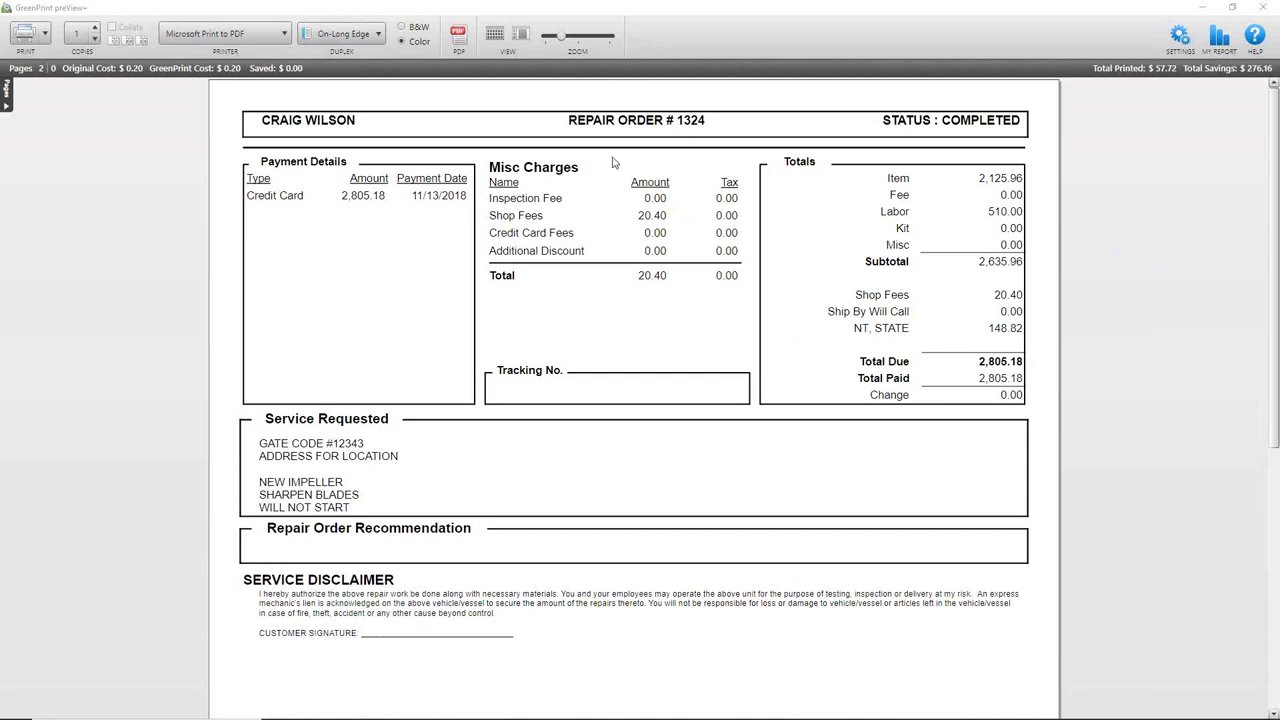
click(495, 33)
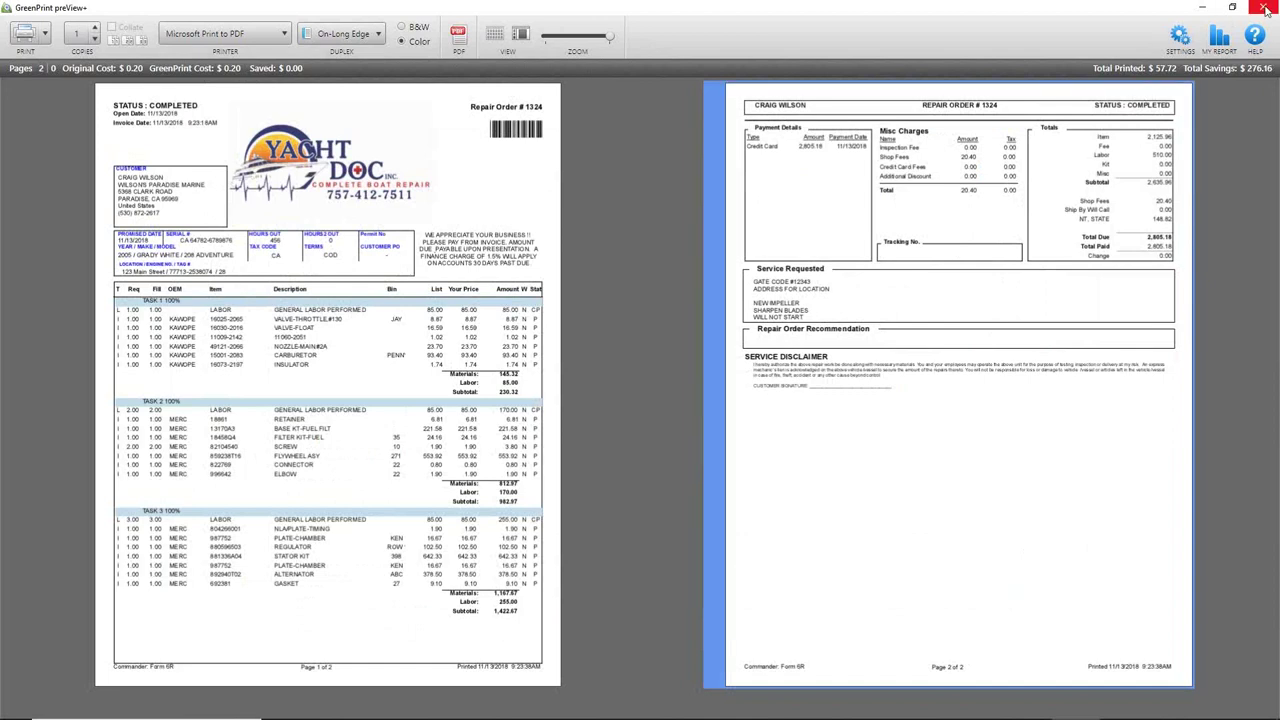
- Open page 1, circle RO number 1324, then close the preview cancelling the print job
click(517, 174)
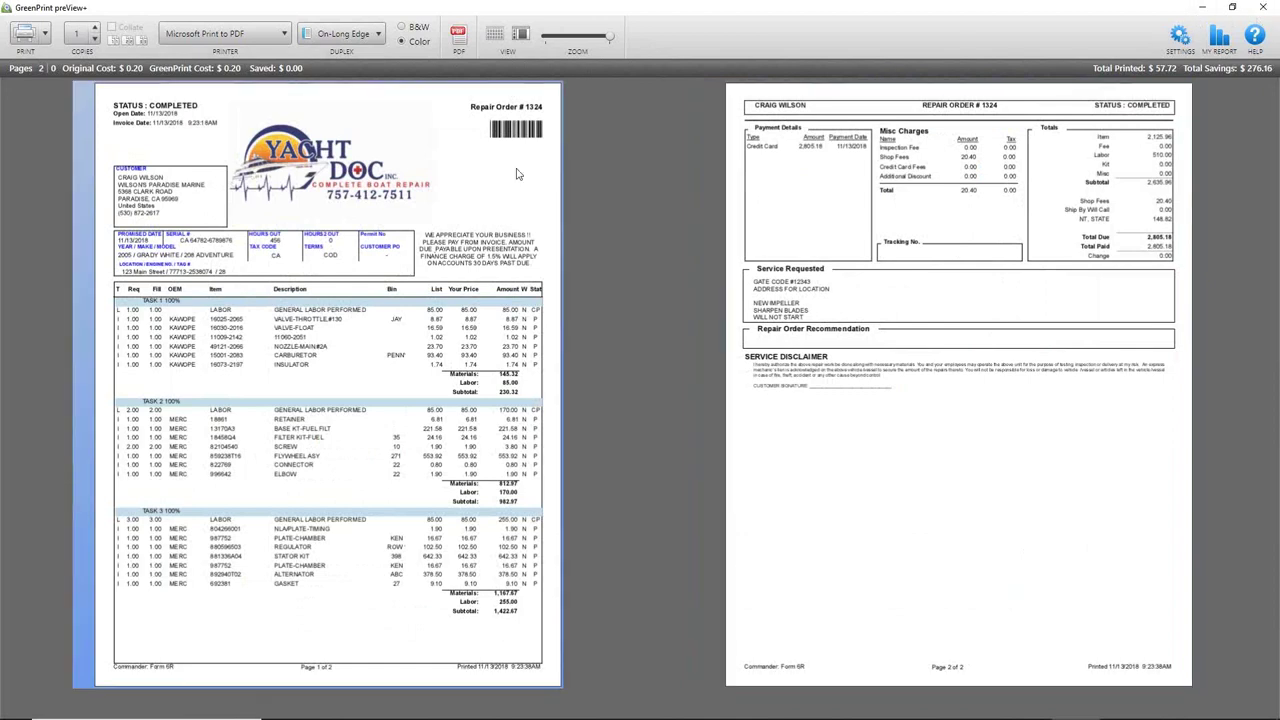
double_click(517, 174)
scroll(728, 243, down, 1)
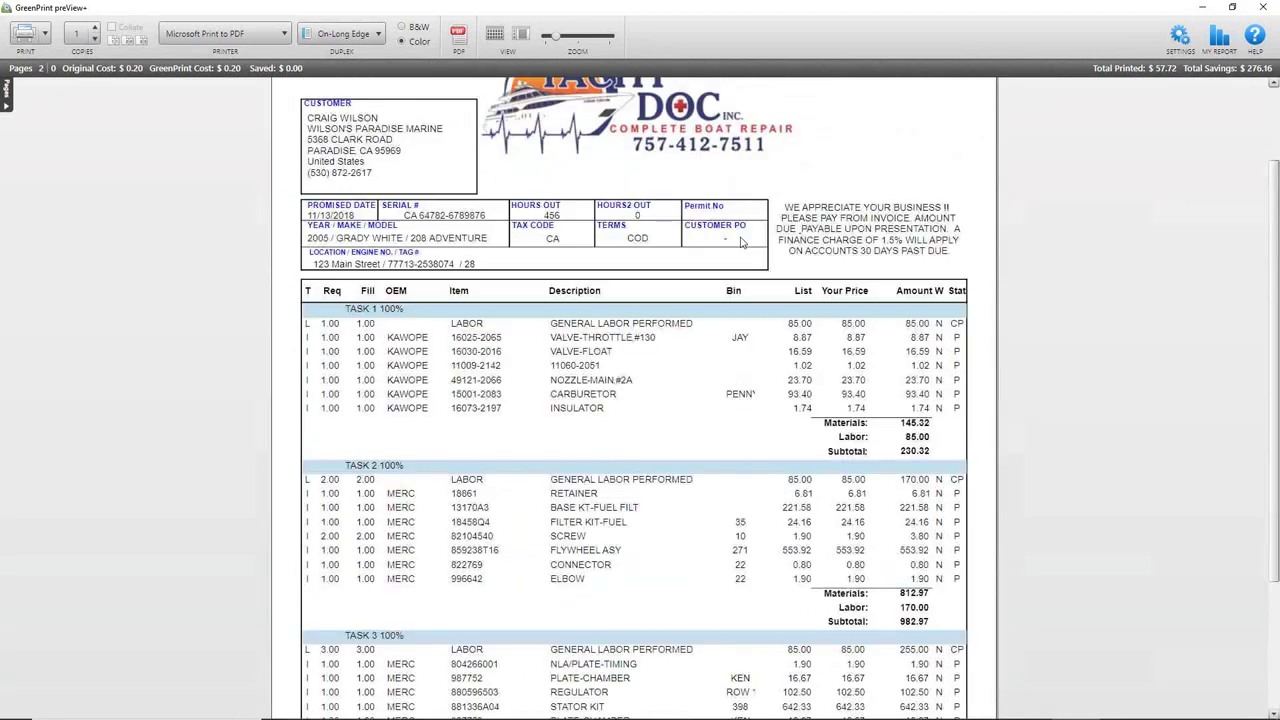
scroll(741, 243, up, 1)
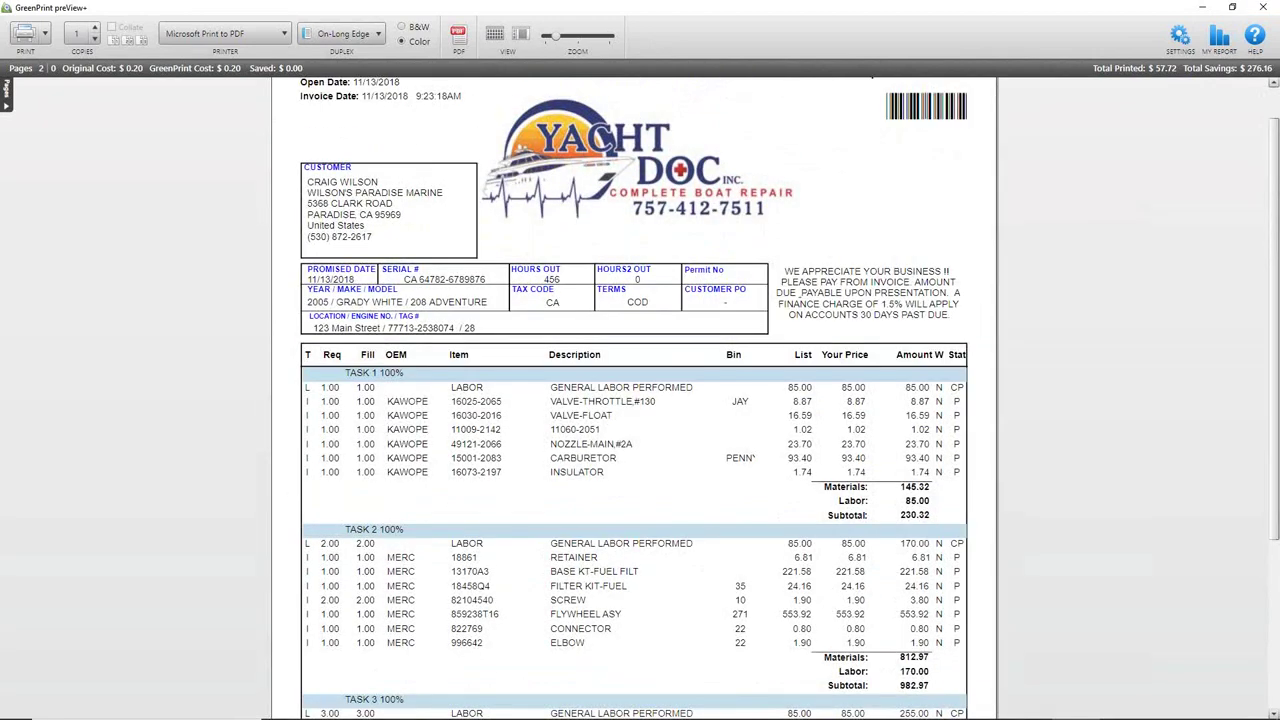
scroll(1035, 325, up, 1)
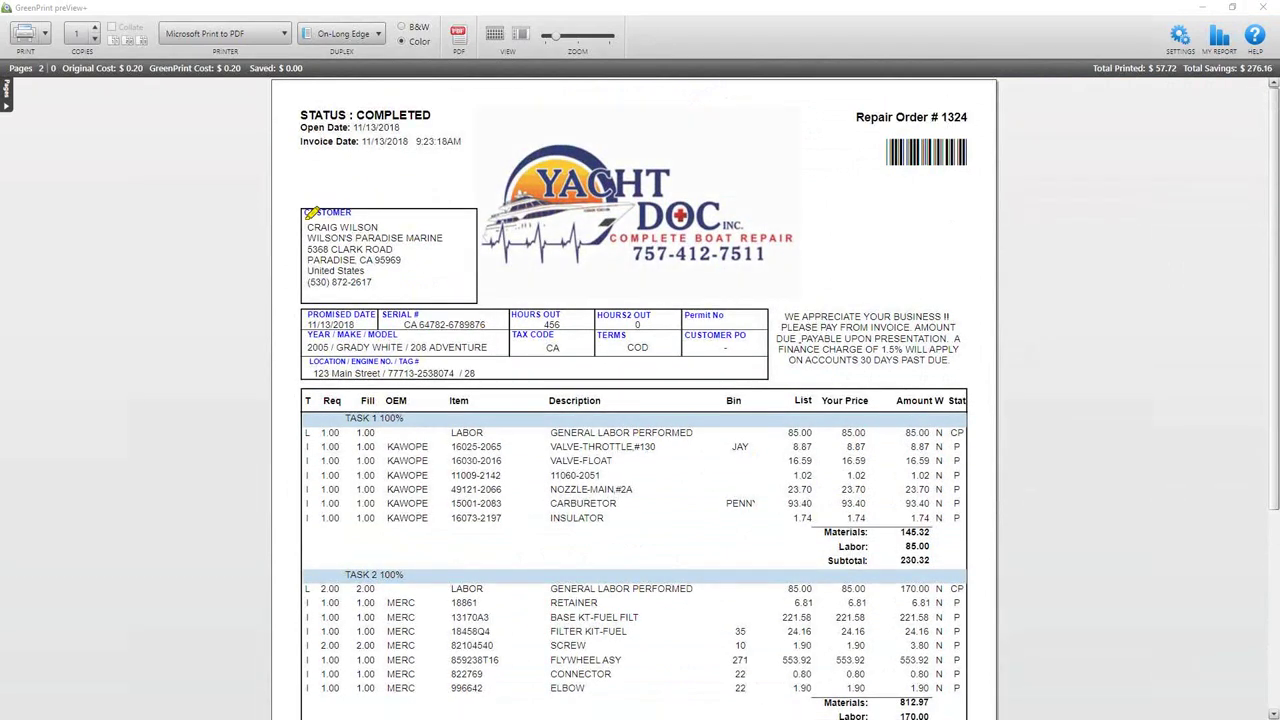
mouse_move(963, 97)
mouse_down()
mouse_move(926, 108)
mouse_move(982, 116)
mouse_move(989, 99)
mouse_up()
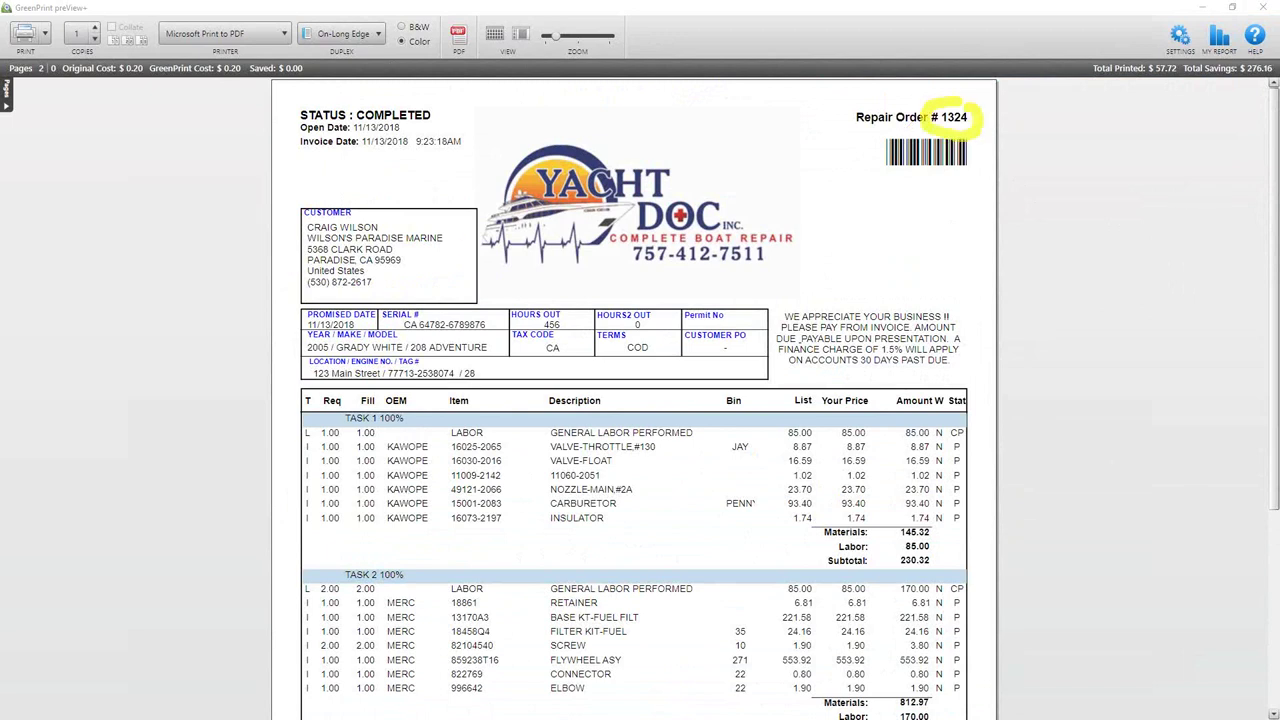
key(Escape)
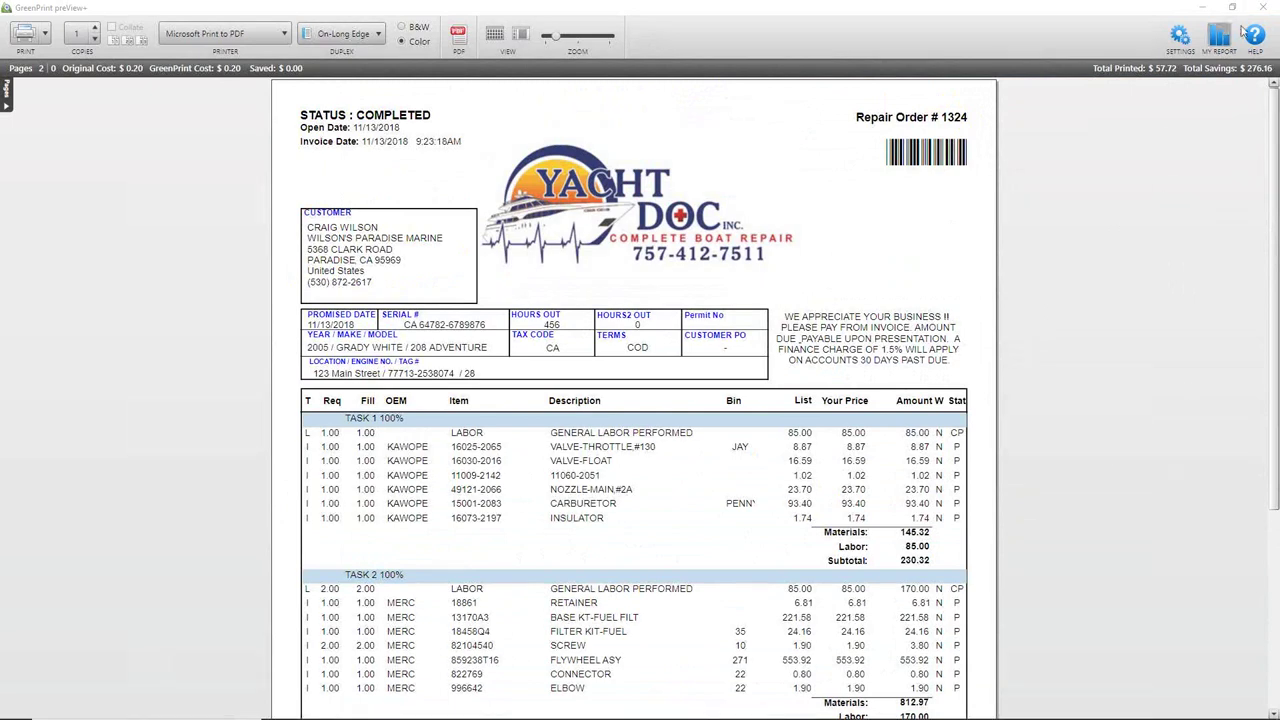
click(1271, 6)
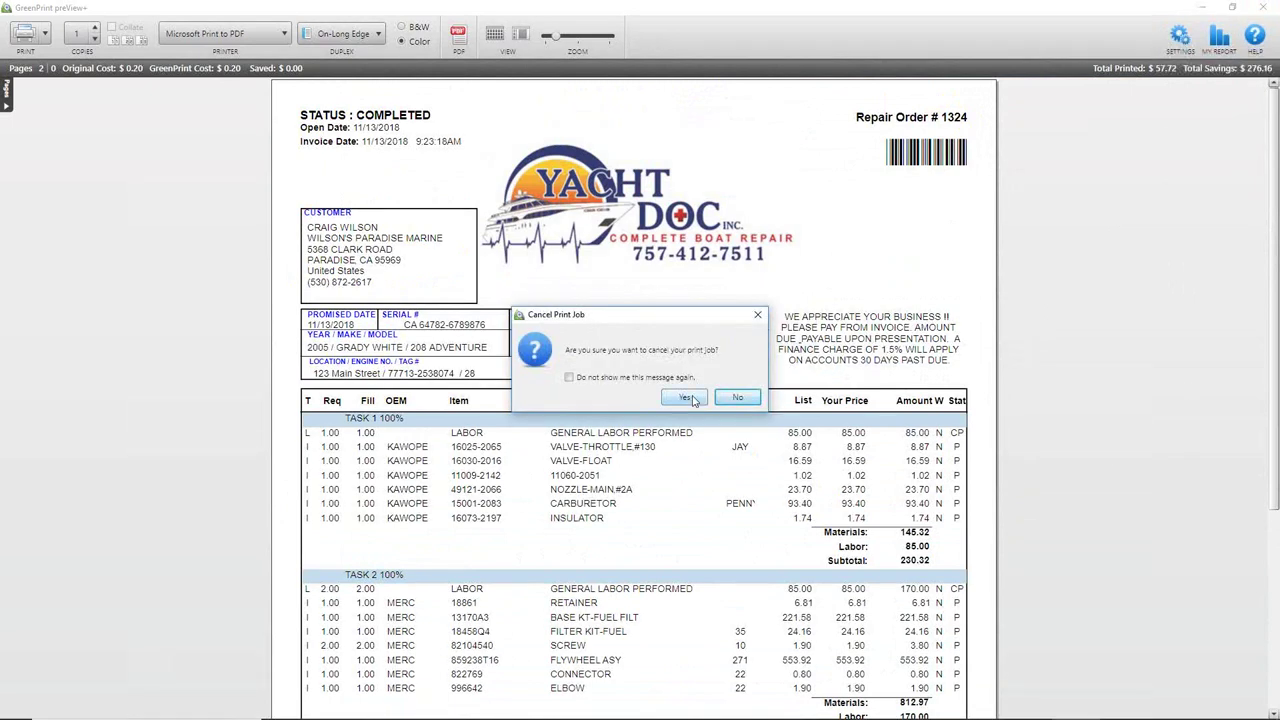
click(698, 400)
- Switch to the QuickBooks home page and bring up the Commander NE QuickBooks Interface
mouse_move(547, 714)
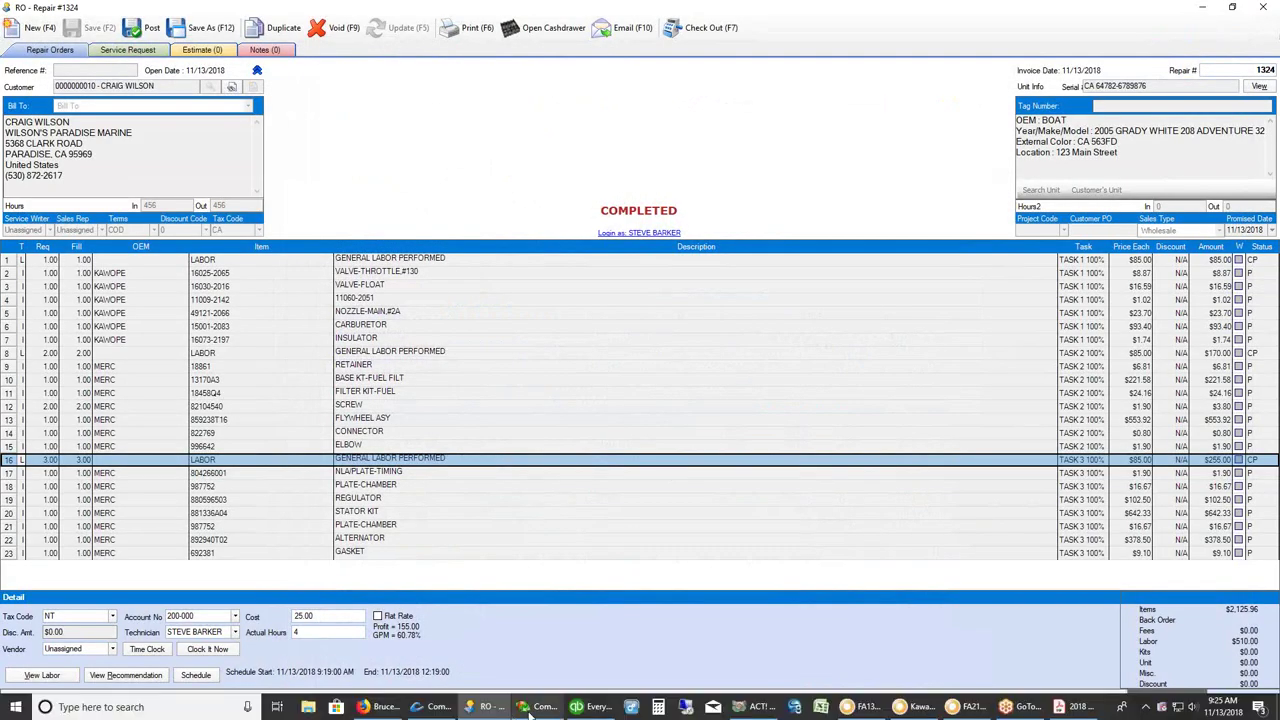
click(590, 707)
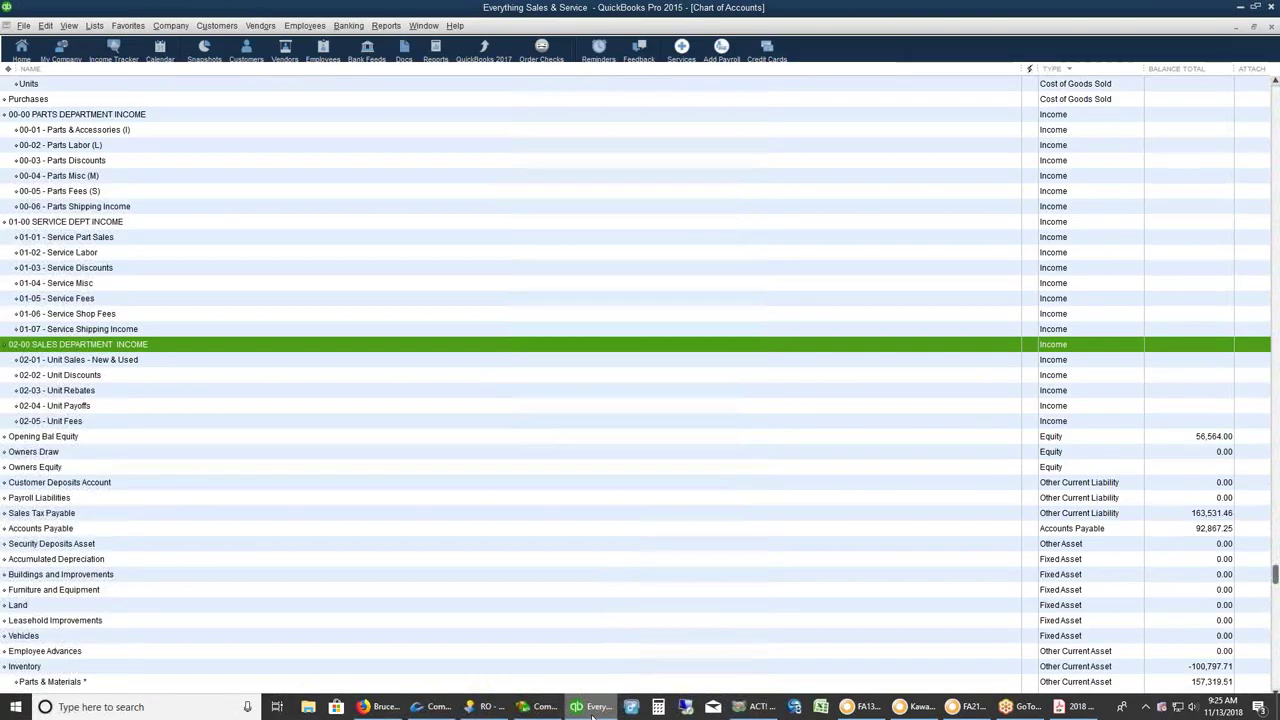
click(22, 50)
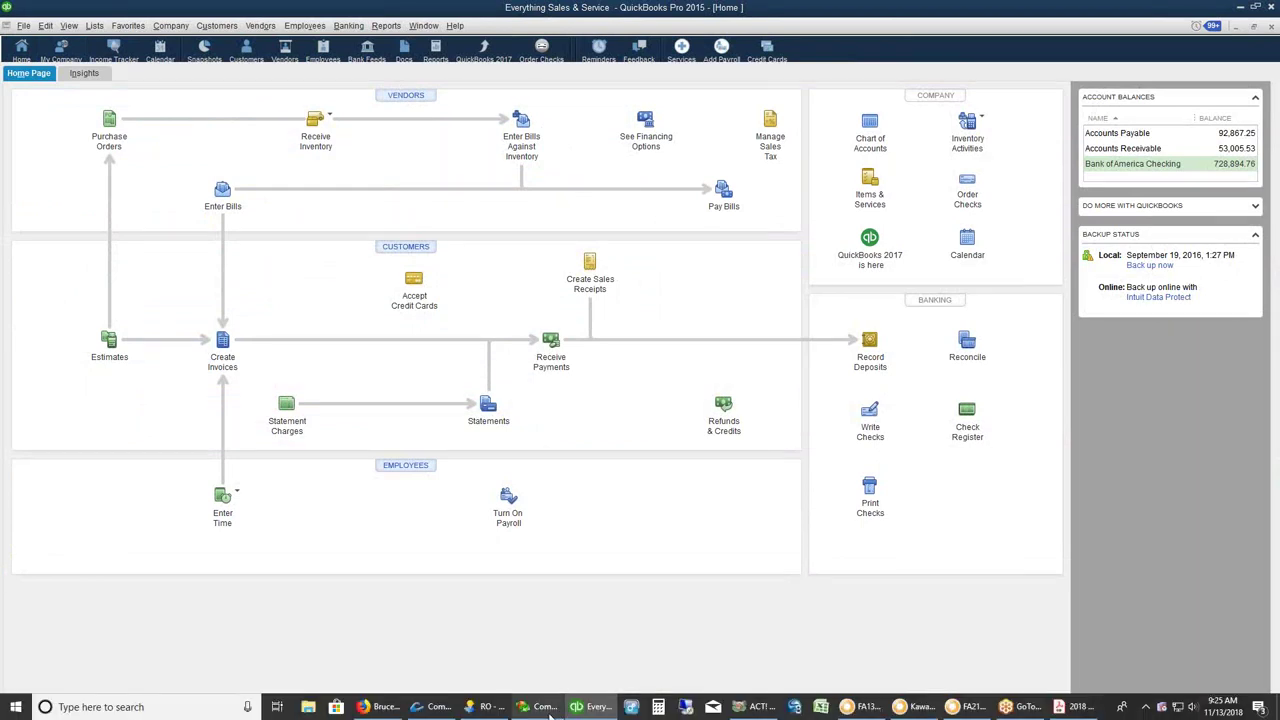
click(545, 710)
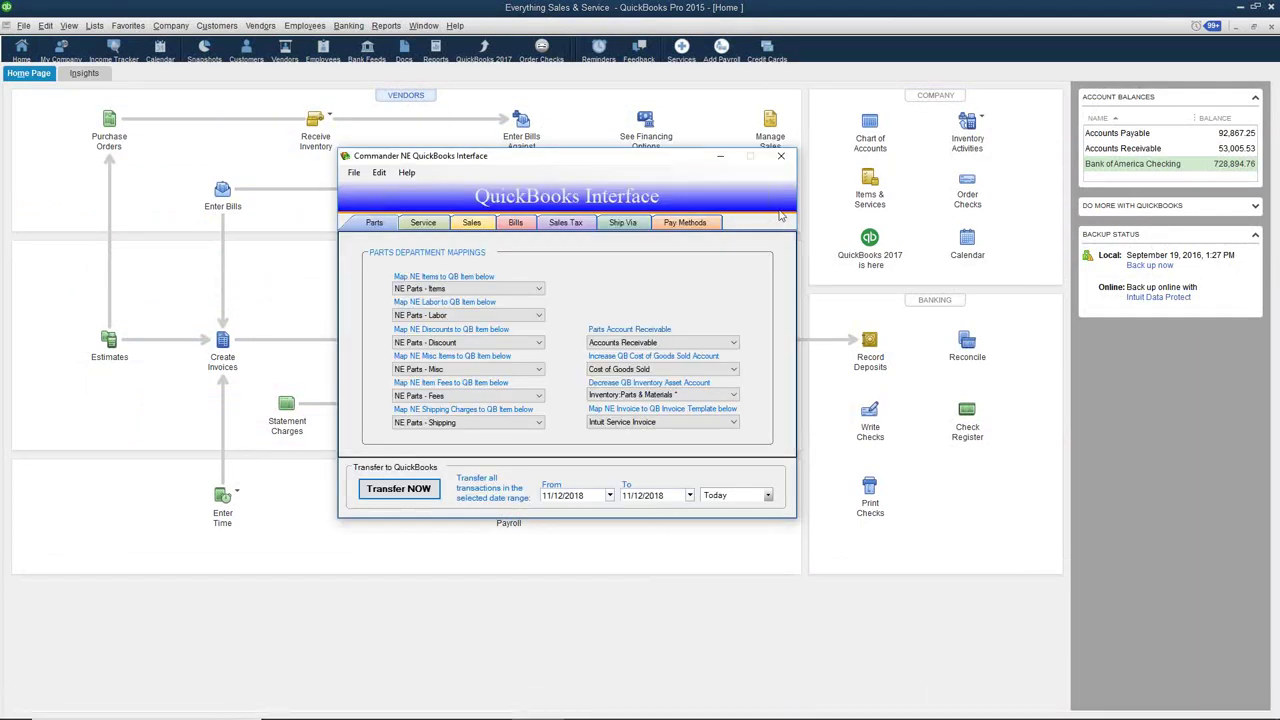
click(785, 157)
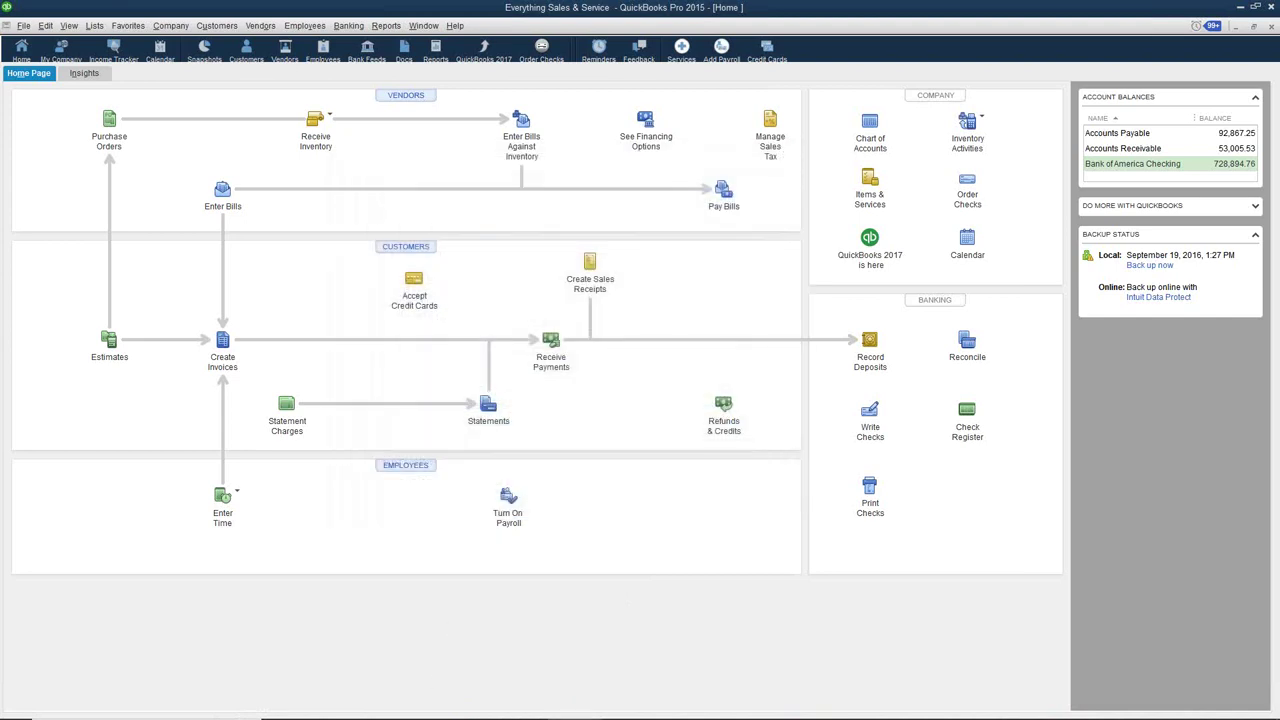
- Transfer Today's Commander NE transactions to QuickBooks, then minimize the interface
mouse_move(505, 712)
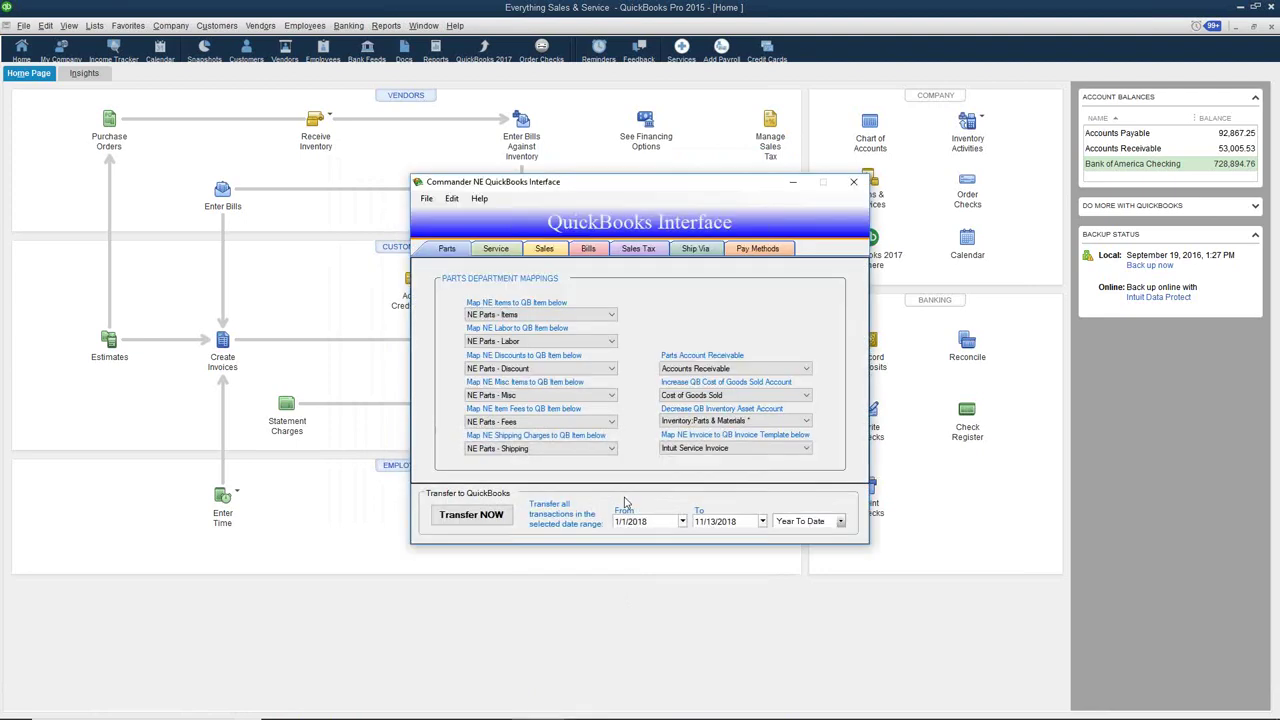
click(840, 521)
click(788, 534)
click(484, 518)
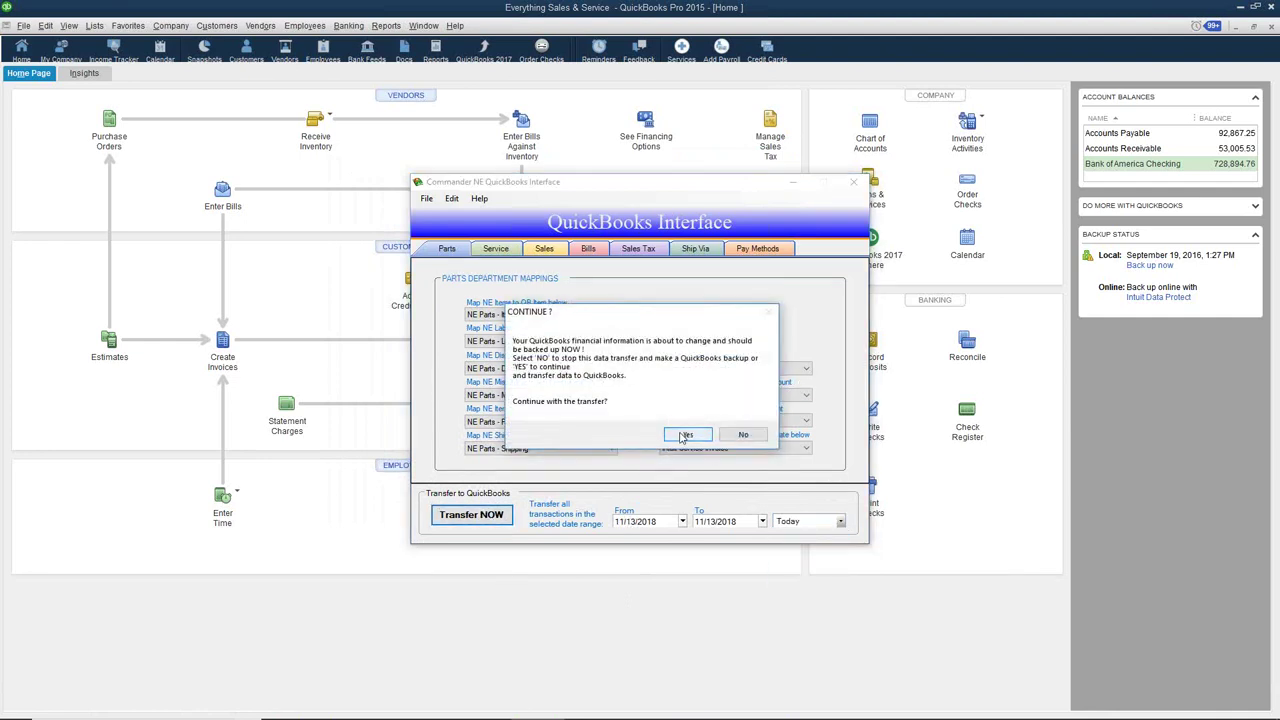
click(686, 437)
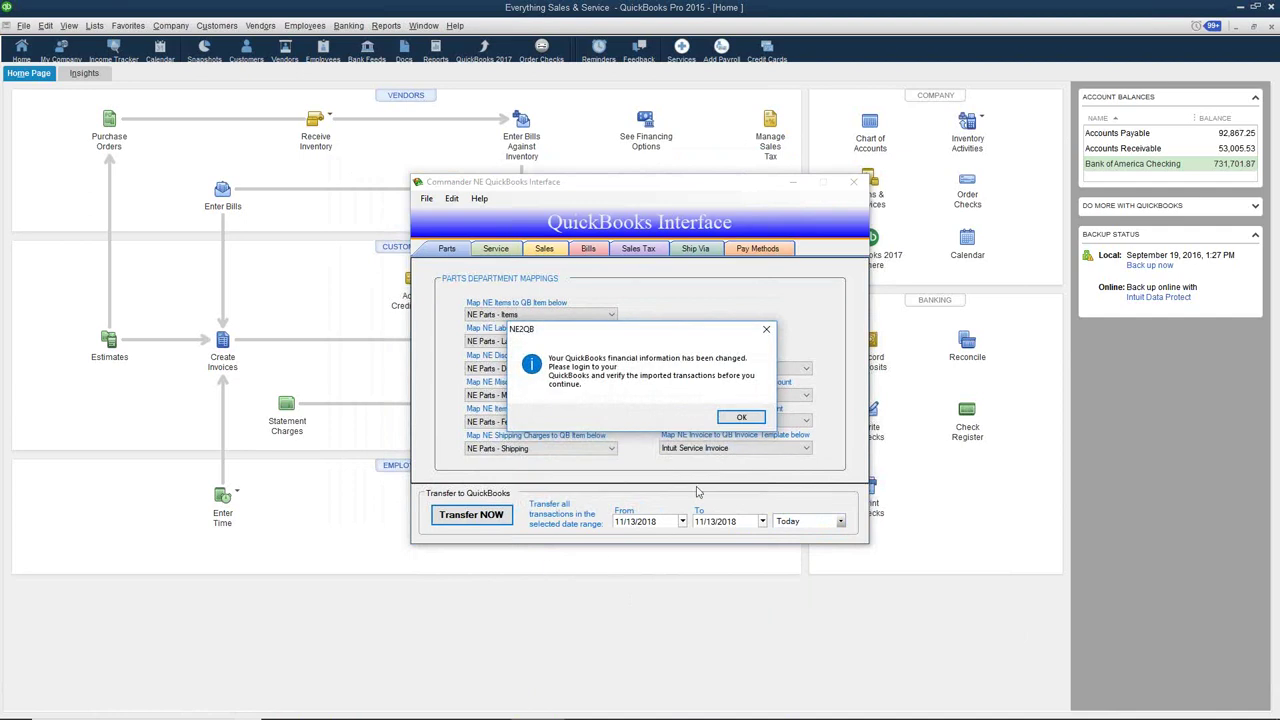
click(741, 418)
click(792, 187)
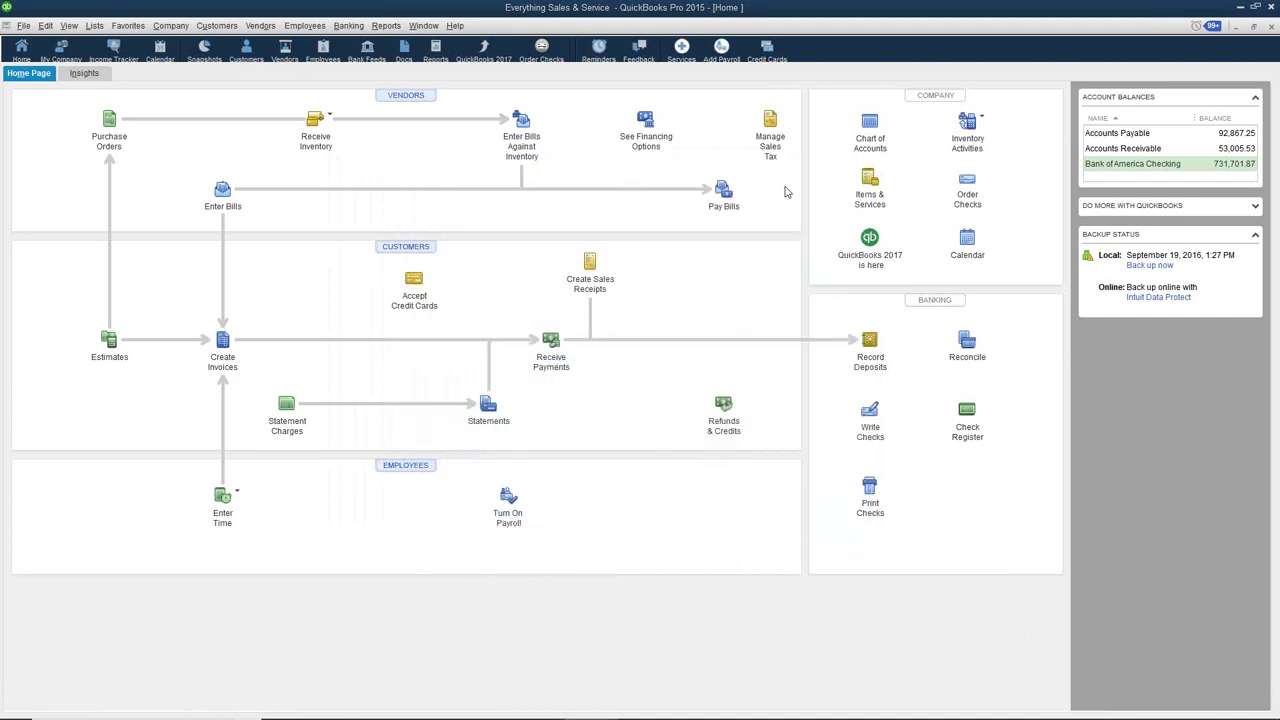
- Open the Customer Center and select Wilson's Paradise Marine
click(223, 29)
click(231, 44)
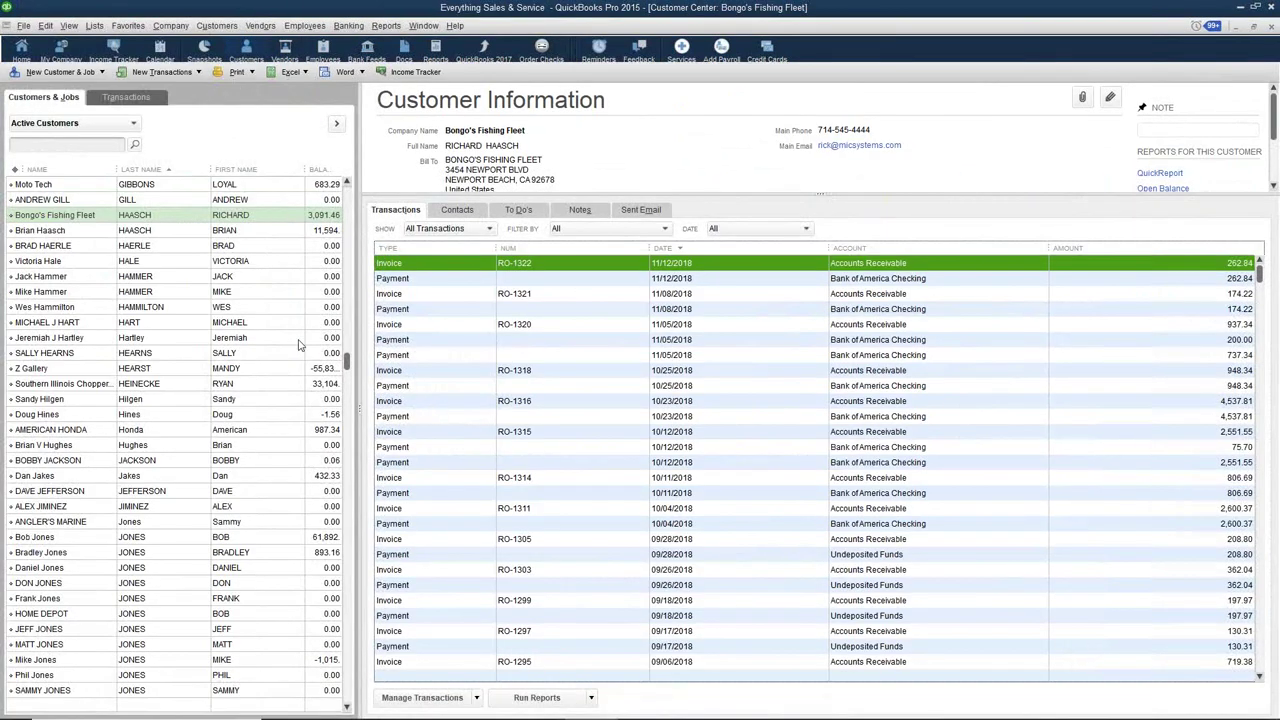
scroll(348, 462, down, 7)
scroll(348, 462, down, 15)
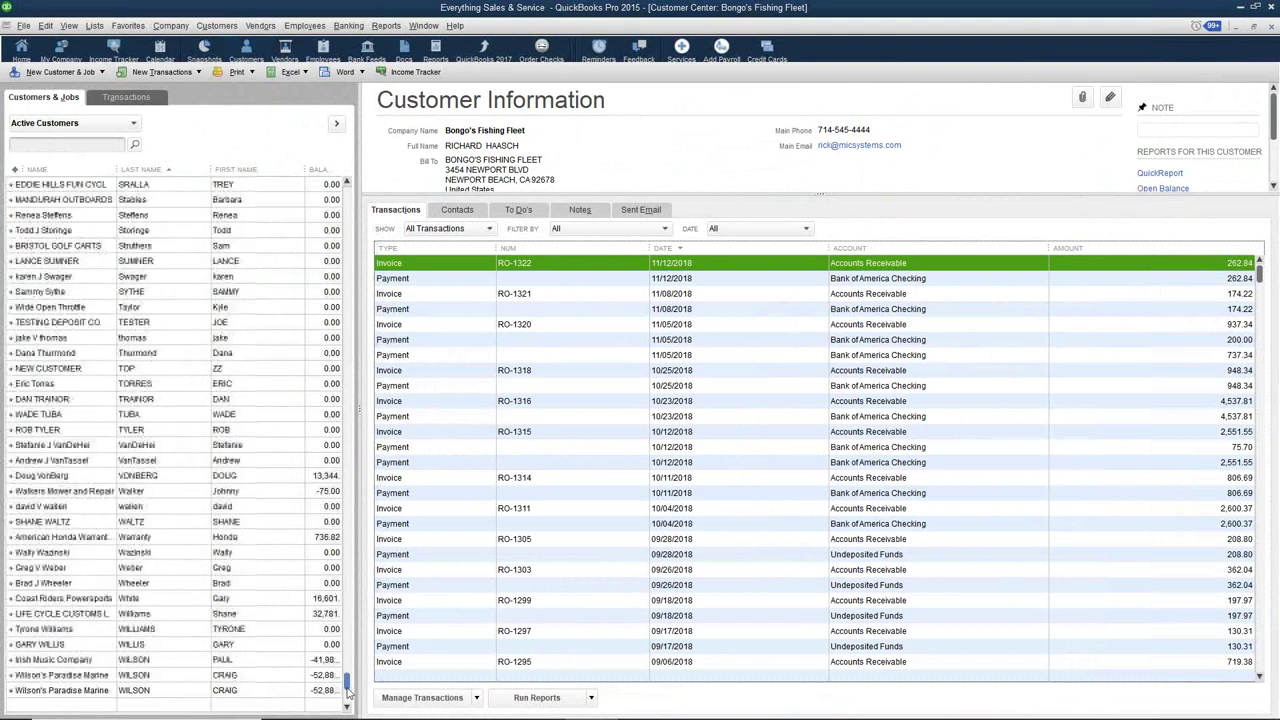
click(180, 630)
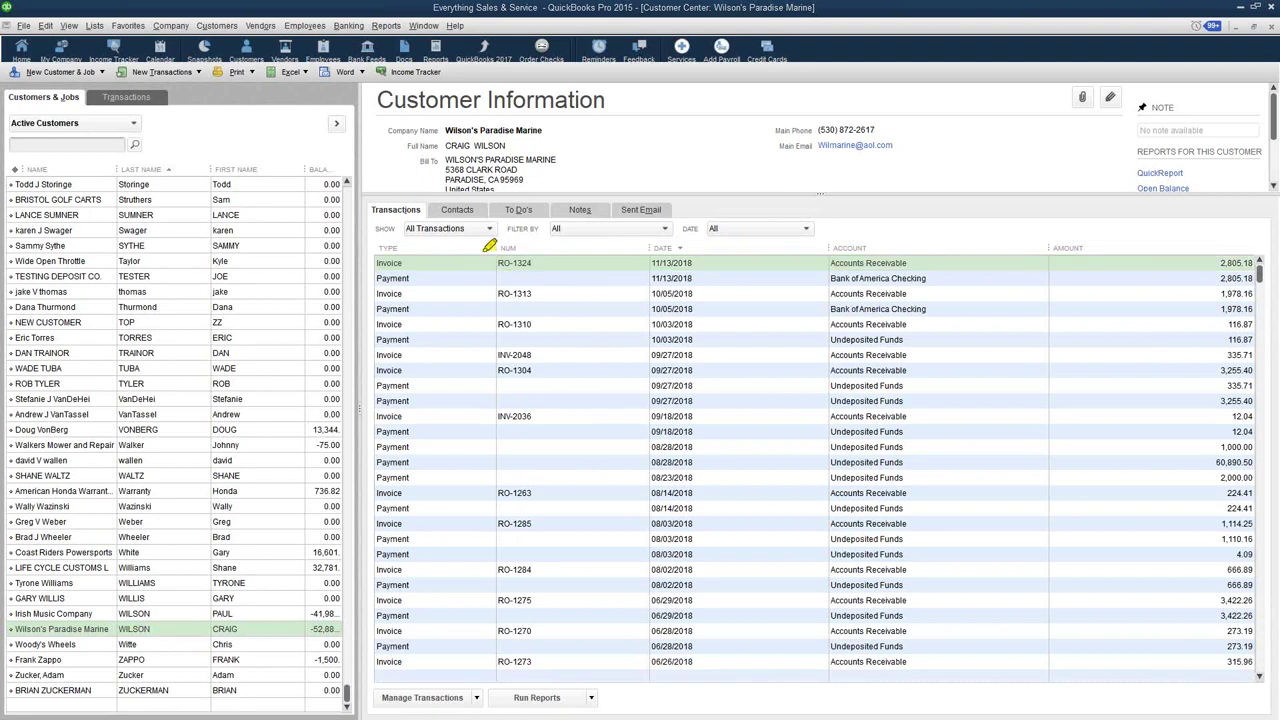
- Mark the RO-1324 and INV-2036 invoices, then open RO-1324 via its 2,805.18 payment
drag(541, 271, 503, 237)
mouse_move(505, 432)
mouse_down()
mouse_move(550, 400)
mouse_move(485, 415)
mouse_move(505, 430)
mouse_up()
key(Escape)
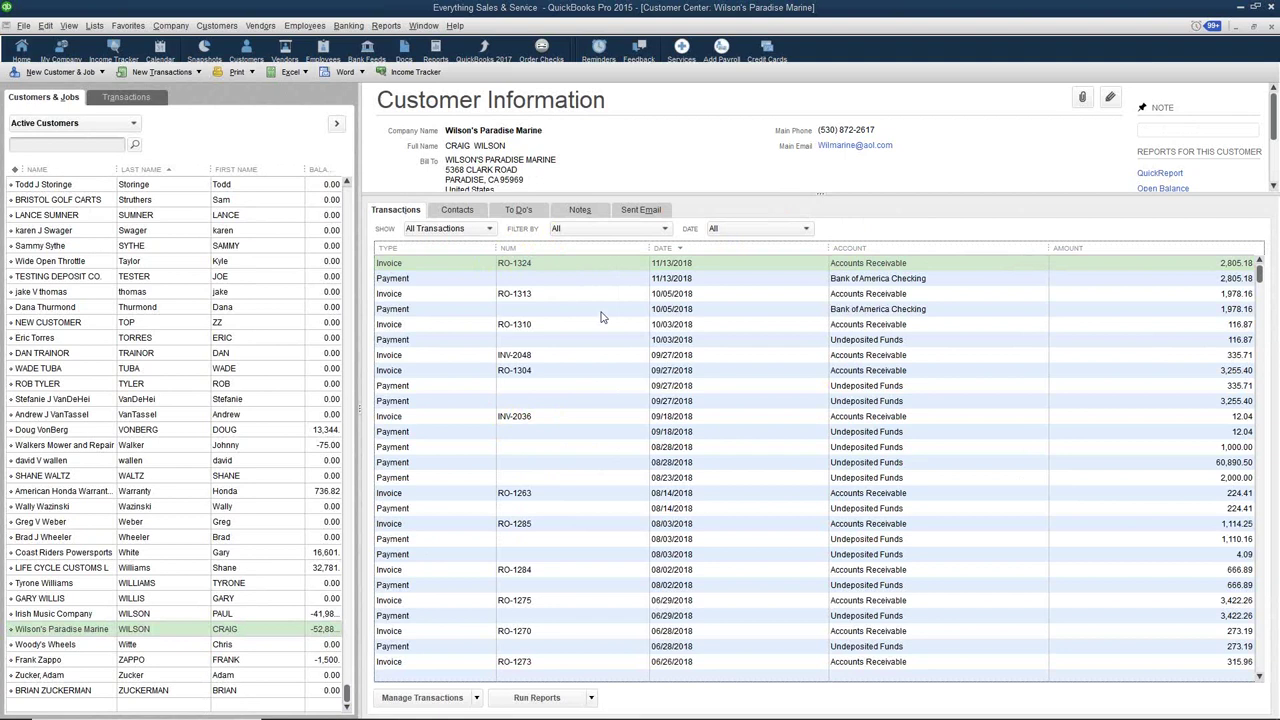
click(553, 282)
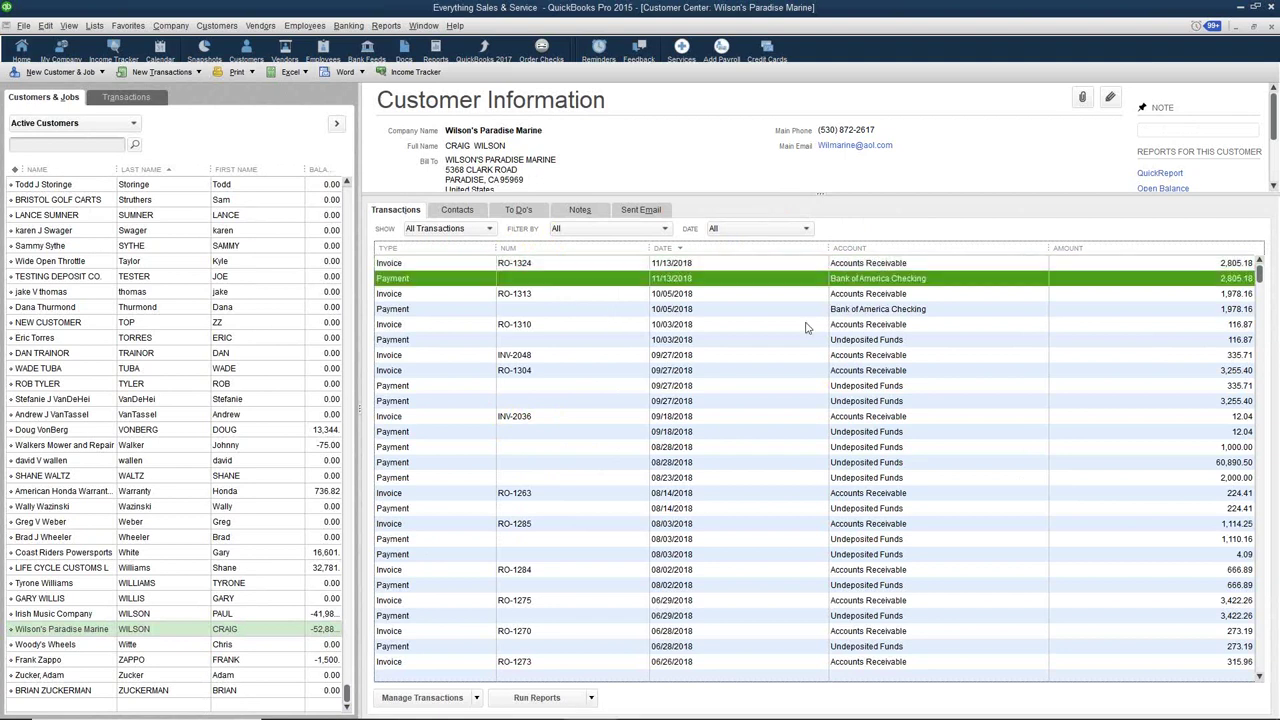
double_click(520, 264)
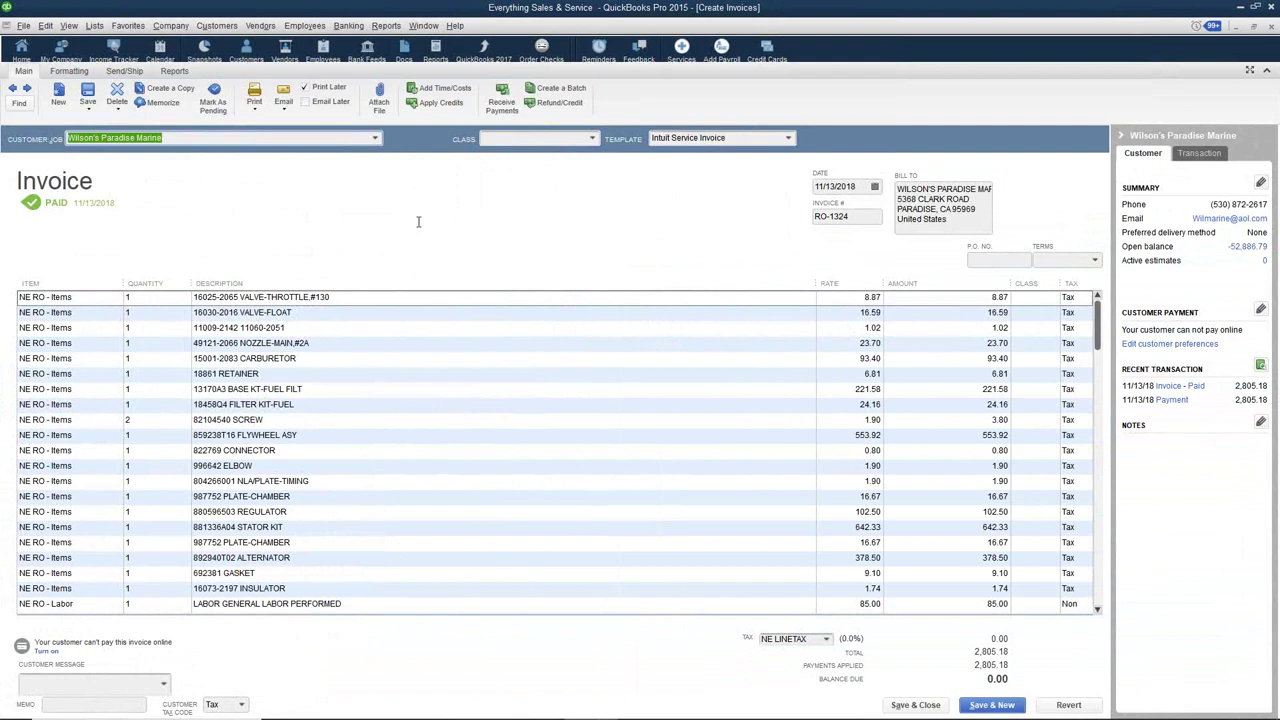
- Inspect invoice RO-1324's line items, then return to the QuickBooks Home page
click(197, 329)
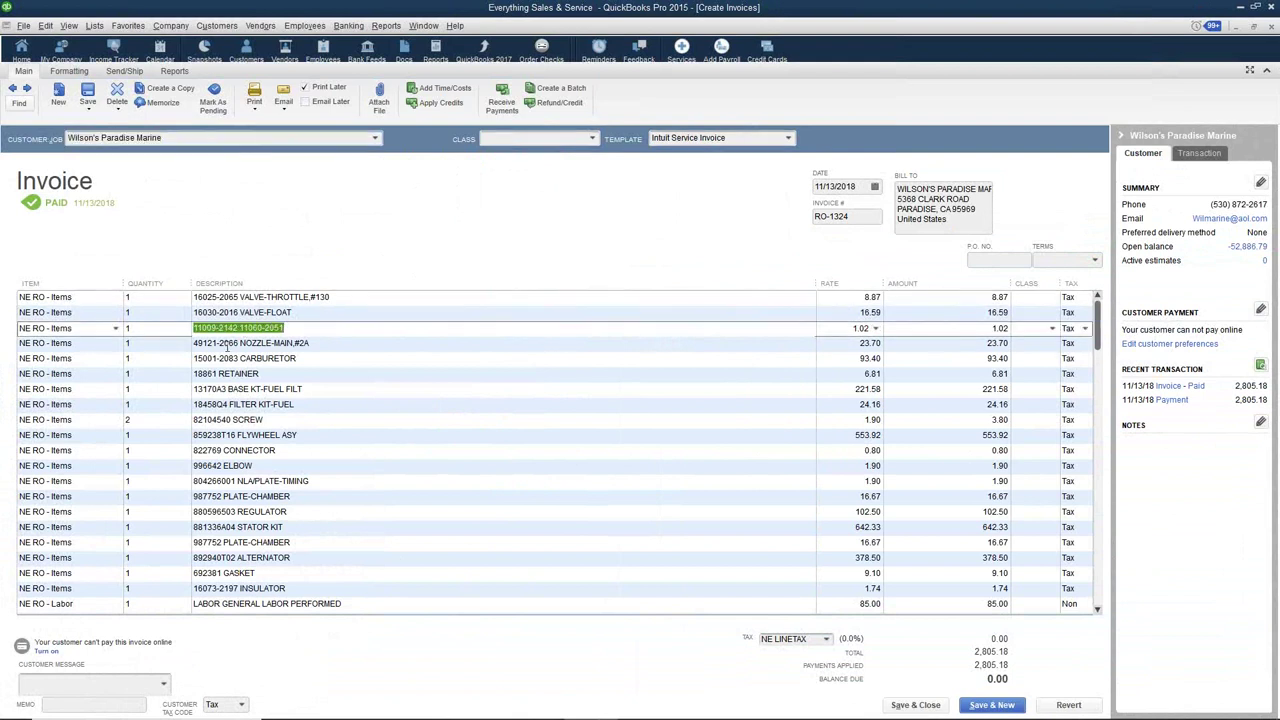
drag(197, 343, 322, 343)
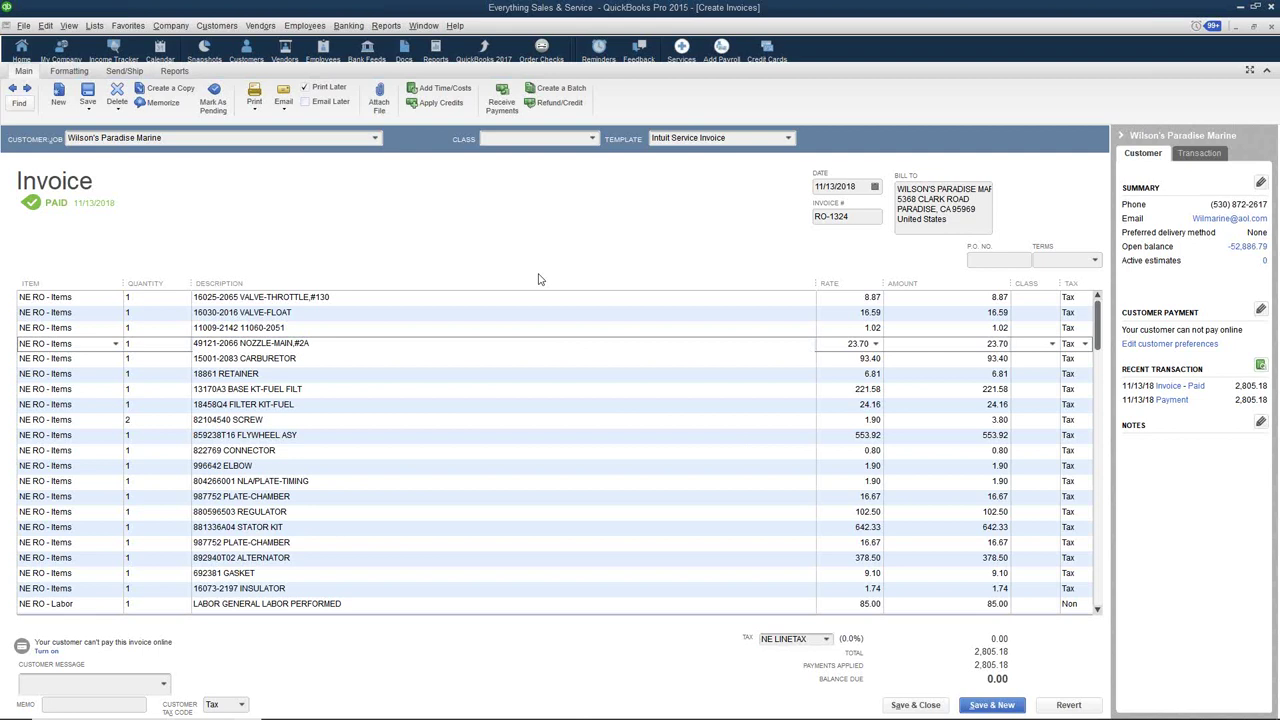
click(22, 50)
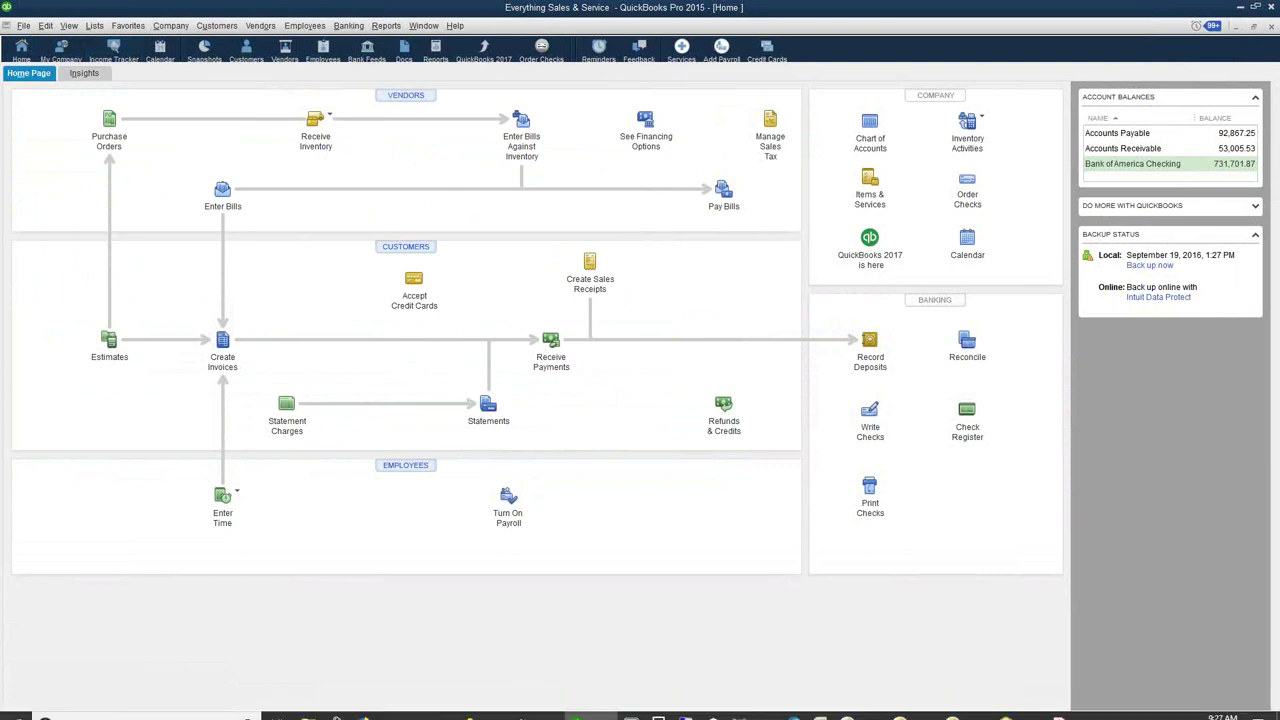
- Show the Banking menu's tasks, including Make Deposits
mouse_move(534, 710)
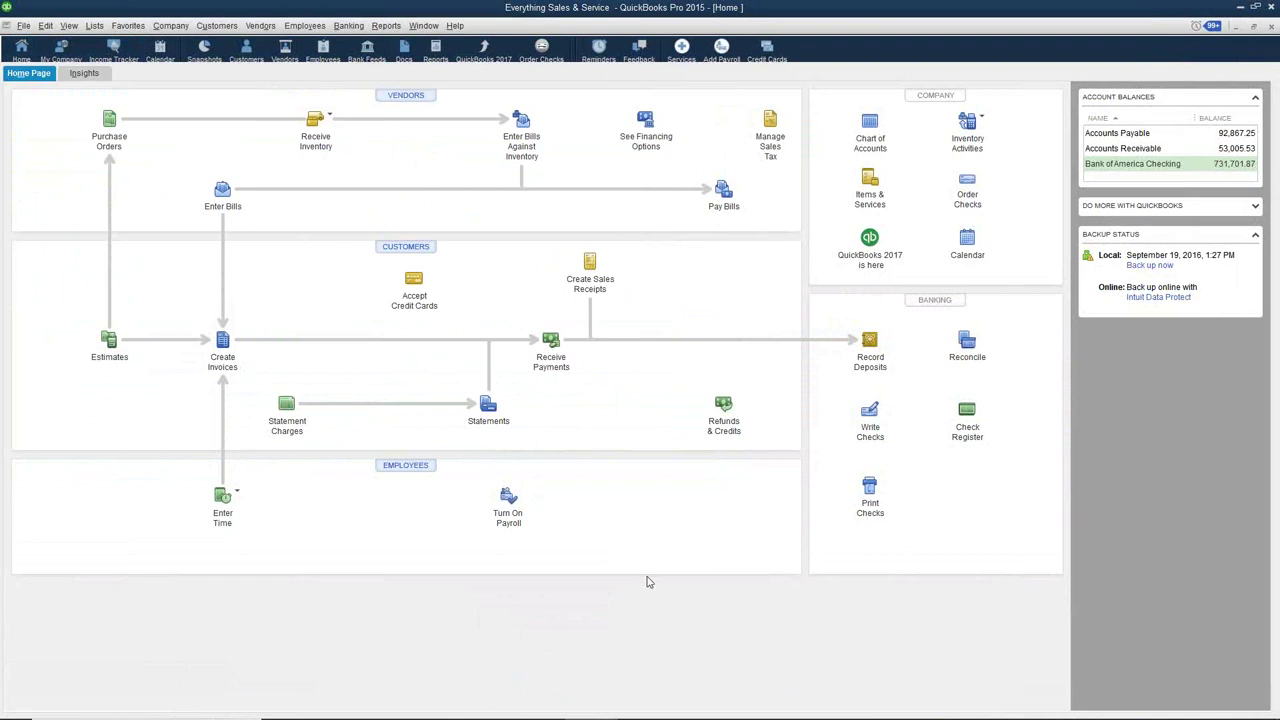
click(348, 26)
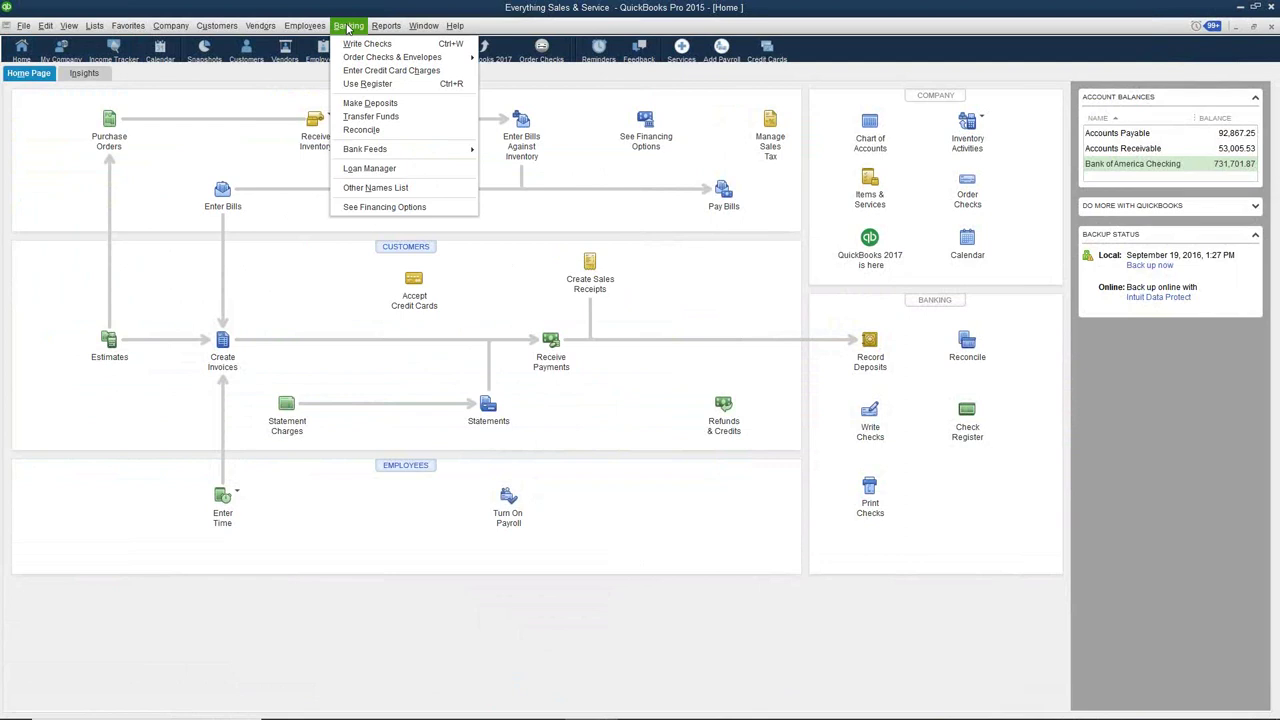
- Start a bank deposit and scroll through the list of payments waiting to be deposited
click(360, 104)
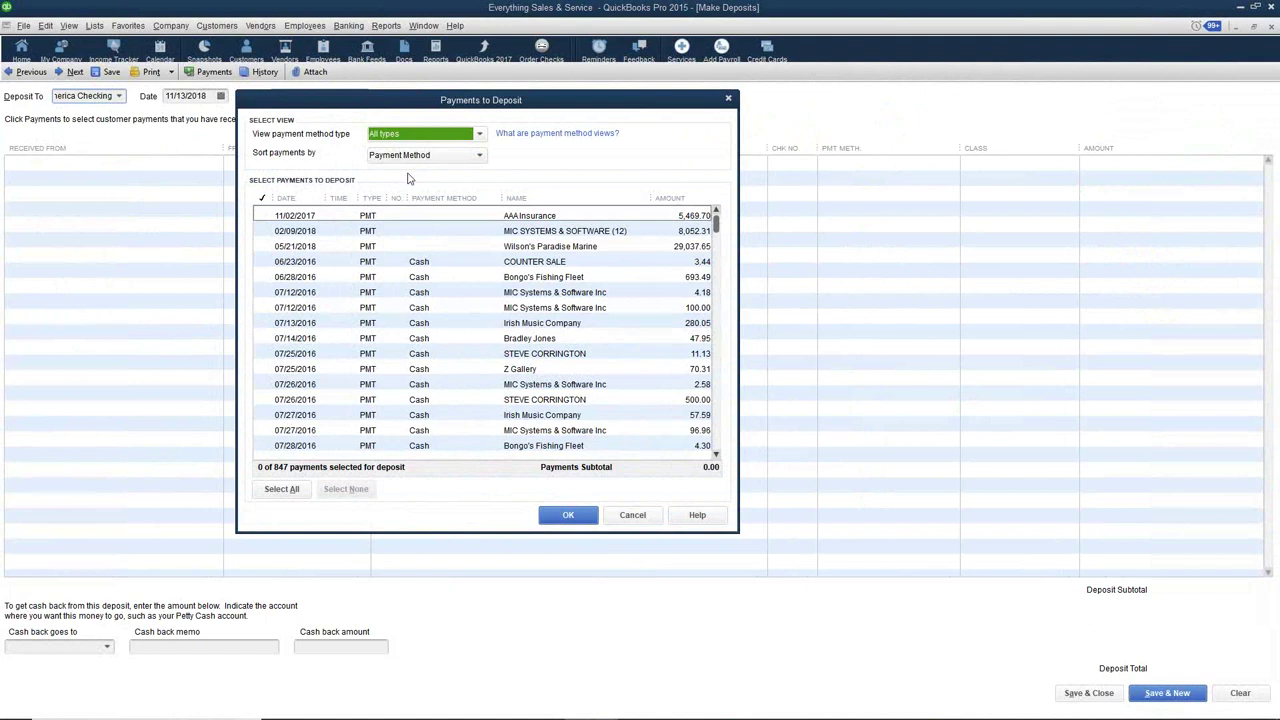
scroll(445, 340, down, 15)
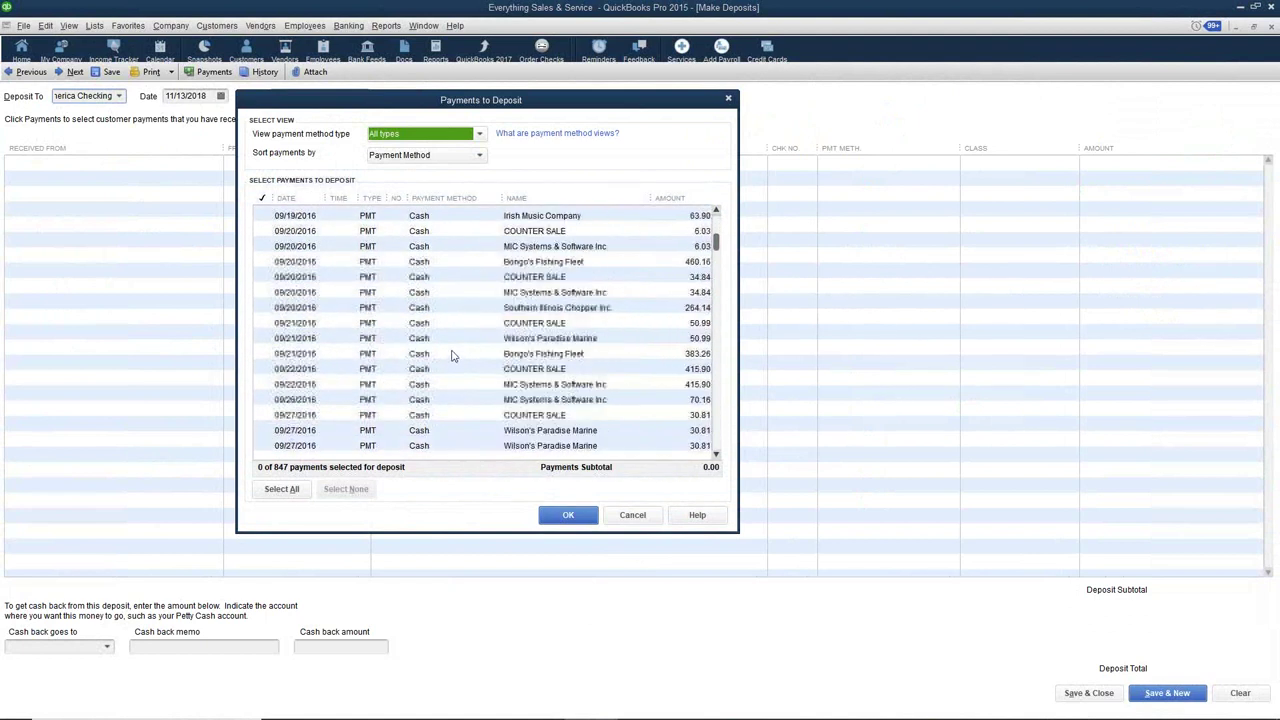
scroll(451, 355, down, 20)
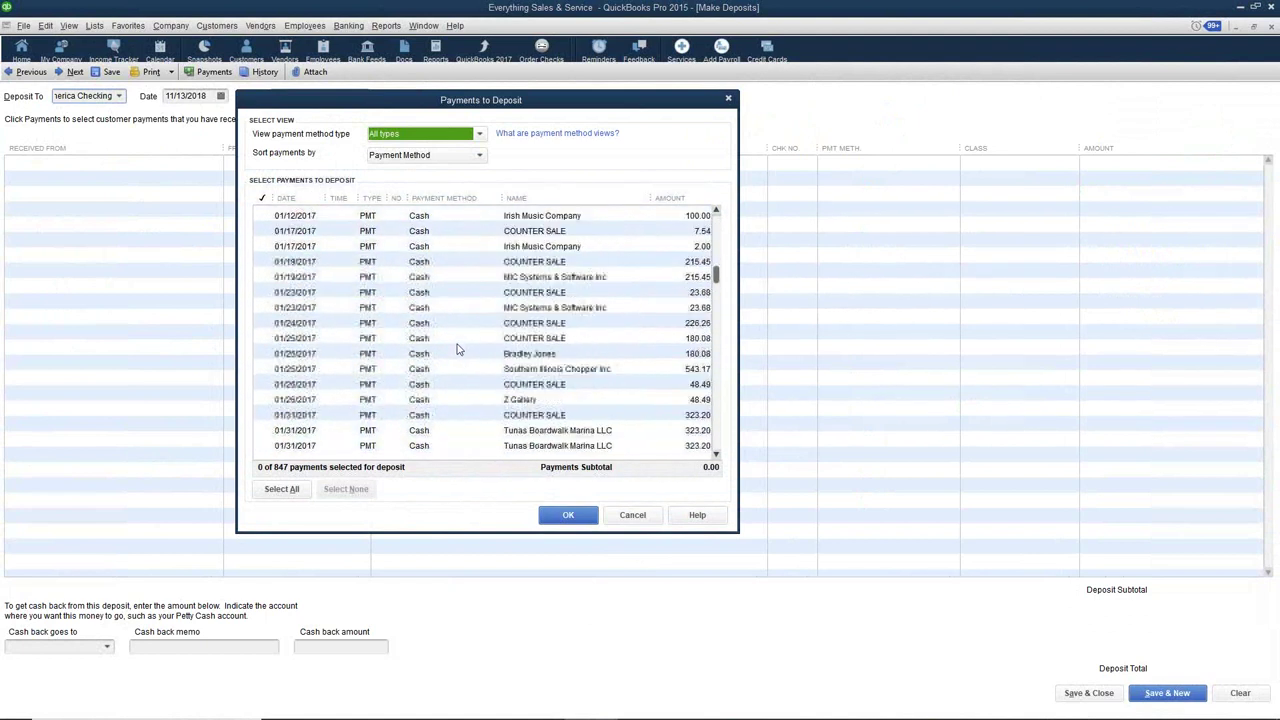
scroll(458, 348, down, 20)
scroll(458, 348, down, 15)
drag(716, 343, 705, 415)
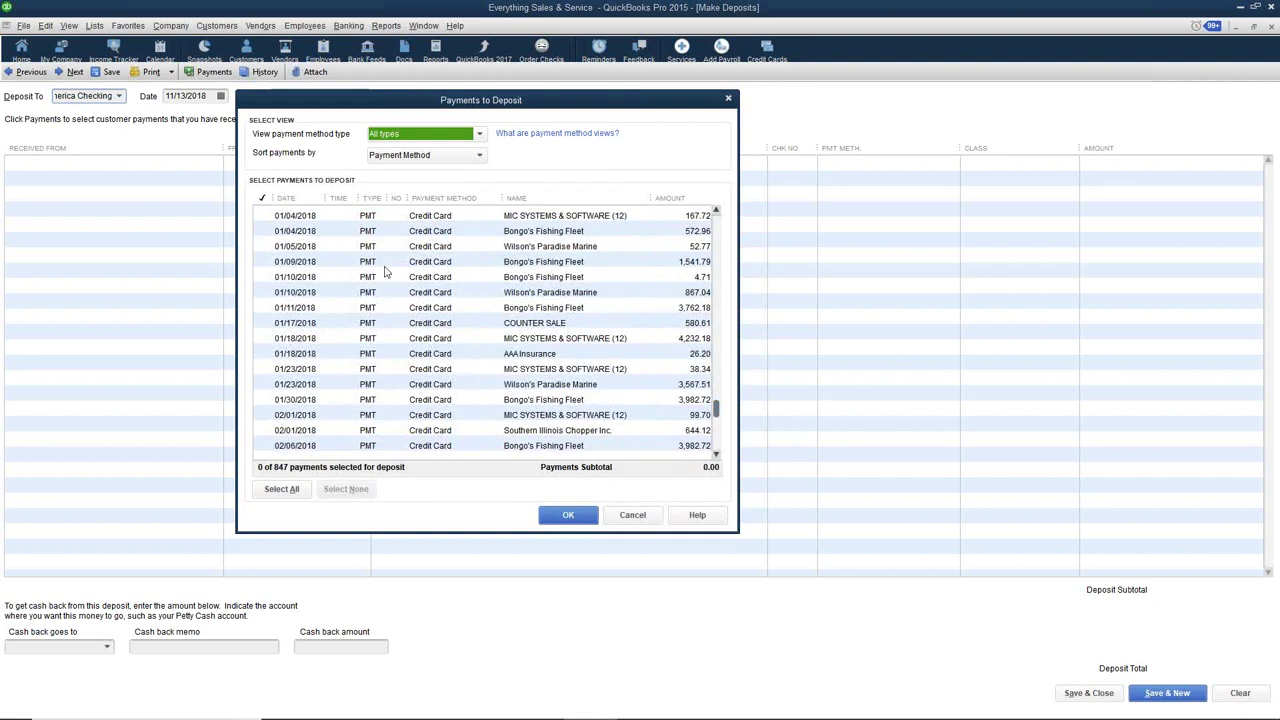
- Cancel without depositing anything, then bring up Commander NE's Reports and Lists window
click(632, 515)
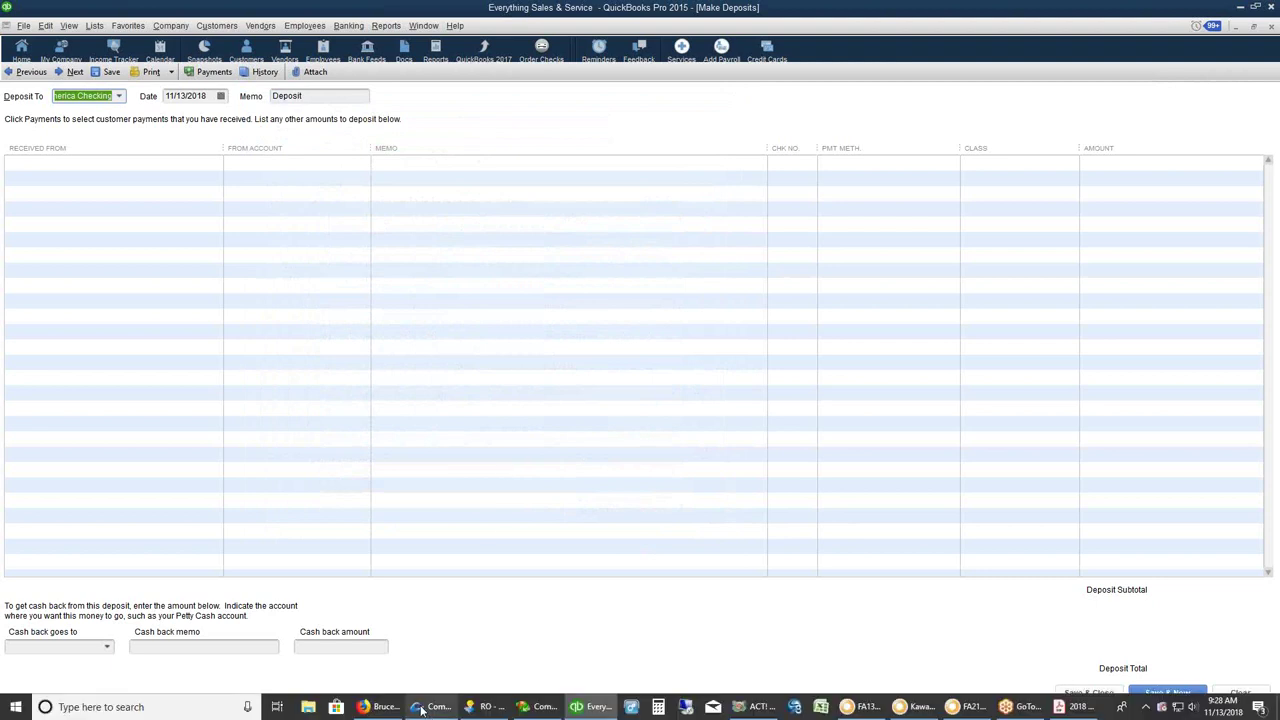
click(424, 707)
click(195, 26)
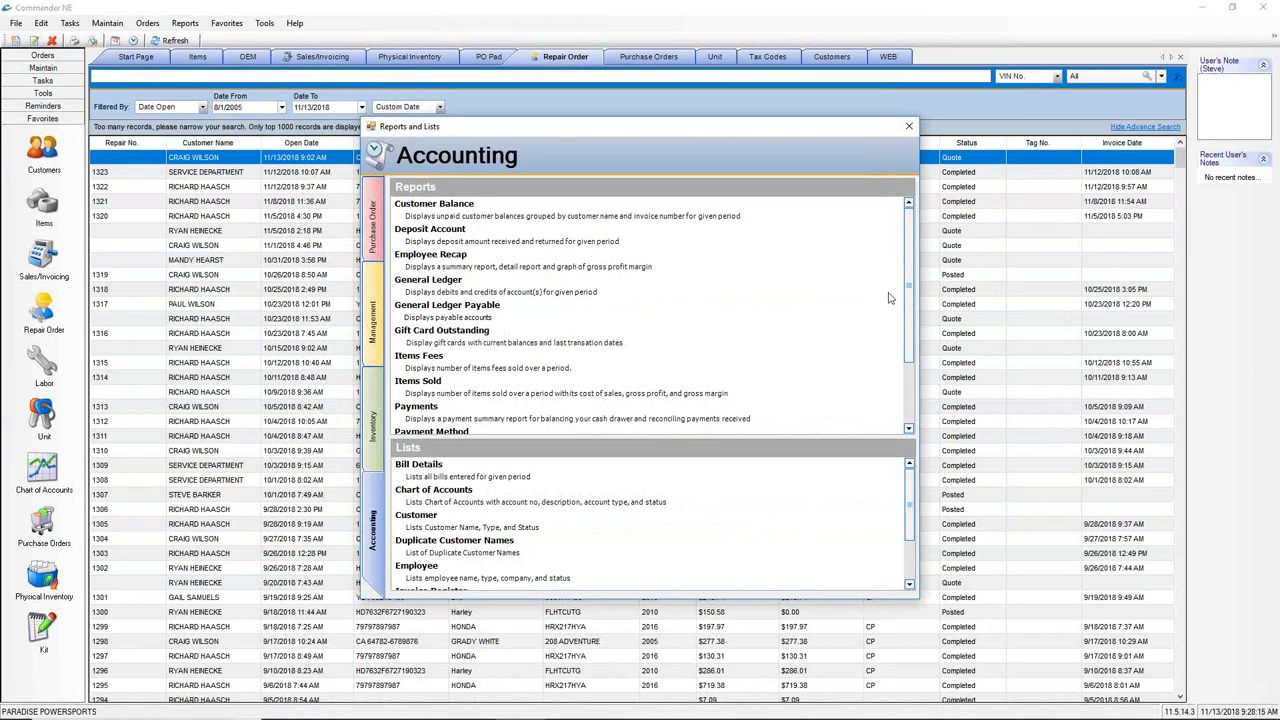
- Run the Accounting Payments report for Month To Date (11/01–11/13/2018) with its payment-type pie chart
drag(912, 292, 908, 383)
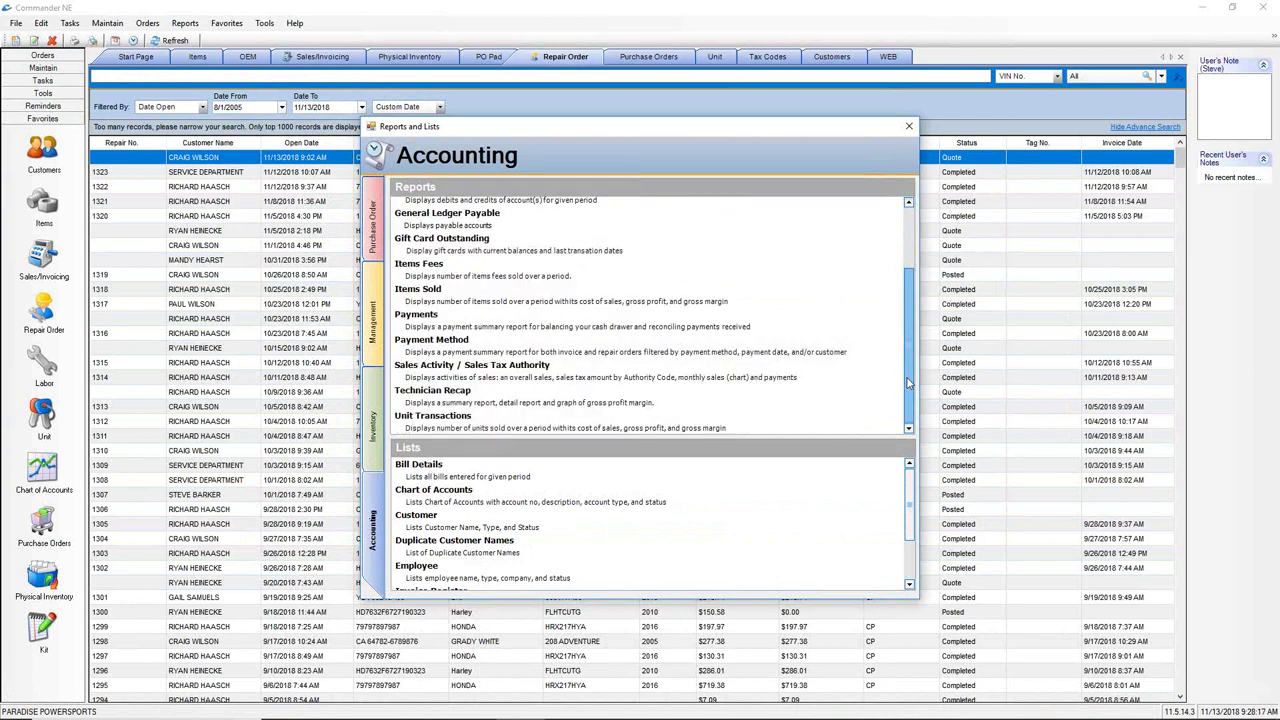
click(507, 327)
double_click(507, 327)
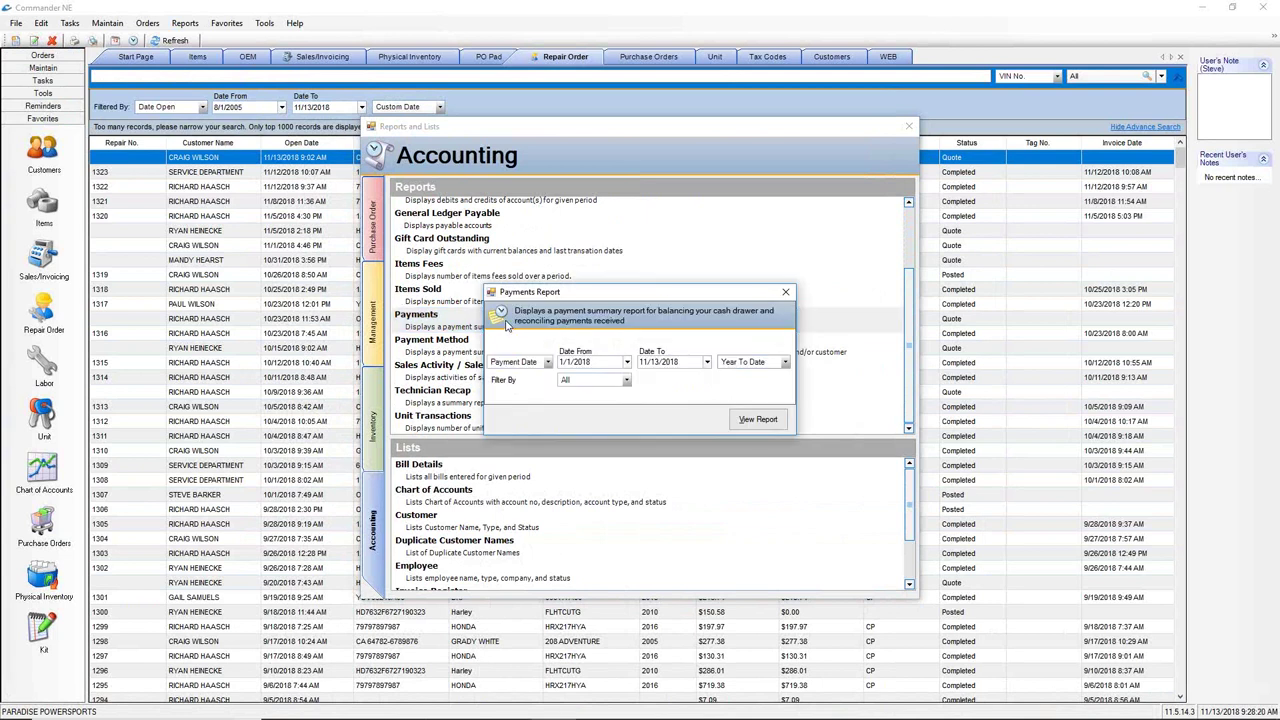
click(785, 363)
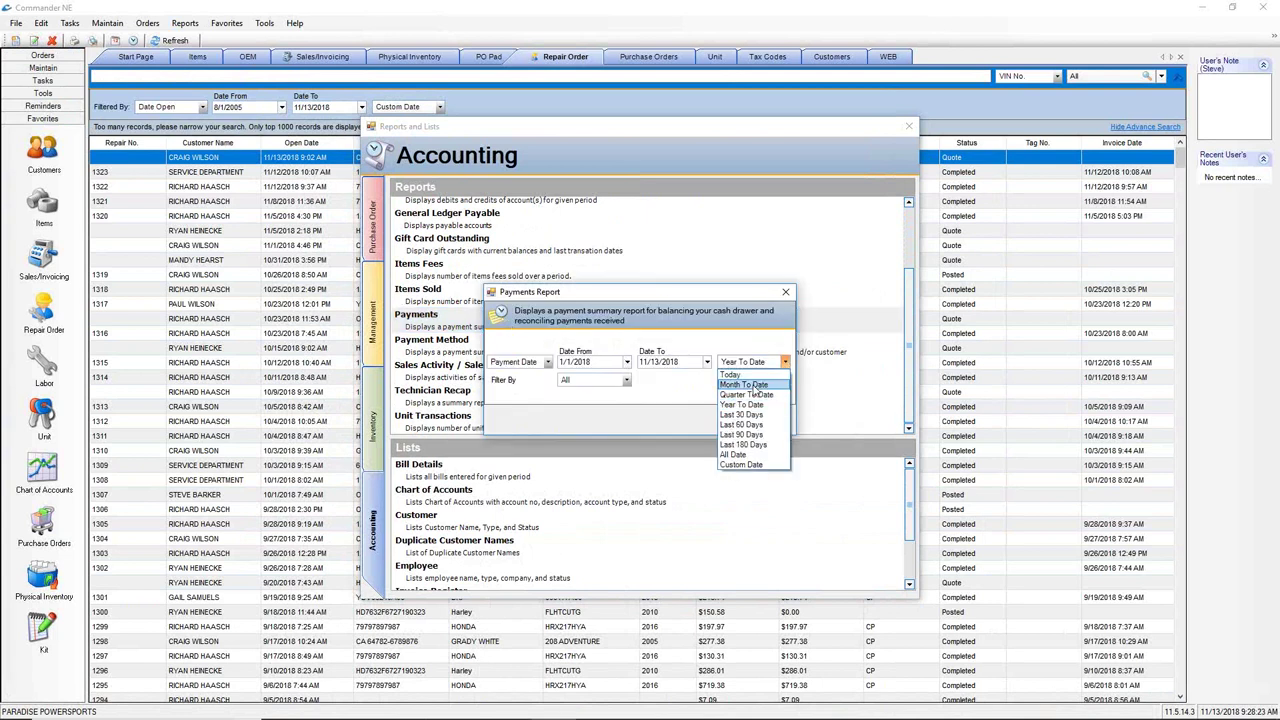
click(743, 384)
click(757, 420)
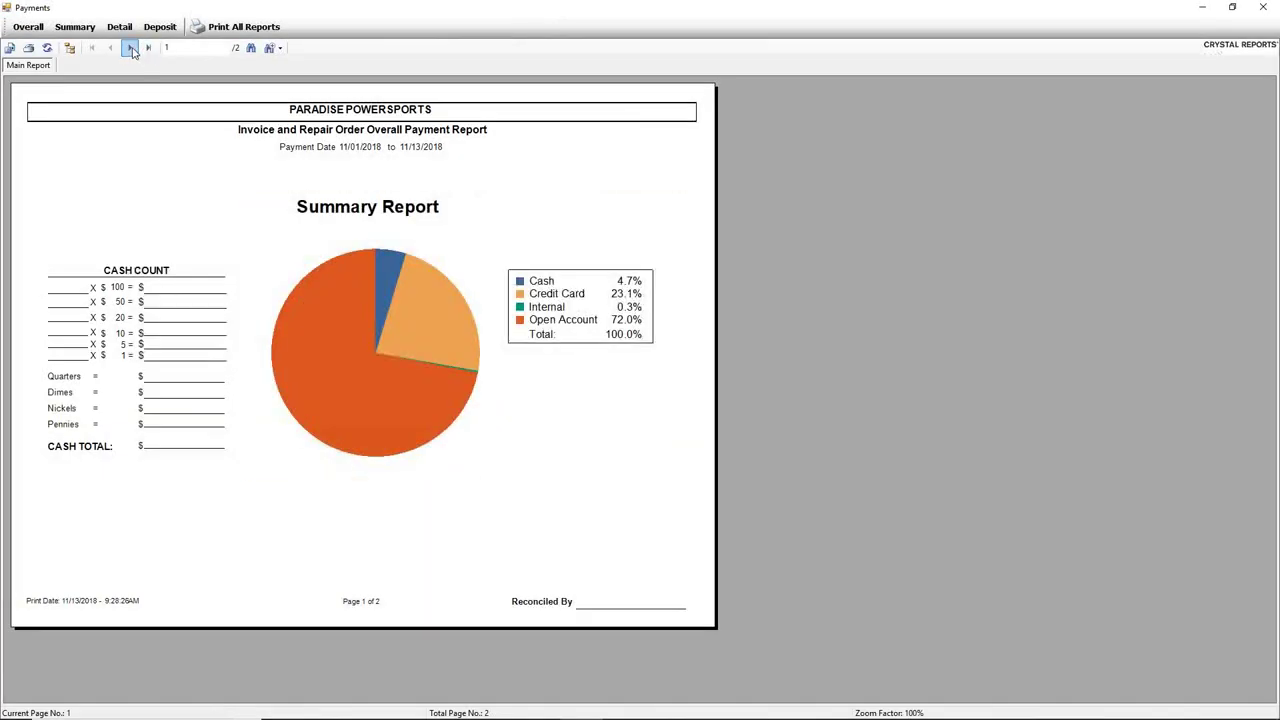
- Show page 2 of the Payments report at 150% and mark the VISA 4,819.56 and MasterCard 262.84 totals
click(129, 47)
click(280, 48)
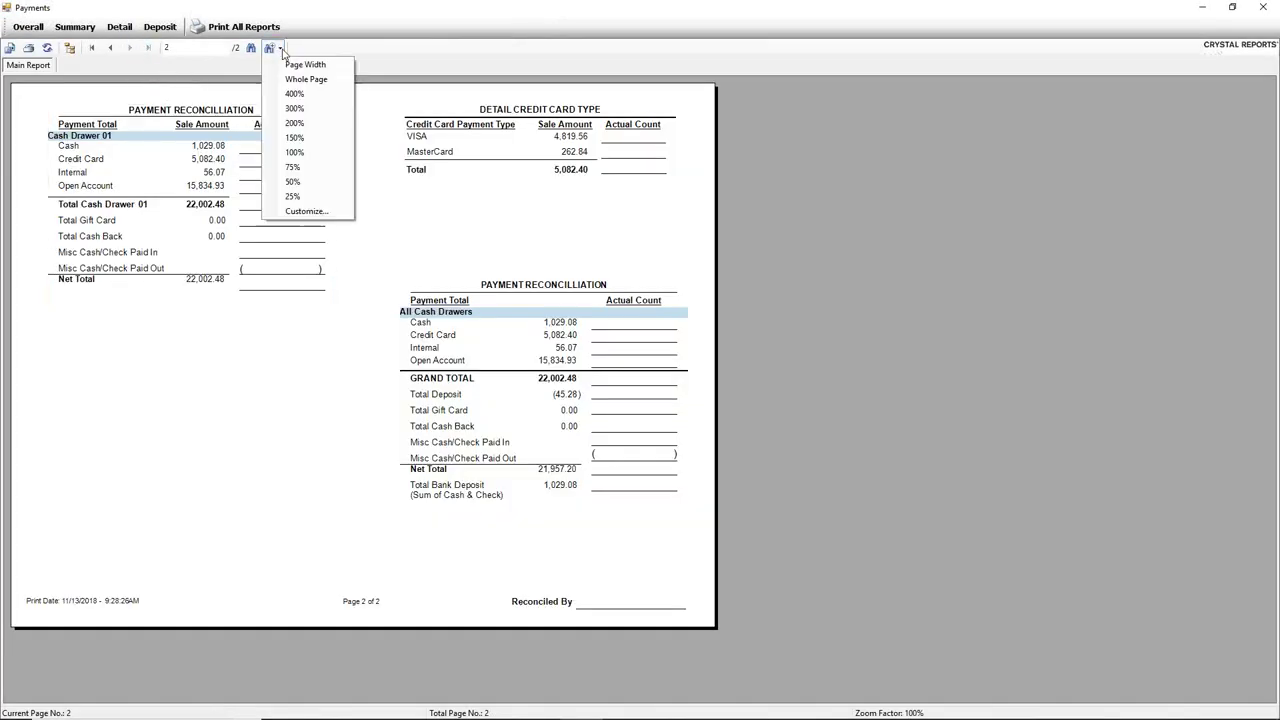
click(300, 139)
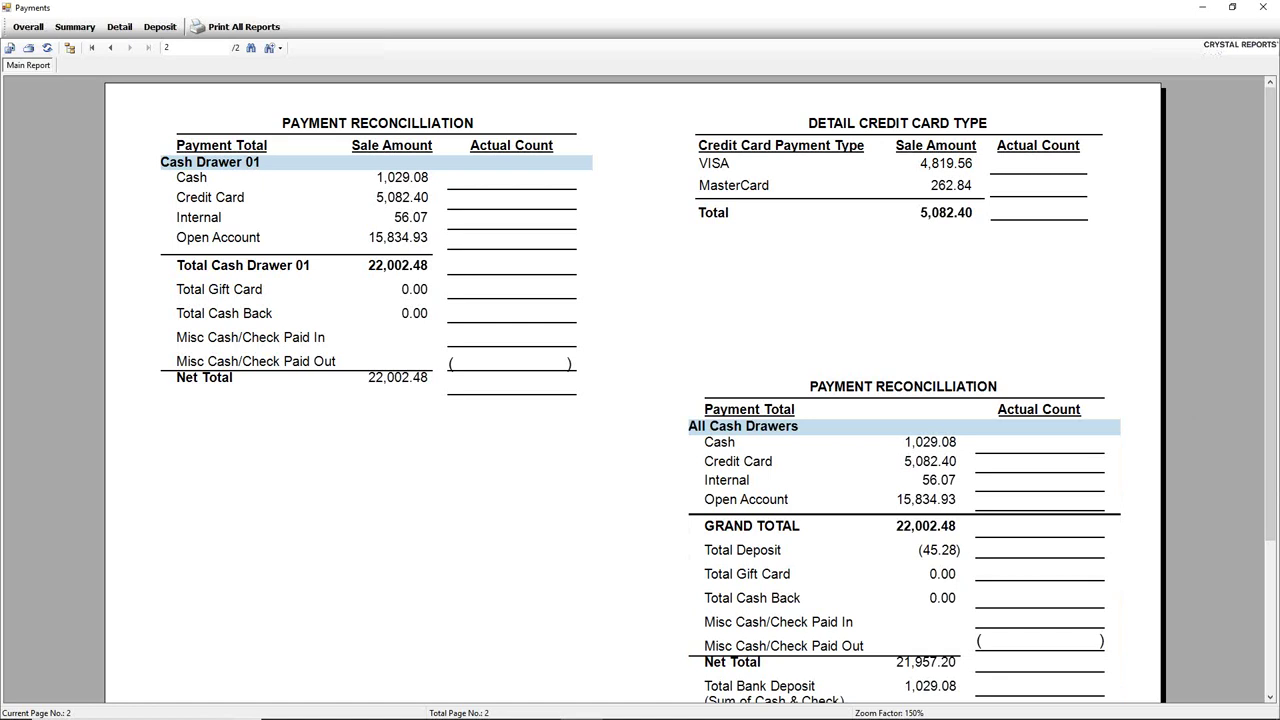
mouse_move(690, 128)
mouse_down()
mouse_move(670, 188)
mouse_move(697, 214)
mouse_up()
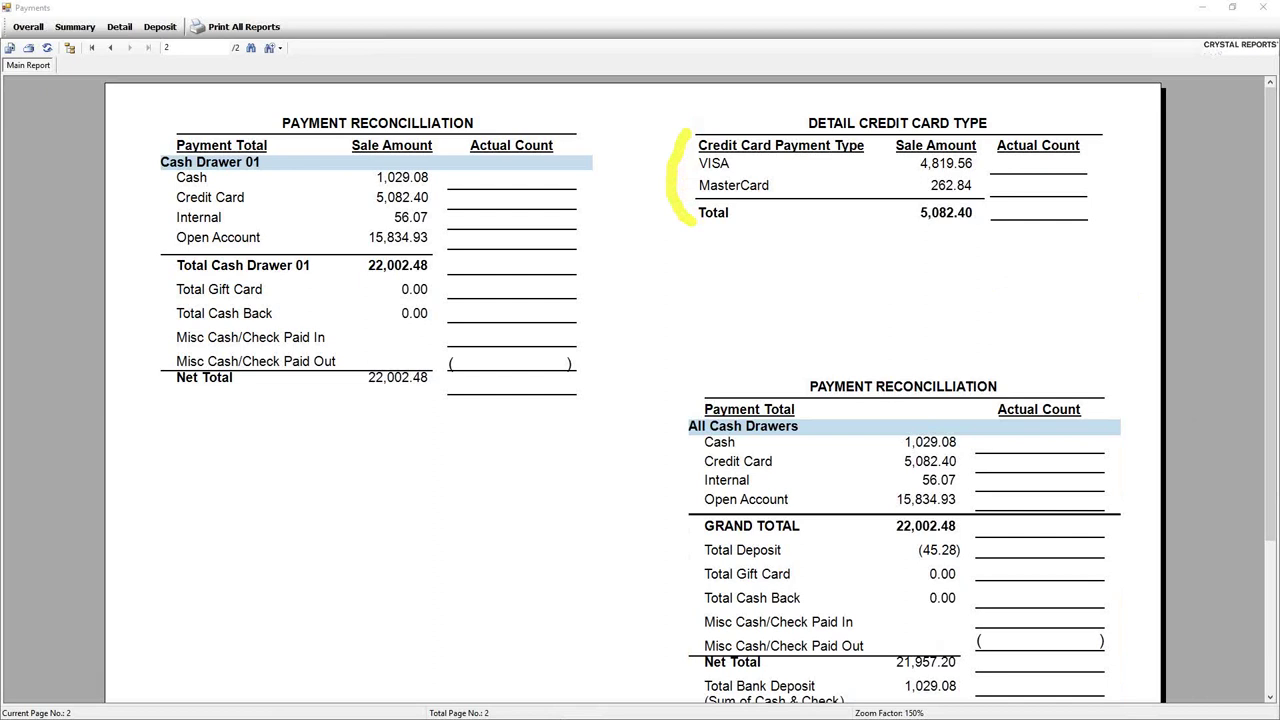
key(Escape)
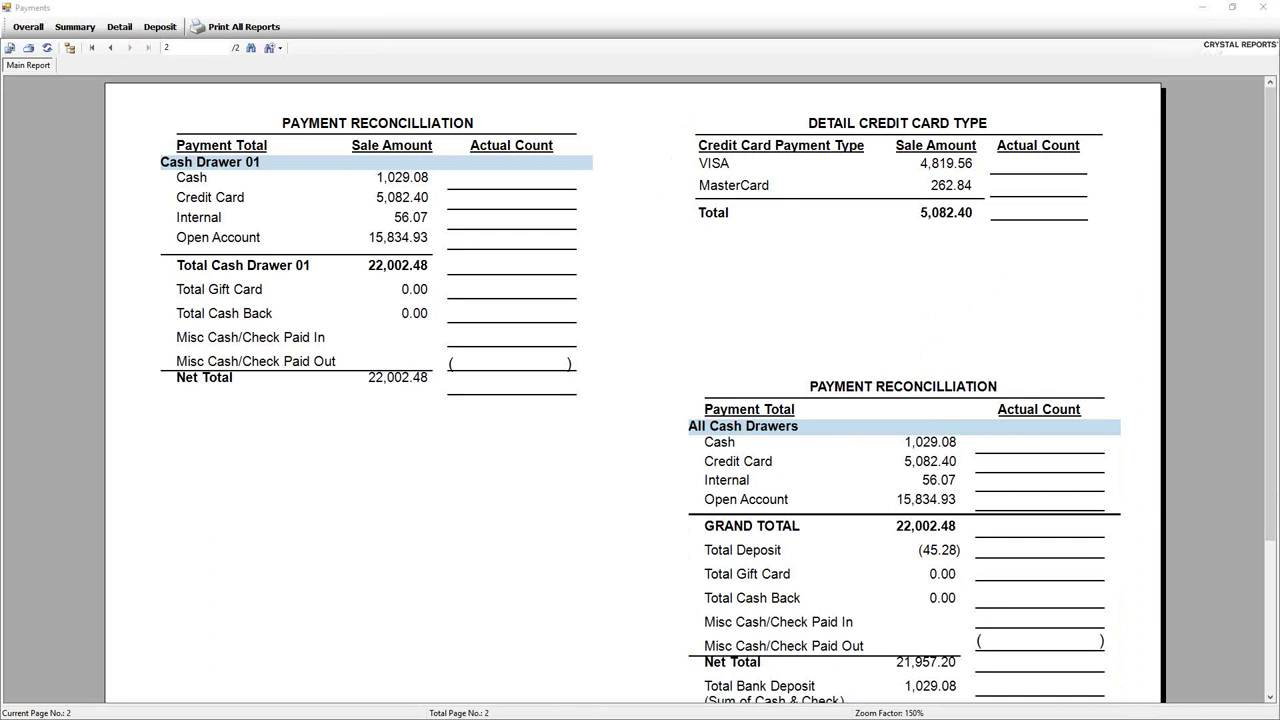
- Close the Payments report and check the Payment Method report's method types, keeping All
click(1268, 8)
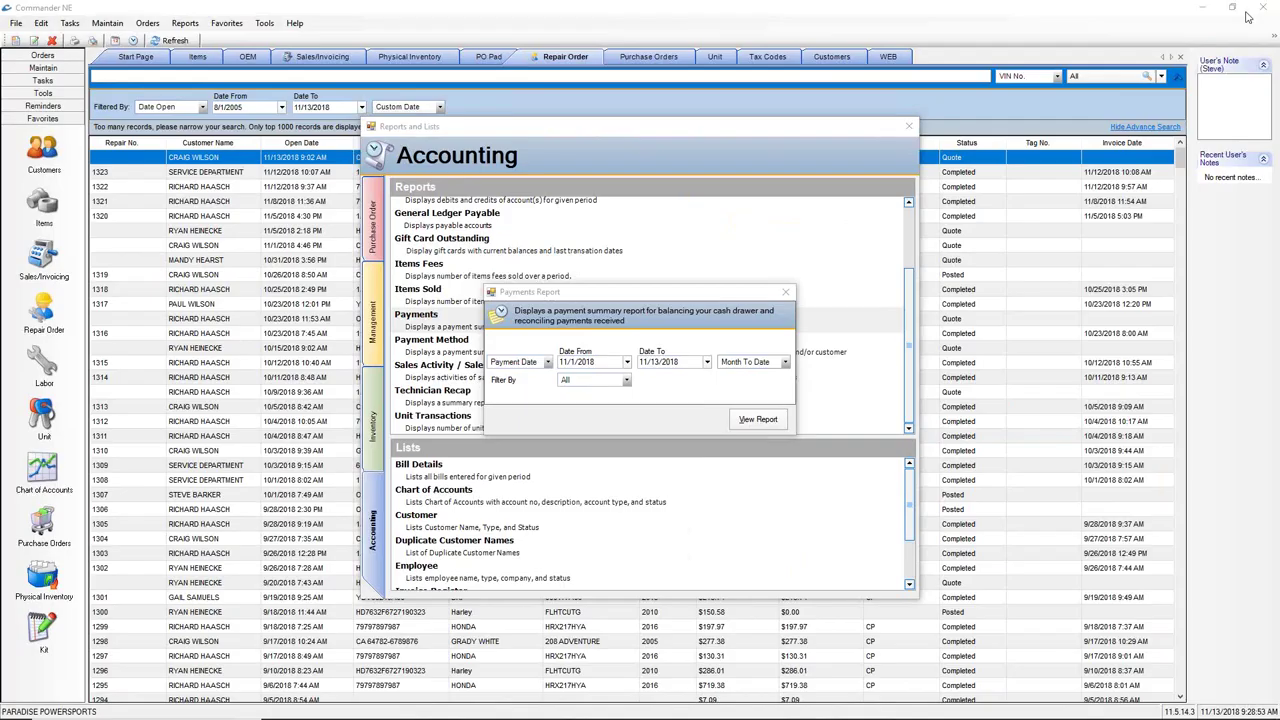
click(786, 293)
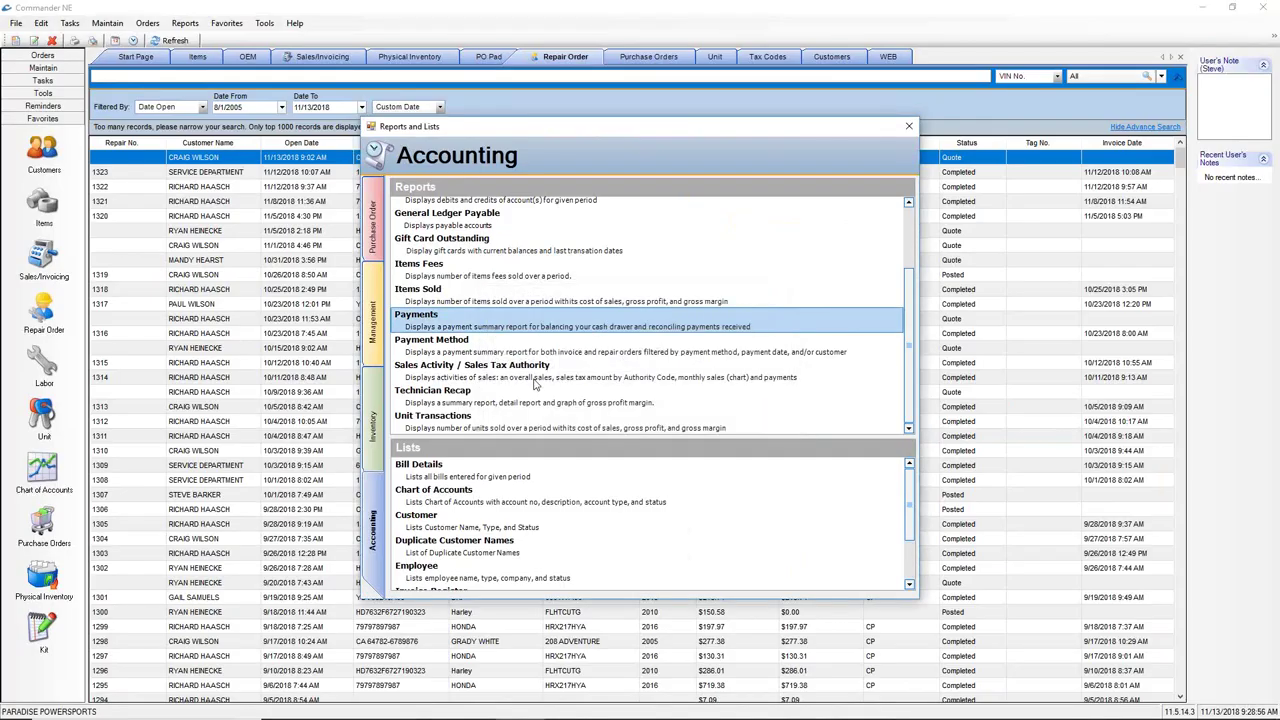
click(458, 352)
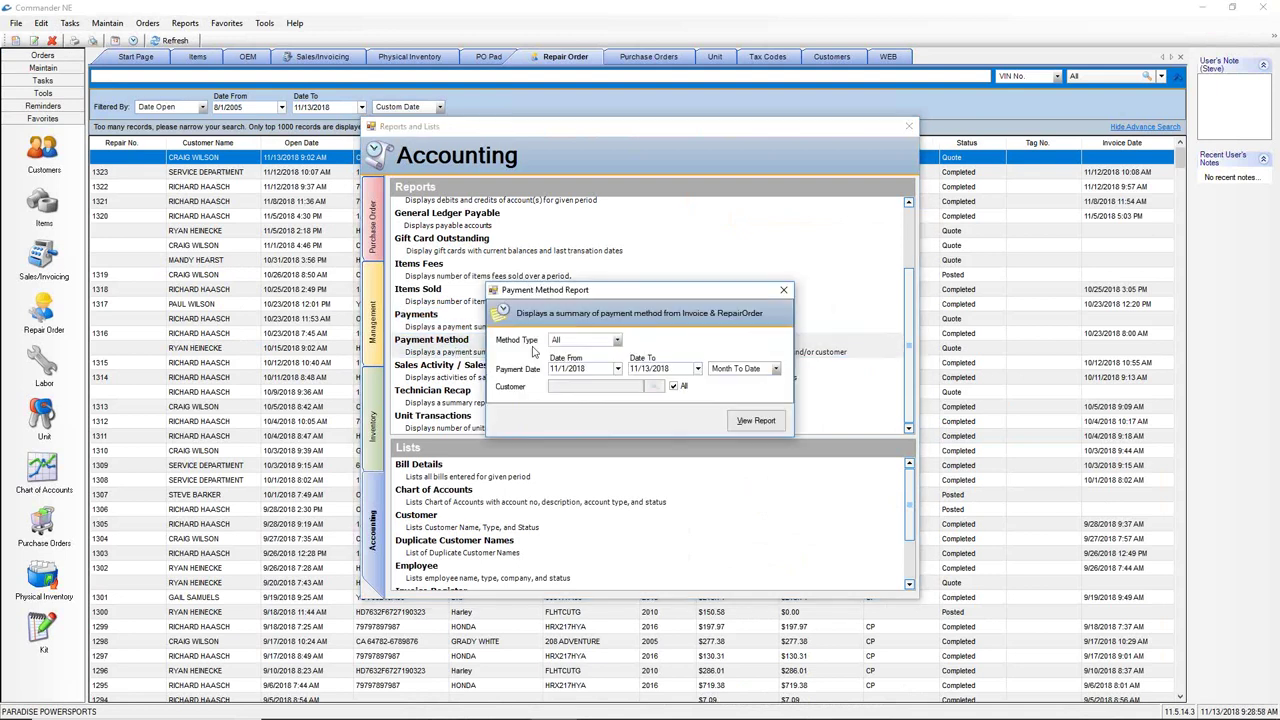
click(617, 342)
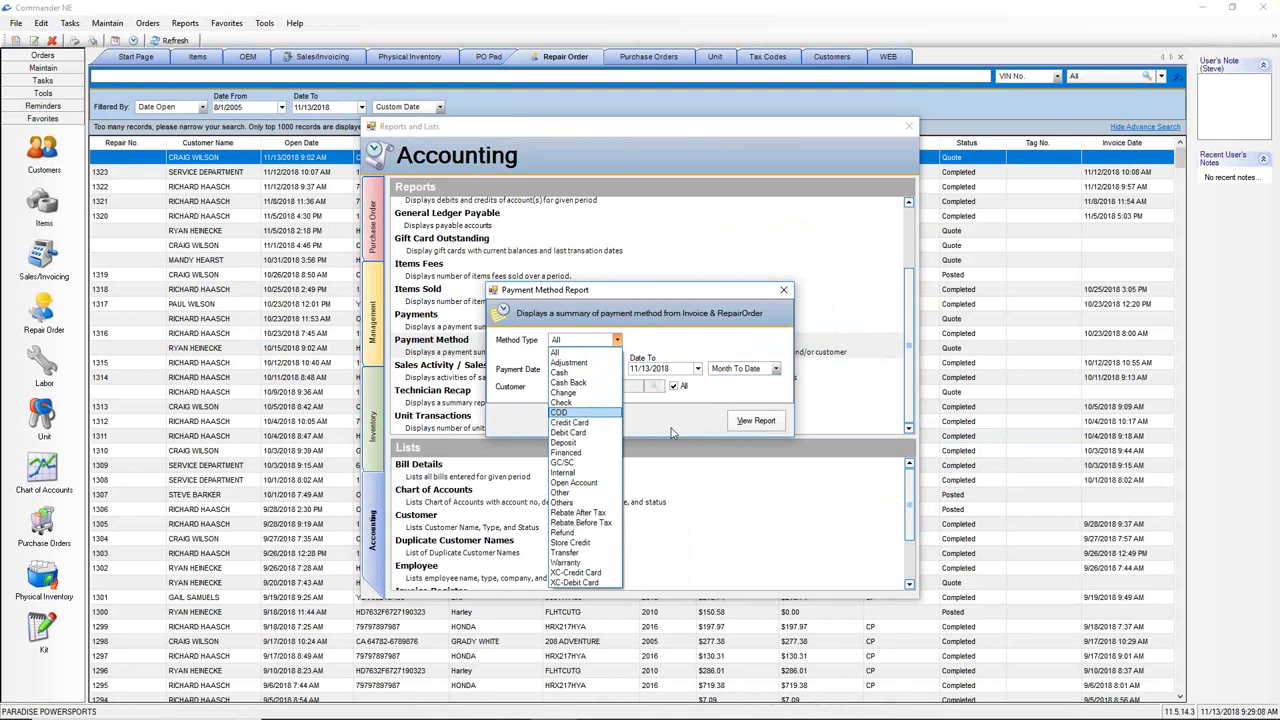
click(785, 292)
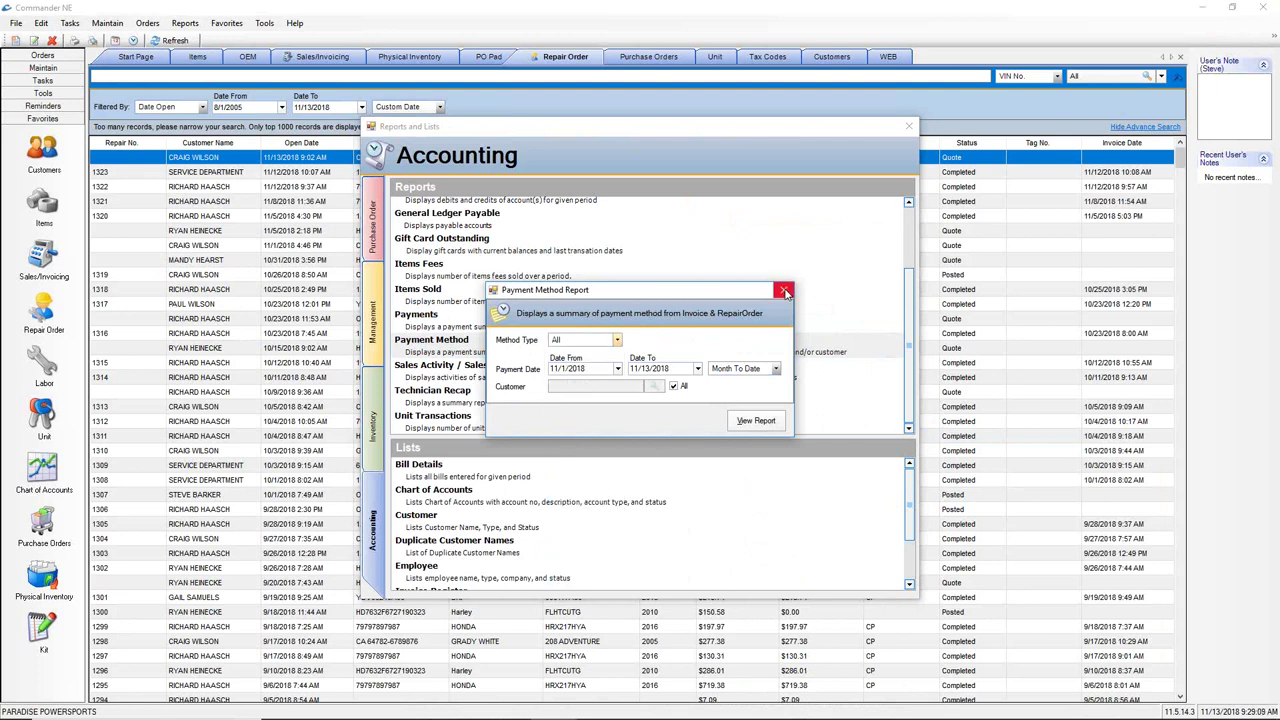
- Close the report options and Reports and Lists, then bring the Commander demo PDF forward
click(785, 291)
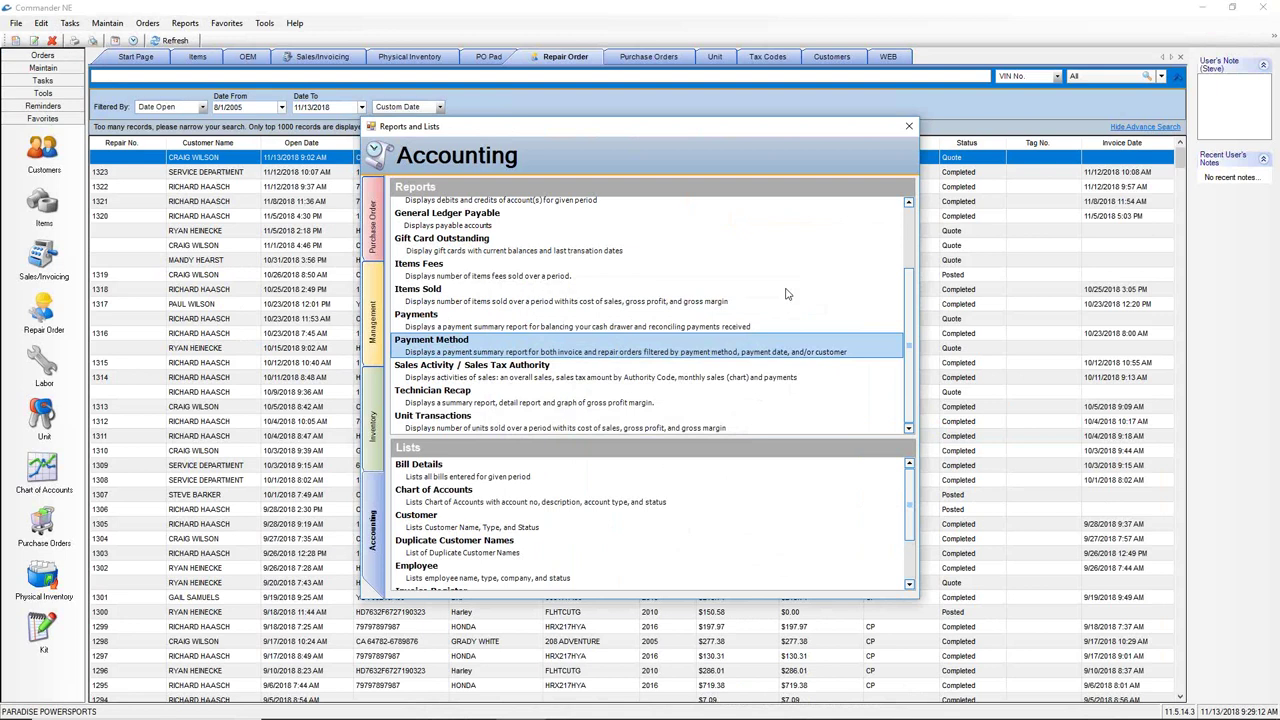
click(909, 126)
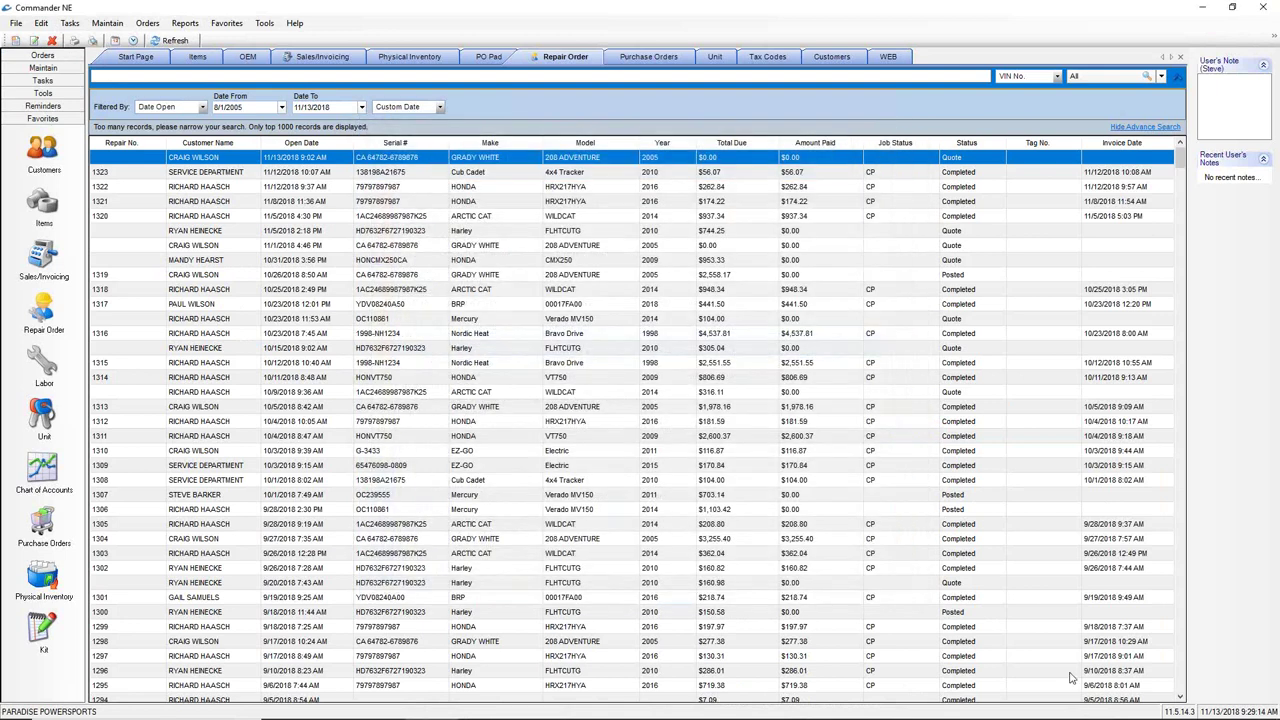
click(1075, 707)
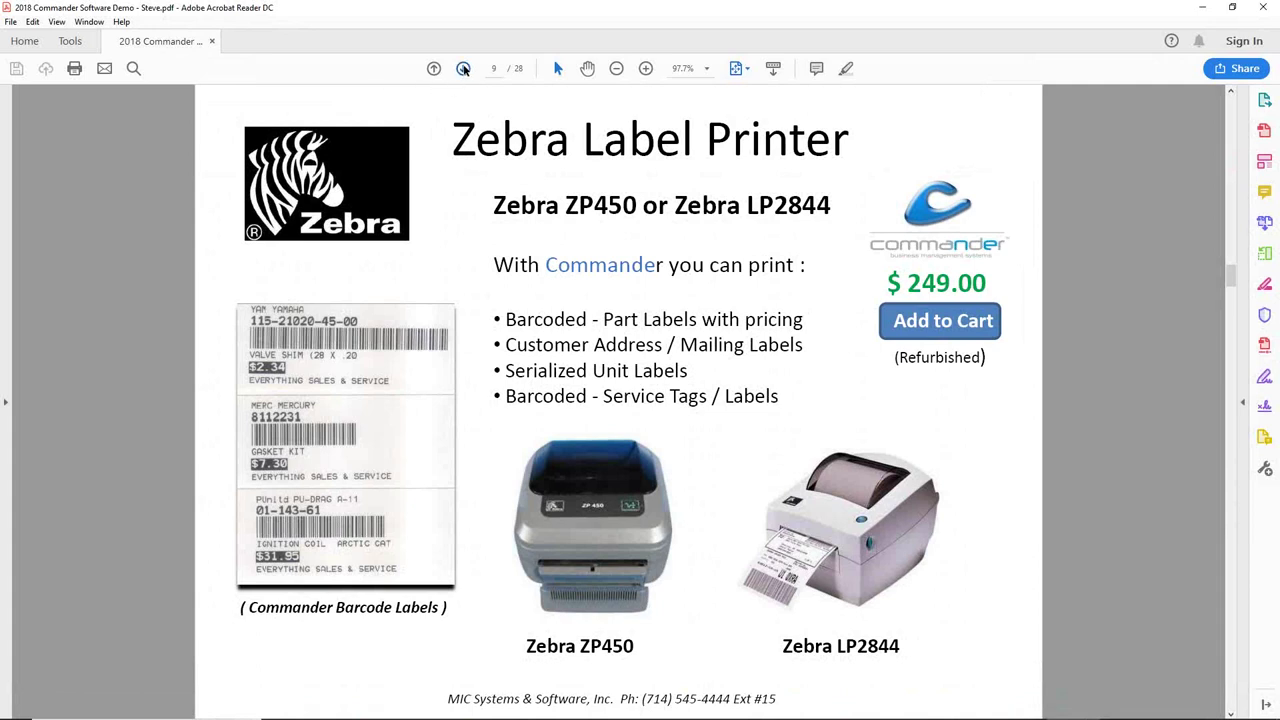
- Page the brochure from page 9 to page 15, the $475.00 Commander–QuickBooks Interface slide
click(463, 68)
click(463, 68)
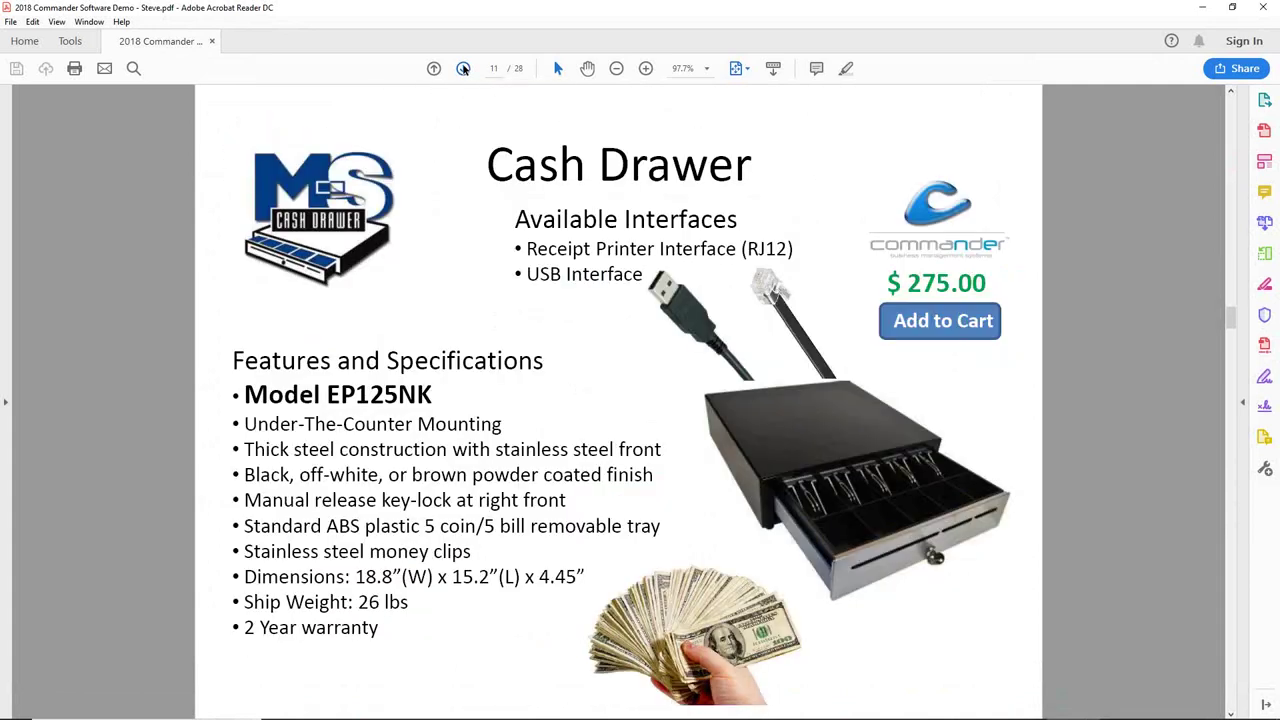
click(463, 68)
click(463, 68)
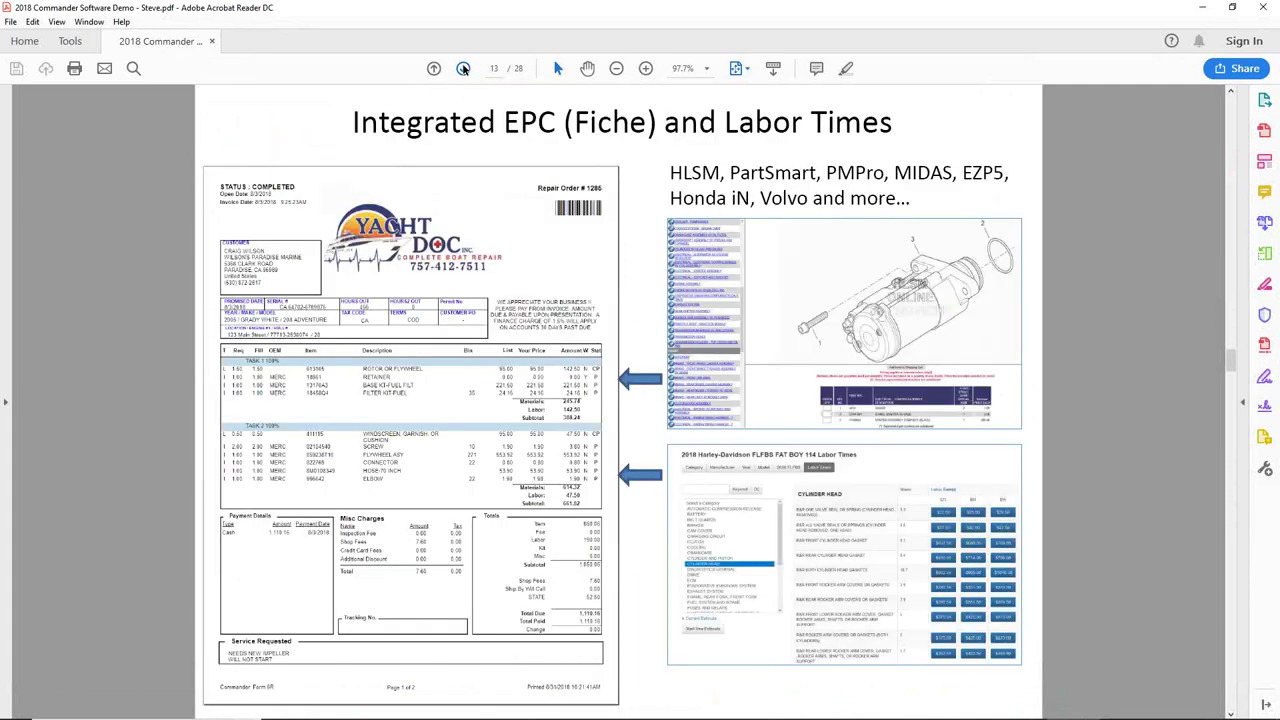
click(815, 285)
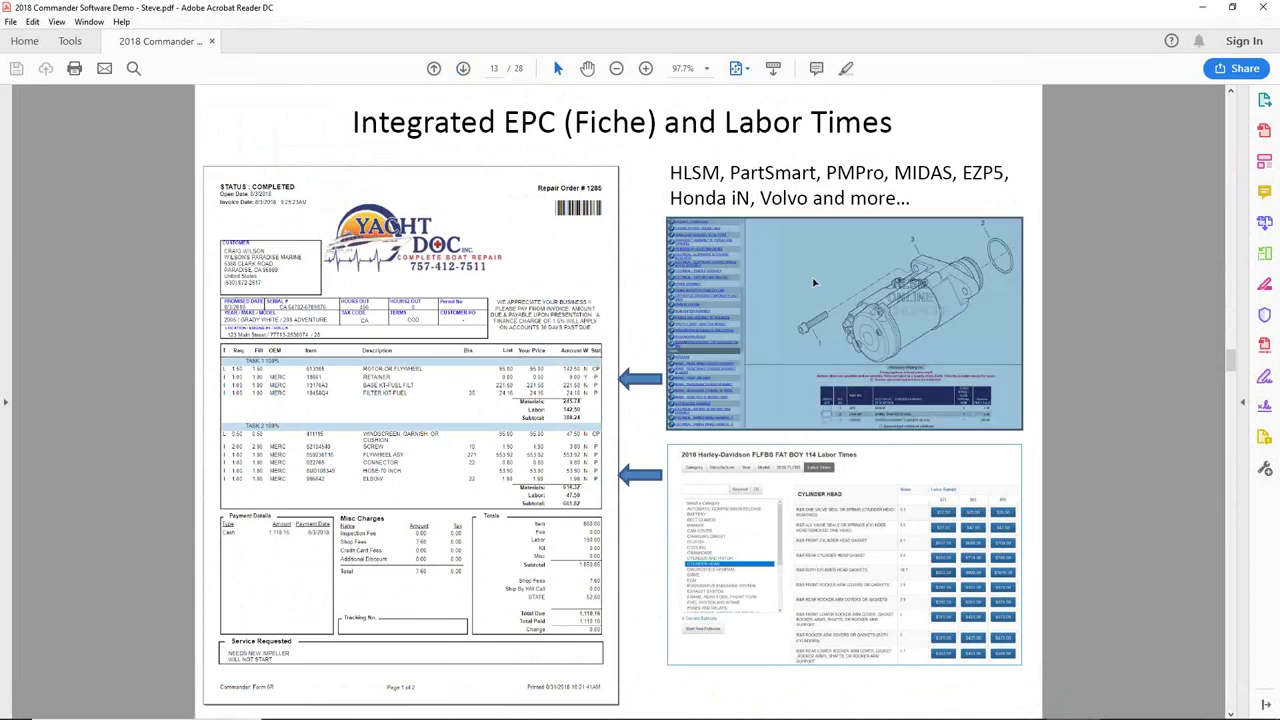
click(585, 262)
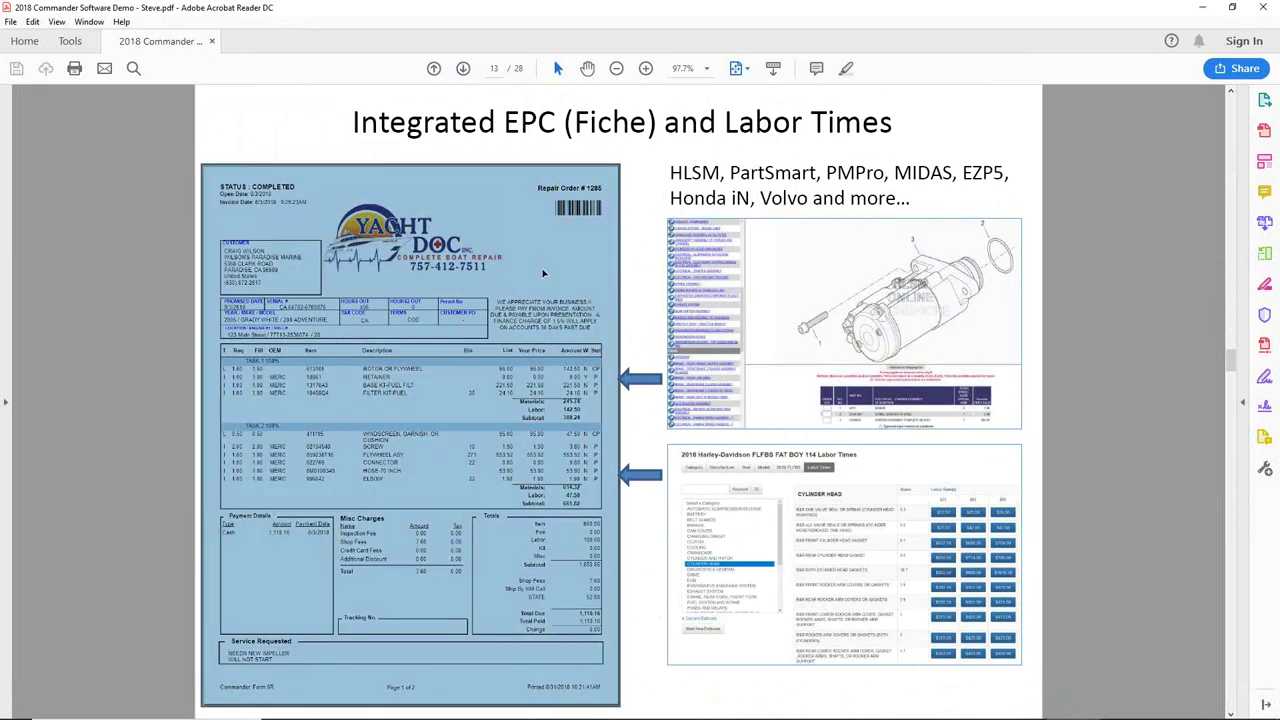
click(463, 69)
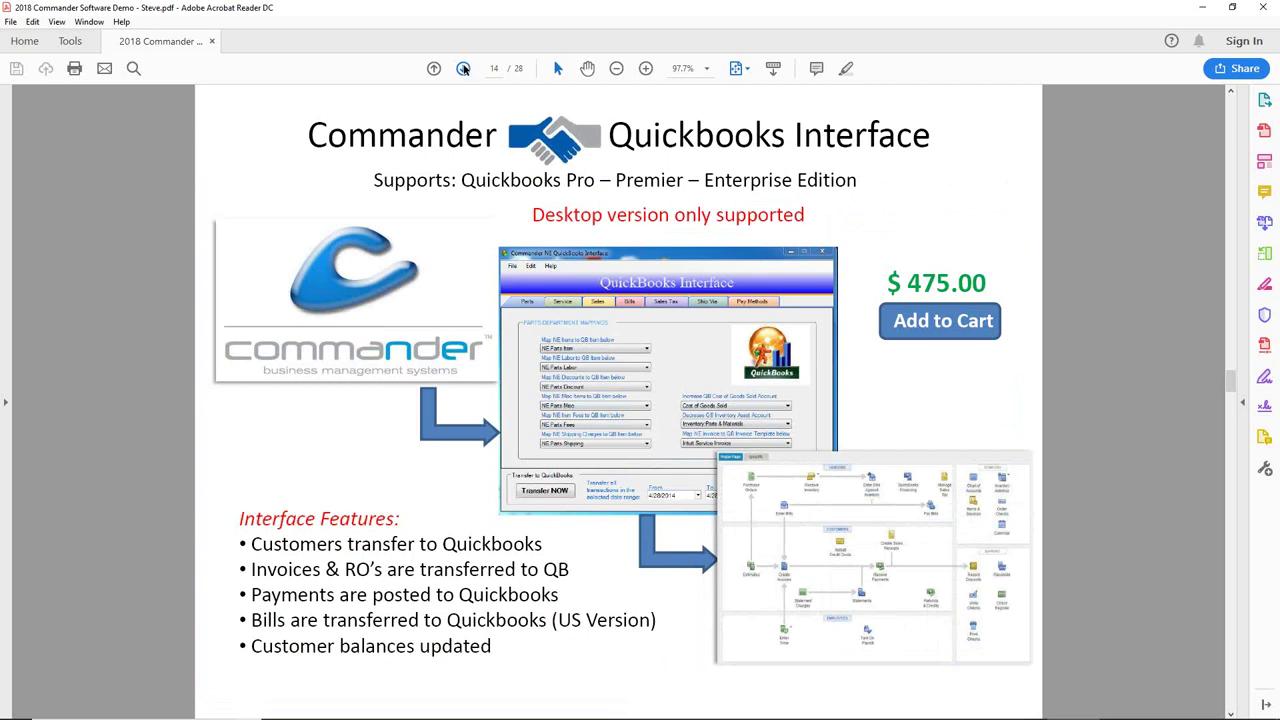
click(464, 69)
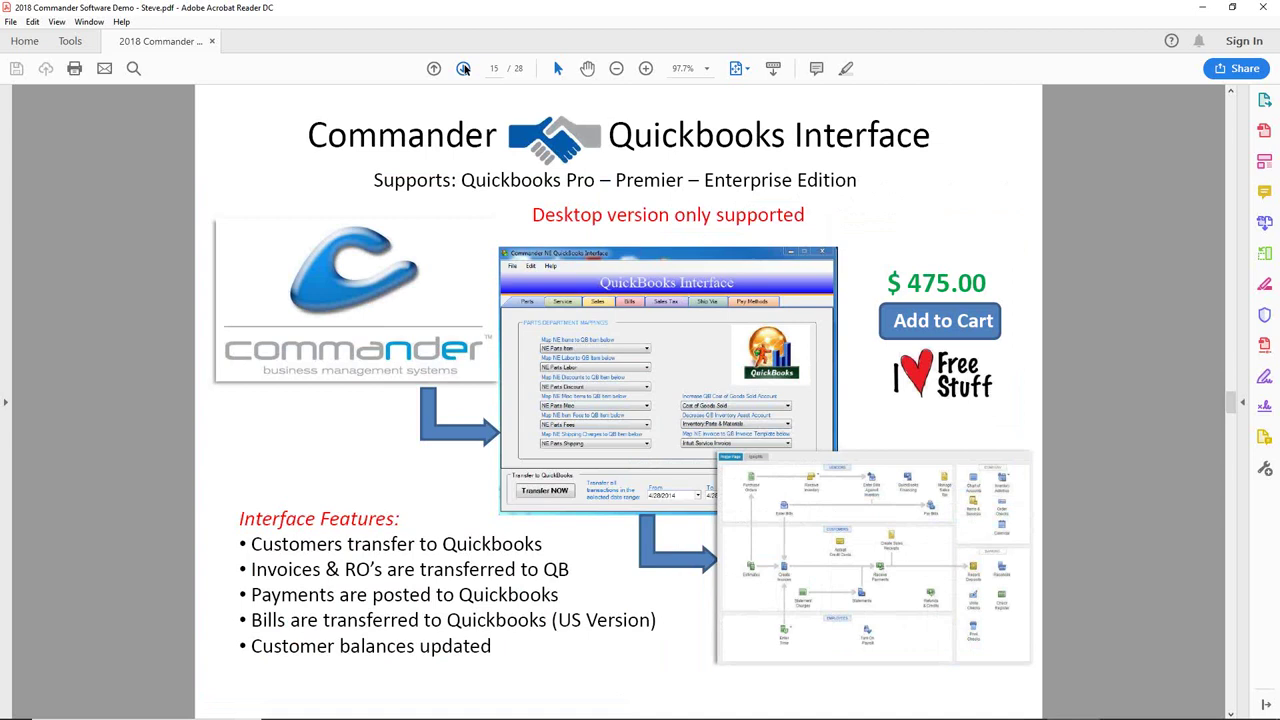
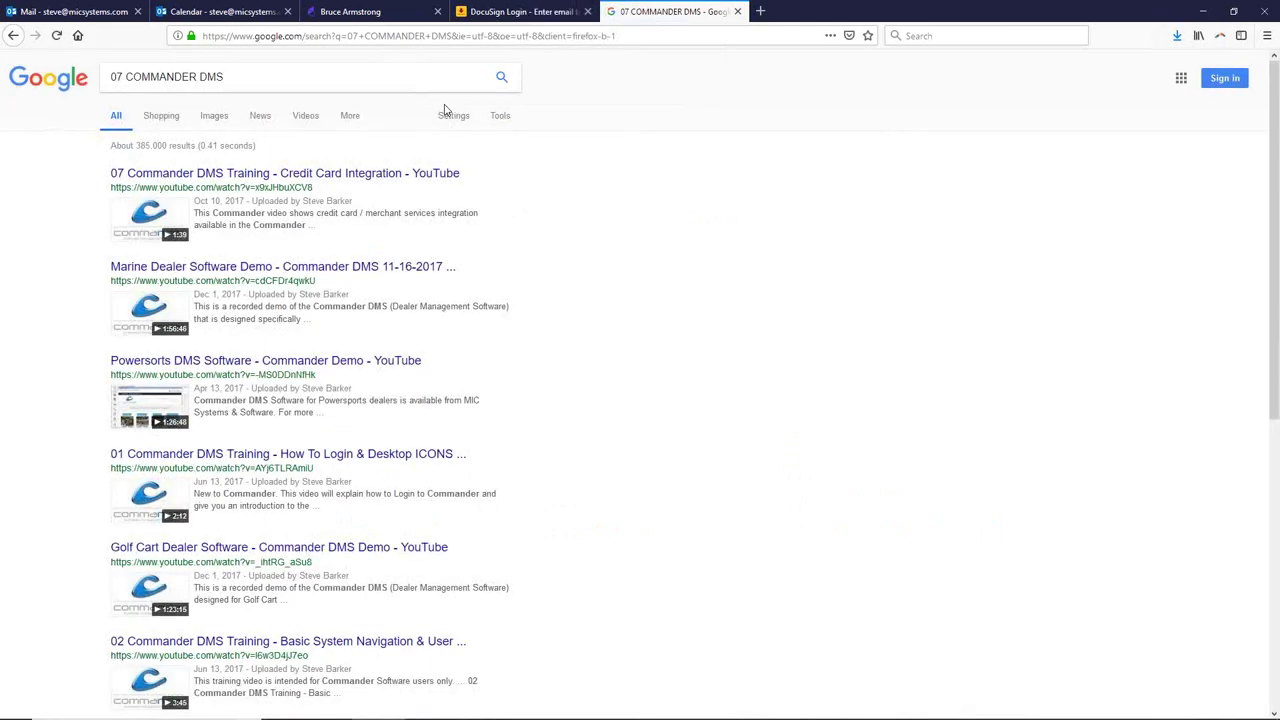
- Watch the Commander DMS credit card integration video, then close it and the contact tab
click(308, 174)
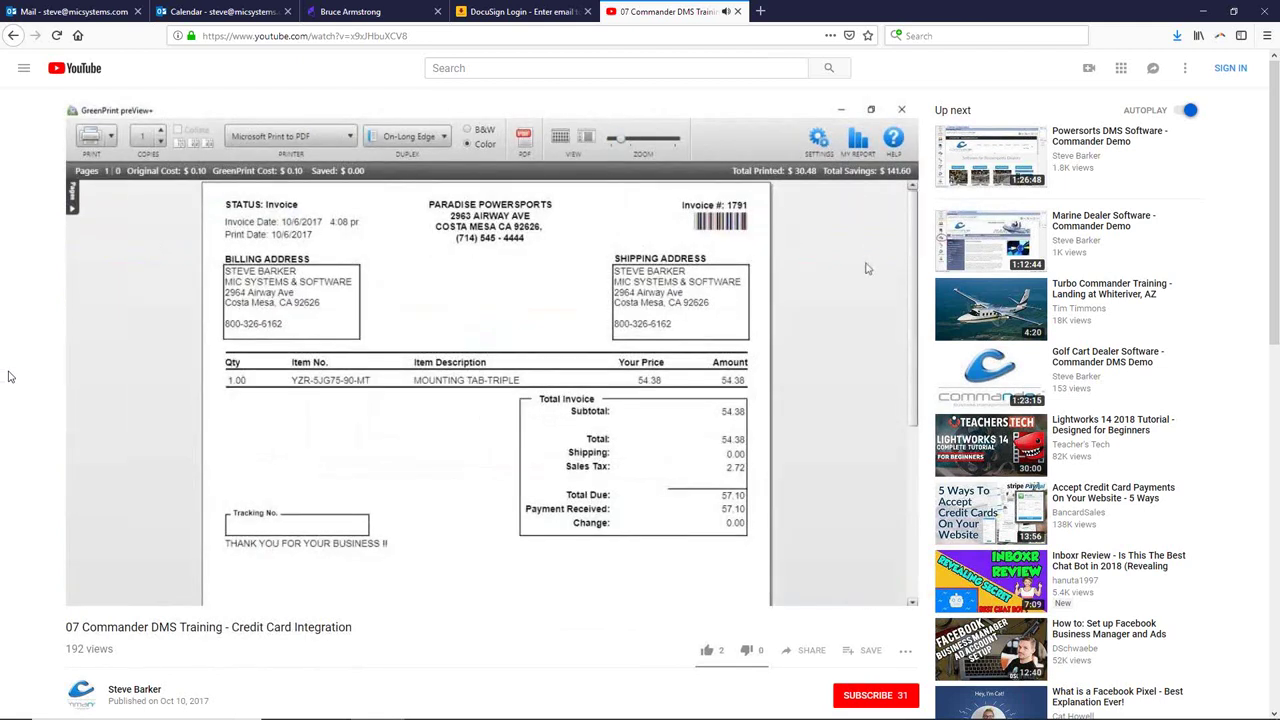
click(736, 12)
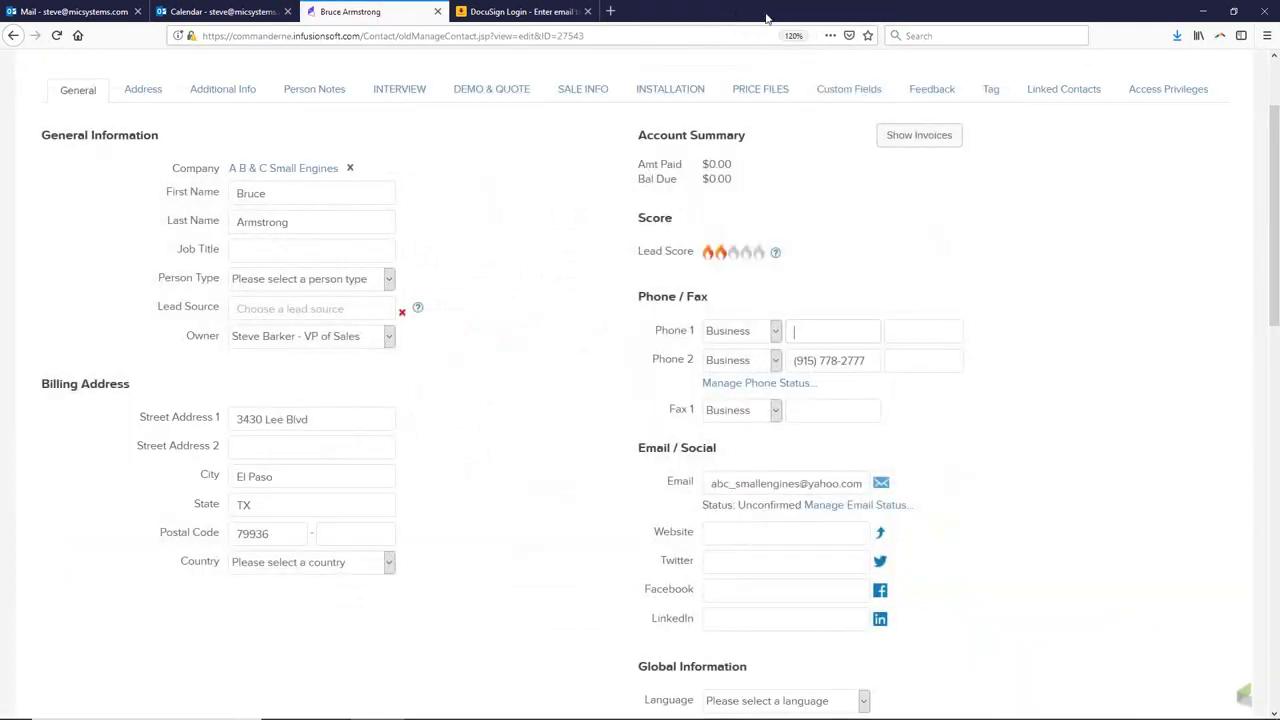
click(437, 11)
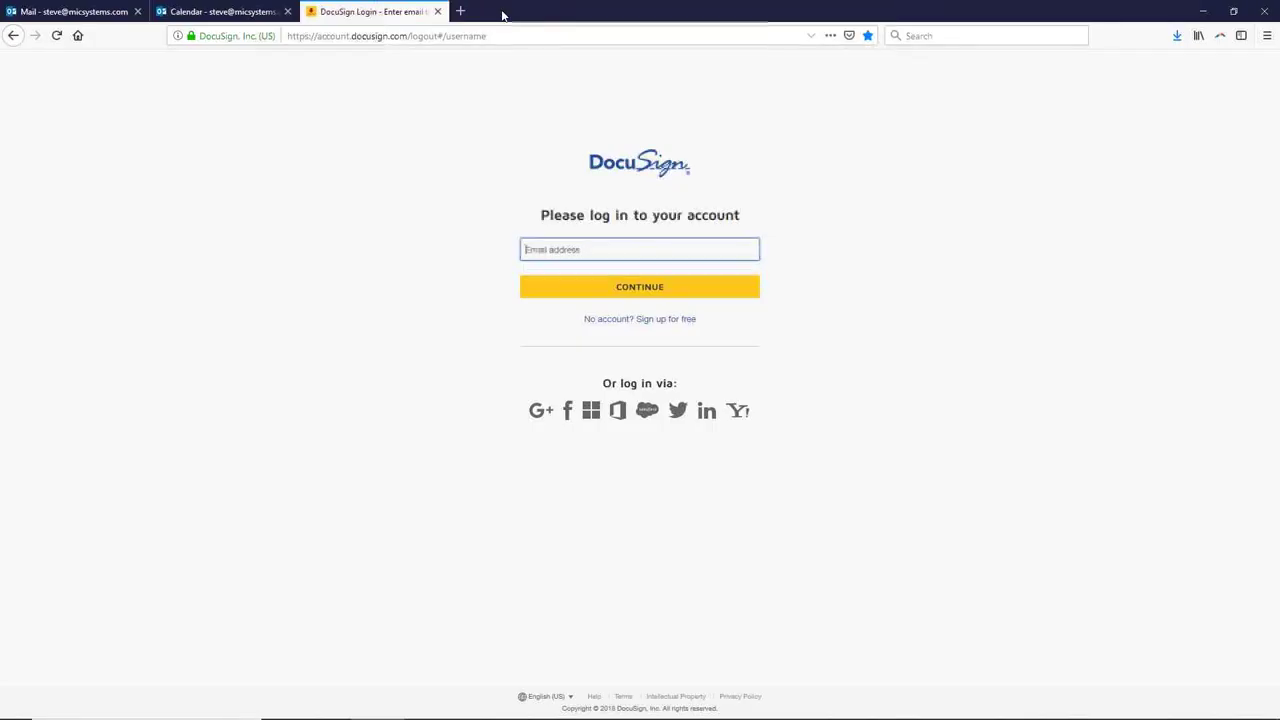
- Minimize Firefox and regroup the MIDAS shortcut in the desktop icon grid
click(1203, 13)
drag(380, 200, 372, 440)
drag(428, 208, 432, 447)
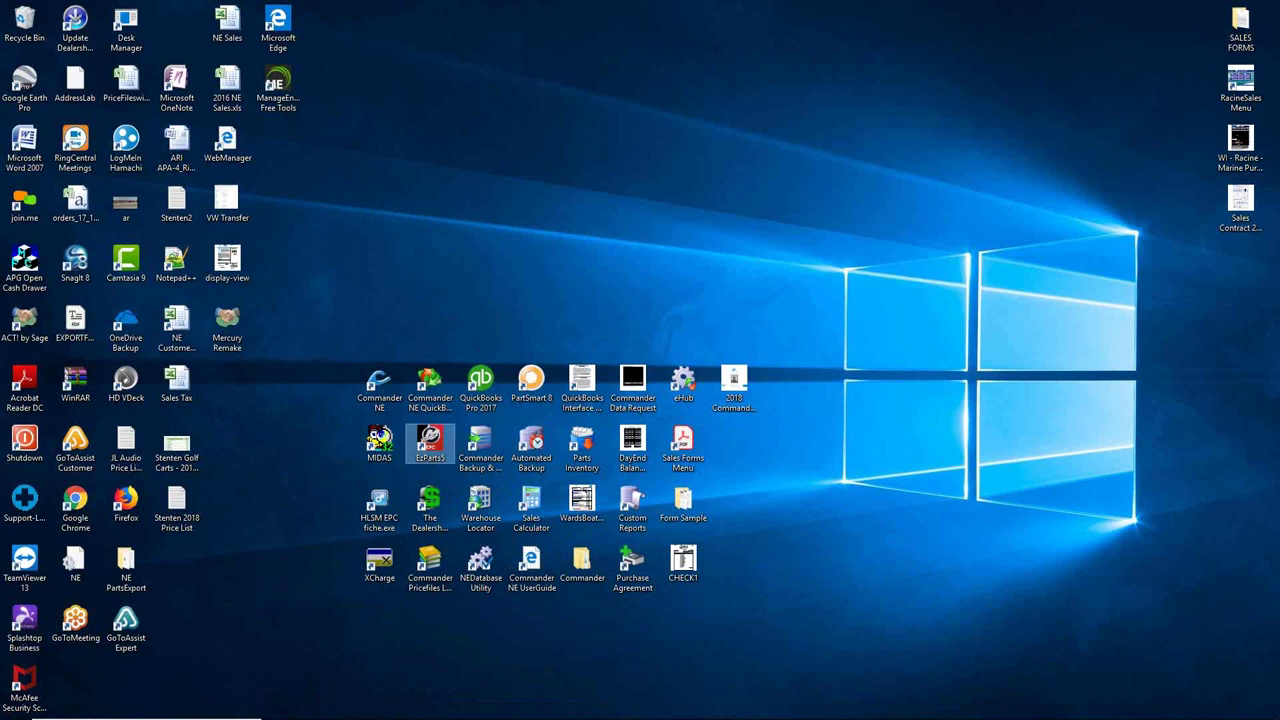
- Bring Commander NE forward and close repair order #1324, returning to the repair order list
mouse_move(420, 716)
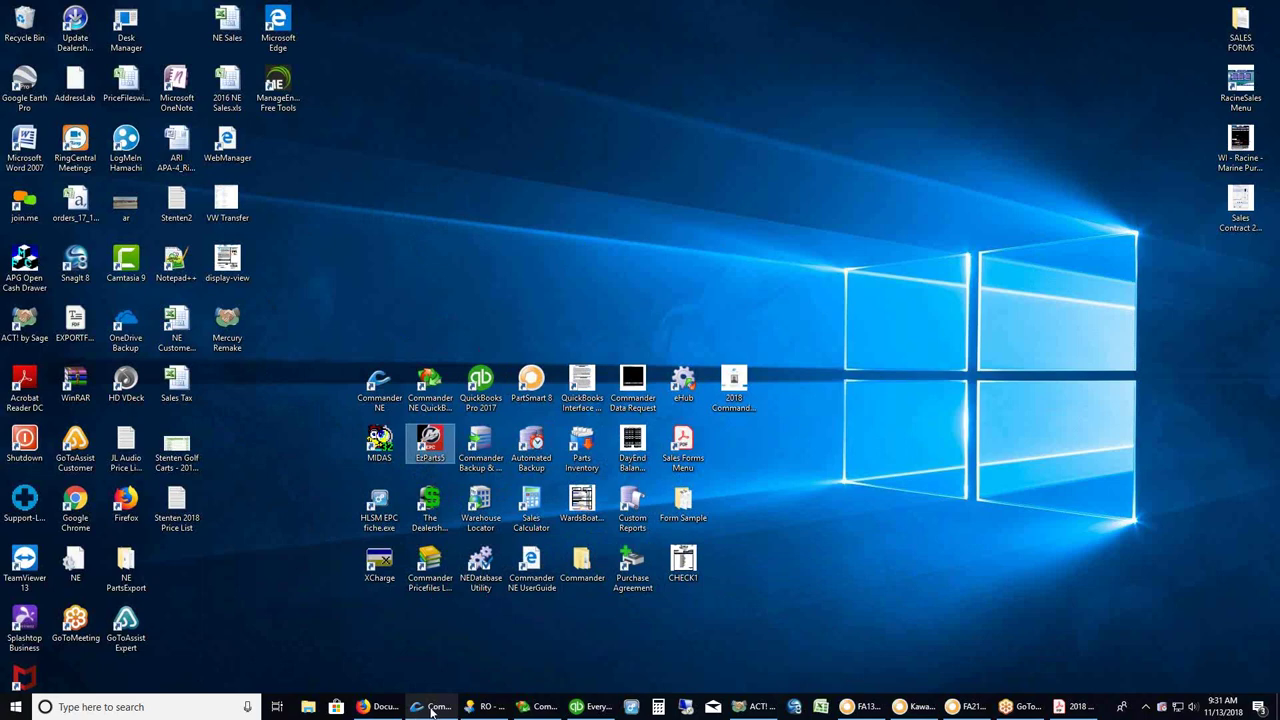
click(432, 710)
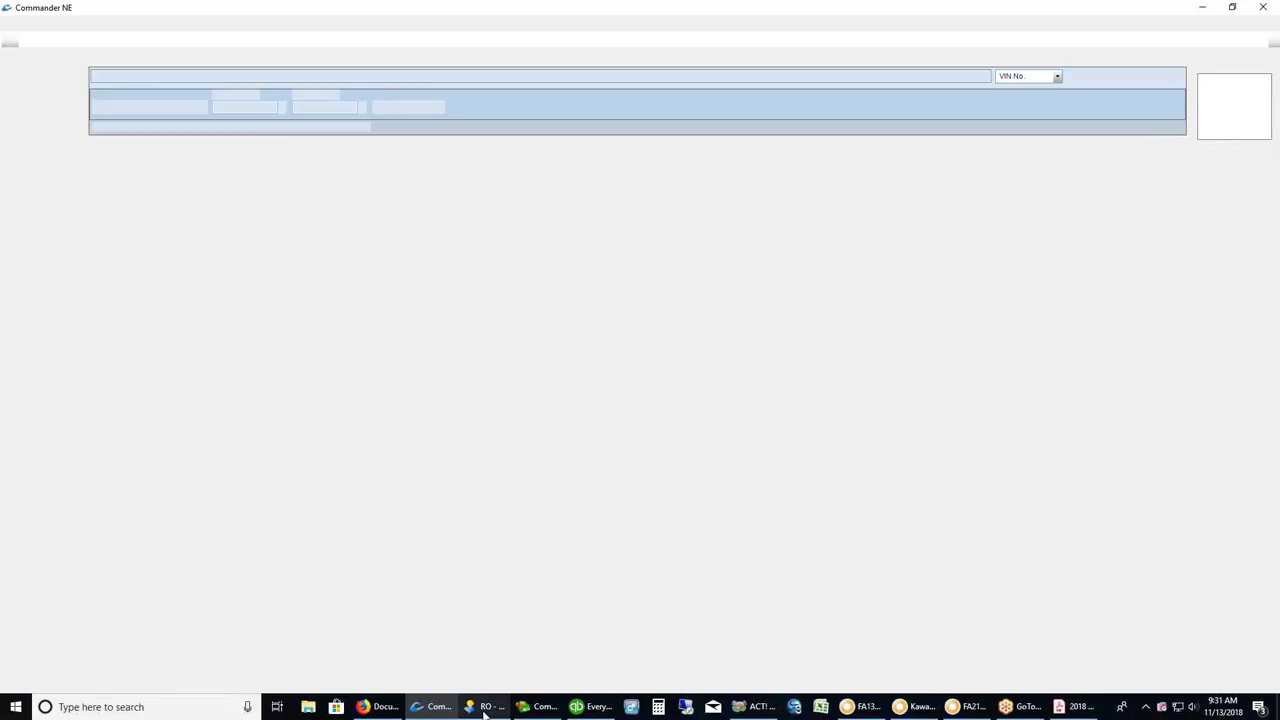
click(484, 710)
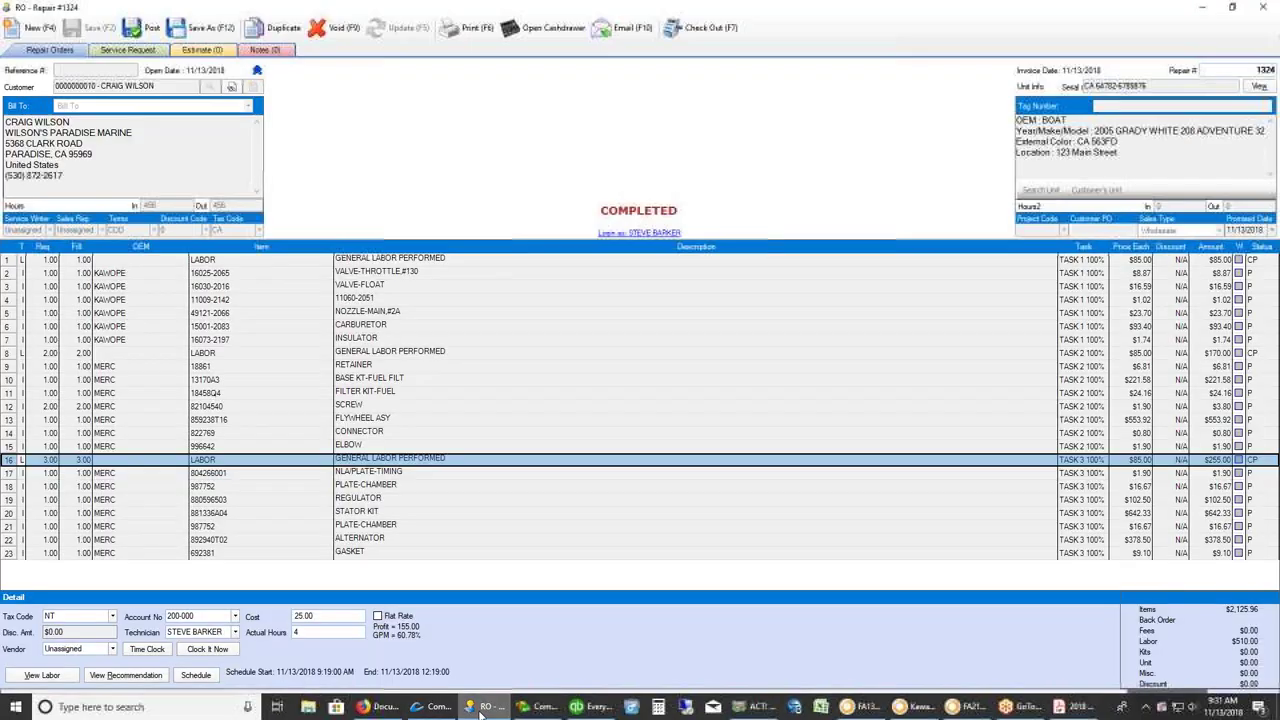
click(1264, 8)
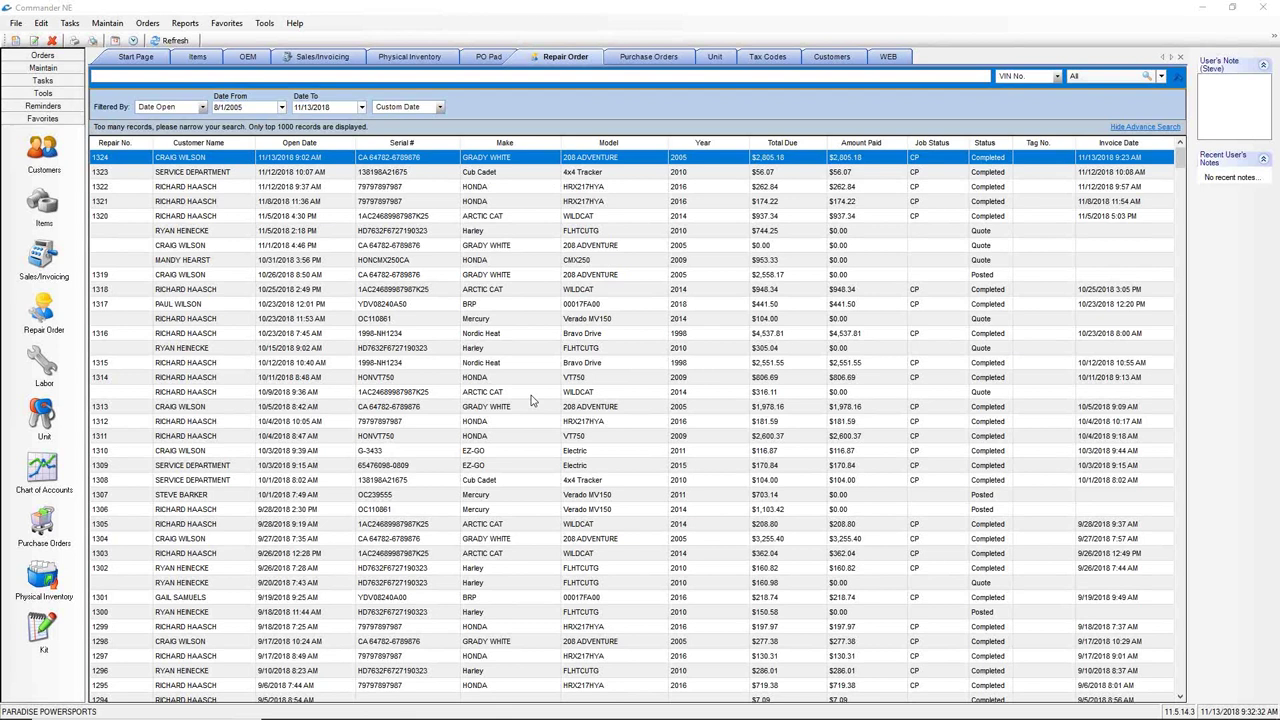
- Look at repair order 1324's actions list without choosing one, then narrow the Job Status column
right_click(428, 163)
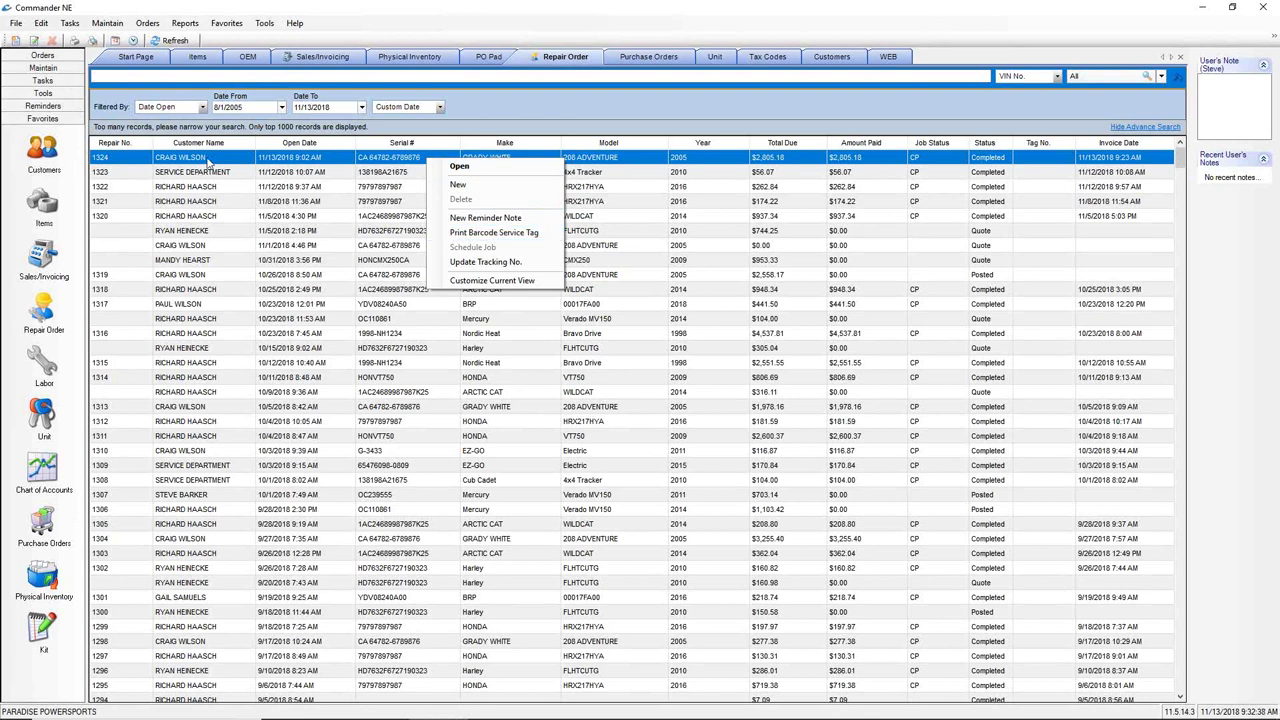
click(390, 165)
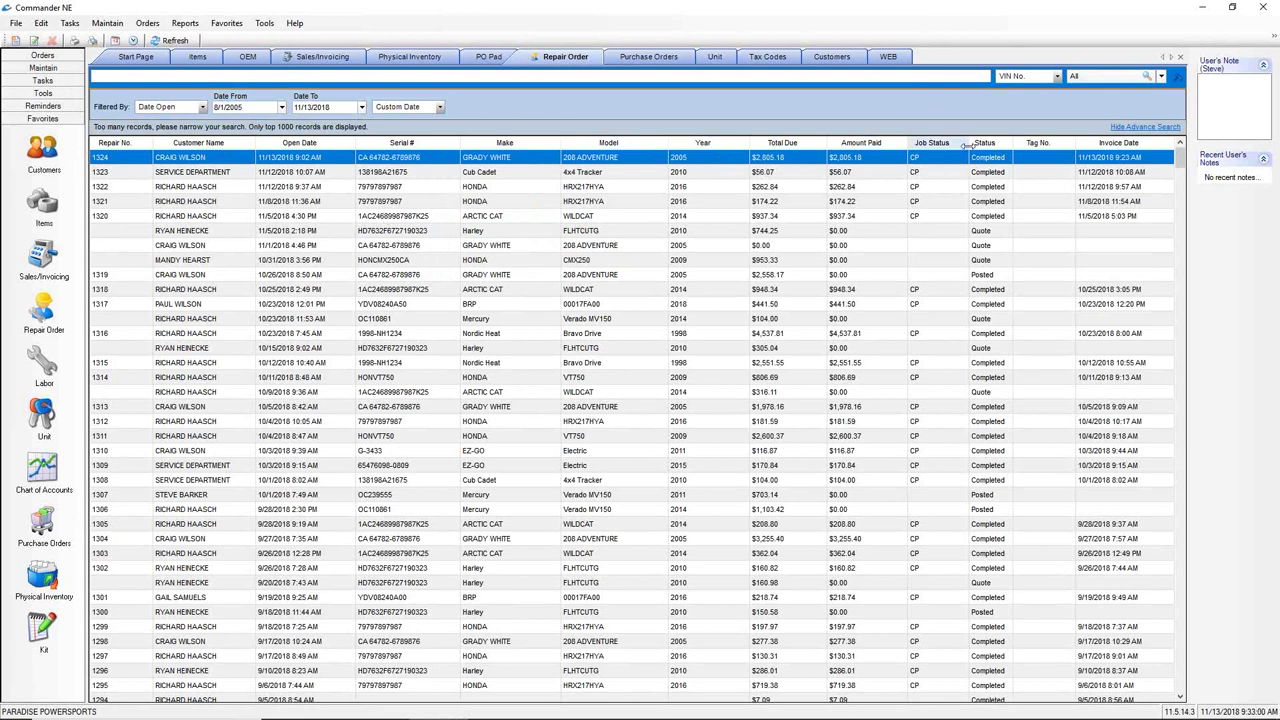
drag(965, 144, 952, 144)
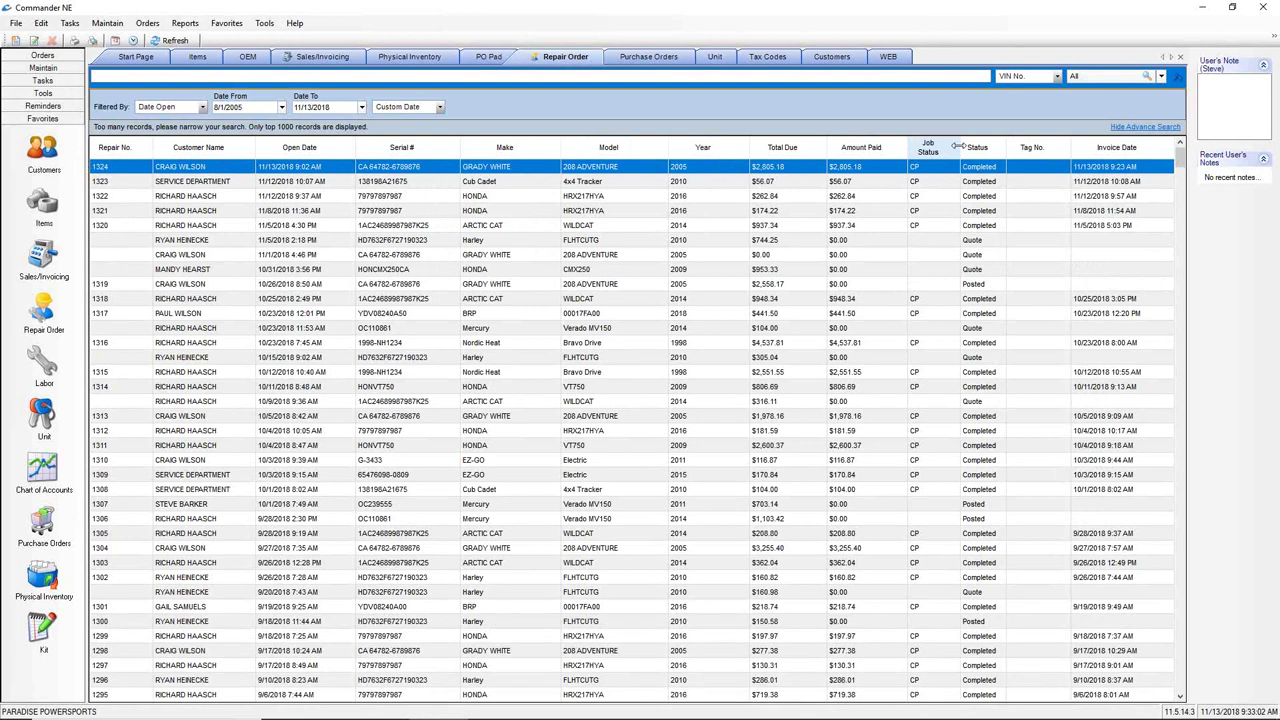
- Open quote #1436 for the 2009 Honda CMX250 from the repair order grid
click(463, 258)
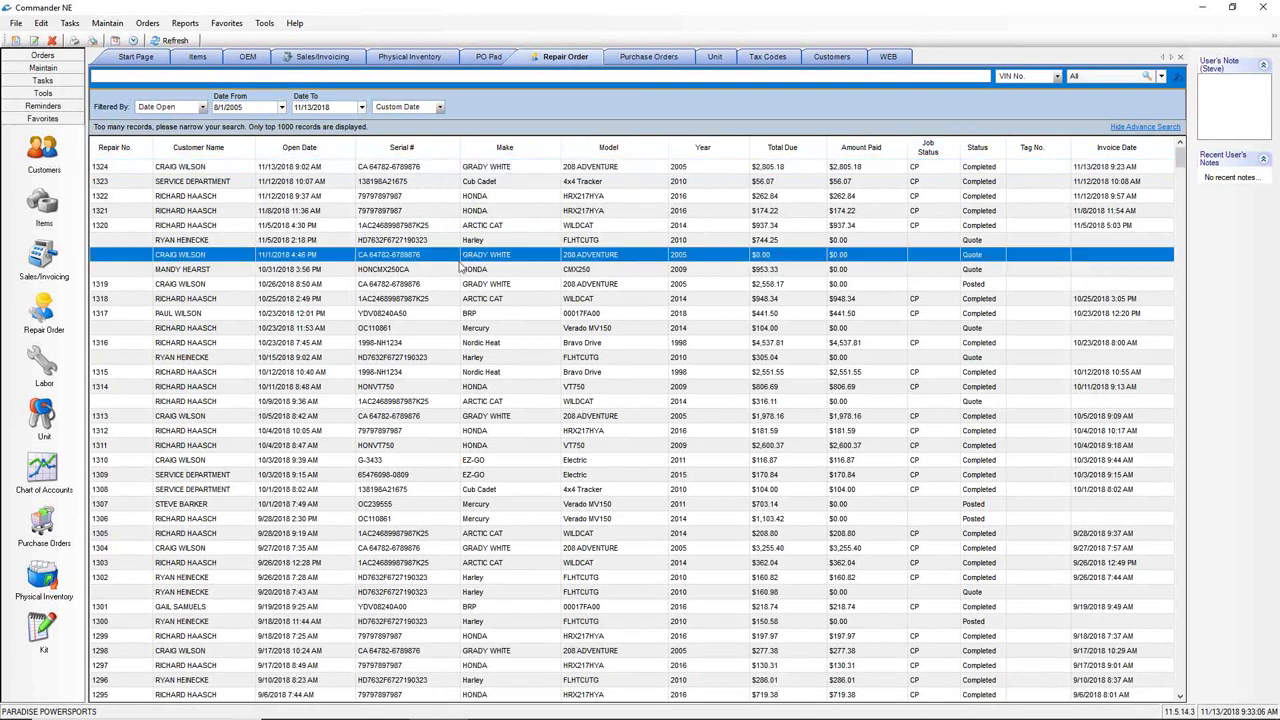
click(457, 271)
double_click(458, 272)
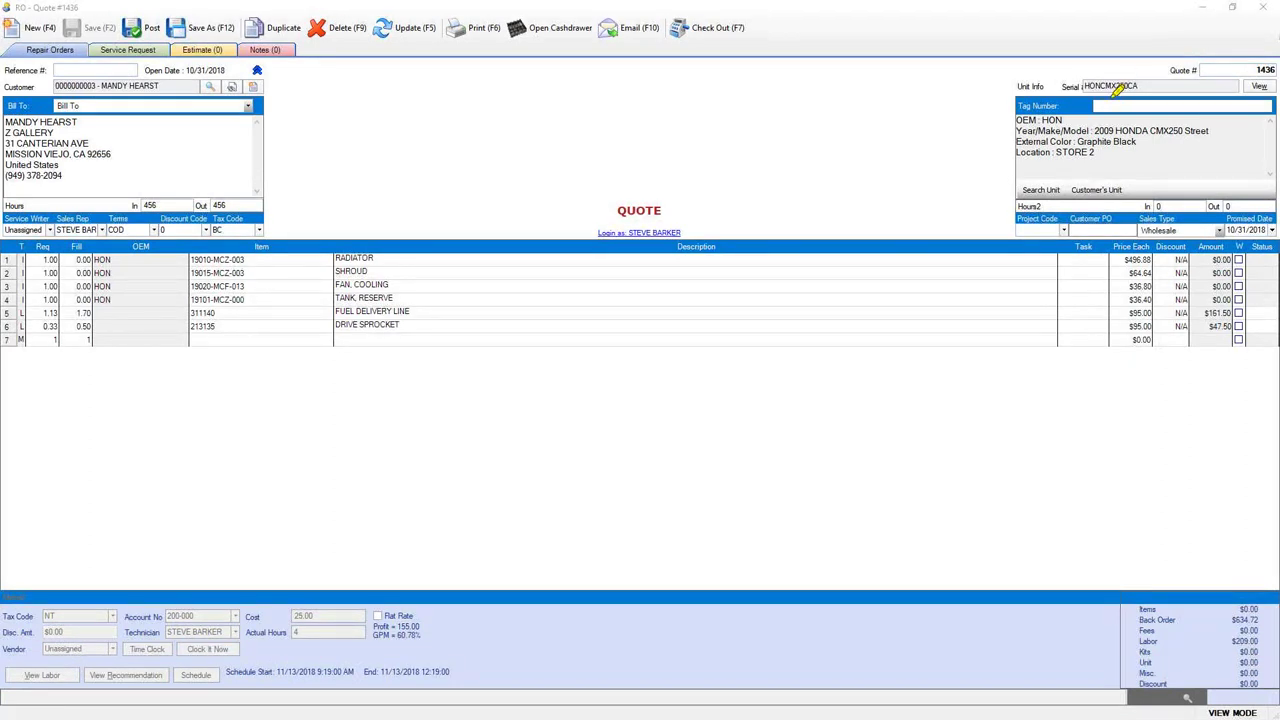
- Enter tag number A1234 on quote #1436, save it, and close the quote window
drag(1096, 106, 1140, 106)
click(1124, 106)
text(A1234)
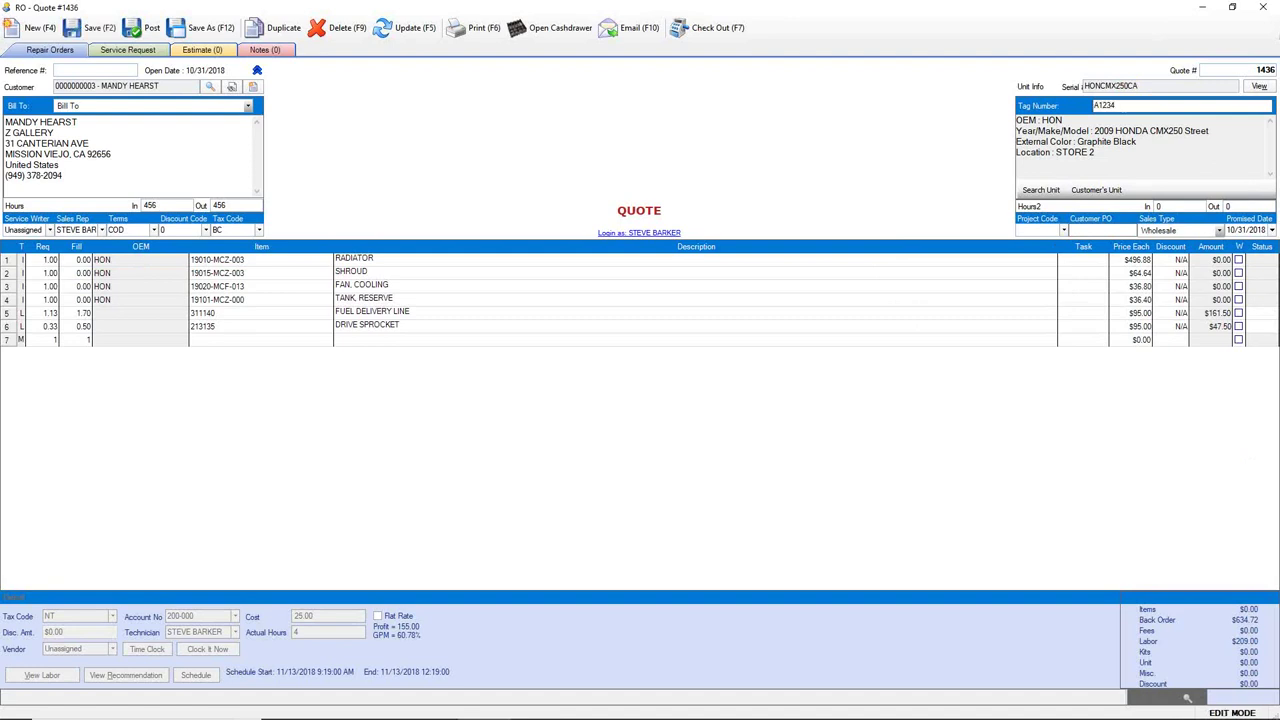
click(90, 28)
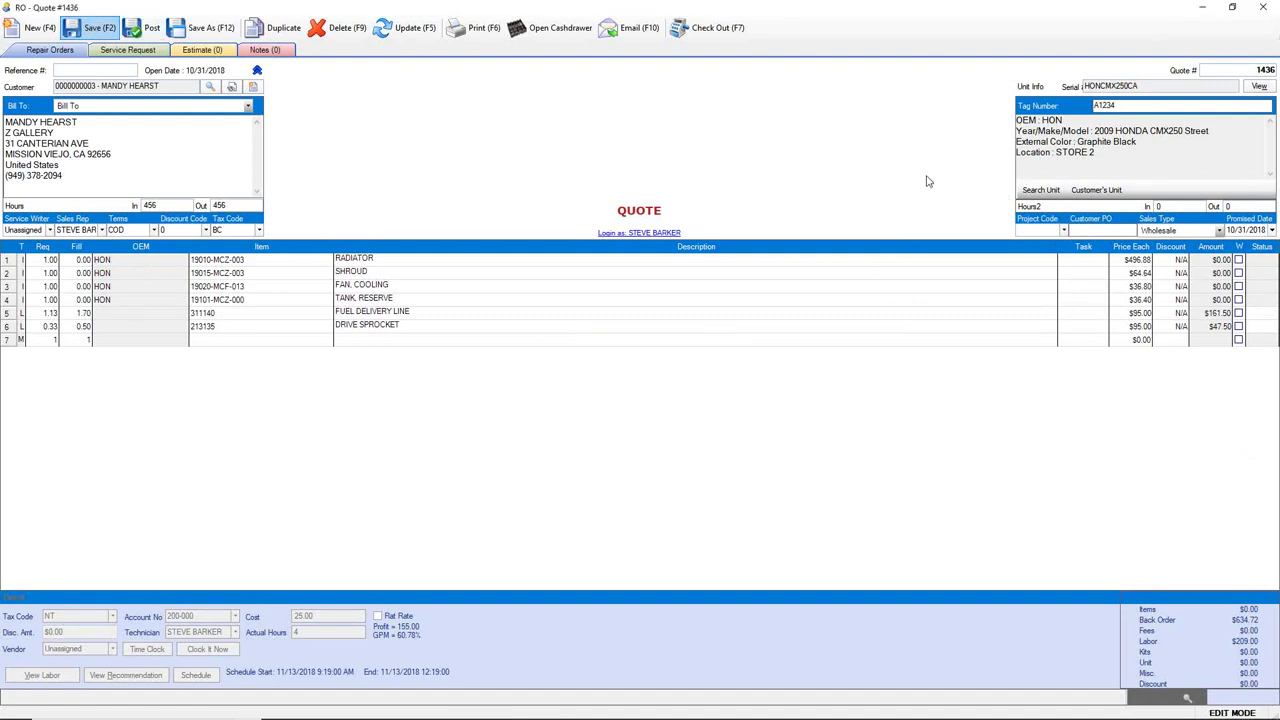
click(1266, 8)
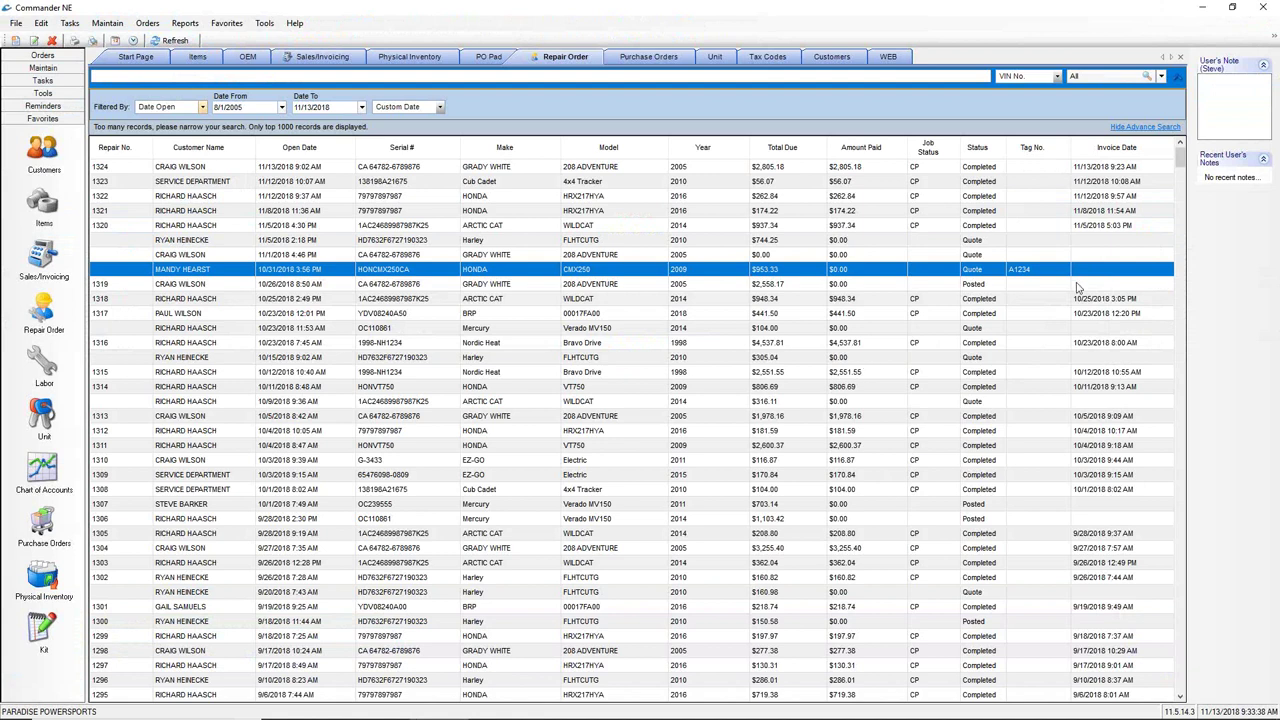
click(1029, 286)
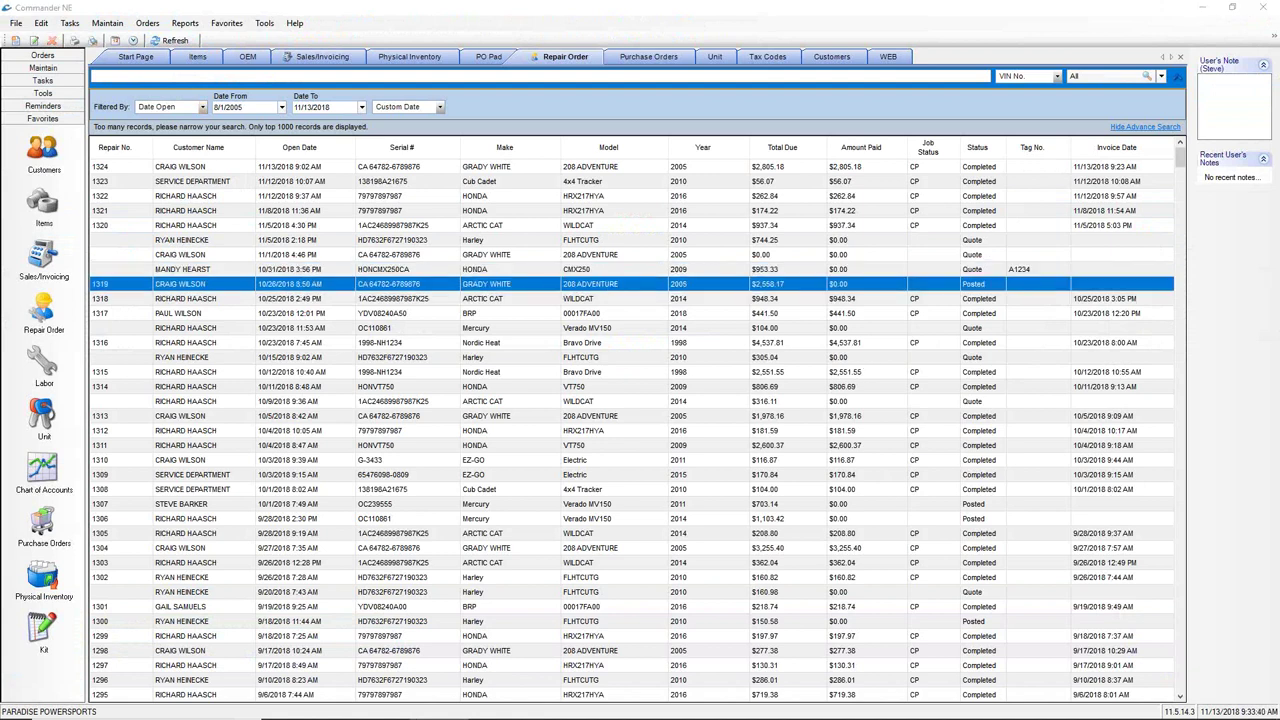
mouse_move(1026, 250)
mouse_down()
mouse_move(995, 278)
mouse_move(1047, 262)
mouse_up()
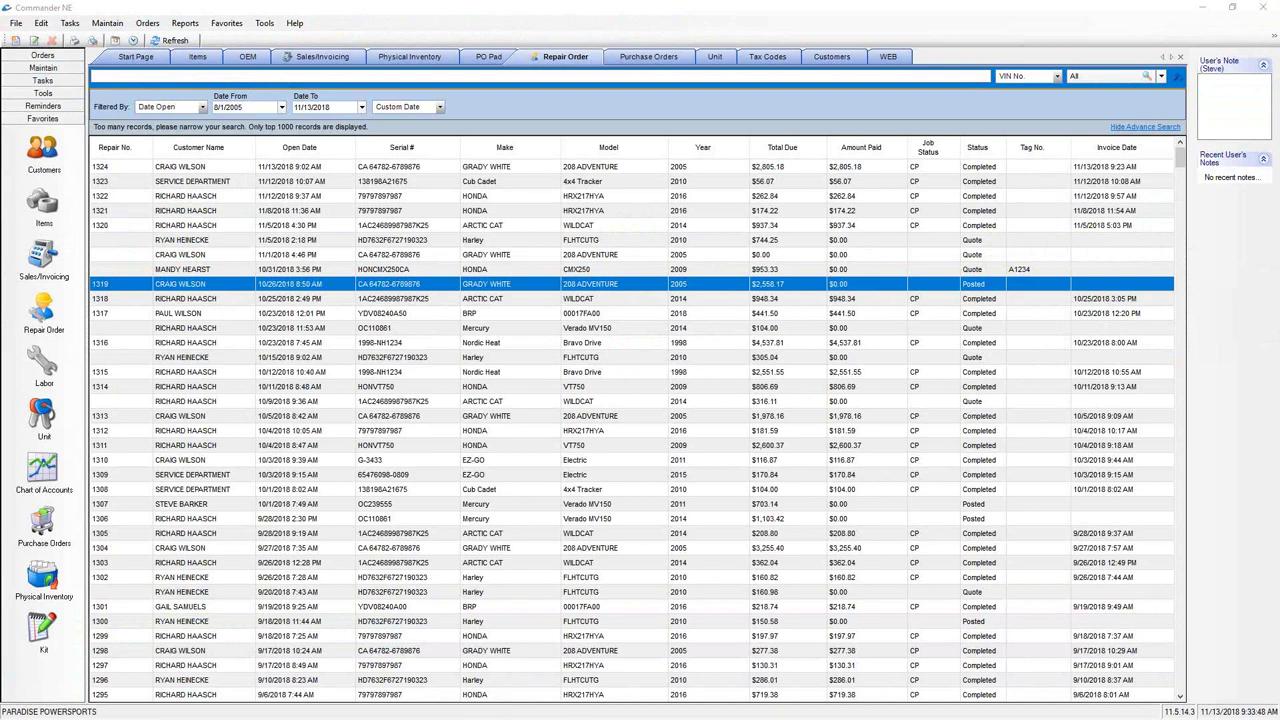
click(843, 270)
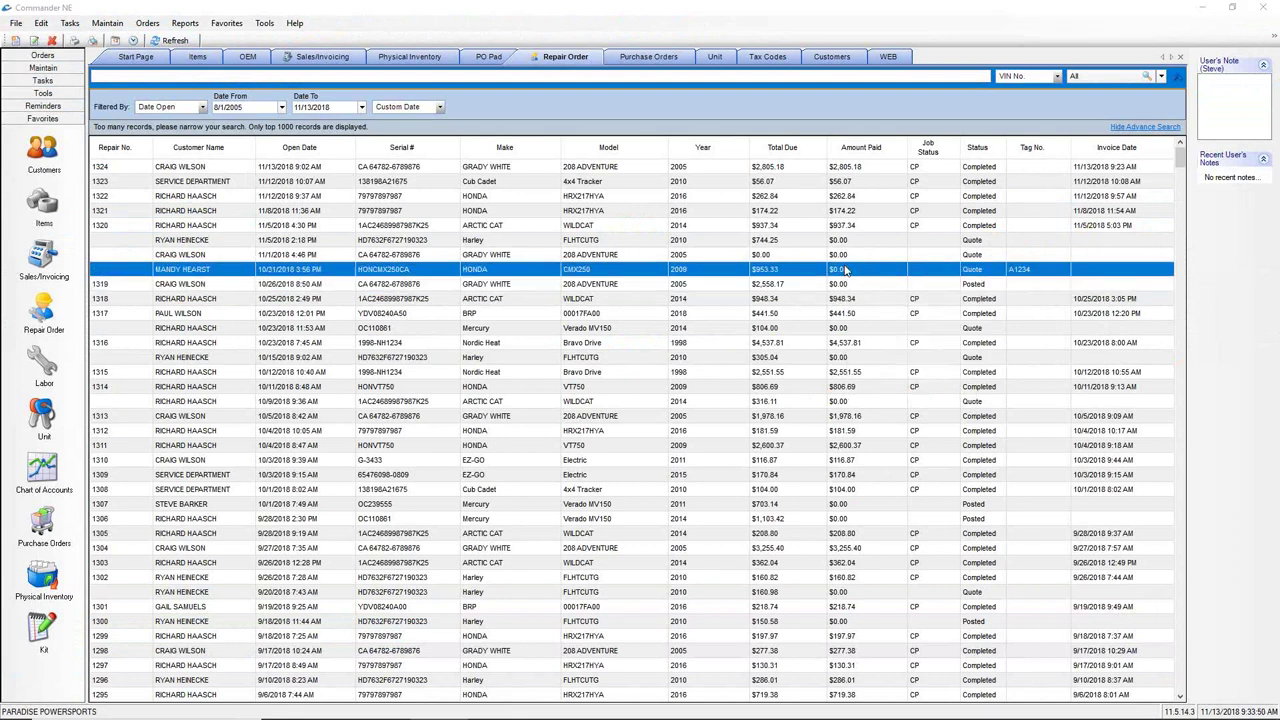
right_click(845, 271)
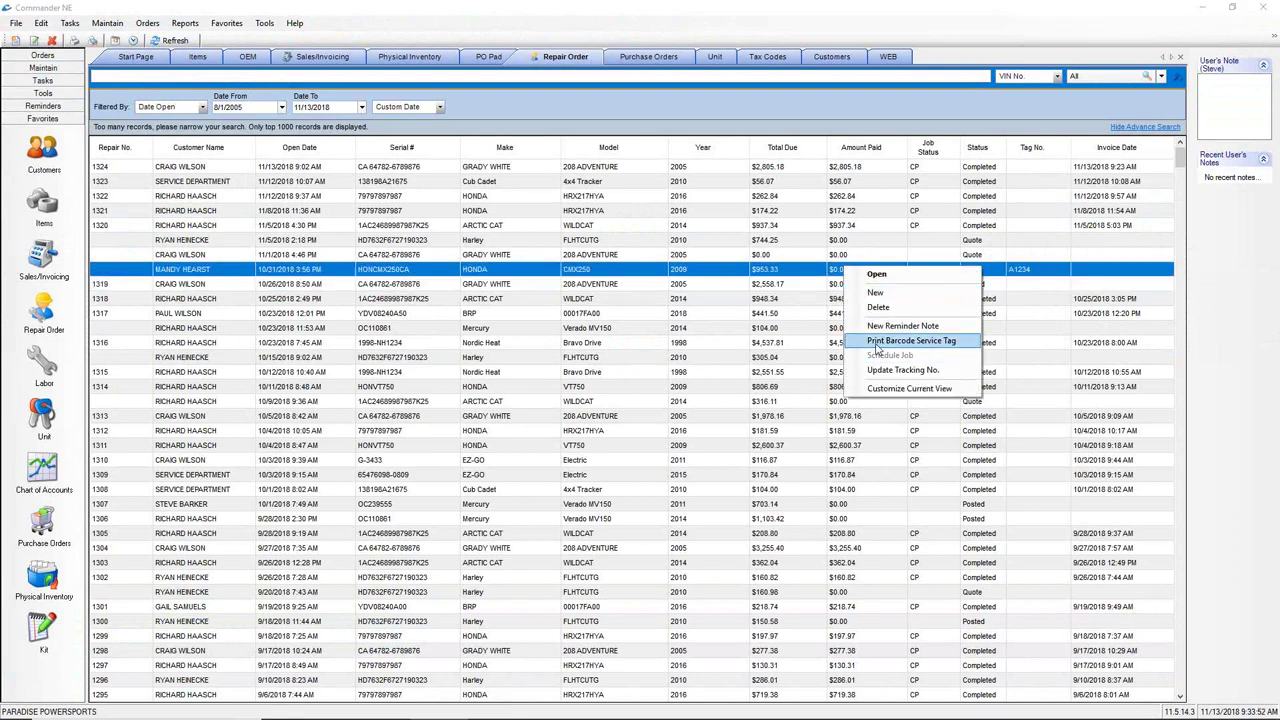
click(1073, 276)
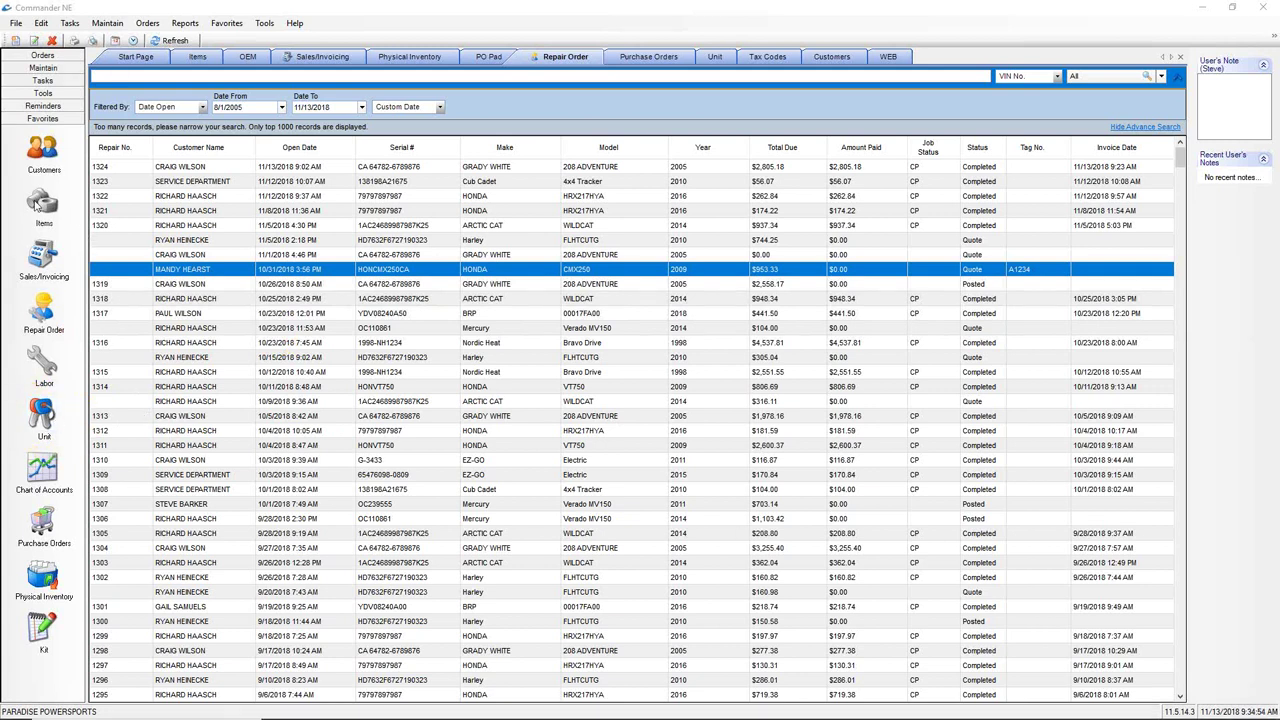
- Switch to the unit inventory, start a new search, and expand the MARINE category
click(44, 420)
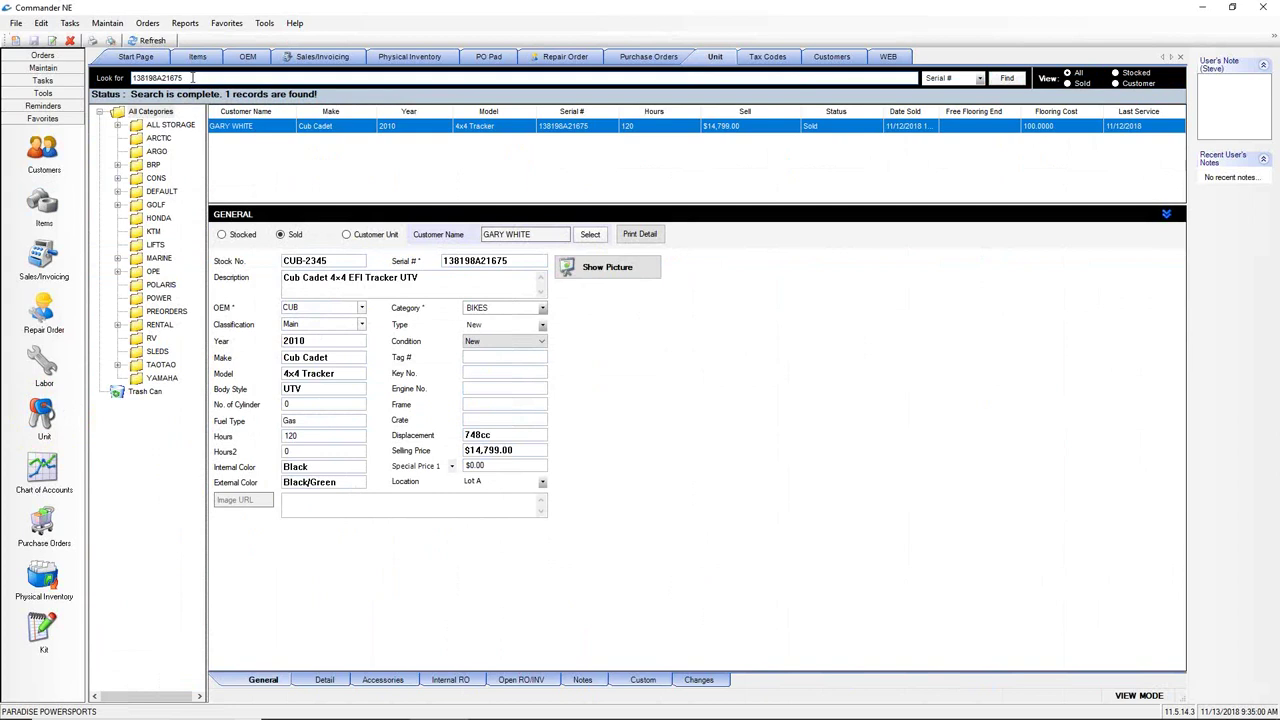
click(241, 78)
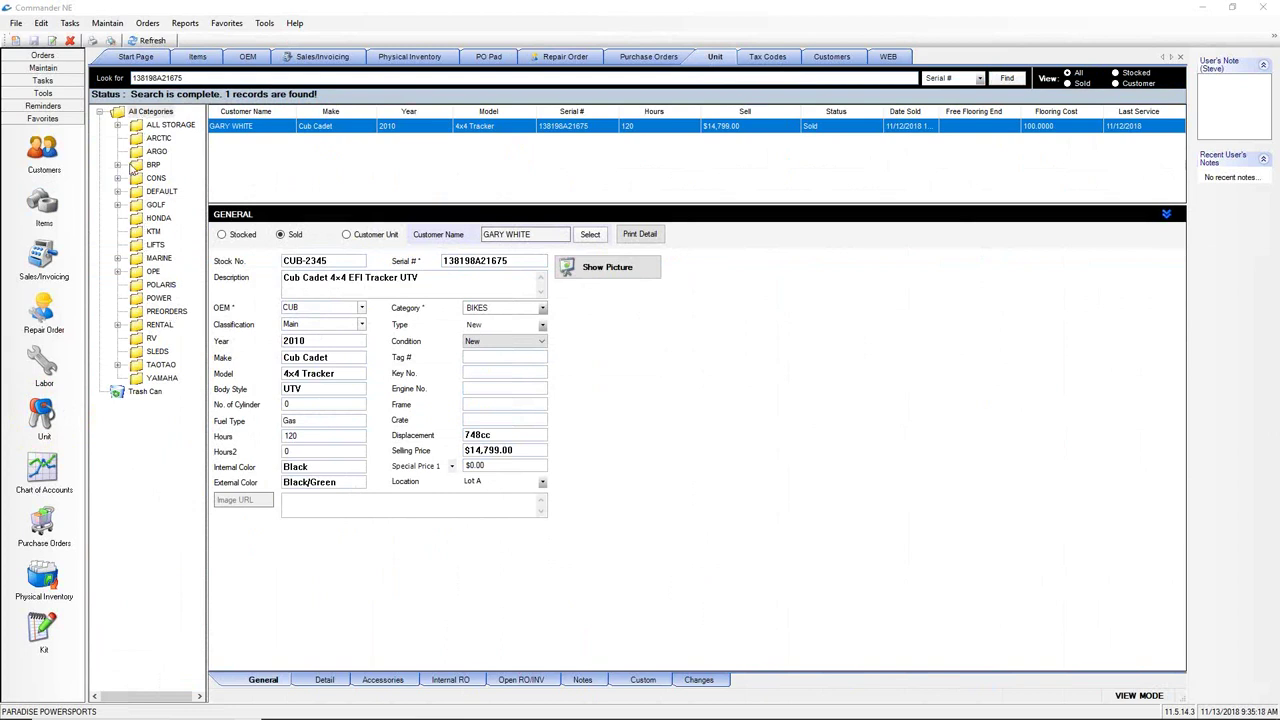
click(136, 259)
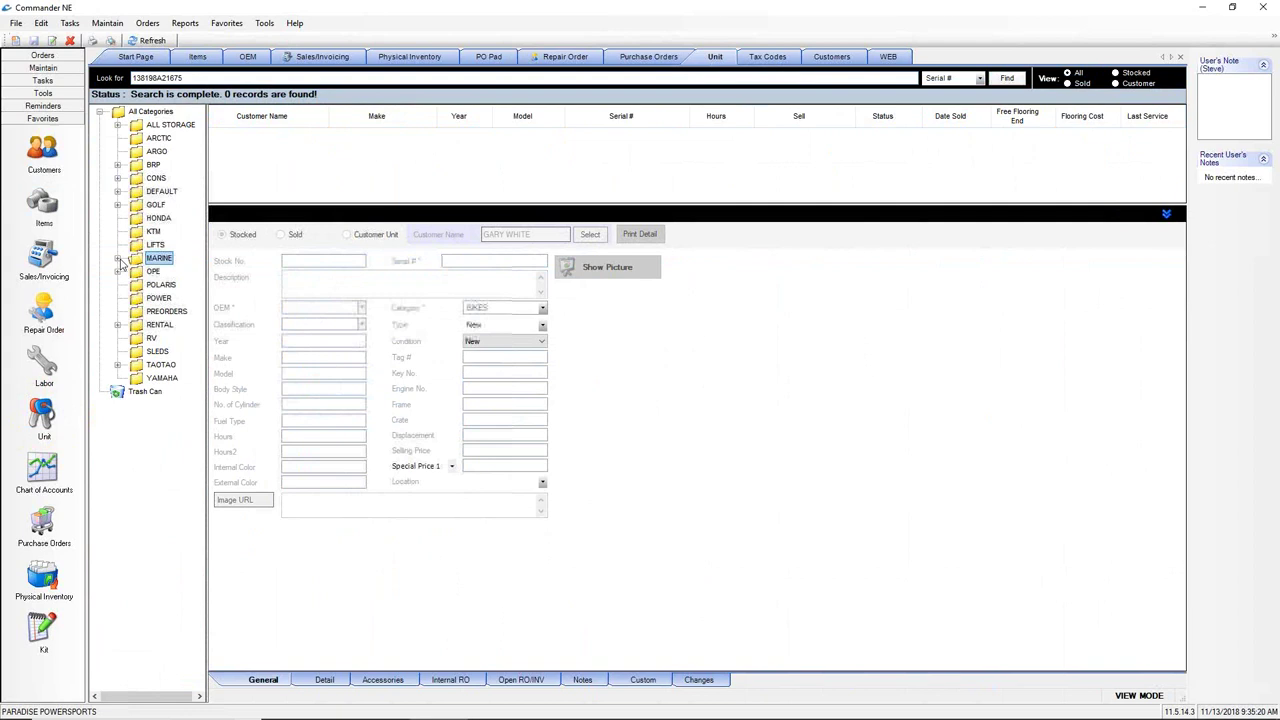
click(118, 259)
drag(205, 290, 217, 291)
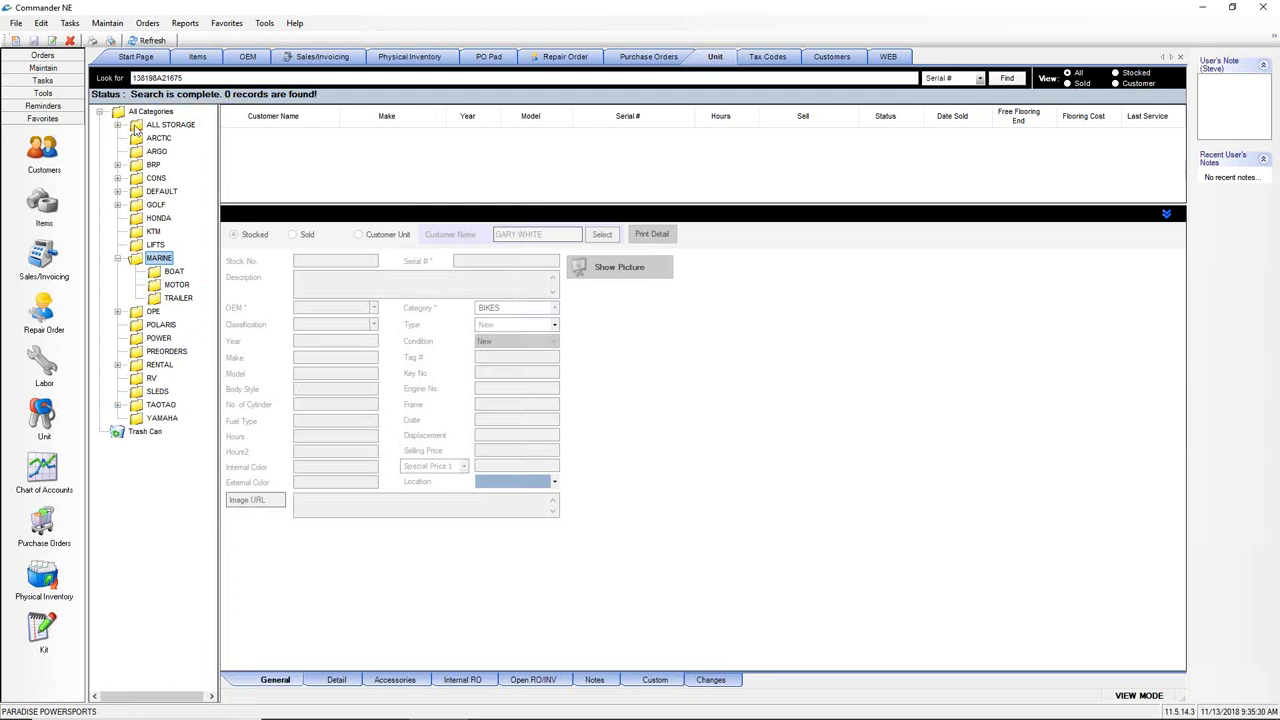
- Browse ALL STORAGE and MARINA NORTH, collapse both folders, clear the search, and list All Categories
click(165, 125)
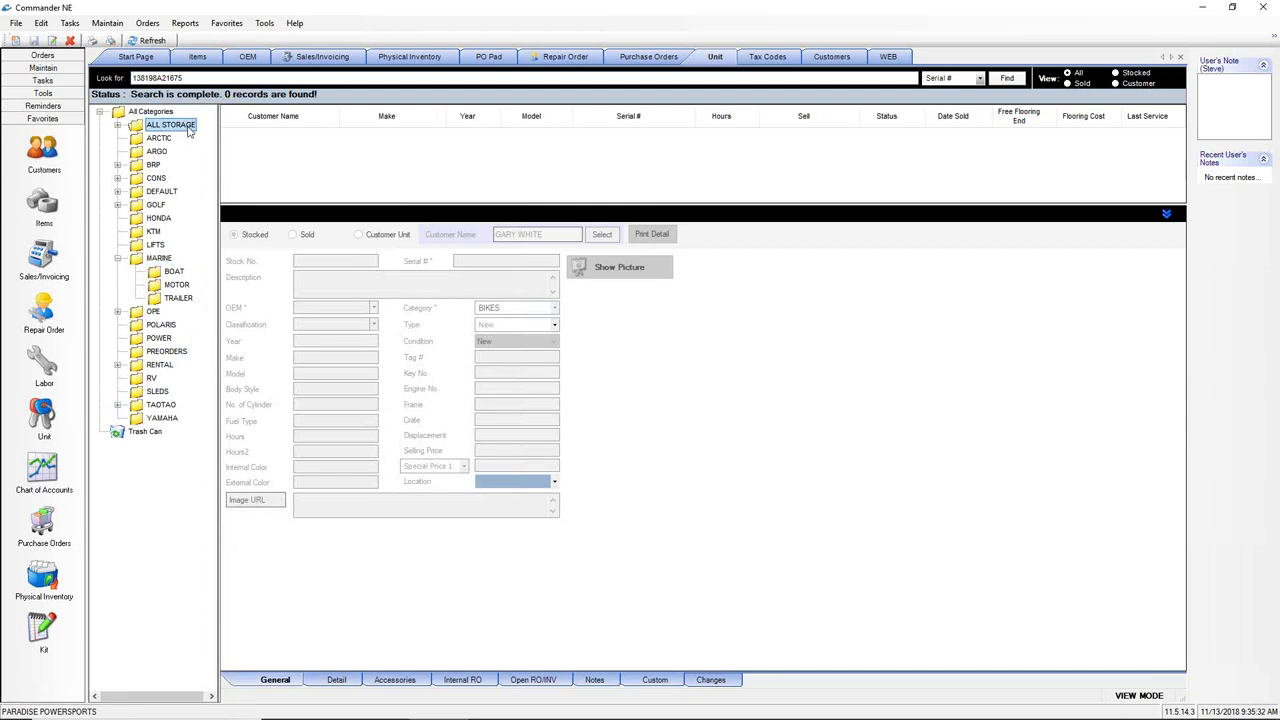
click(118, 126)
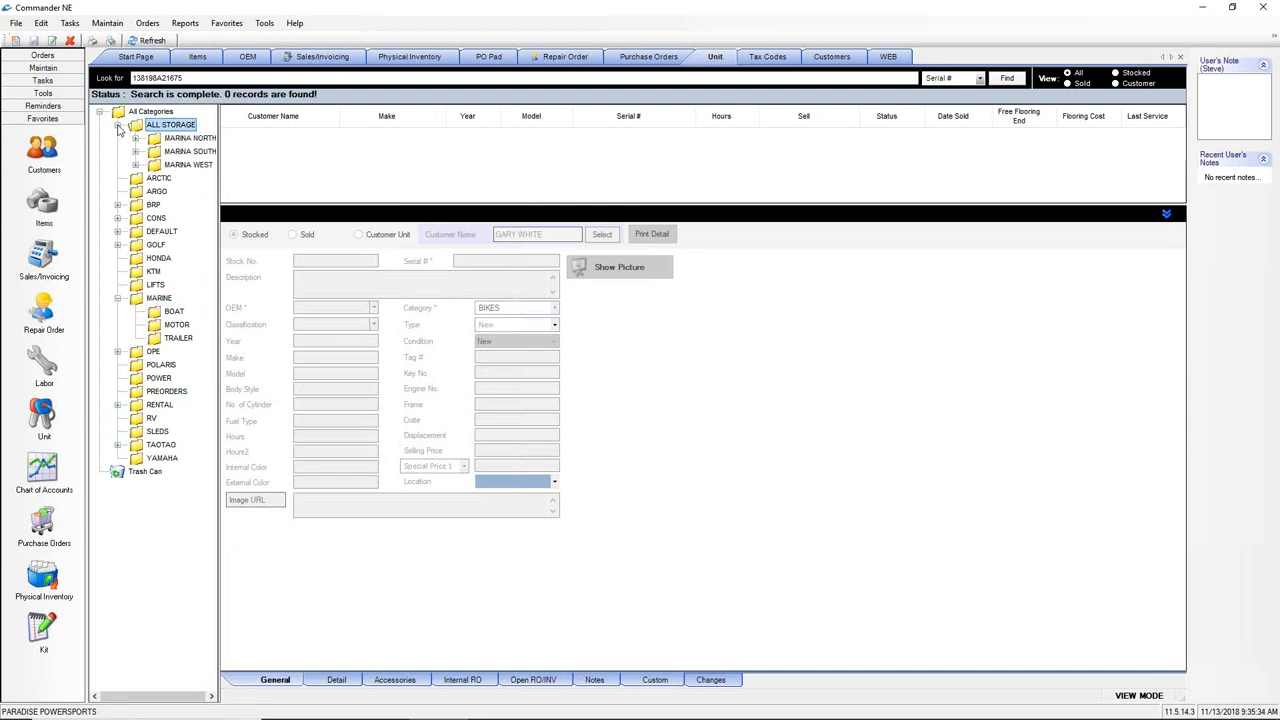
drag(220, 232, 264, 220)
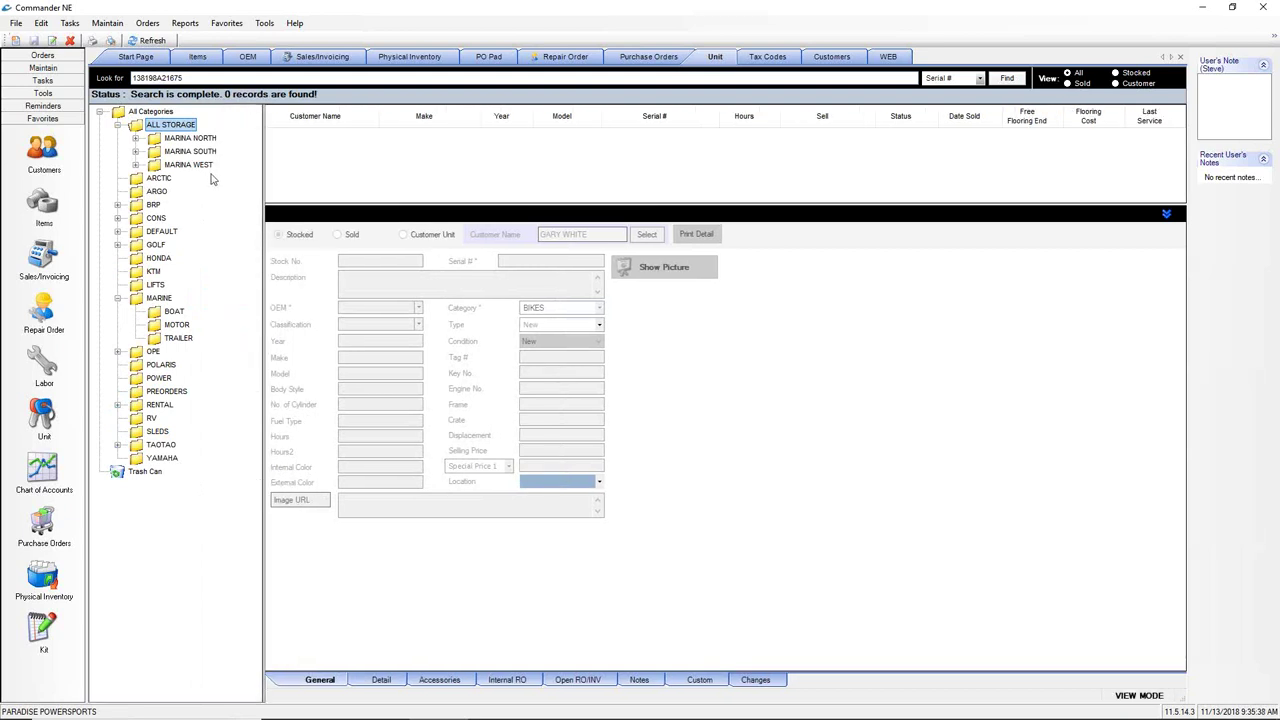
click(136, 138)
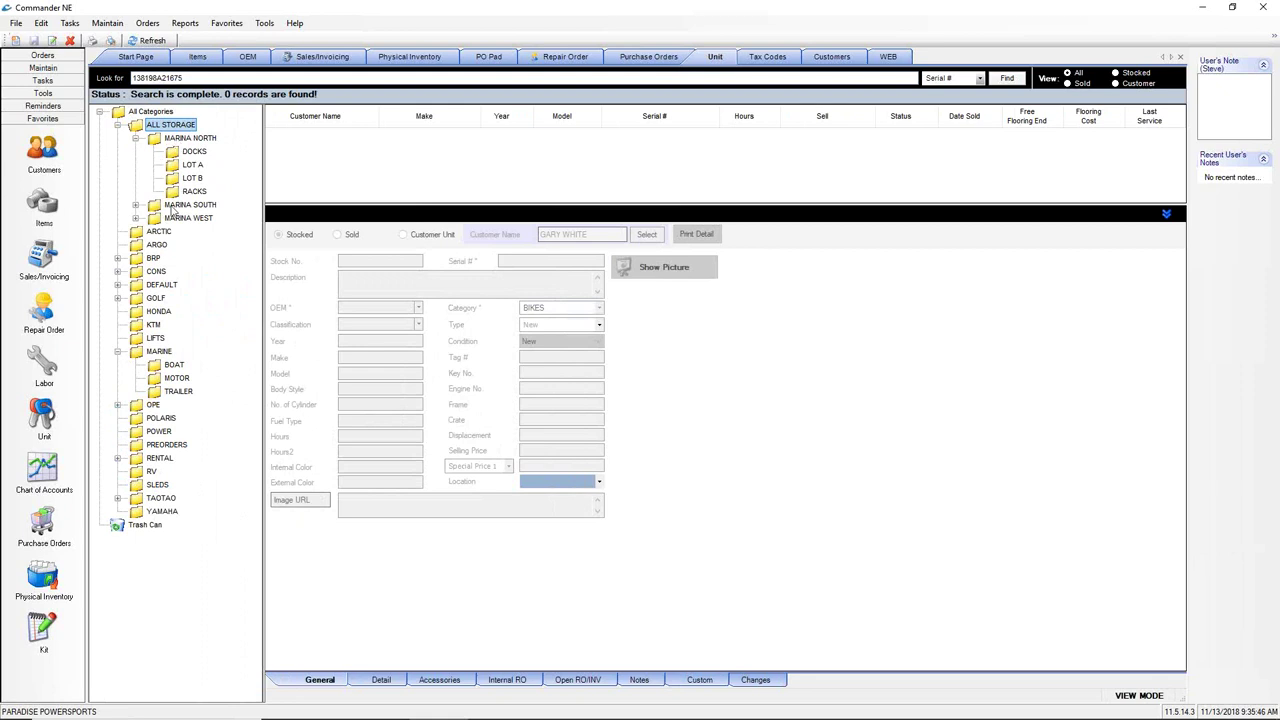
click(117, 125)
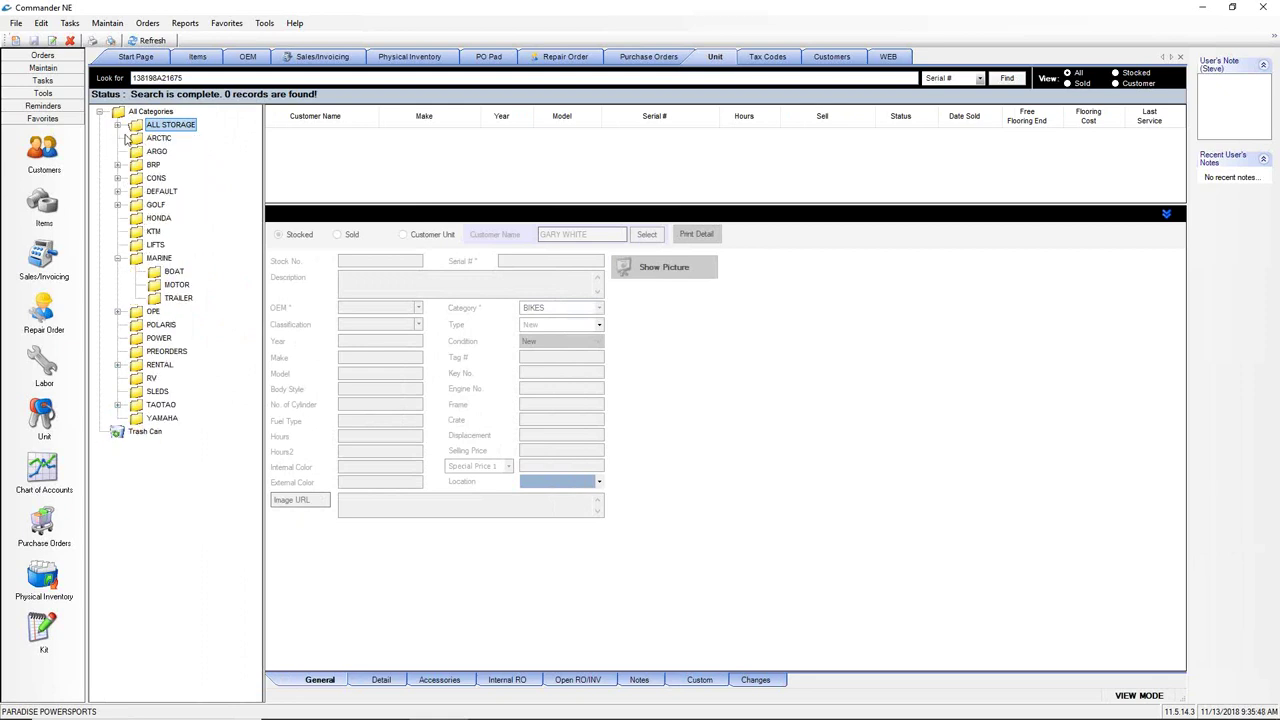
click(117, 259)
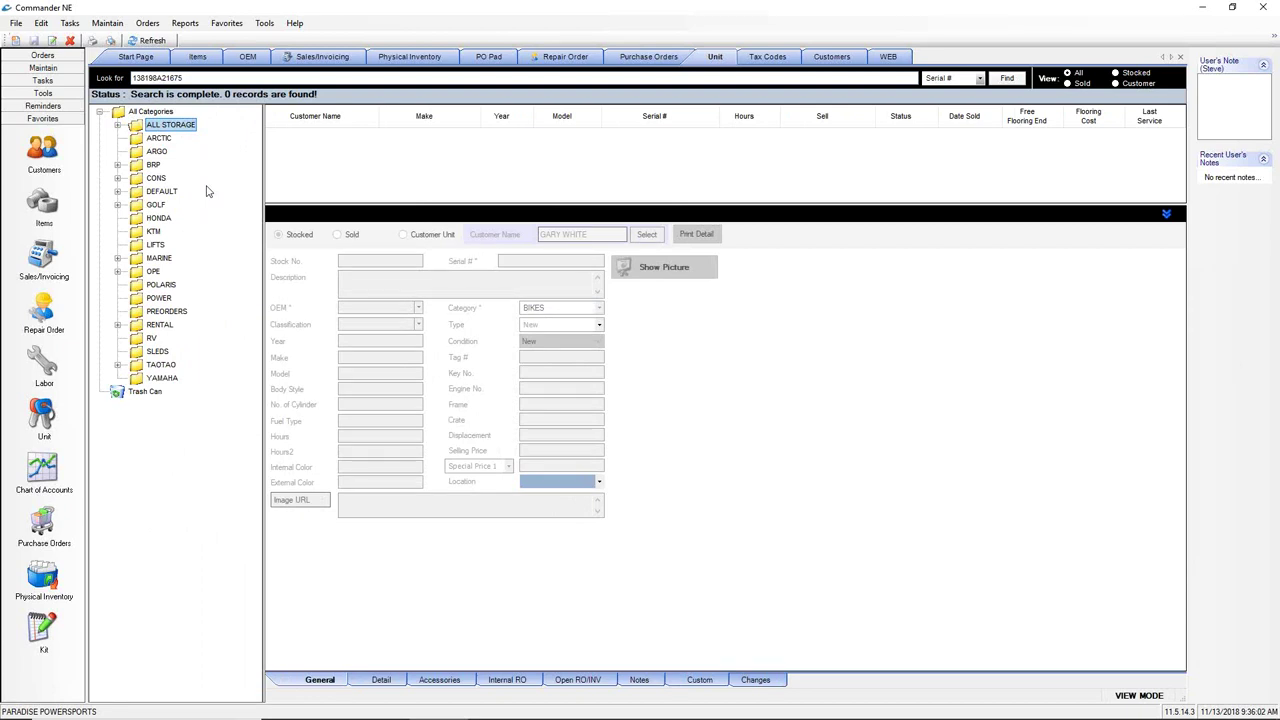
click(186, 79)
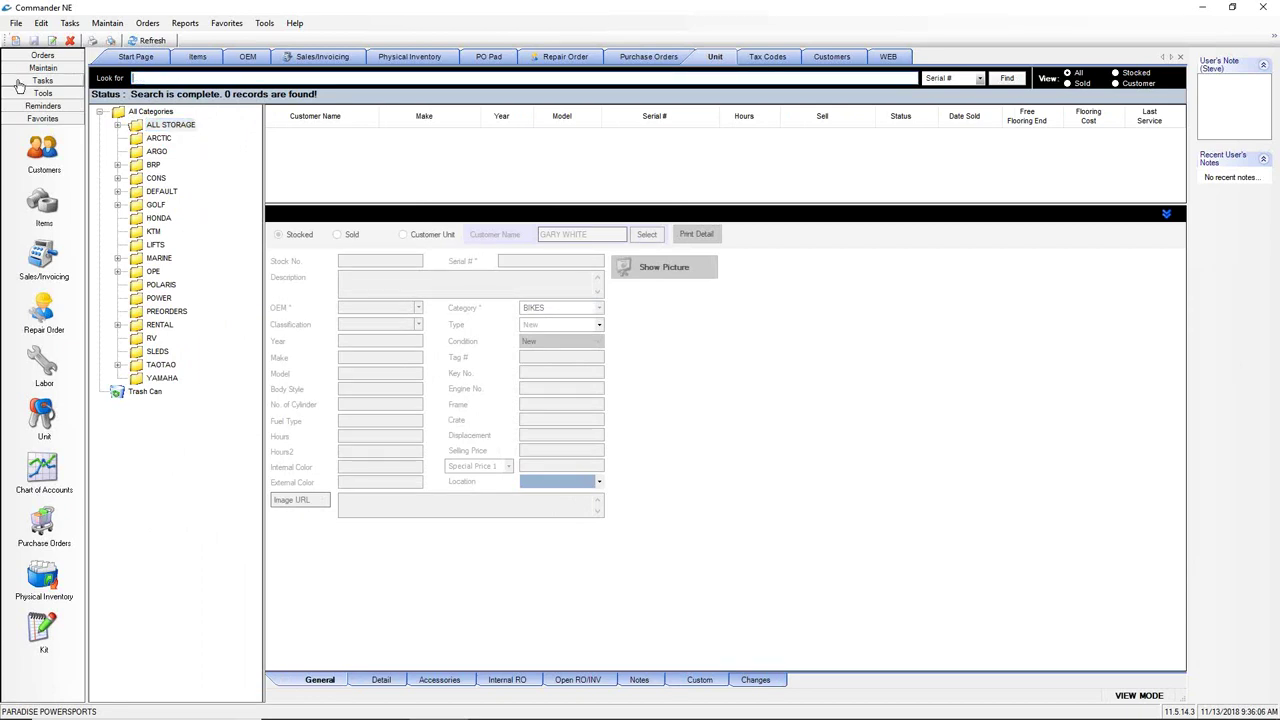
click(118, 113)
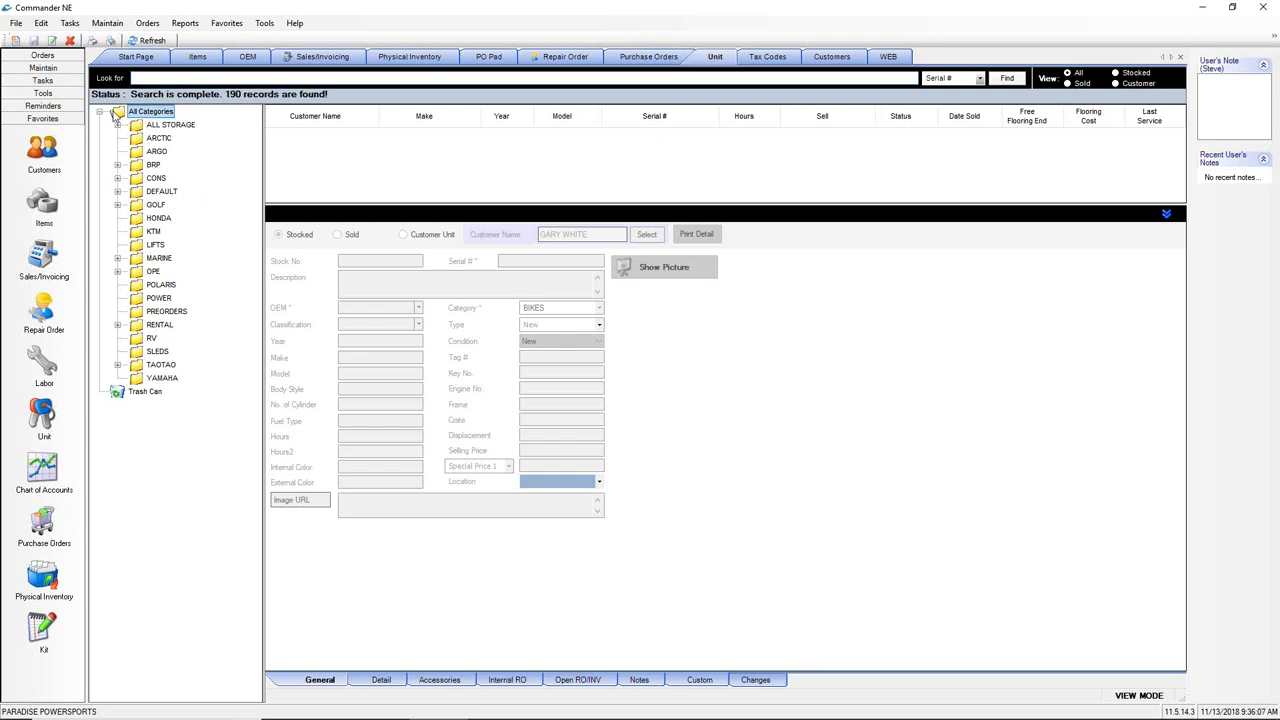
- Filter the unit list to the BRP category and select unit YDV08240A02
click(153, 164)
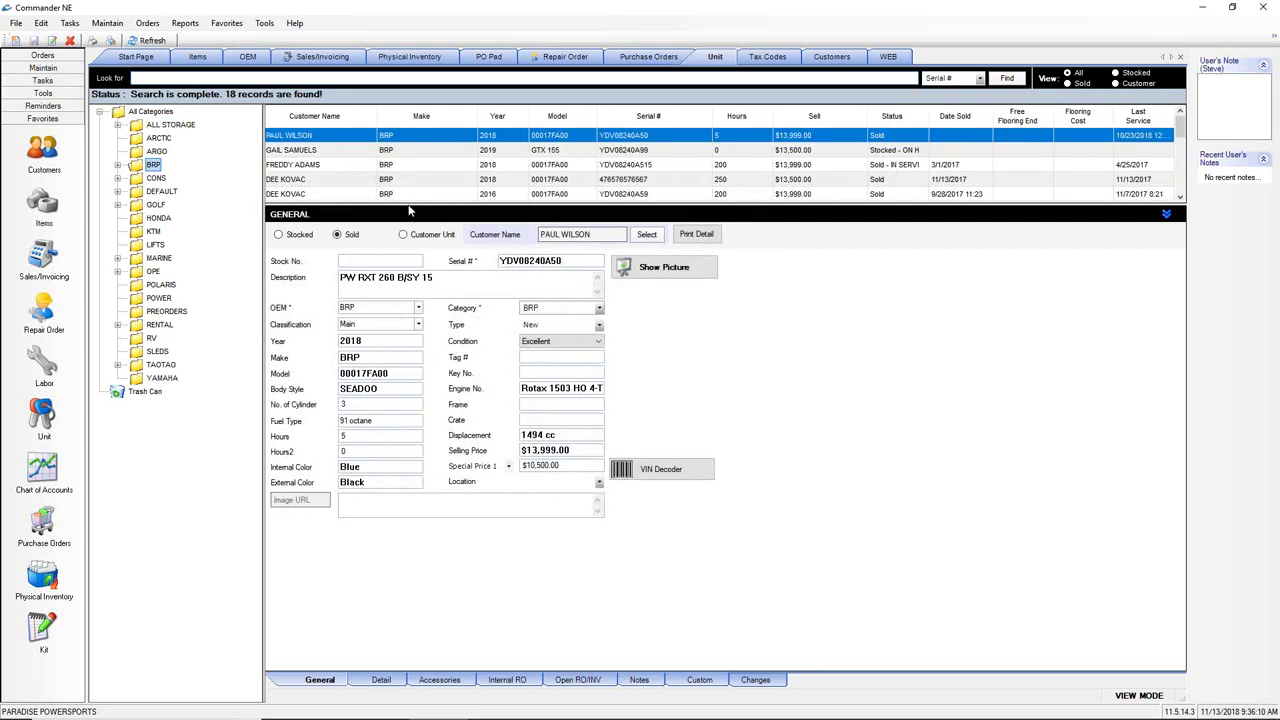
drag(408, 205, 410, 279)
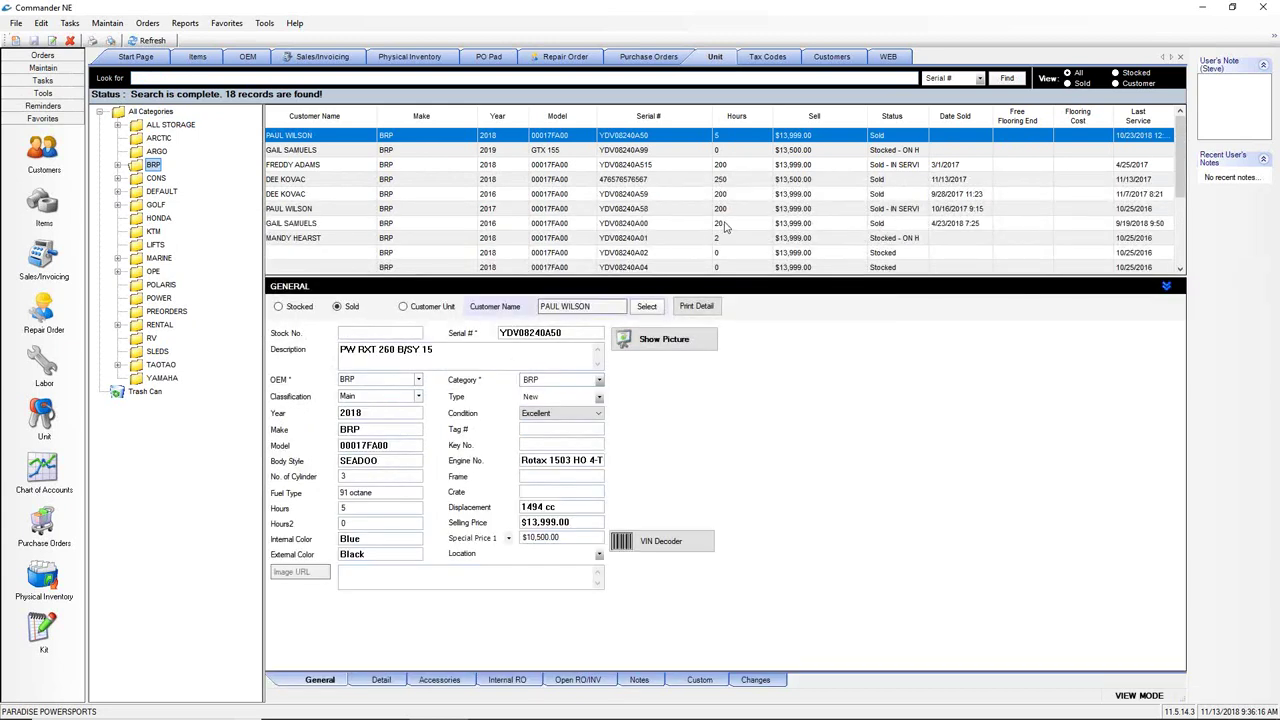
click(432, 257)
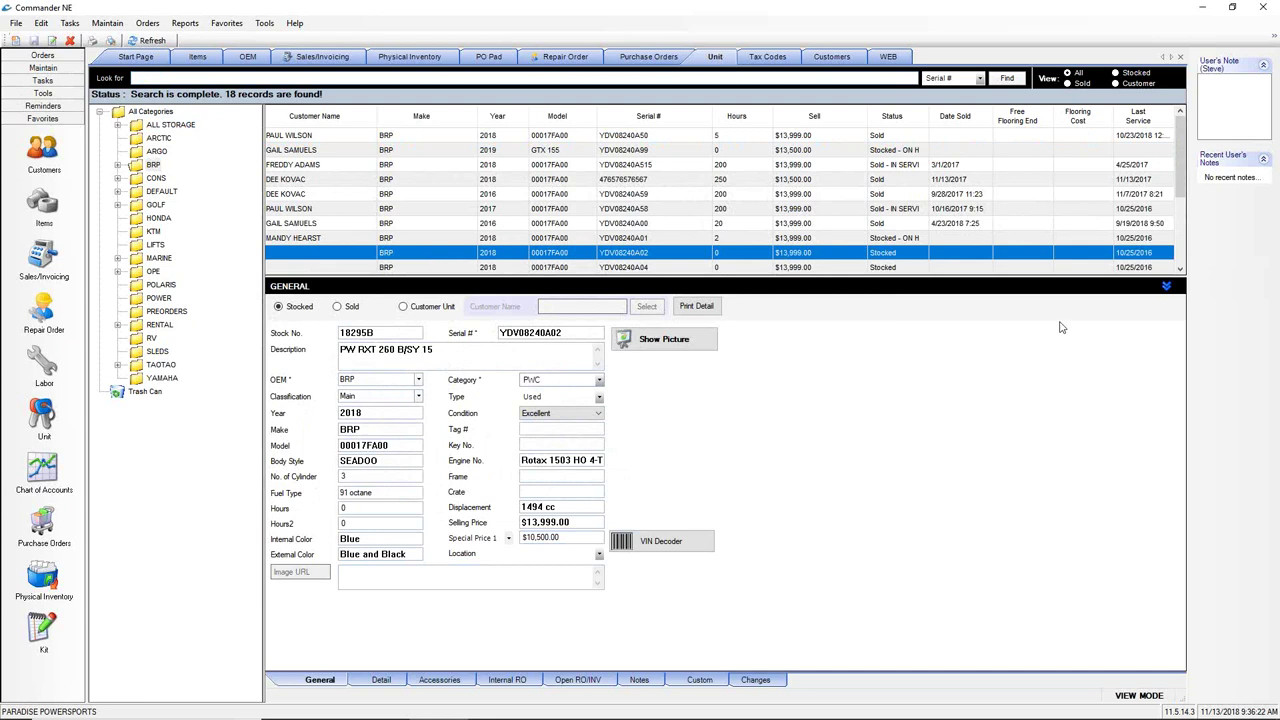
click(297, 310)
drag(550, 312, 604, 312)
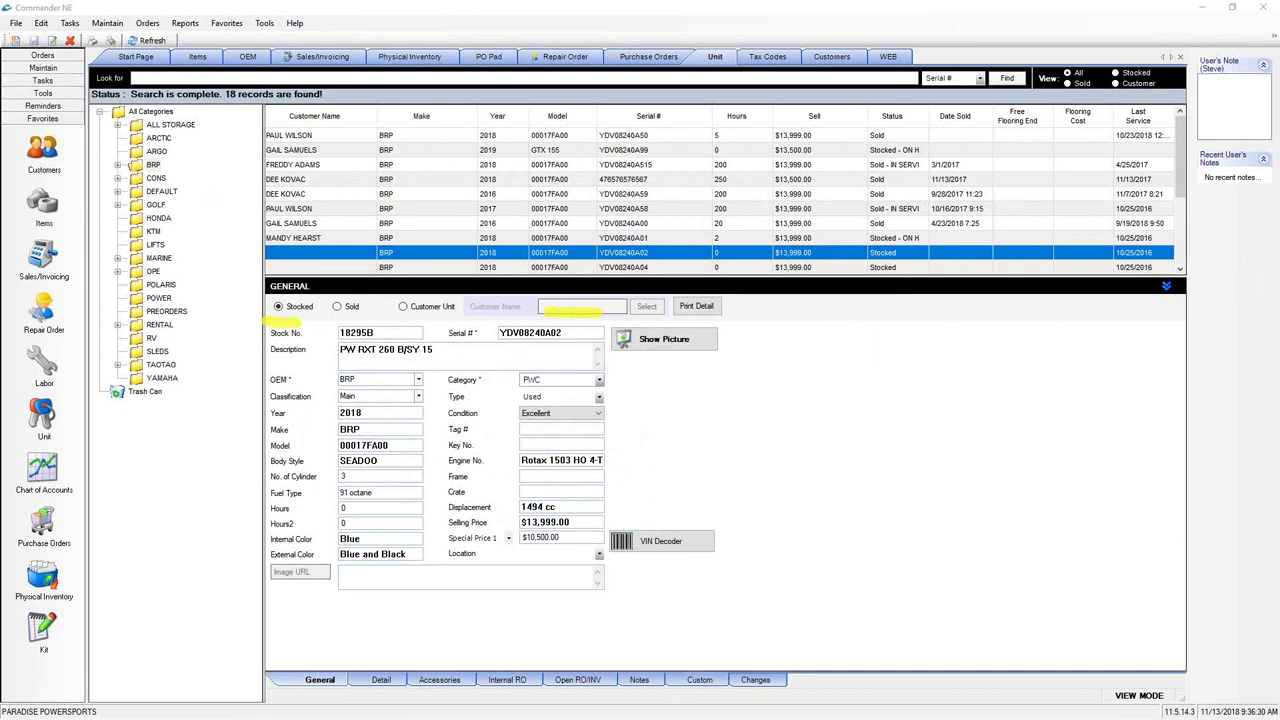
mouse_move(1112, 44)
mouse_down()
mouse_move(1070, 44)
mouse_move(1040, 90)
mouse_move(1166, 103)
mouse_move(1182, 62)
mouse_move(1119, 47)
mouse_up()
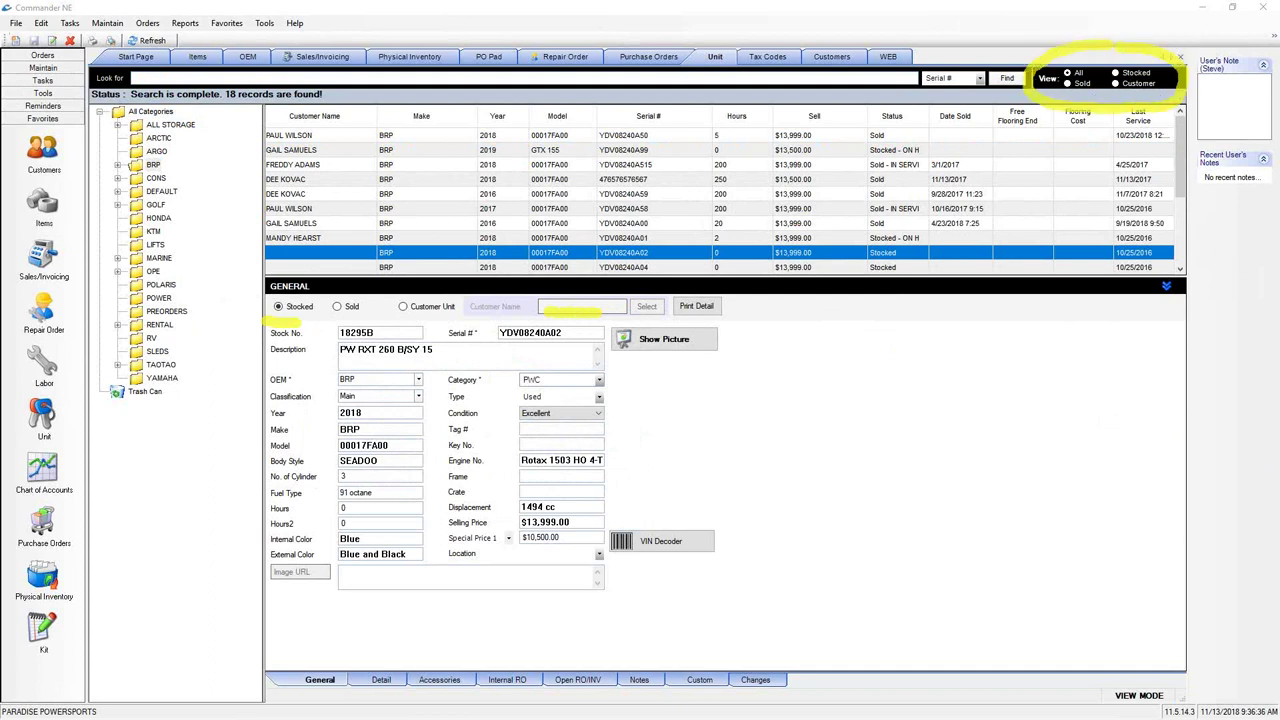
key(Escape)
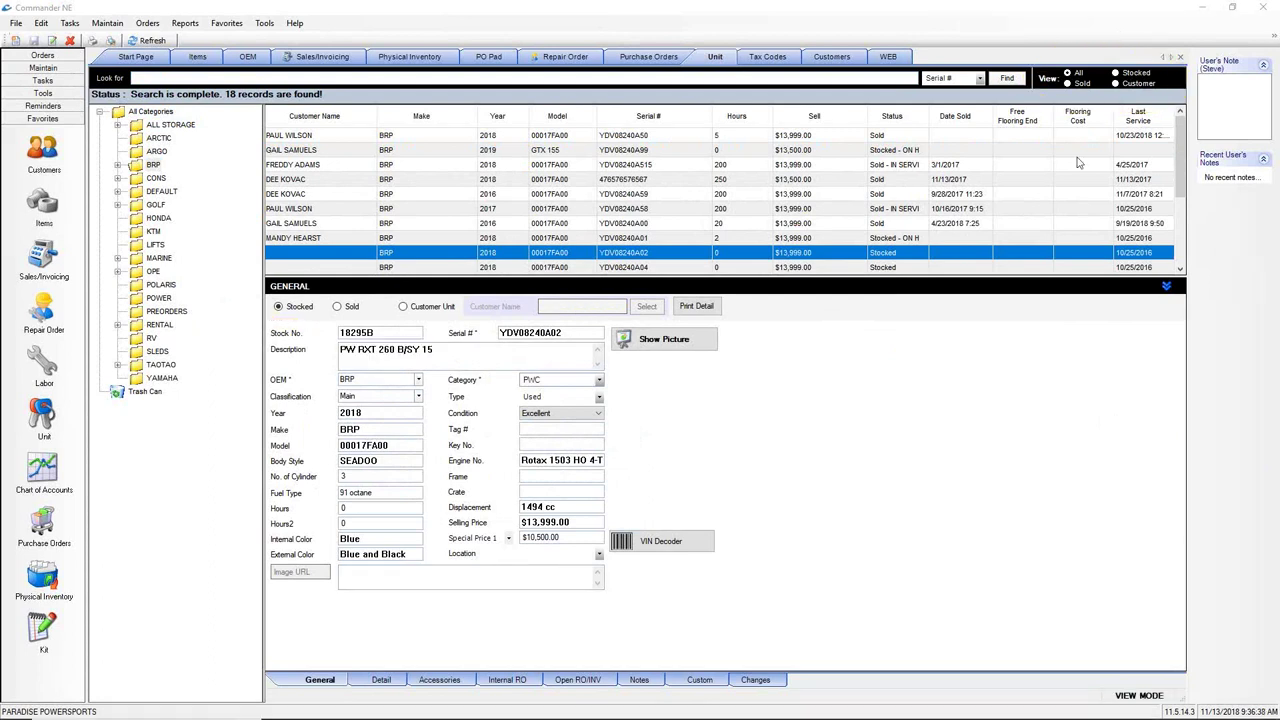
- Show only stocked units and view YDV08240A02's cost and date details
click(1115, 75)
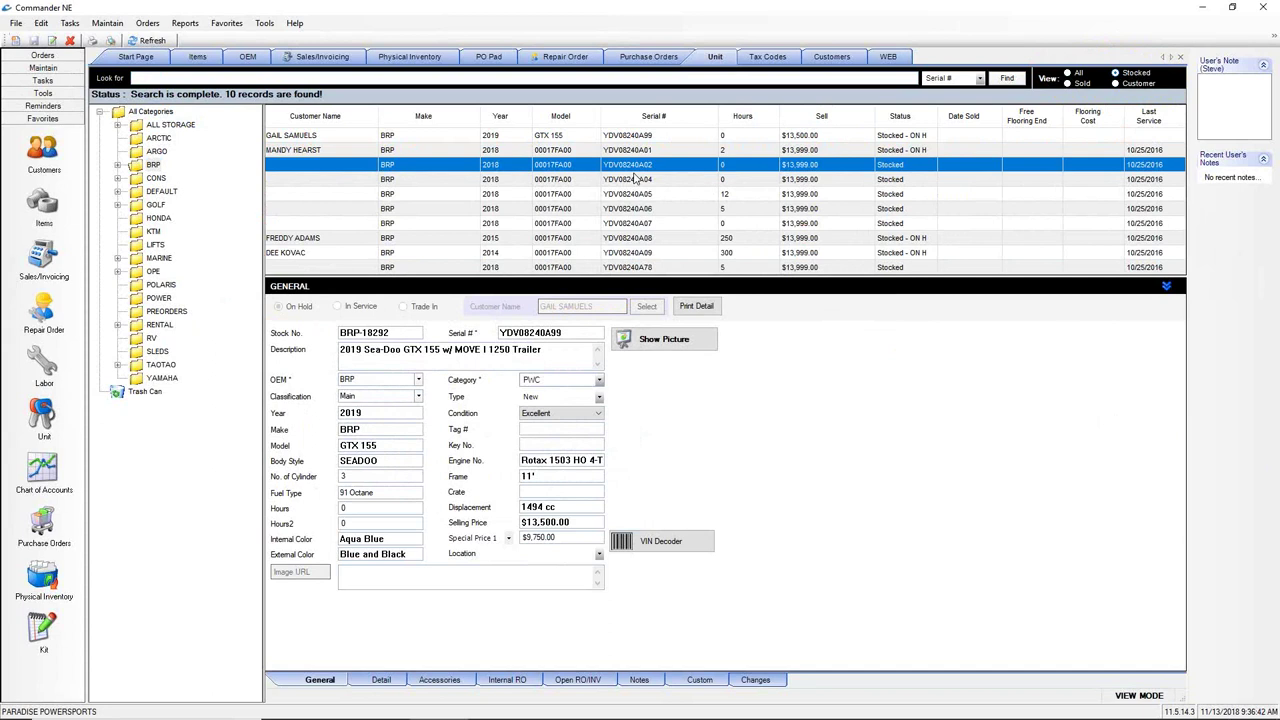
click(317, 153)
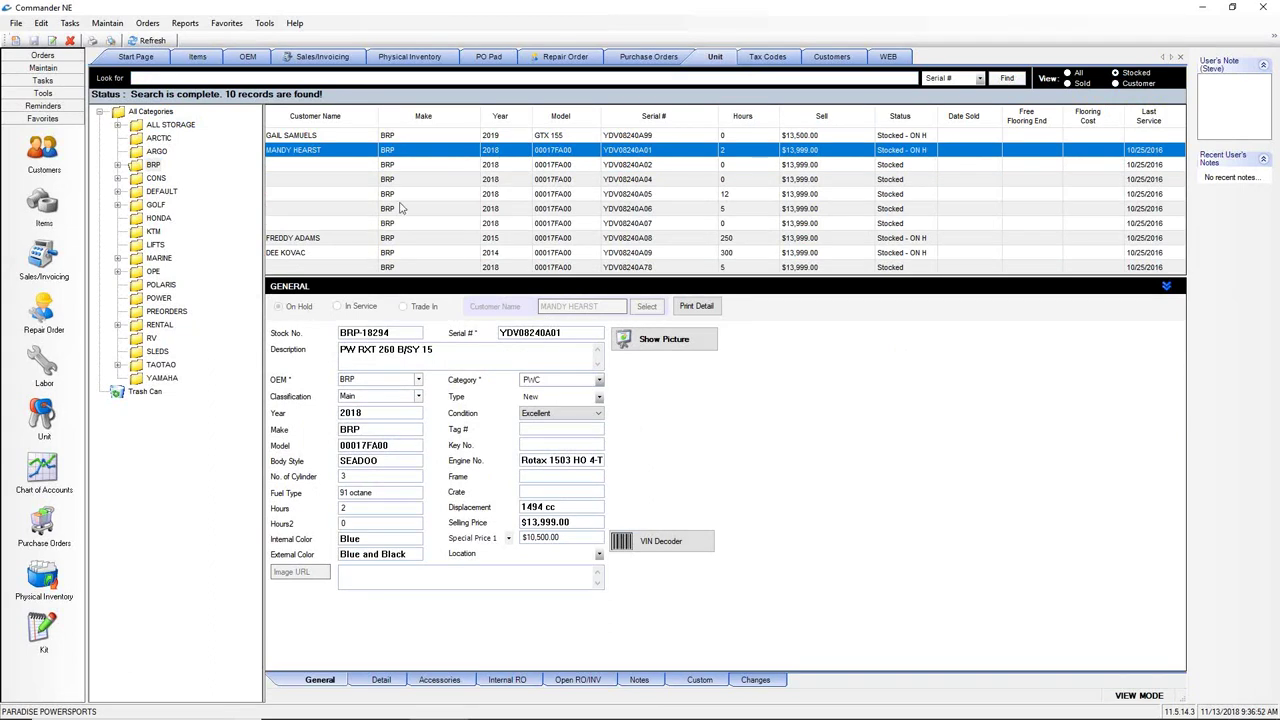
click(350, 166)
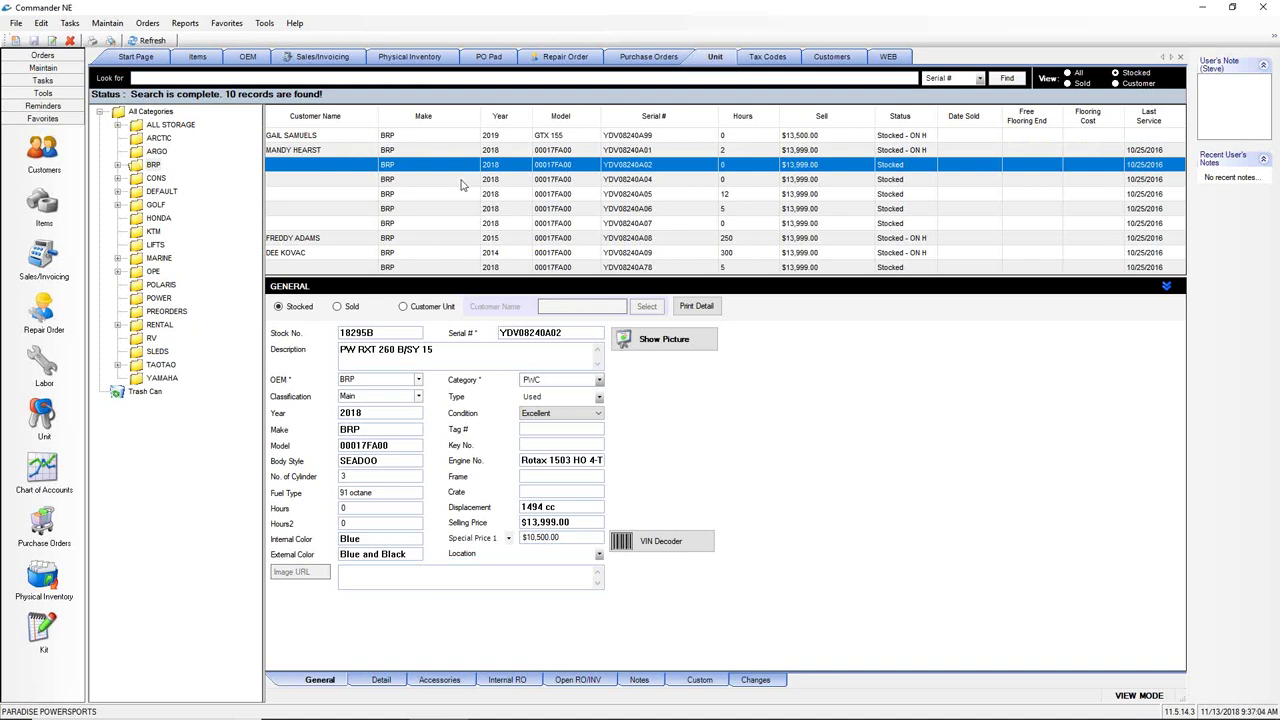
click(381, 680)
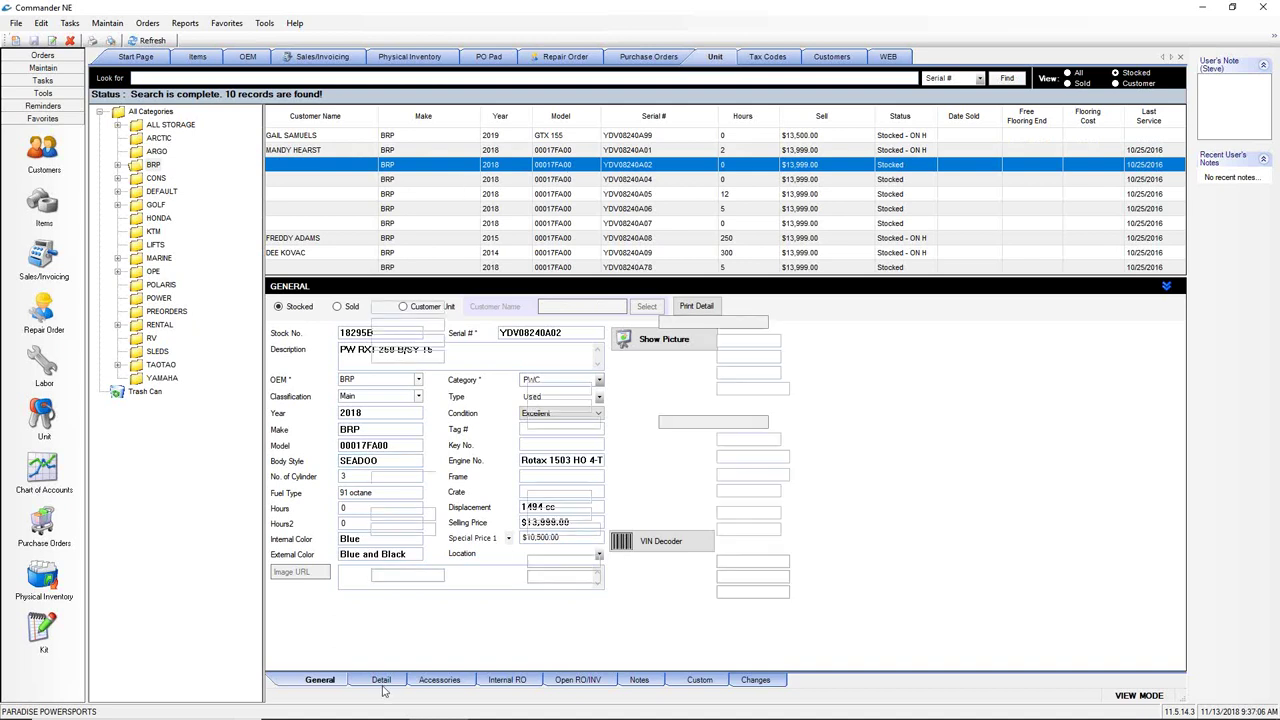
click(420, 325)
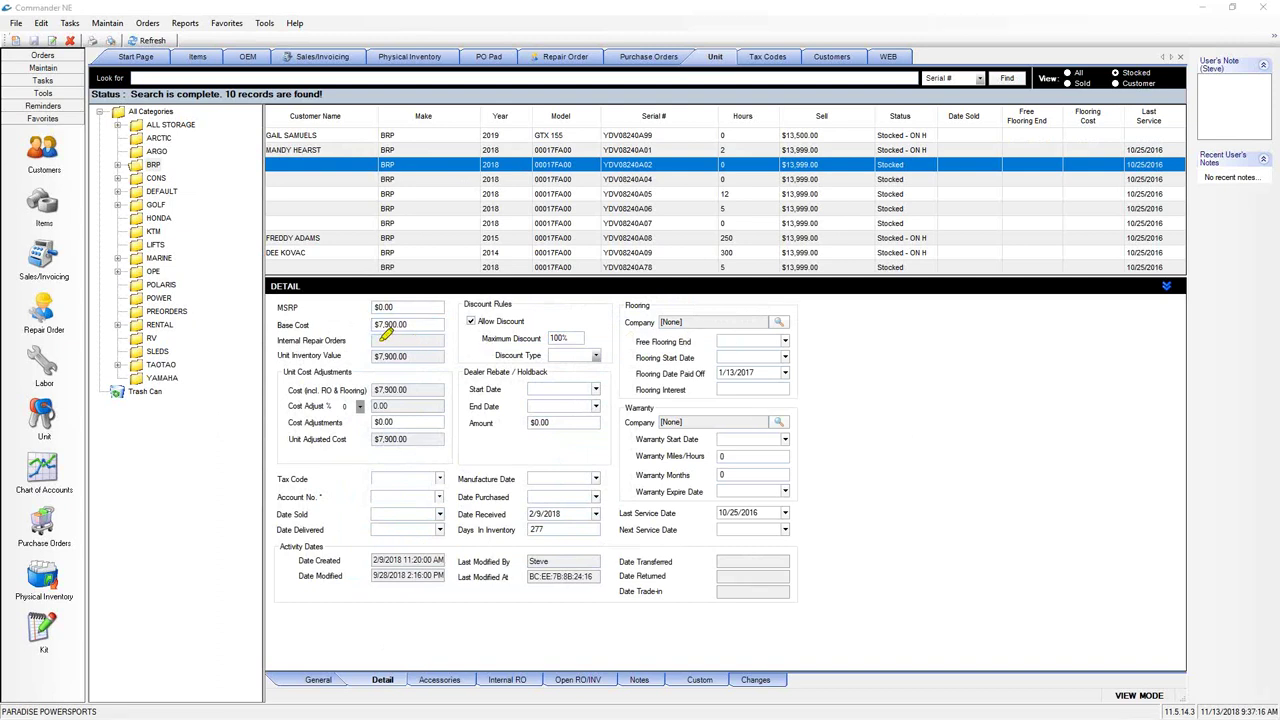
drag(370, 342, 415, 342)
mouse_move(50, 268)
mouse_down()
mouse_move(16, 302)
mouse_move(66, 334)
mouse_move(80, 292)
mouse_move(44, 270)
mouse_up()
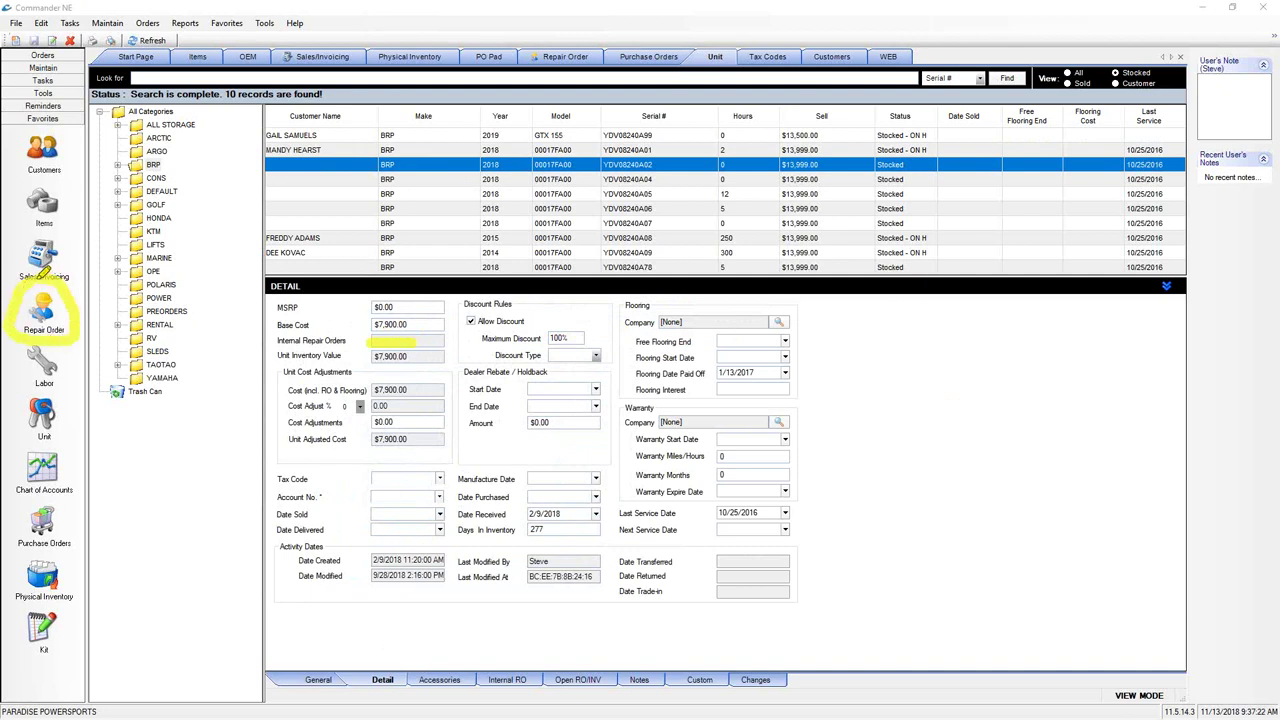
drag(88, 328, 276, 340)
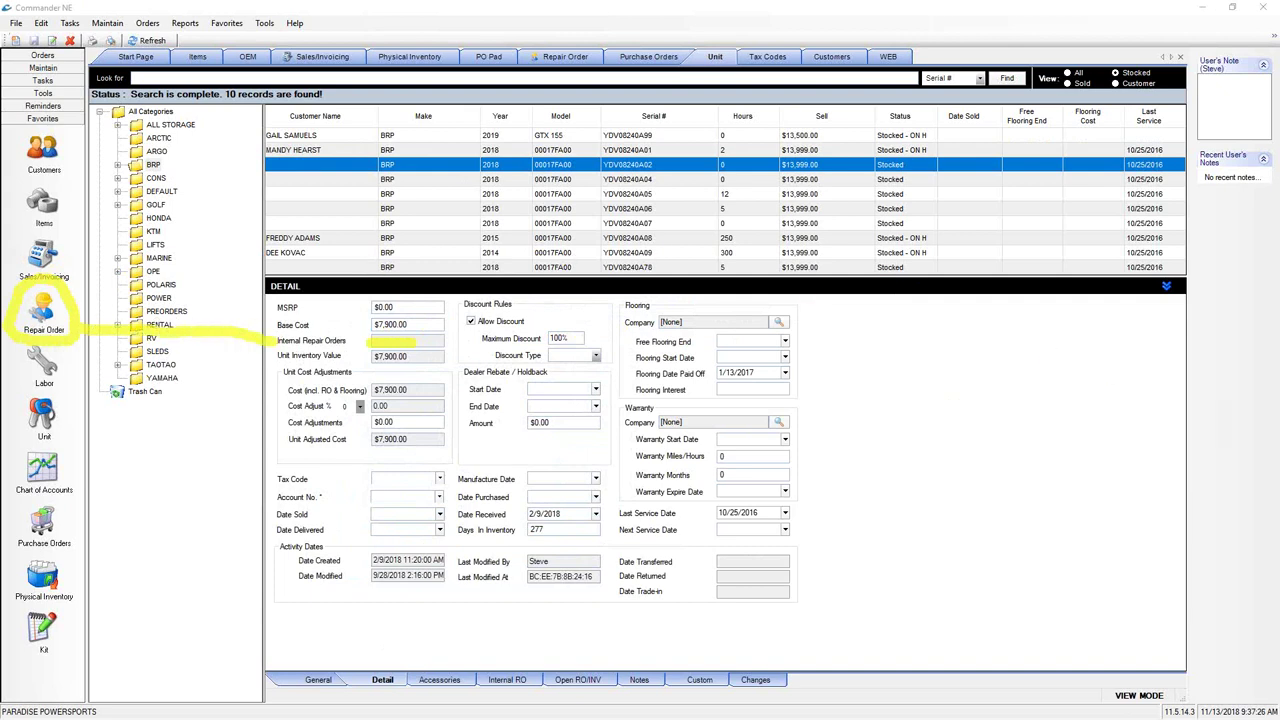
key(Escape)
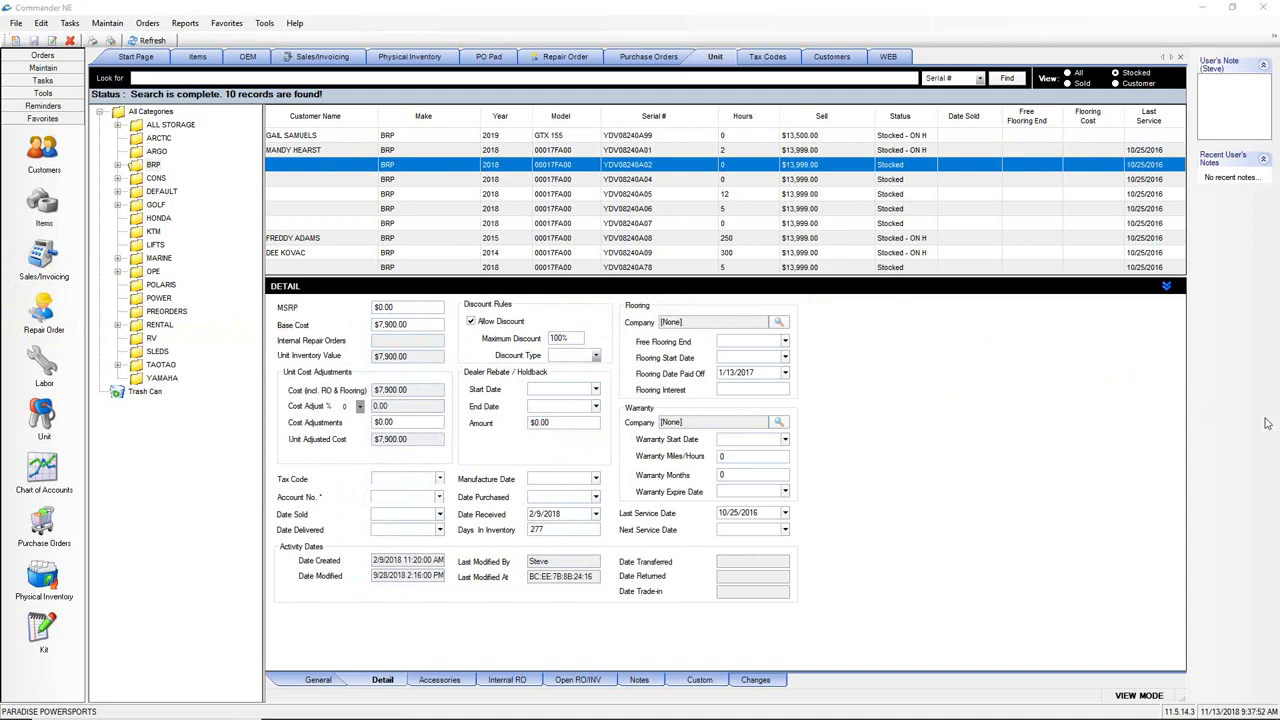
- Include sold units again, browse the YDV08240A units, and rerun the search across All Categories
click(1068, 74)
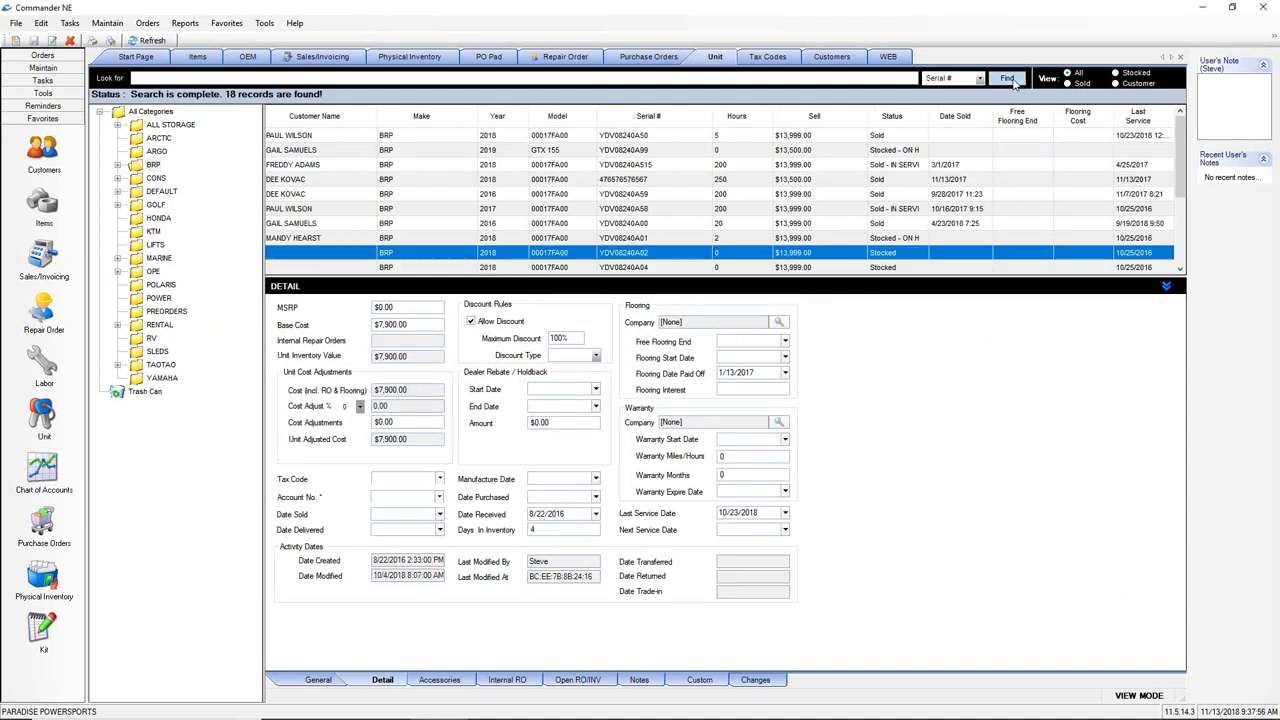
click(337, 152)
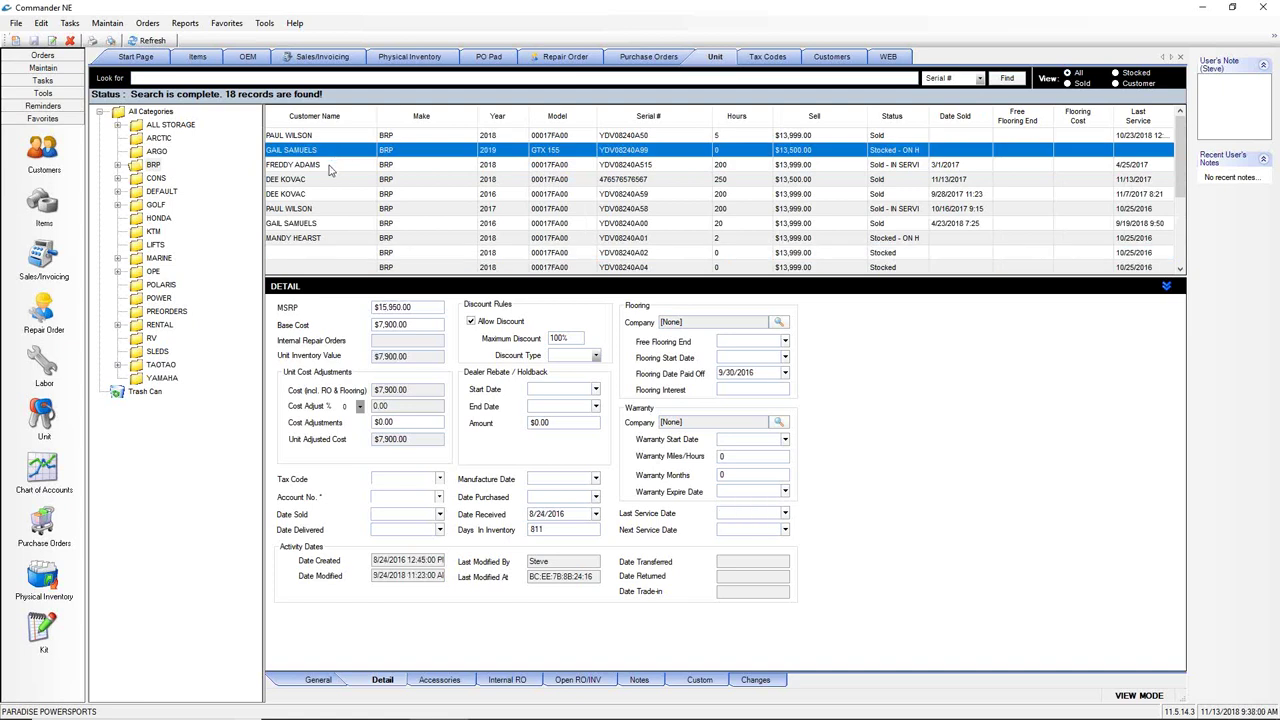
click(330, 166)
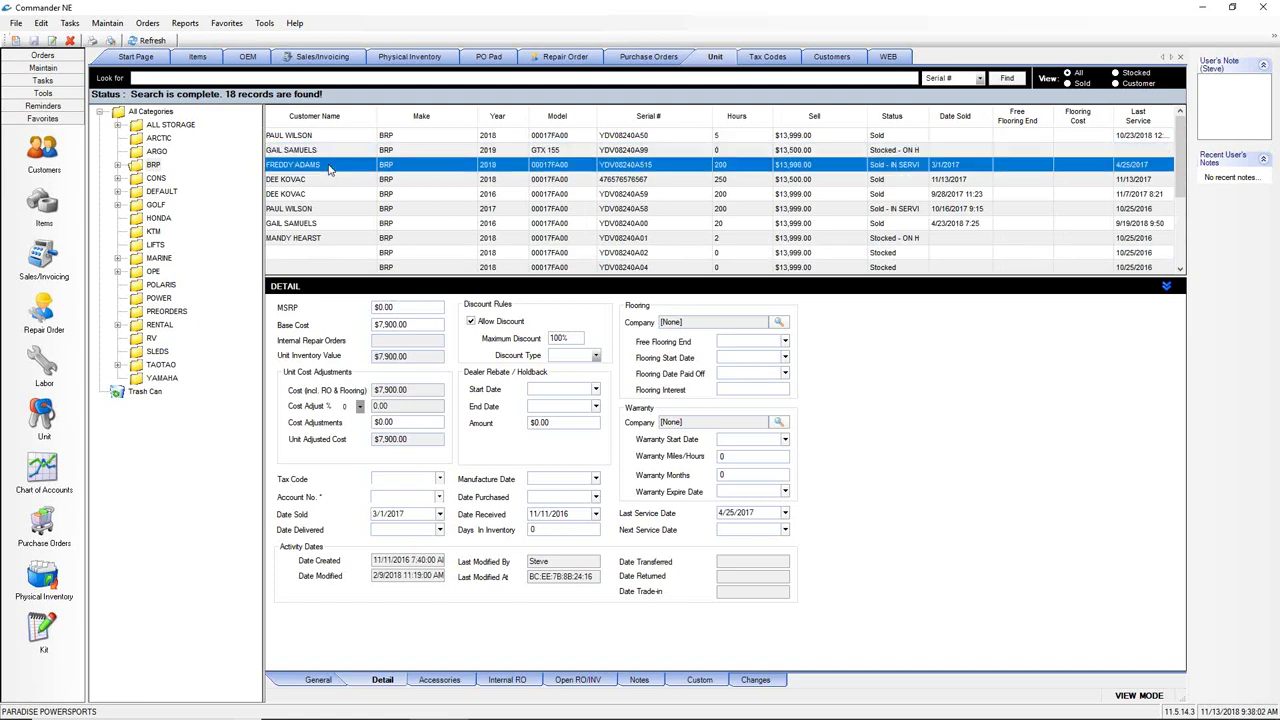
key(Up)
key(Up)
key(Down)
key(Down)
key(Down)
key(Down)
key(Down)
key(Down)
key(Down)
key(Down)
key(Down)
key(Down)
key(Down)
key(Down)
key(Down)
key(Down)
key(Down)
key(Down)
key(Down)
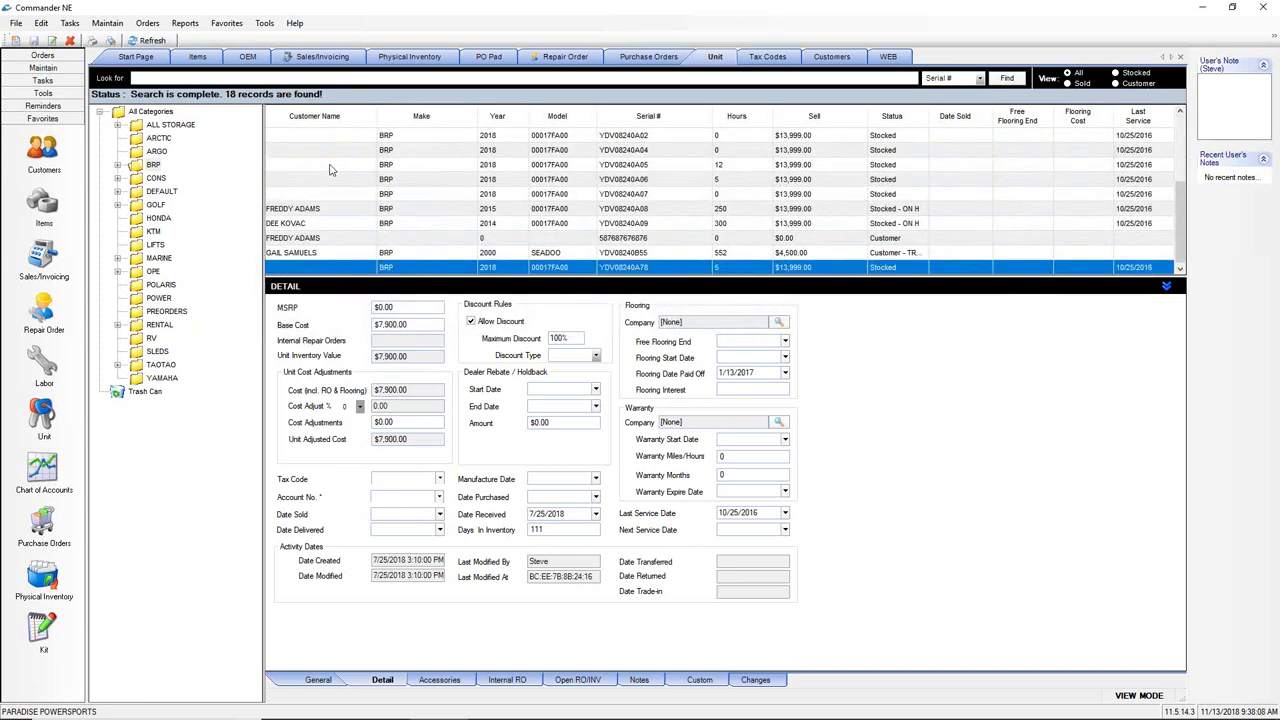
click(132, 111)
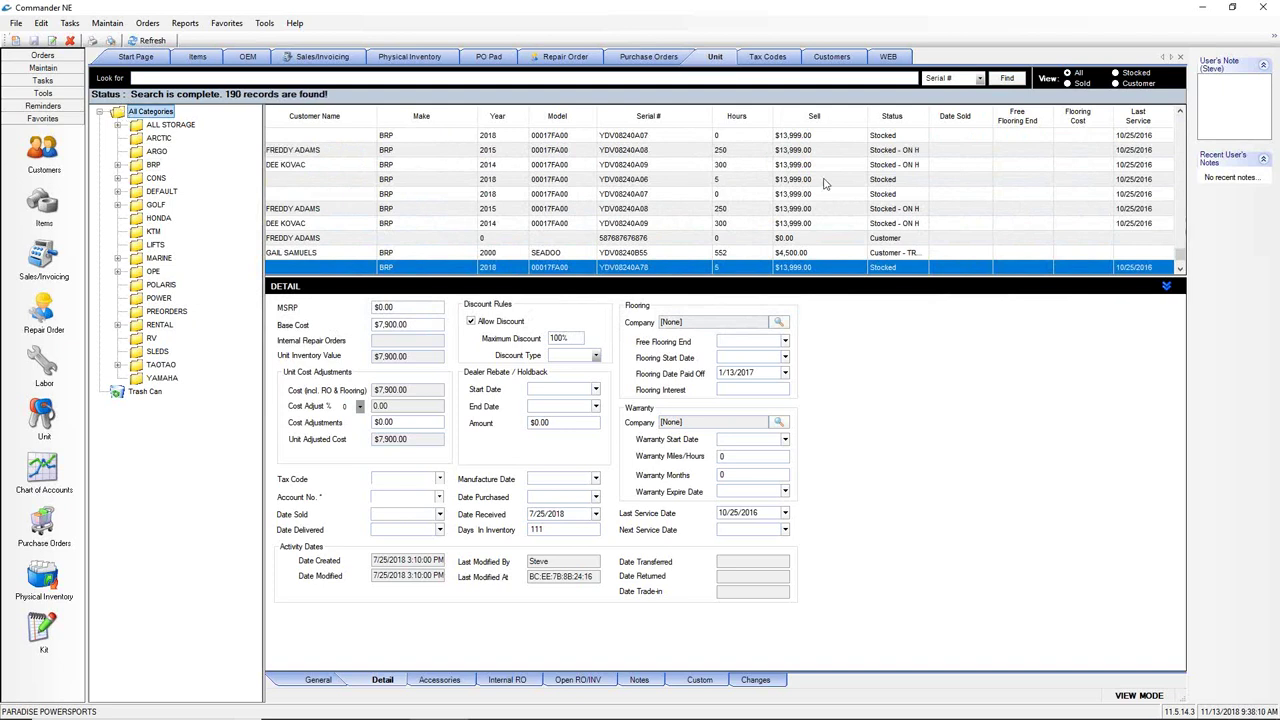
click(979, 78)
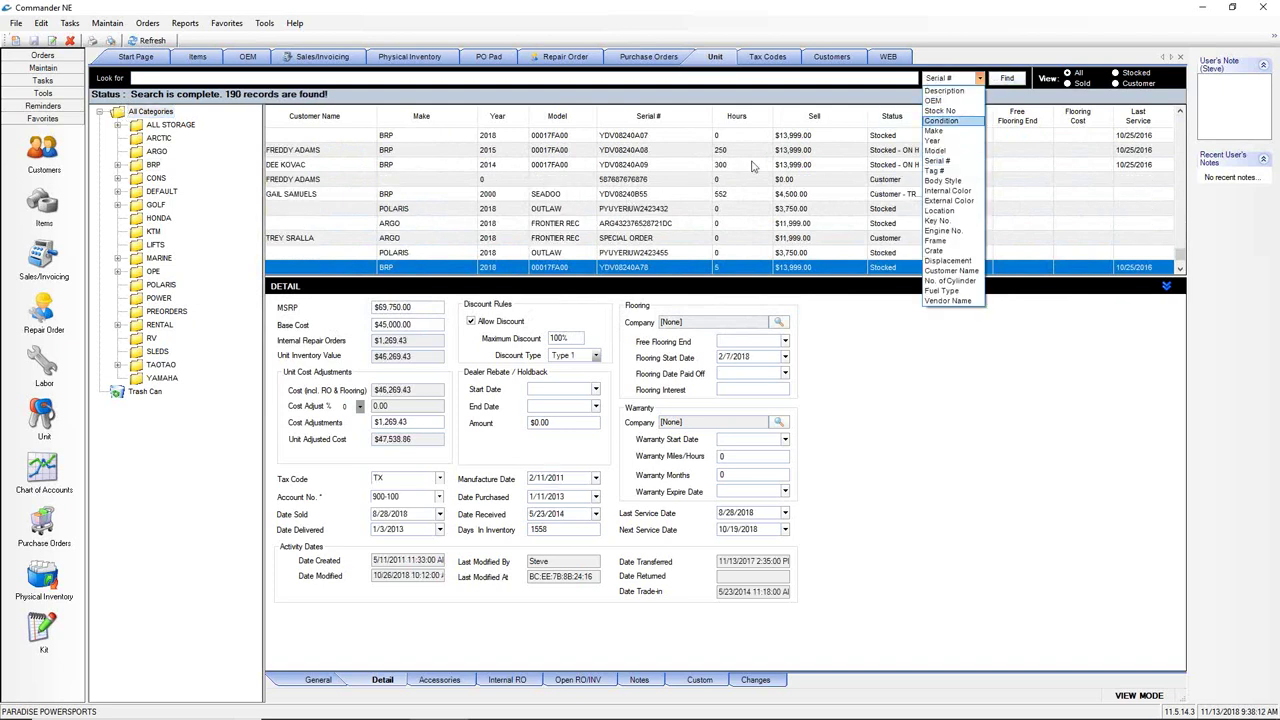
click(1008, 80)
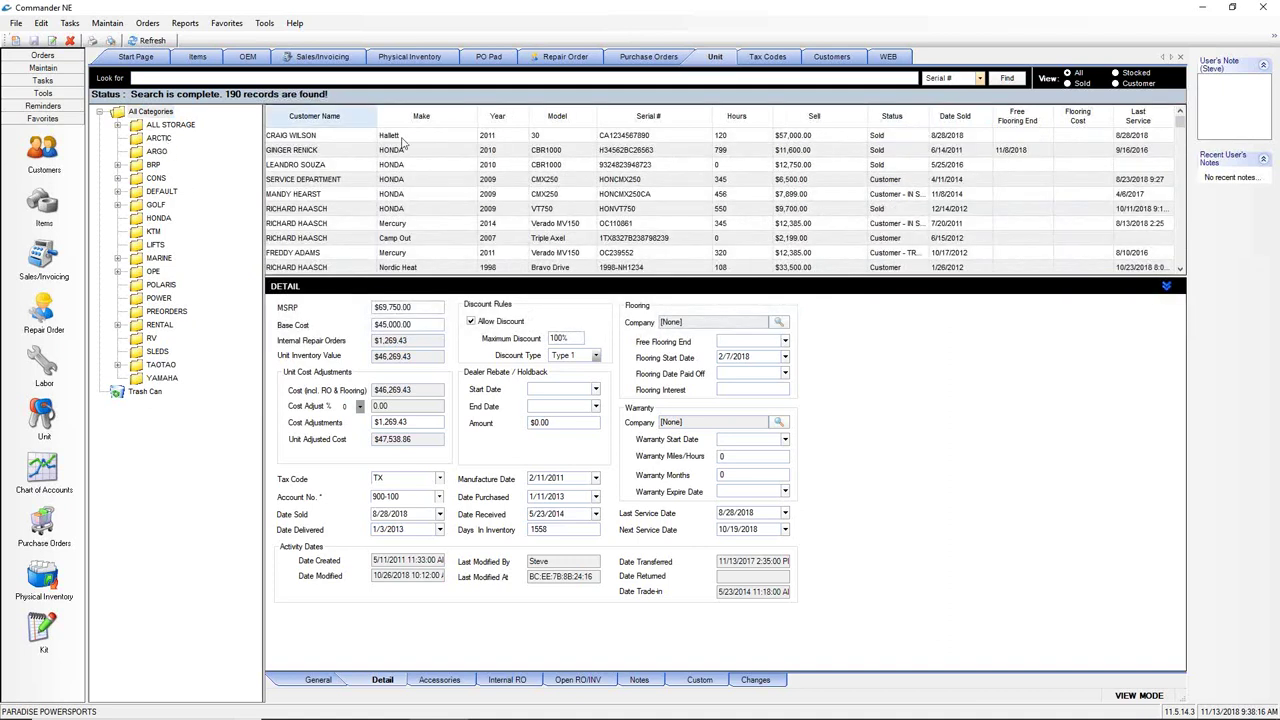
click(336, 139)
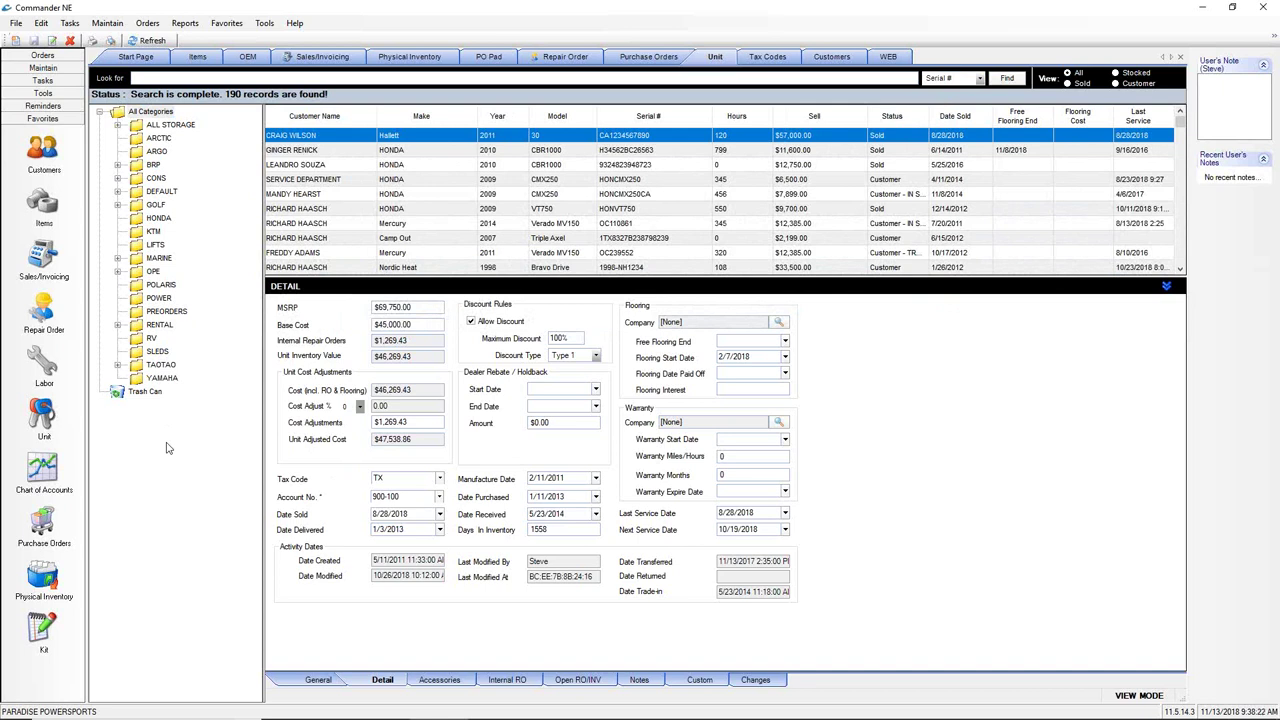
key(Tab)
key(Tab)
key(shift+Tab)
click(426, 341)
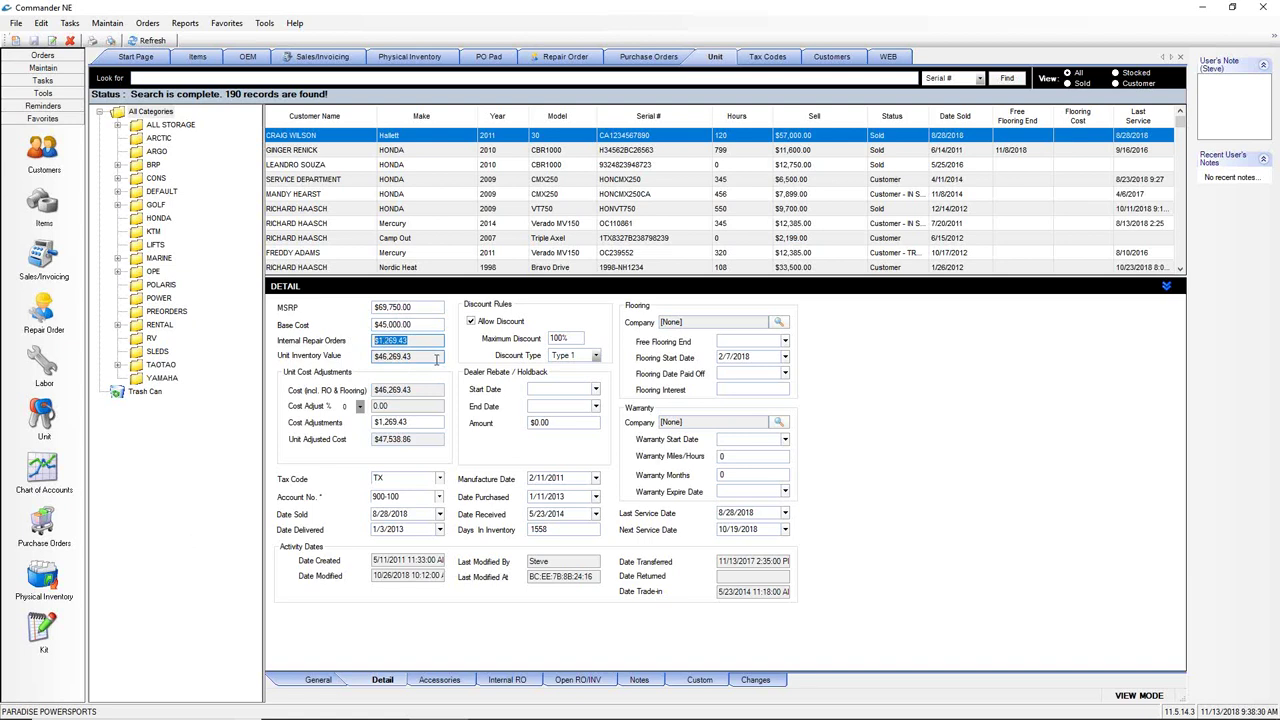
click(436, 358)
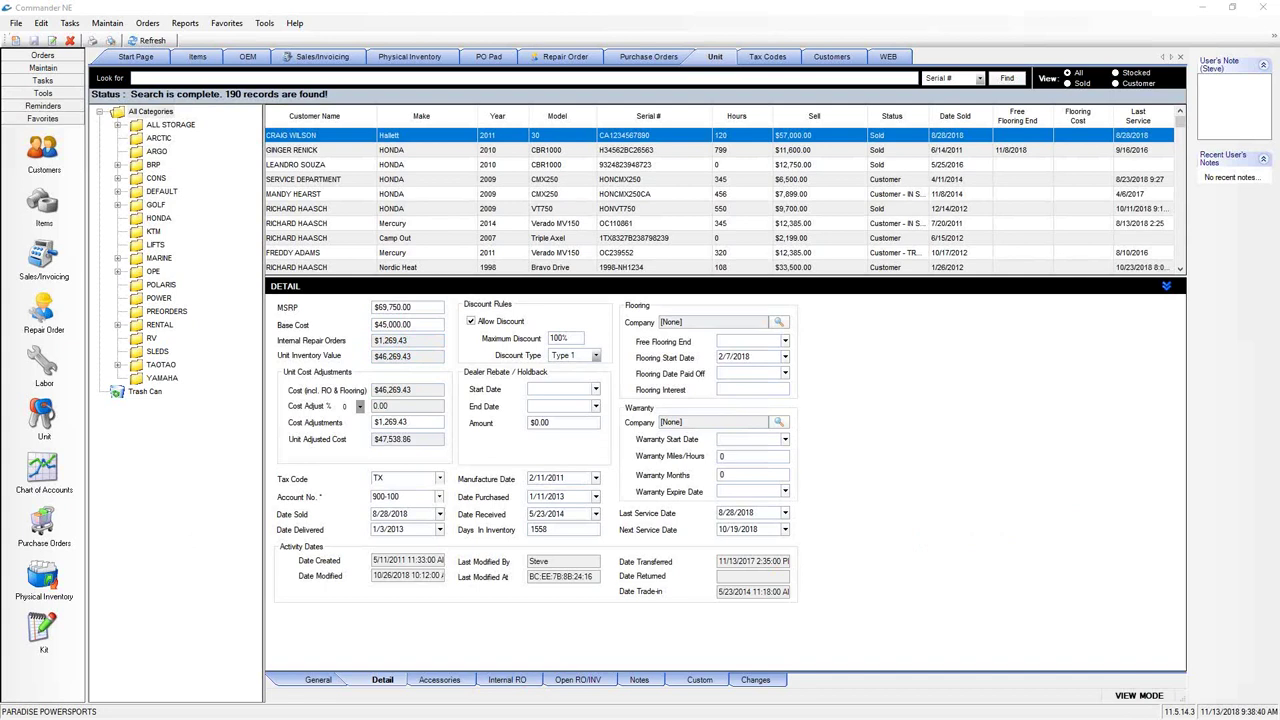
click(516, 682)
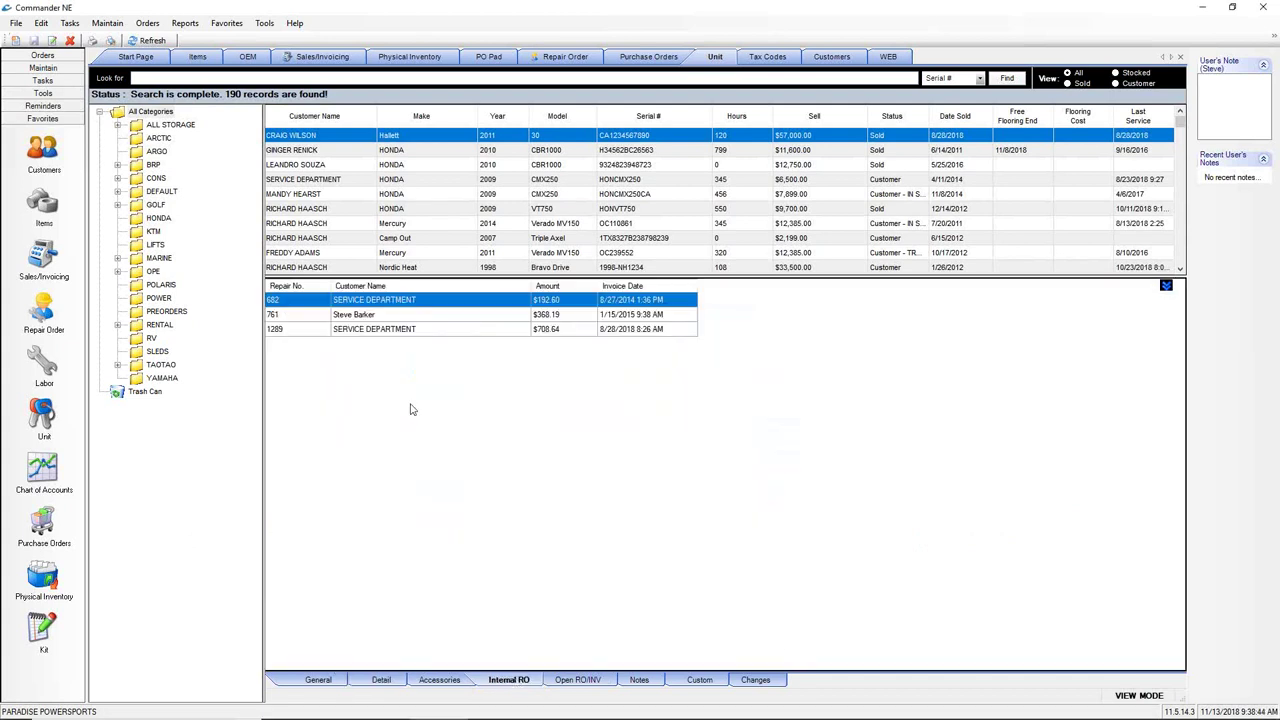
click(371, 316)
click(369, 329)
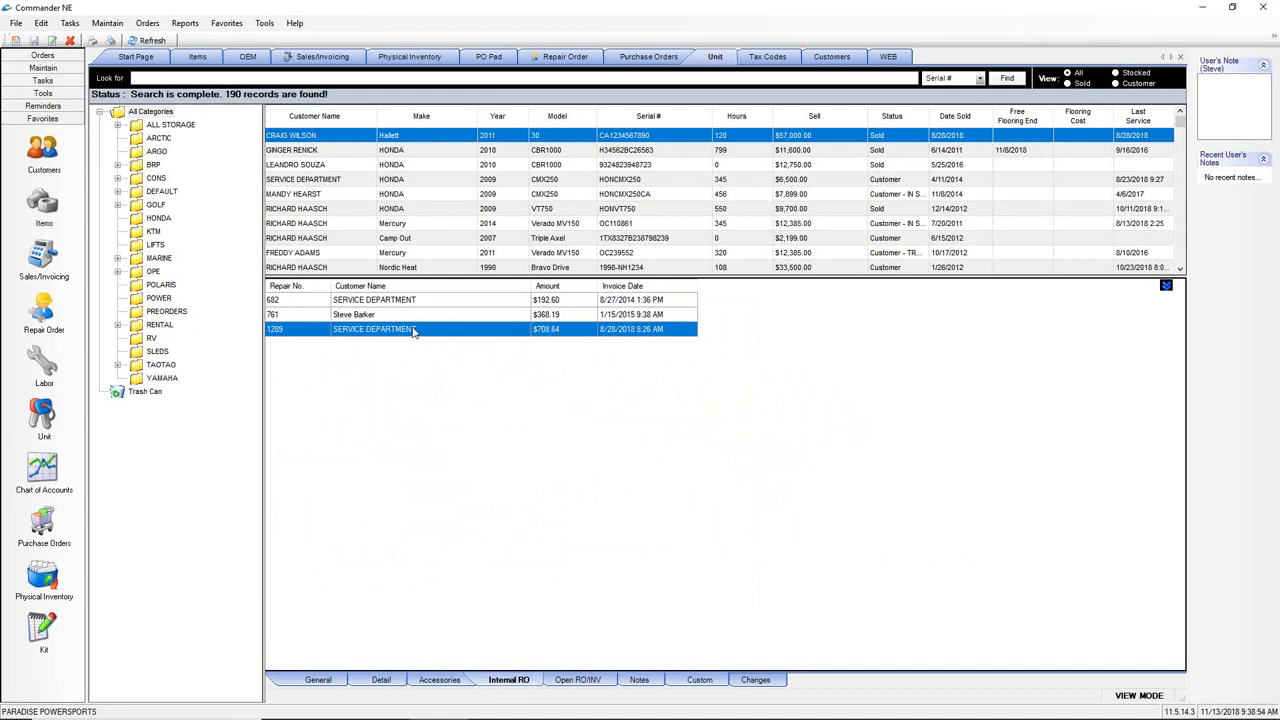
double_click(414, 333)
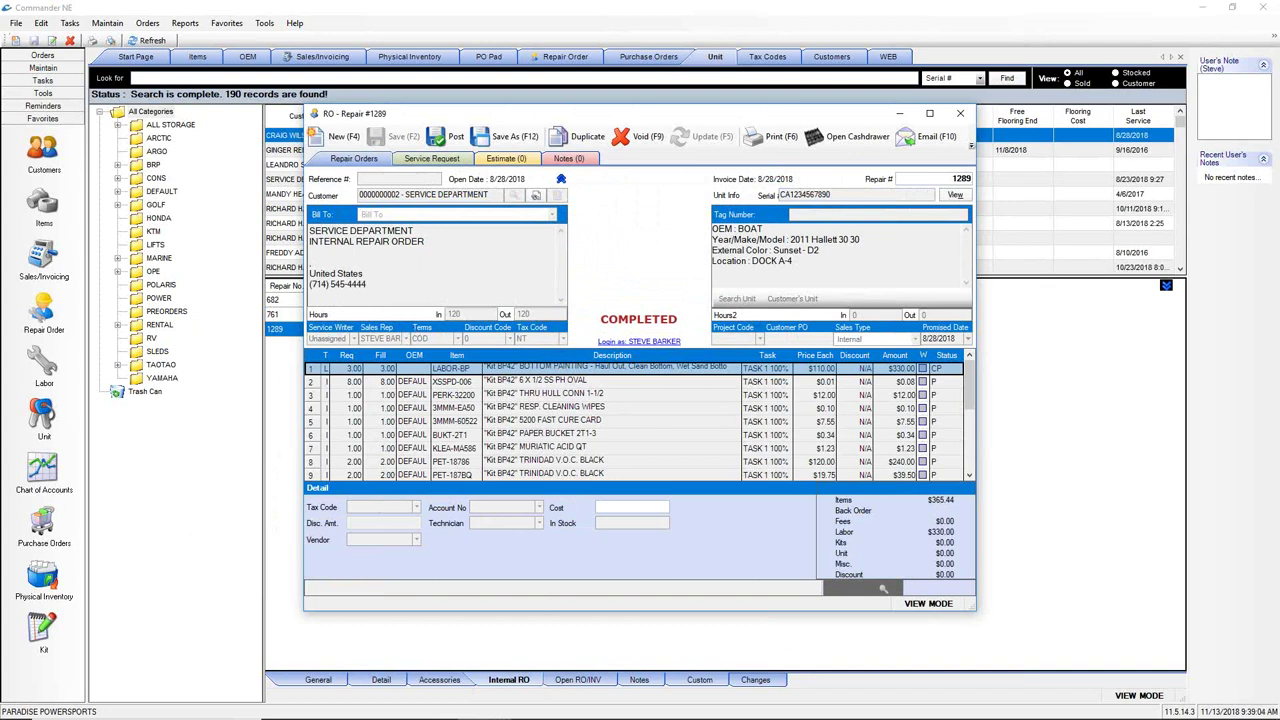
mouse_move(862, 352)
mouse_down()
mouse_move(905, 326)
mouse_move(840, 314)
mouse_up()
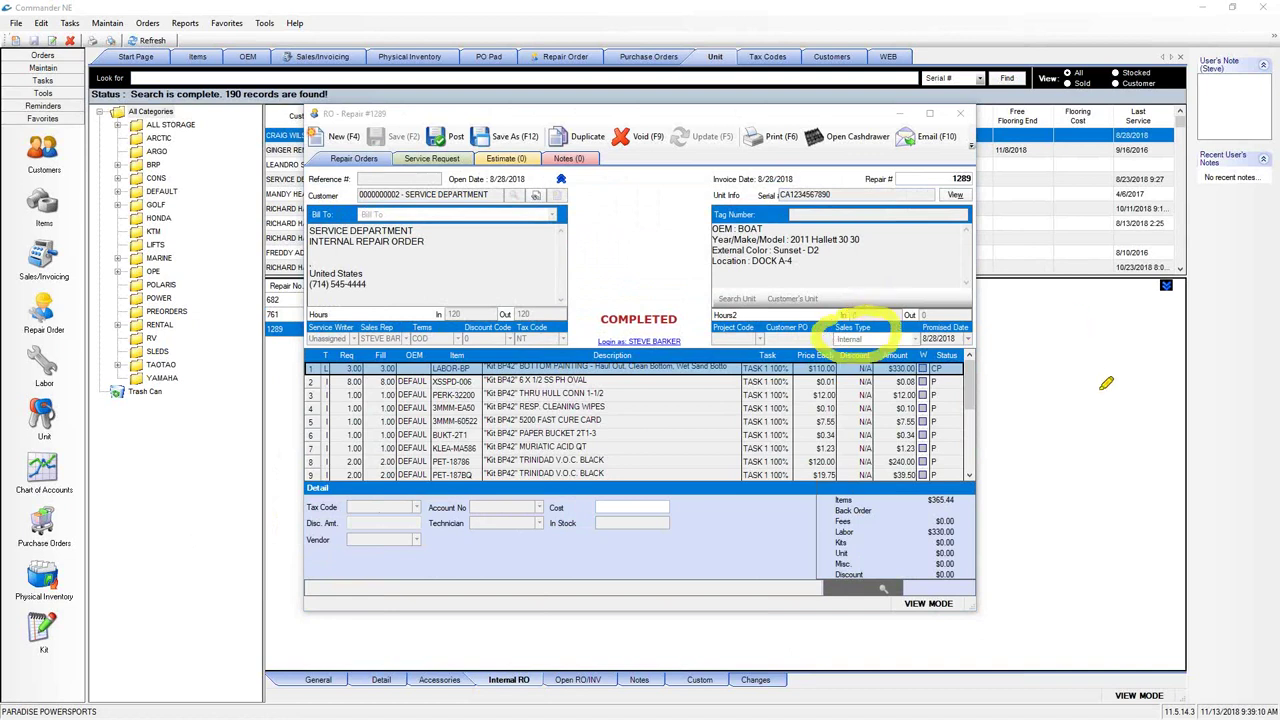
key(Escape)
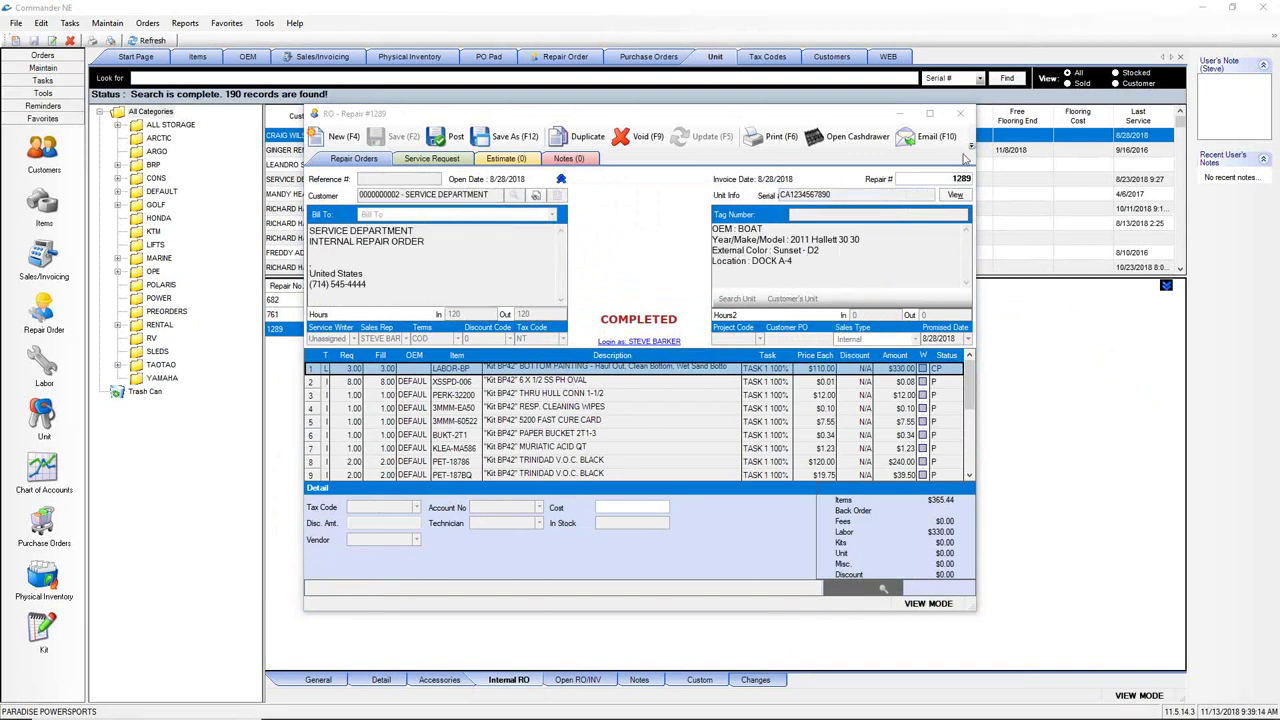
click(961, 114)
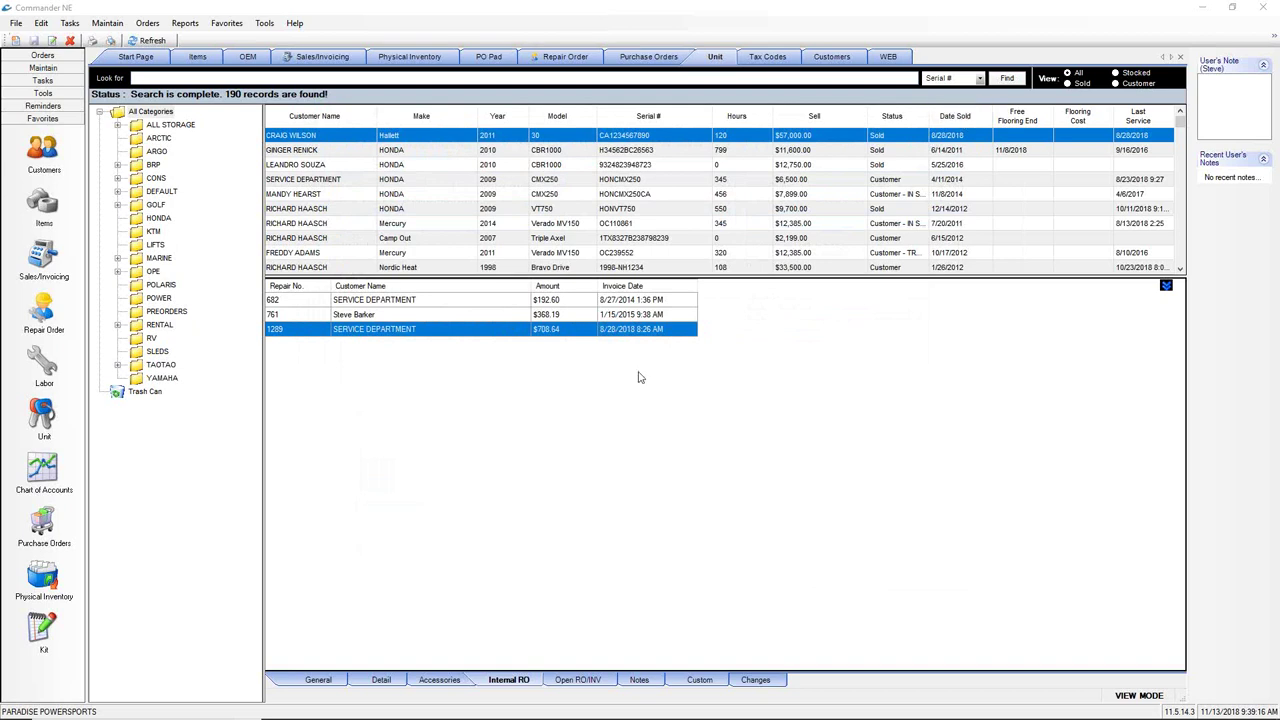
- Review the unit's $1,269.43 internal repair order cost, then show only stocked units (62 records)
click(380, 681)
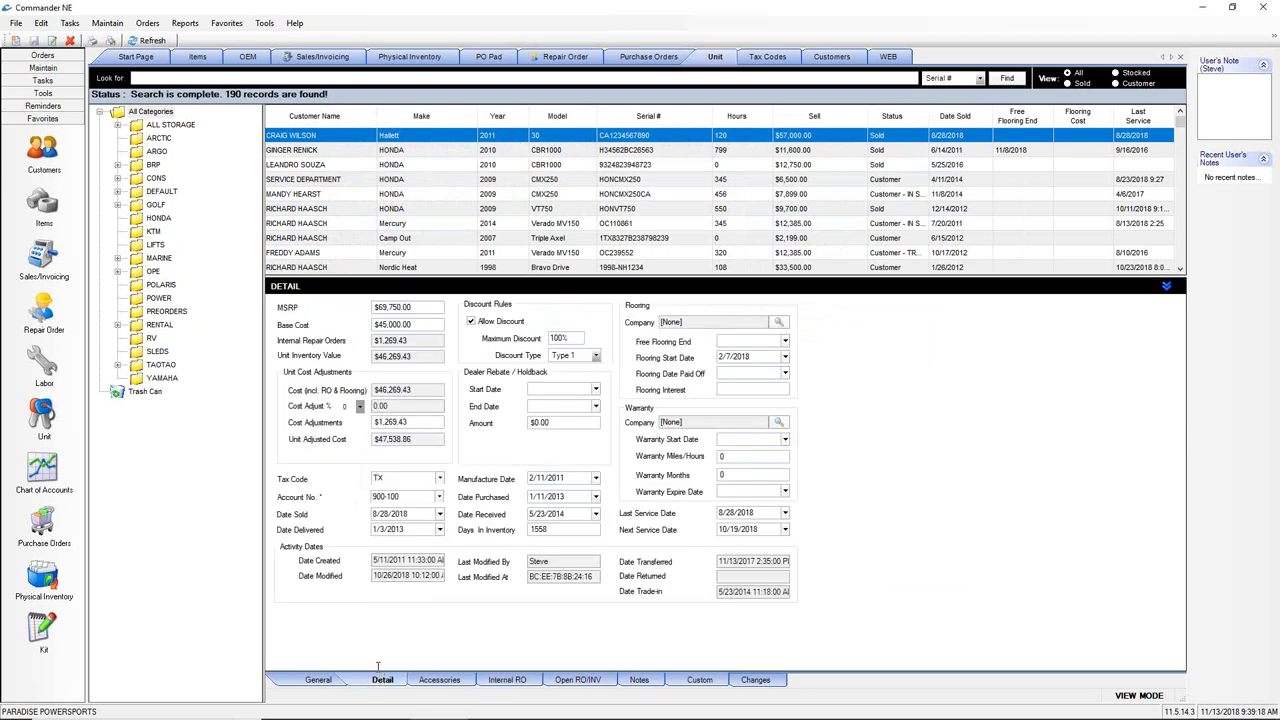
drag(412, 341, 340, 341)
click(312, 681)
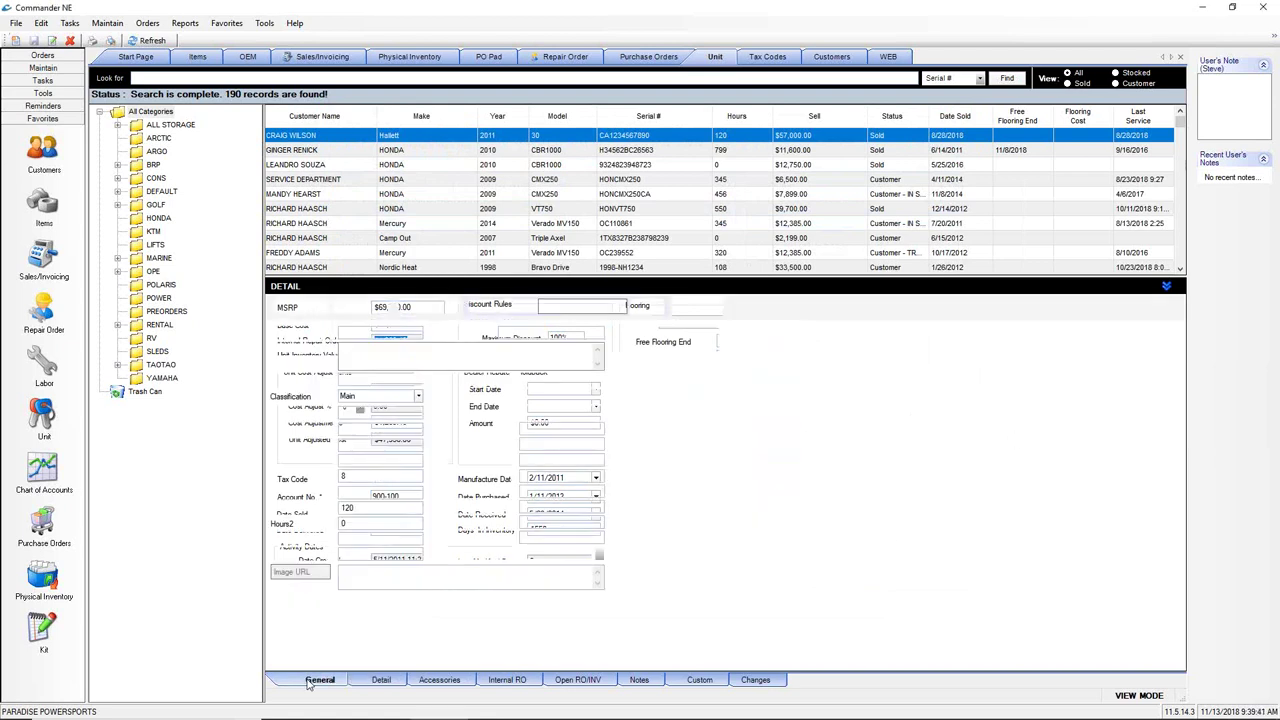
click(388, 680)
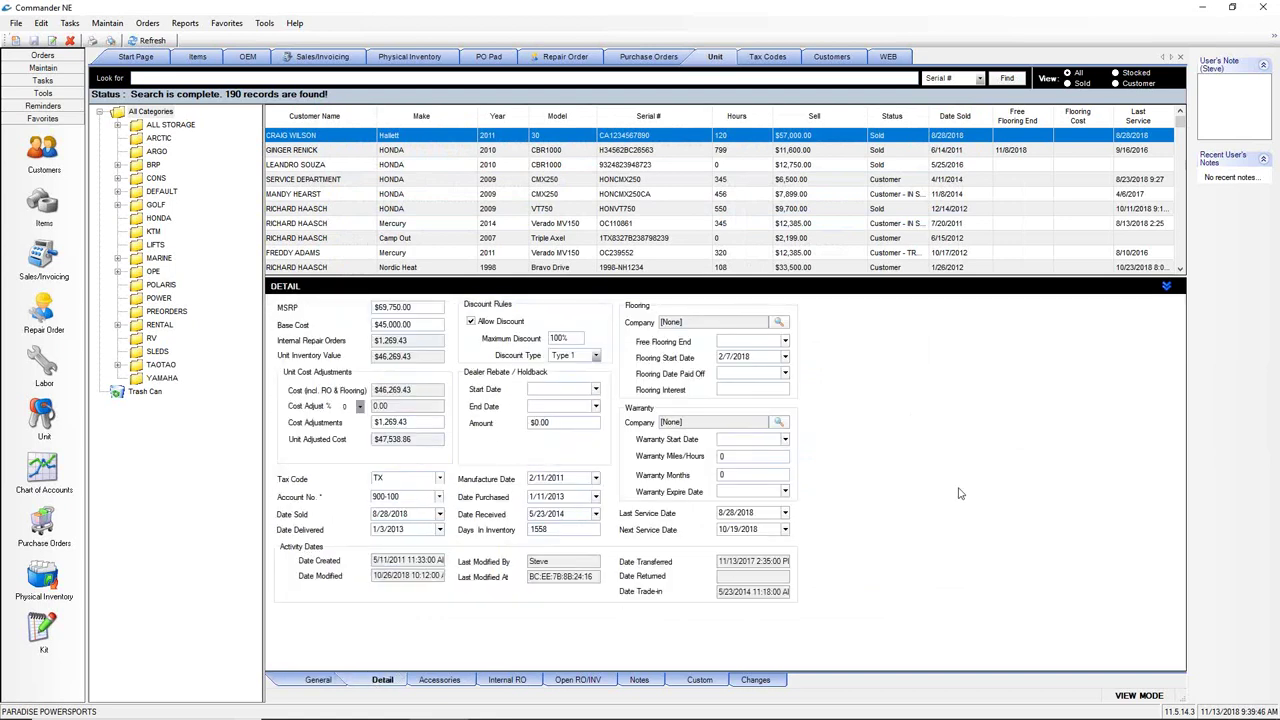
click(318, 682)
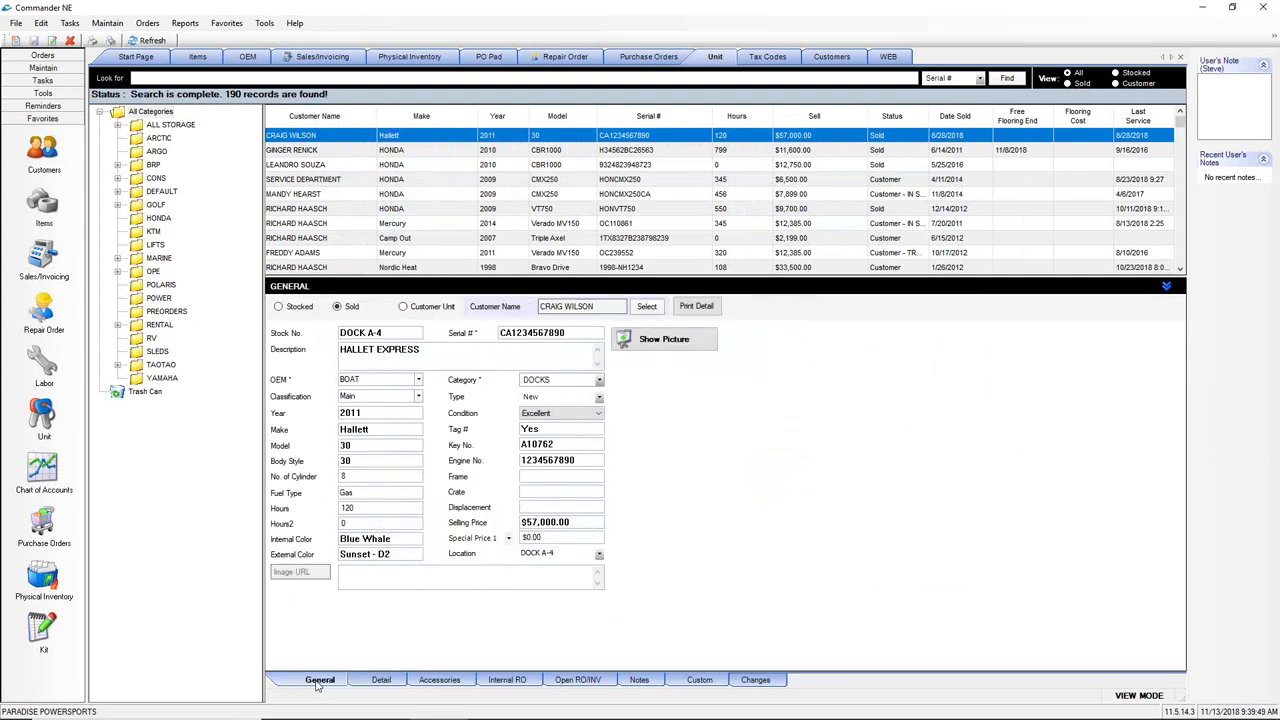
click(1115, 74)
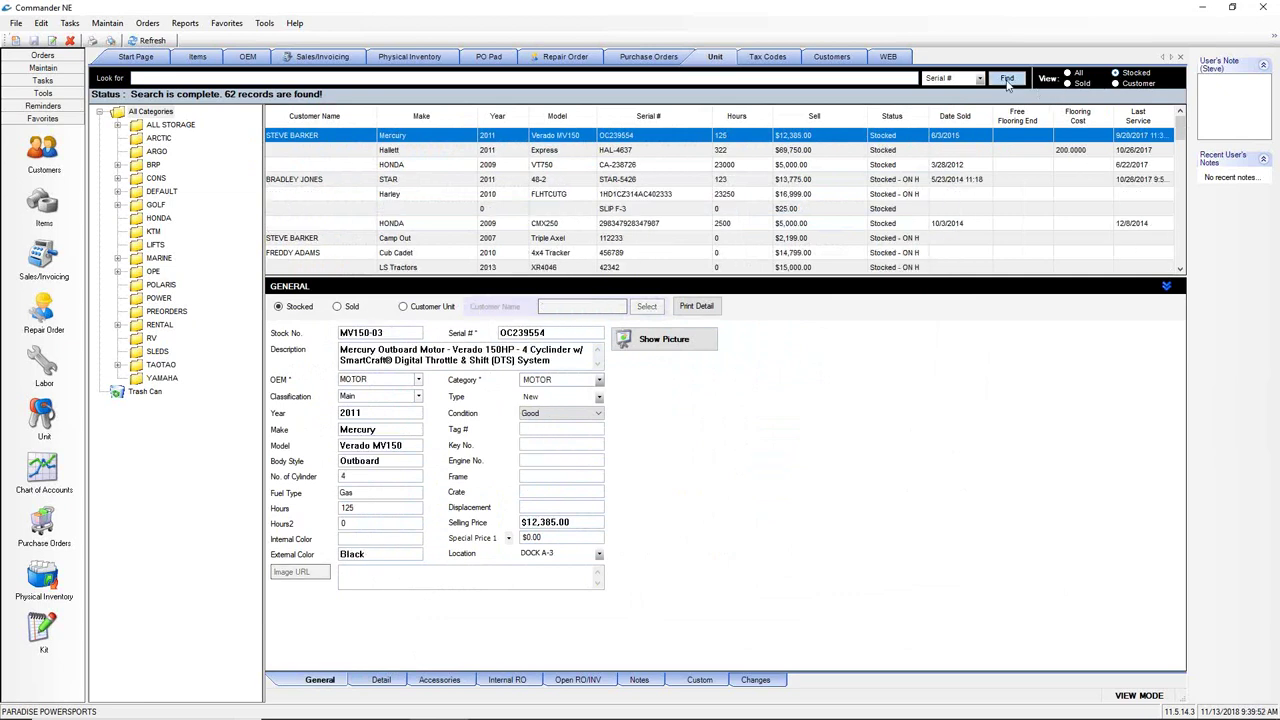
- Filter to BRP units, check YDV08240A06's serial number, then go to the invoice list
click(150, 165)
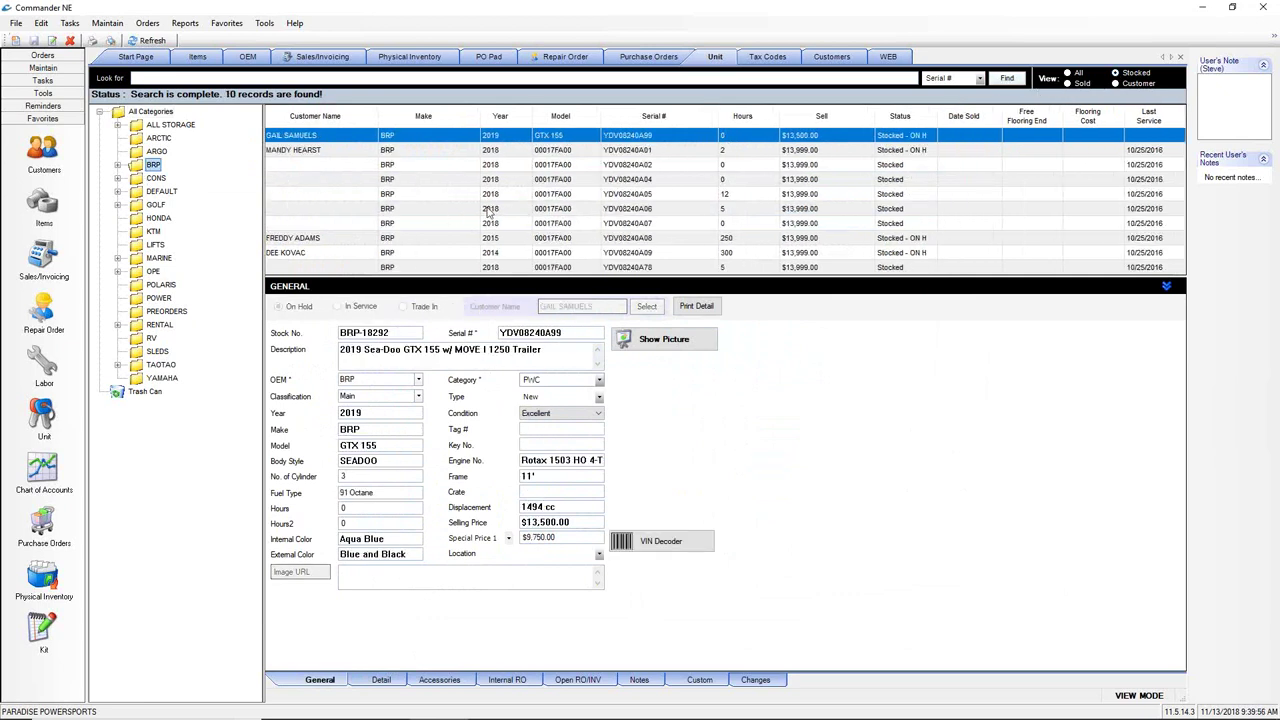
click(350, 210)
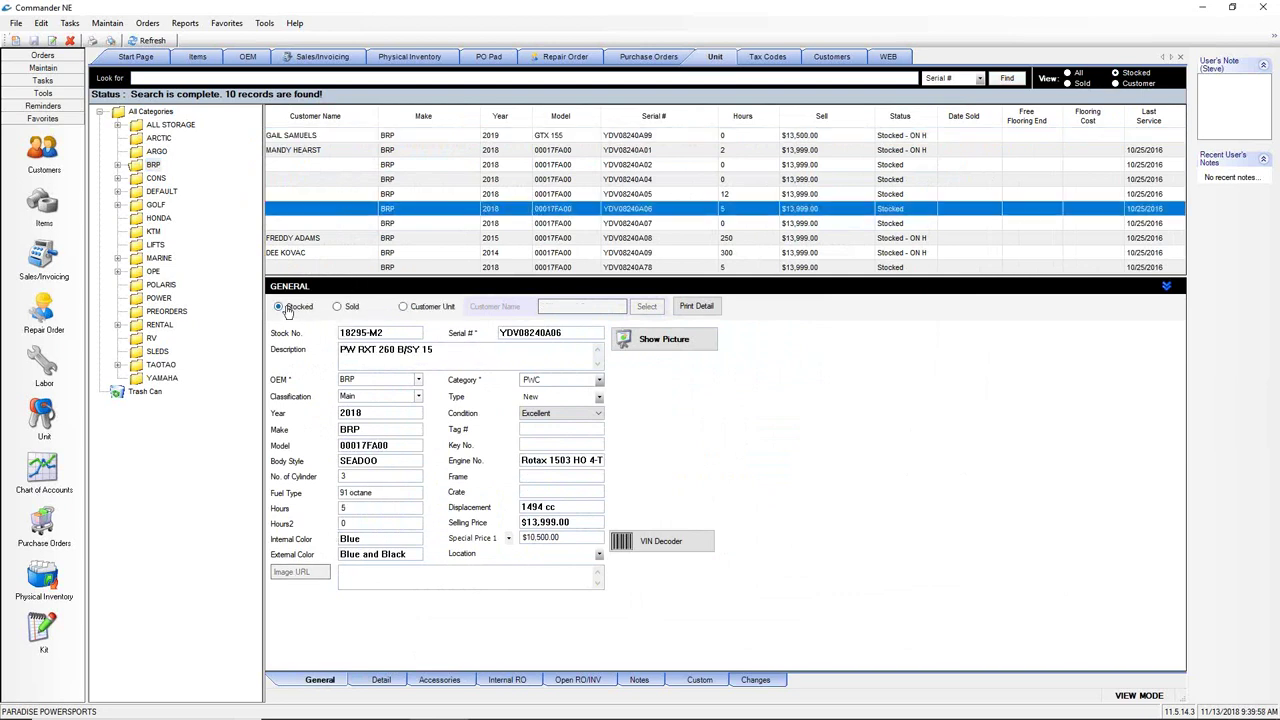
drag(567, 334, 423, 329)
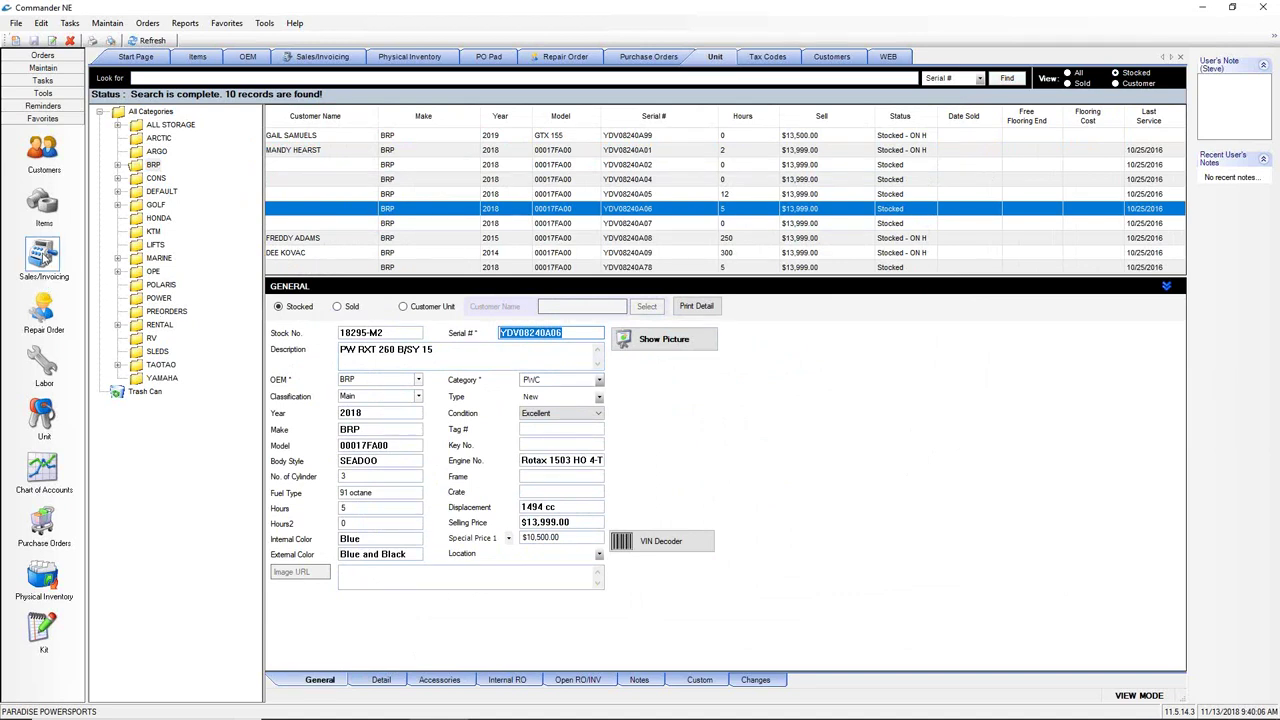
click(44, 255)
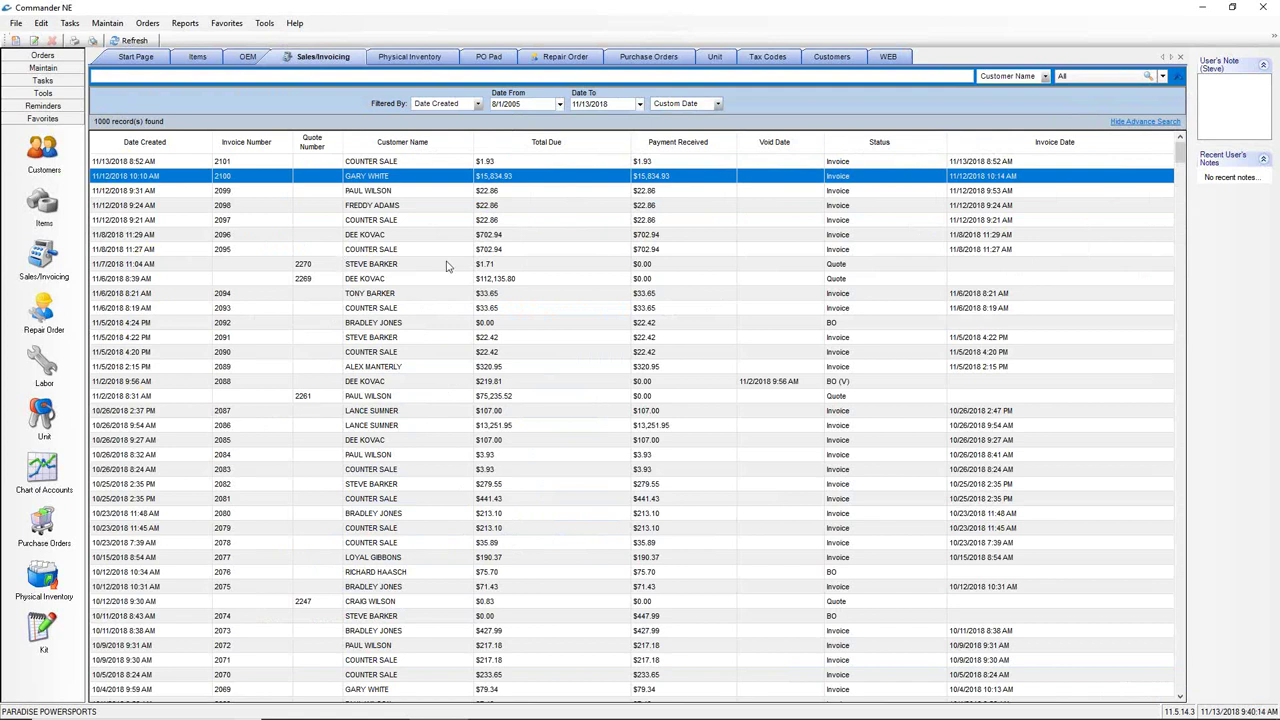
- Open invoice 2086 and view the unit details of its Mercury Verado motor line
click(401, 429)
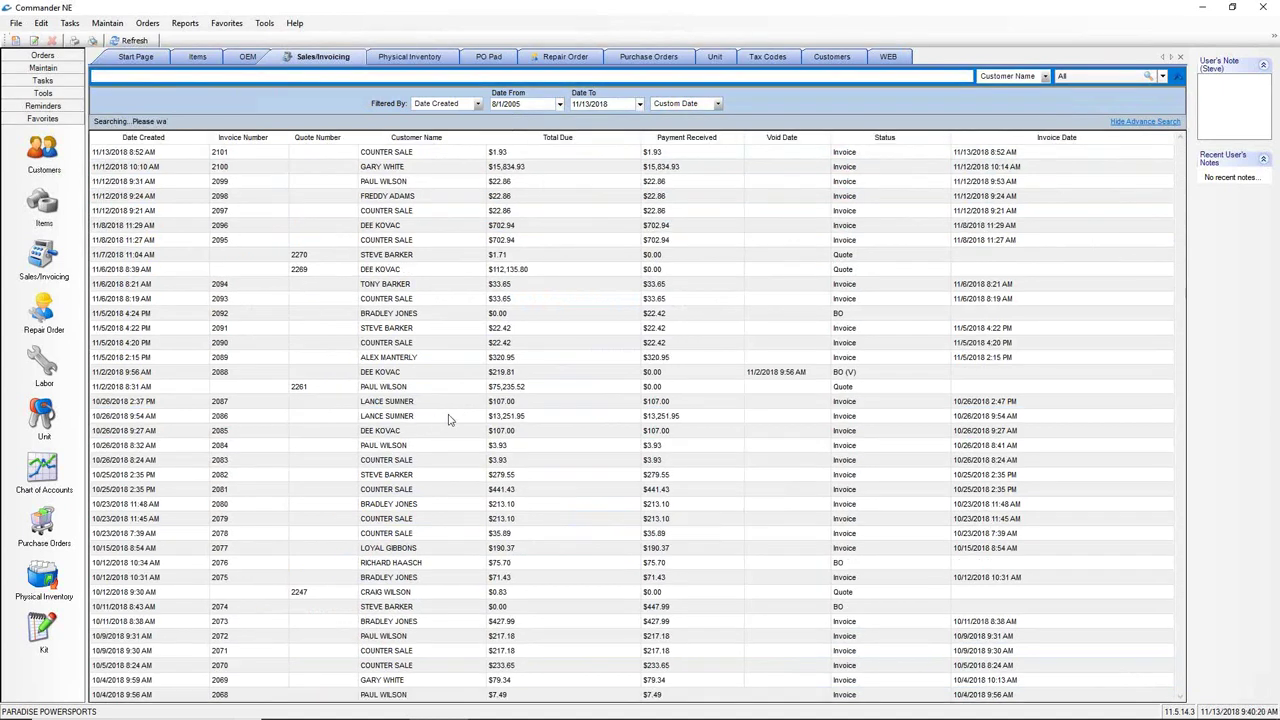
double_click(449, 420)
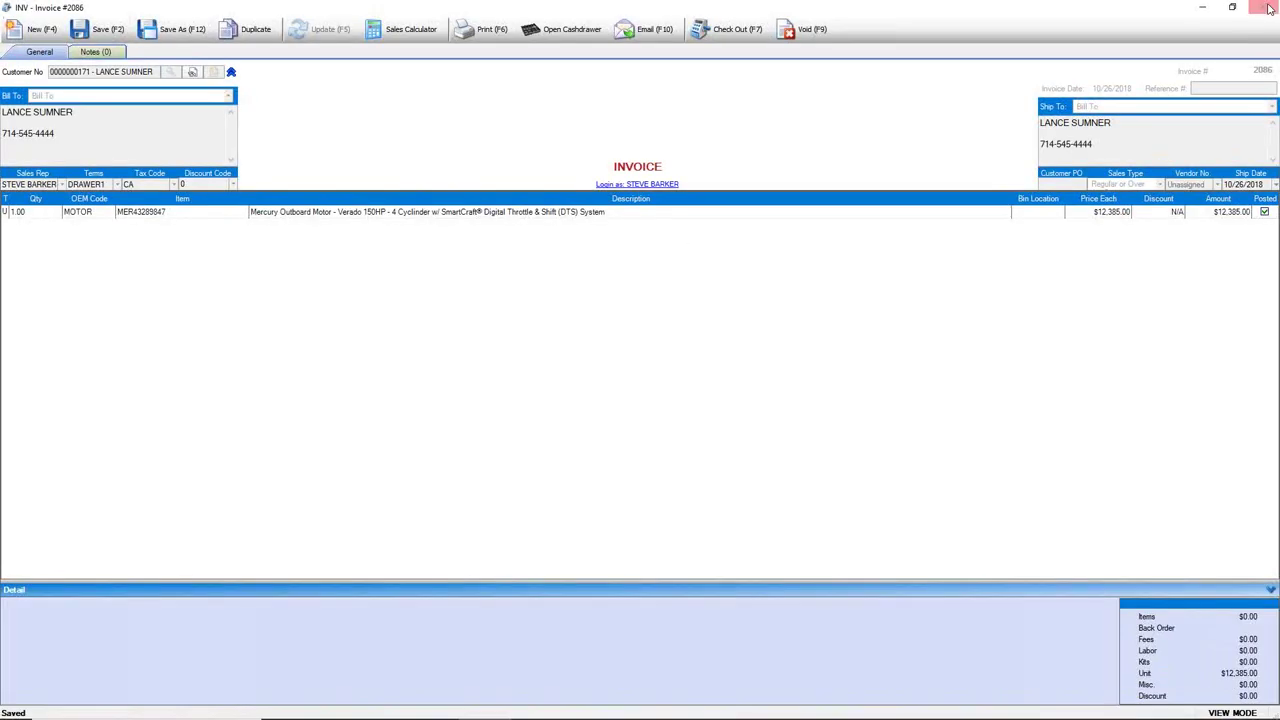
click(8, 213)
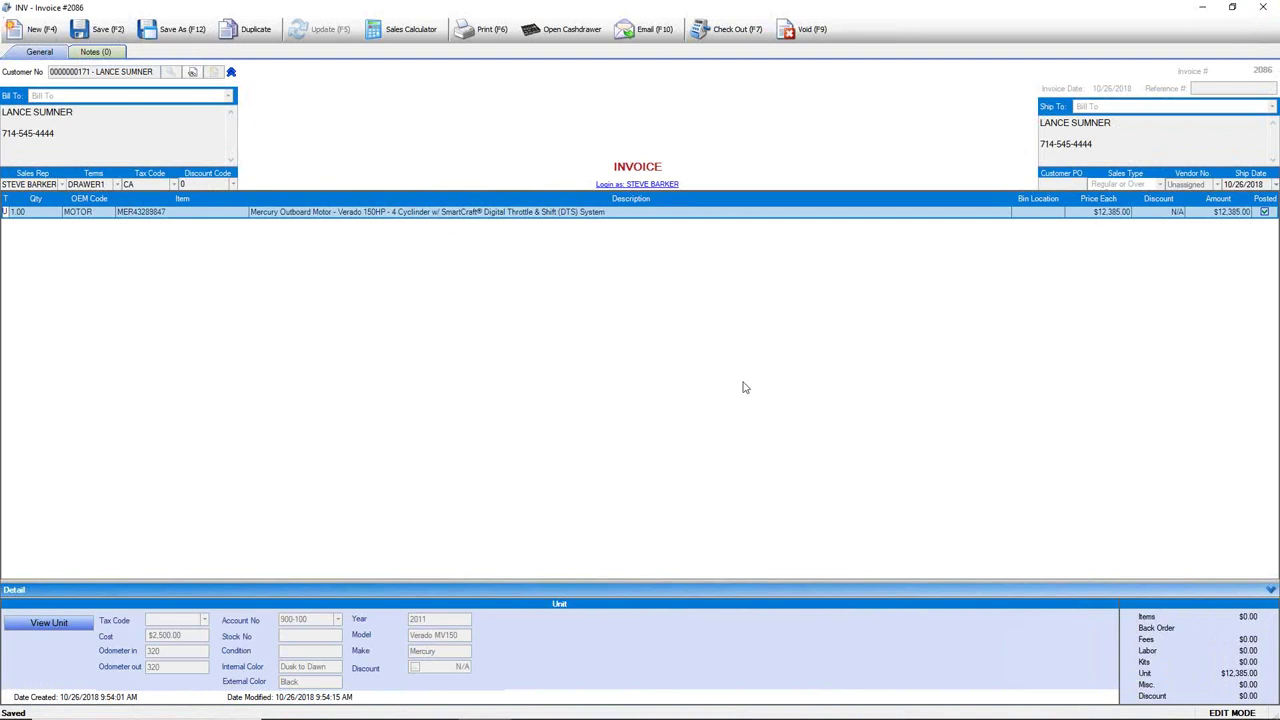
click(1263, 7)
click(1264, 7)
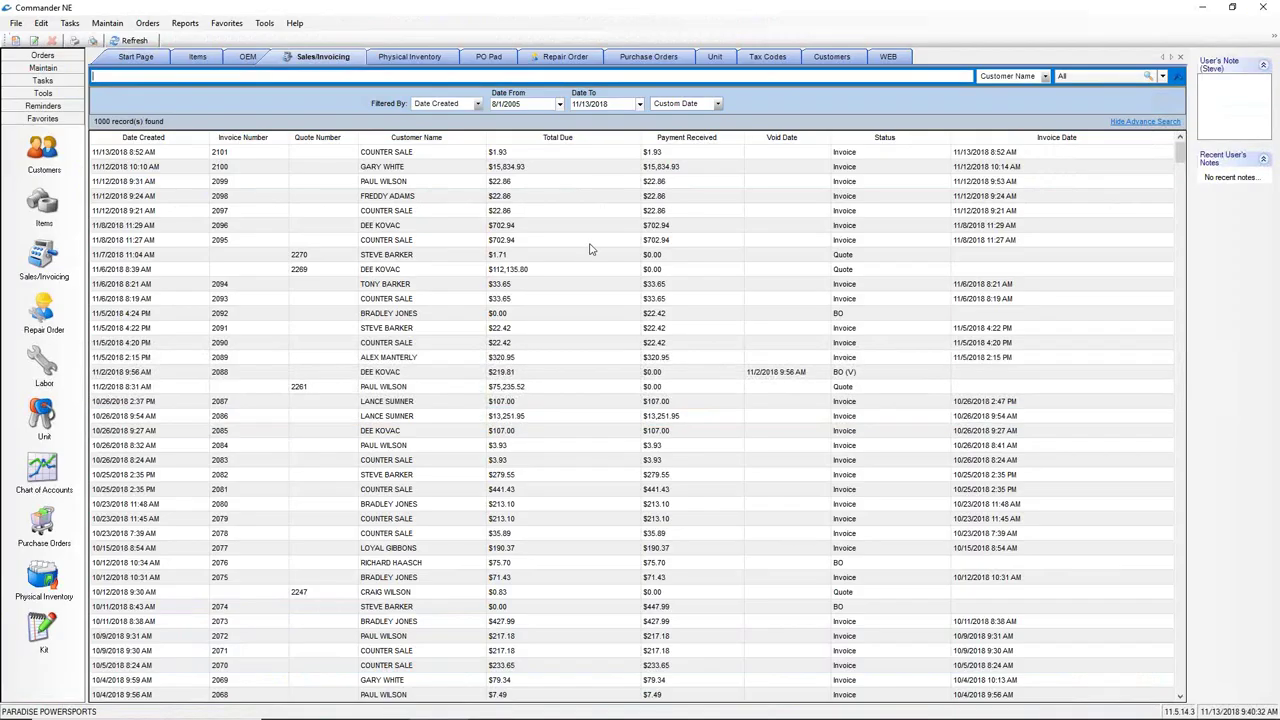
click(397, 421)
double_click(397, 421)
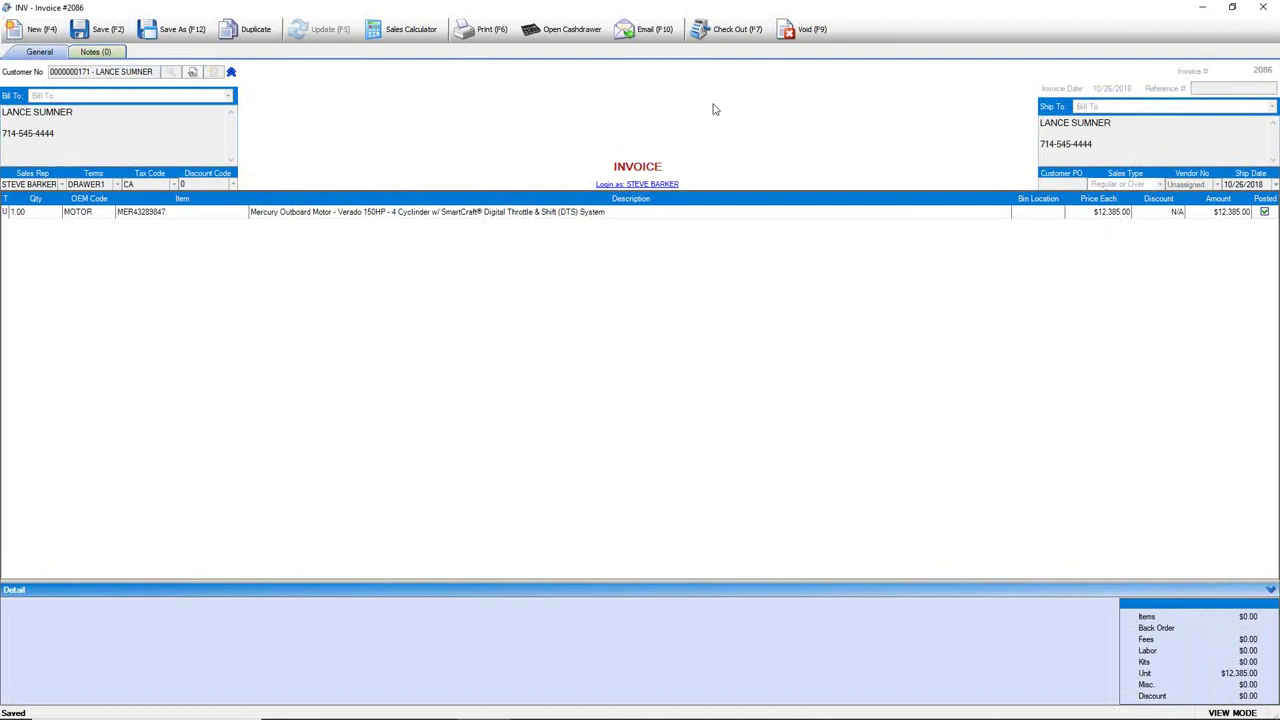
- Check out invoice 2086's $13,251.95 check payment and print the receipt, cancelling the GreenPrint job
click(724, 30)
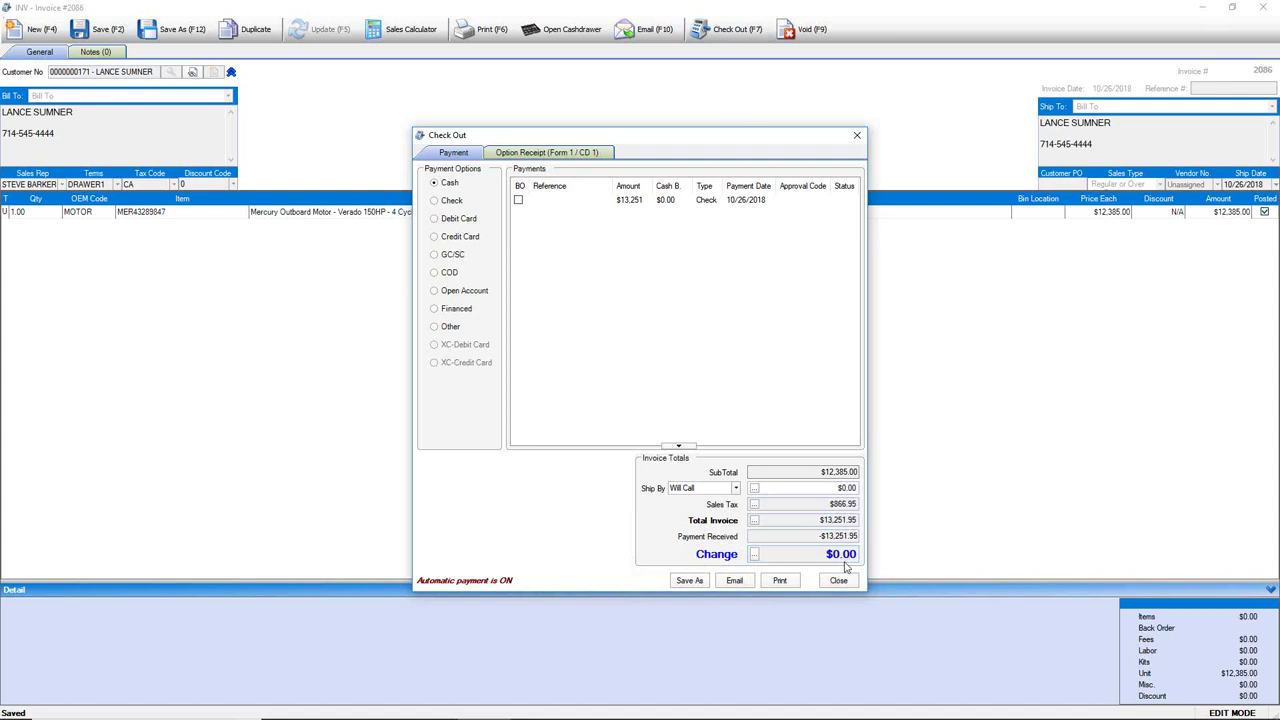
click(780, 580)
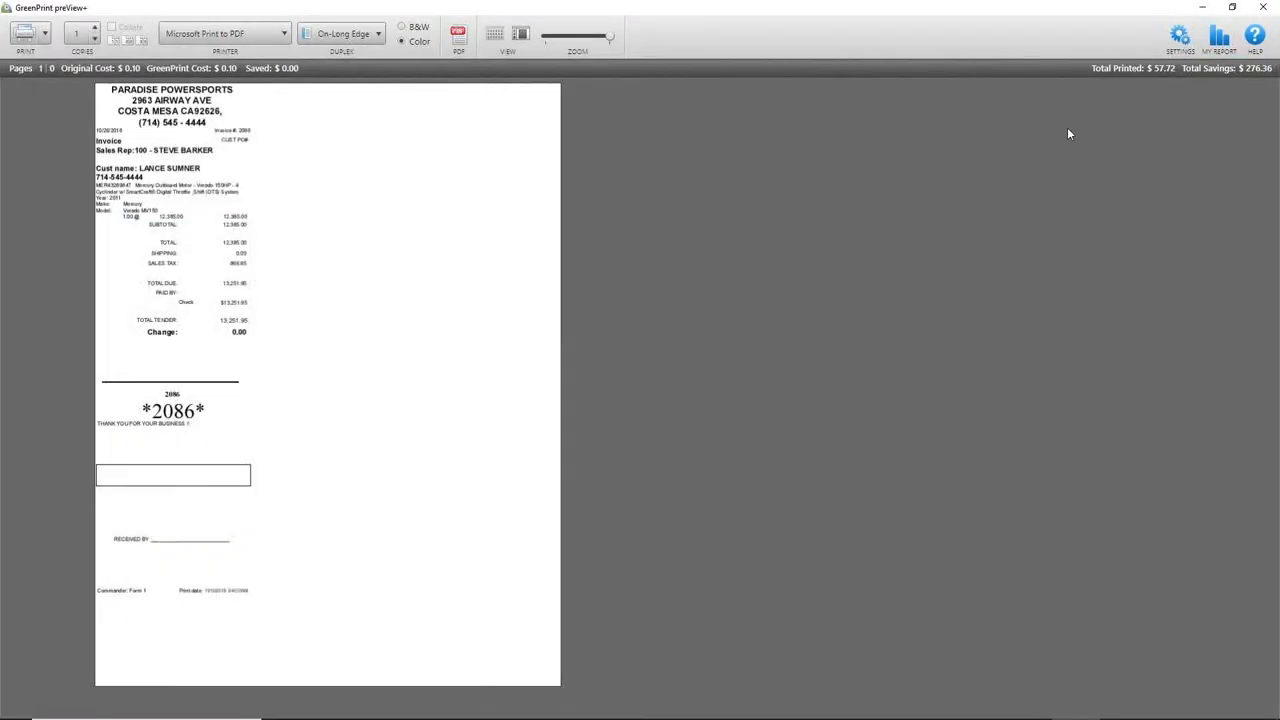
click(1262, 7)
click(684, 398)
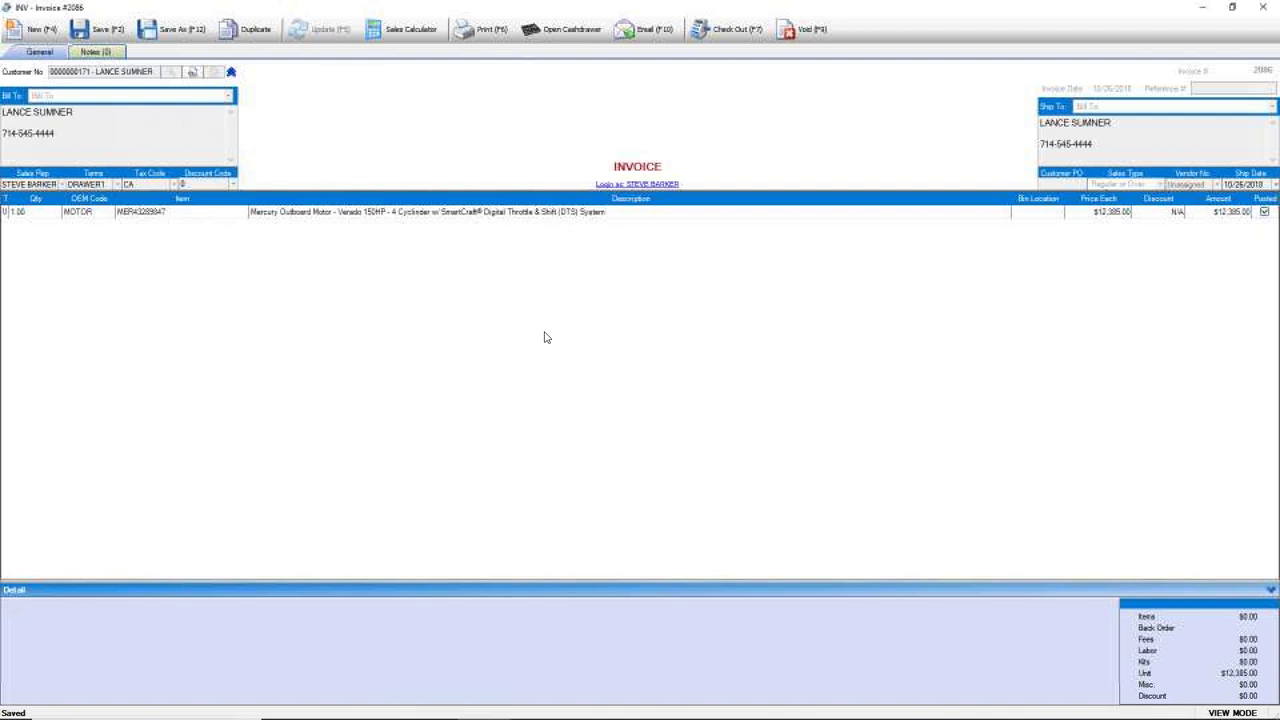
- Preview invoice 2086 for printing on letter-size paper in GreenPrint
click(485, 30)
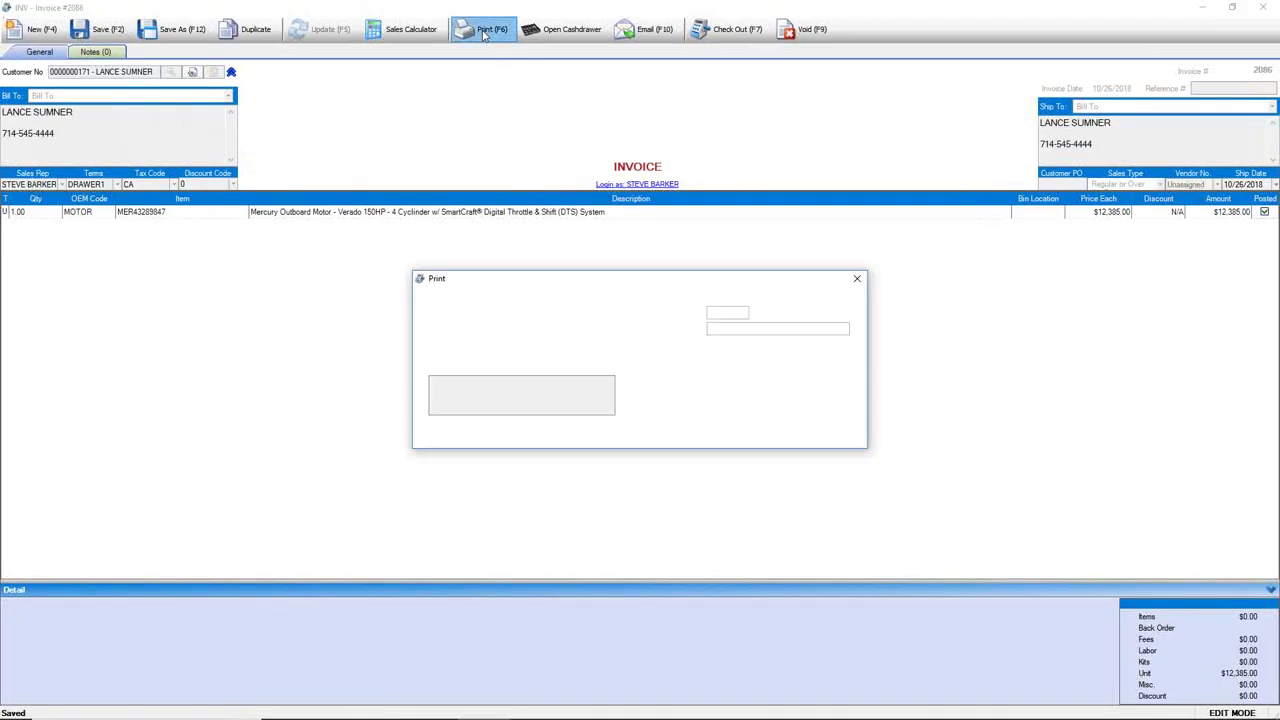
click(467, 352)
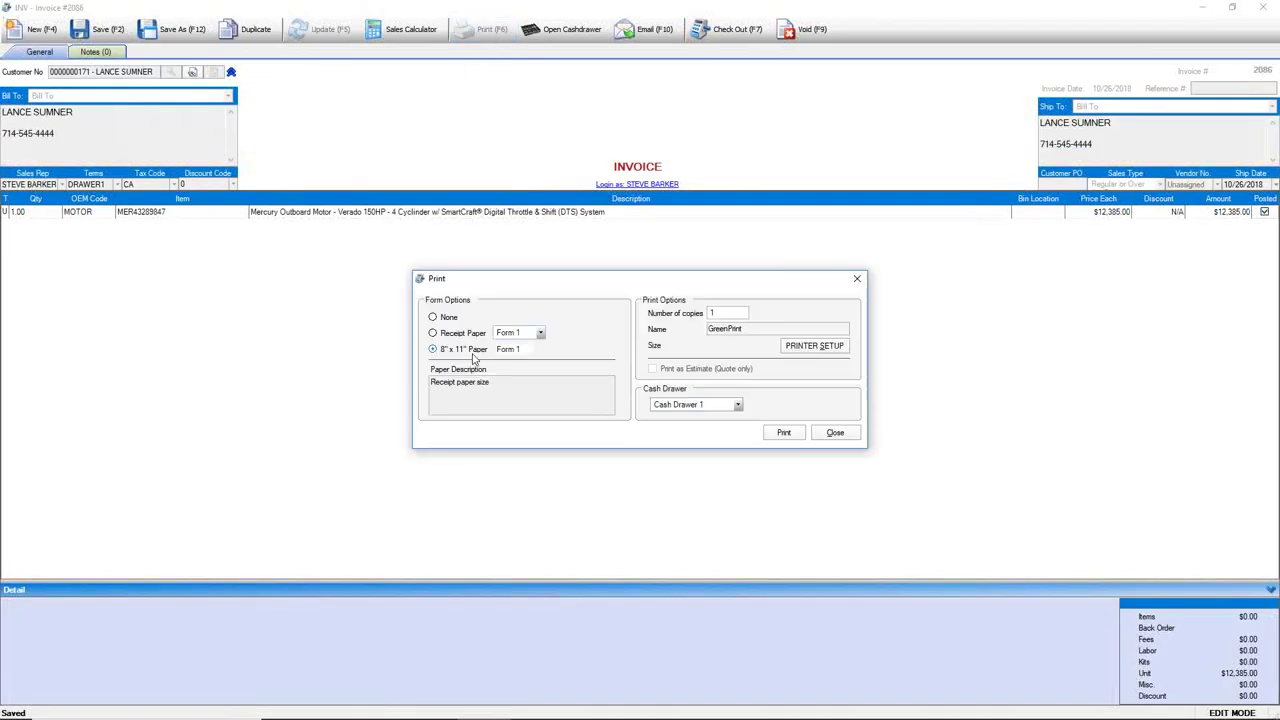
click(781, 434)
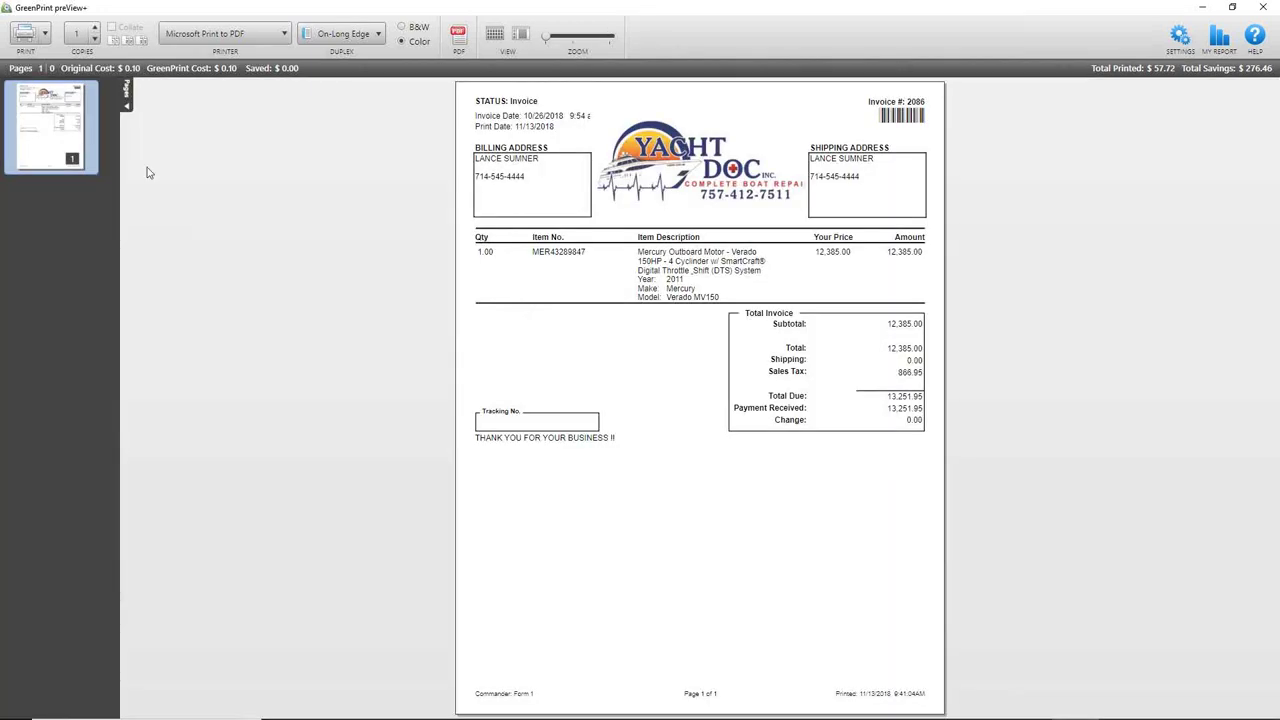
- Hide the thumbnails, enlarge the page, then cancel the print job and close the preview
click(127, 103)
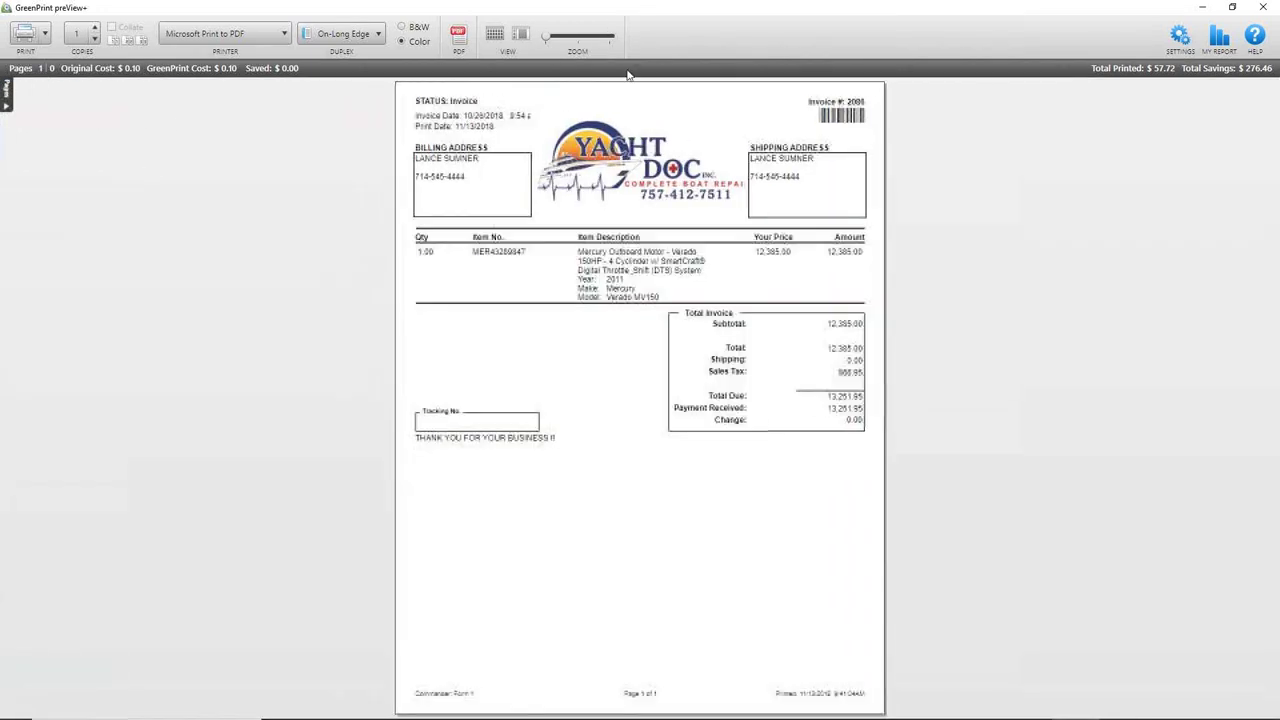
click(545, 40)
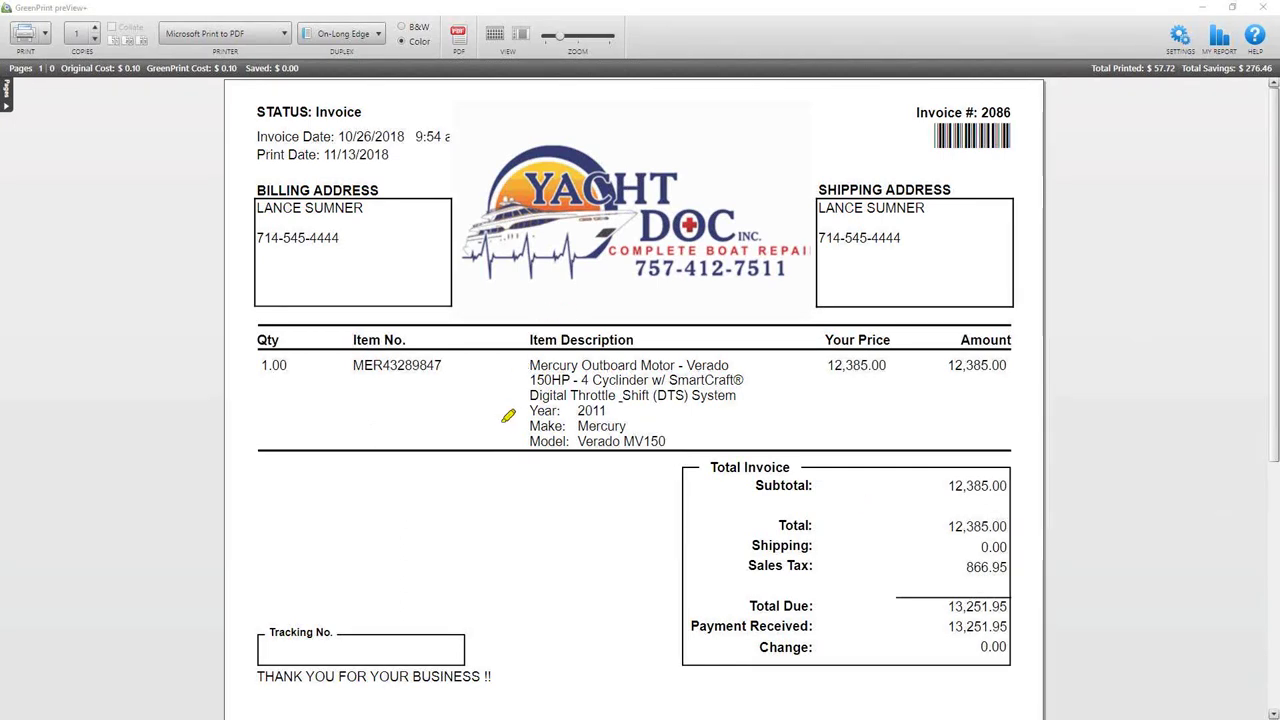
mouse_move(522, 411)
mouse_down()
mouse_move(490, 413)
mouse_move(516, 431)
mouse_move(468, 440)
mouse_up()
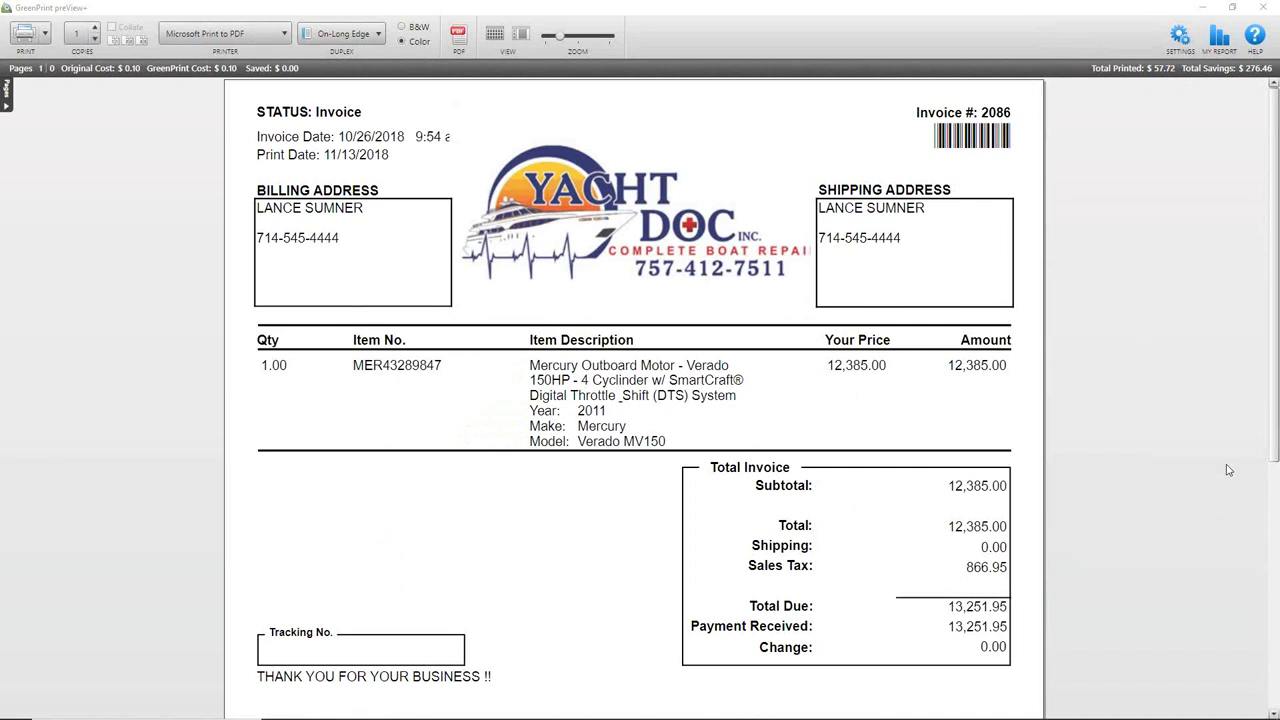
click(1264, 7)
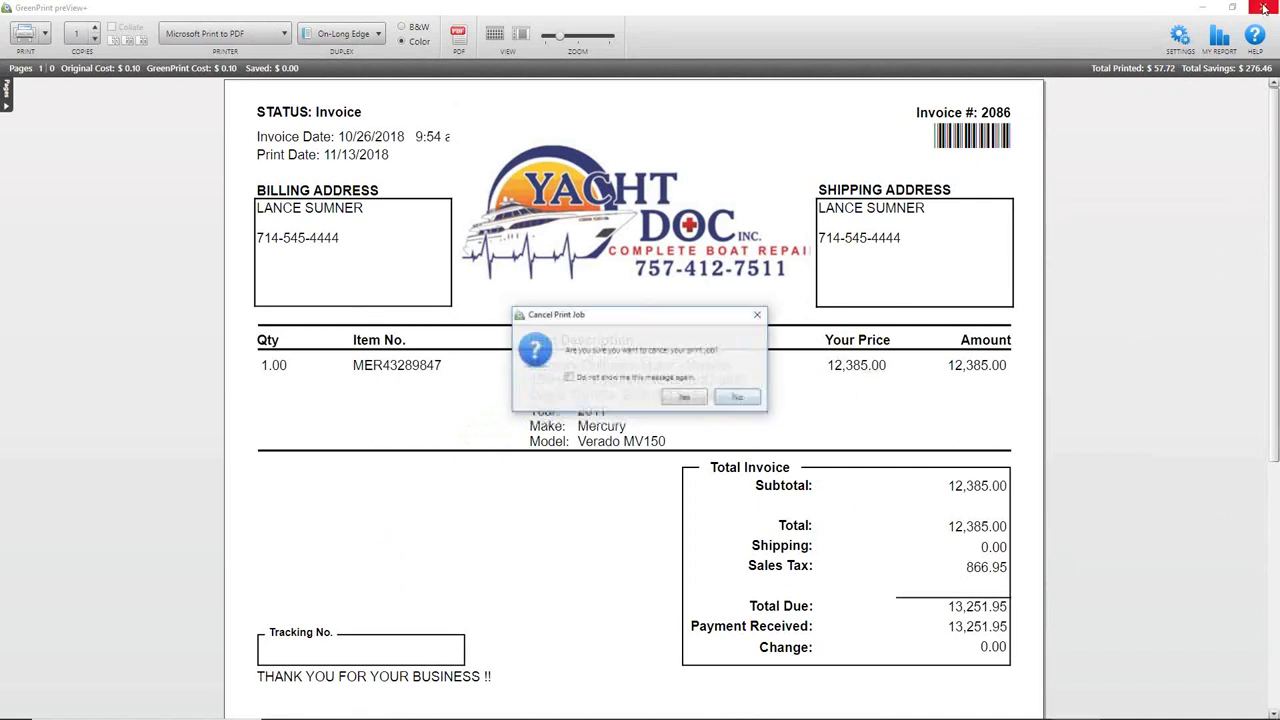
click(684, 397)
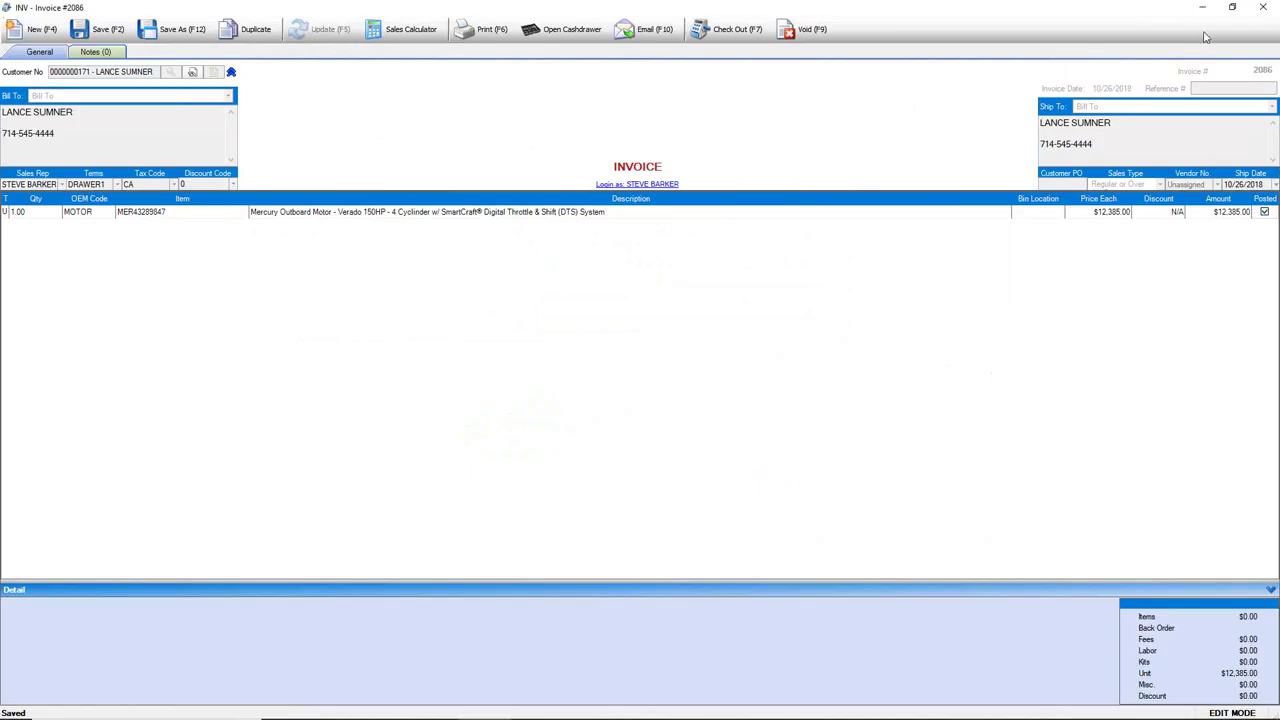
- Close invoice 2086, filter invoices by the customer's name, and open invoice 2043
click(1264, 7)
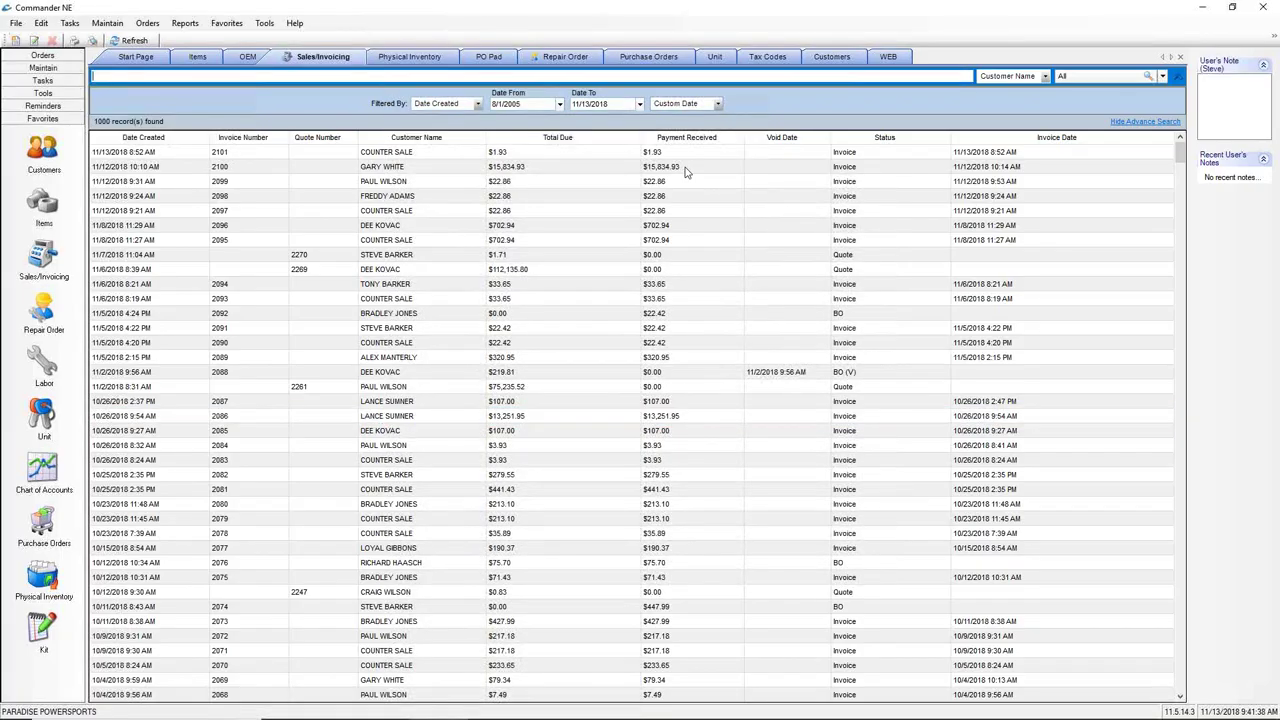
scroll(531, 288, down, 2)
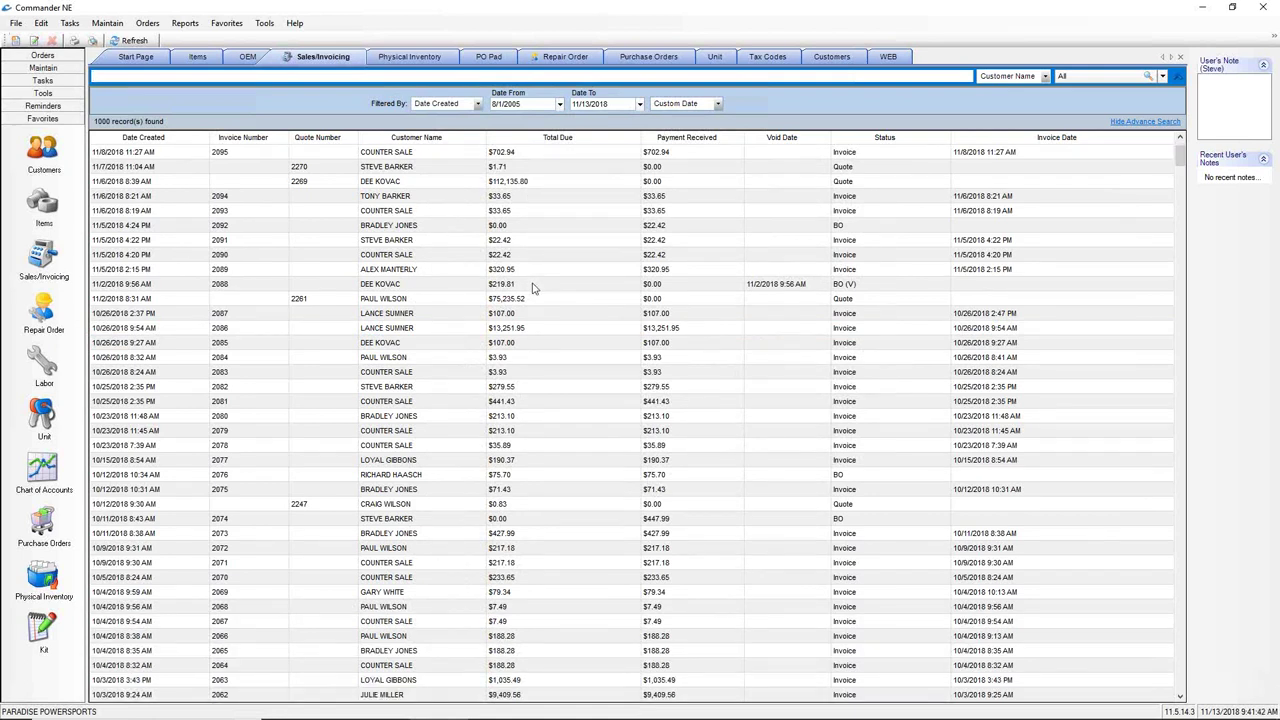
scroll(533, 288, up, 2)
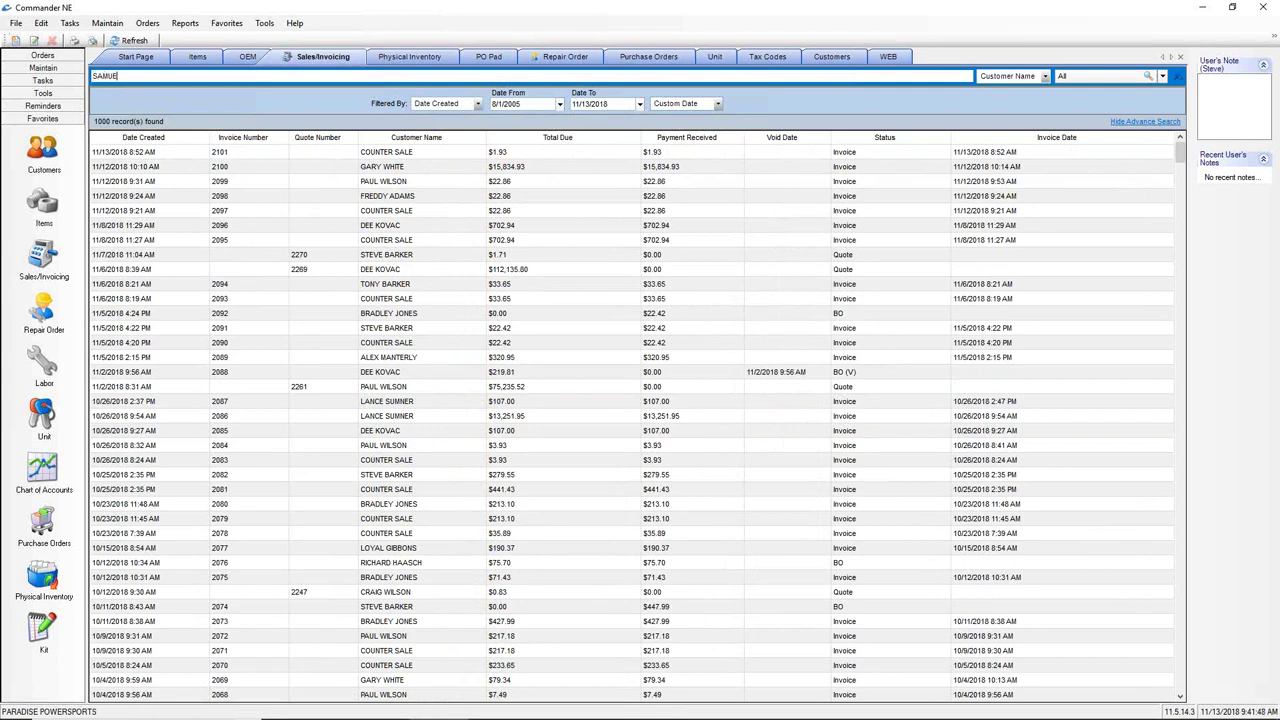
key(Return)
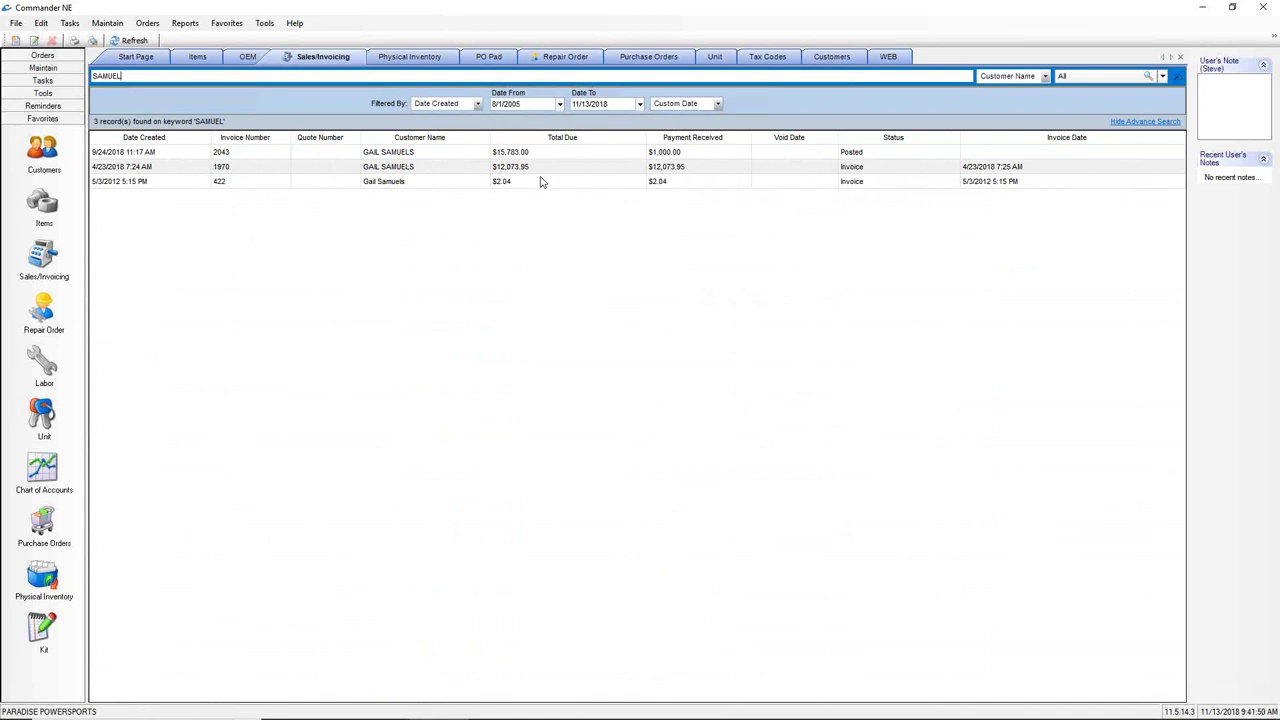
click(461, 156)
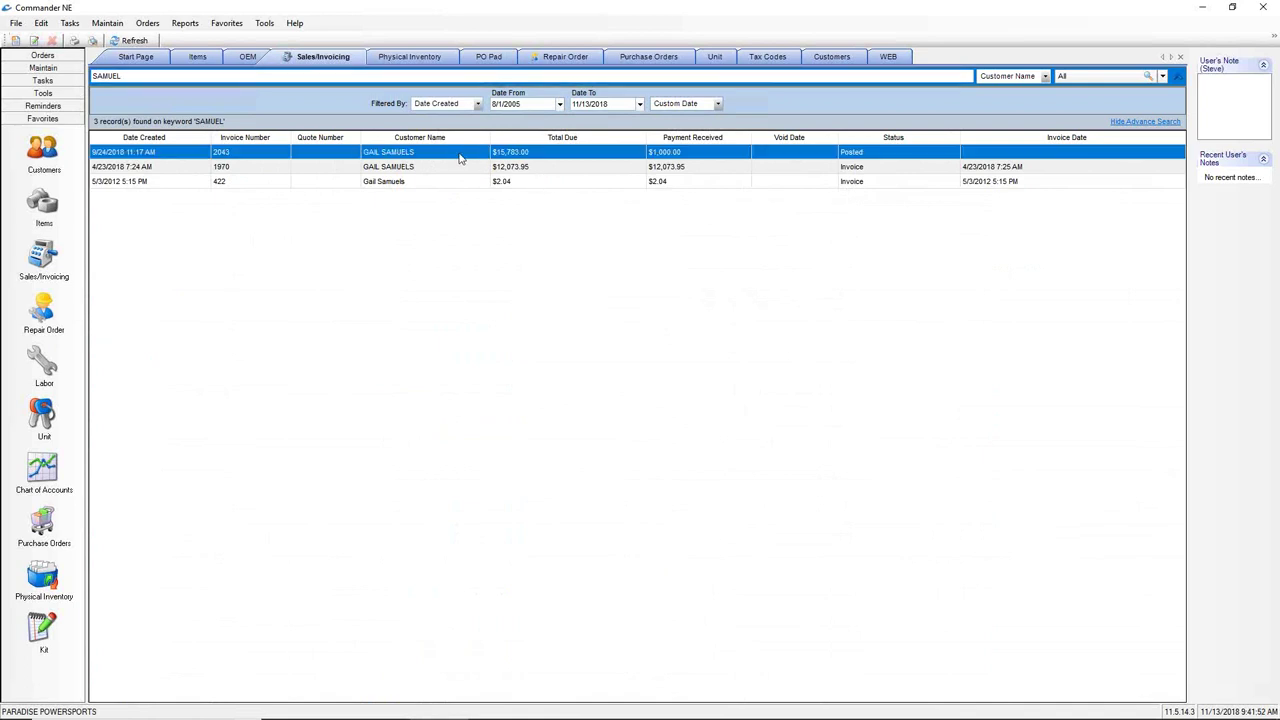
double_click(461, 156)
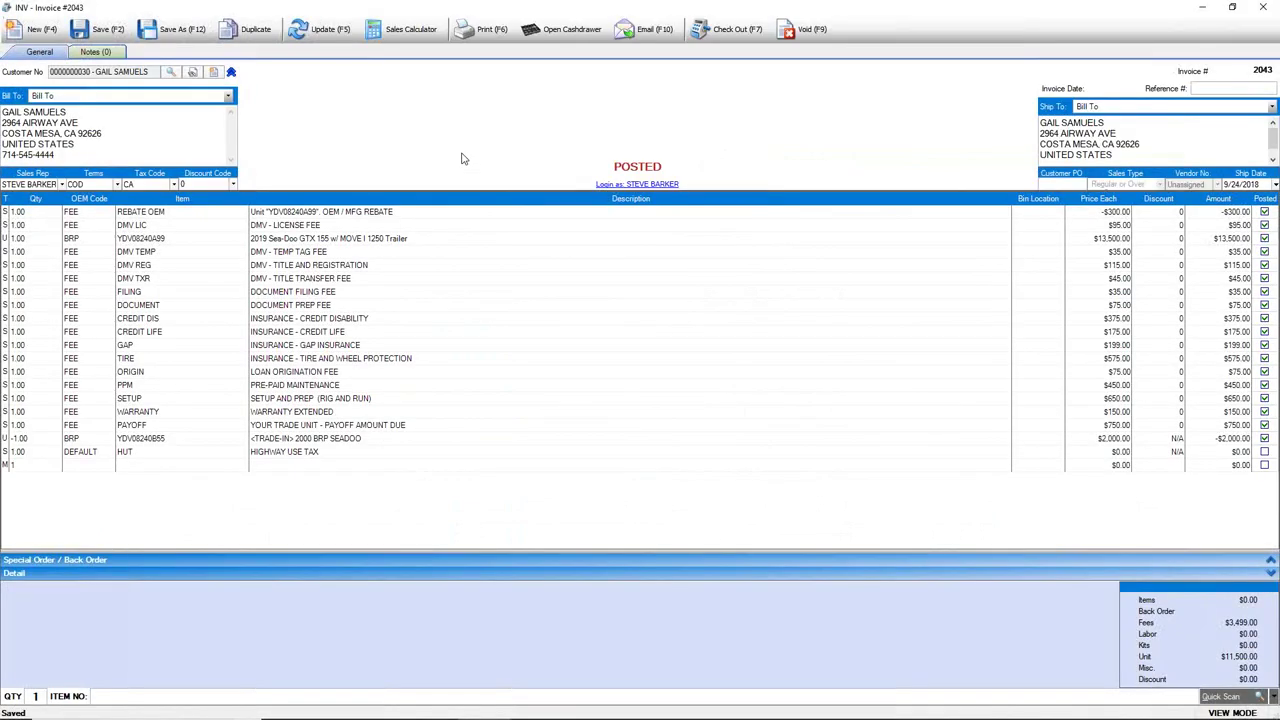
- Inspect the DMV LIC, REBATE OEM, SETUP, trade-in SEADOO and PAYOFF lines of invoice 2043
click(48, 221)
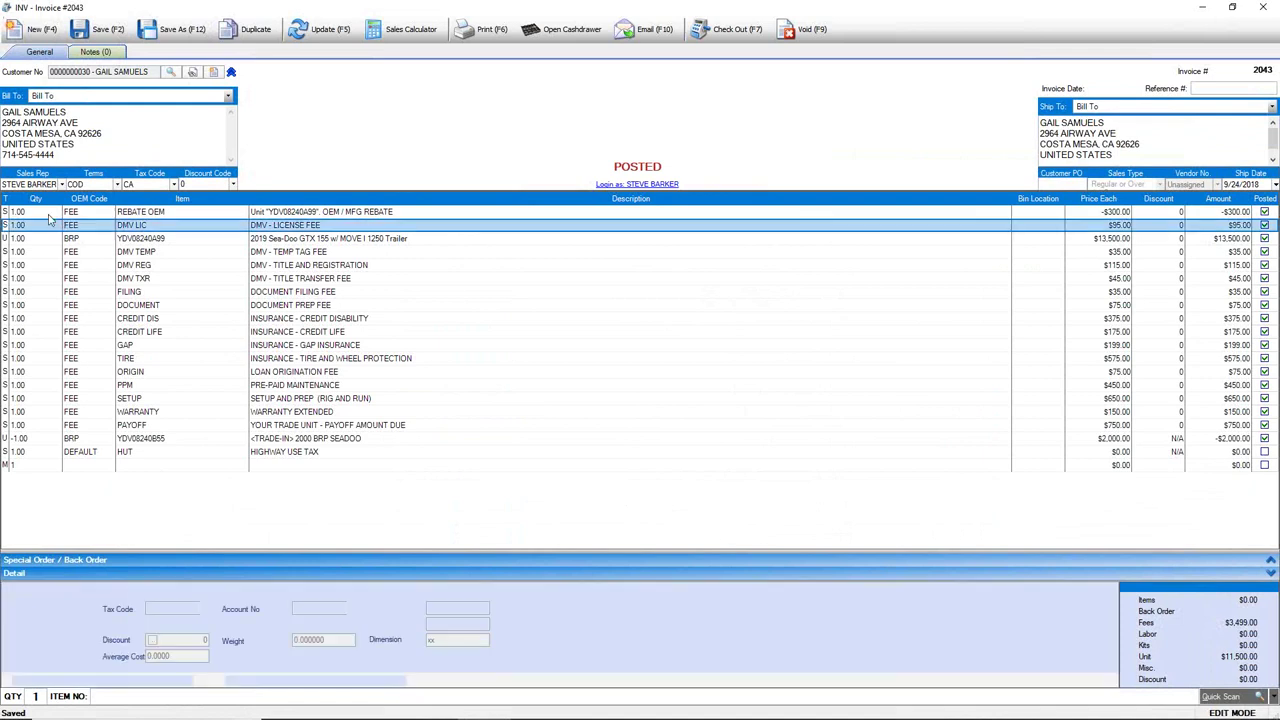
click(12, 213)
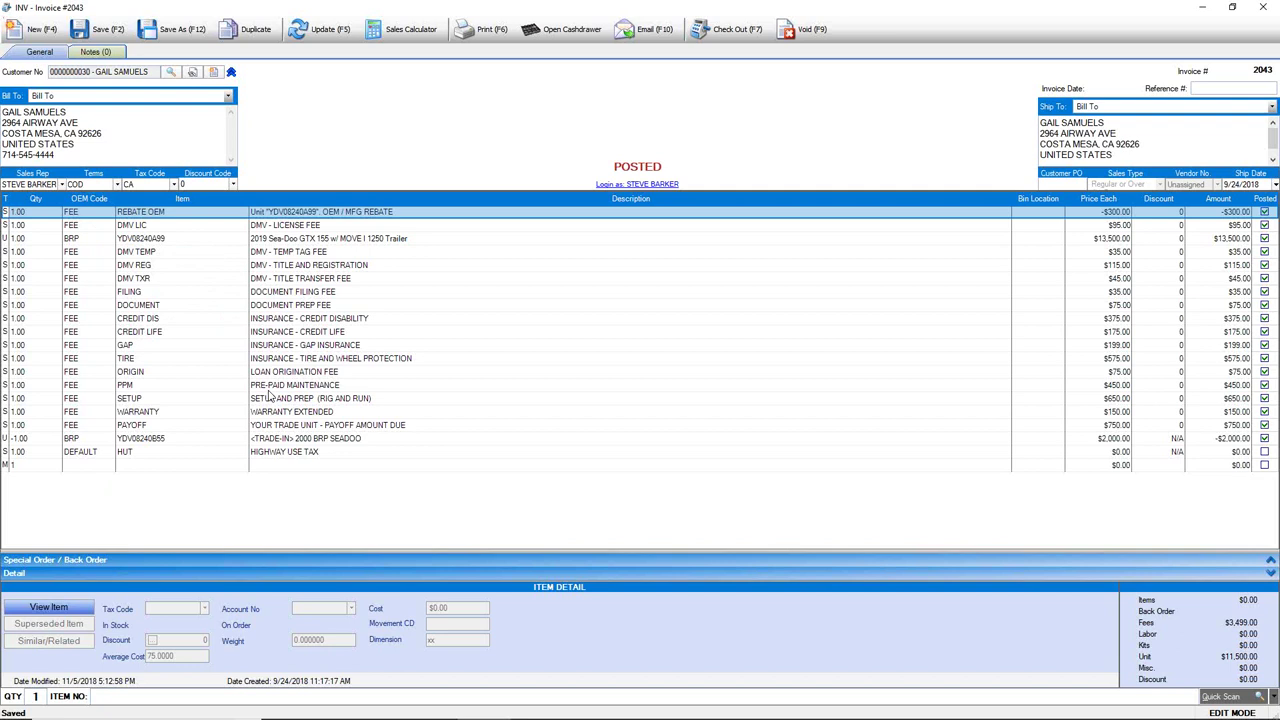
click(11, 399)
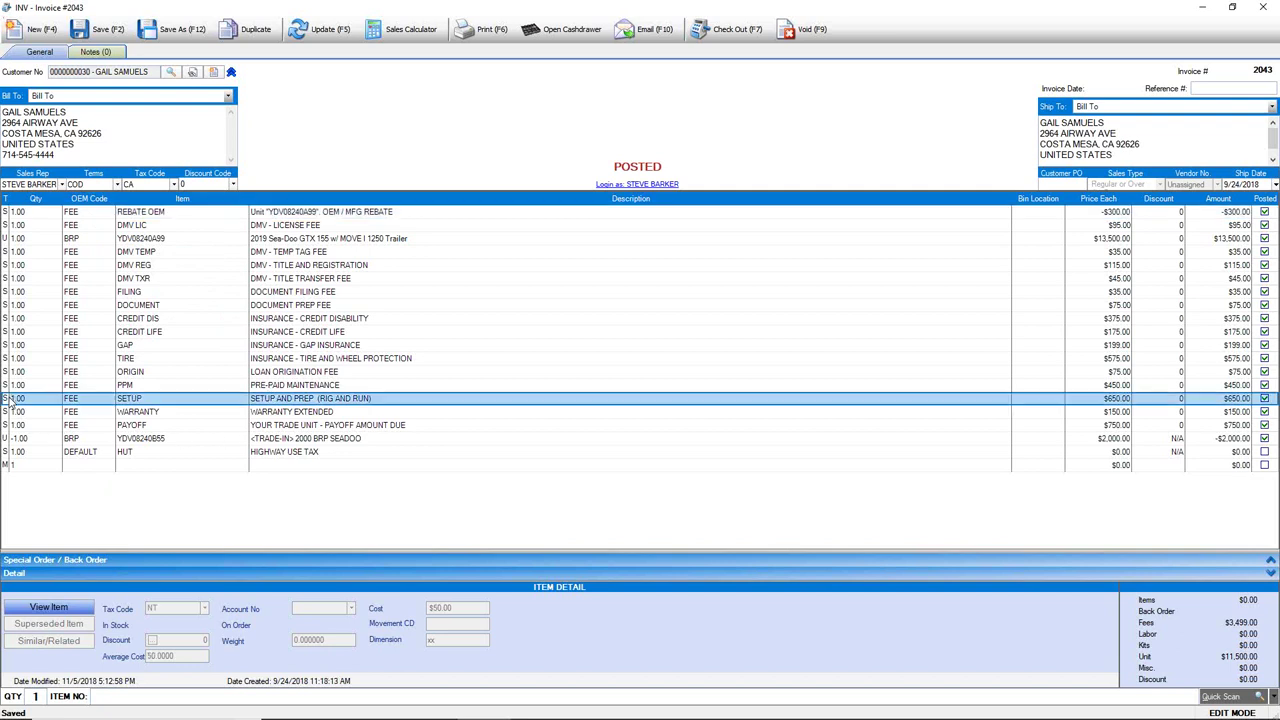
click(9, 439)
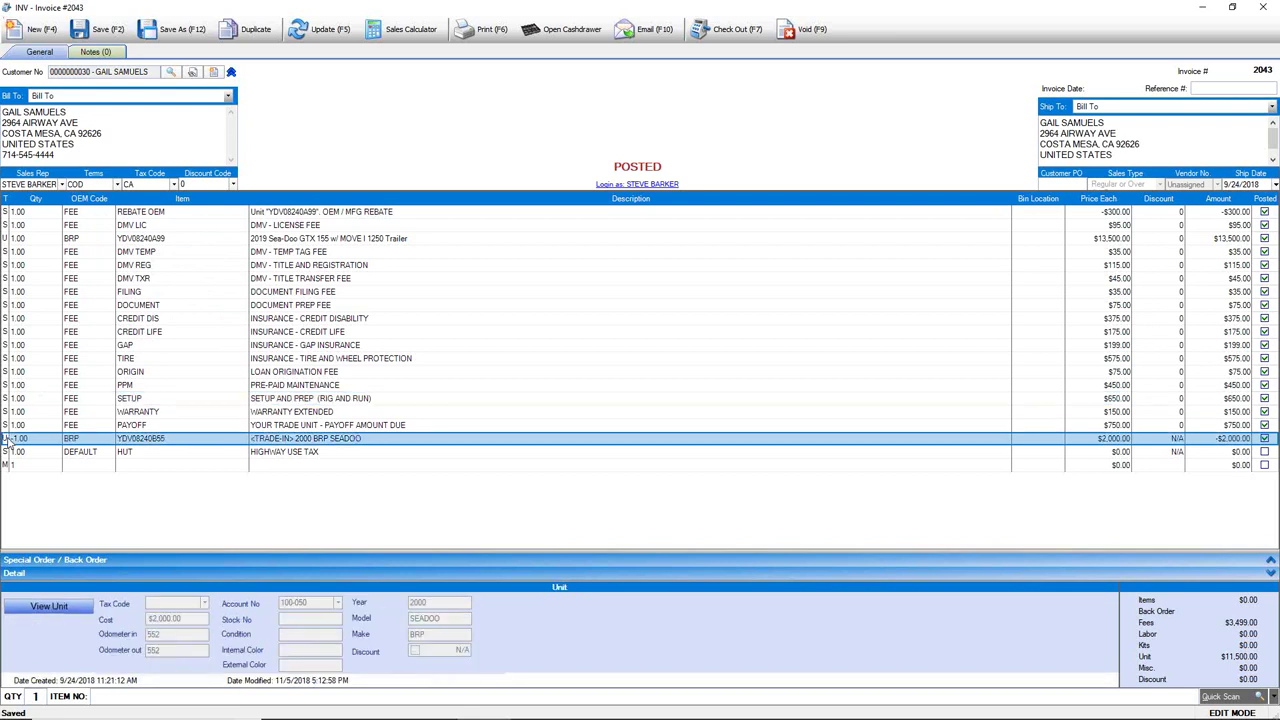
click(11, 425)
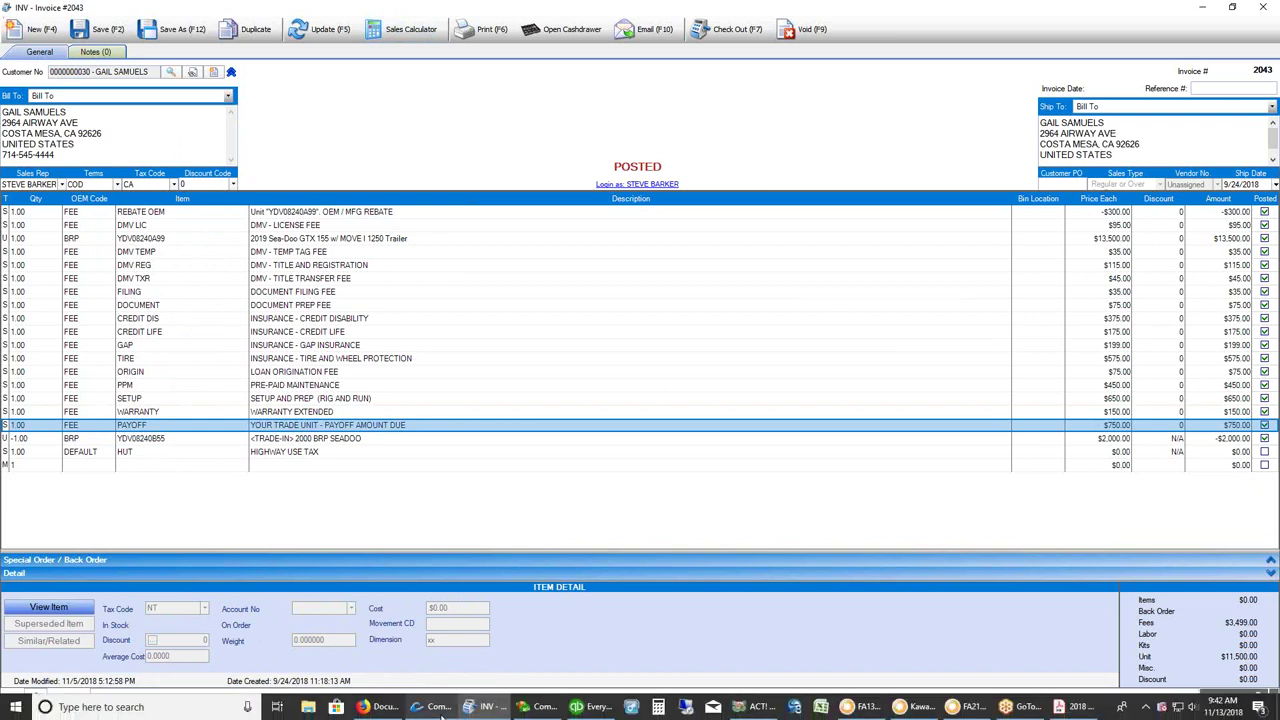
- Google 'COMMANDER SALES MODULE' in a new Firefox tab, then minimize Firefox
click(380, 707)
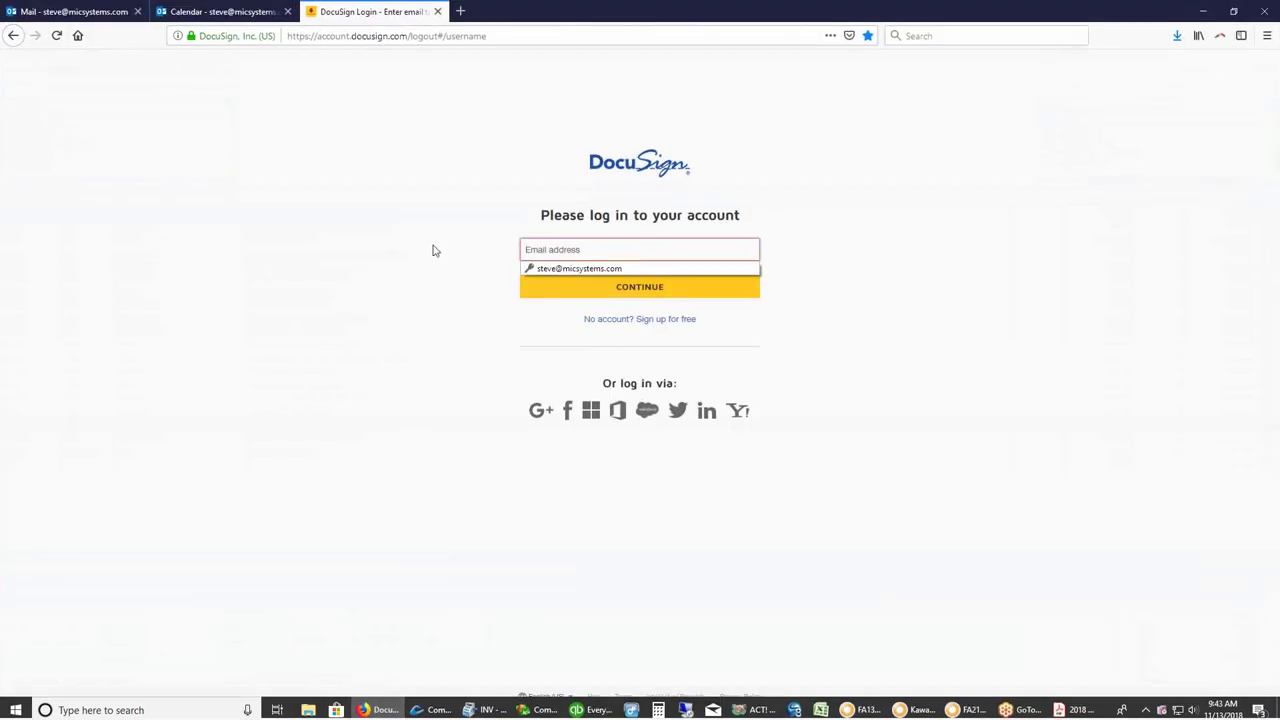
click(461, 13)
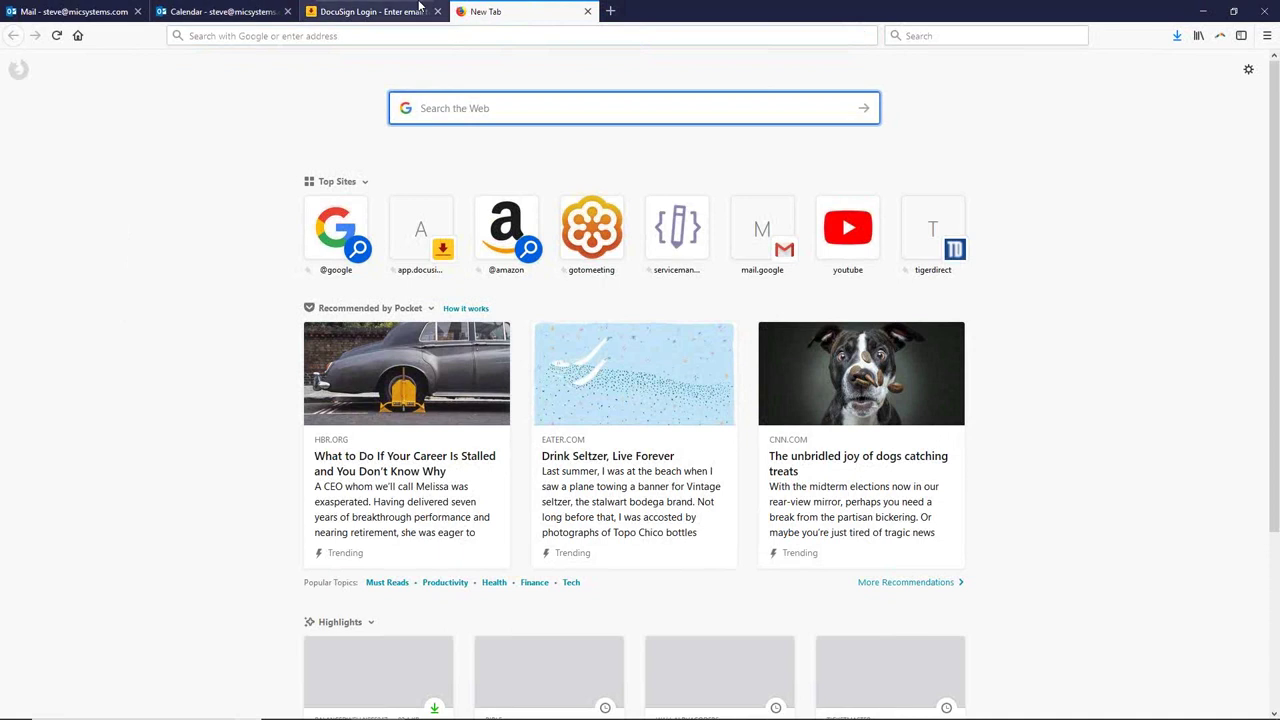
text(COMM)
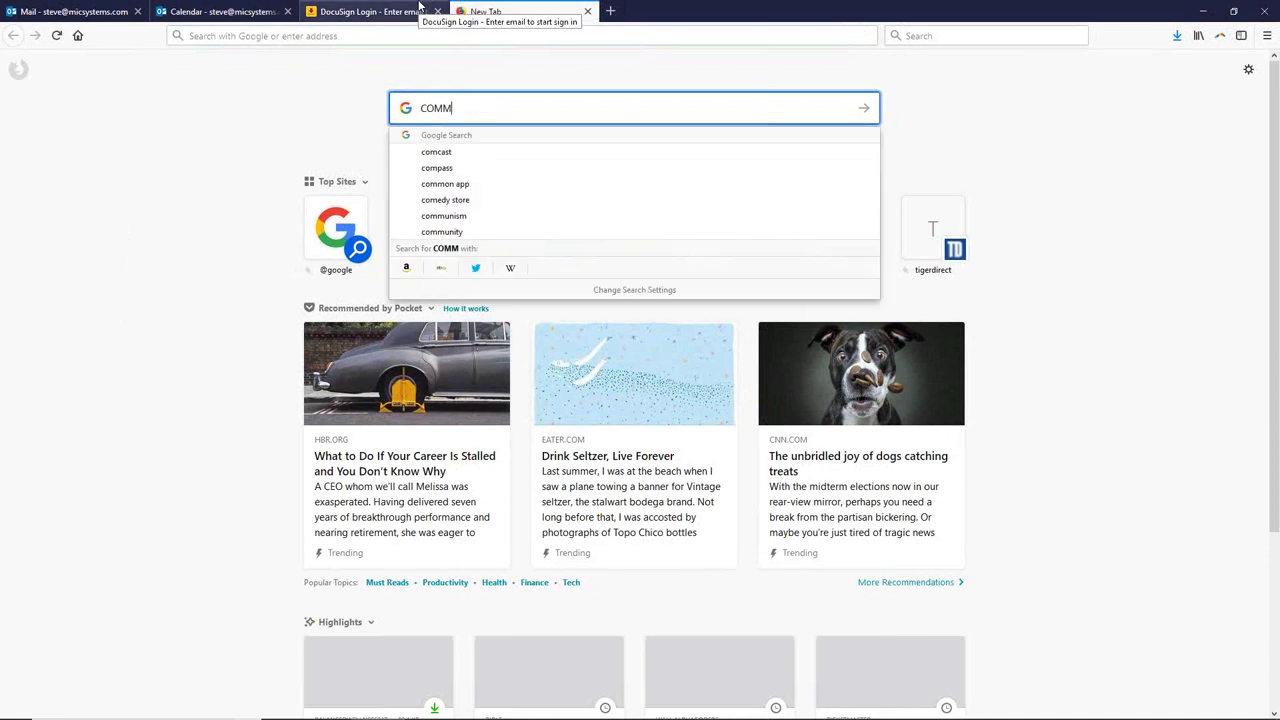
text(ANDER SALES)
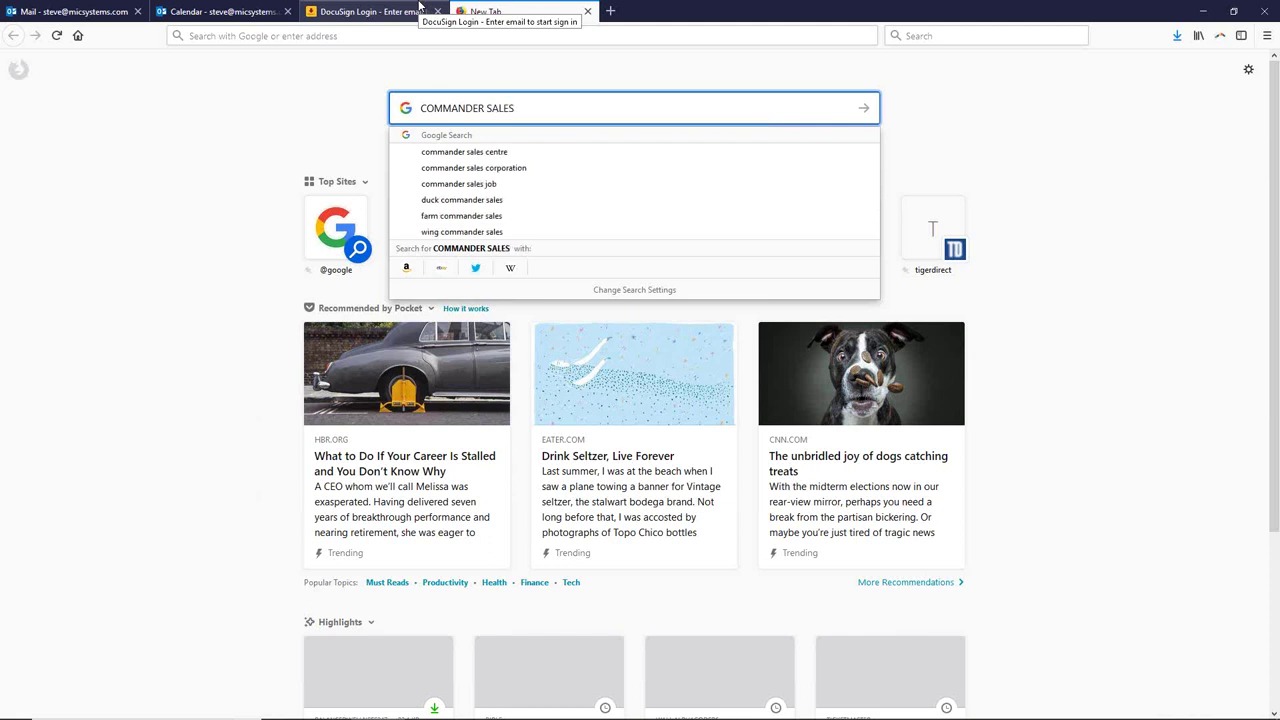
text( MODULE)
key(Return)
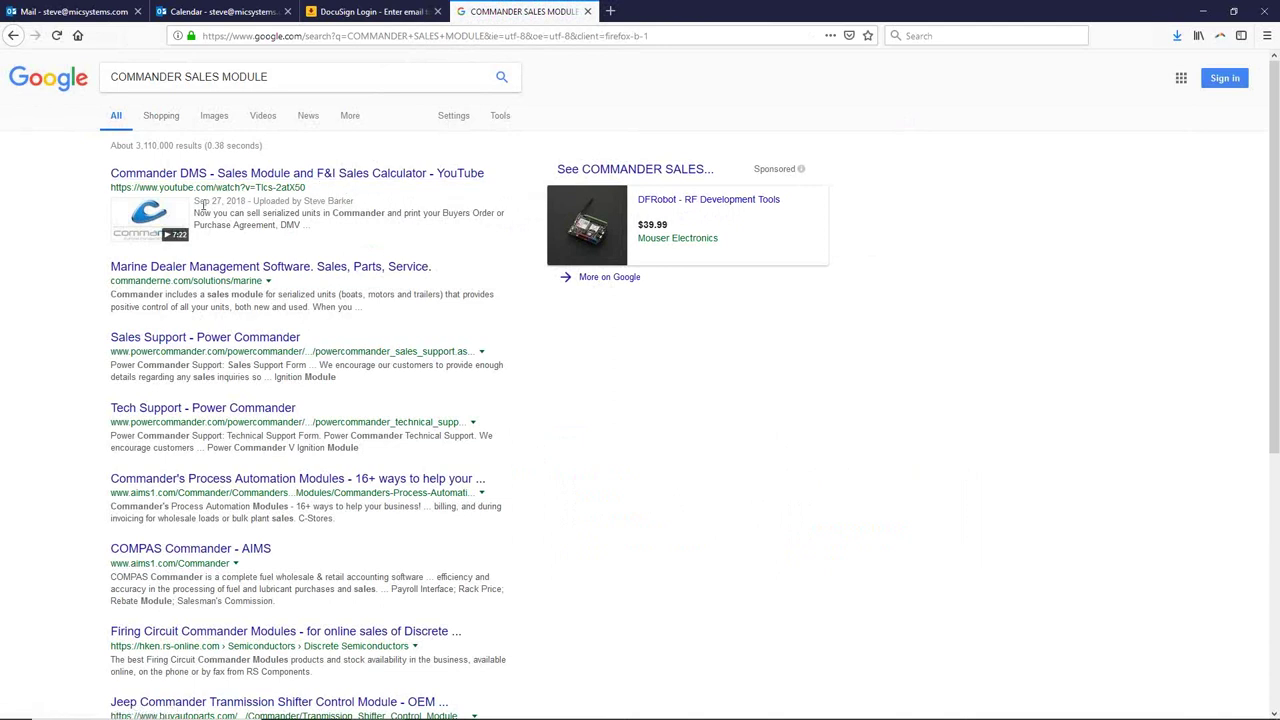
drag(199, 203, 281, 201)
click(1205, 12)
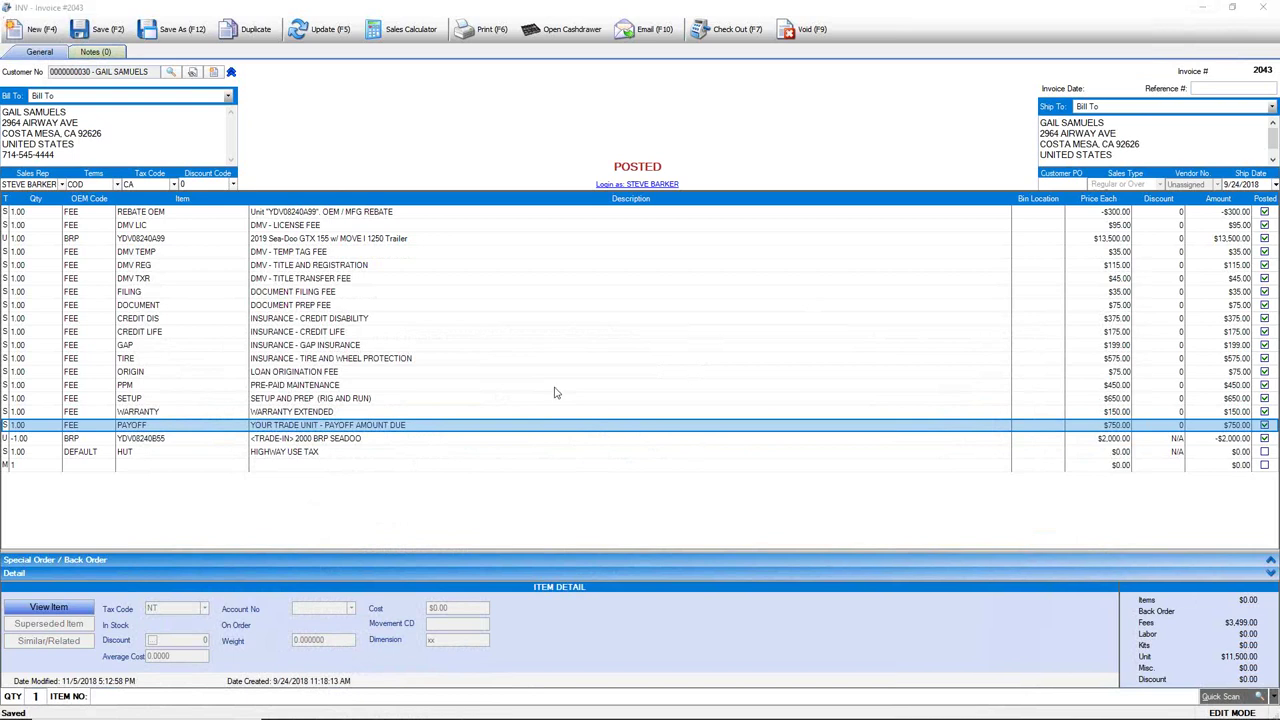
- Open and dismiss Check Out for invoice 2043, then close the invoice without saving
click(739, 31)
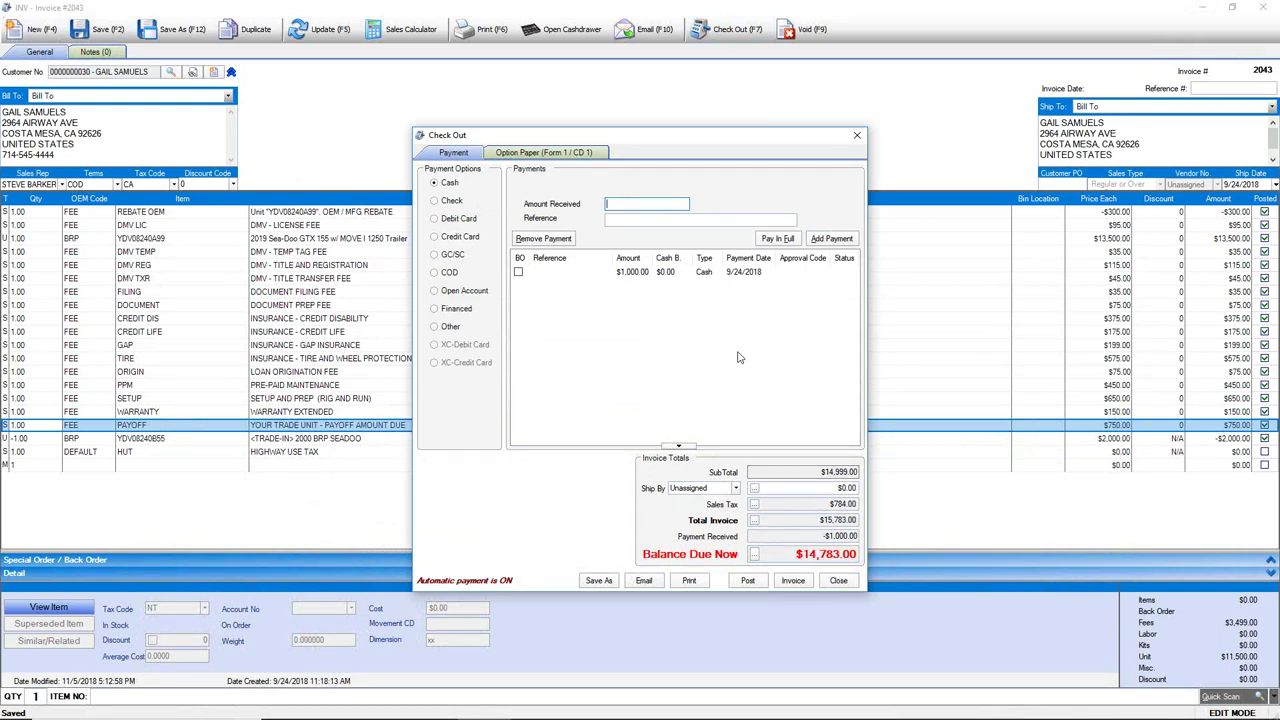
click(838, 581)
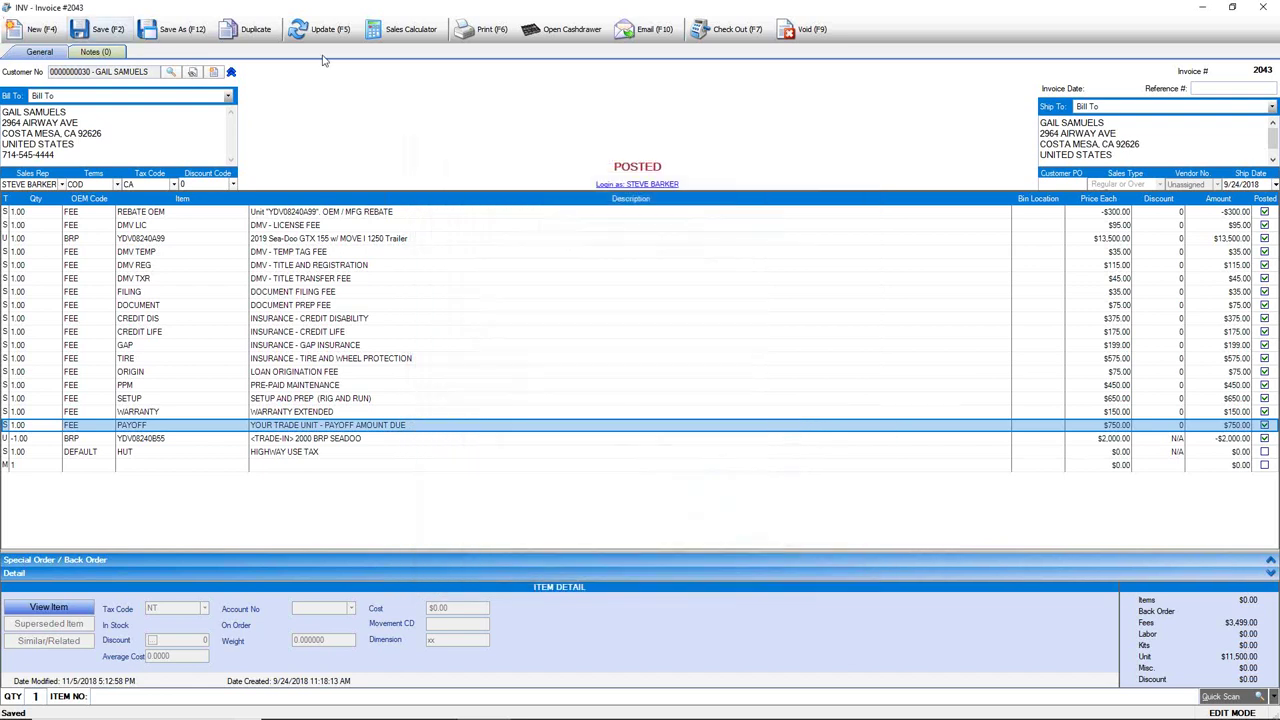
click(1262, 8)
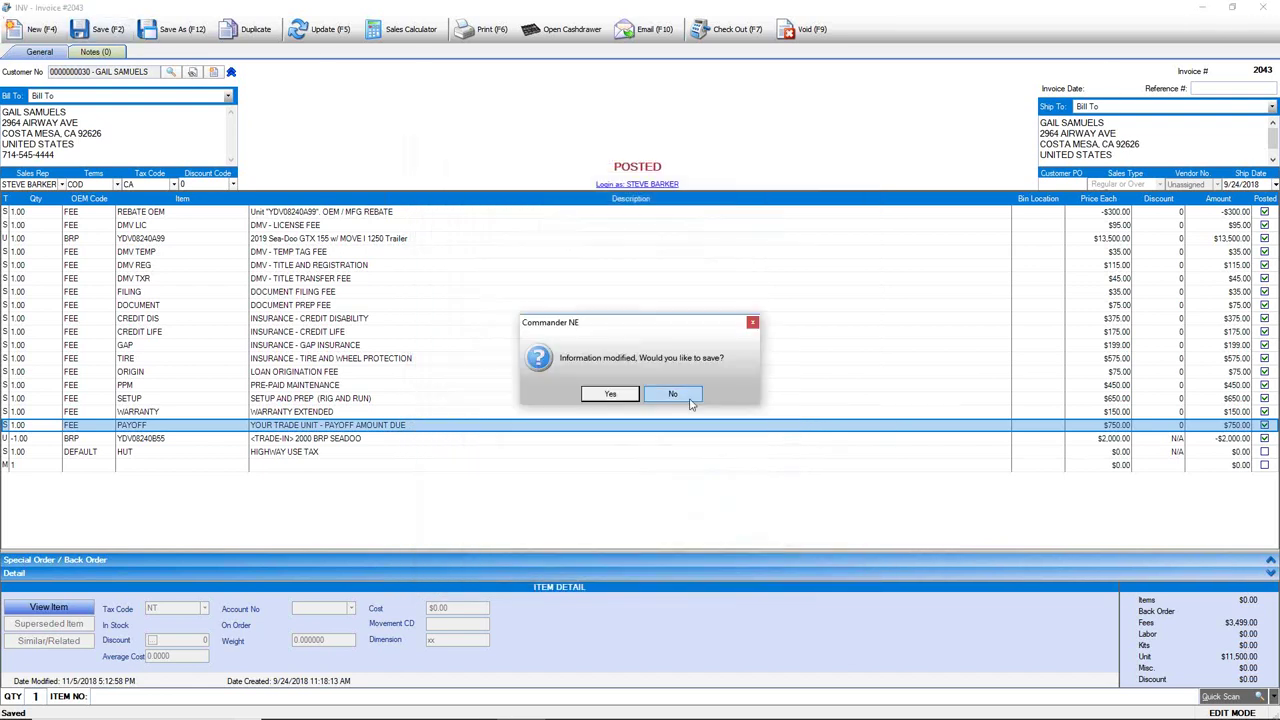
click(616, 398)
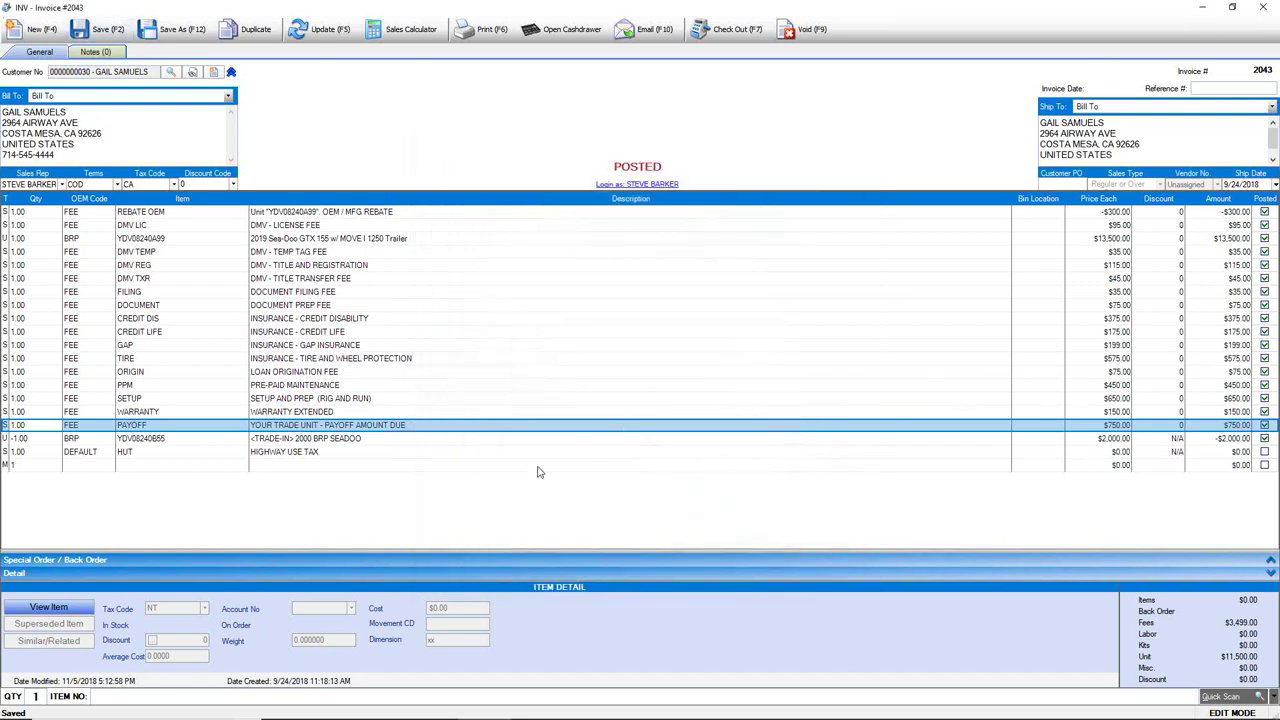
click(1264, 8)
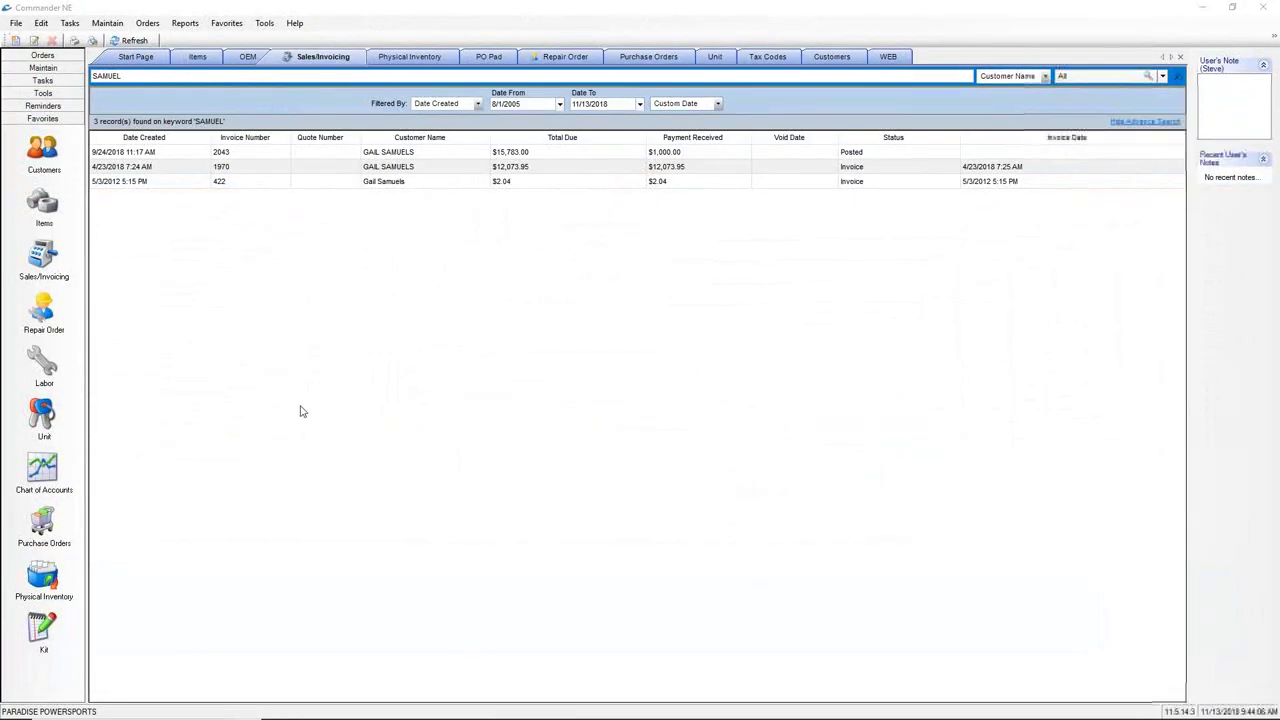
- Open the unit list and filter it to show only Sold units
click(57, 418)
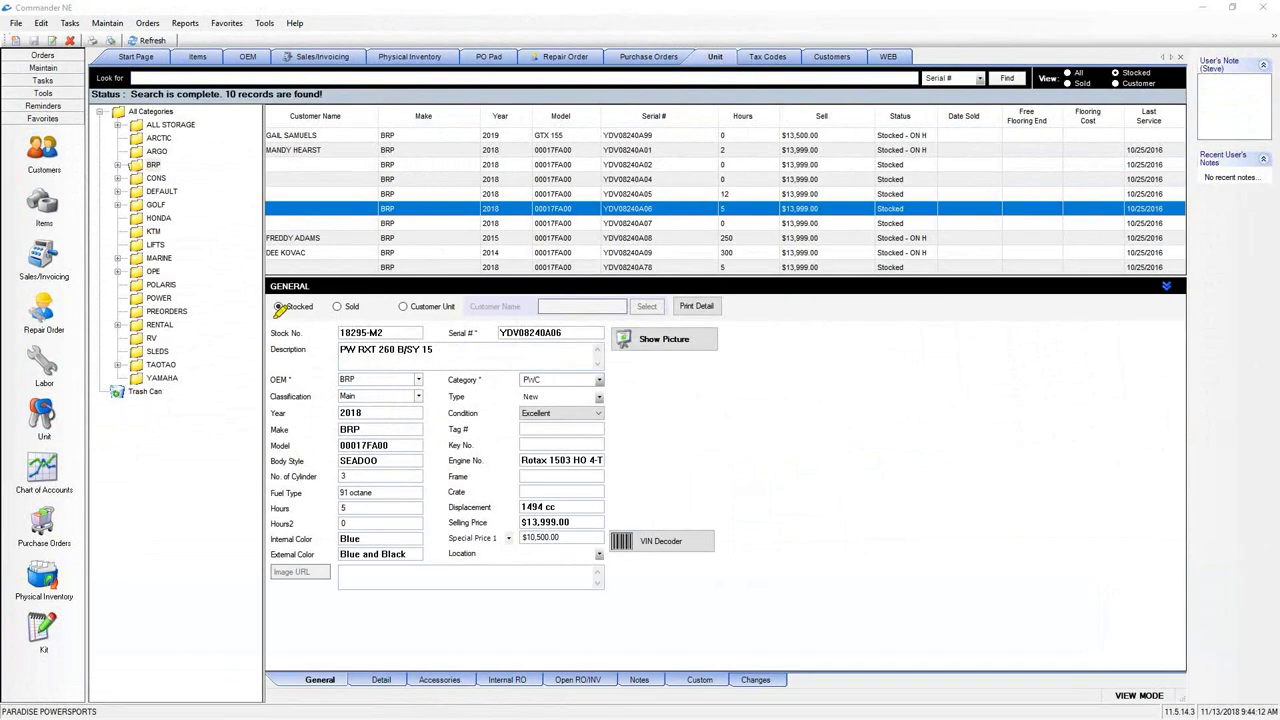
drag(333, 319, 364, 318)
drag(538, 307, 626, 307)
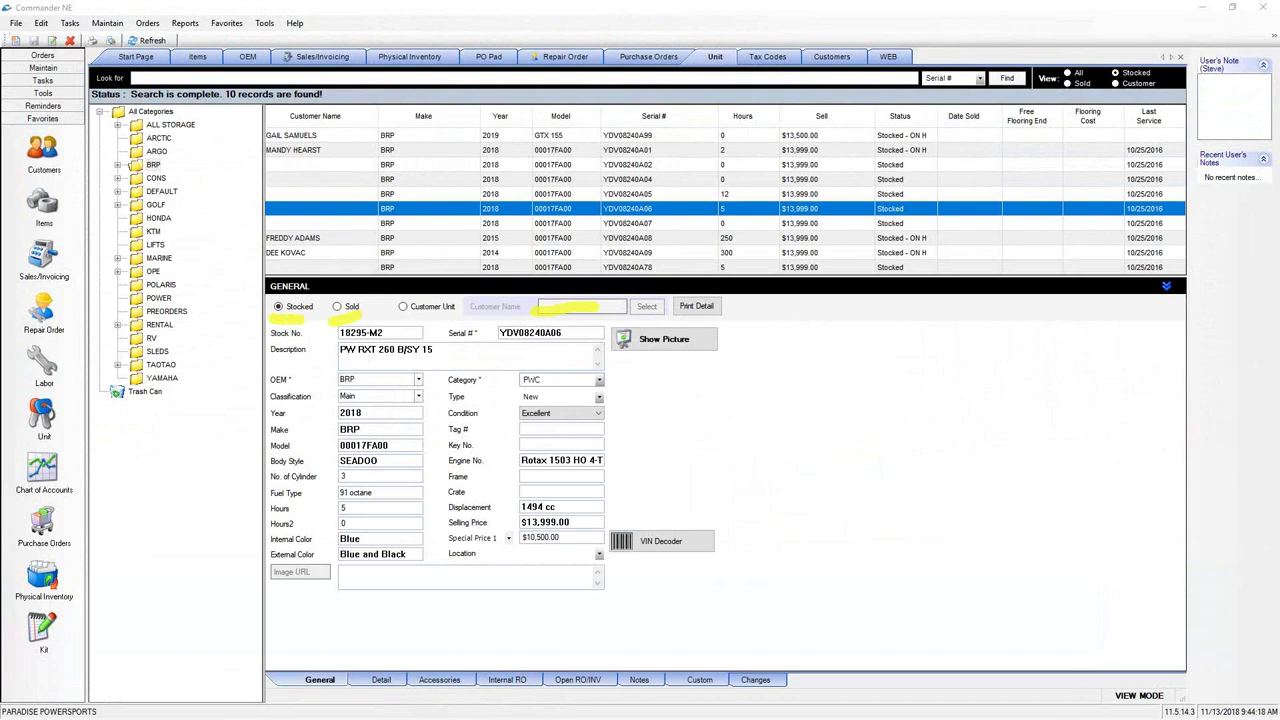
key(Escape)
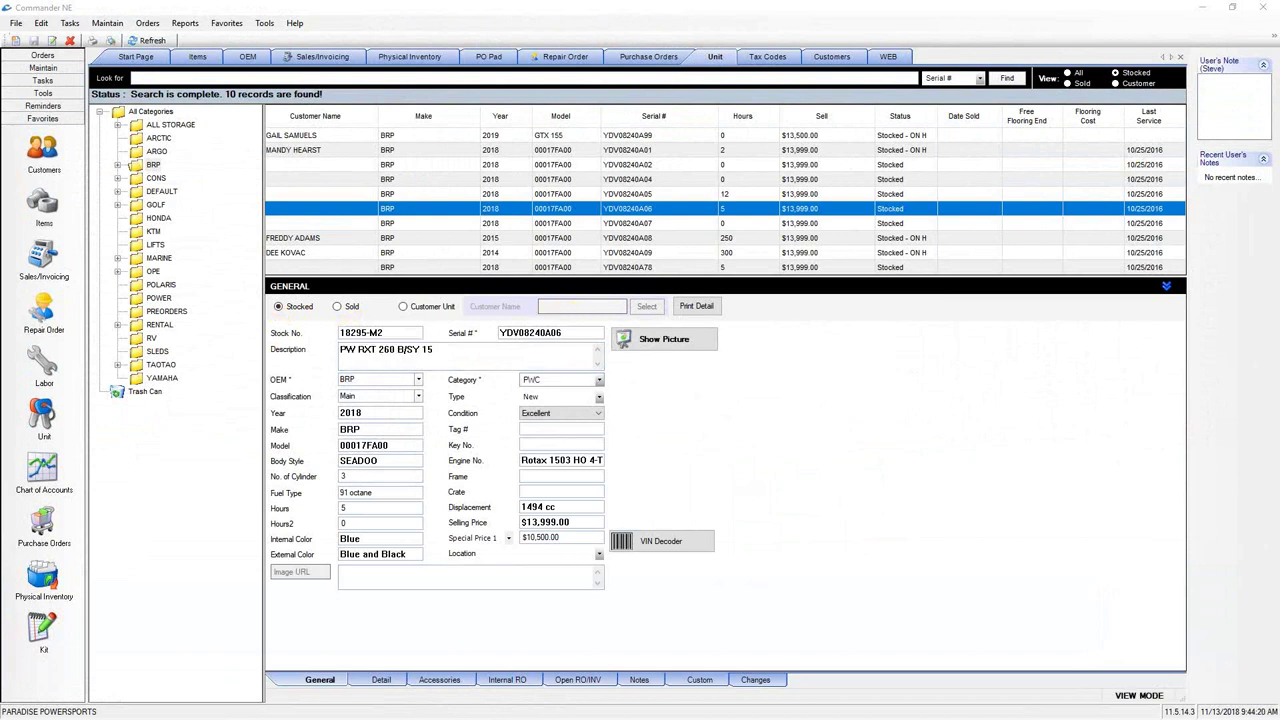
click(1068, 83)
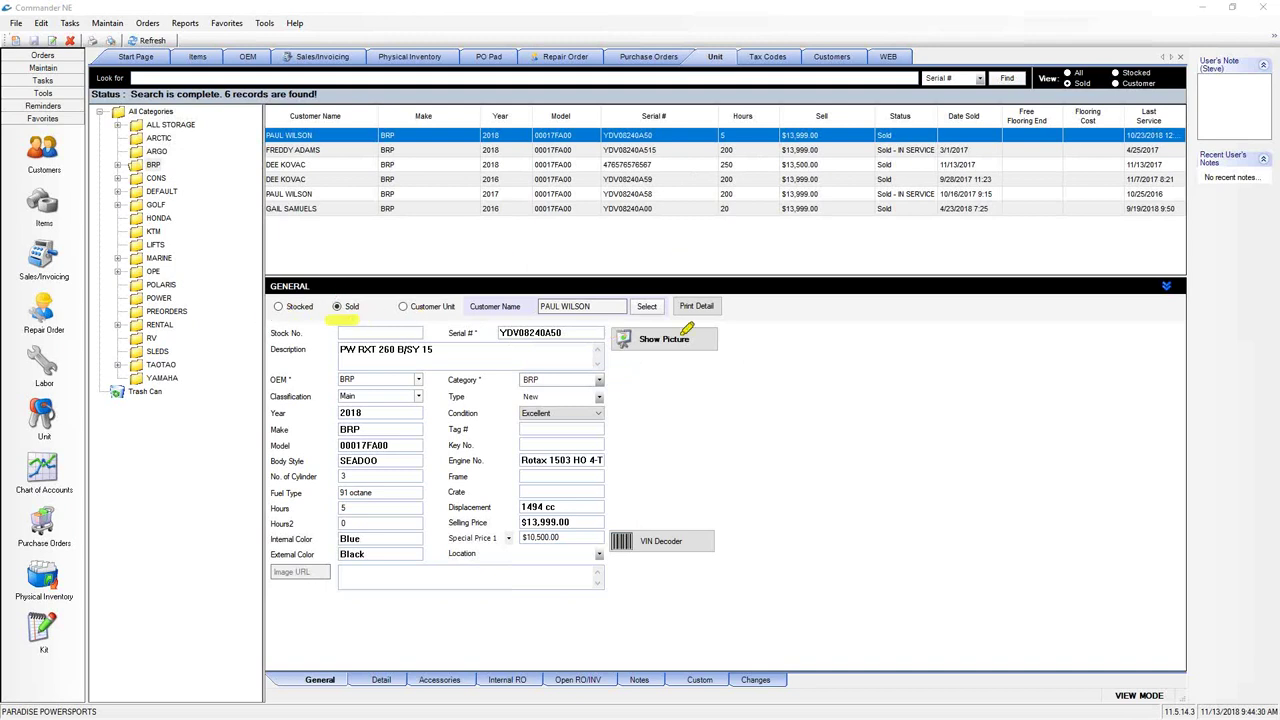
- Review the sold 2018 BRP Seadoo's Detail and General tabs
drag(536, 318, 596, 316)
click(381, 680)
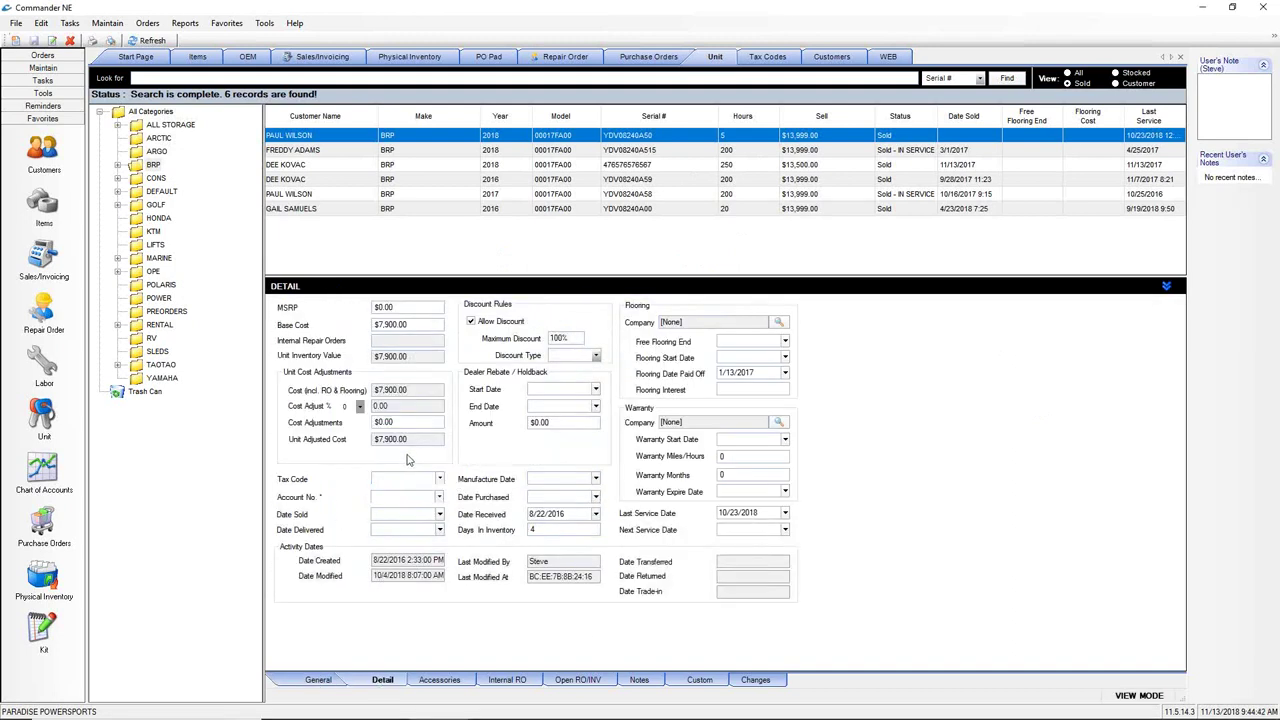
click(312, 680)
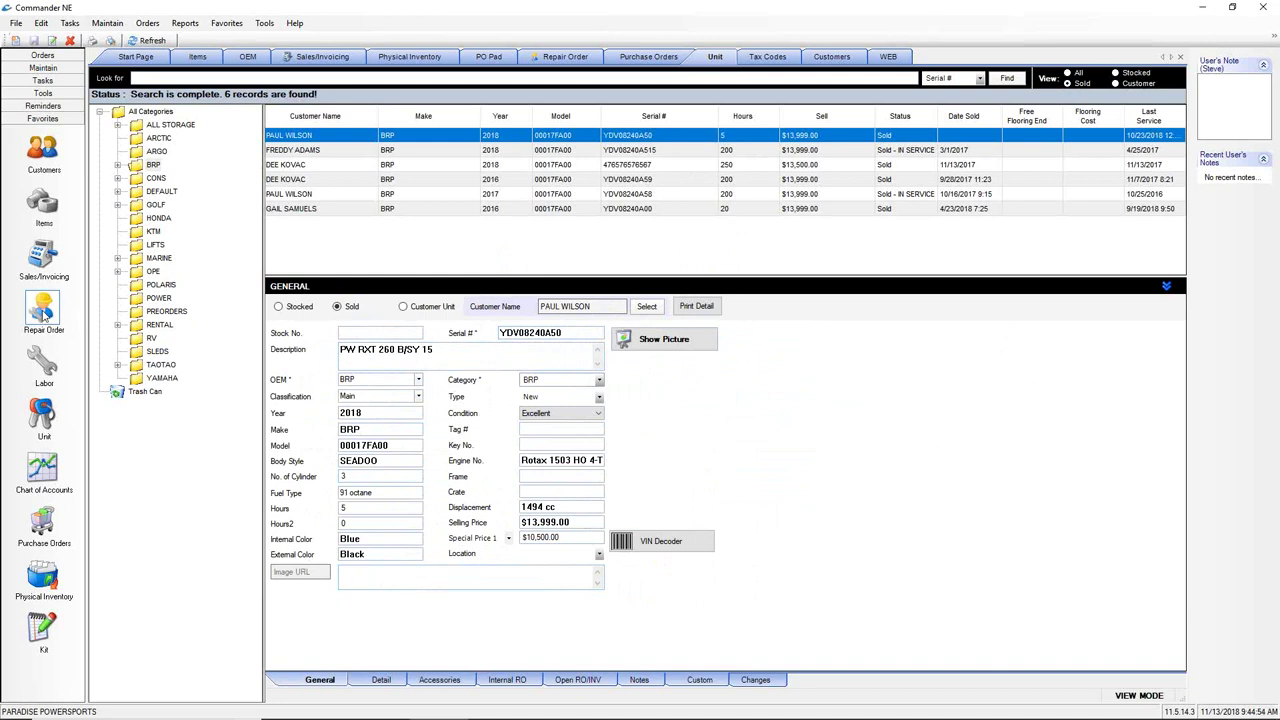
click(44, 312)
- Start a new repair order and select Irish Music Company as its customer
right_click(546, 269)
click(574, 290)
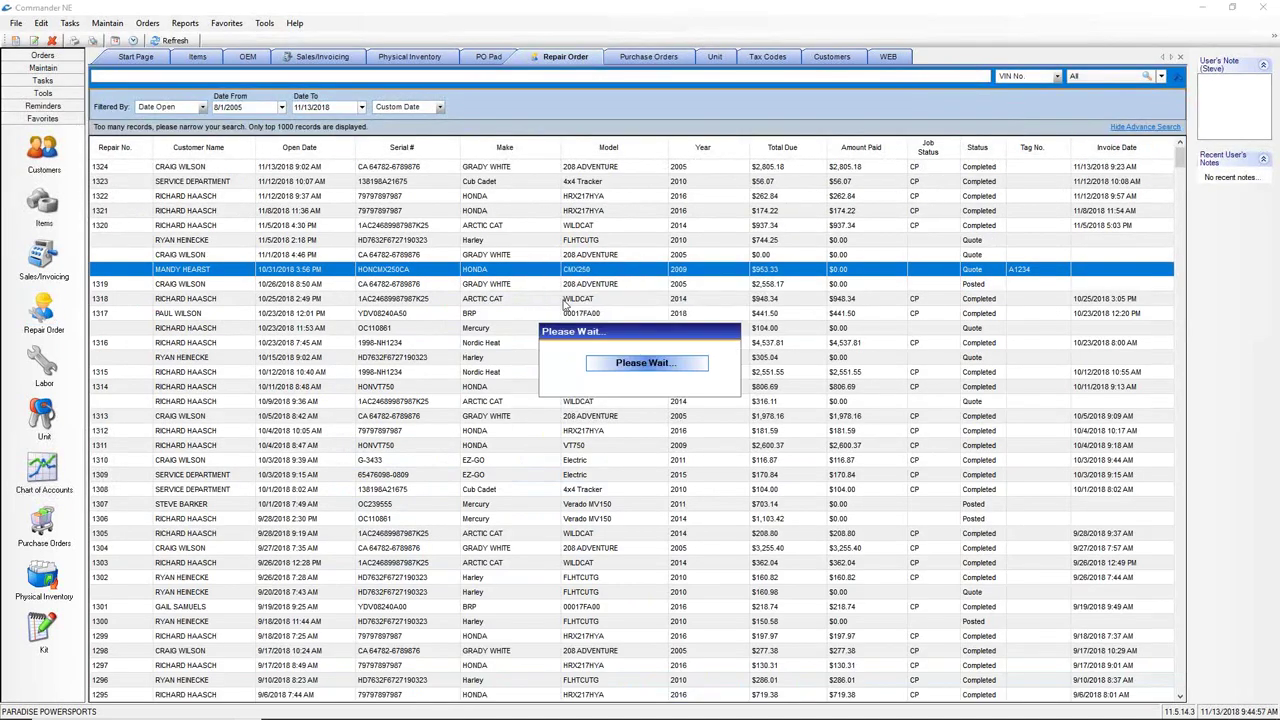
click(210, 88)
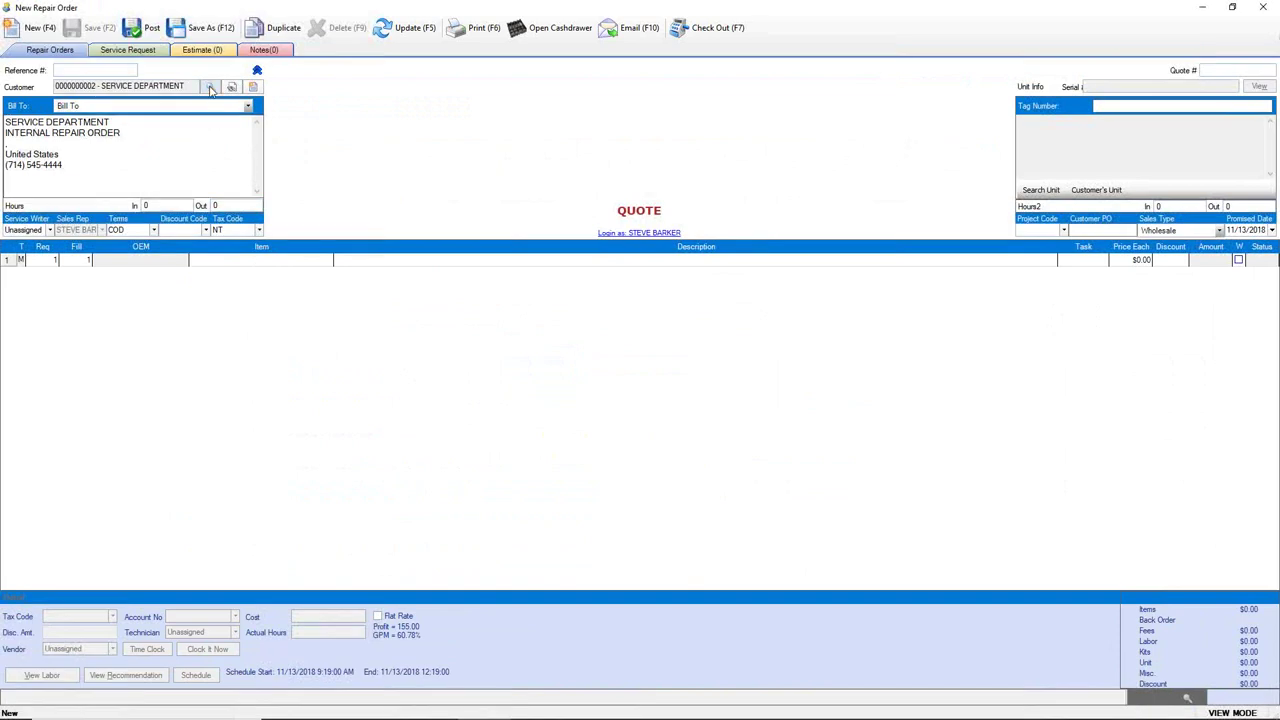
text(WILS)
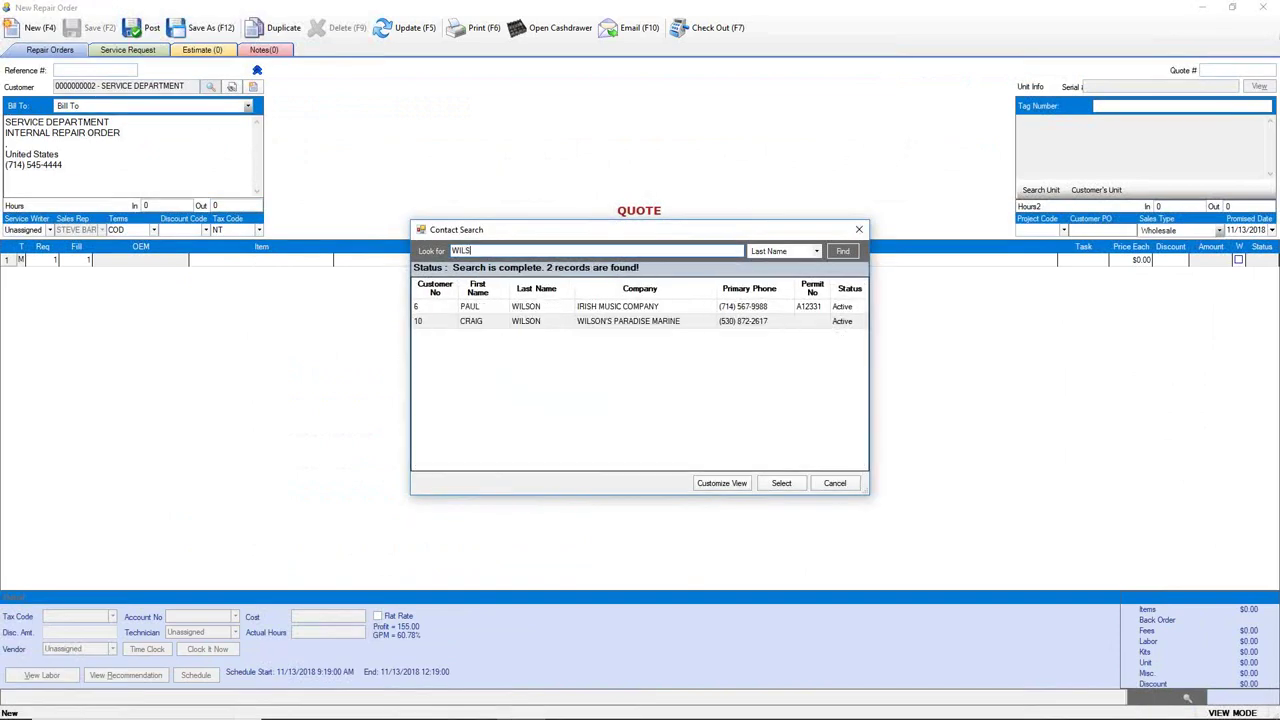
click(536, 308)
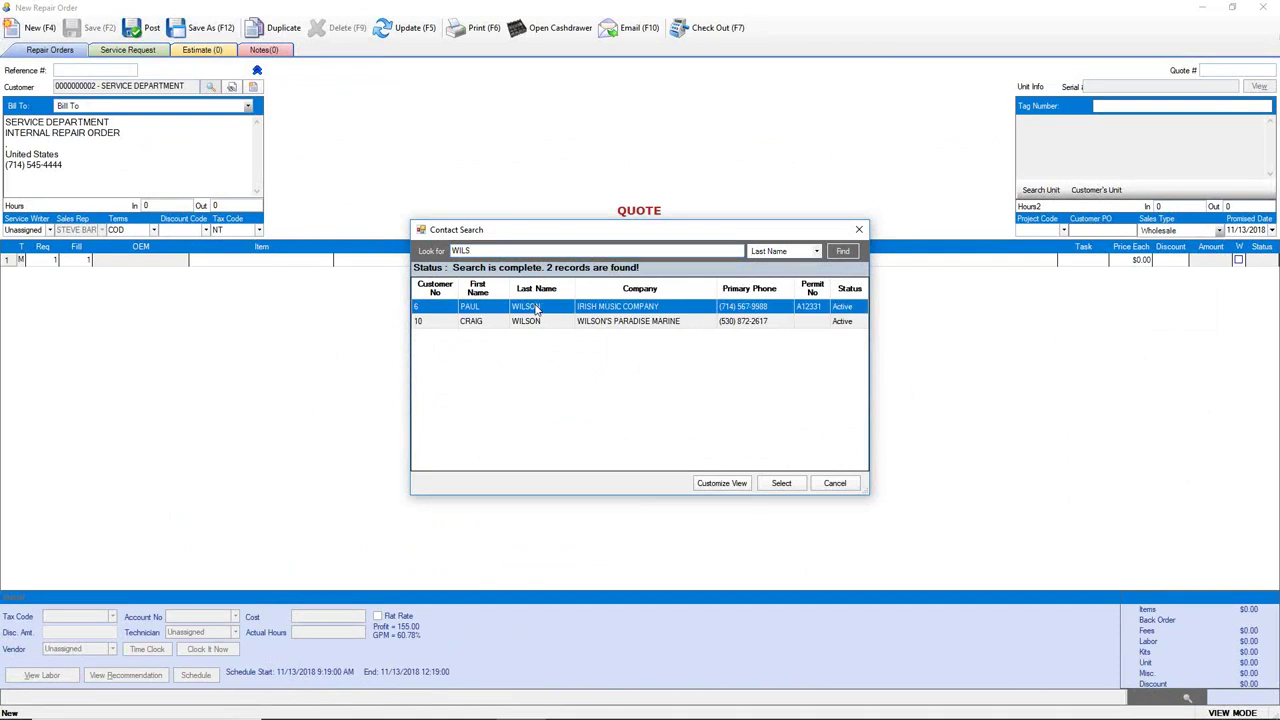
click(780, 484)
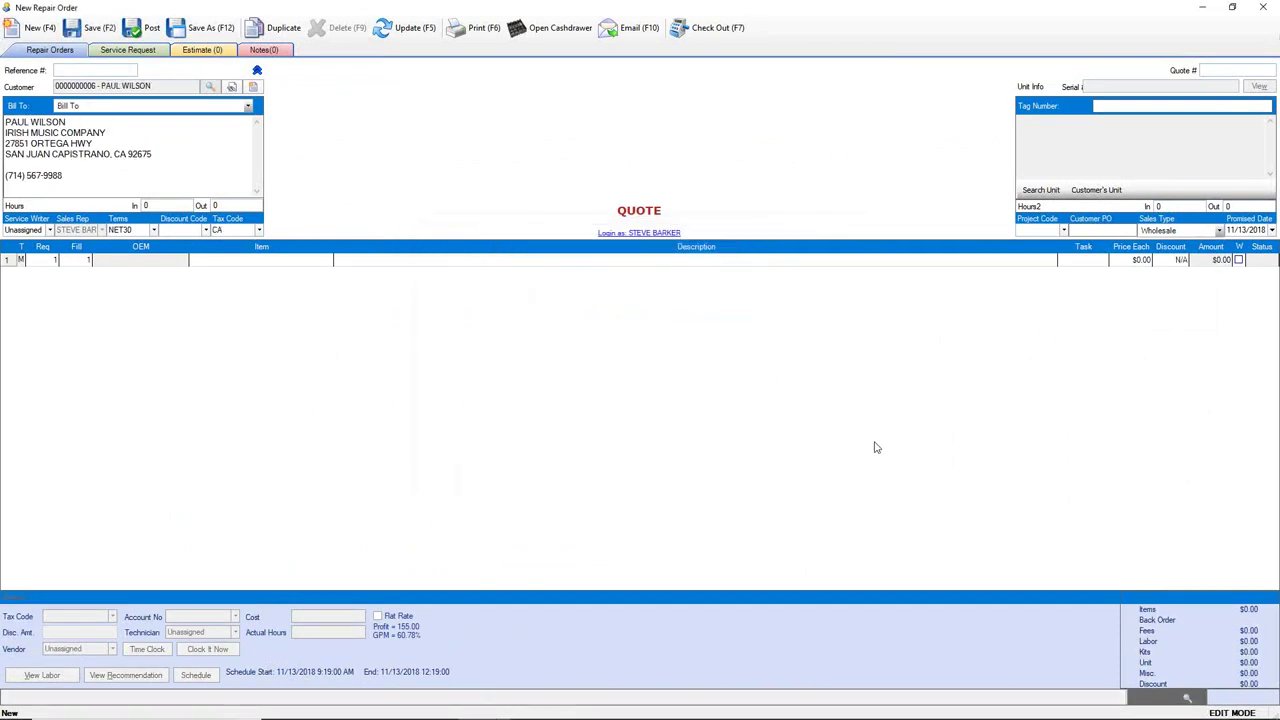
click(1047, 190)
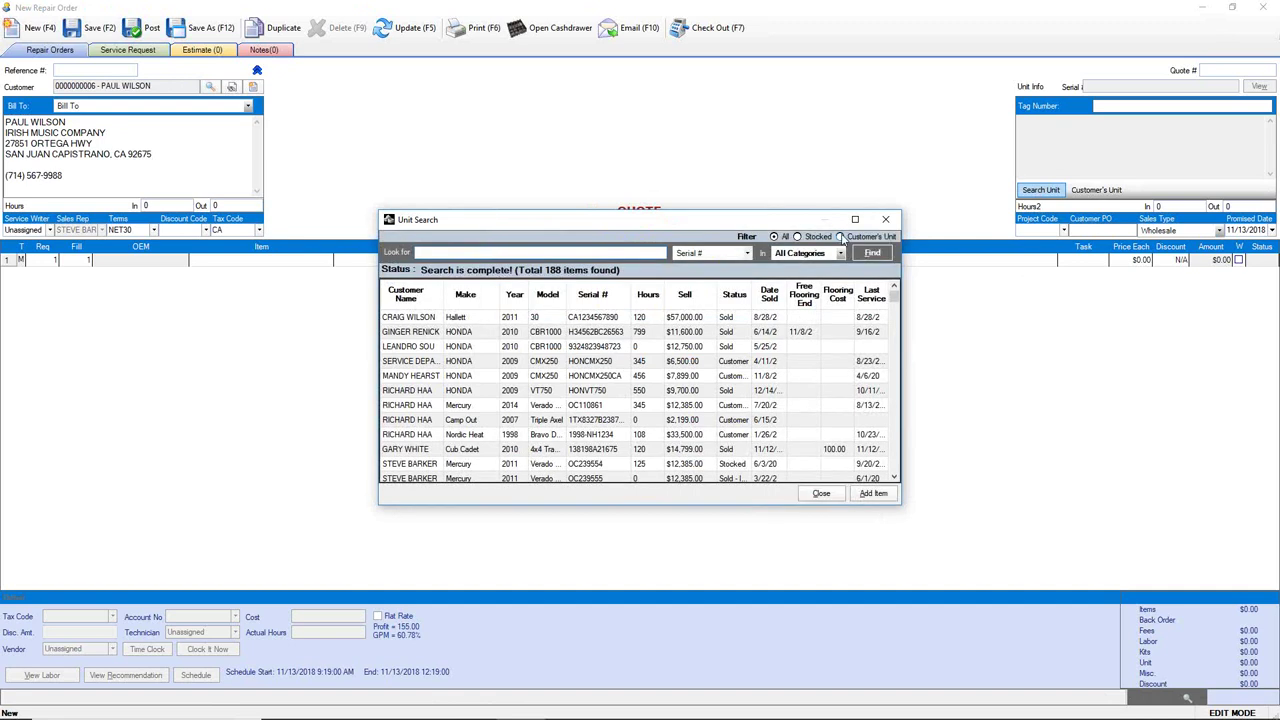
click(842, 236)
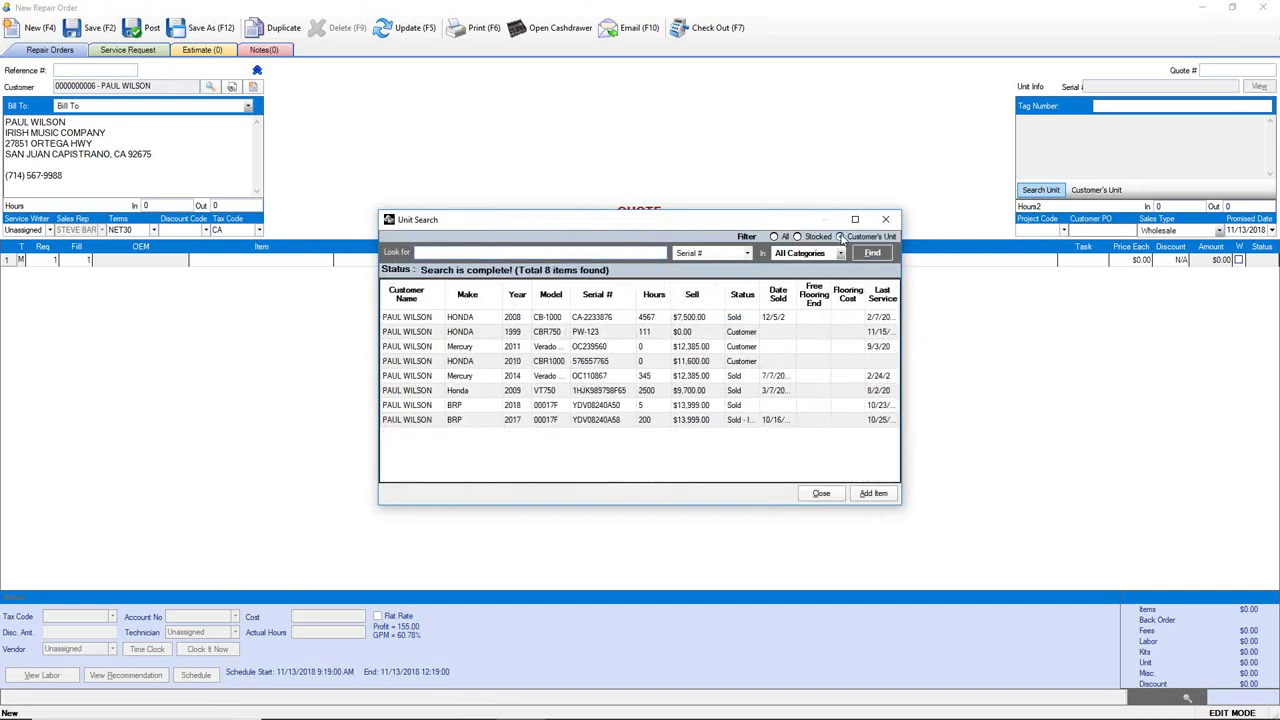
click(495, 420)
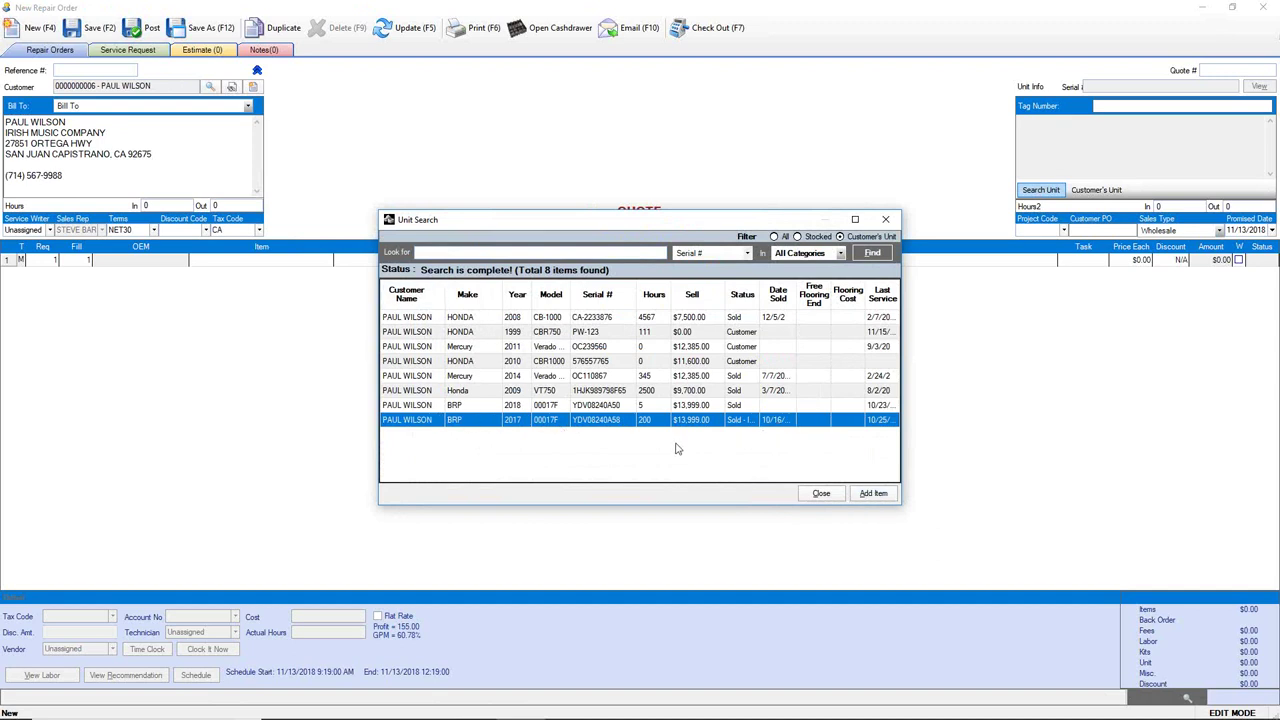
click(873, 493)
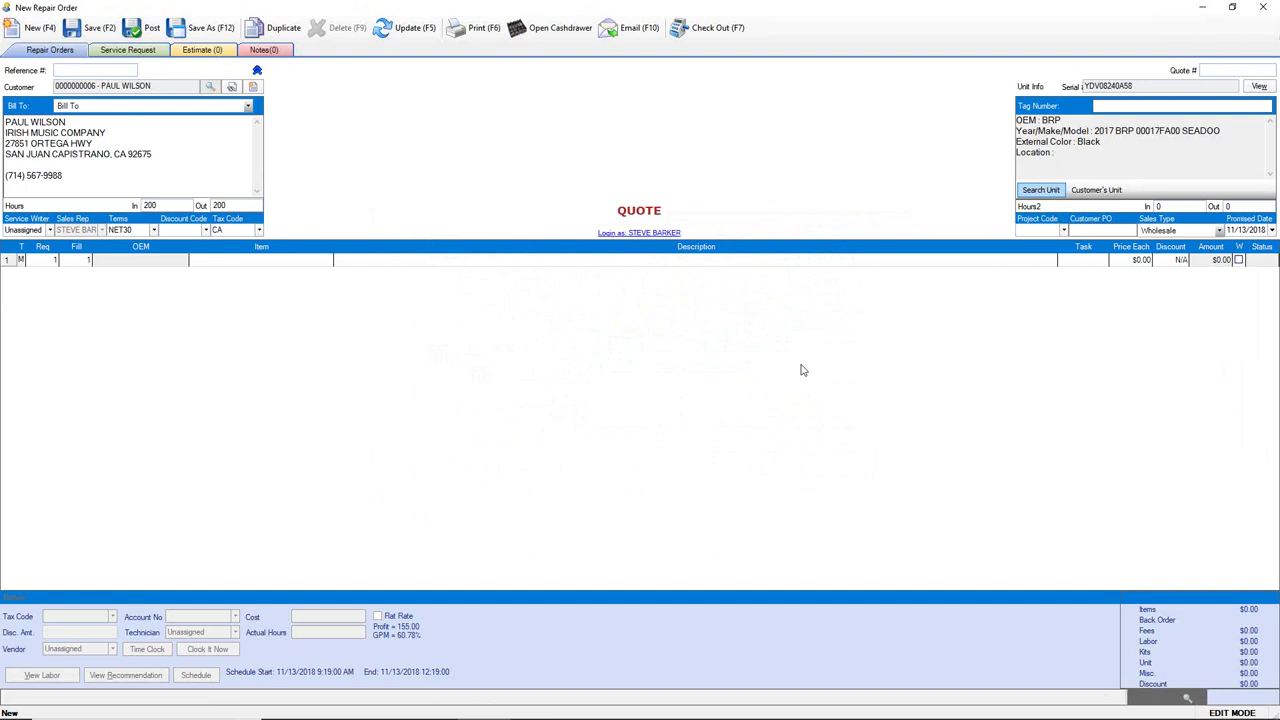
- Close the new quote without saving and open the Reports and Lists menu
click(1263, 7)
click(641, 393)
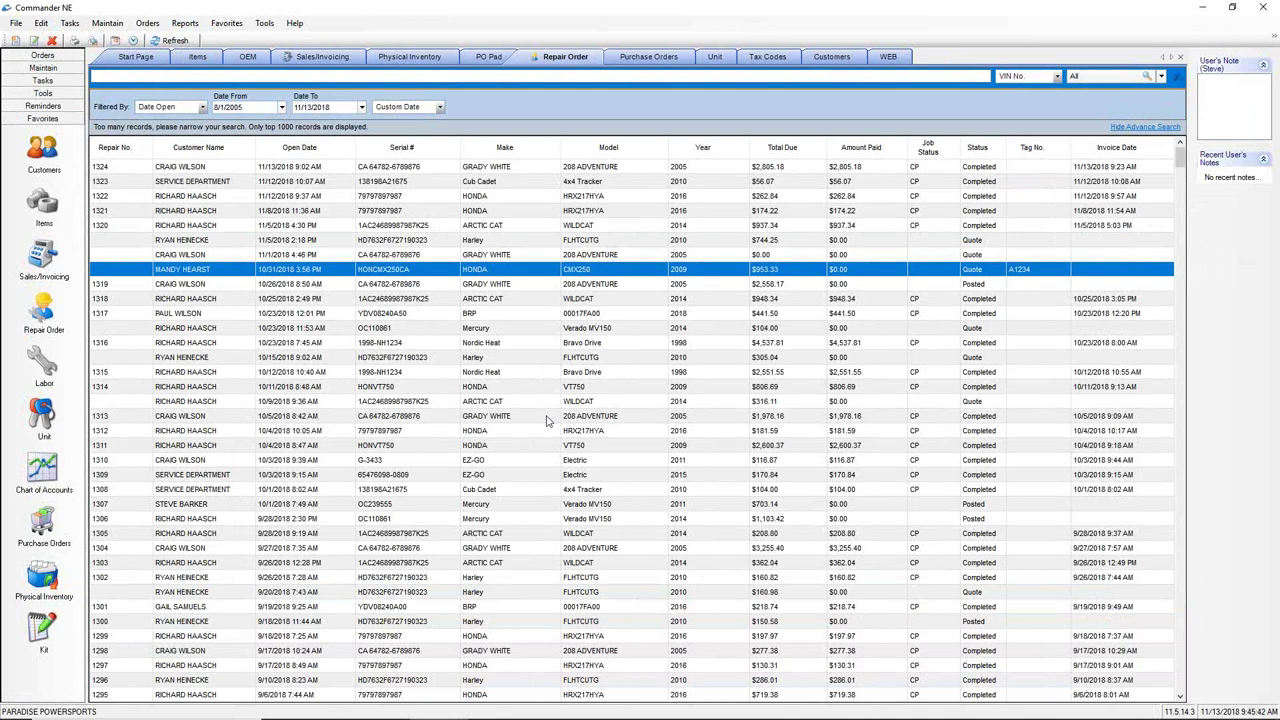
click(183, 24)
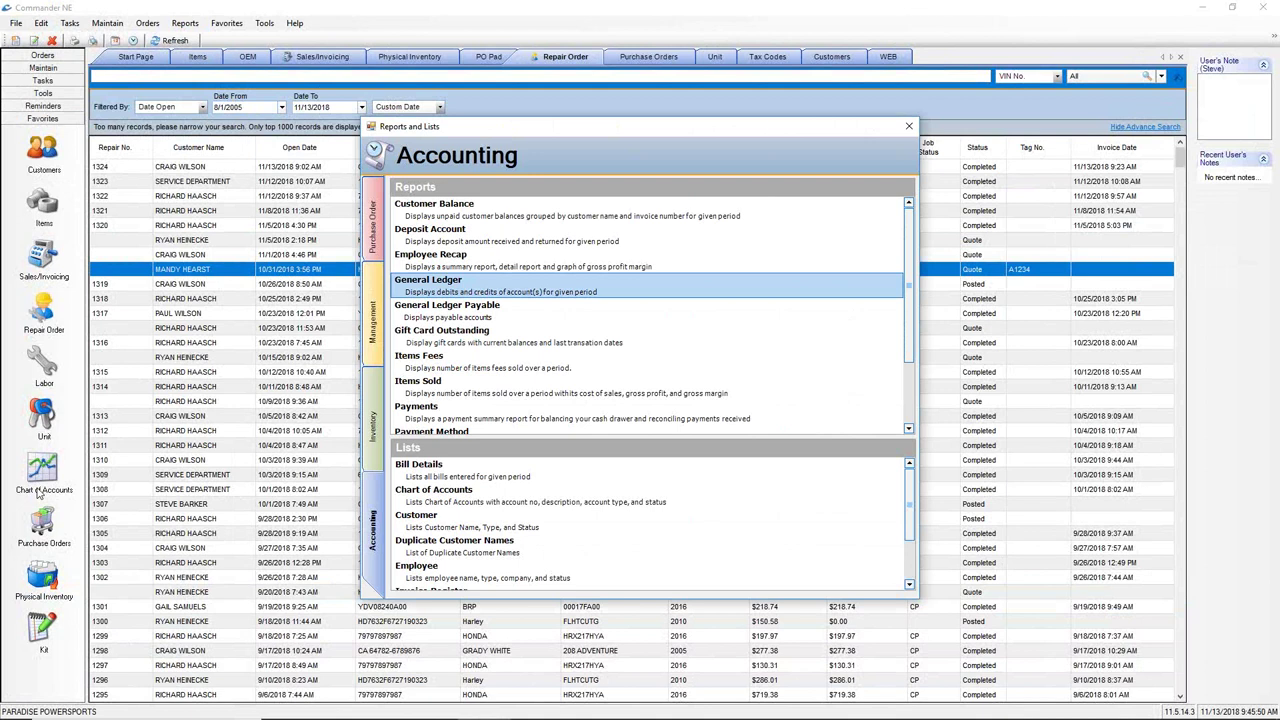
- Run the General Ledger report for Year To Date and open its Account Profitability Summary
double_click(505, 289)
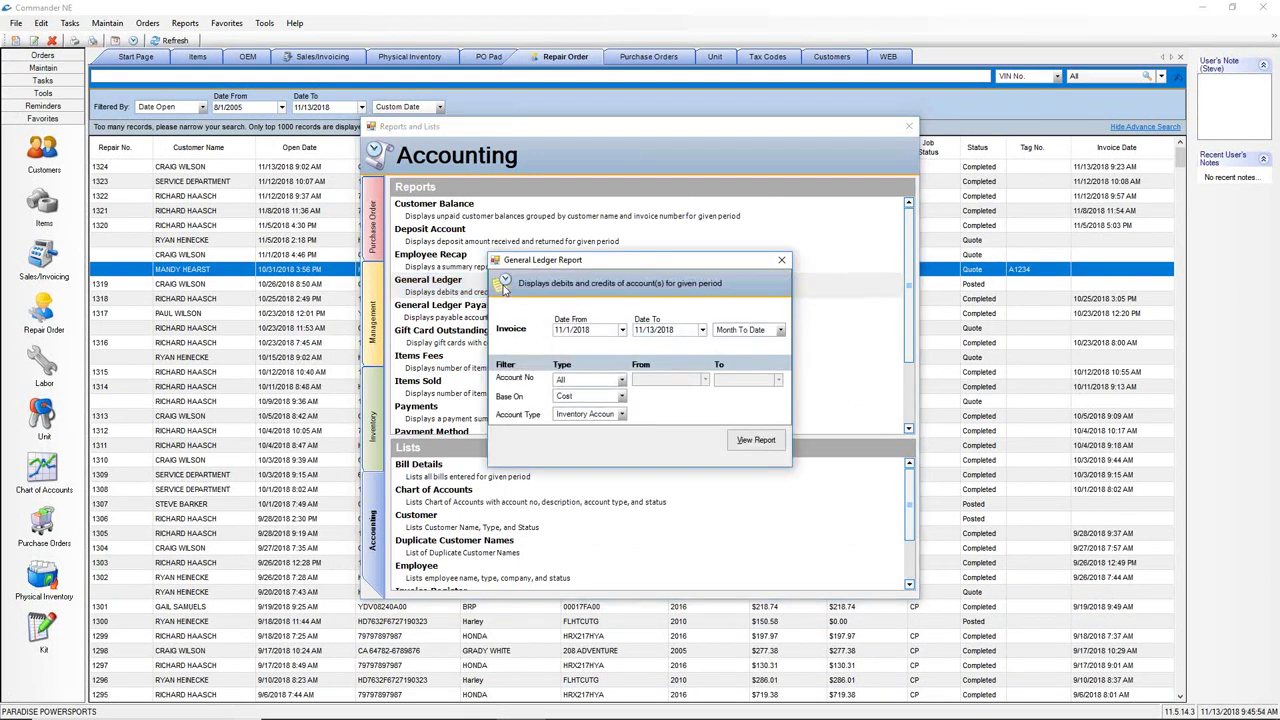
click(780, 331)
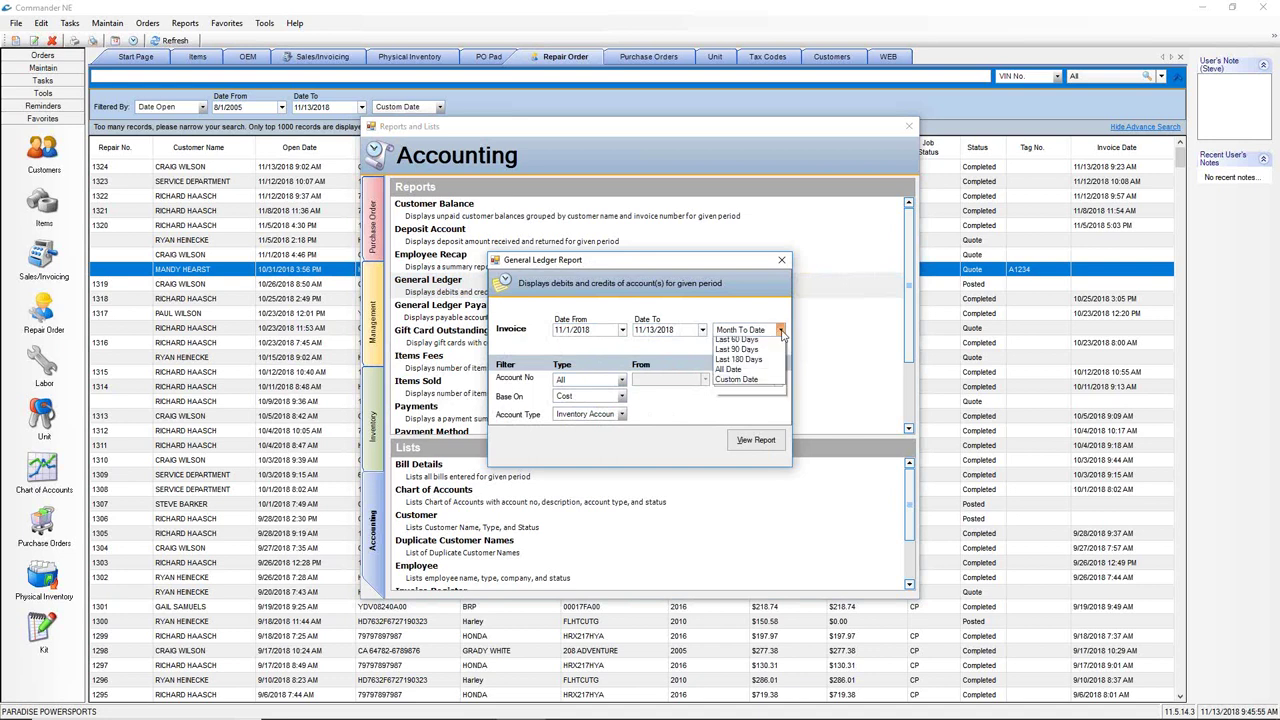
click(752, 373)
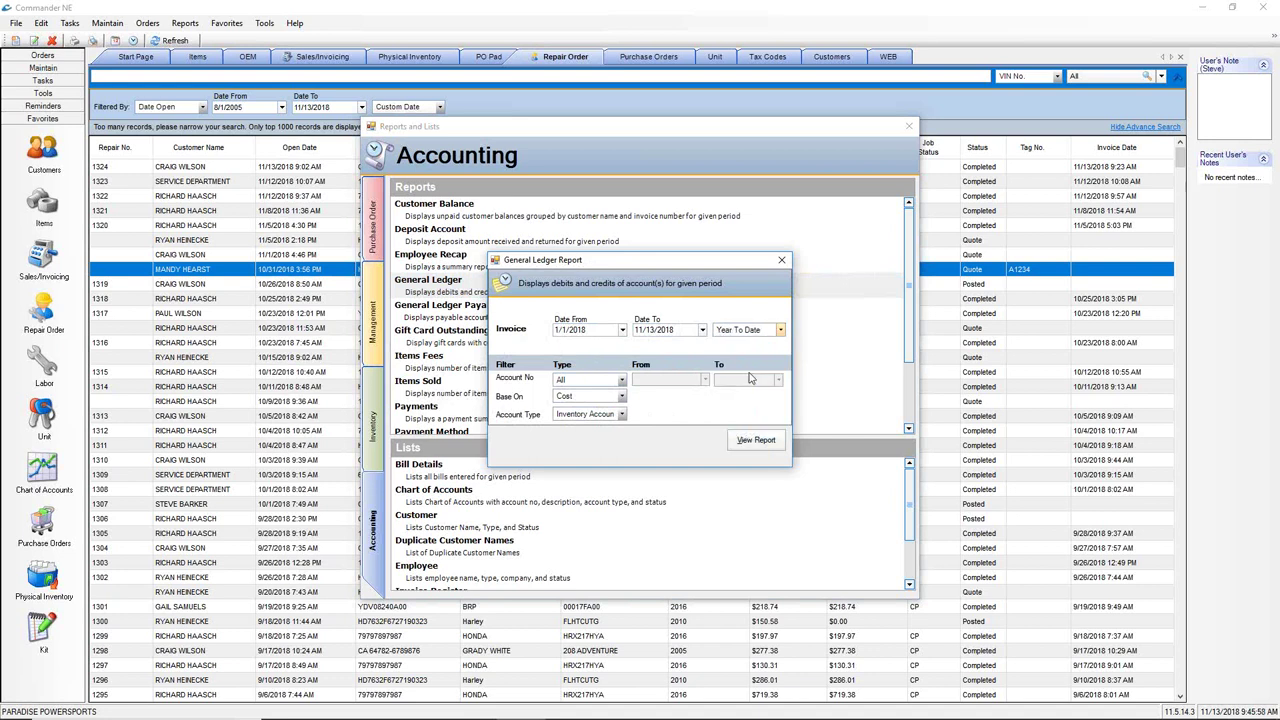
click(757, 445)
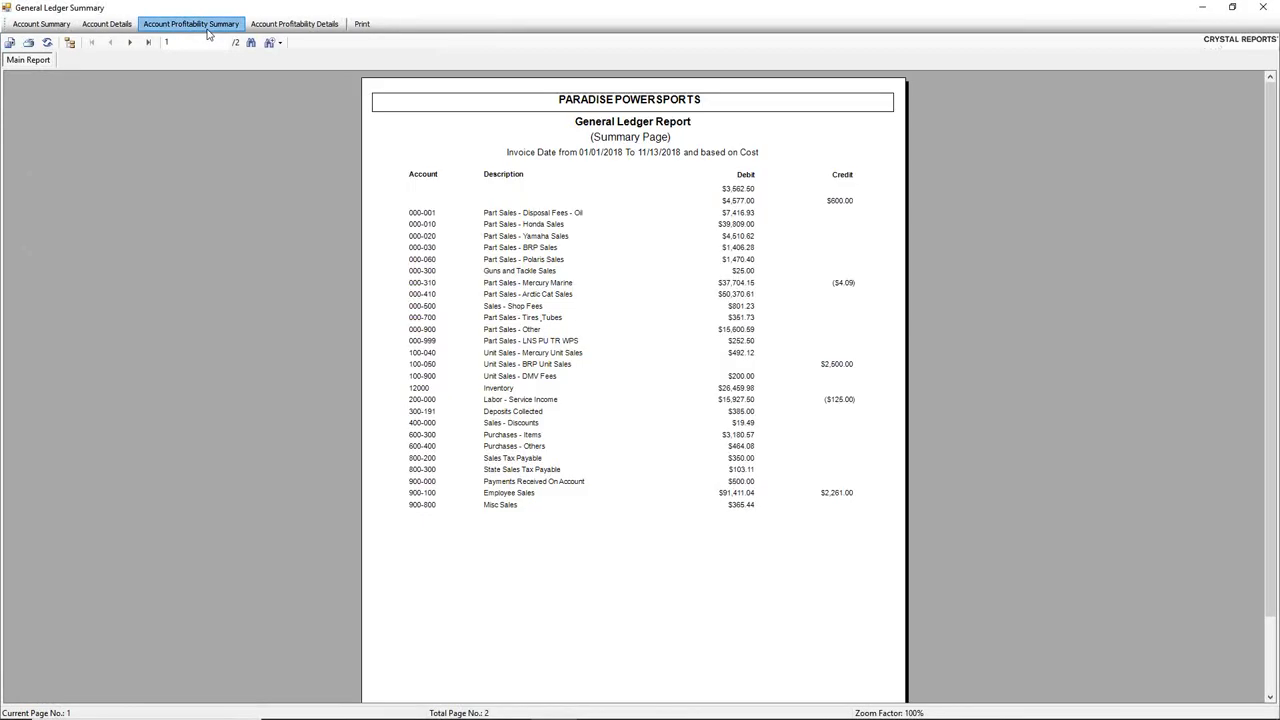
click(205, 24)
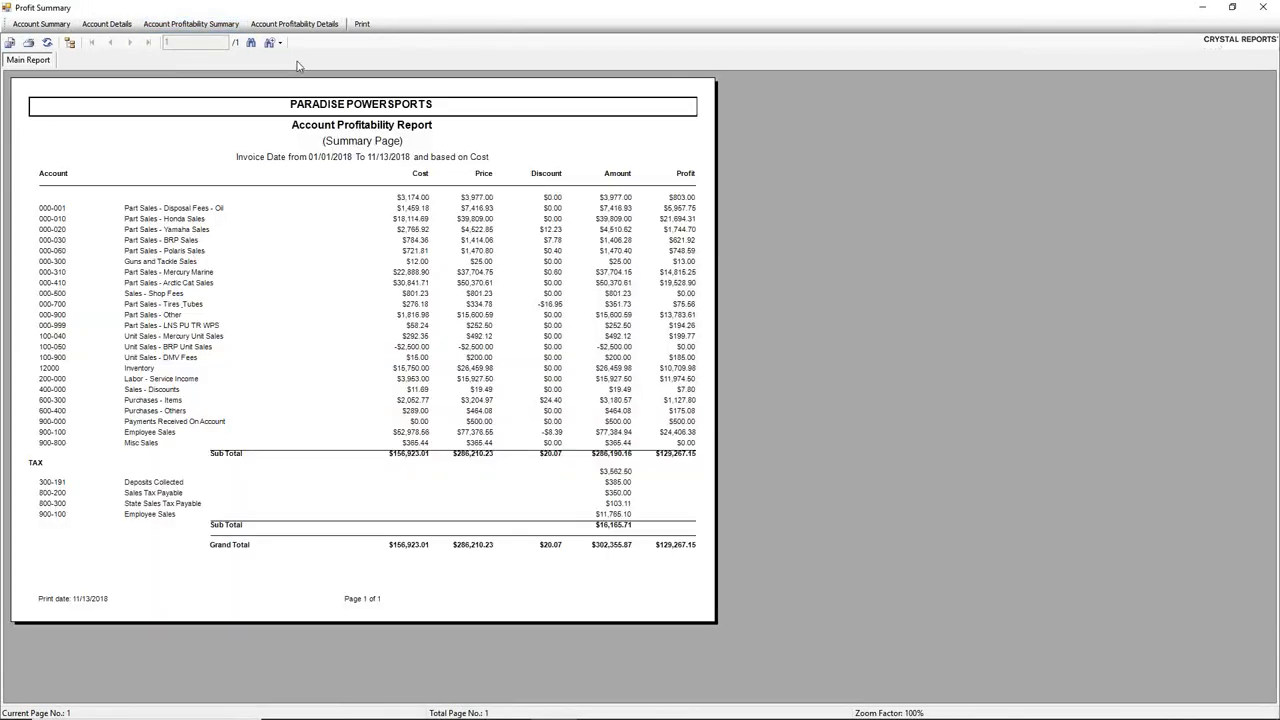
- Zoom the Account Profitability summary to 150% and mark up its figures
click(280, 42)
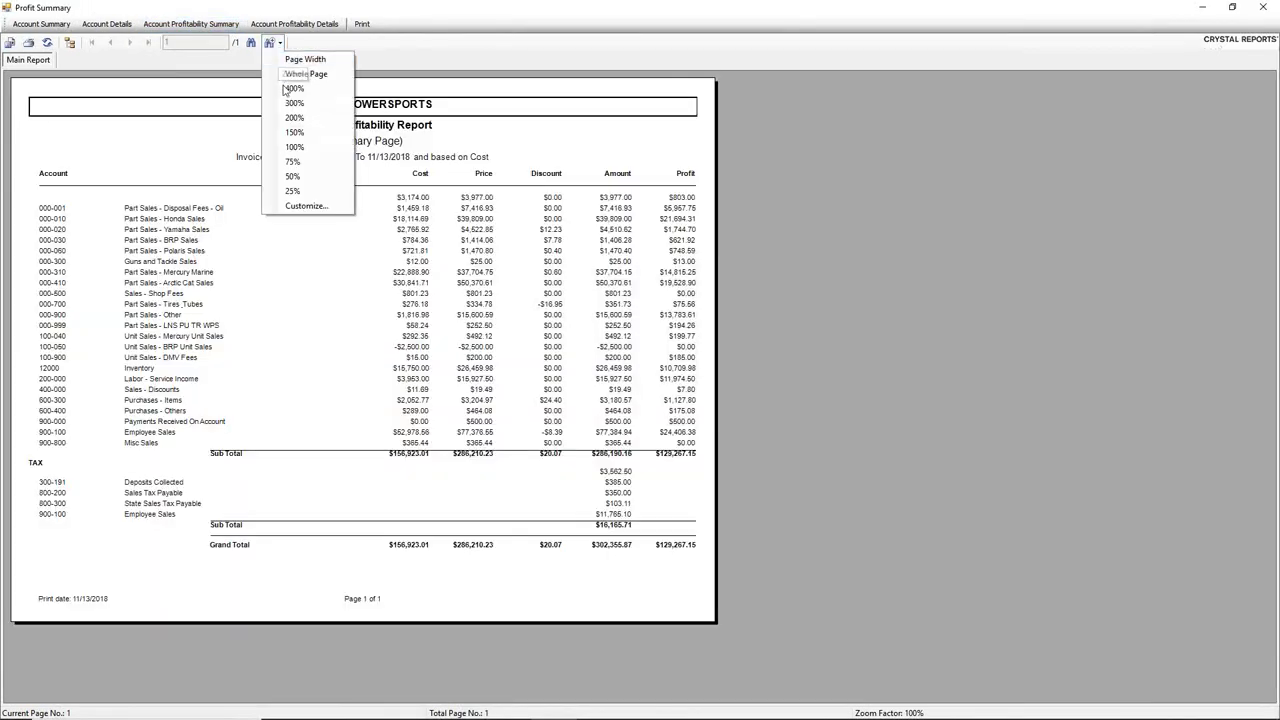
click(298, 133)
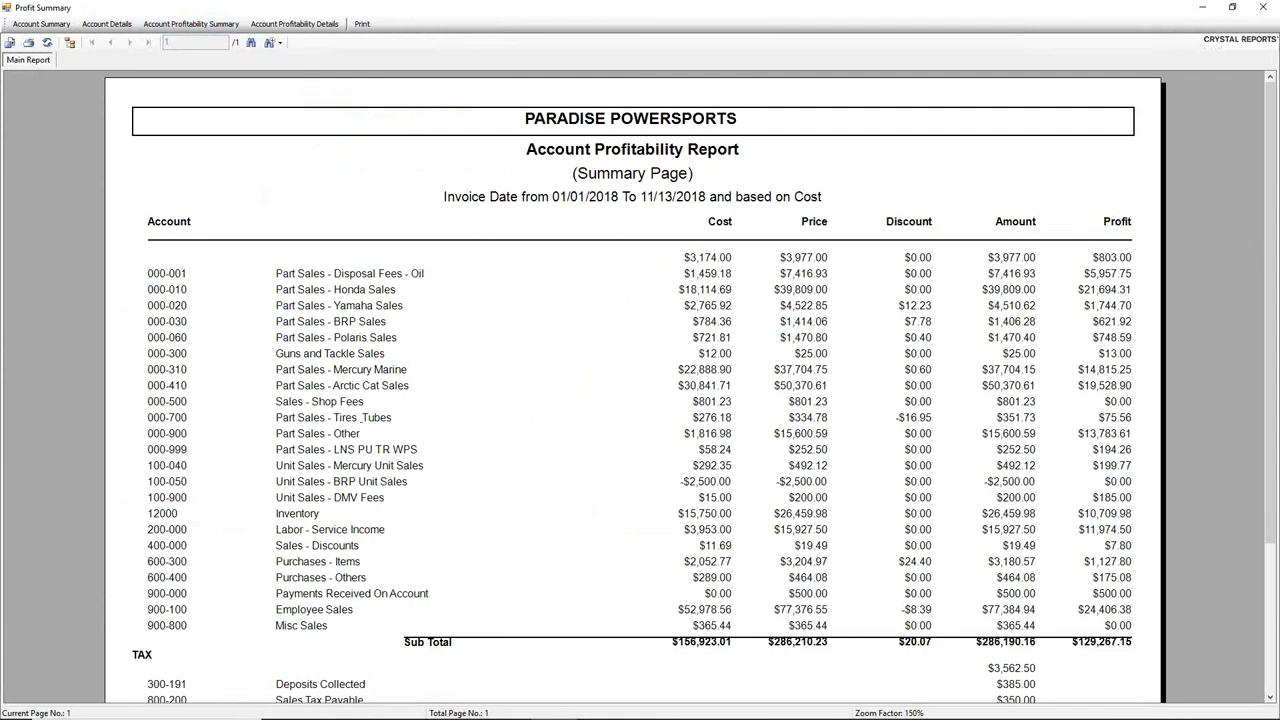
drag(130, 266, 127, 432)
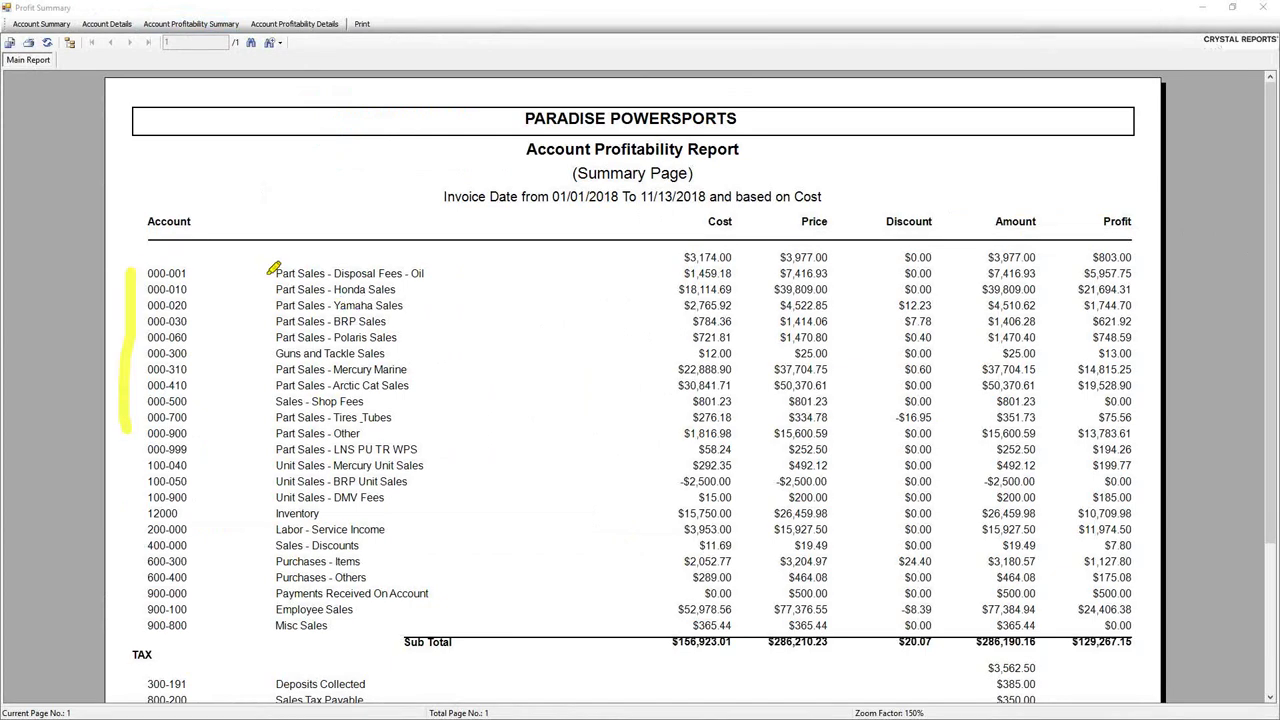
mouse_move(270, 273)
mouse_down()
mouse_move(244, 273)
mouse_move(232, 297)
mouse_move(270, 313)
mouse_move(240, 339)
mouse_up()
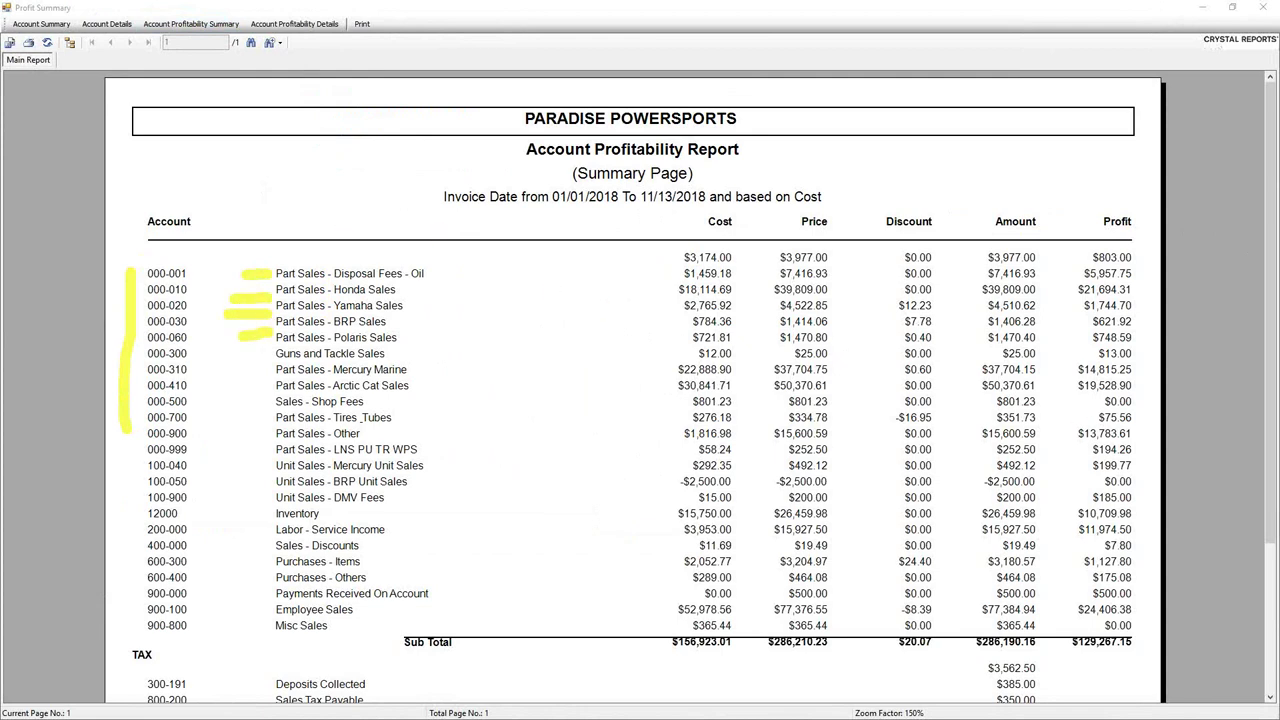
key(Escape)
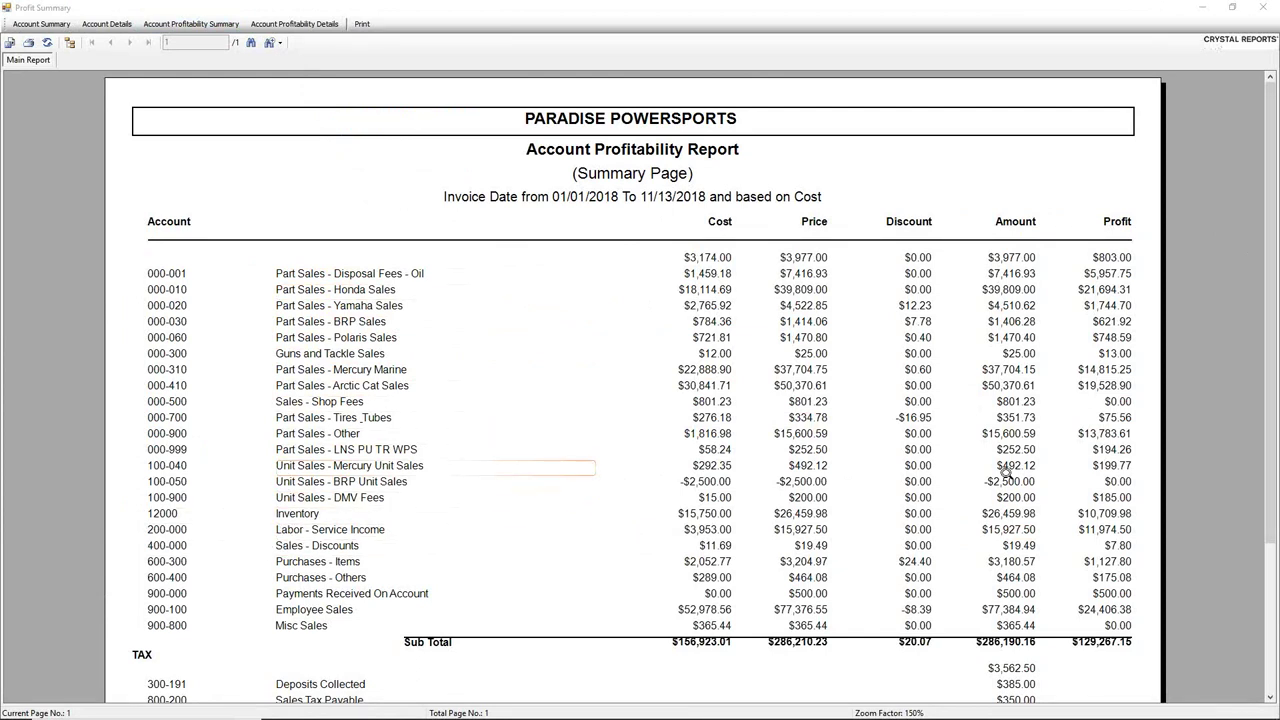
- Circle the $129,267.15 Profit sub-total, clear the marks, and close the report
drag(663, 284, 664, 397)
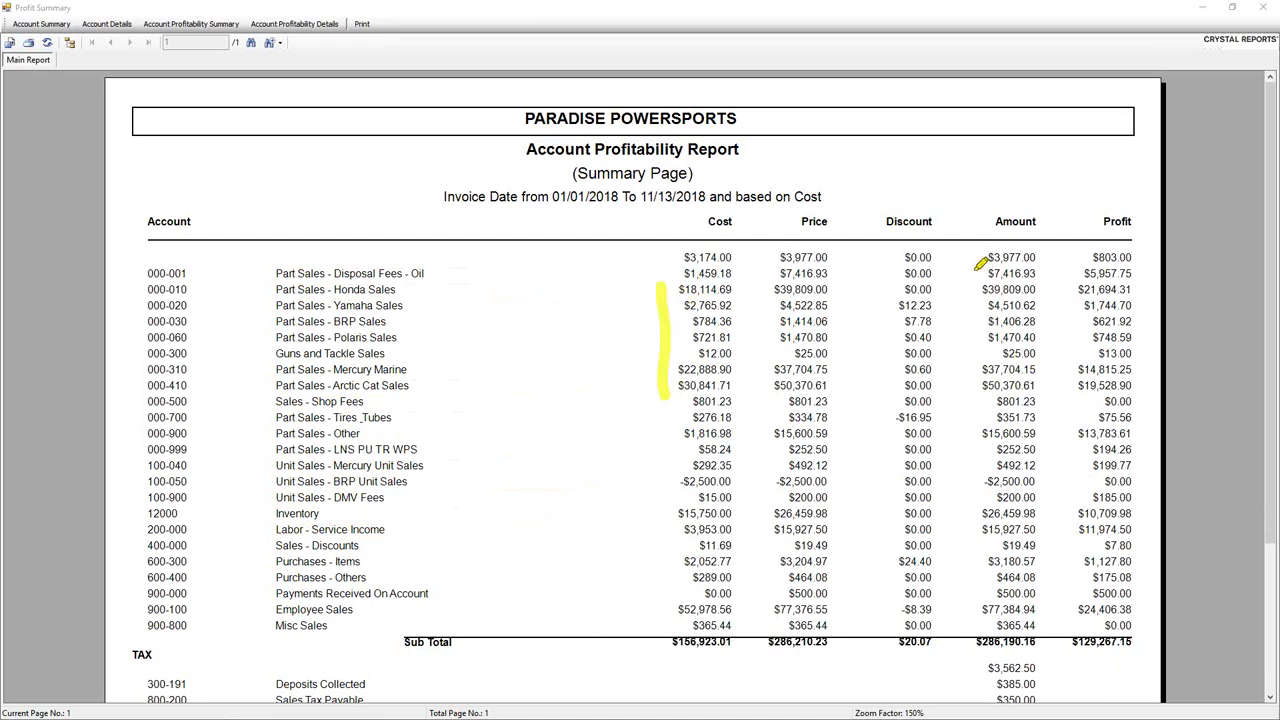
drag(974, 270, 974, 346)
drag(1070, 280, 1064, 340)
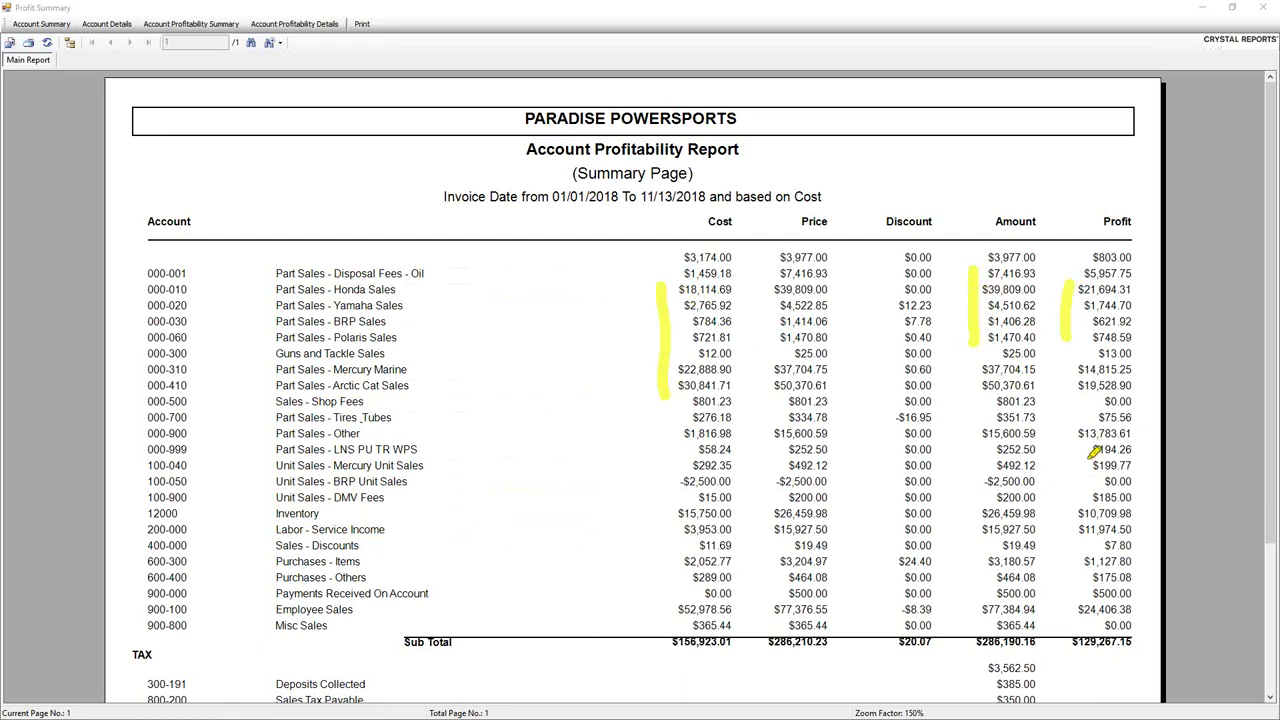
mouse_move(1083, 626)
mouse_down()
mouse_move(1160, 634)
mouse_move(1104, 608)
mouse_up()
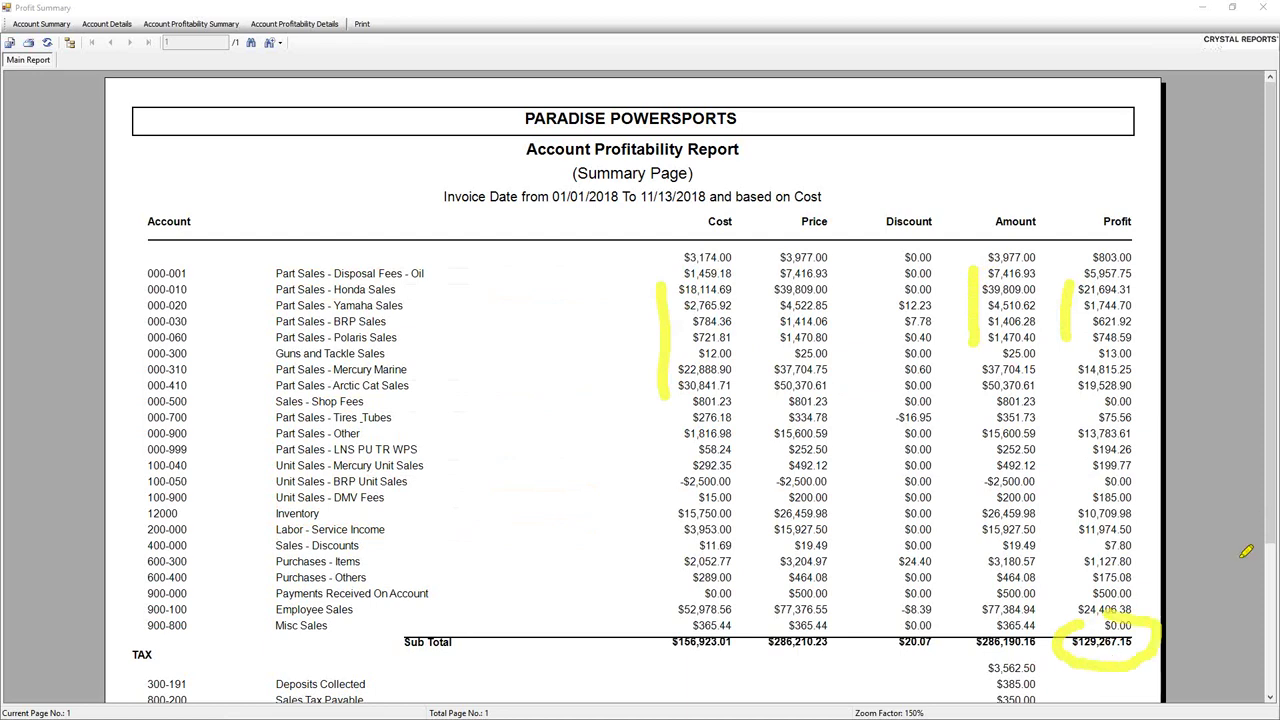
key(Escape)
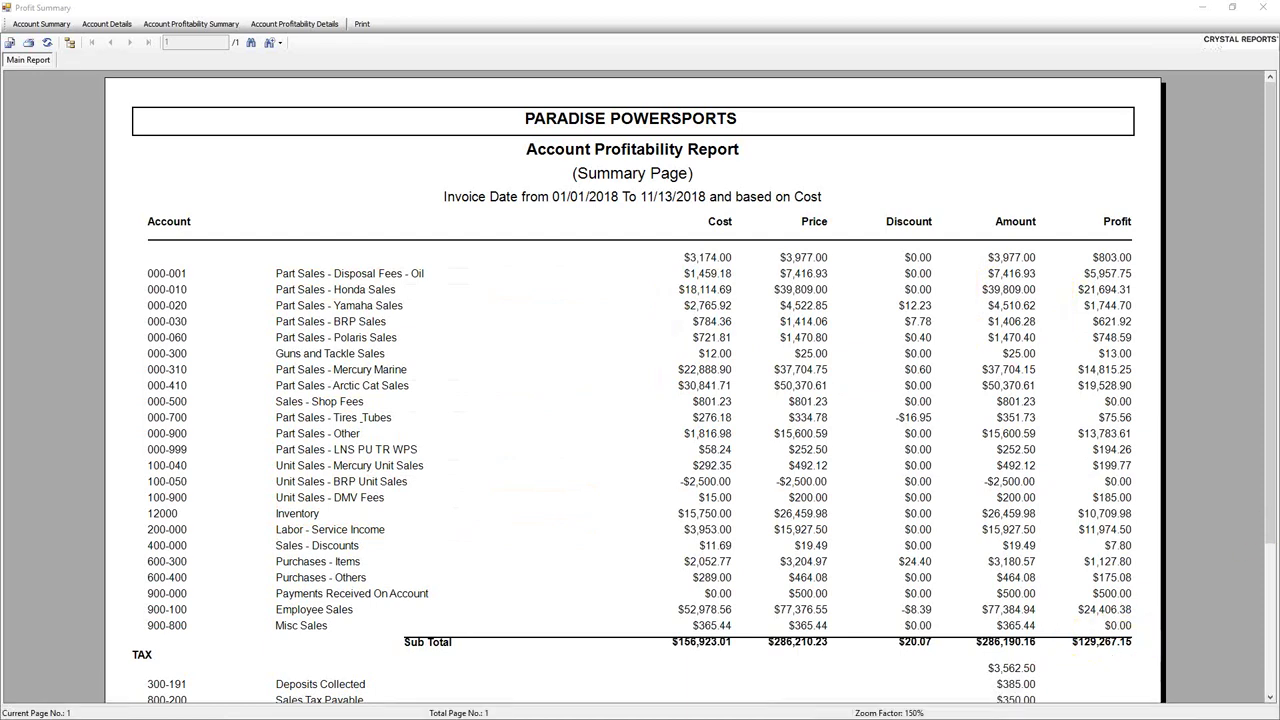
click(1265, 8)
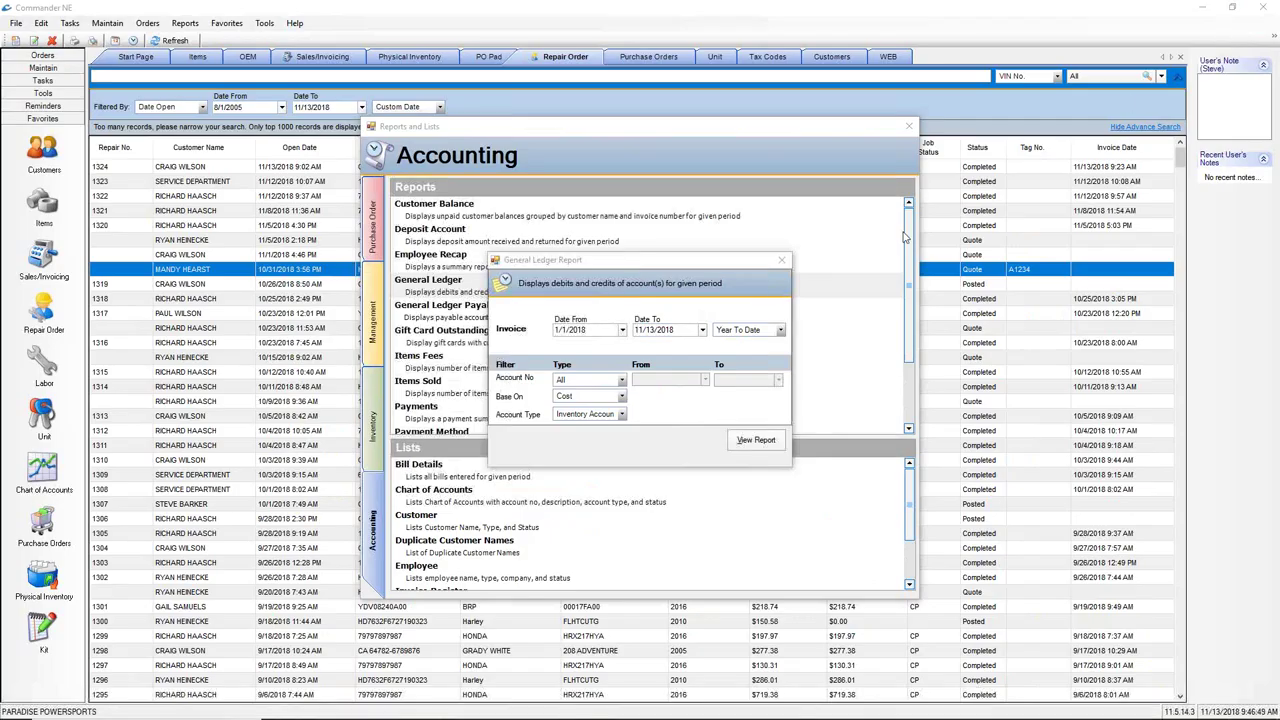
- Close the General Ledger report settings and move to the Sales Activity reports
click(783, 261)
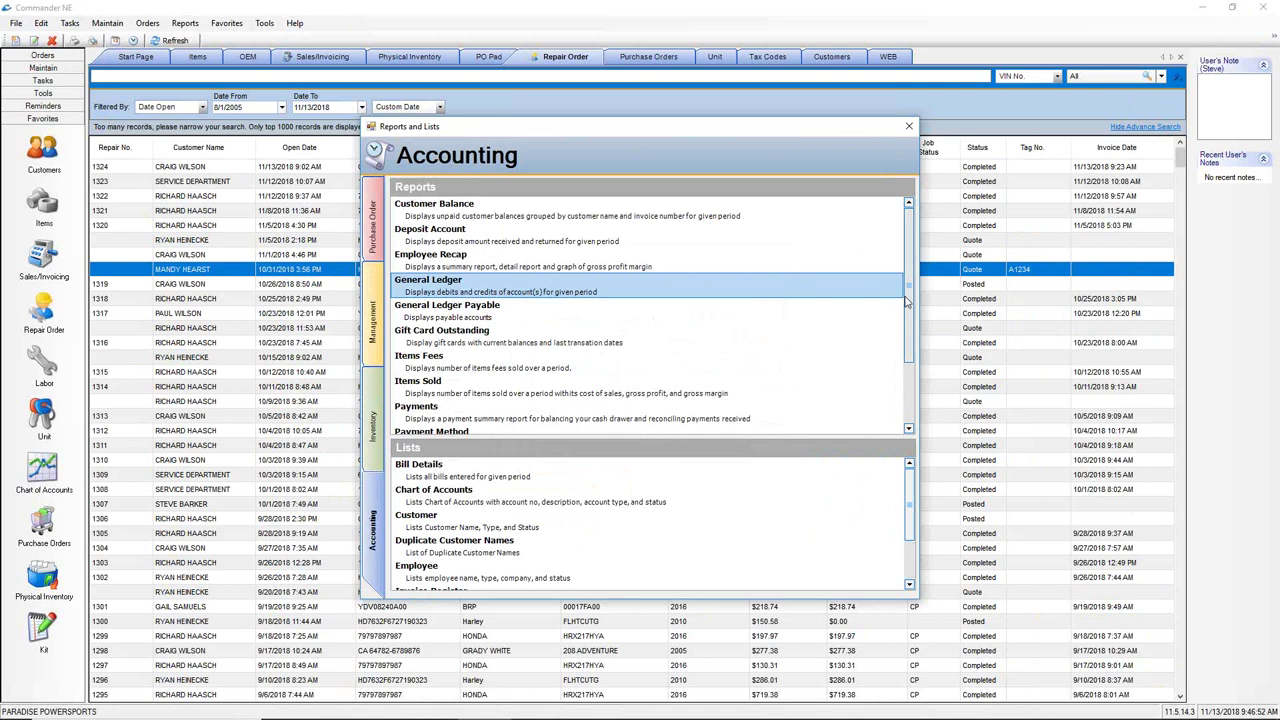
drag(908, 300, 908, 362)
click(497, 372)
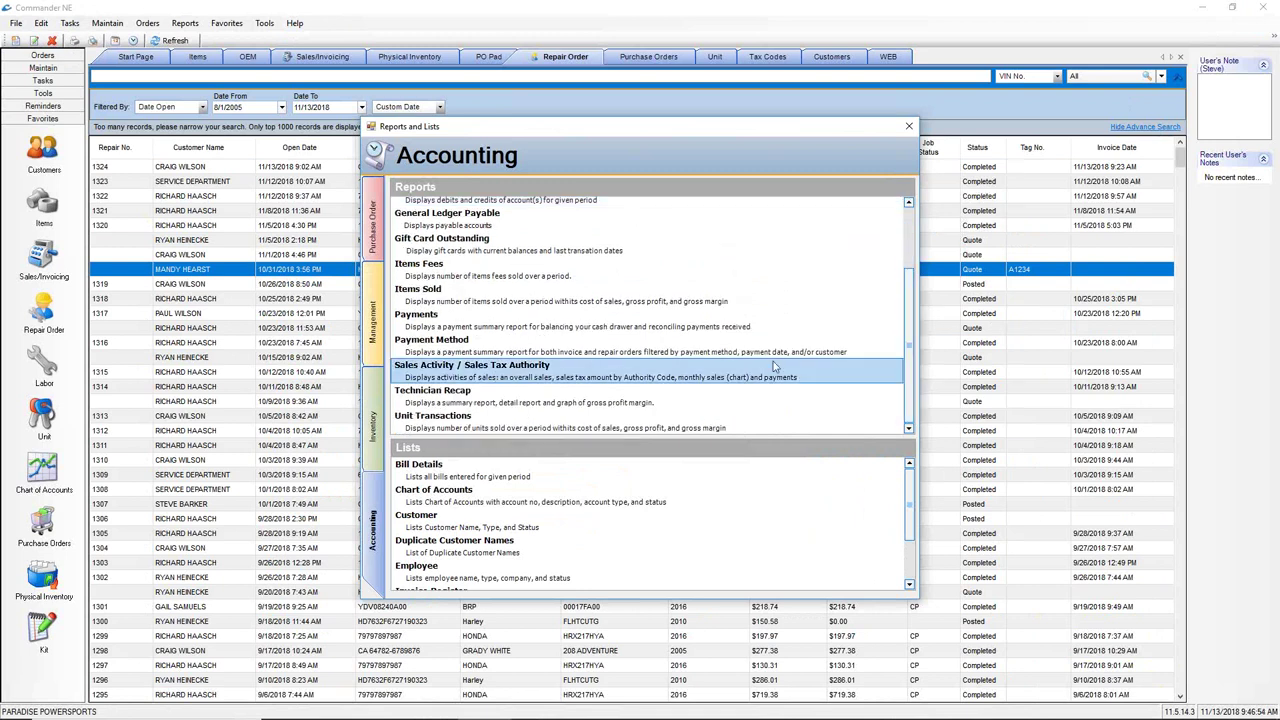
- Preview and close the Technician Recap report options, then show the Inventory reports and lists
click(488, 402)
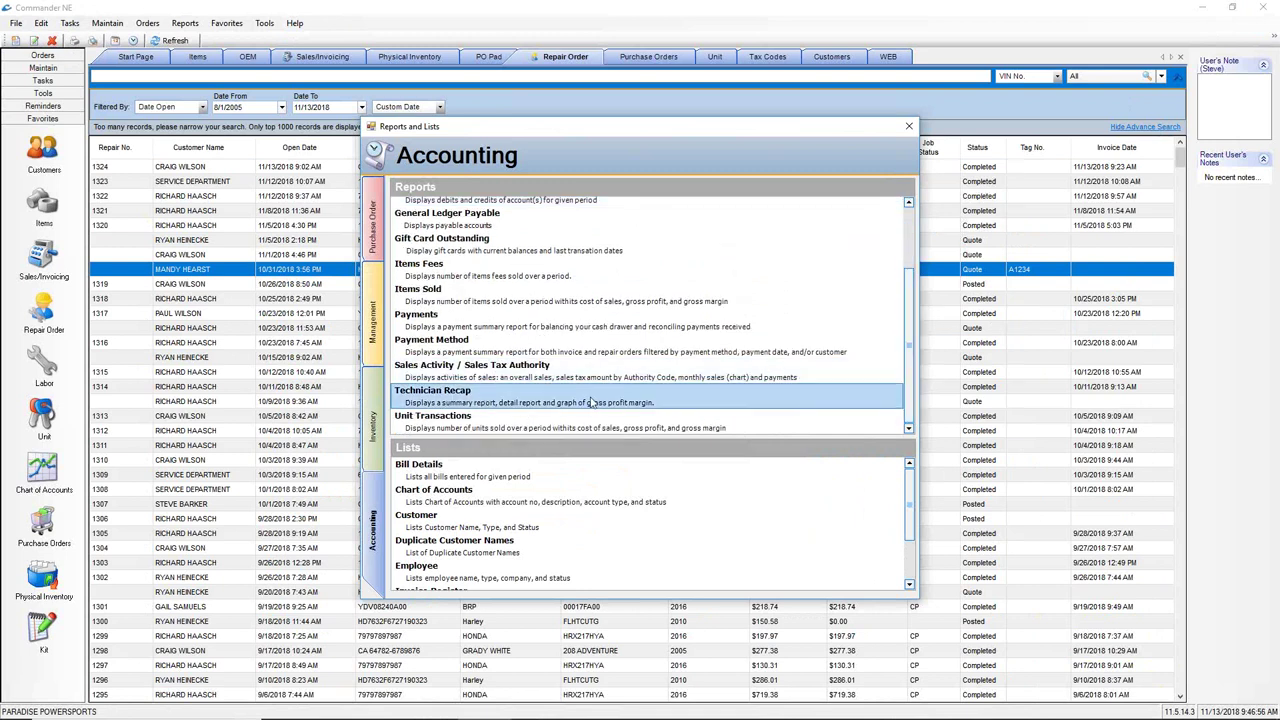
double_click(590, 402)
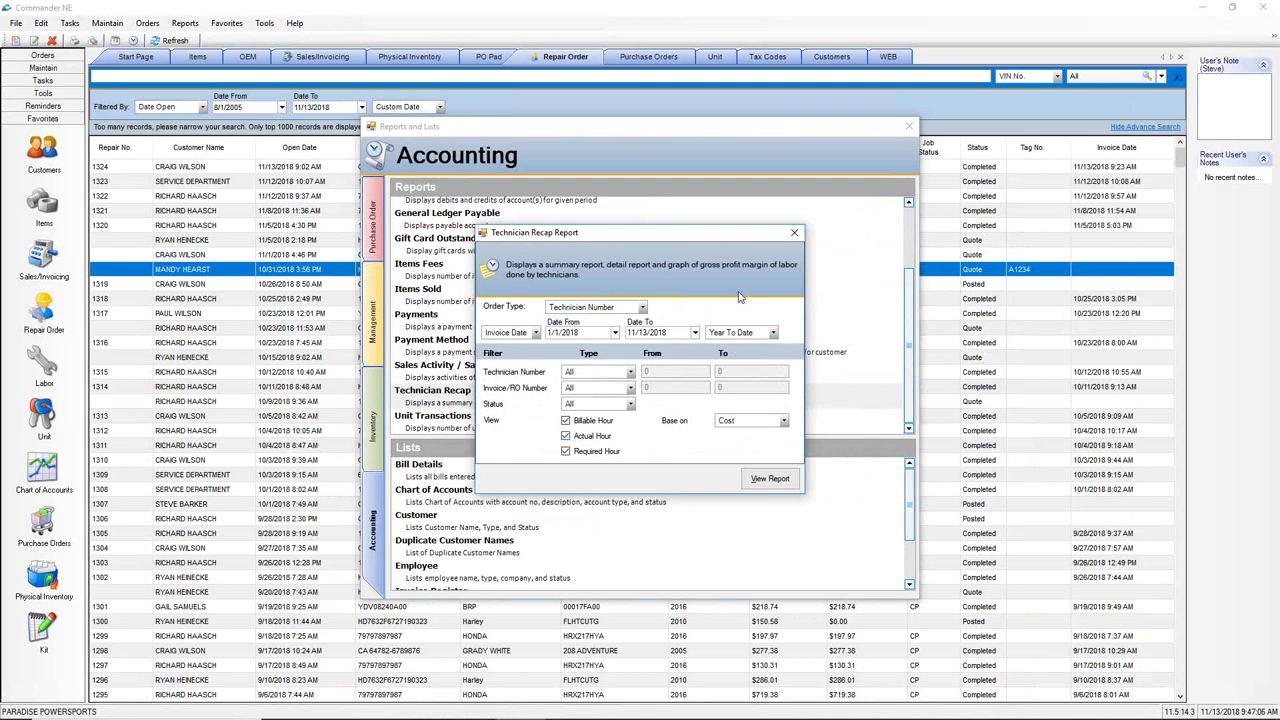
click(794, 234)
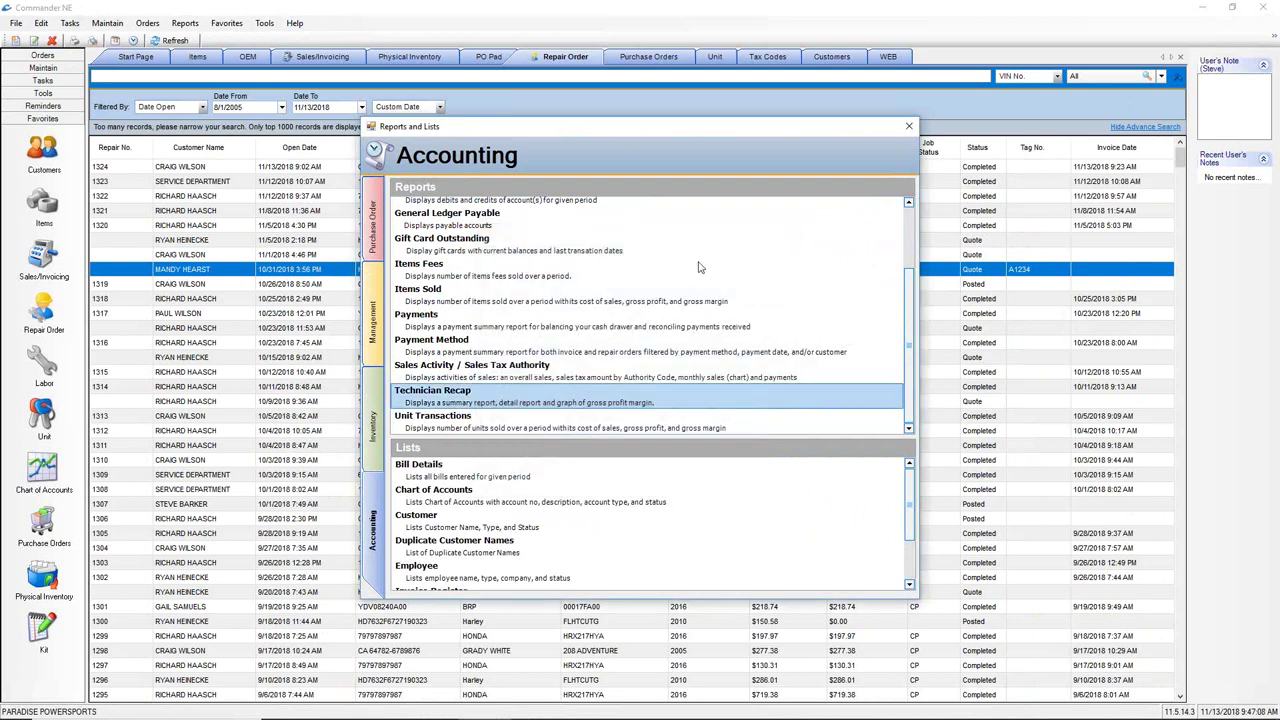
click(460, 427)
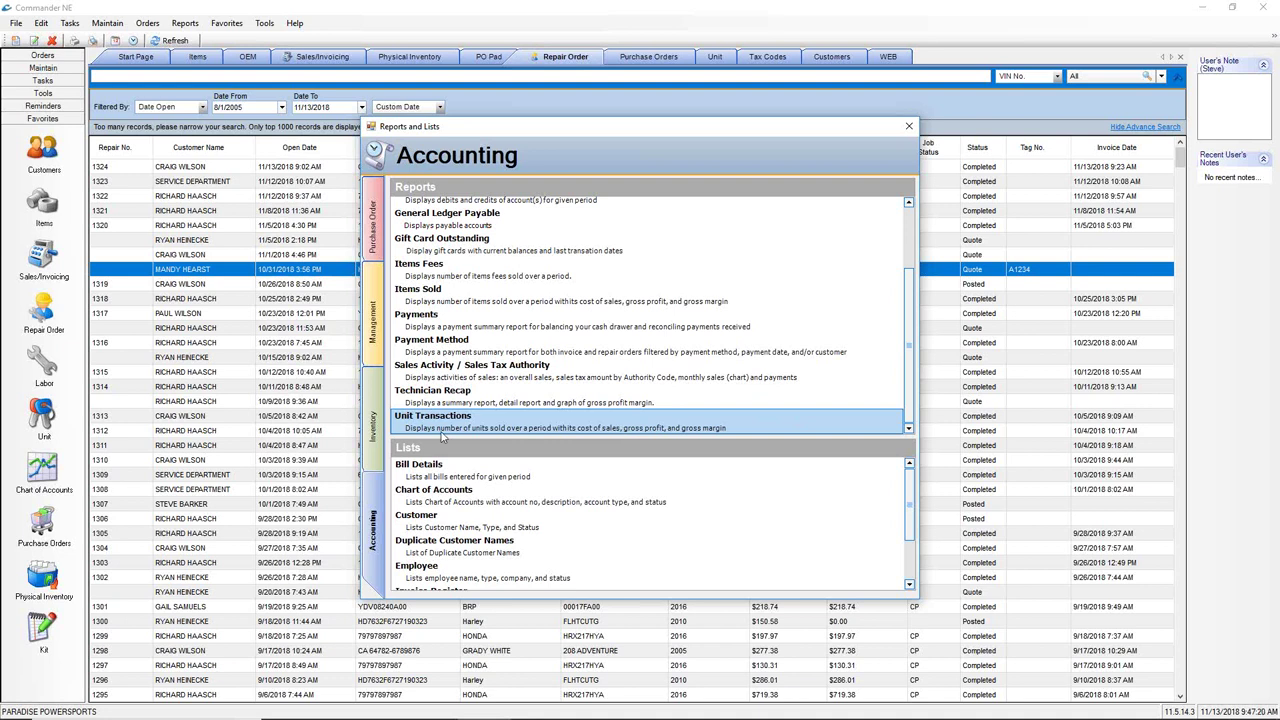
click(374, 425)
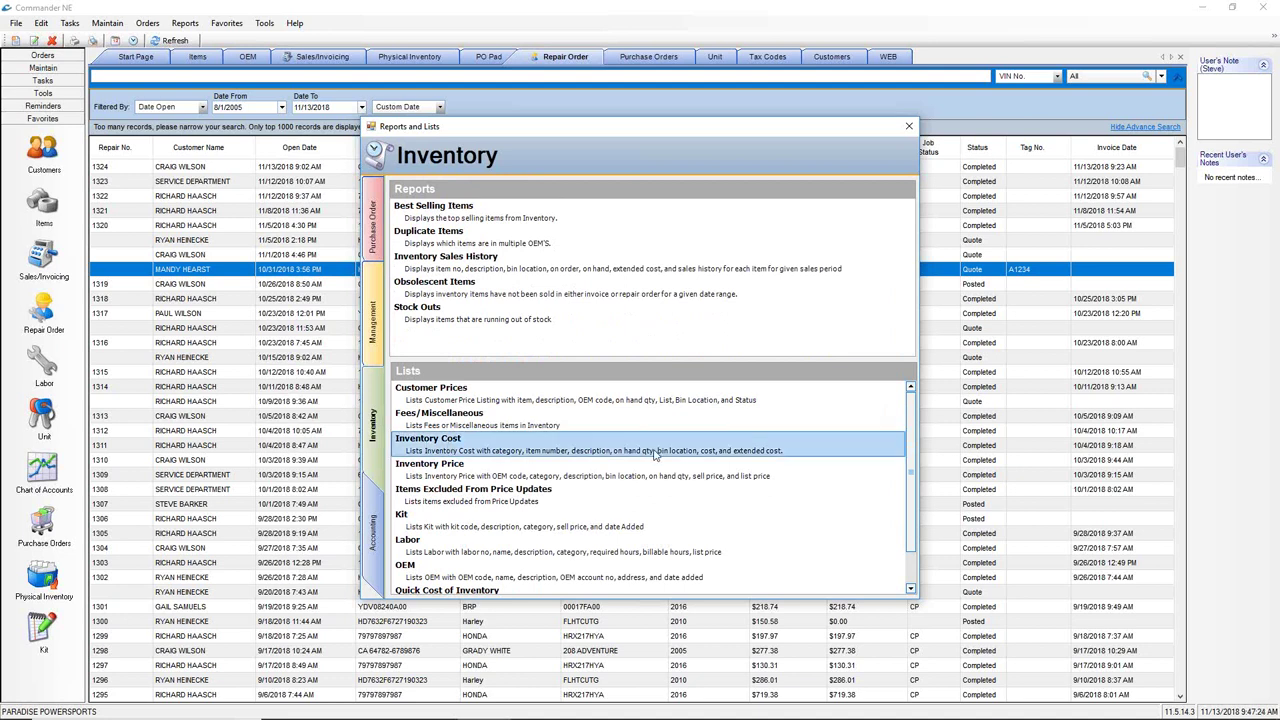
- Run the Inventory Cost List filtered to On Hand QTY greater than 0
double_click(606, 449)
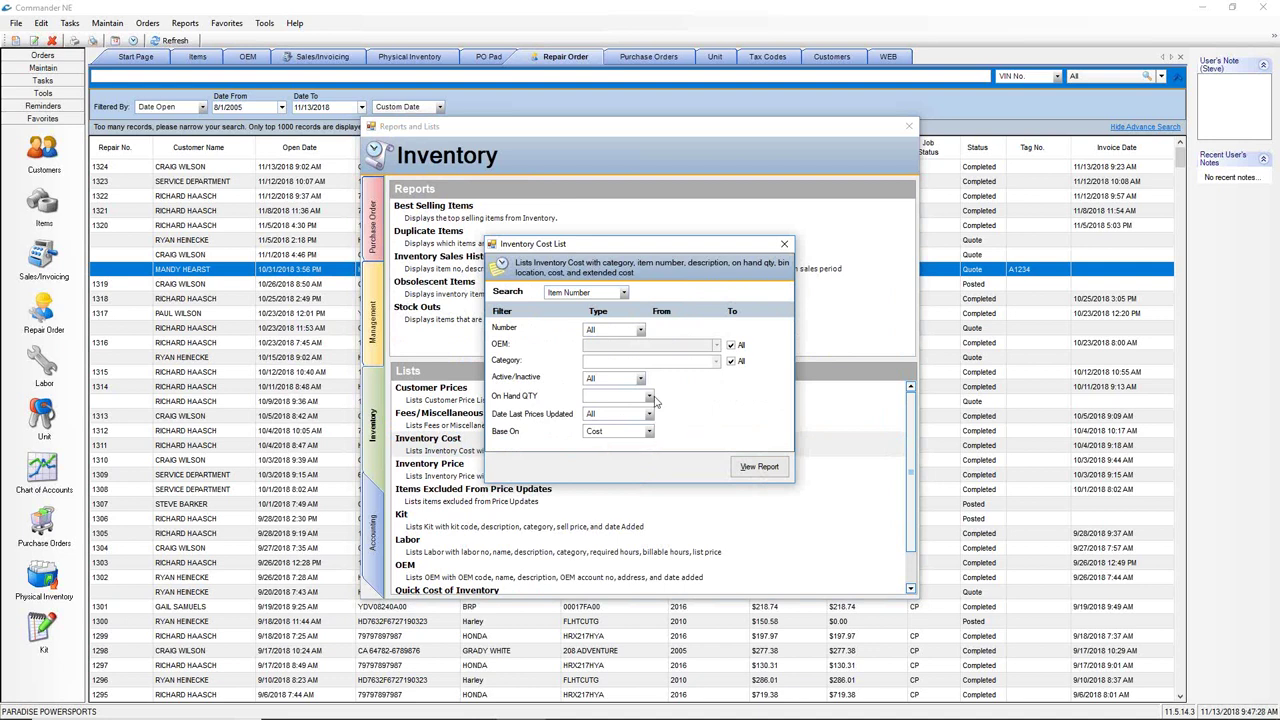
click(650, 397)
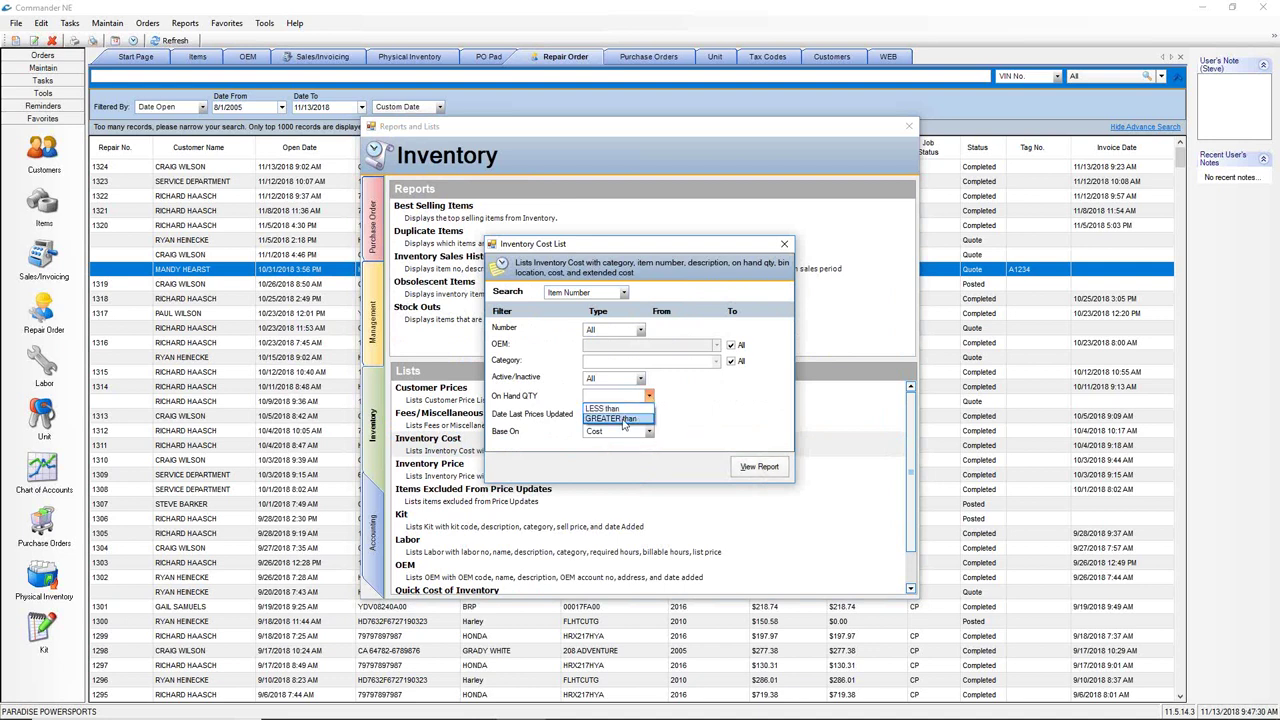
click(620, 419)
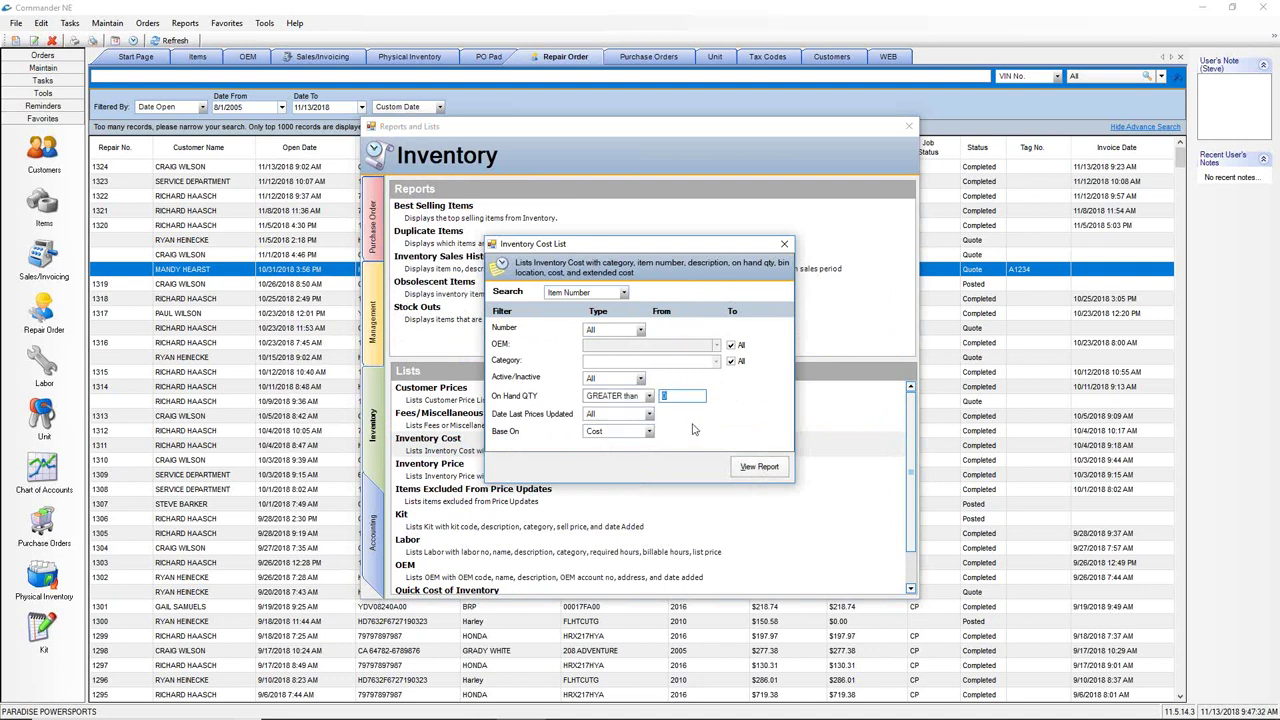
click(765, 468)
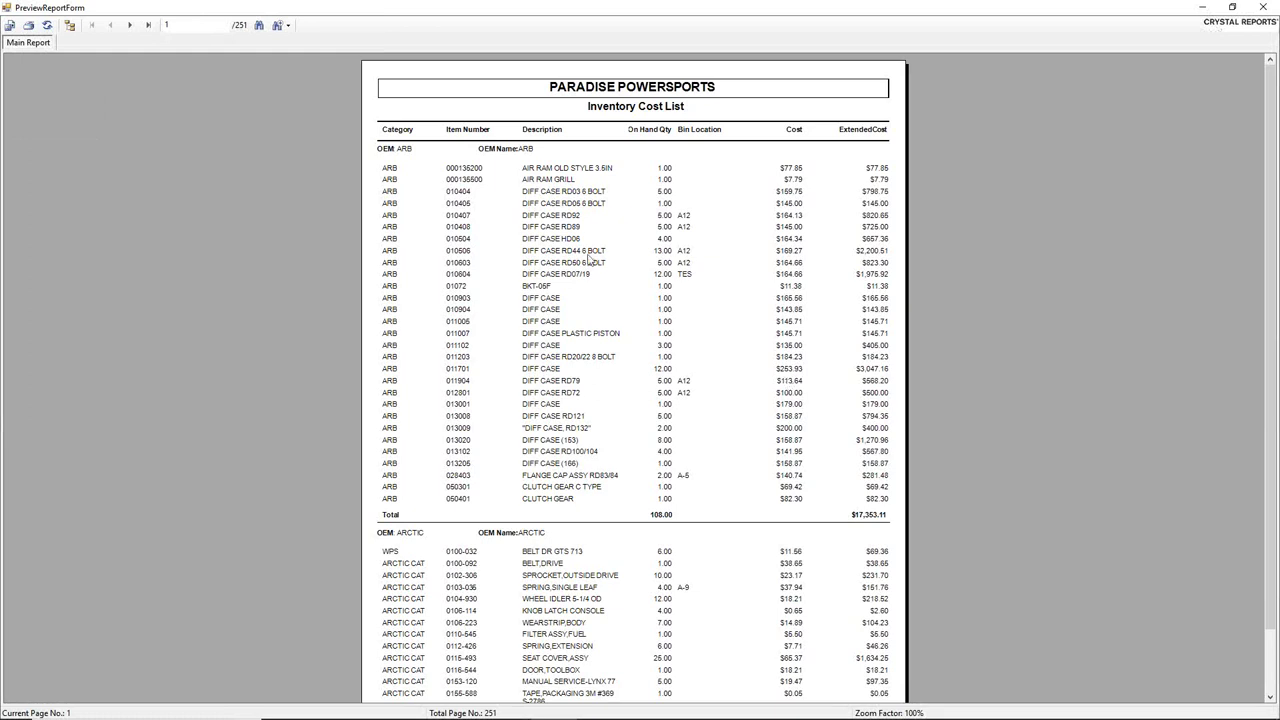
- Zoom the report to 150% and review the ARB totals: 108.00 on hand, $17,353.11 cost
click(286, 25)
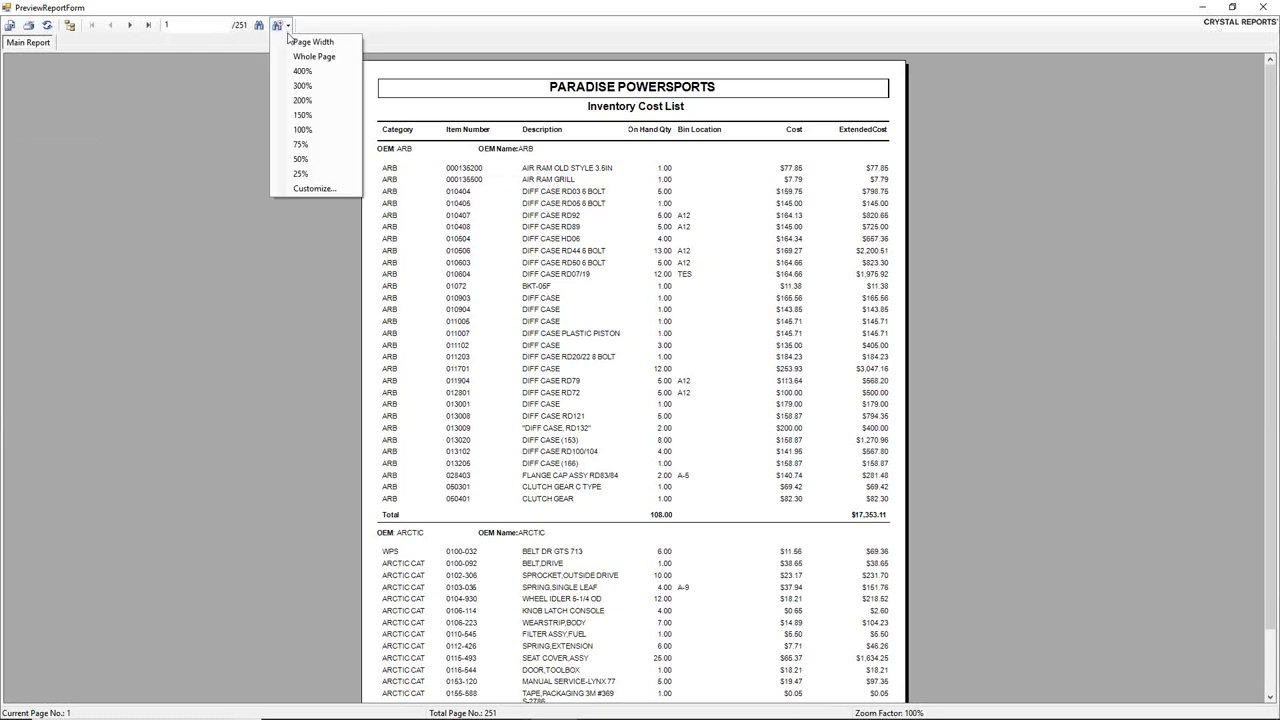
click(300, 117)
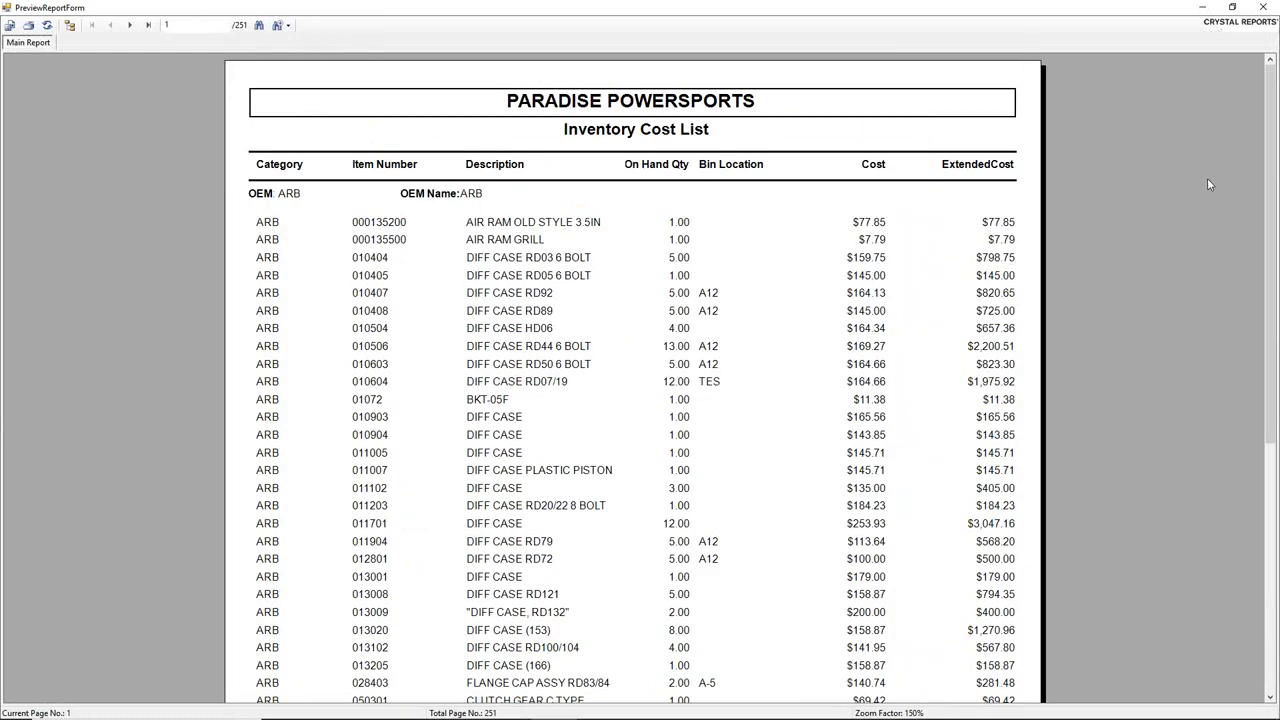
scroll(1256, 239, down, 3)
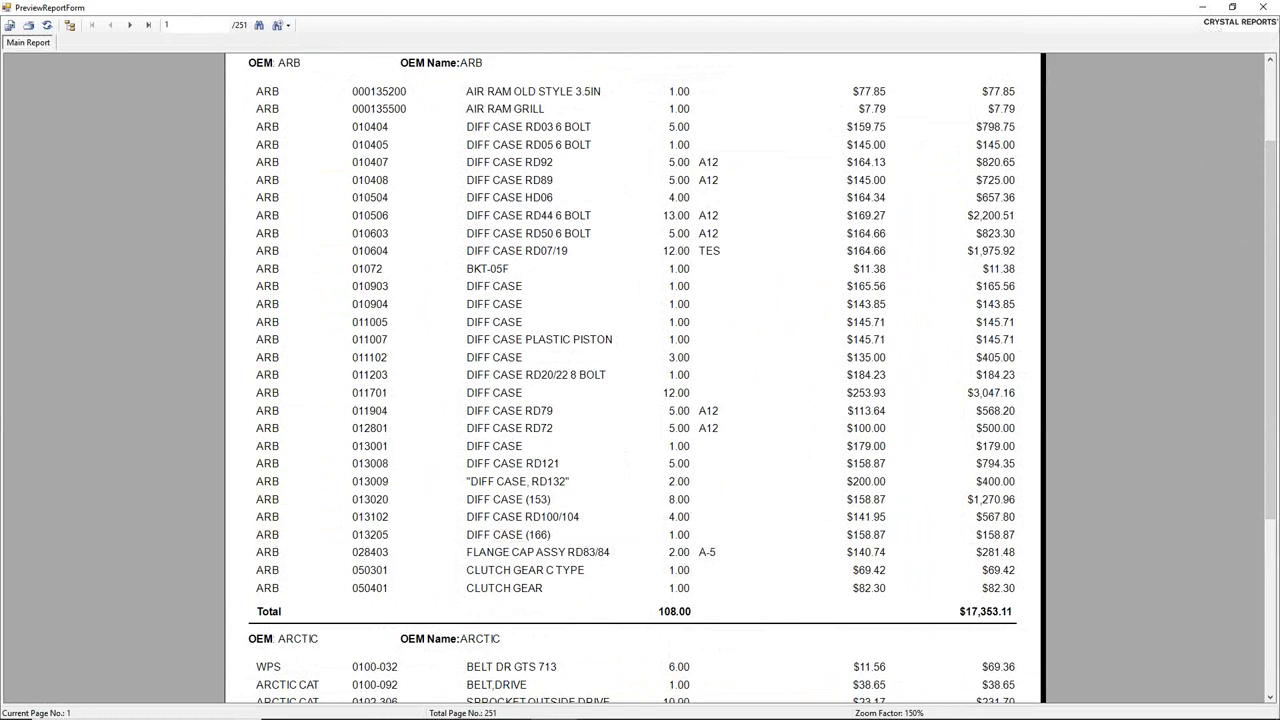
drag(652, 628, 698, 614)
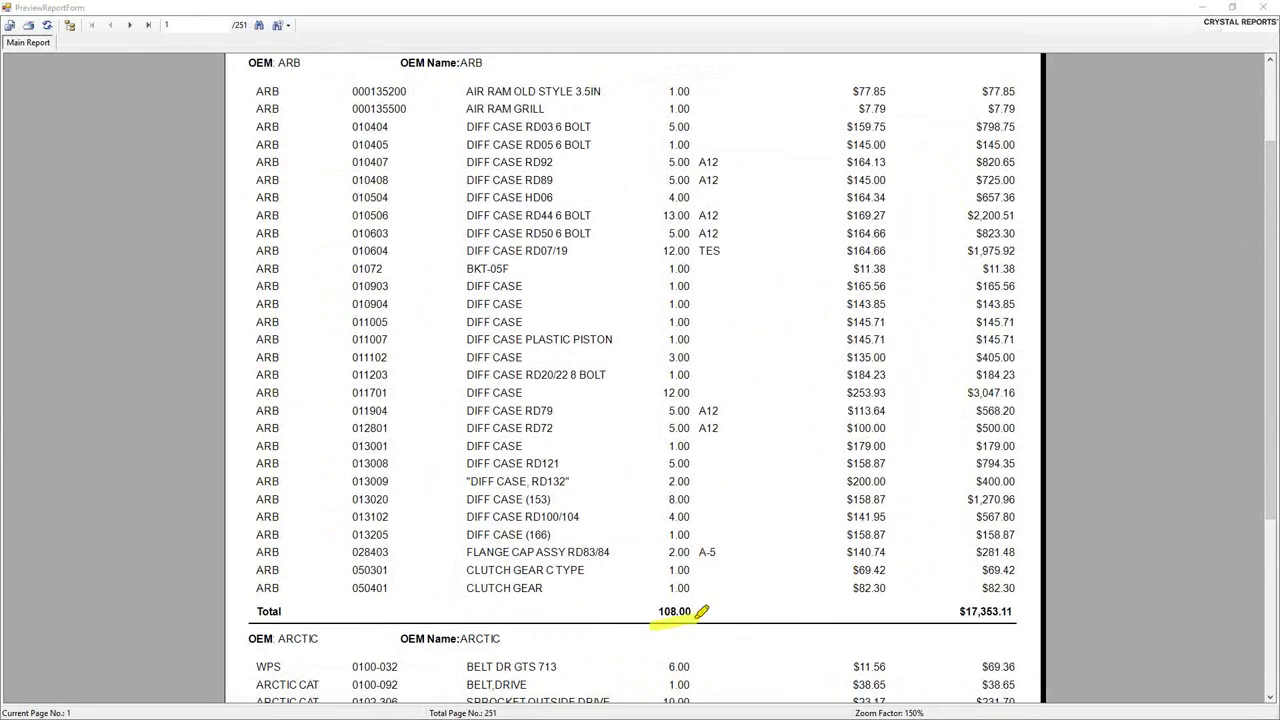
drag(948, 625, 1020, 621)
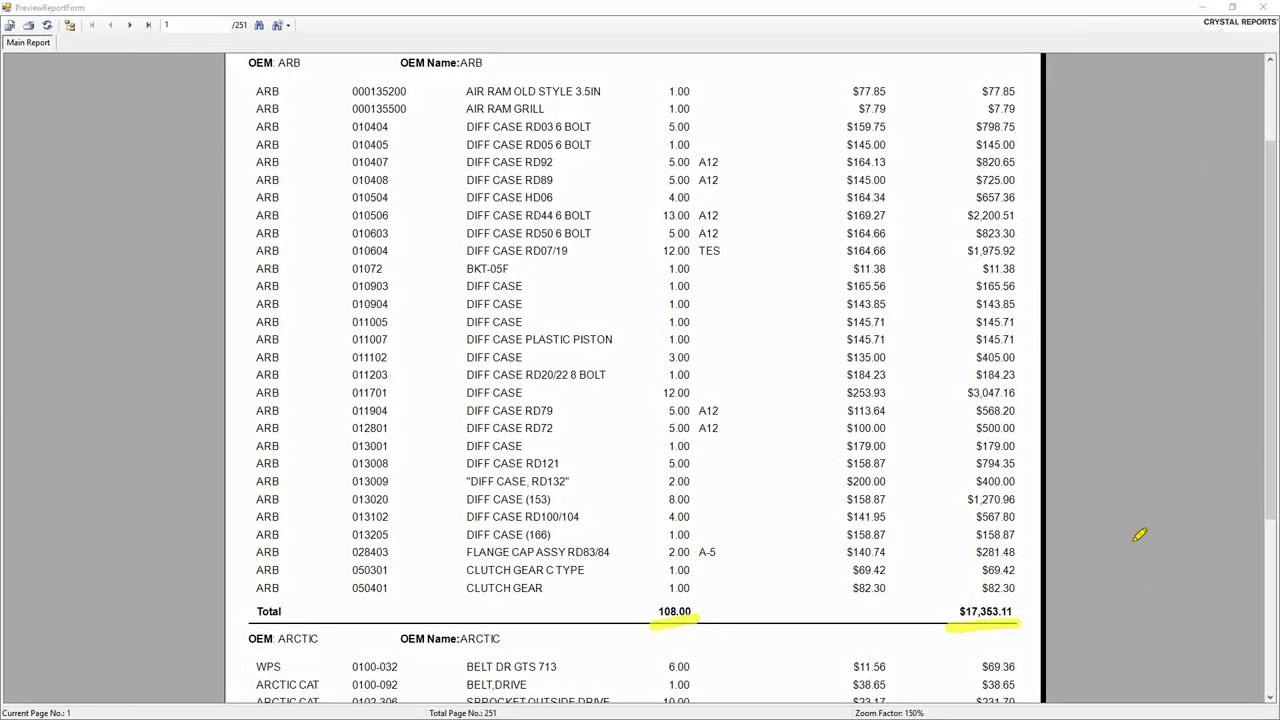
key(Escape)
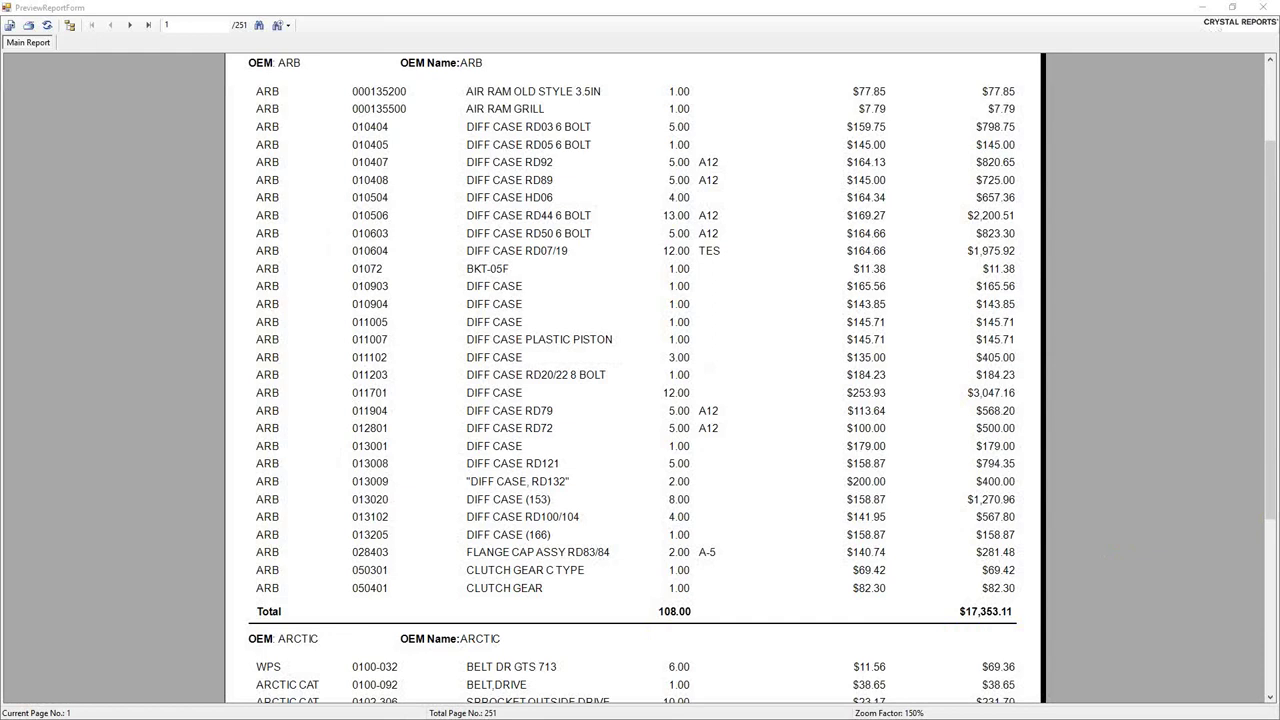
- Check the last page's YAMAHA $35,890.99 and $995,296.93 grand totals, then close the preview
click(148, 26)
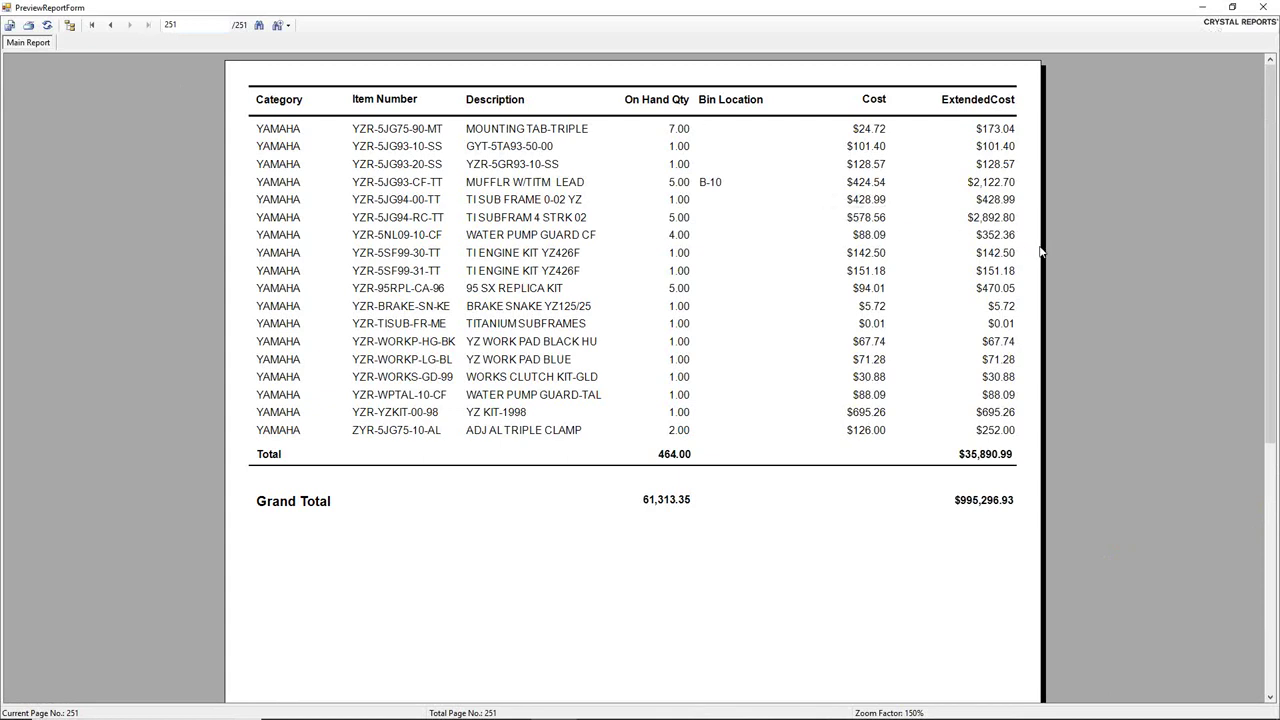
click(996, 455)
click(991, 503)
click(1017, 503)
click(1262, 7)
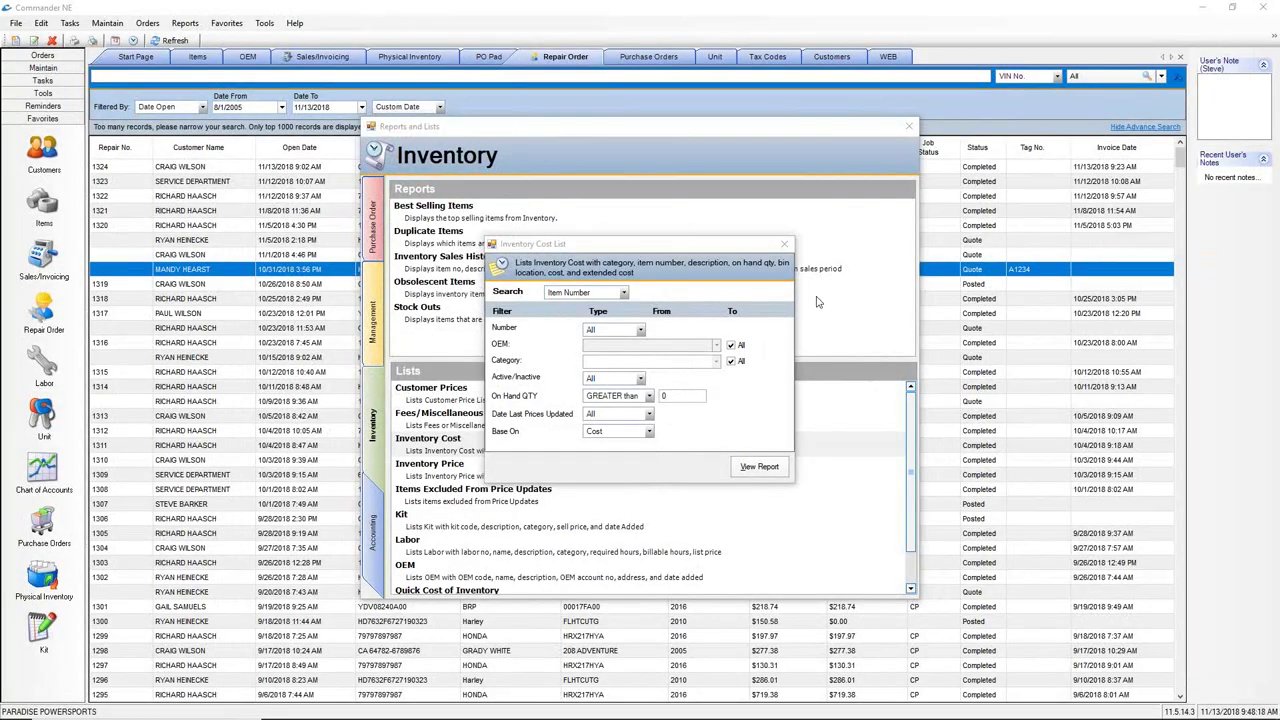
- Close the Inventory Cost options and Reports and Lists, then open the Purchase Orders list
click(786, 245)
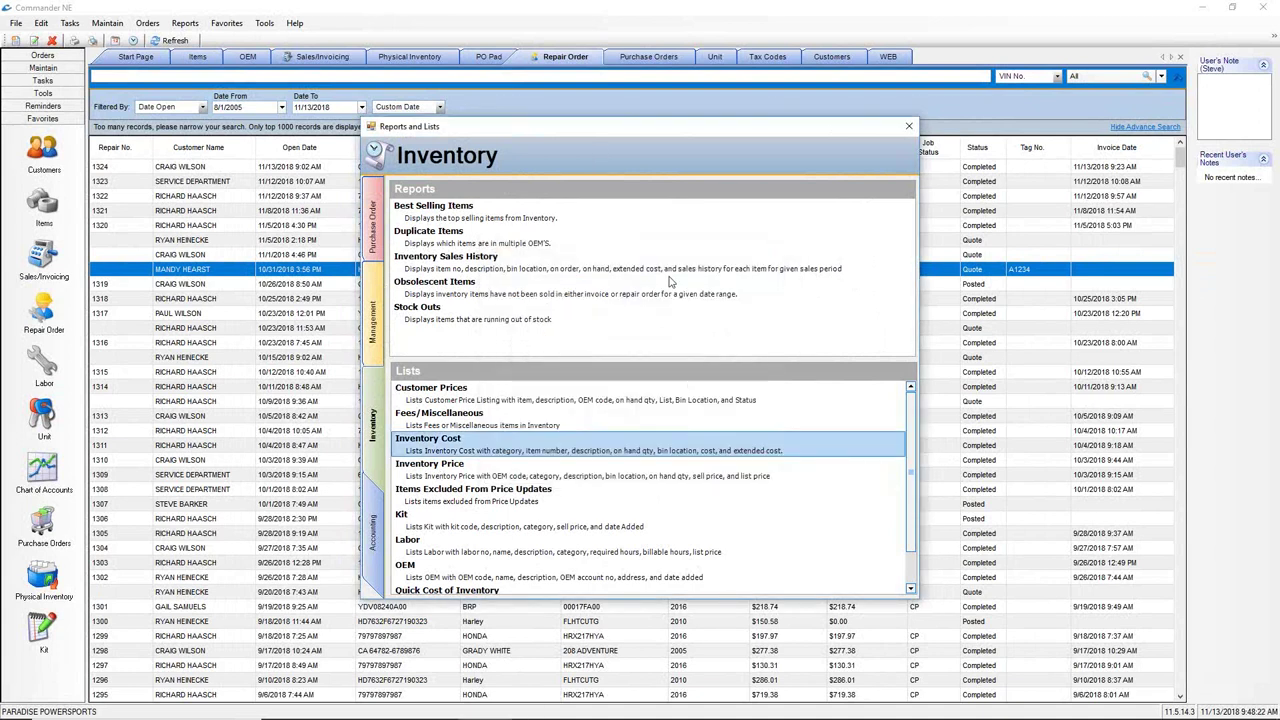
click(910, 127)
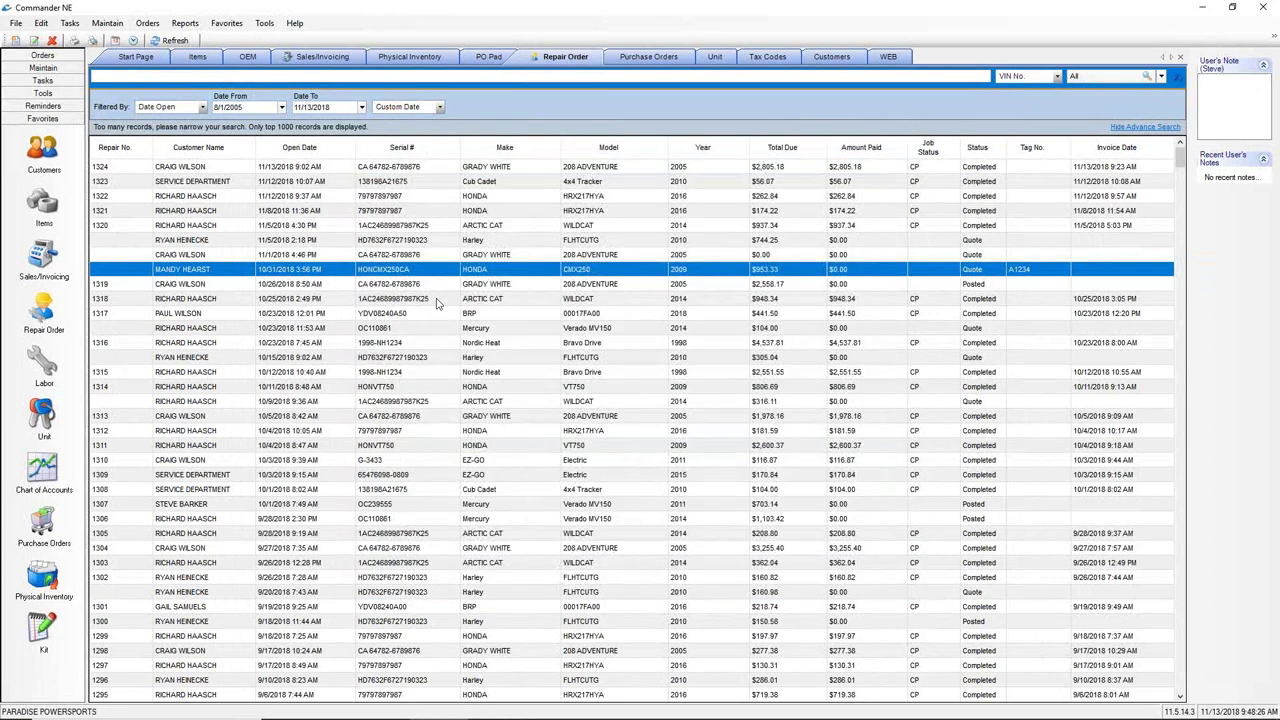
click(40, 56)
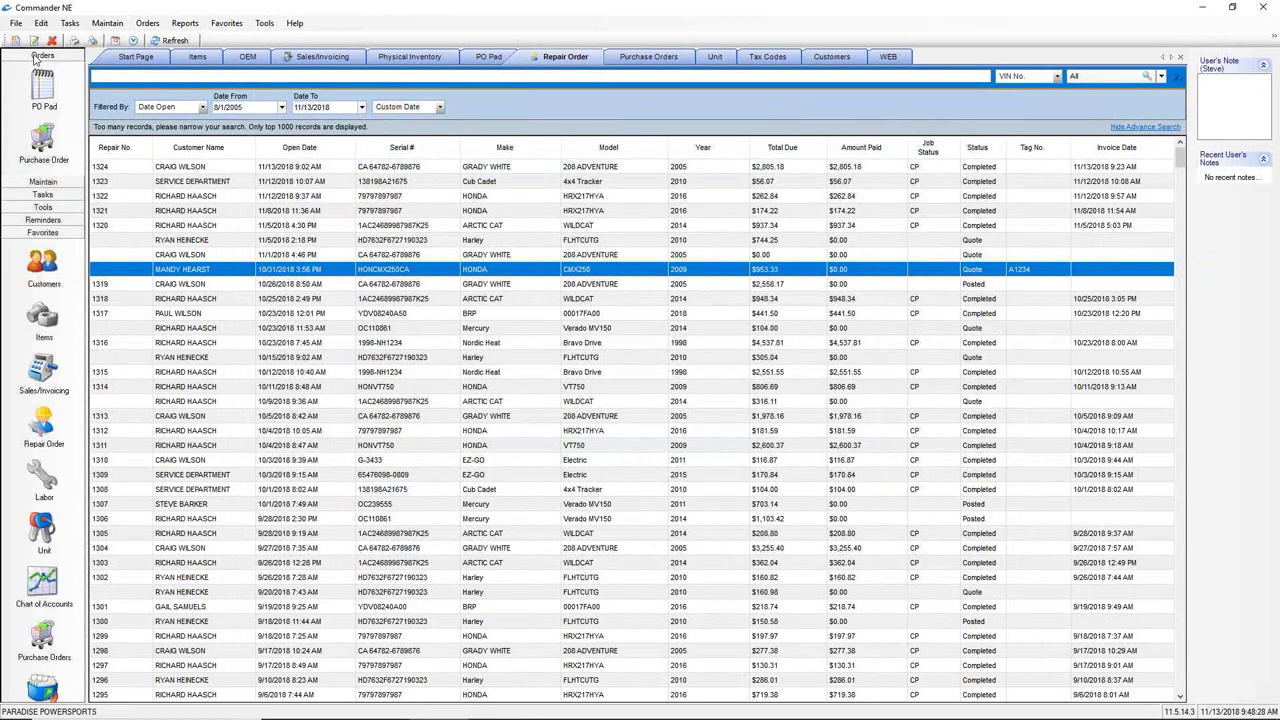
click(42, 143)
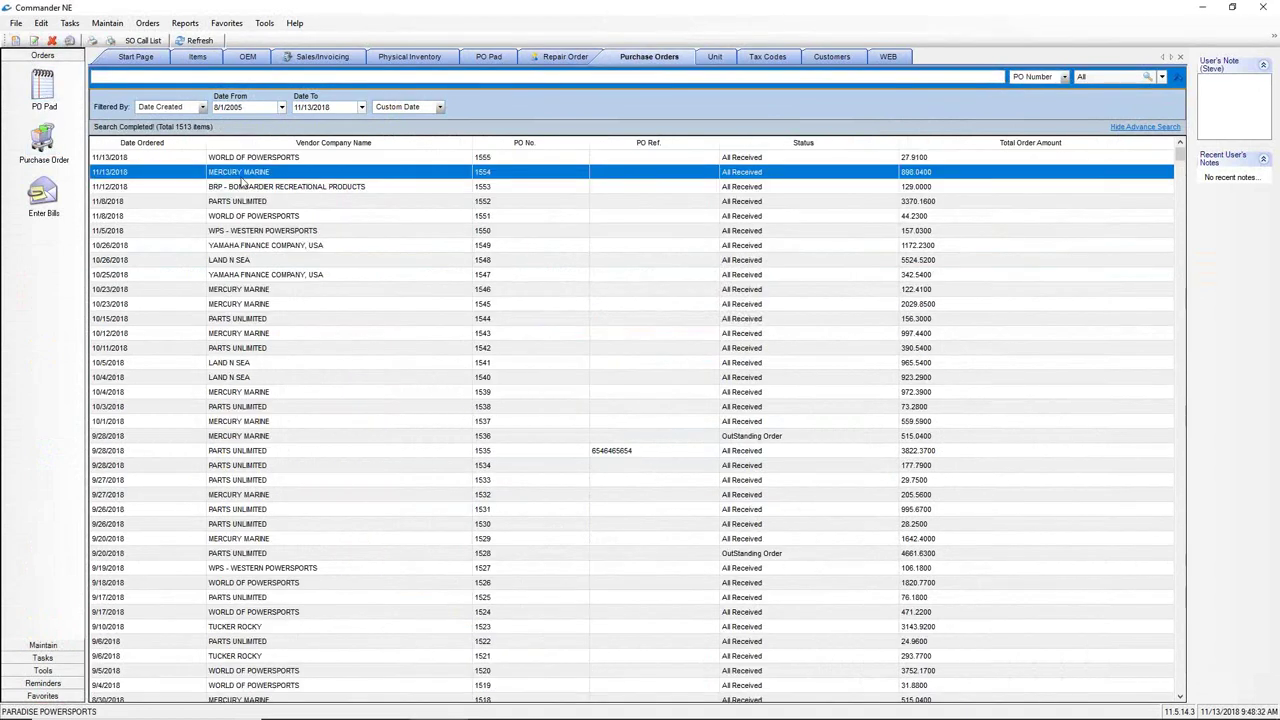
right_click(337, 177)
- Enter a Mercury Marine bill with the vendor invoice number and invoice and due dates 11/13/2018
click(372, 233)
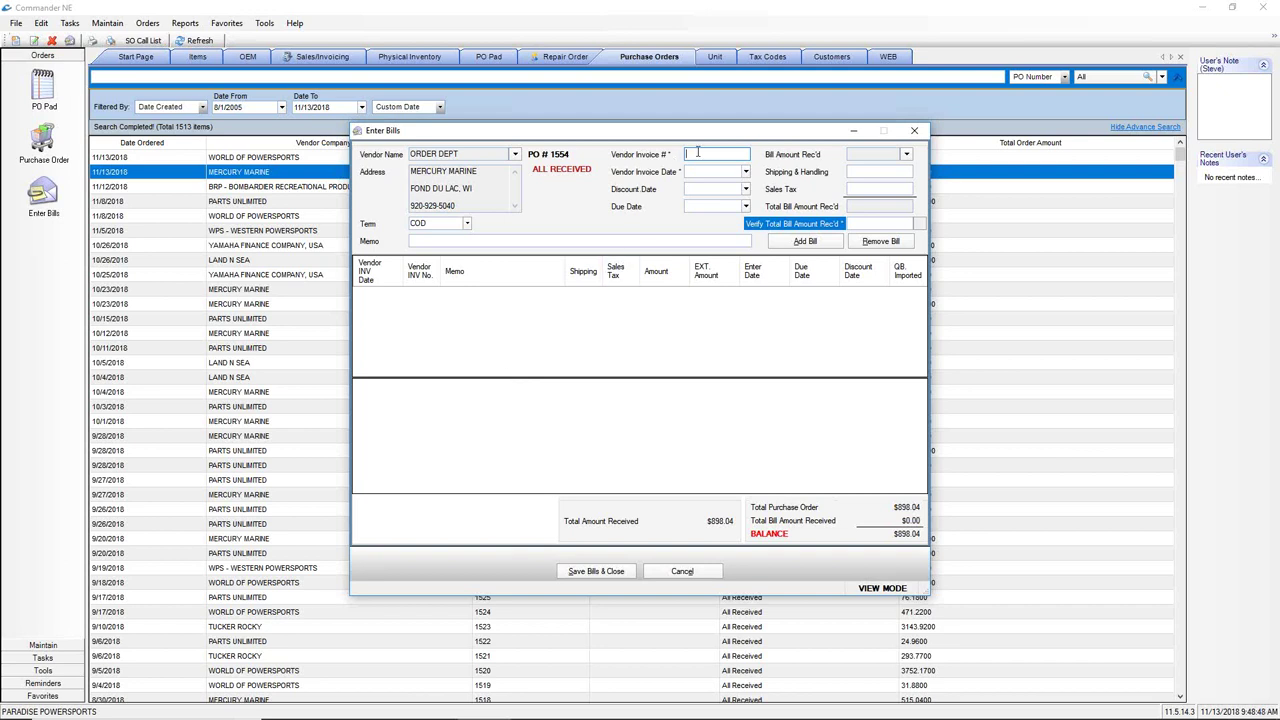
text(776655)
click(746, 172)
click(732, 237)
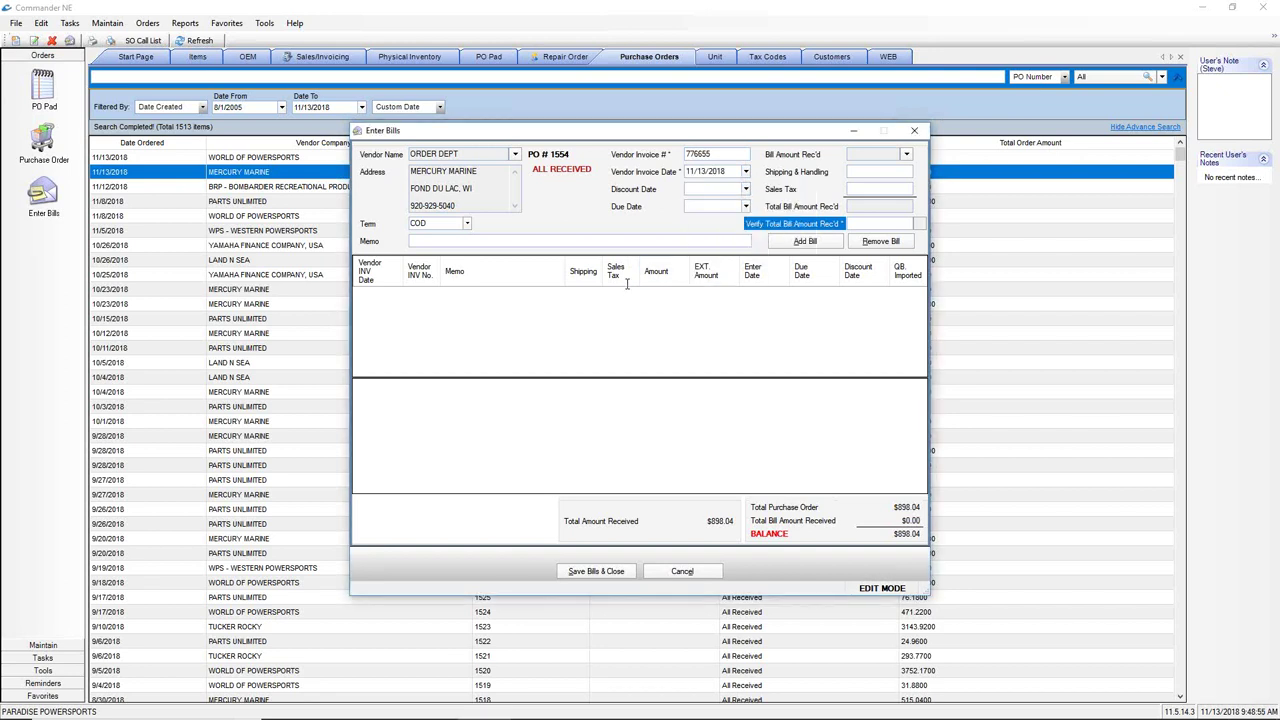
click(746, 206)
click(732, 272)
click(906, 155)
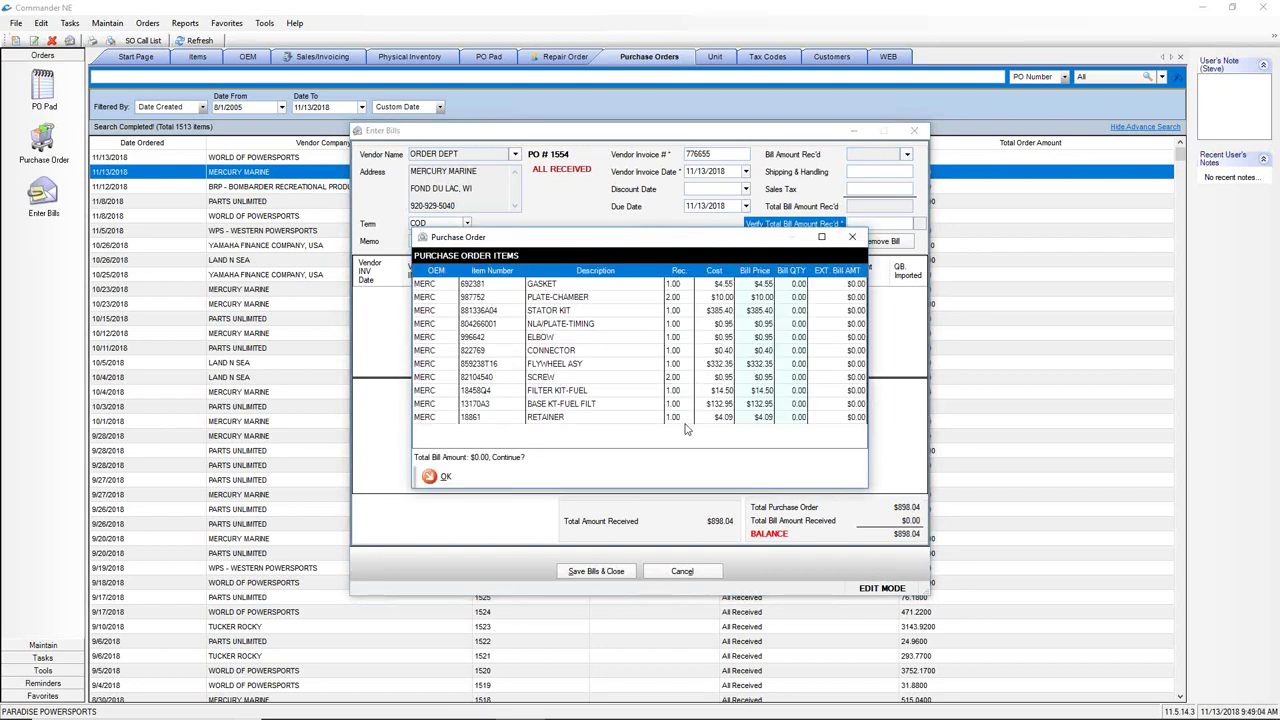
- Fill Bill QTY for the eleven items (1, 2, 1, 1, 1, 1, 1, 2, 1, 1, 1)
click(798, 285)
text(1)
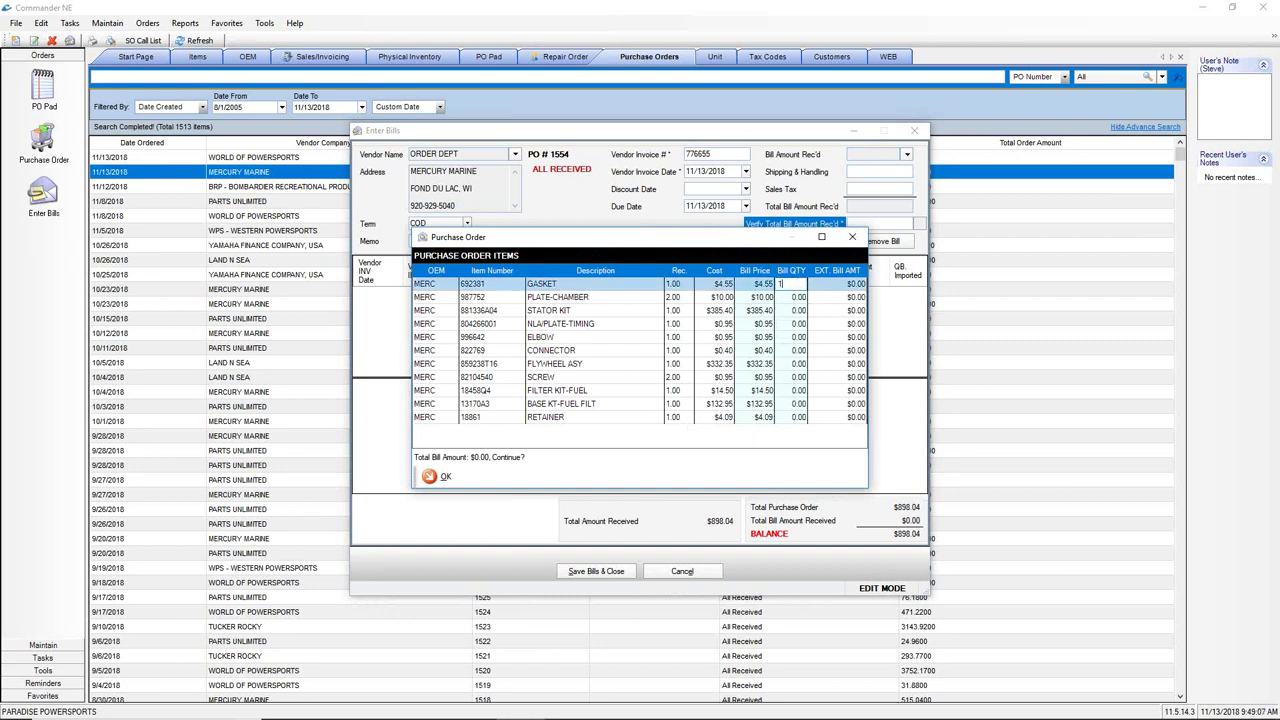
click(797, 297)
text(2)
click(798, 311)
text(1)
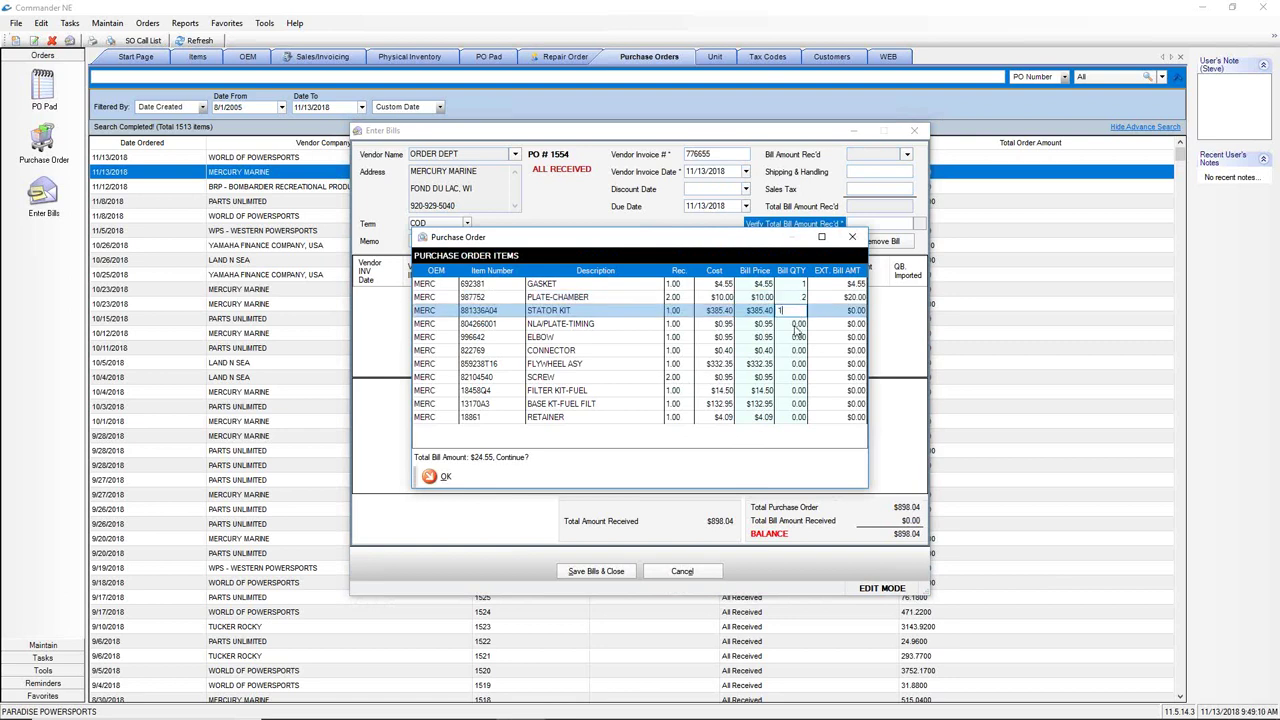
click(798, 324)
text(1)
click(798, 337)
text(1)
click(797, 350)
text(1)
click(797, 364)
text(1)
click(797, 377)
text(2)
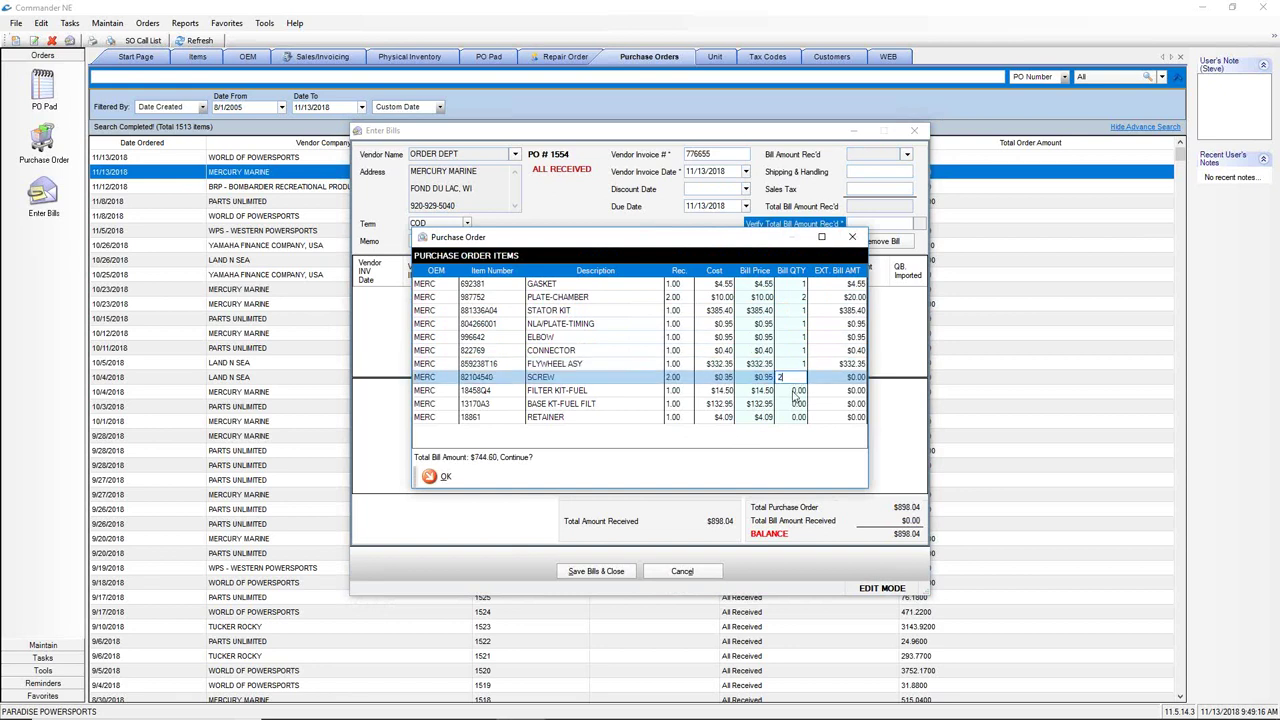
click(797, 390)
text(1)
click(797, 403)
text(1)
click(800, 417)
text(1)
click(795, 437)
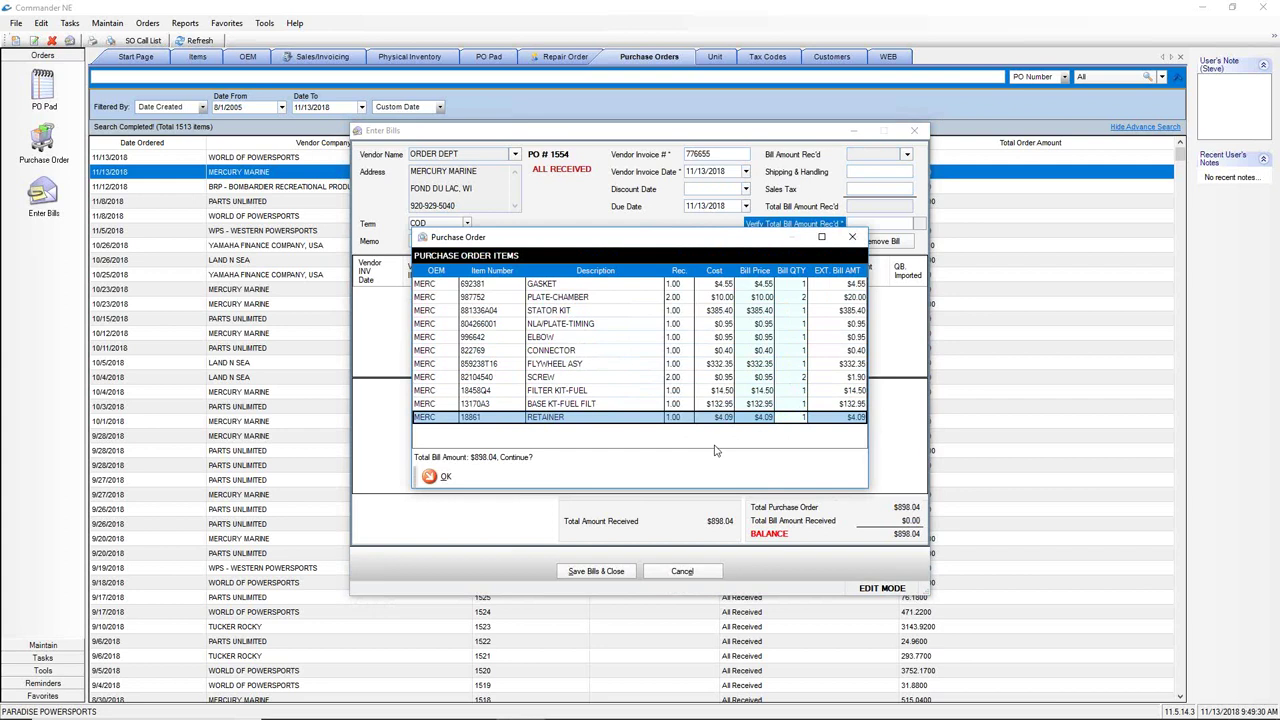
- Accept $898.04, add $50 shipping, verify the total, and save the bill for invoice 776655
click(437, 479)
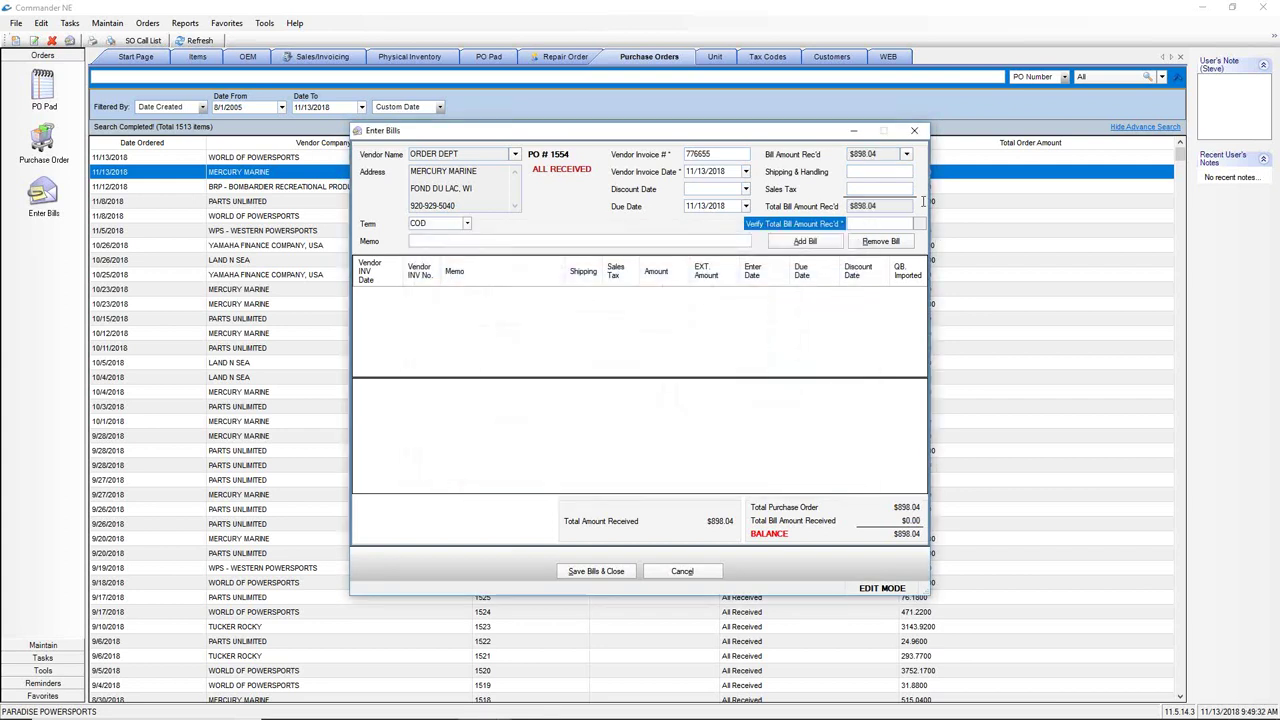
click(870, 172)
text(50)
click(876, 224)
text(948.04)
click(809, 240)
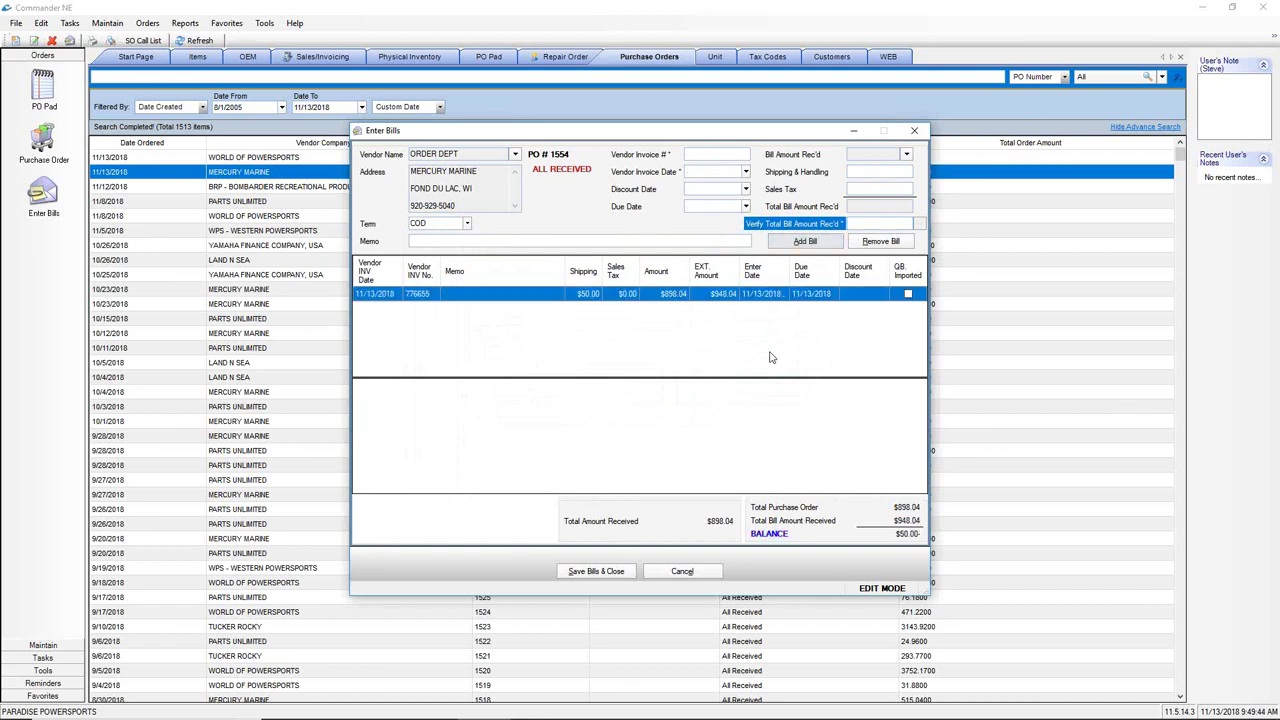
click(594, 572)
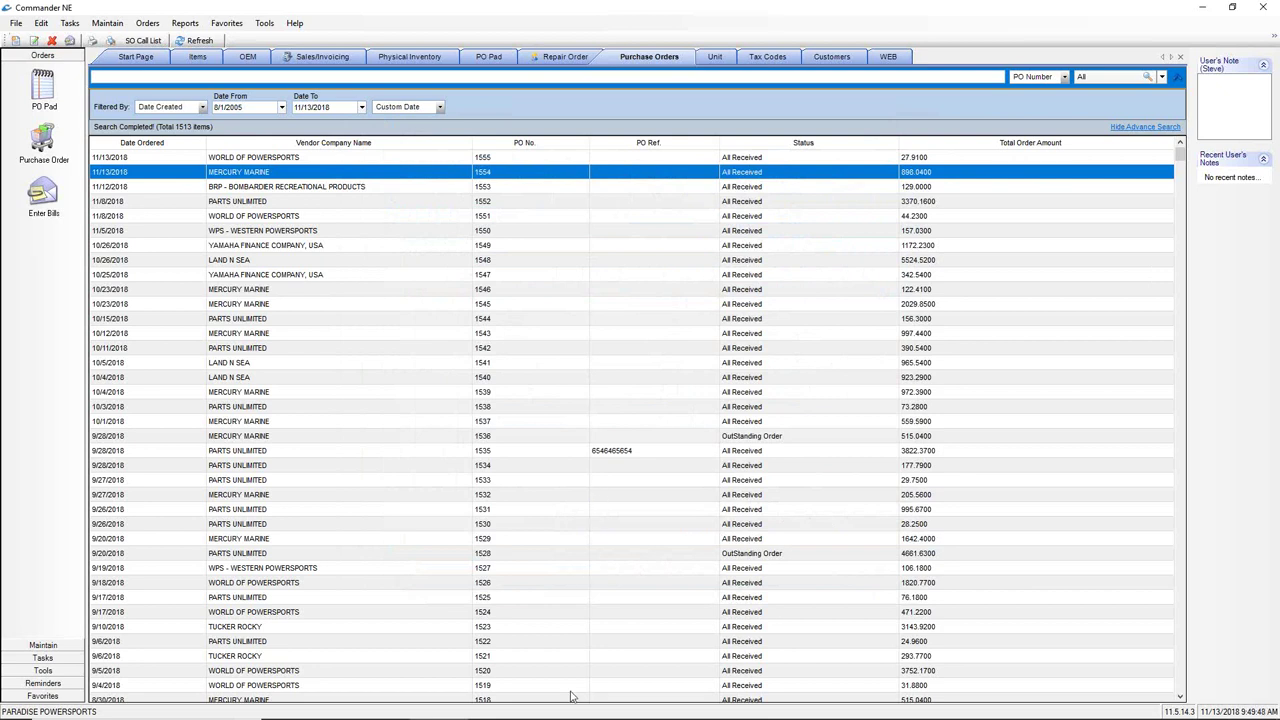
- Transfer the 11/13/2018 transactions to QuickBooks and acknowledge the completion message
click(503, 707)
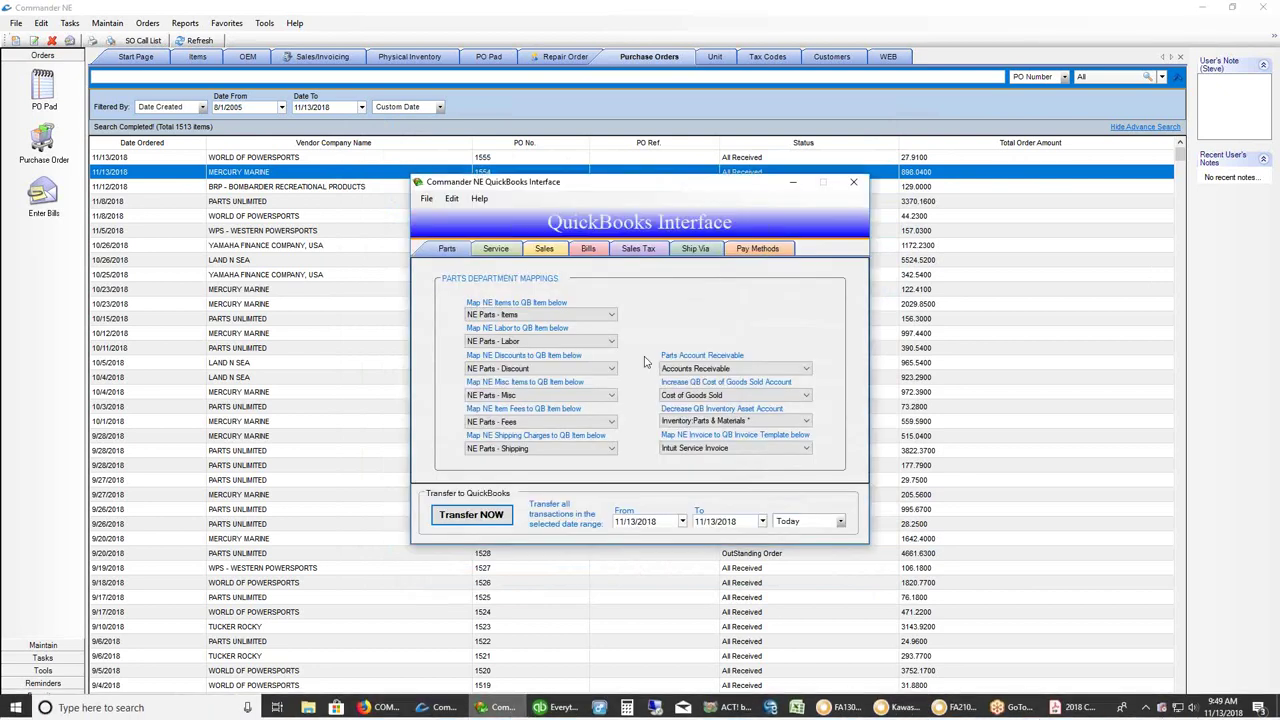
click(471, 514)
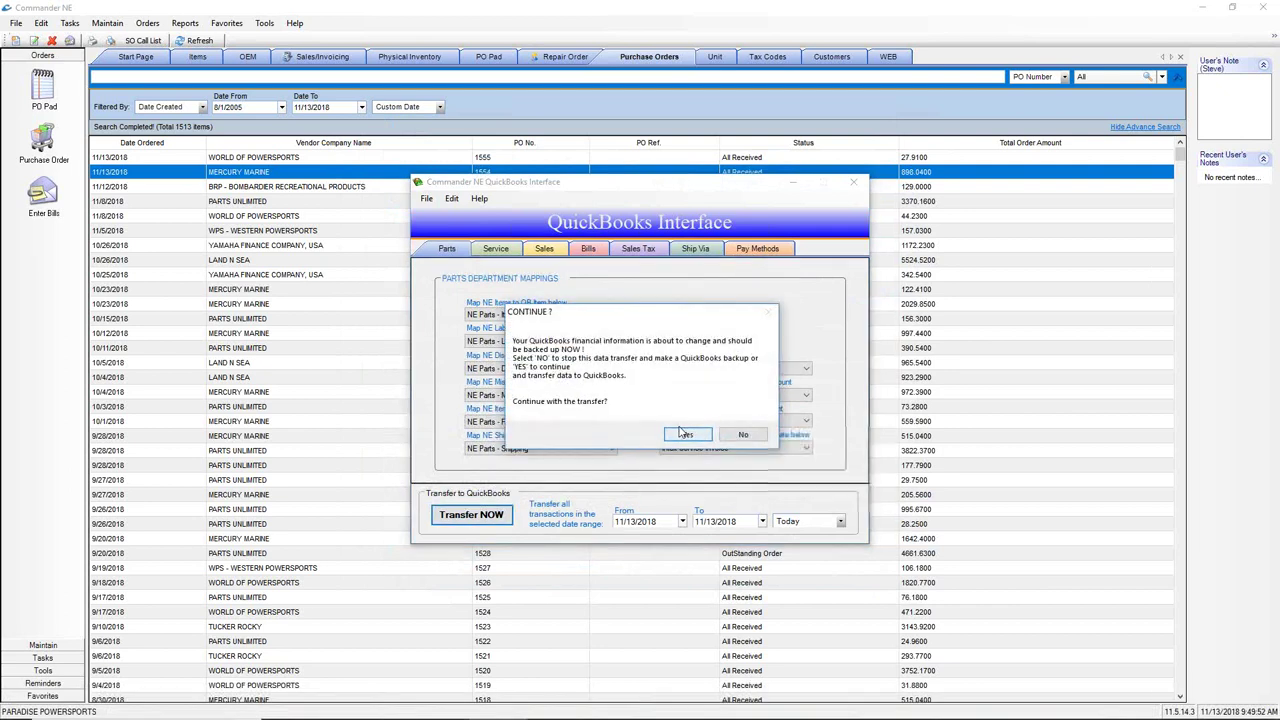
click(688, 435)
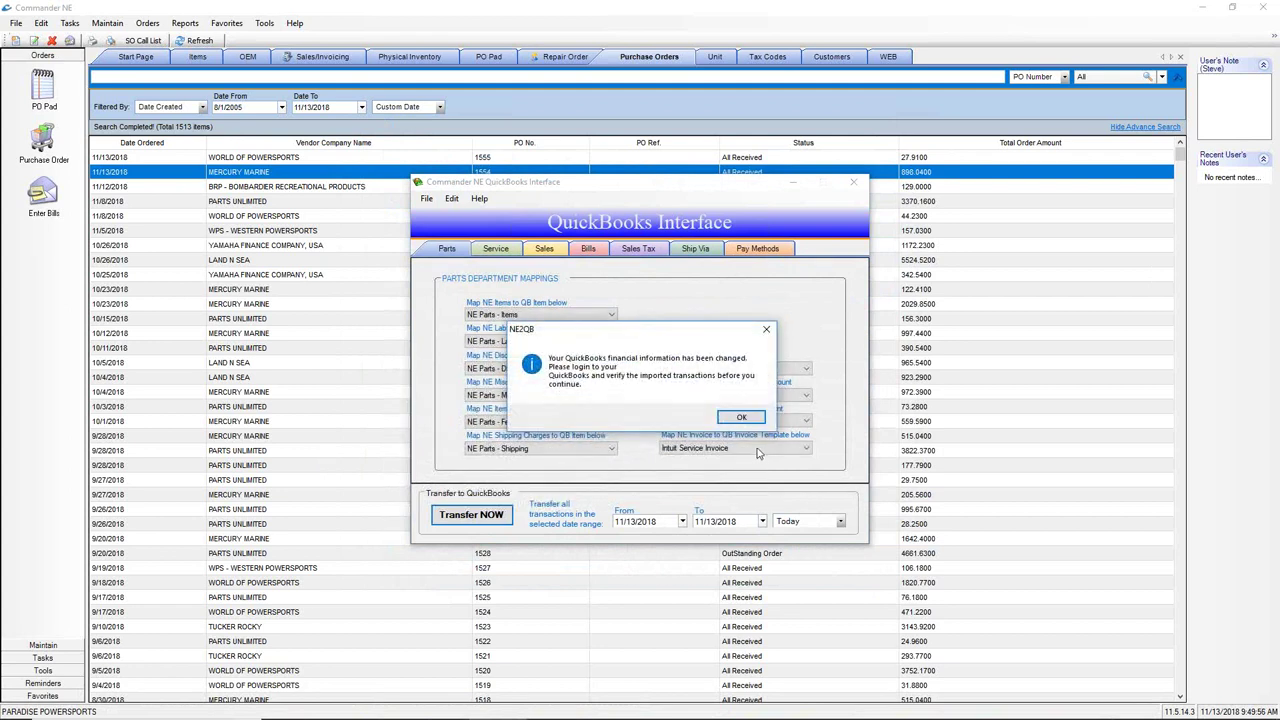
click(740, 420)
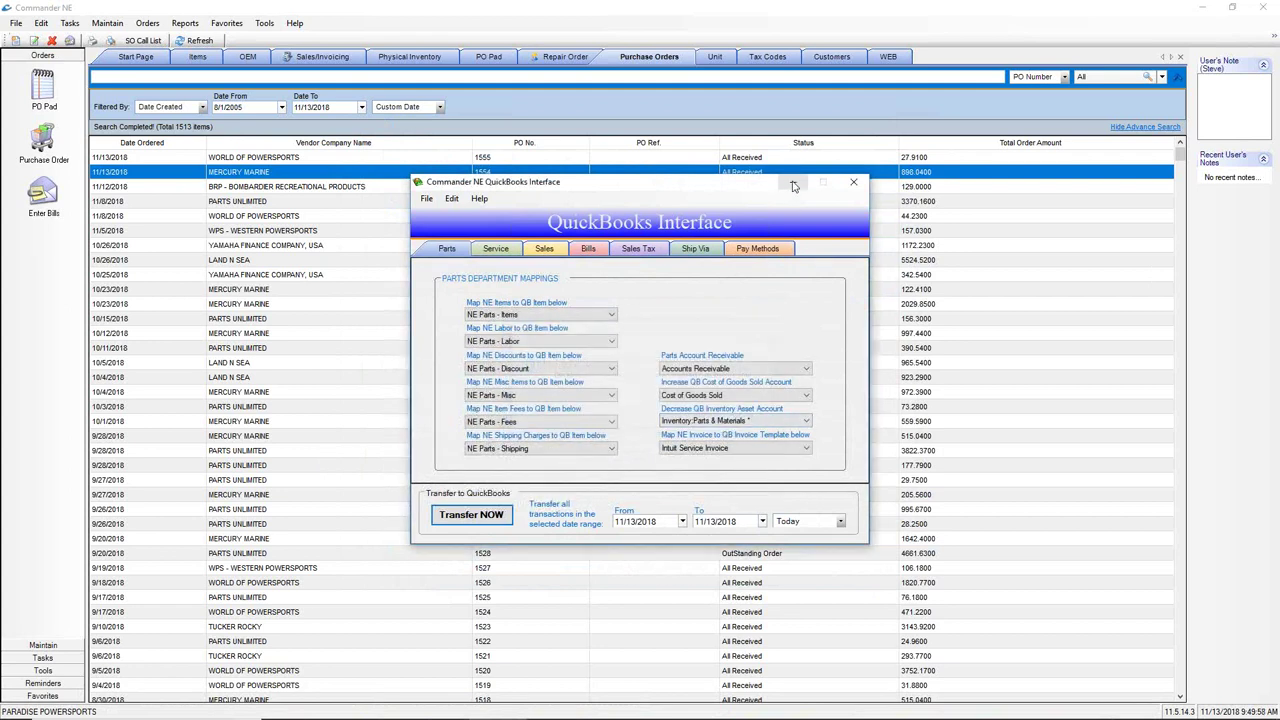
click(792, 182)
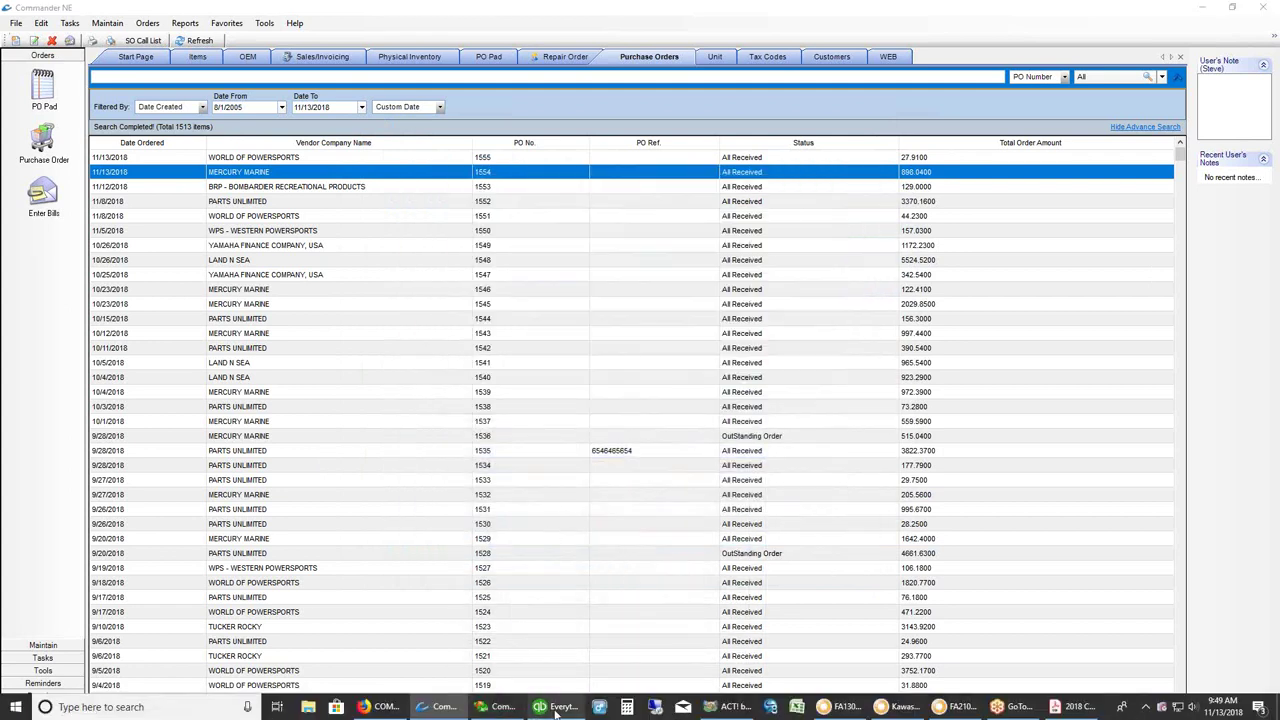
click(547, 709)
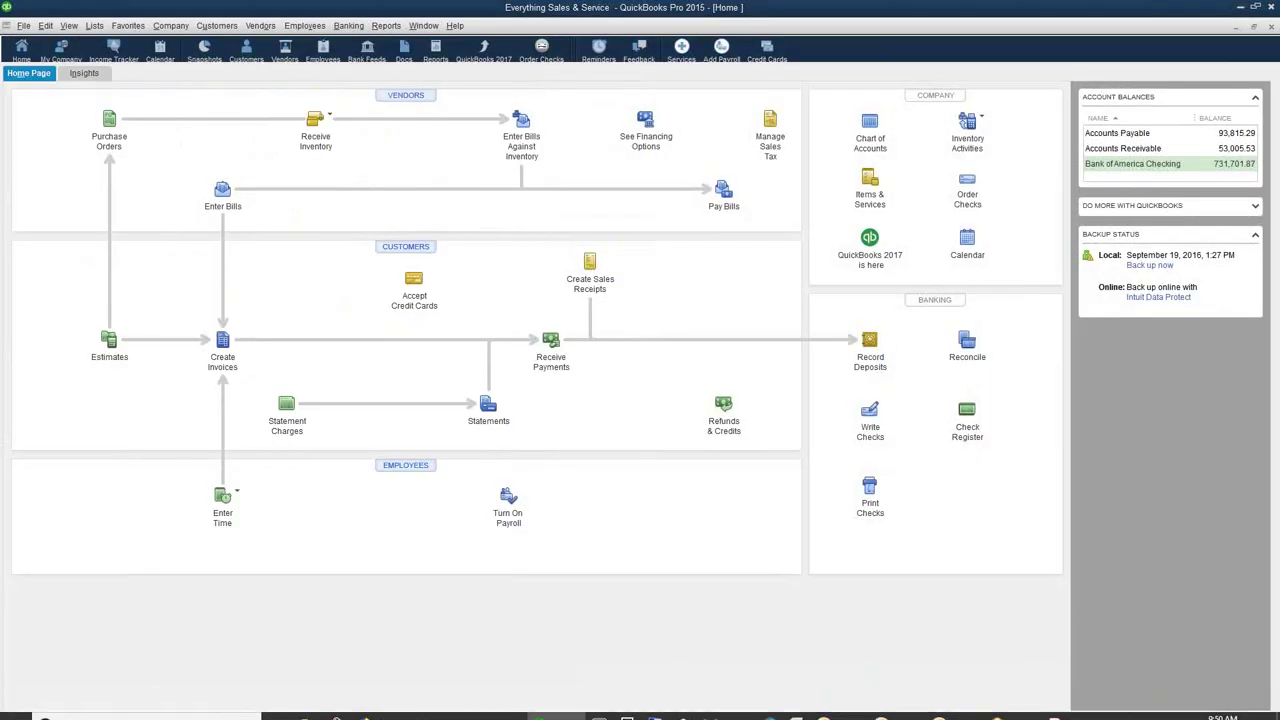
- Open the 11/13/2018 MERCURY MARINE bill for $948.04 from the Pay Bills list
mouse_move(212, 167)
mouse_down()
mouse_move(198, 221)
mouse_move(253, 188)
mouse_up()
mouse_move(706, 163)
mouse_down()
mouse_move(690, 205)
mouse_move(744, 186)
mouse_up()
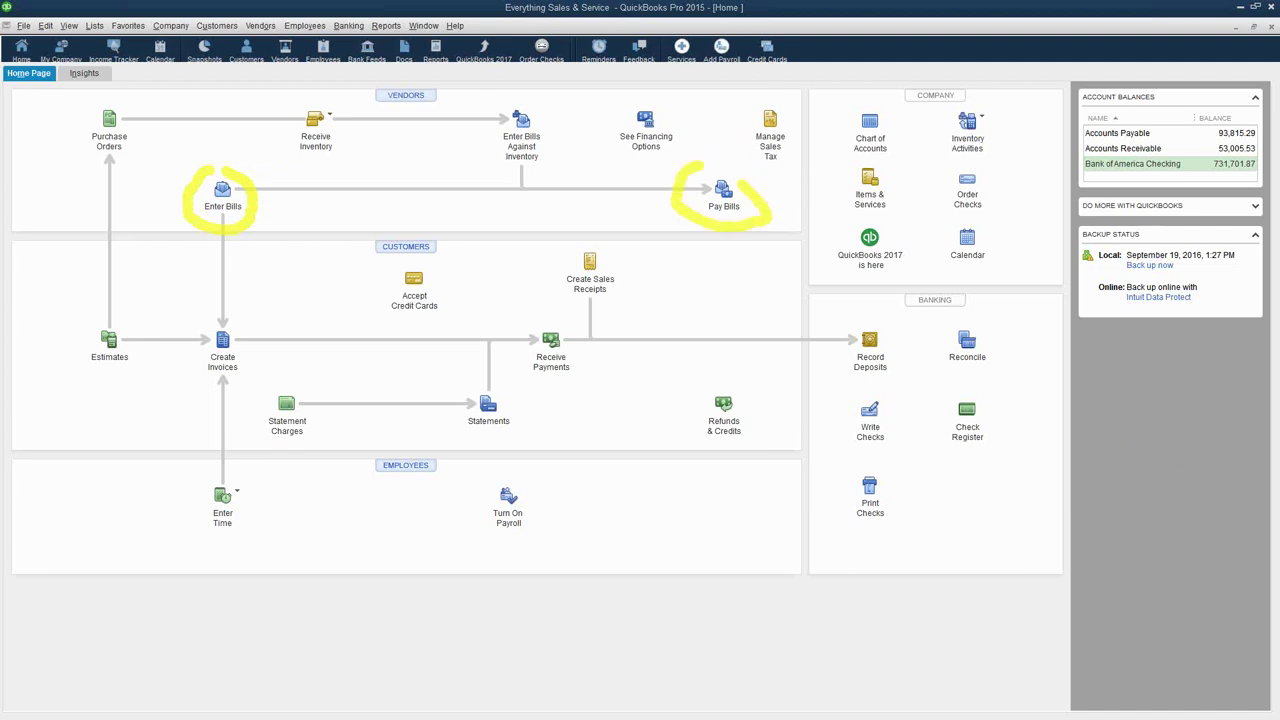
key(Escape)
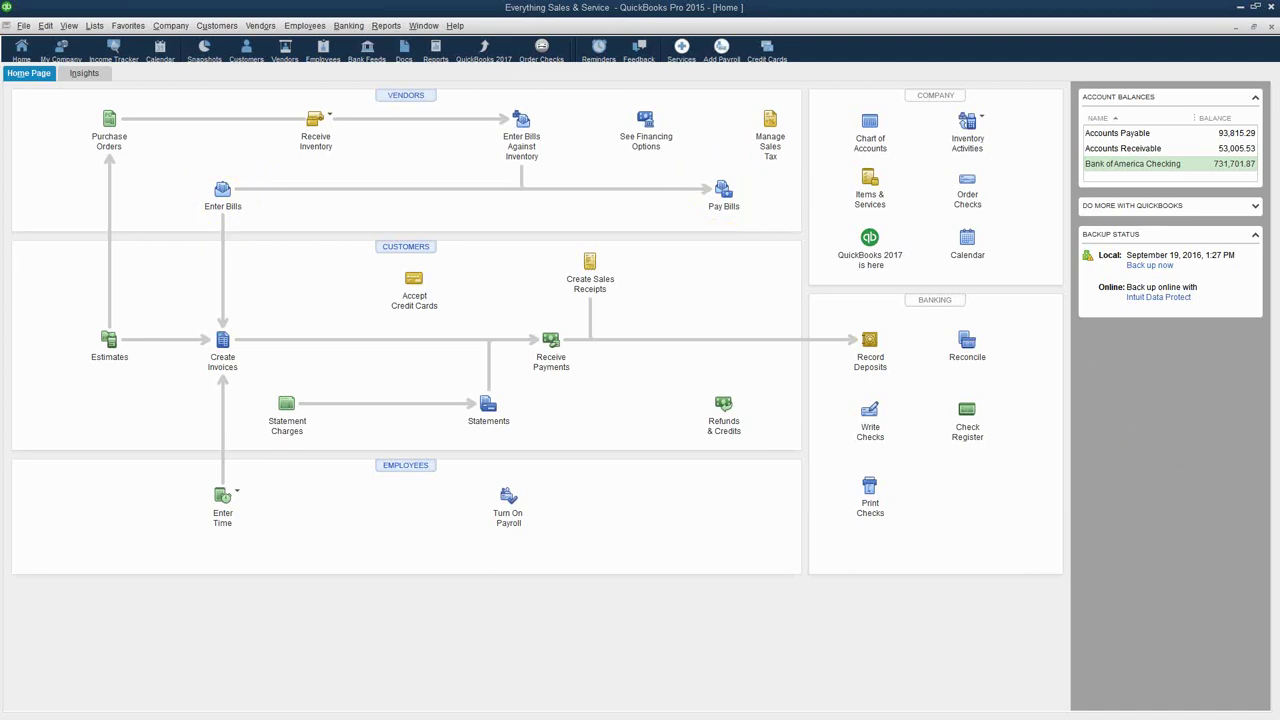
click(728, 207)
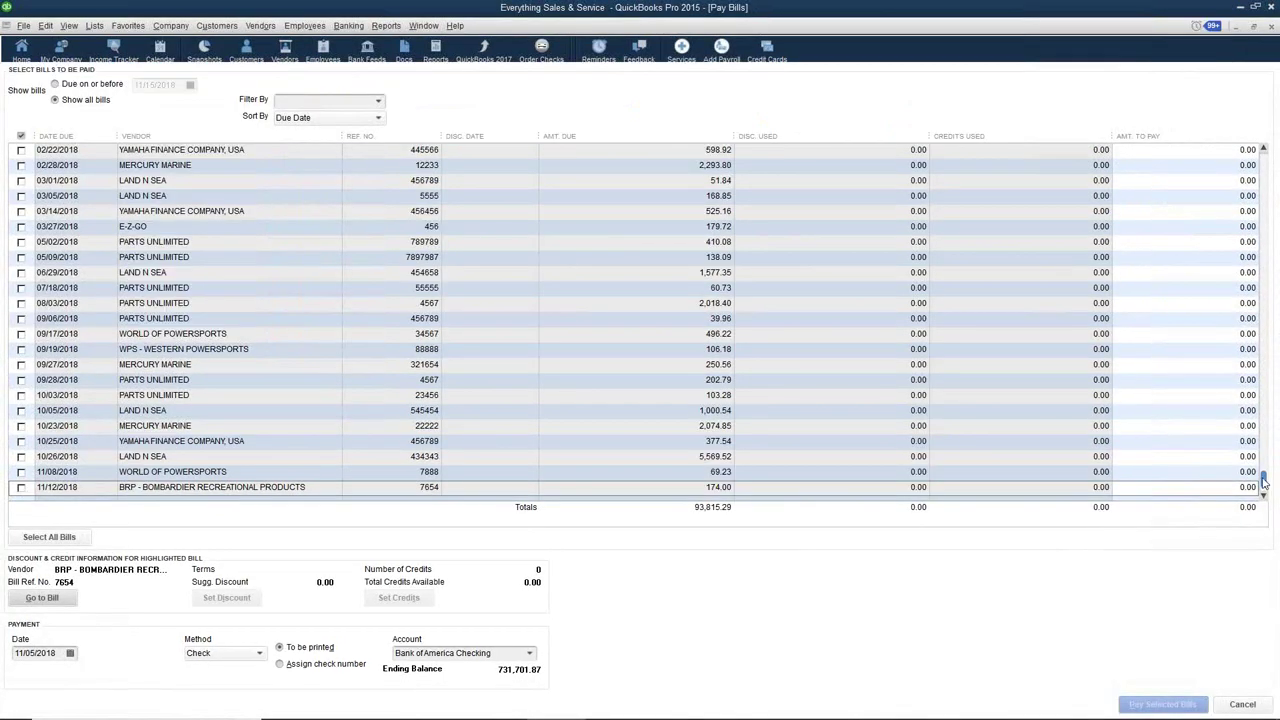
scroll(1263, 480, down, 1)
click(184, 491)
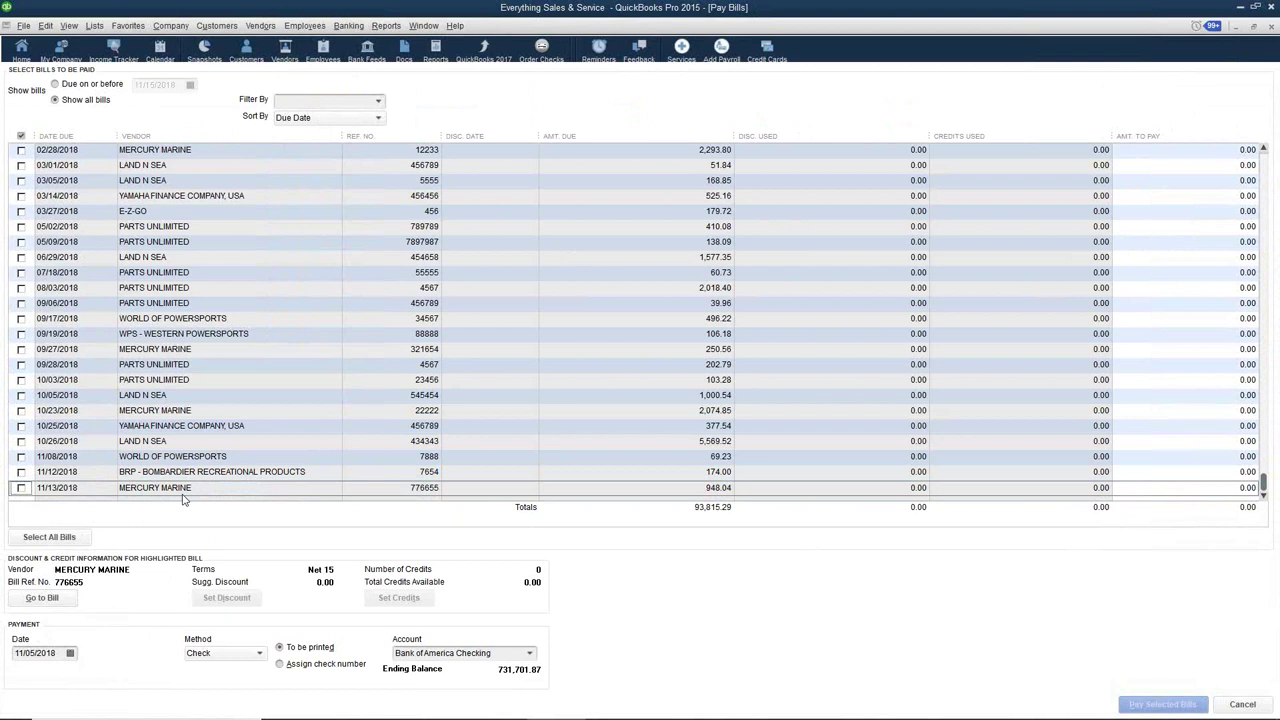
click(45, 598)
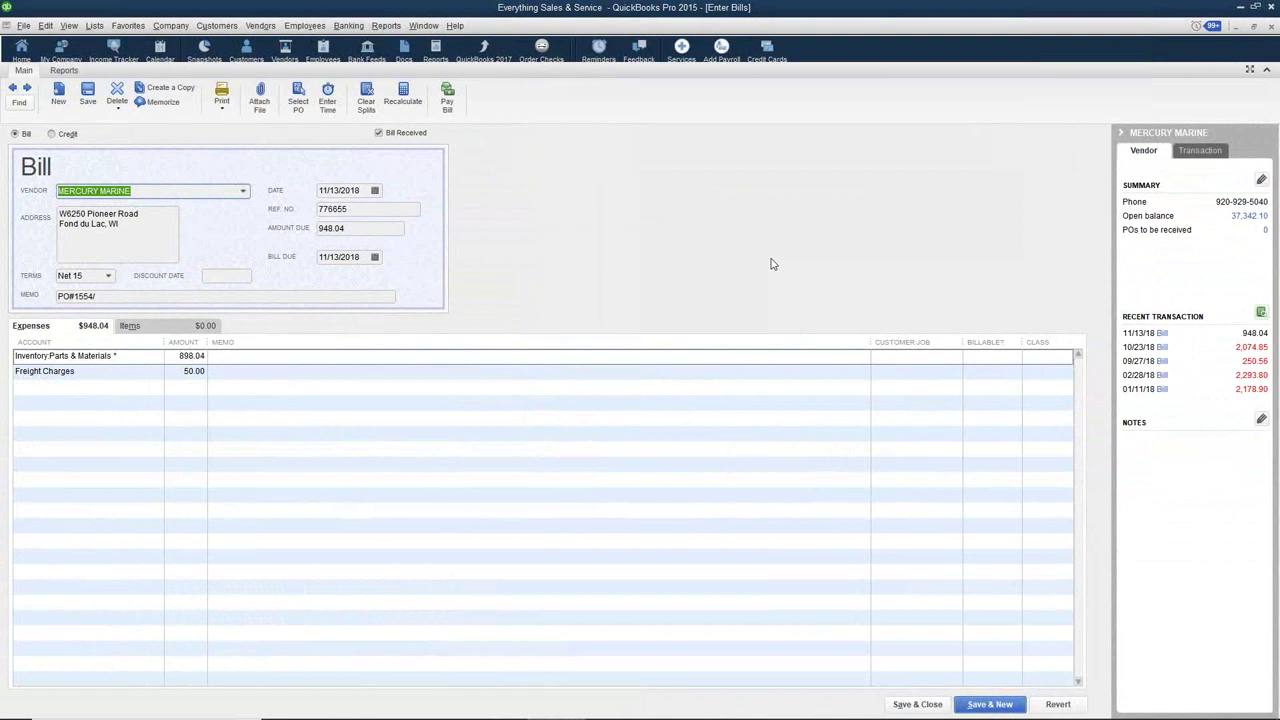
- Check the bill memo shows PO#1554, then go back to the QuickBooks home page
click(101, 298)
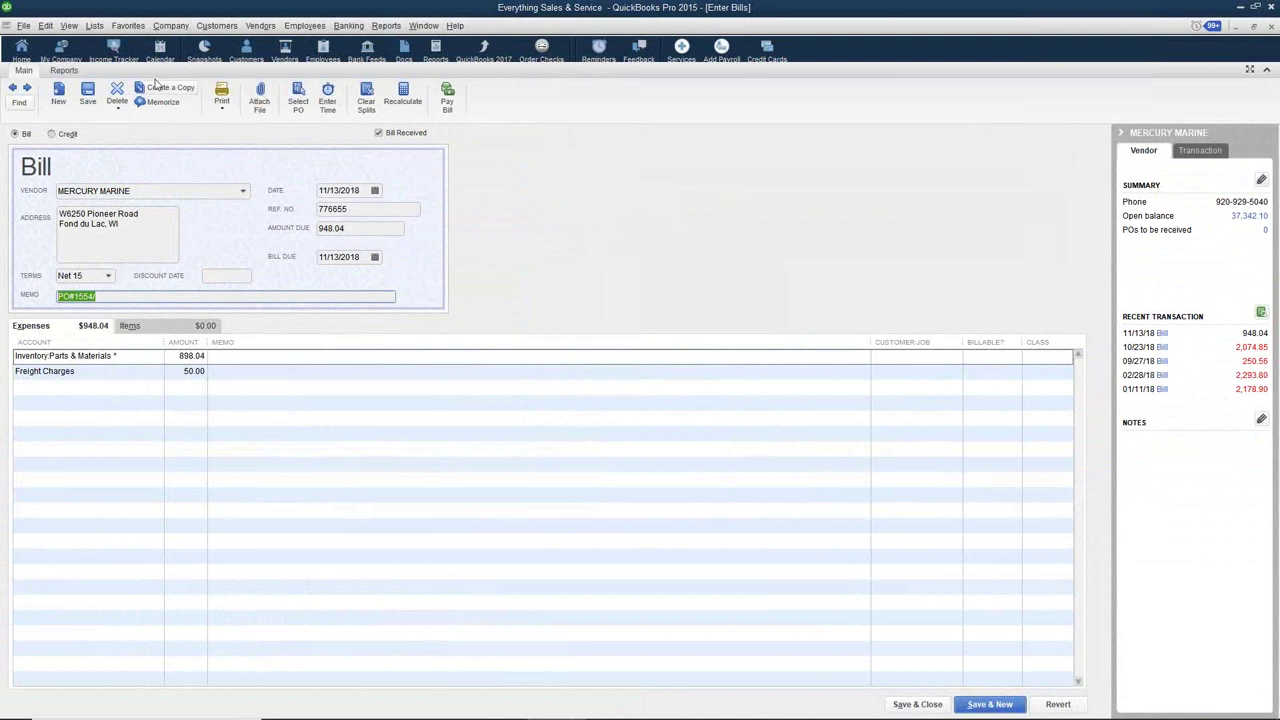
click(20, 50)
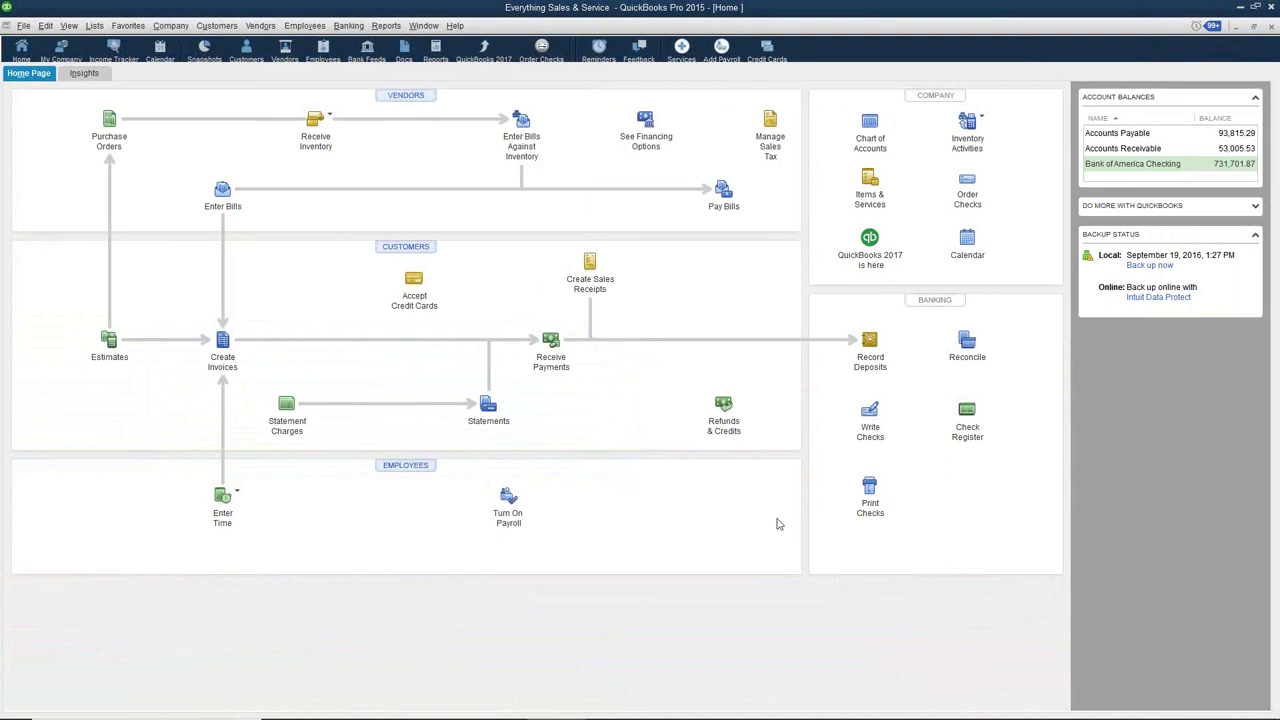
- Show the Favorites shortcuts in Commander NE, then advance the demo PDF to the Data Conversion slide
mouse_move(617, 715)
click(445, 707)
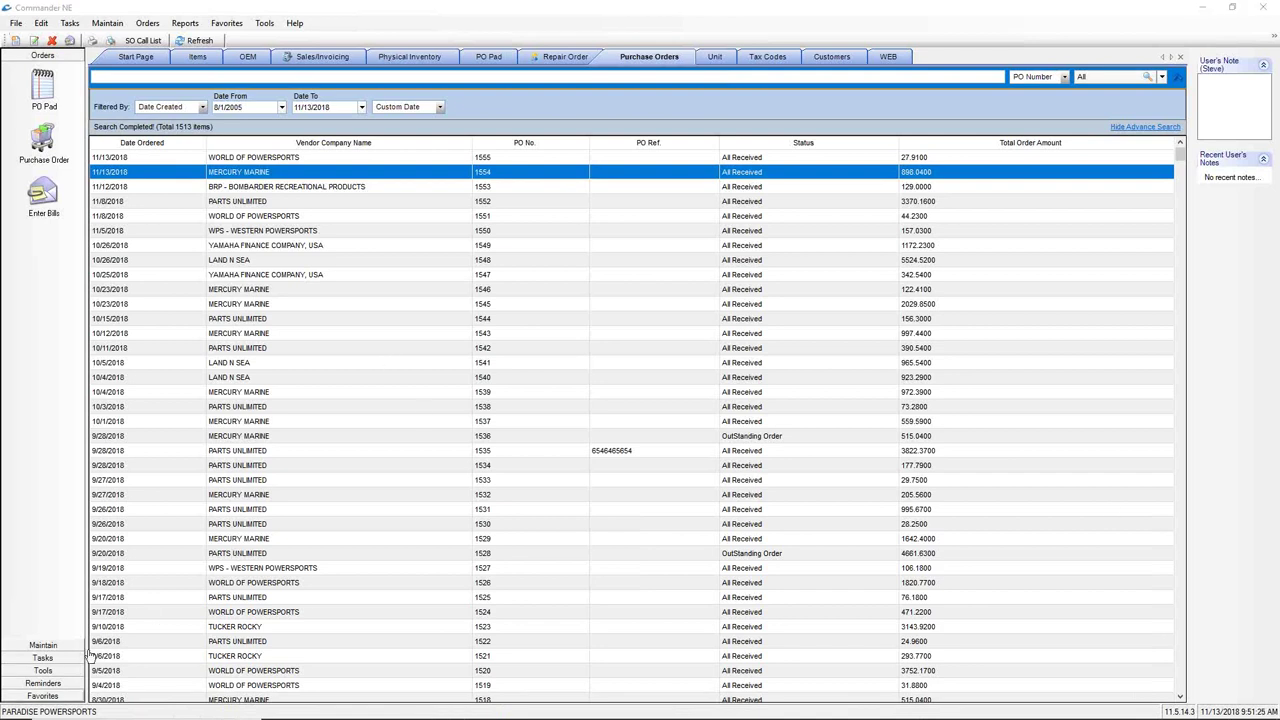
click(43, 696)
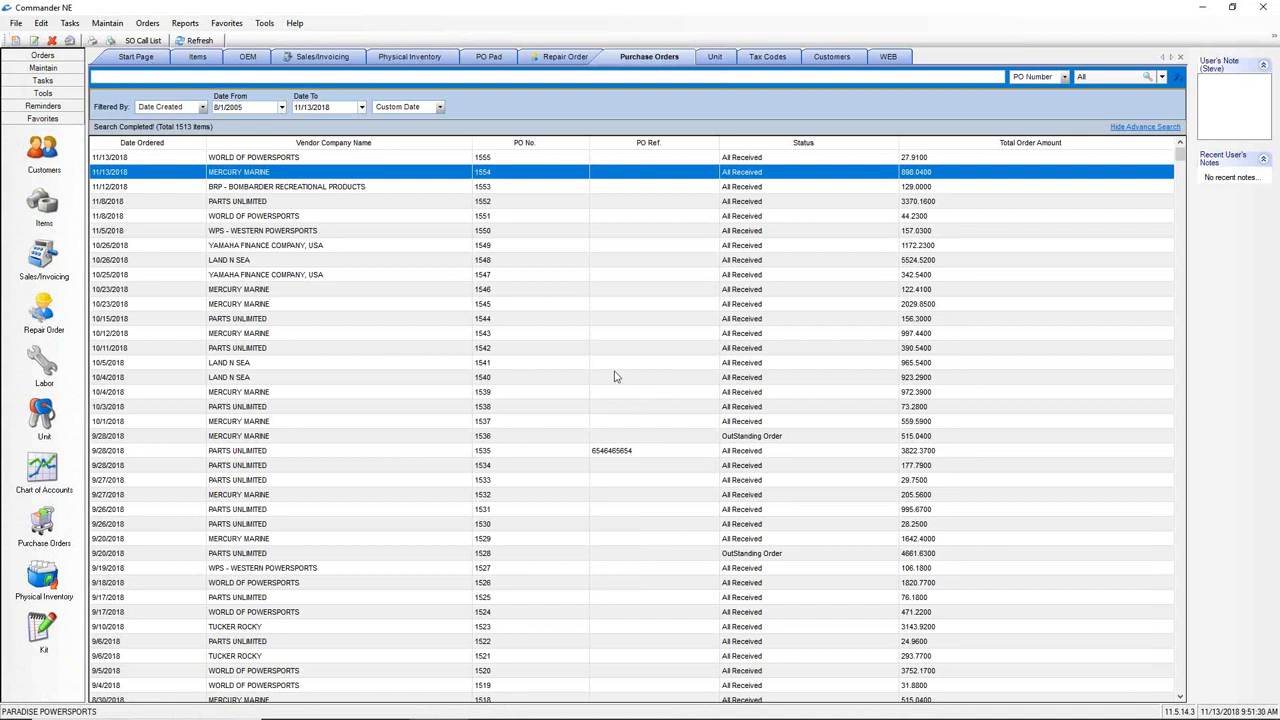
click(1058, 712)
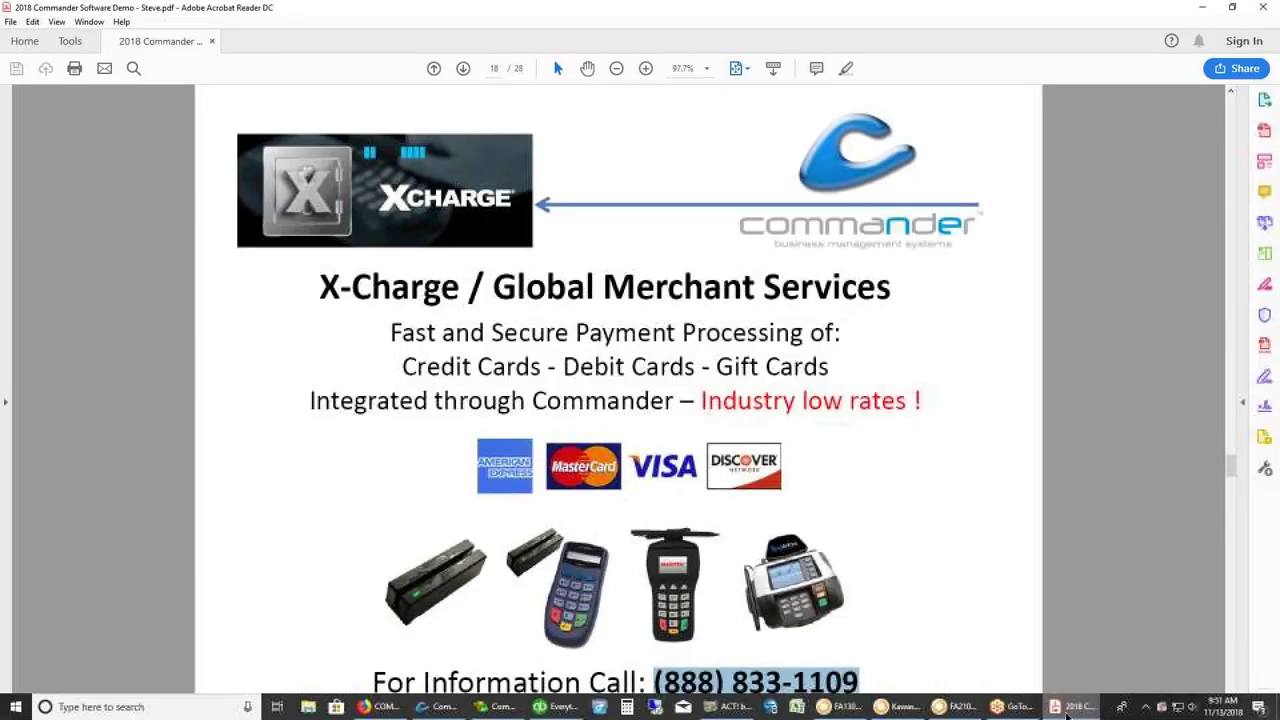
click(463, 69)
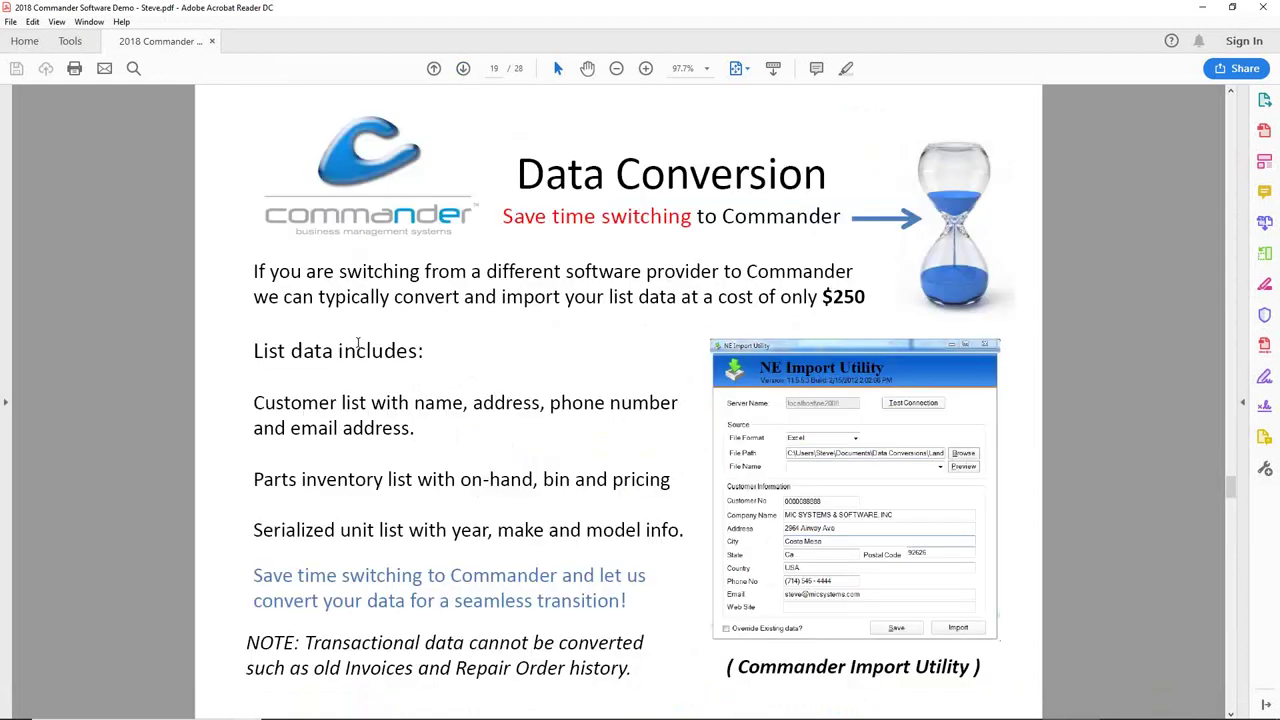